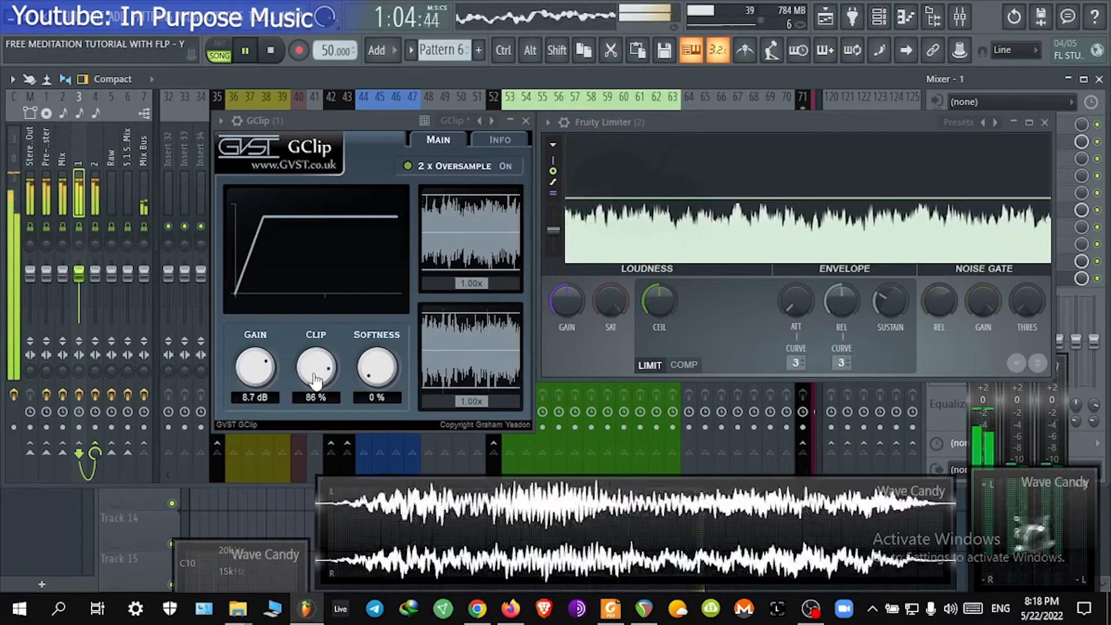
Step: Set the GClip clip amount to 70%
mouse_move(313, 375)
mouse_down()
mouse_move(310, 412)
mouse_move(311, 387)
mouse_up()
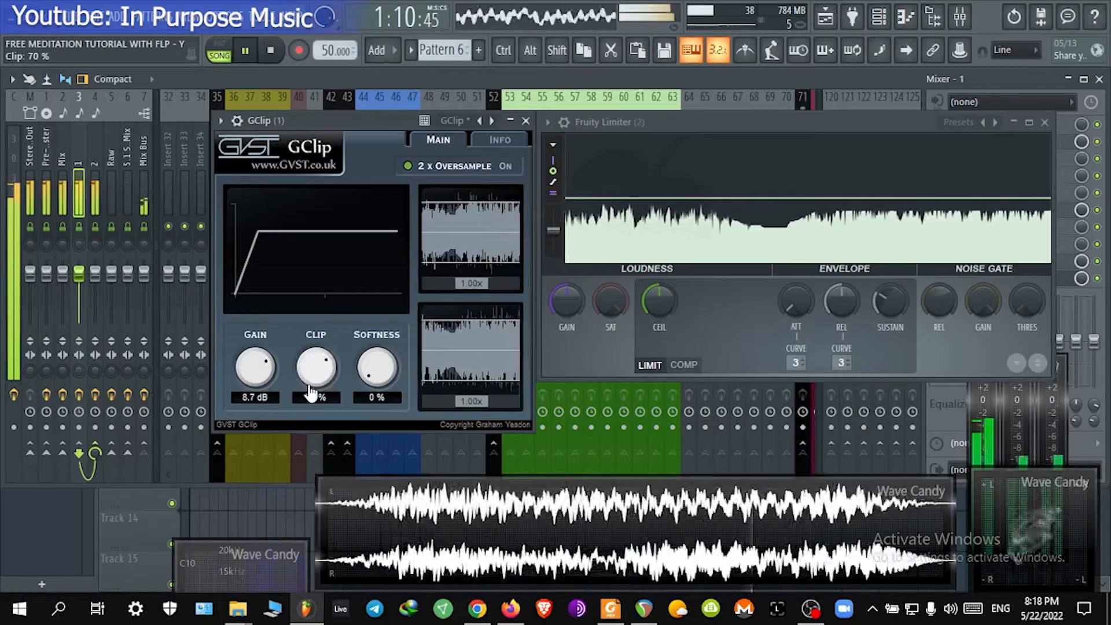
drag(310, 392, 264, 369)
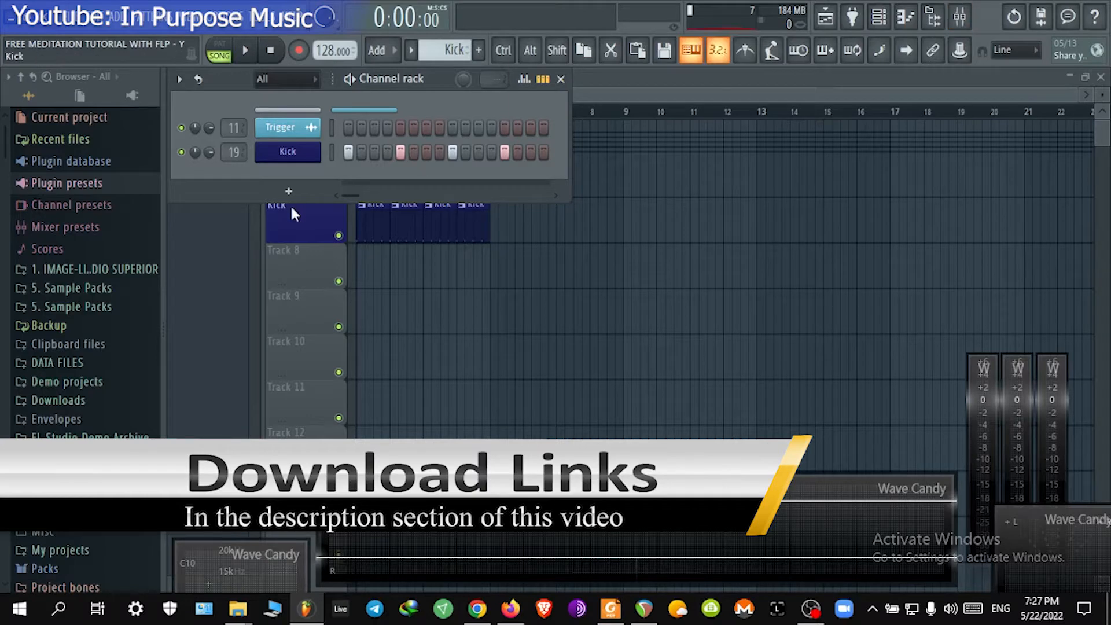
Step: Open the Save As dialog for the project
click(35, 77)
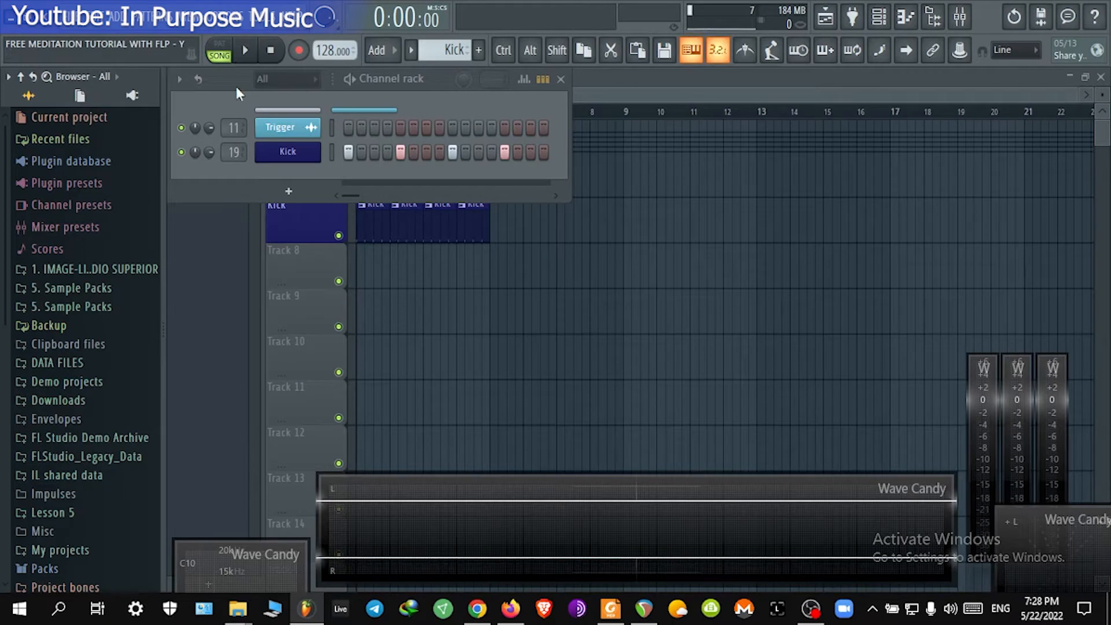
click(70, 13)
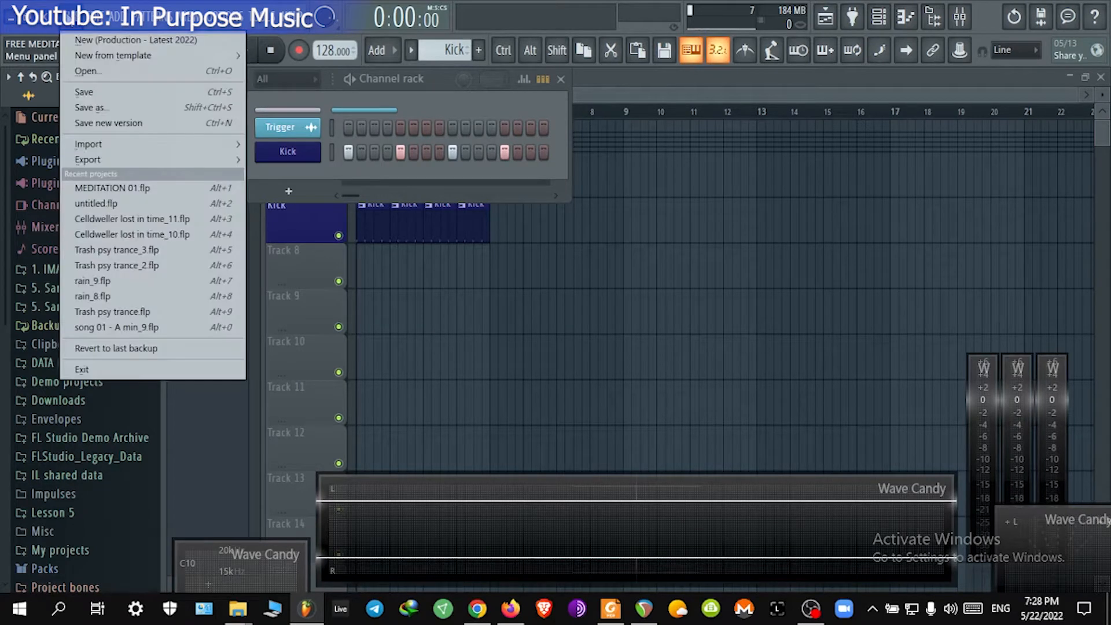
click(93, 108)
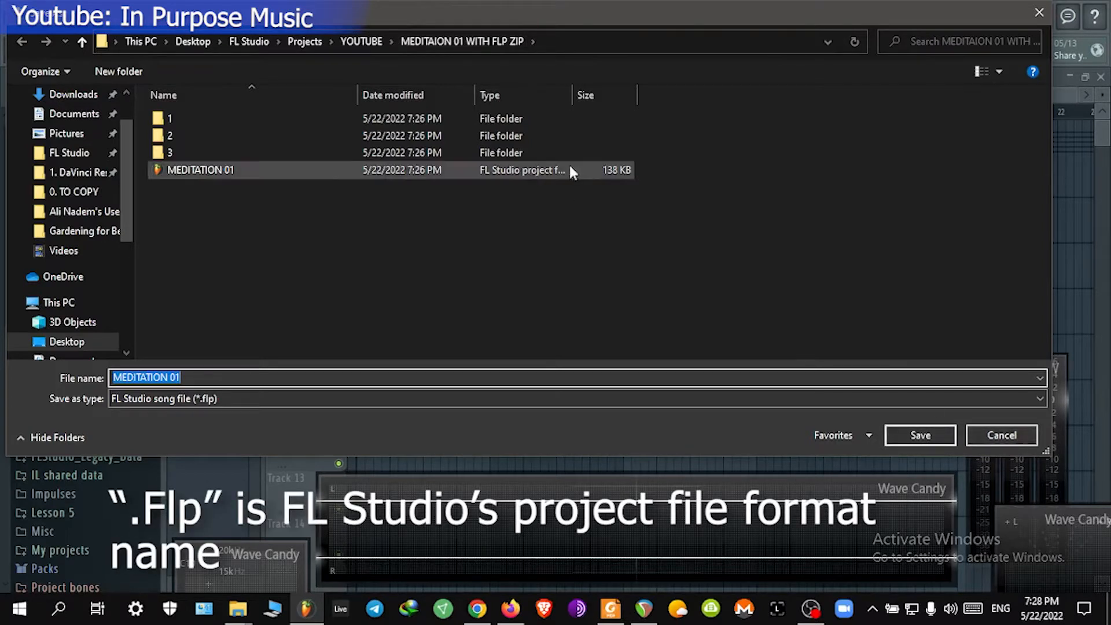
Step: Adjust the file list columns and widen the Name column in the save dialog
right_click(276, 93)
click(359, 116)
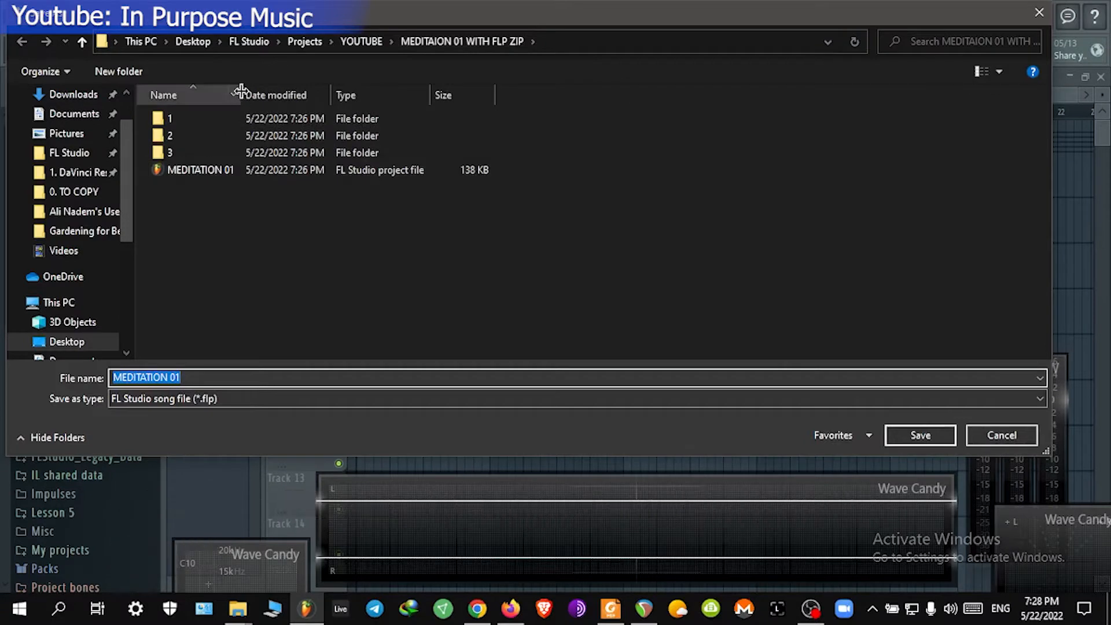
drag(237, 90, 463, 92)
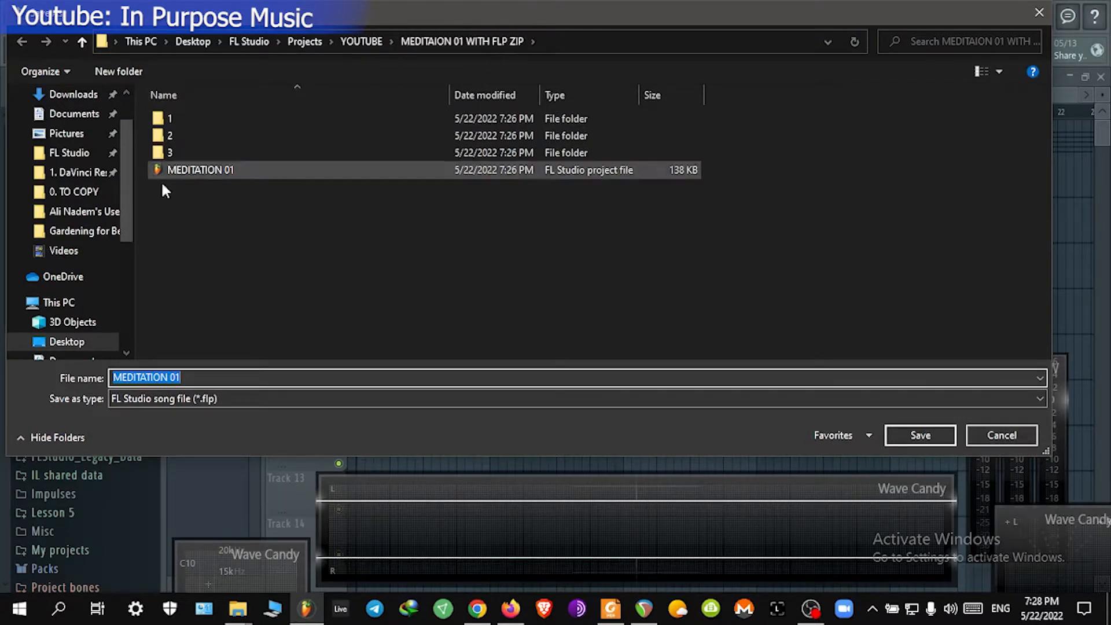
Step: Examine the project file and the folders 1, 2 and 3 in the project folder, then cancel the dialog
click(227, 169)
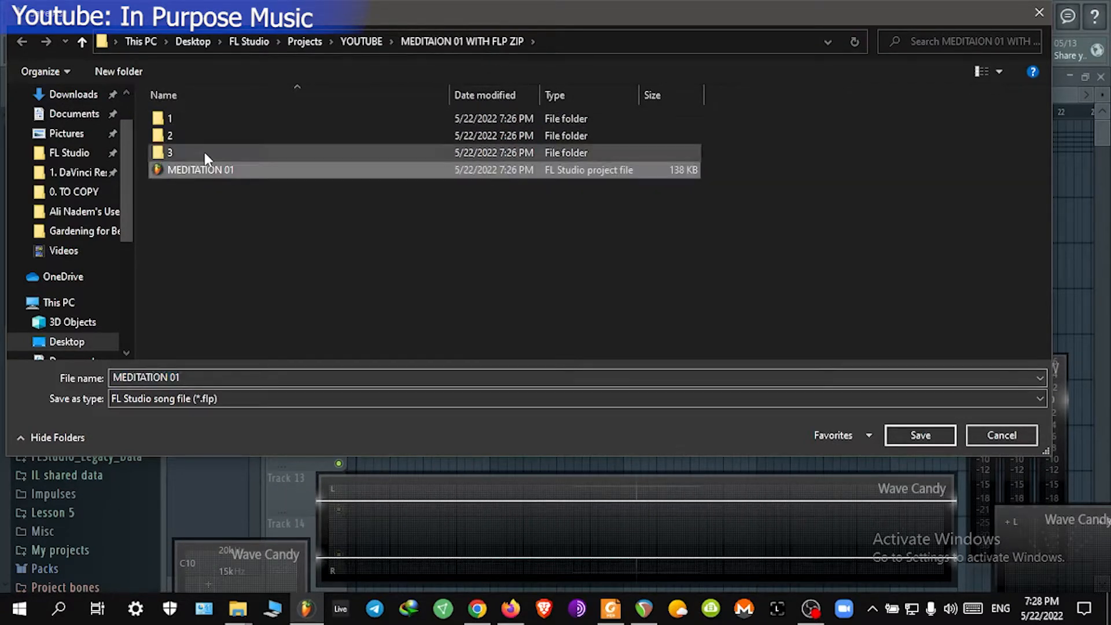
click(198, 118)
click(195, 138)
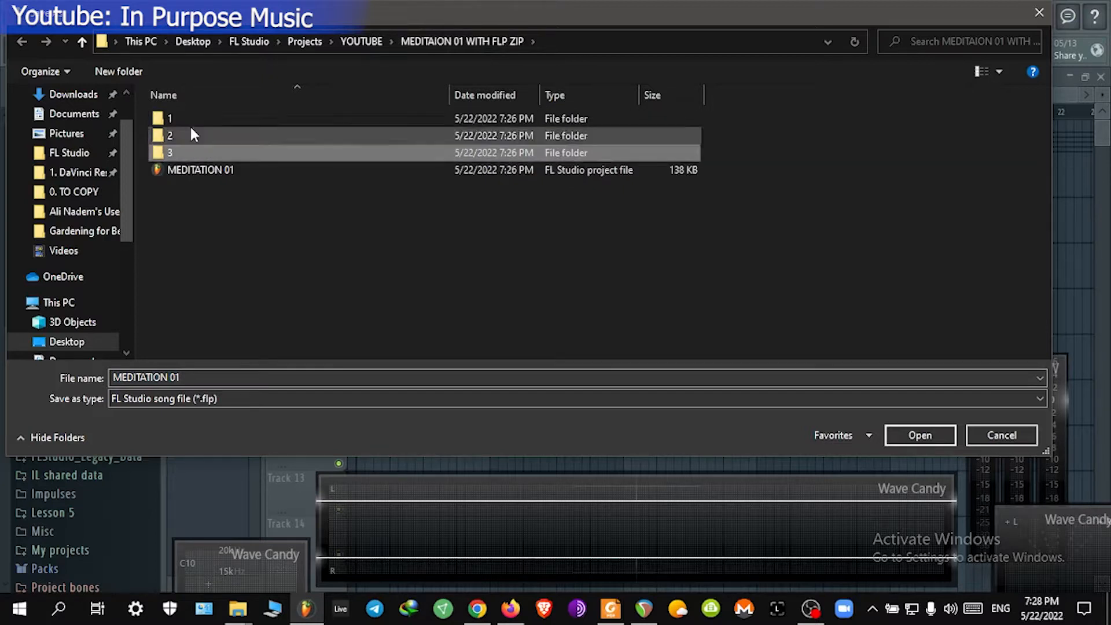
click(190, 123)
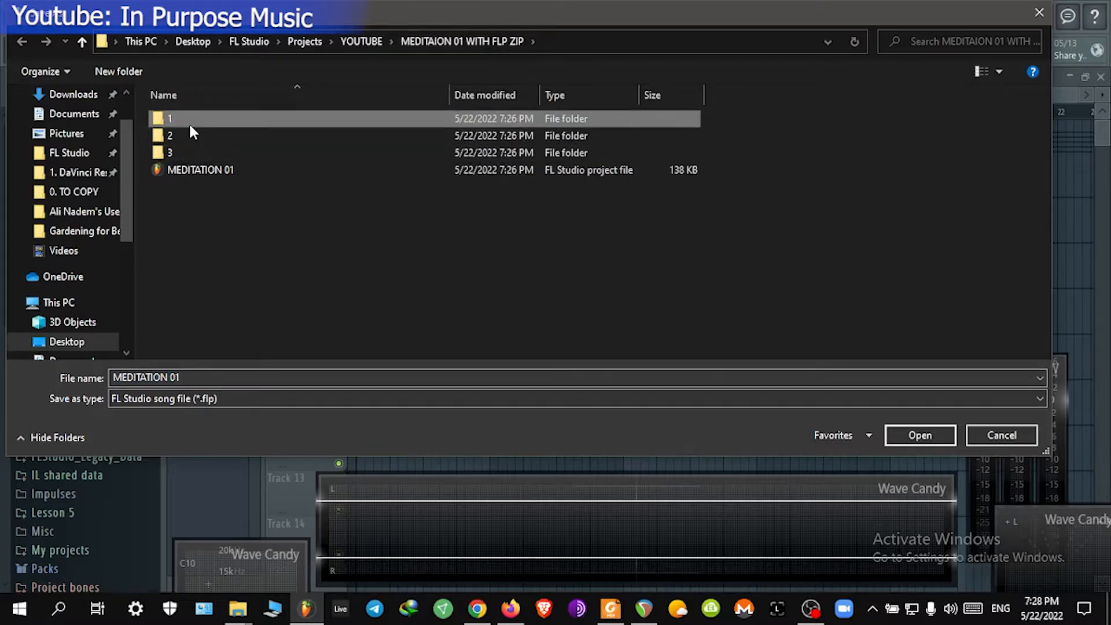
click(190, 132)
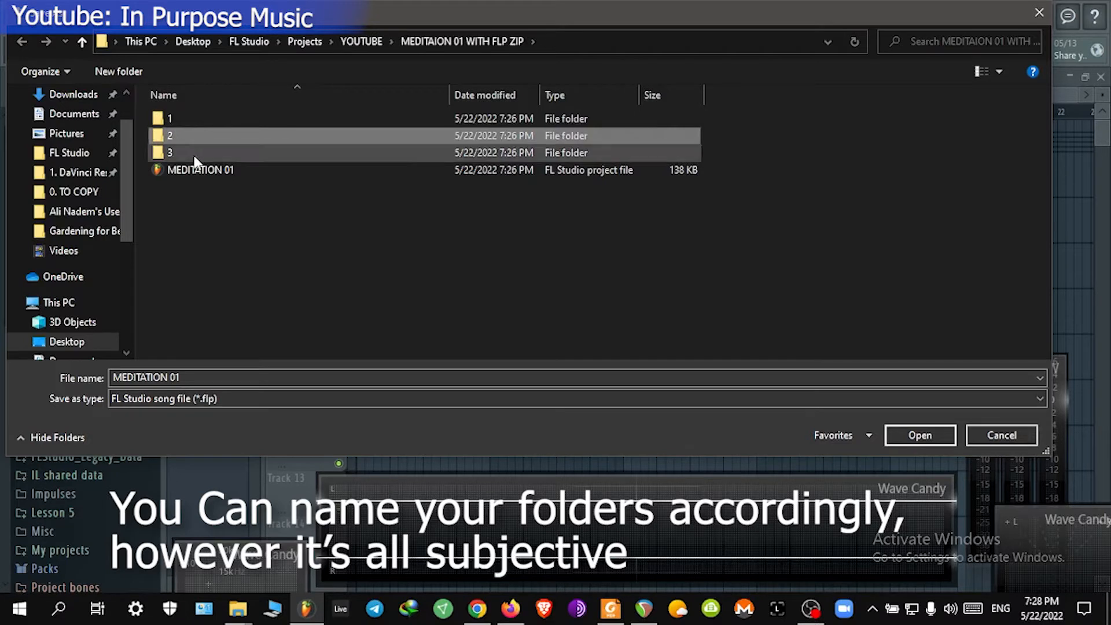
click(195, 154)
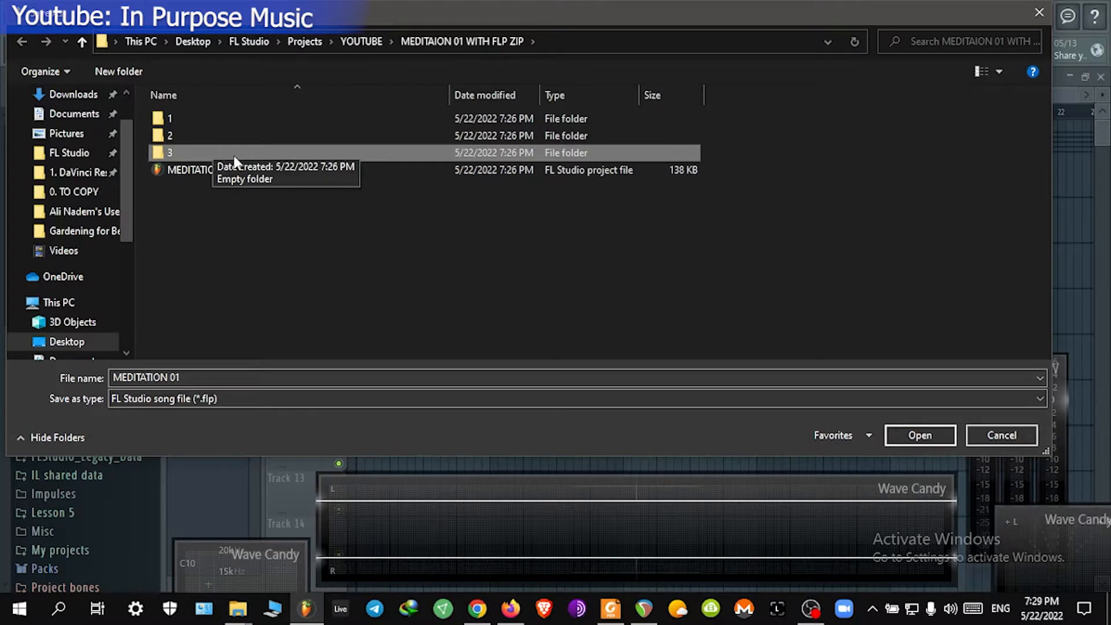
click(1002, 437)
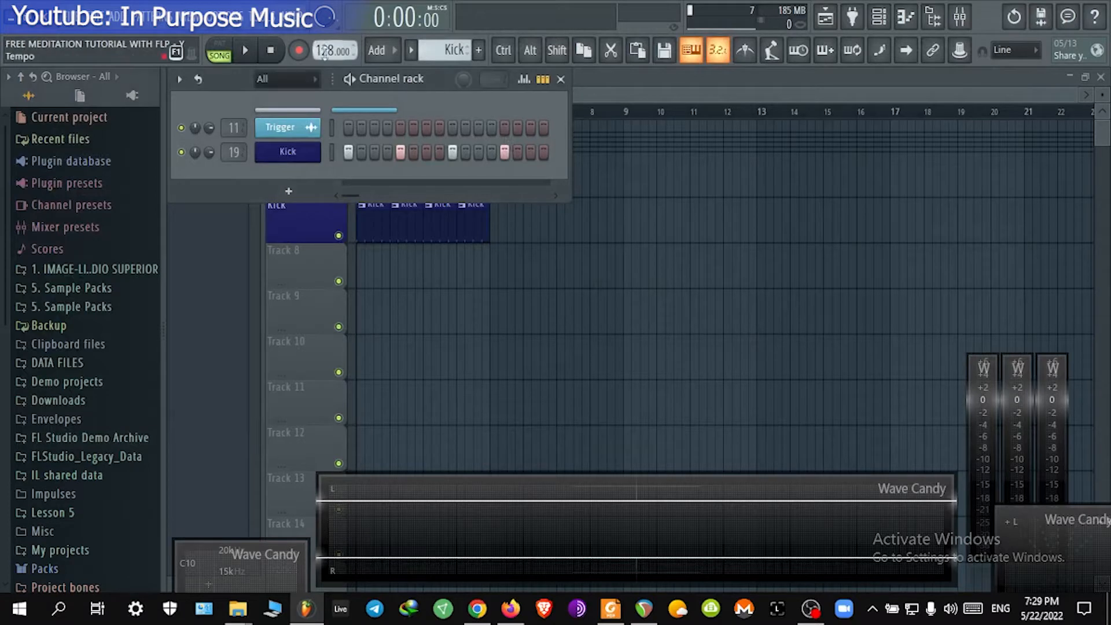
Step: Set the project tempo to 90 BPM
drag(329, 50, 329, 71)
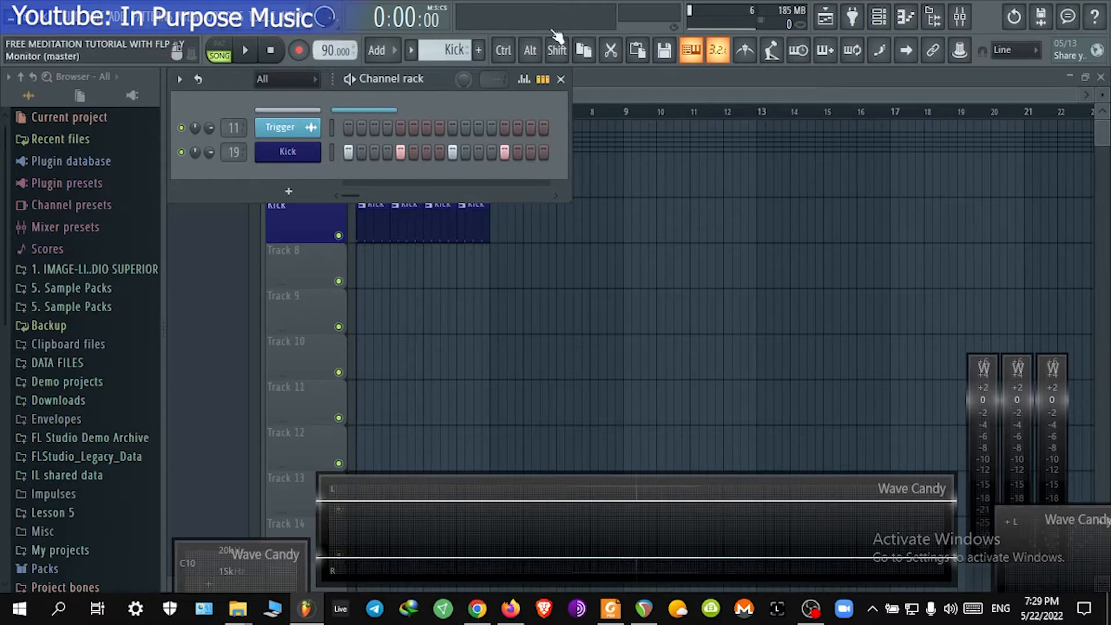
Step: Switch to the next empty pattern without naming it
click(447, 49)
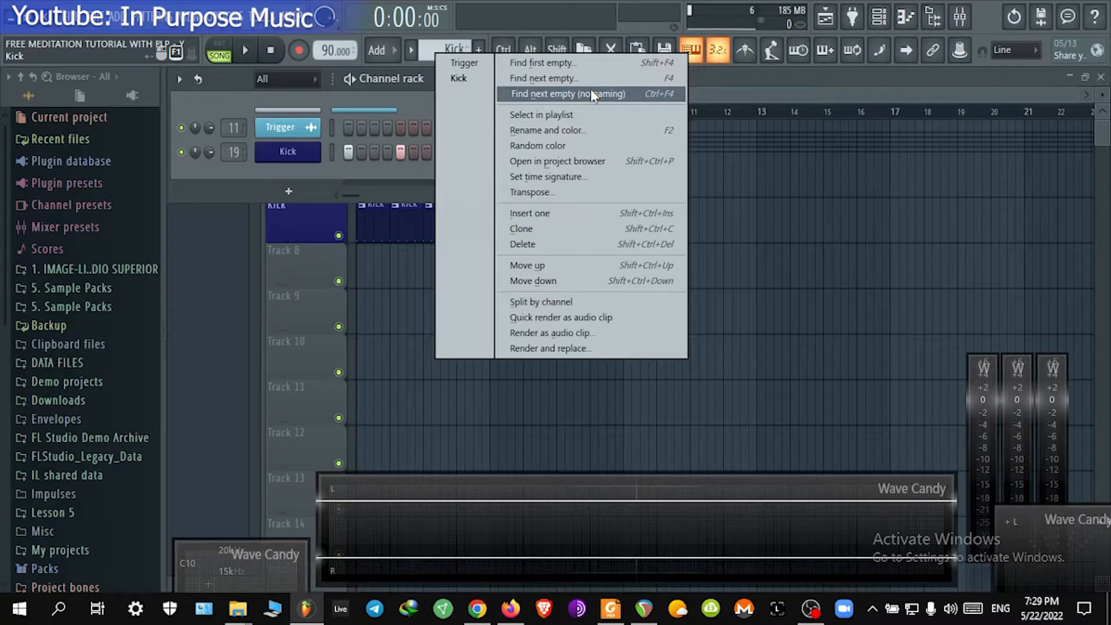
click(450, 49)
click(450, 49)
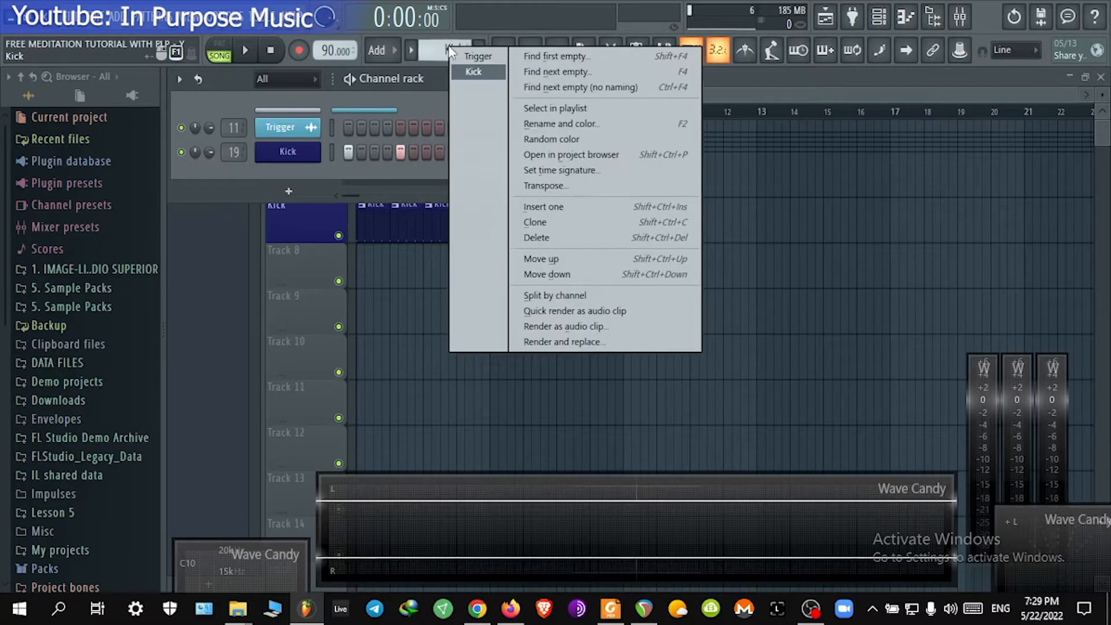
click(645, 86)
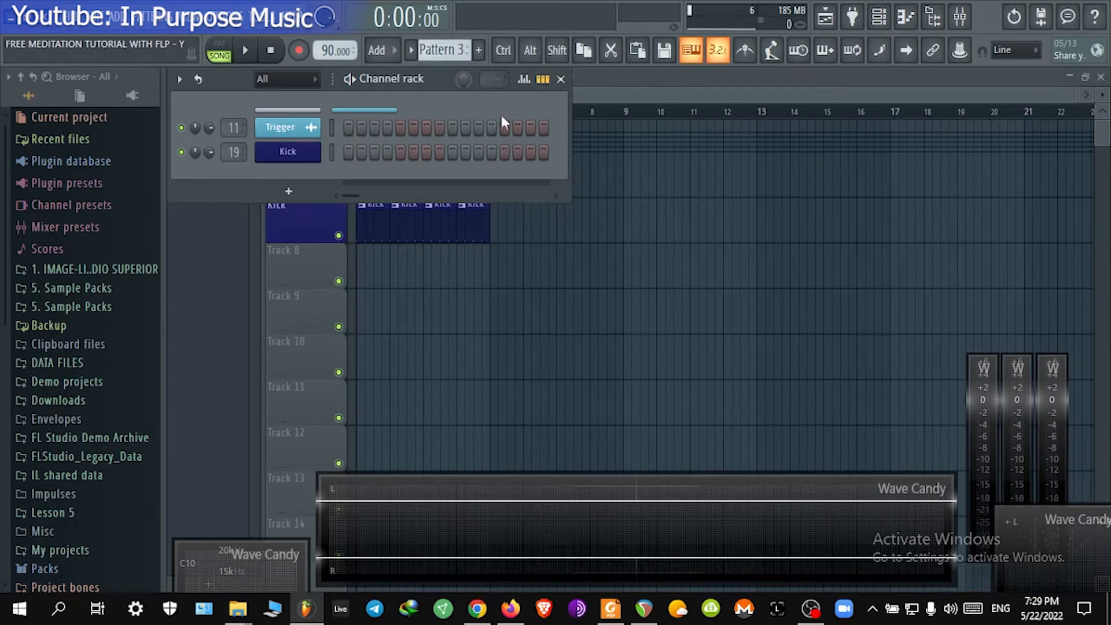
Step: Select the Draw tool in the playlist and place a Pattern 3 clip on Track 9
middle_click(638, 185)
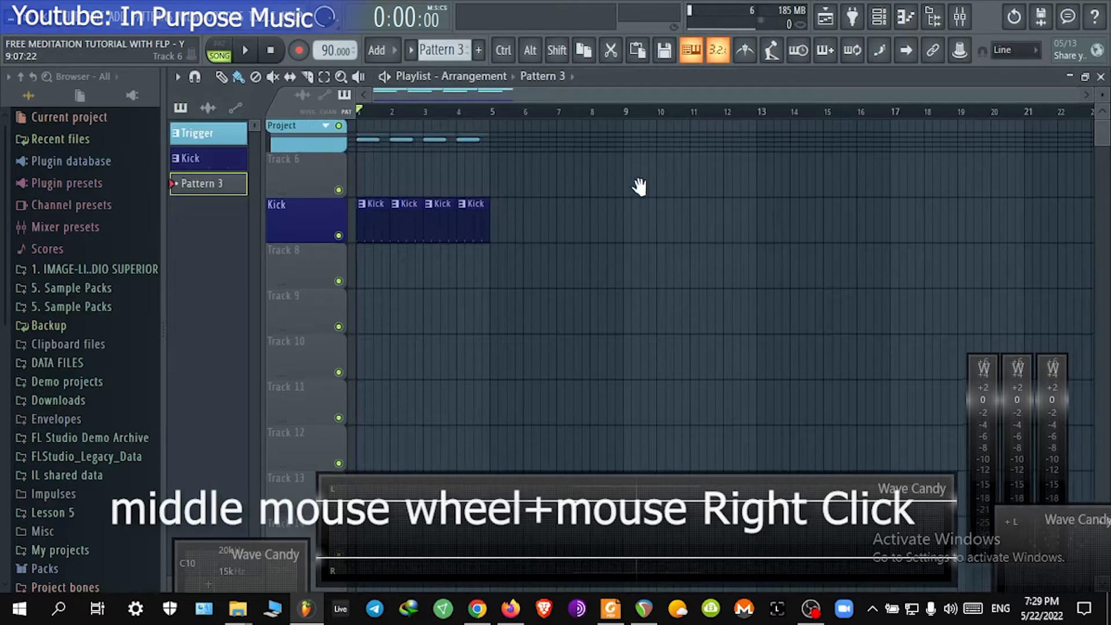
right_click(590, 155)
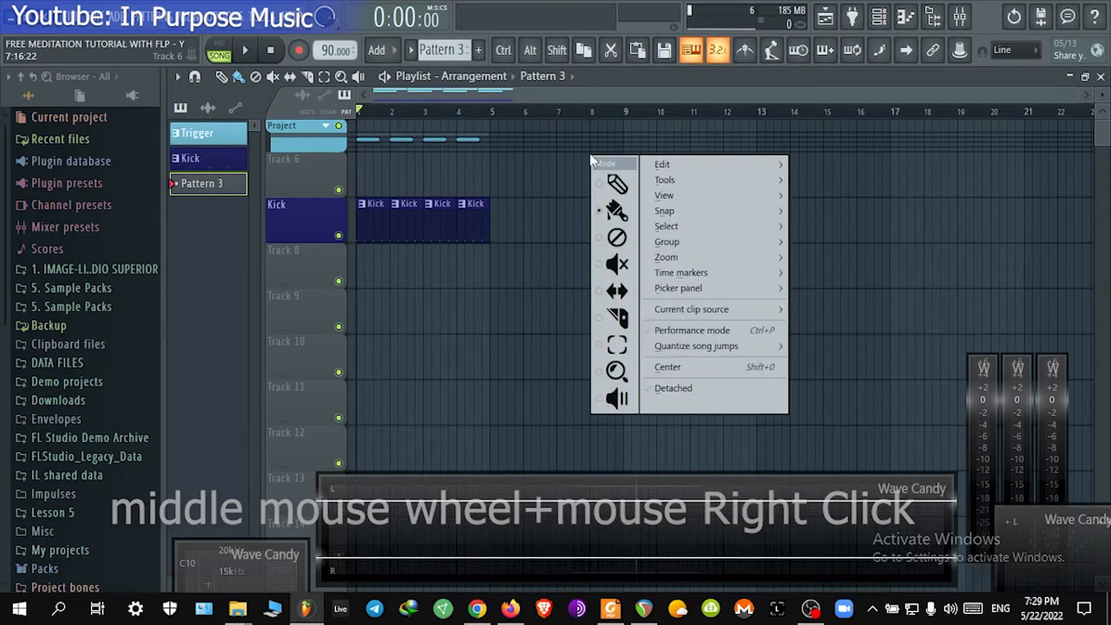
click(627, 186)
drag(671, 248, 385, 242)
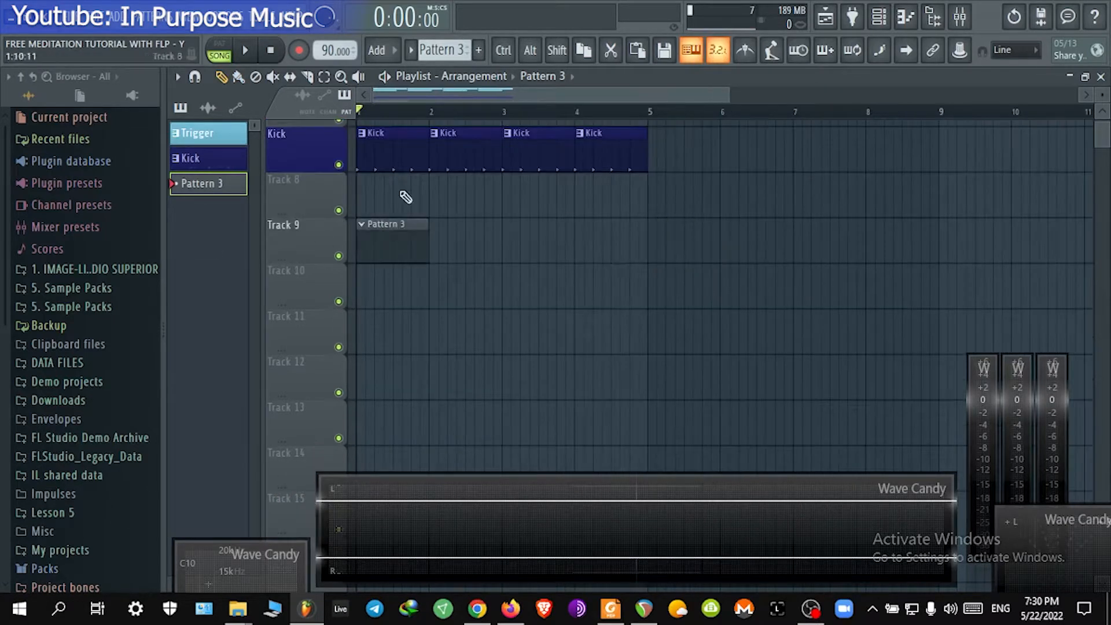
Step: Show the channel rack and open its add-channel plugin list without adding anything
click(881, 18)
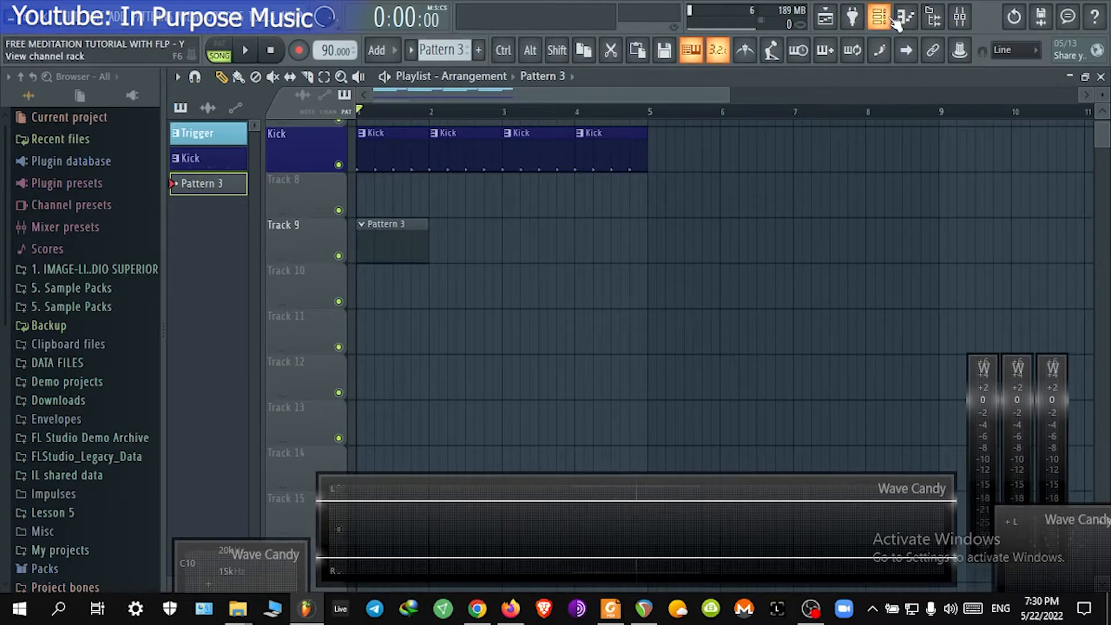
click(269, 192)
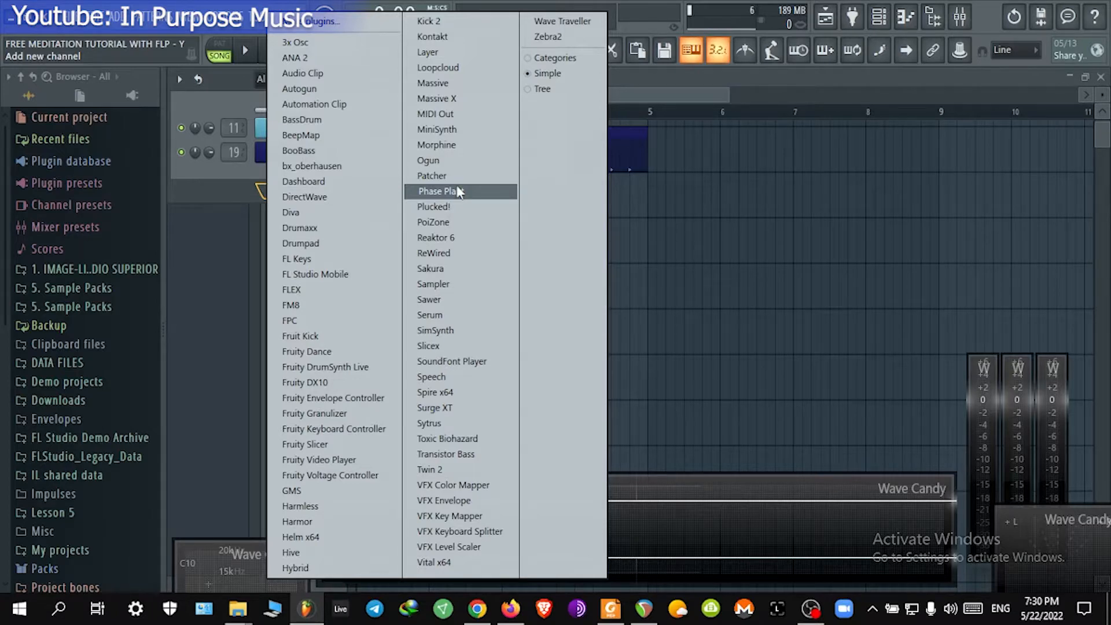
click(1101, 78)
click(1099, 156)
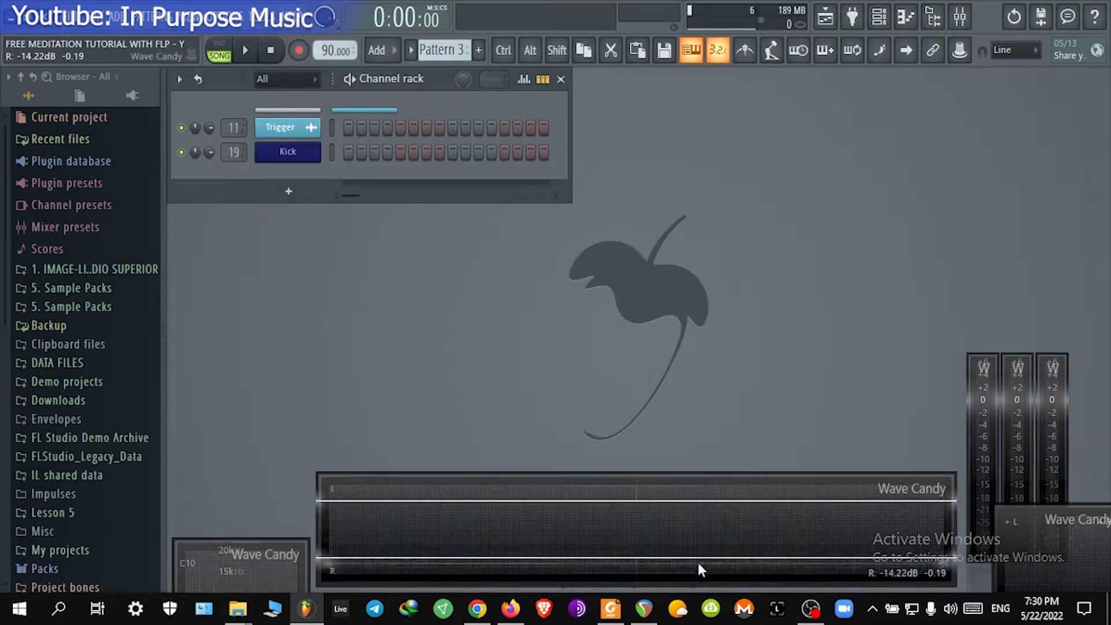
Step: Move the Wave Candy visualizer window up and back to the bottom
drag(700, 566, 658, 347)
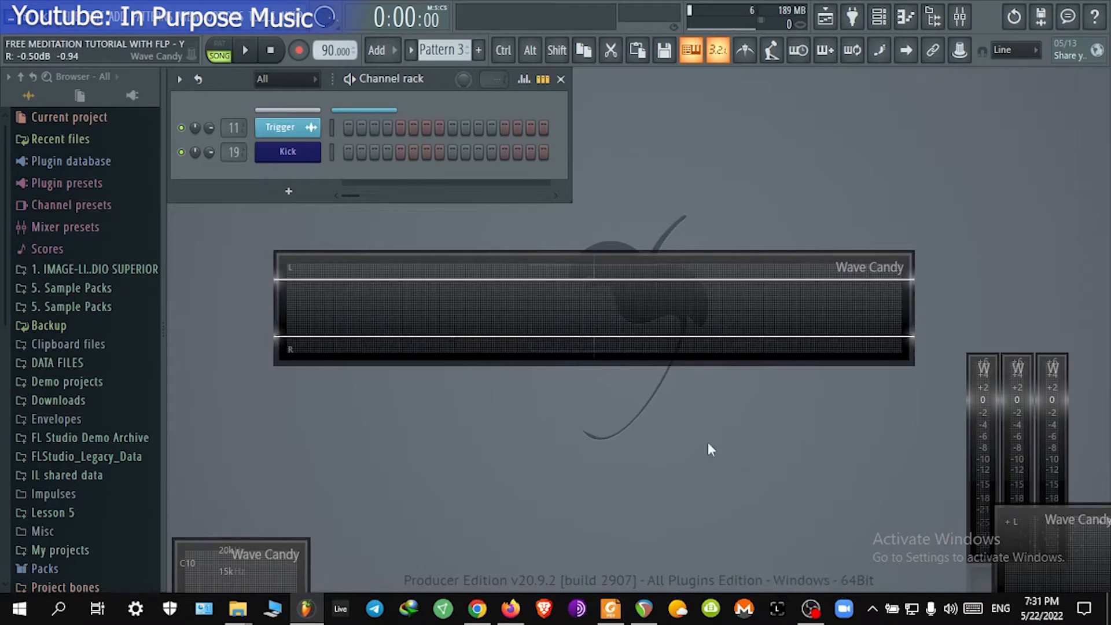
drag(584, 330, 637, 508)
drag(696, 482, 691, 520)
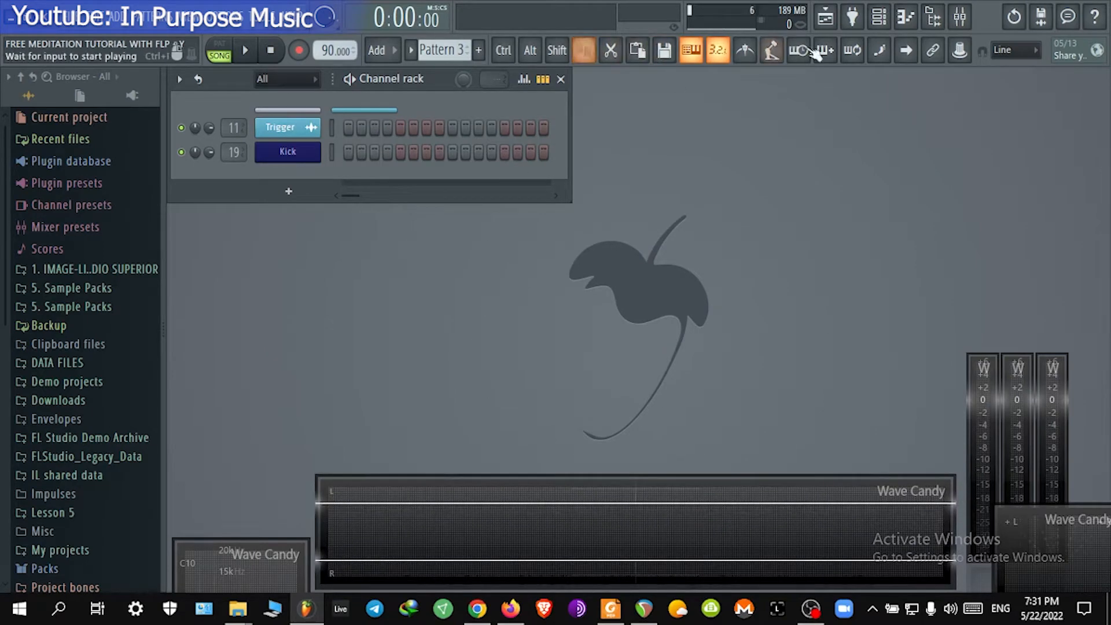
Step: Reopen the playlist and channel rack windows and view the project info
click(837, 20)
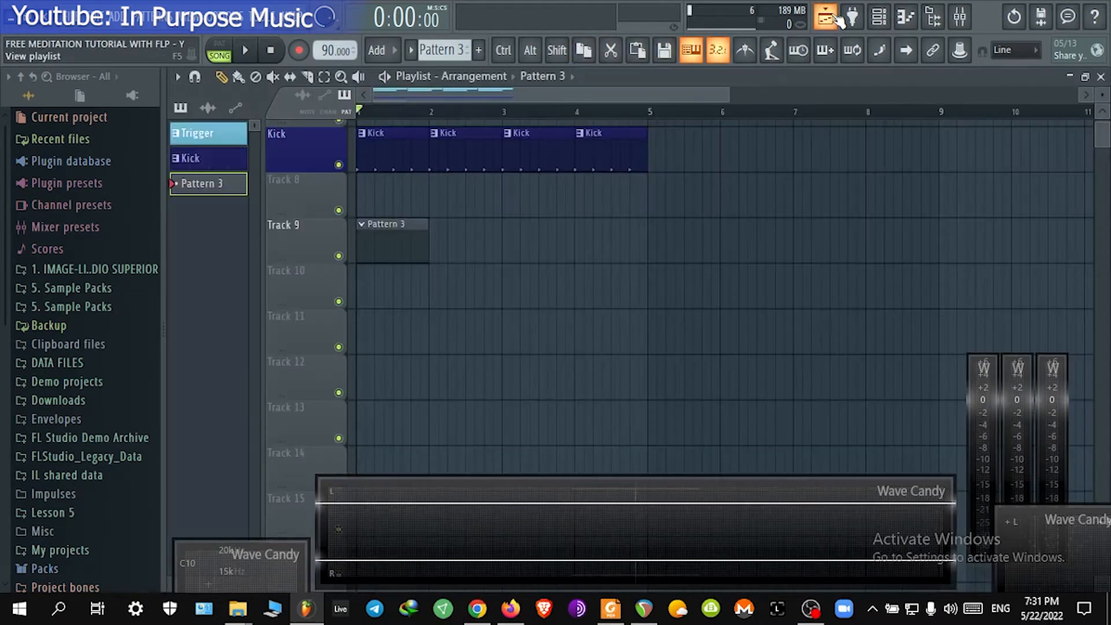
click(878, 22)
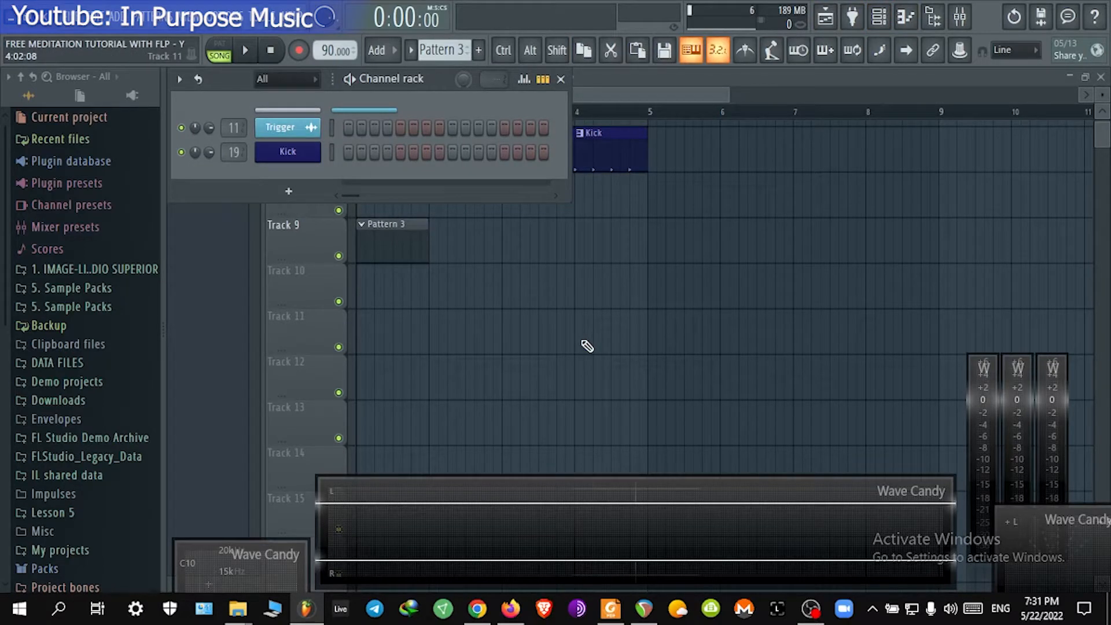
click(1067, 16)
click(404, 180)
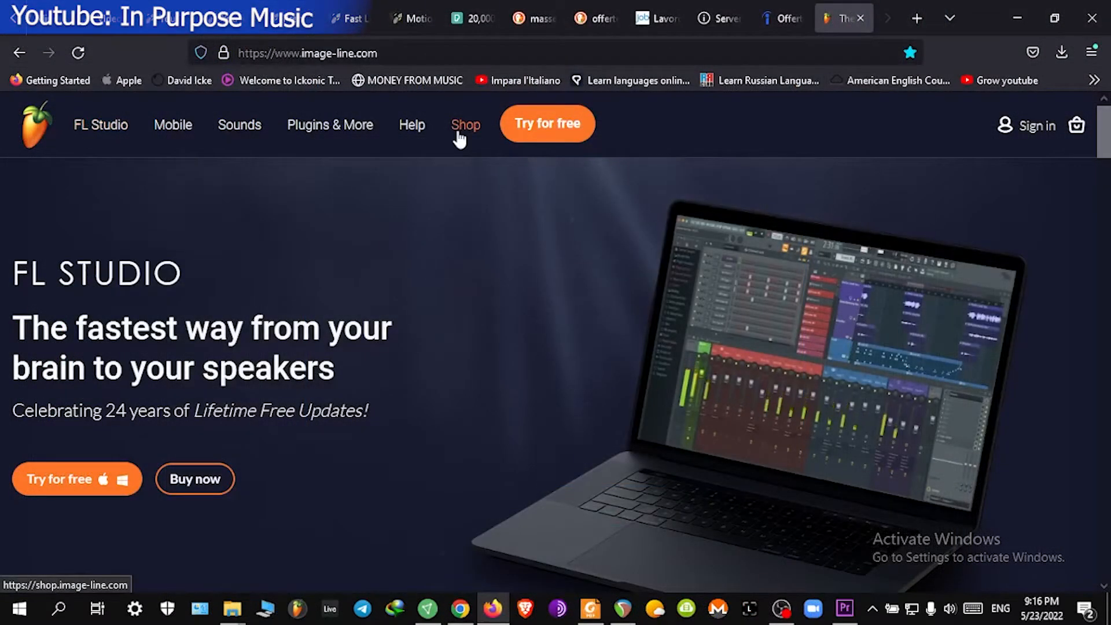
Step: Switch to the web browser and open the FL Studio Compare Editions page on image-line.com
mouse_move(98, 132)
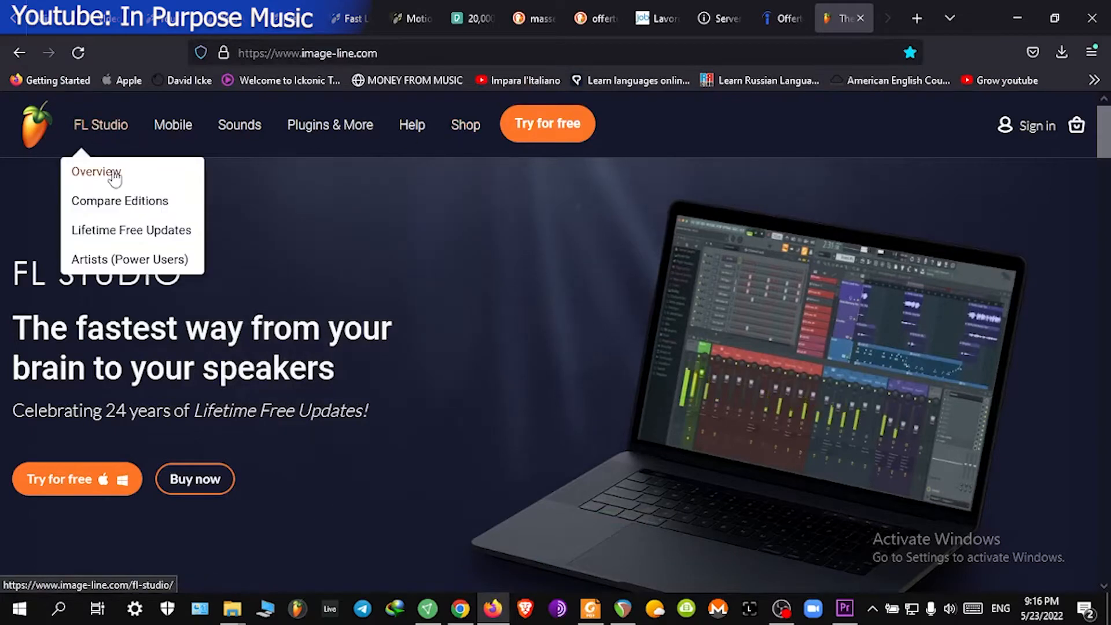
click(115, 203)
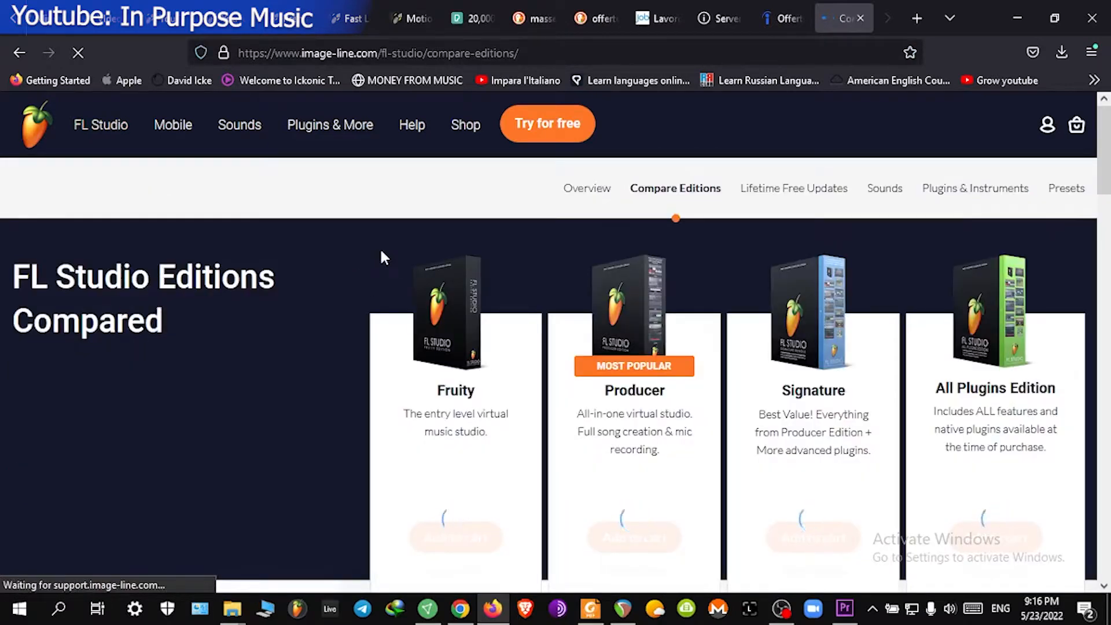
Step: Review the edition comparison table, expanding the Effects category to compare plugins per edition
scroll(377, 249, down, 2)
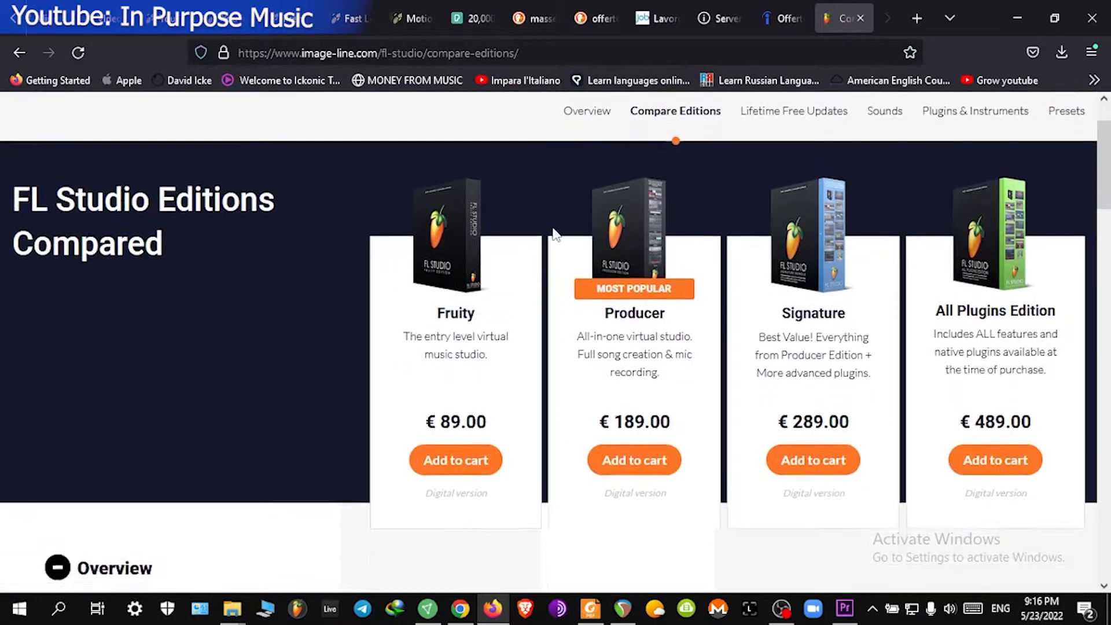
scroll(566, 237, down, 1)
scroll(567, 240, down, 10)
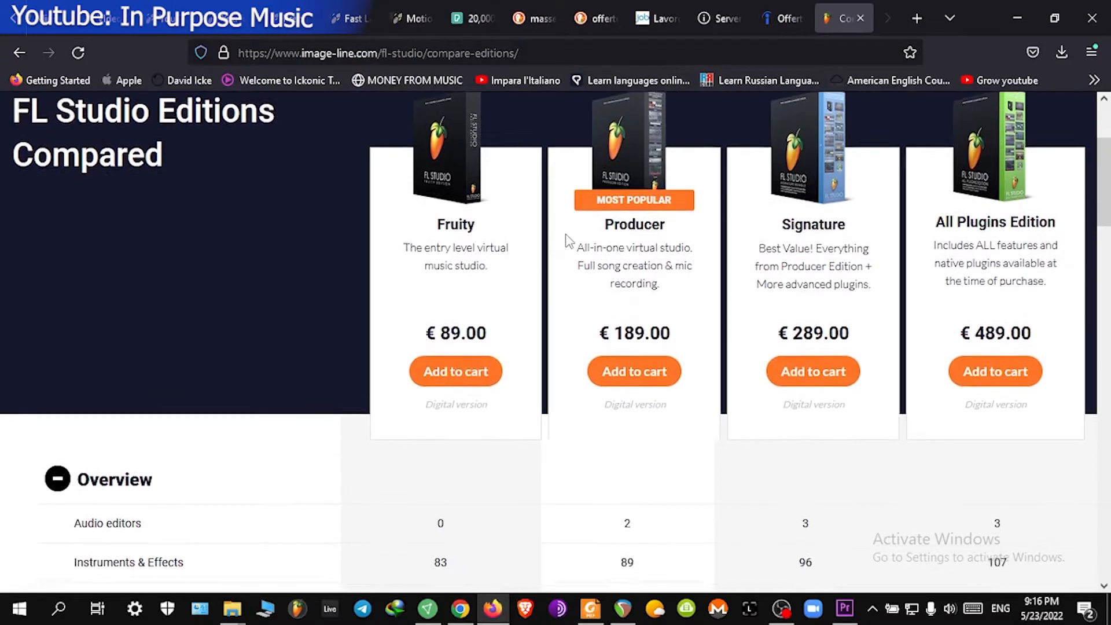
scroll(402, 246, down, 6)
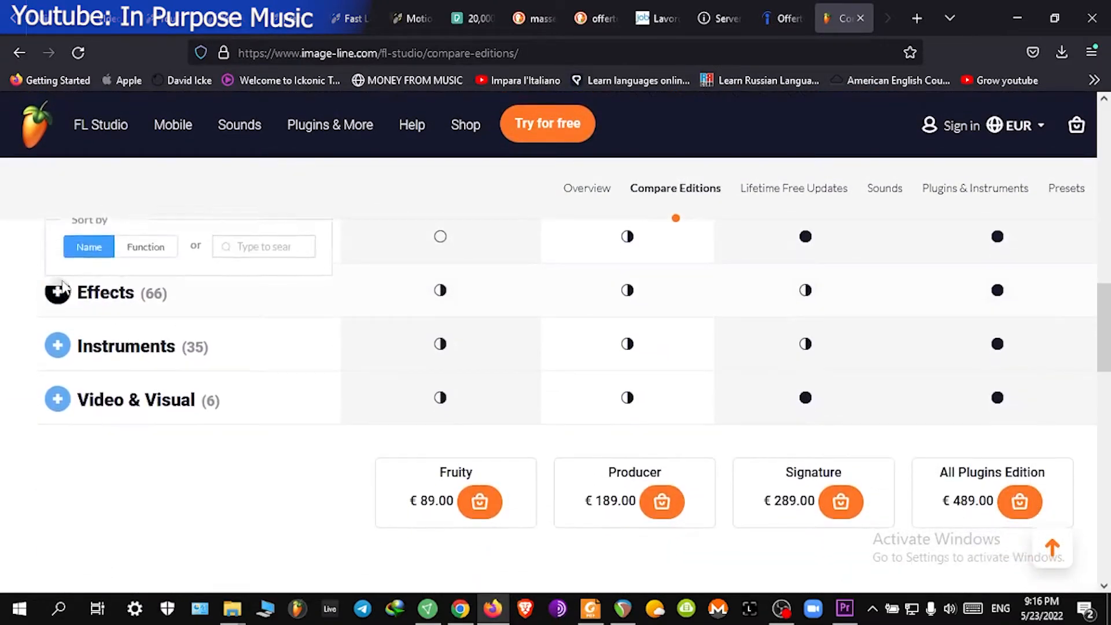
scroll(292, 339, up, 2)
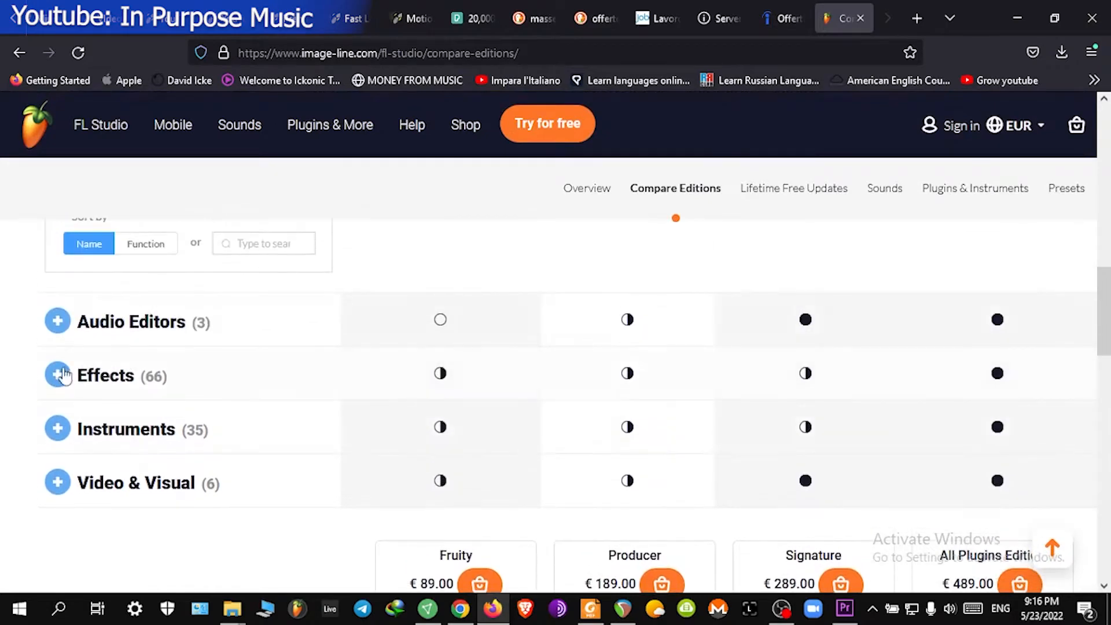
click(57, 376)
scroll(660, 400, down, 17)
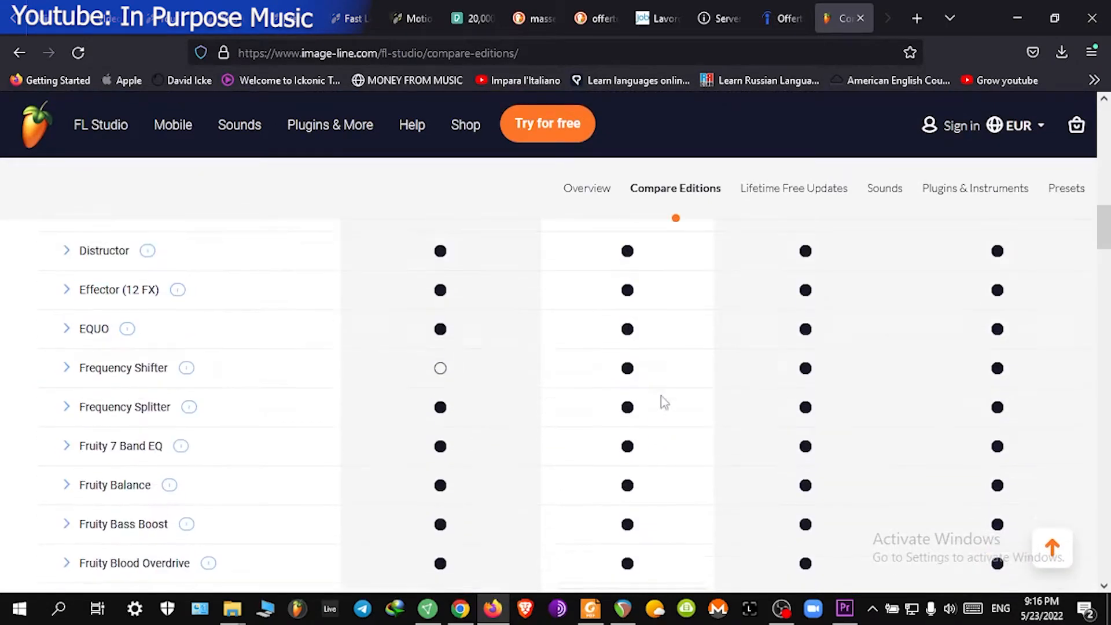
Step: Scroll through the remaining plugin rows and edition prices of the comparison table
scroll(736, 383, down, 15)
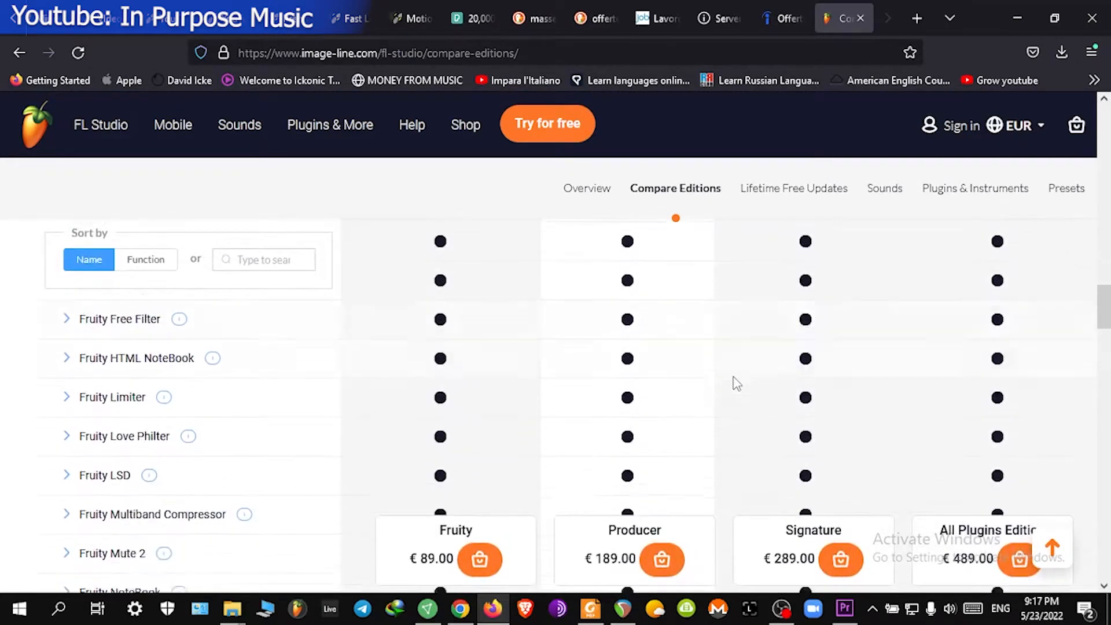
scroll(737, 383, down, 14)
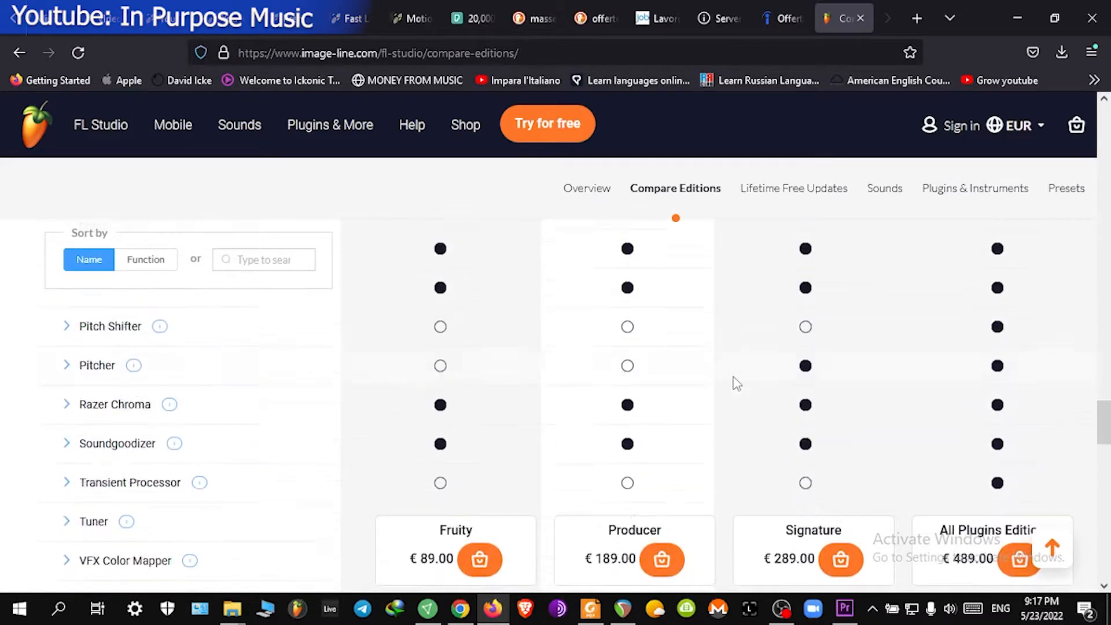
scroll(736, 375, down, 1)
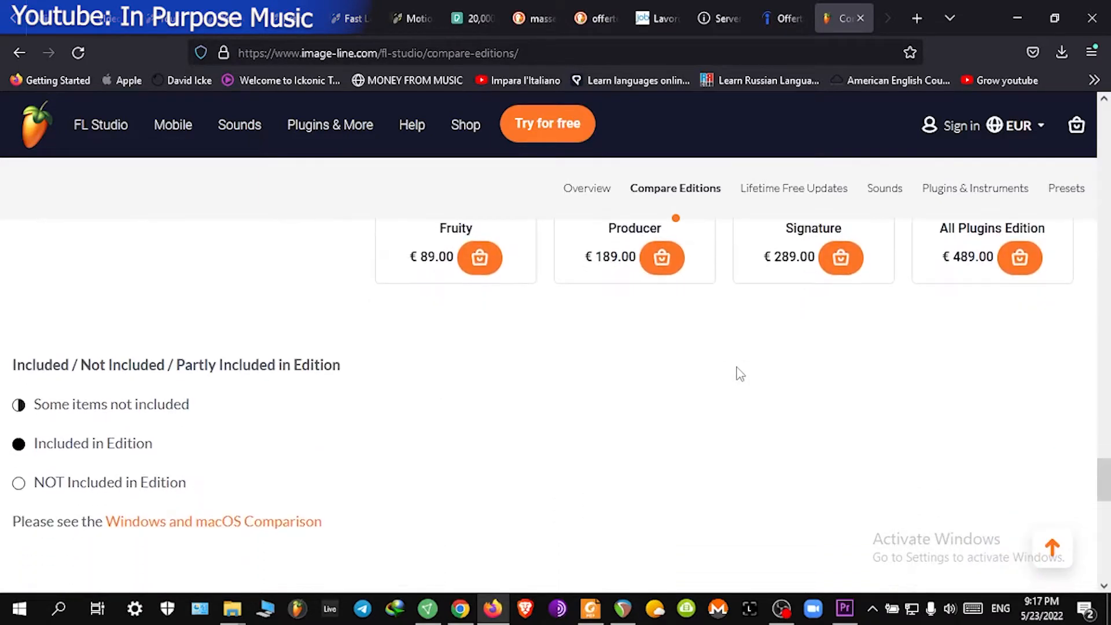
scroll(735, 372, up, 3)
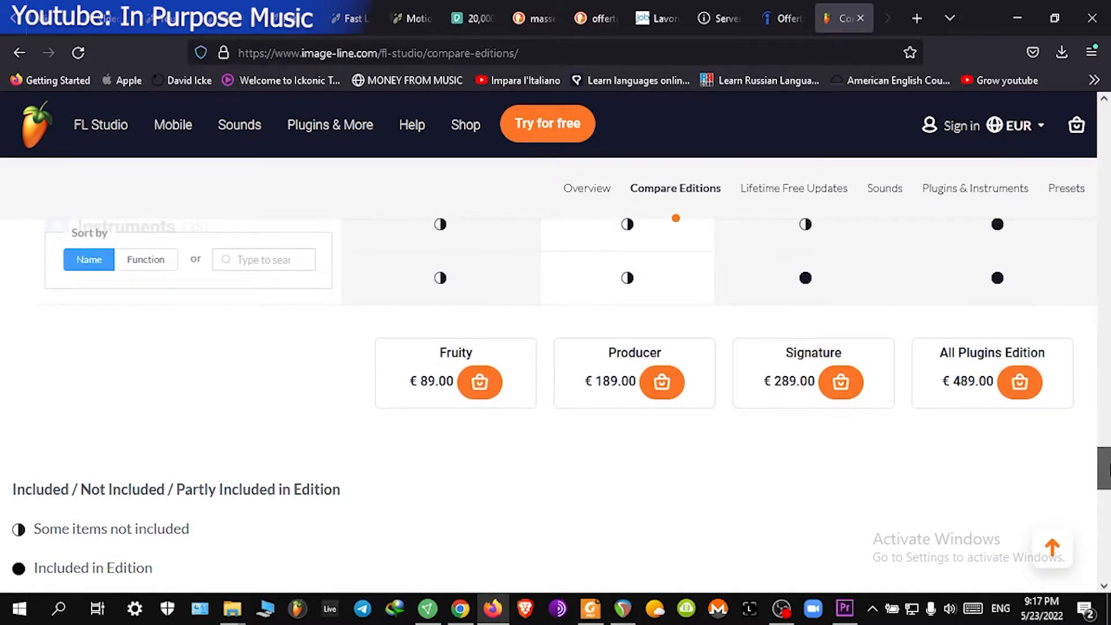
drag(1107, 472, 1107, 512)
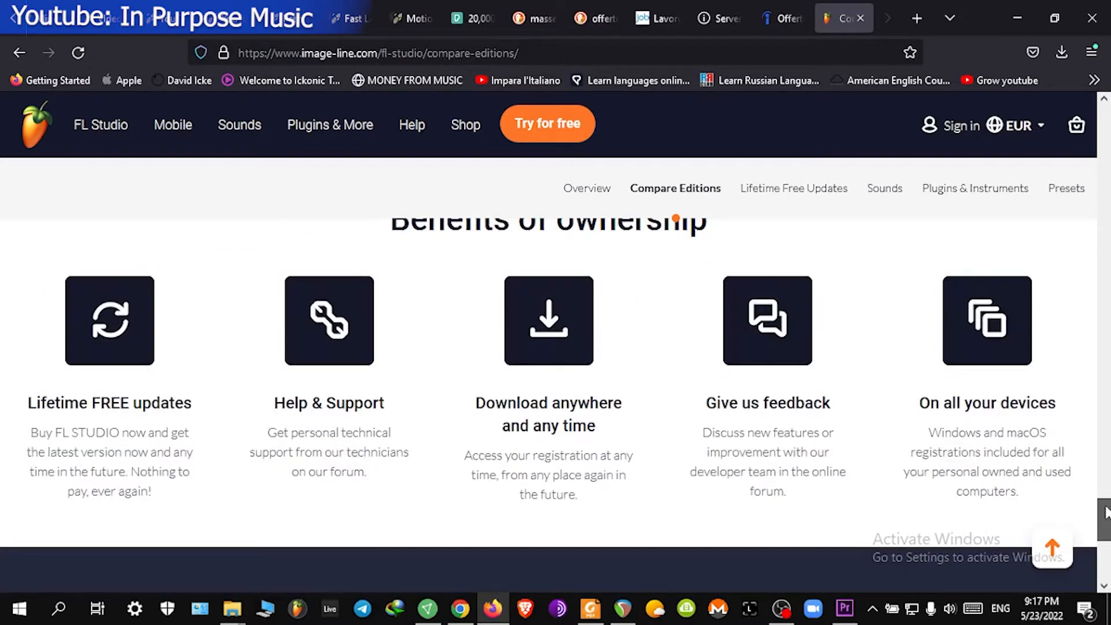
Step: Open the Lifetime Free Updates page and read its description
click(94, 351)
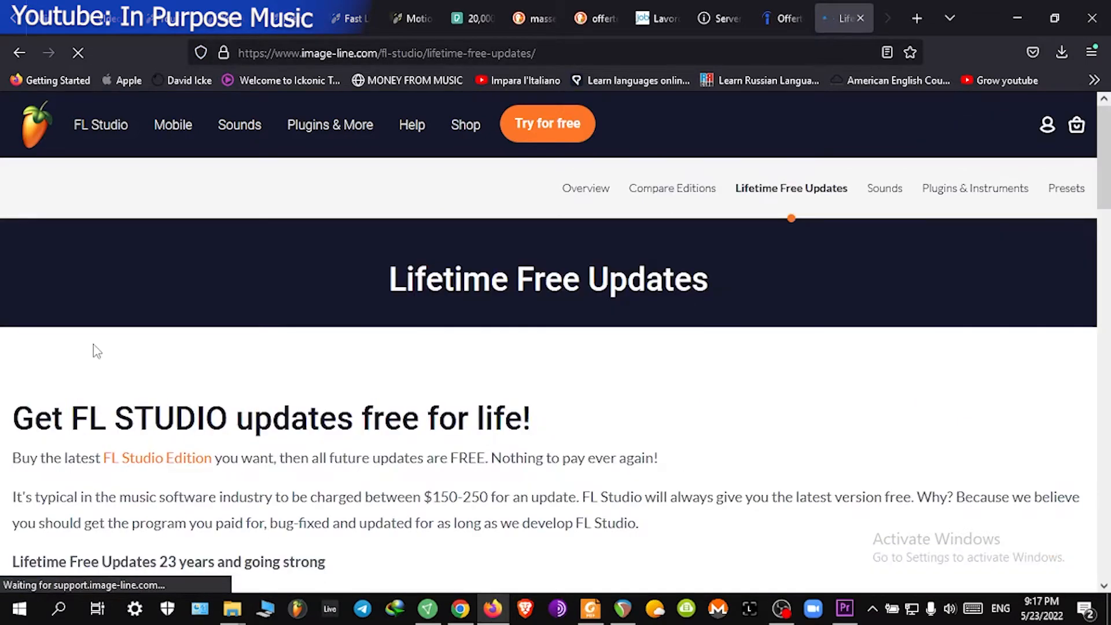
scroll(605, 328, down, 3)
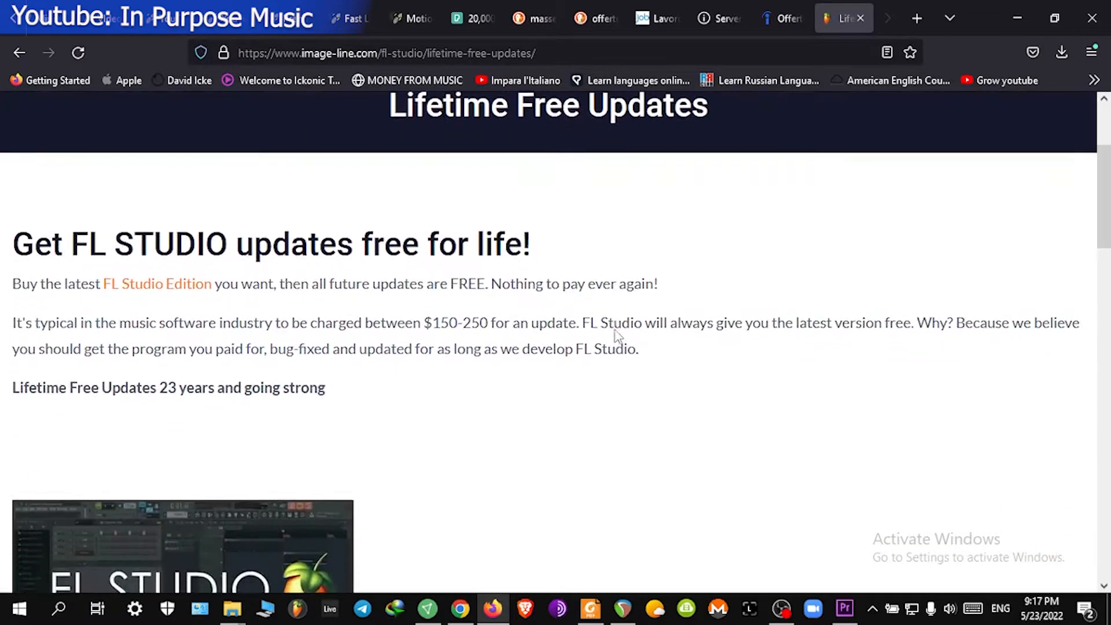
scroll(618, 336, down, 1)
scroll(618, 336, down, 2)
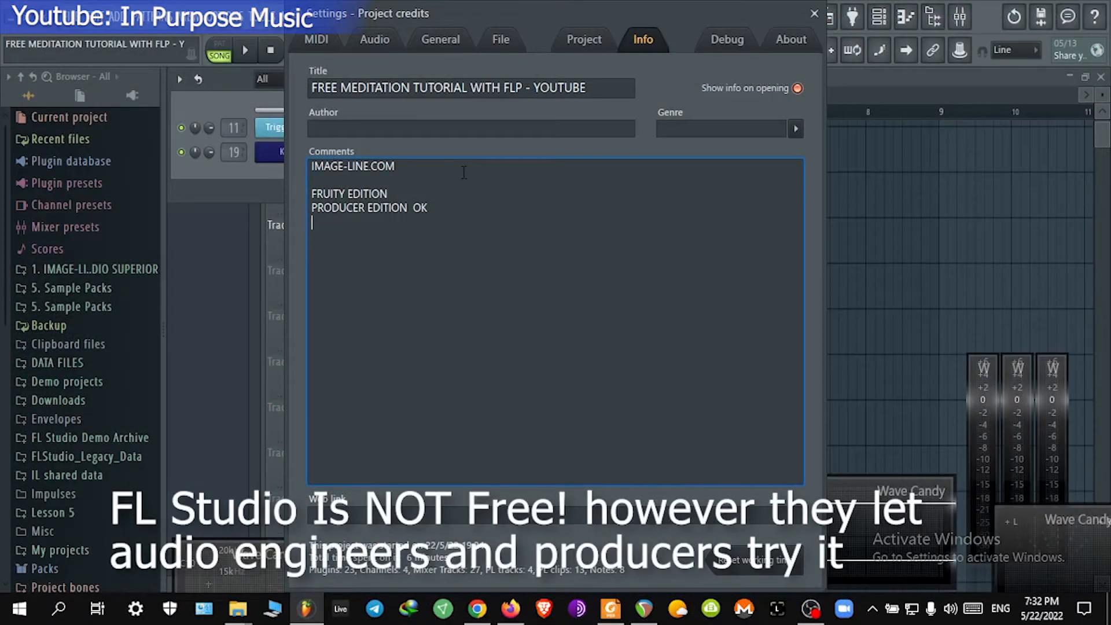
Step: Add the line SIGNATURE BUNDLE to the project info comments
text(SIGNATURE)
drag(369, 223, 224, 226)
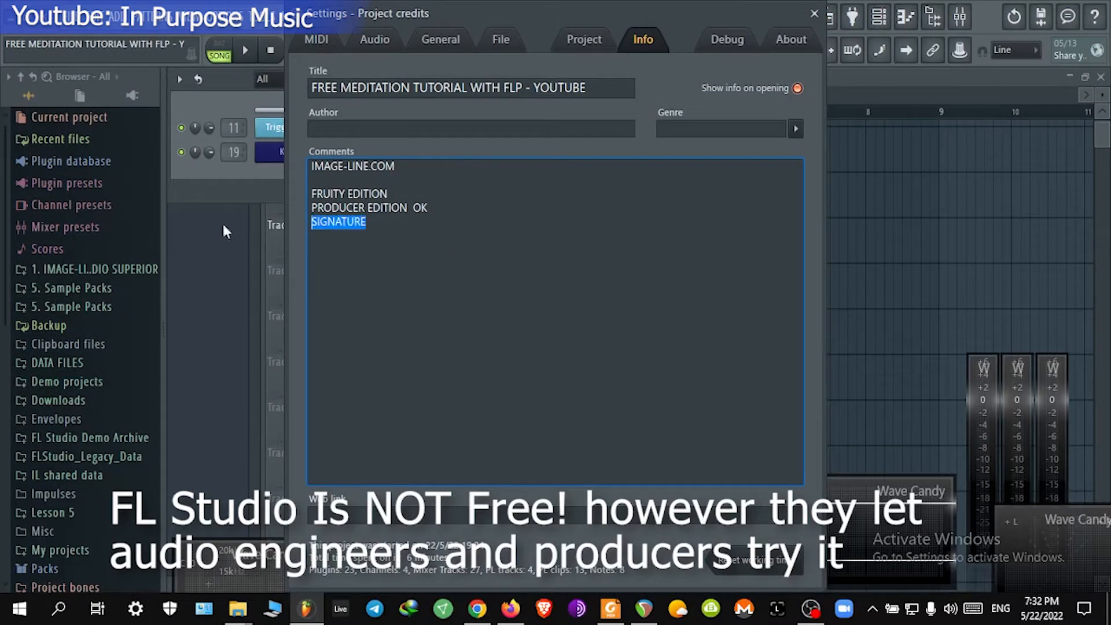
click(384, 223)
text(BUNDLE)
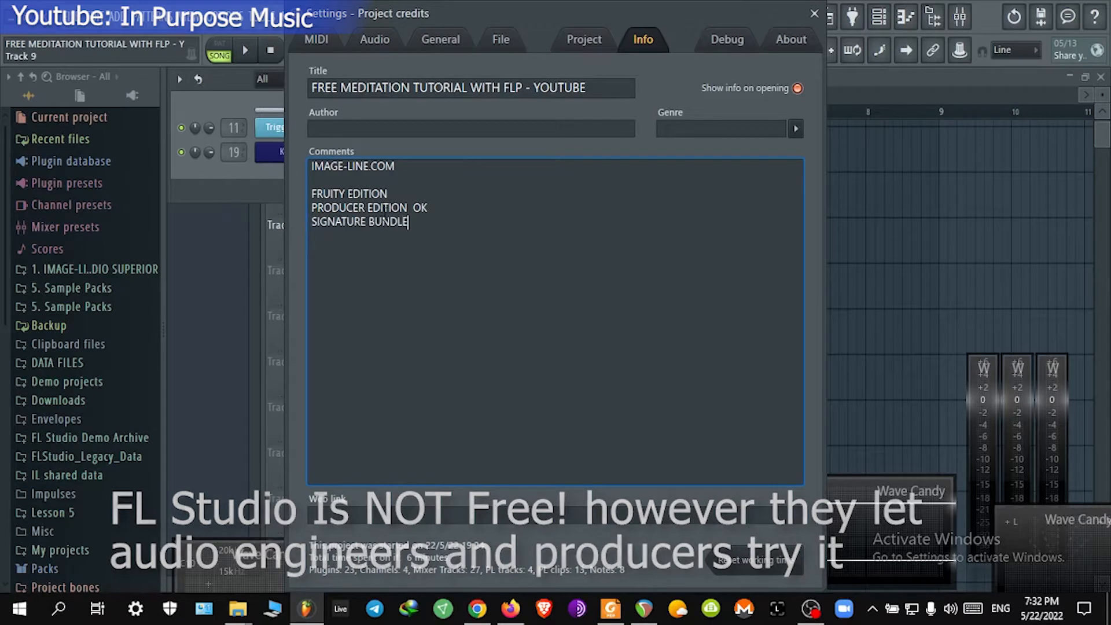
key(Return)
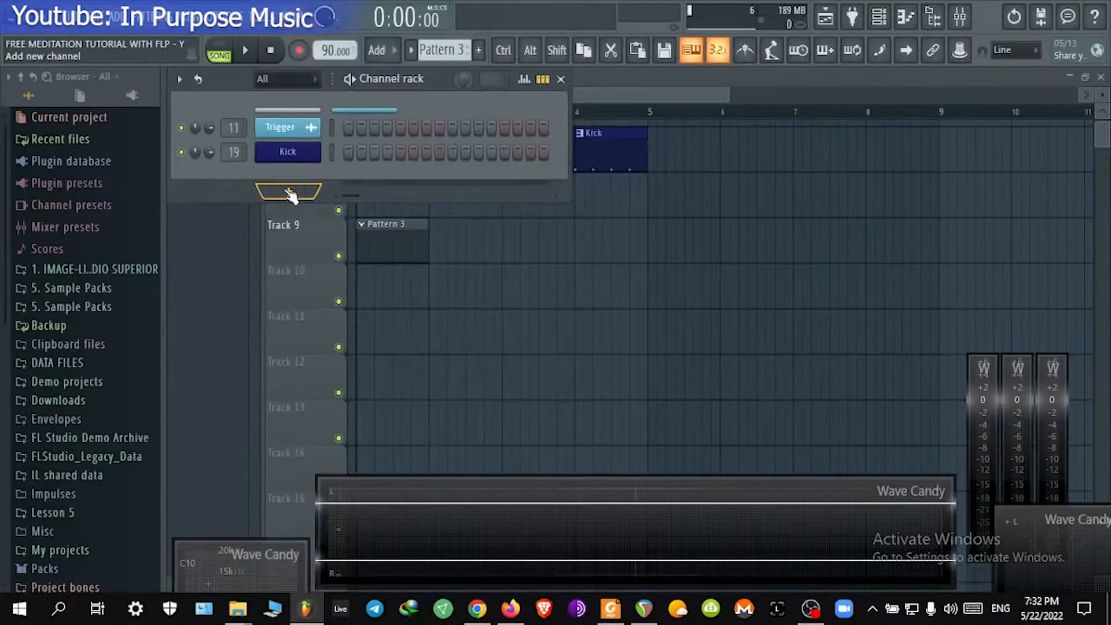
Step: Add a GMS synth channel to the channel rack
click(288, 195)
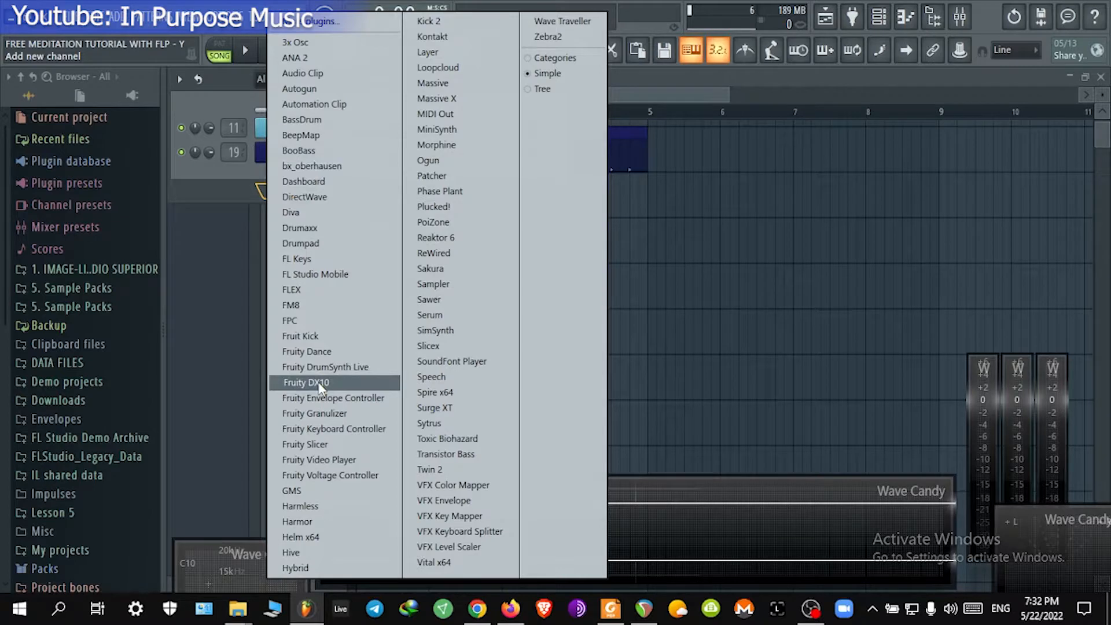
click(347, 491)
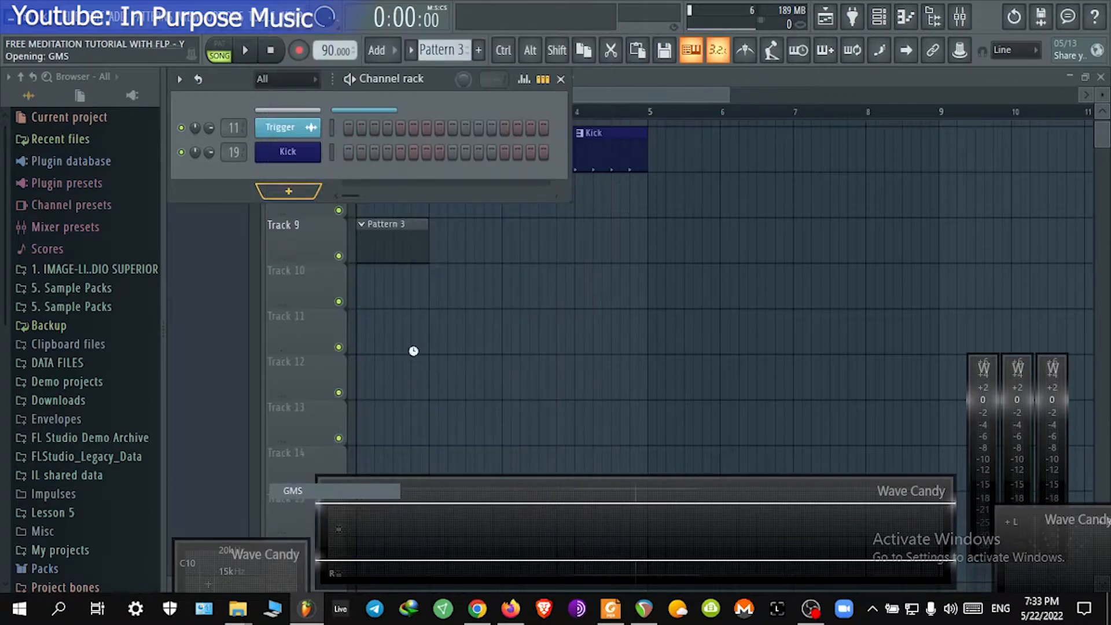
Step: Reposition the GMS plugin window over the playlist
drag(534, 196, 600, 87)
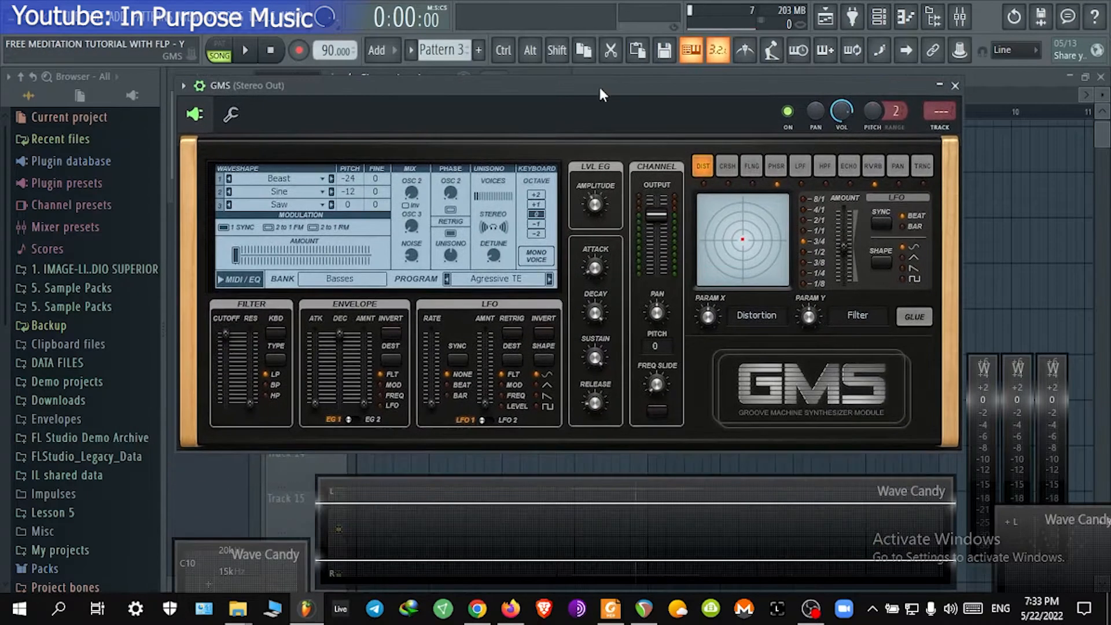
drag(354, 87, 461, 118)
drag(947, 142, 947, 175)
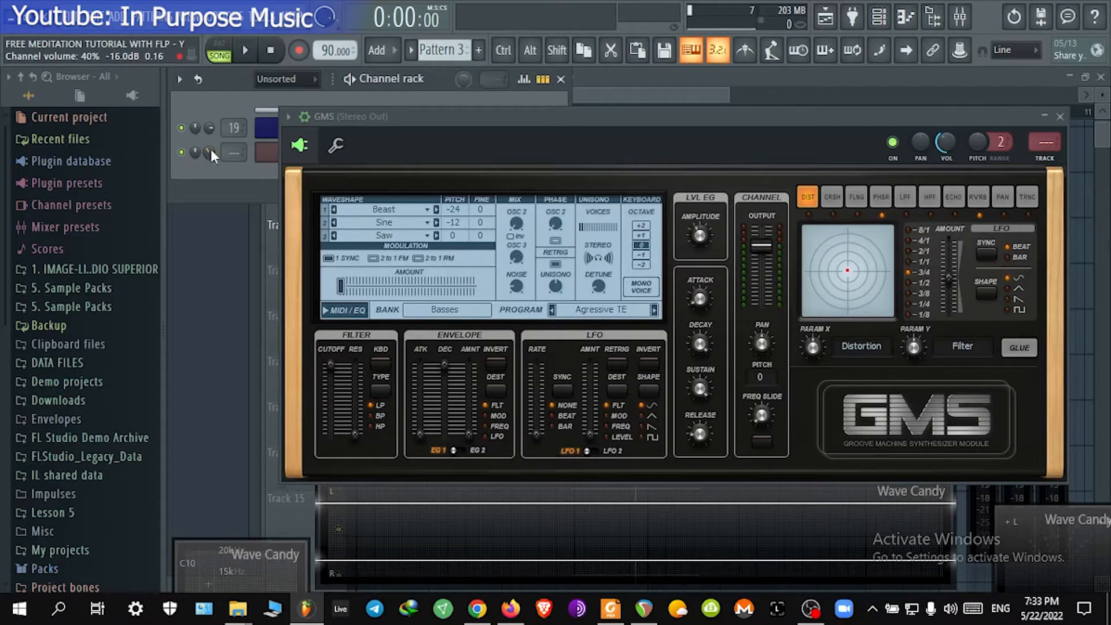
drag(752, 118, 663, 78)
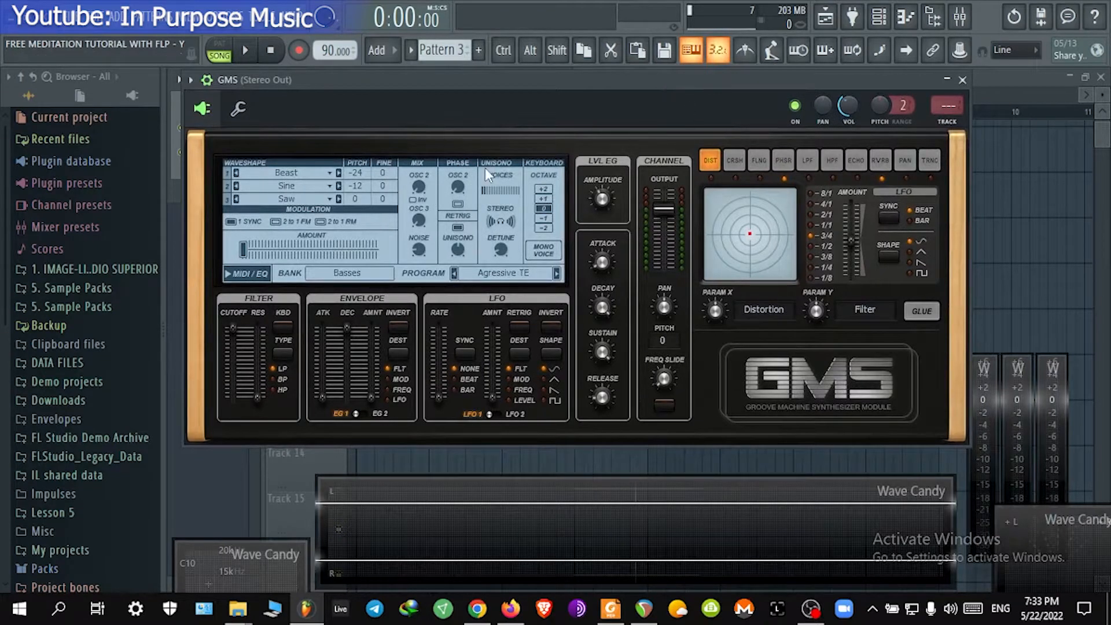
drag(631, 80, 676, 94)
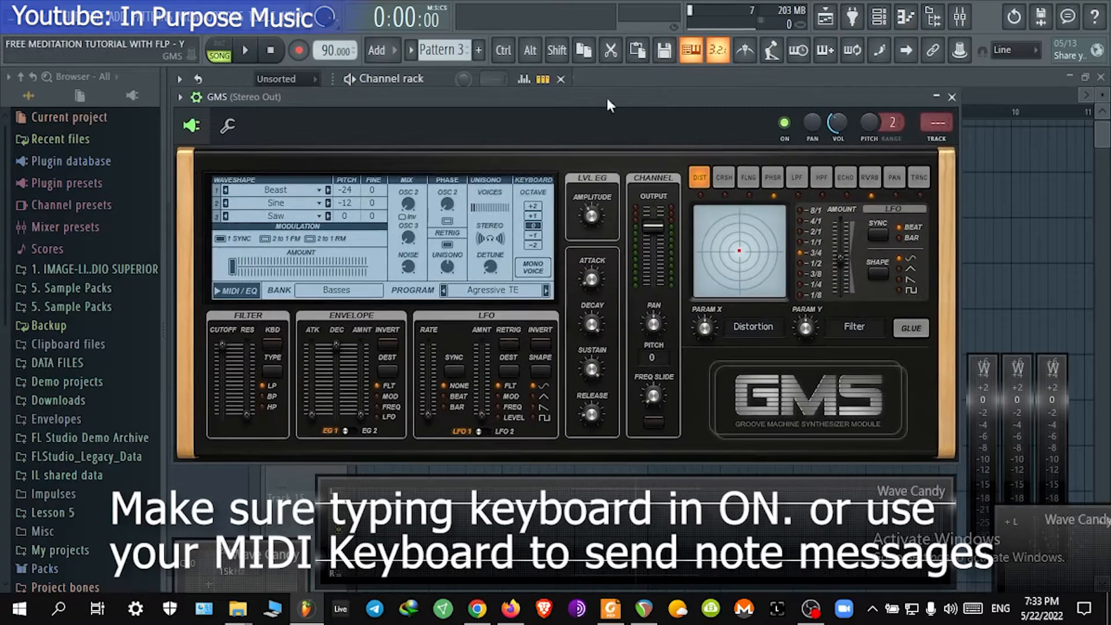
Step: Play a few notes on the computer keyboard to audition the GMS sound
key(v)
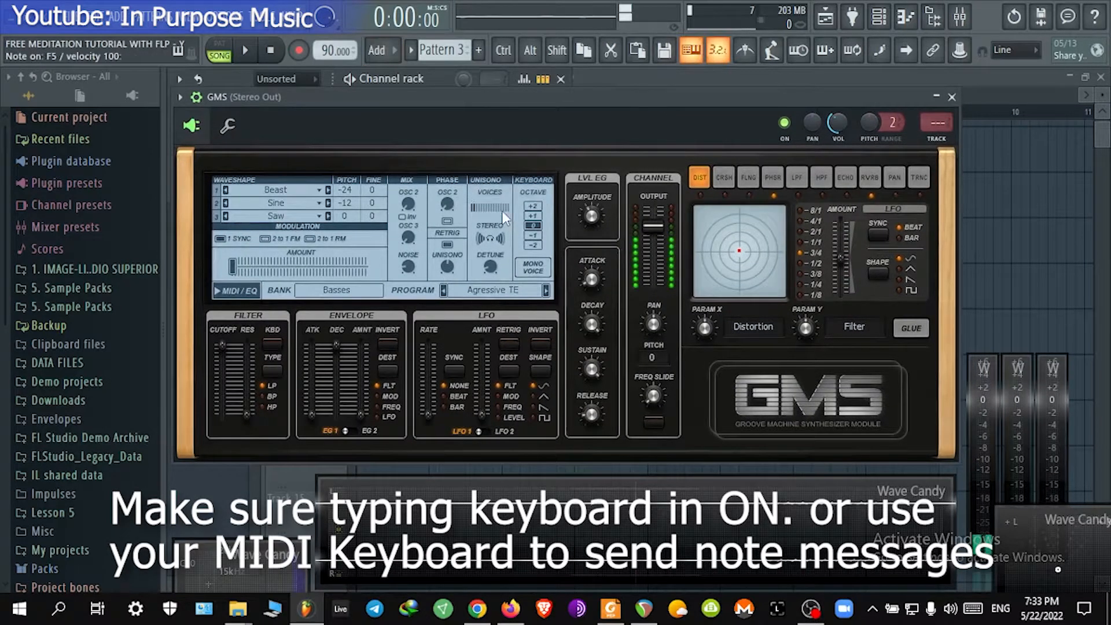
key(x)
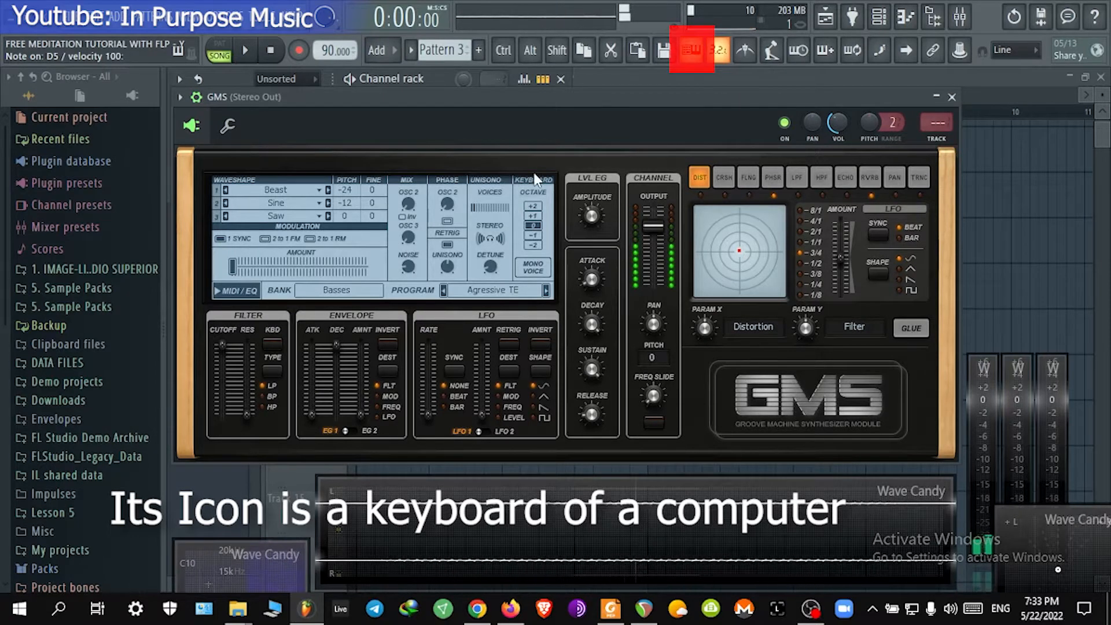
key(z)
key(b)
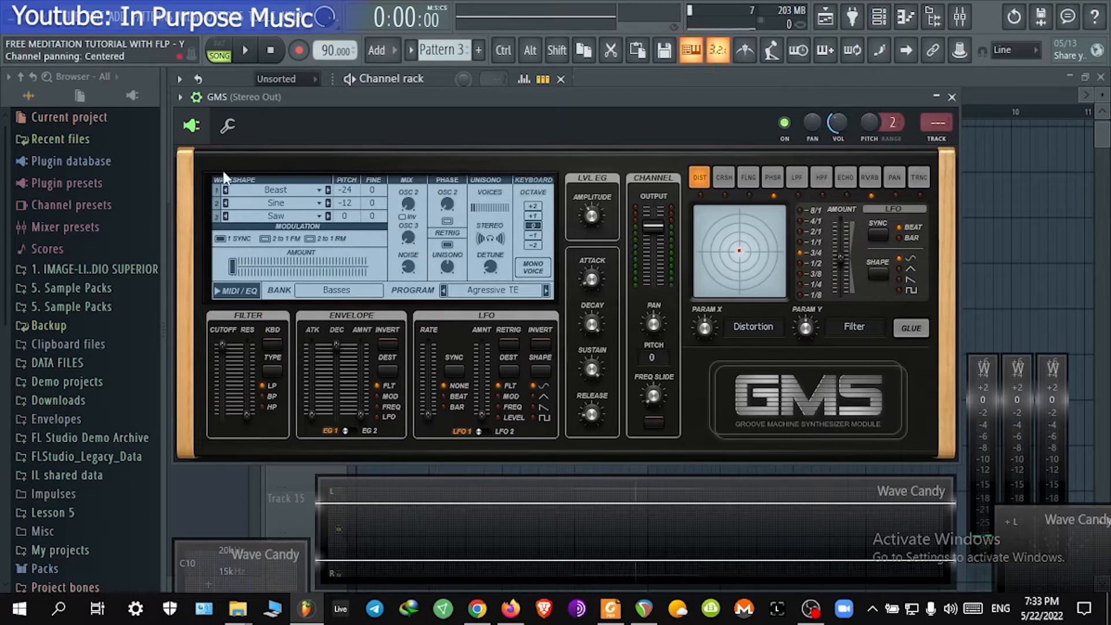
Step: Load the Ghost TE preset from the Pads & Textures bank in the GMS presets library
click(197, 97)
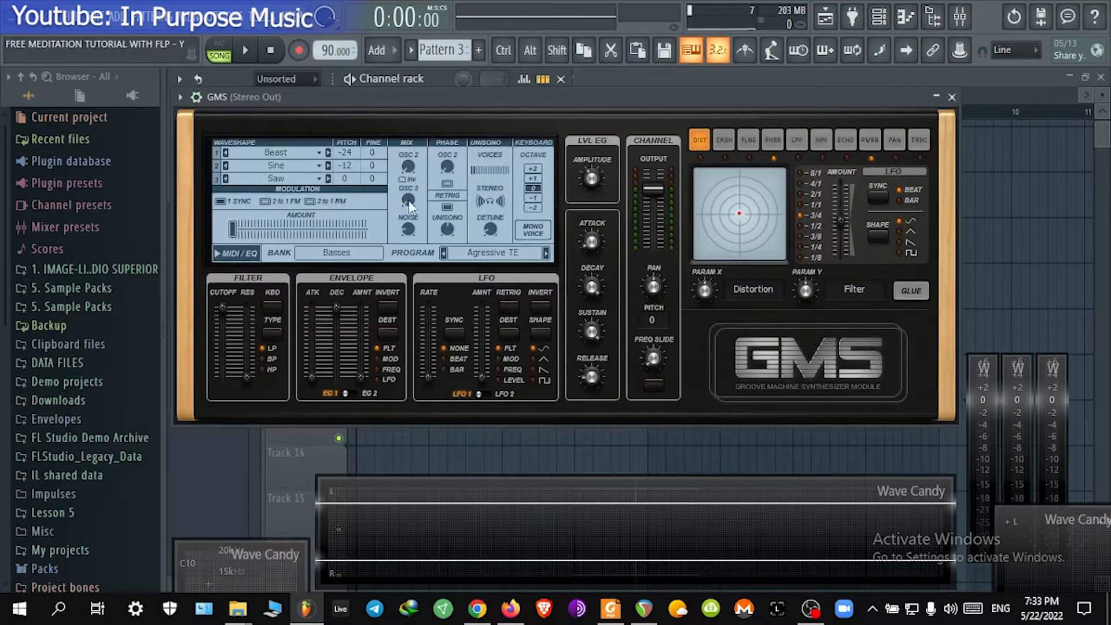
click(347, 254)
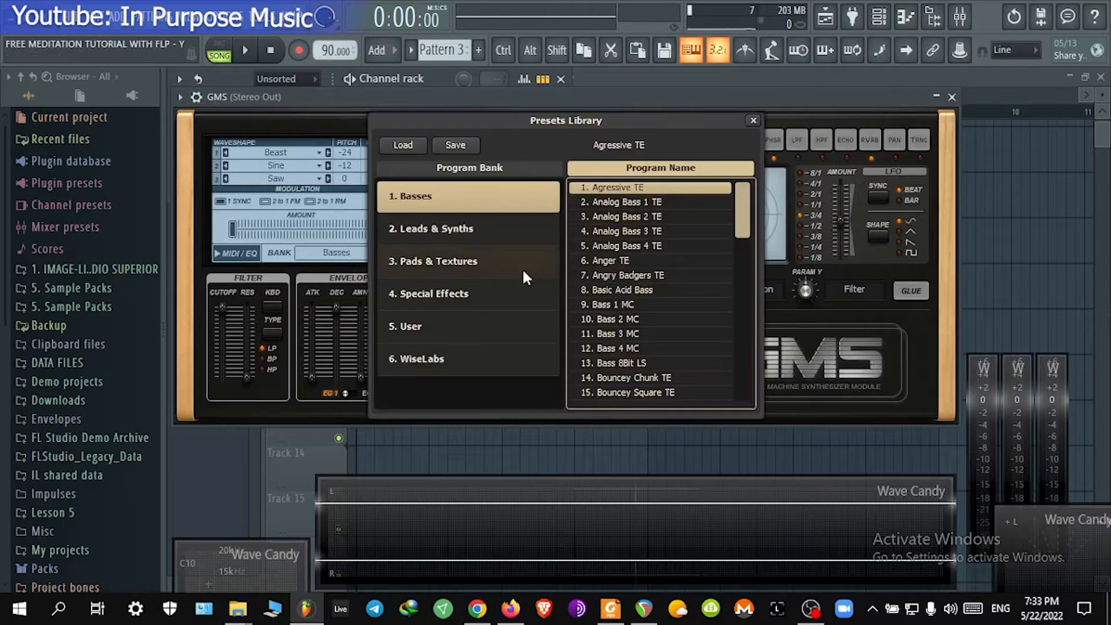
scroll(523, 269, down, 2)
click(472, 262)
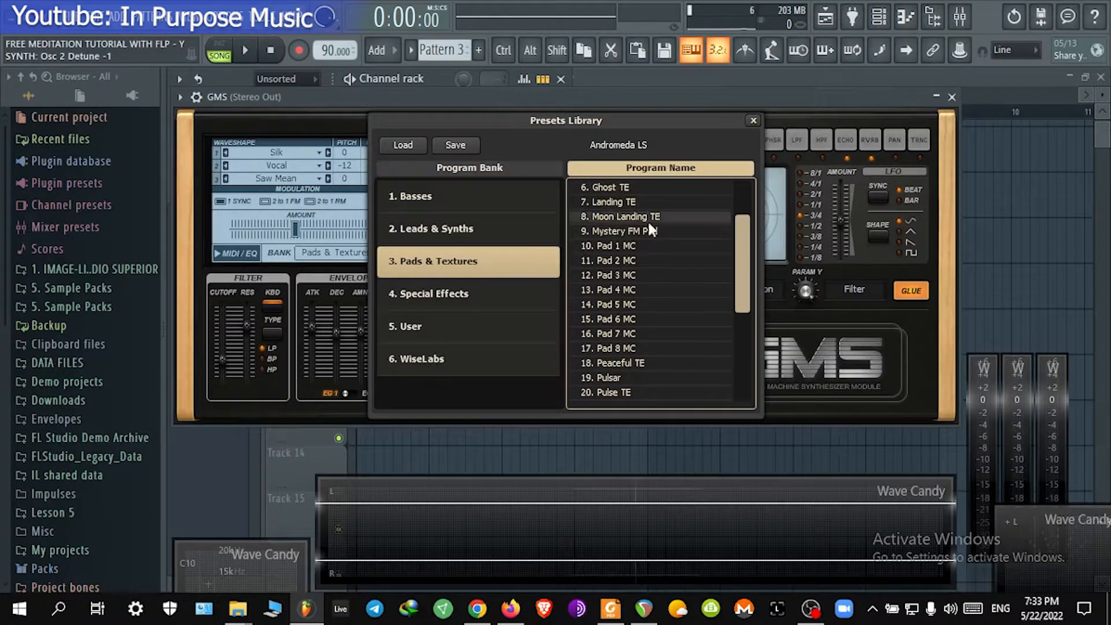
click(661, 188)
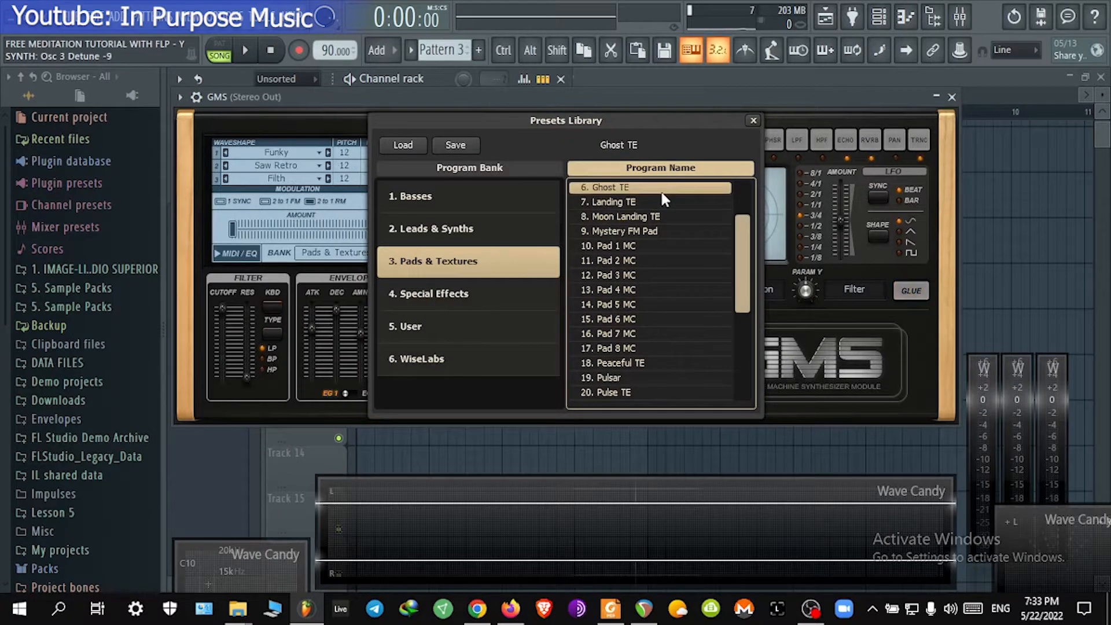
click(754, 120)
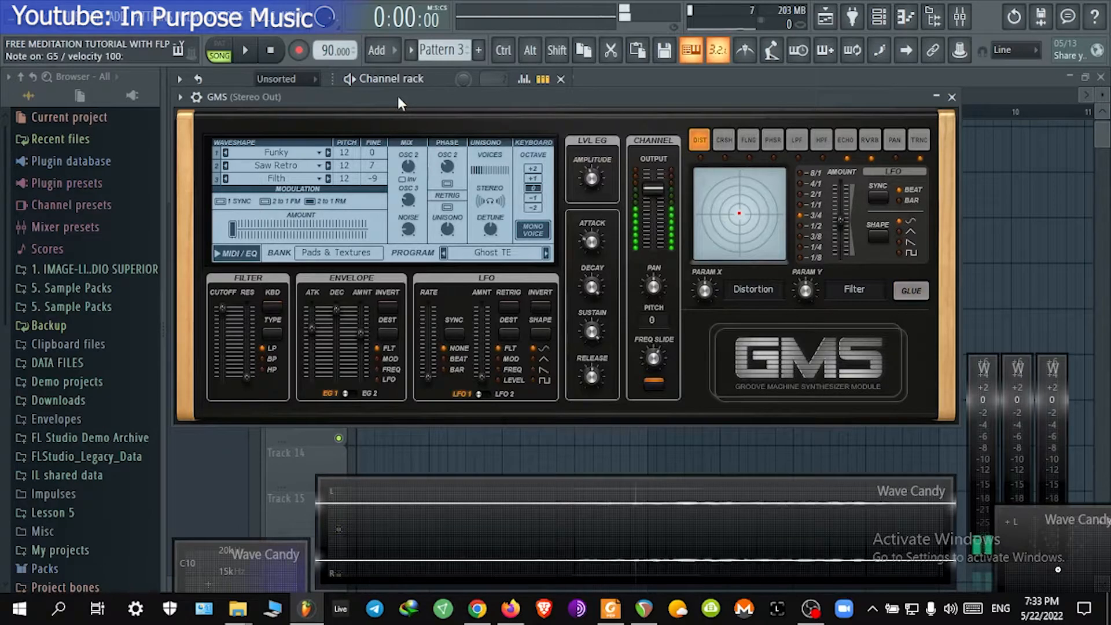
Step: Audition the preset and step to the Free Lasers TE program
key(x)
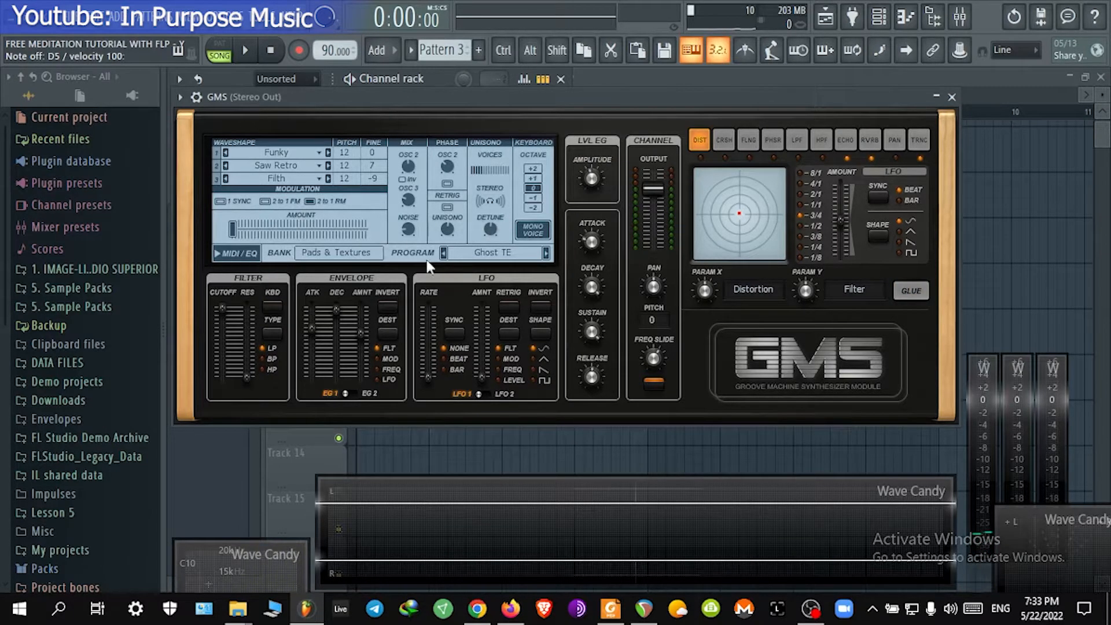
click(444, 254)
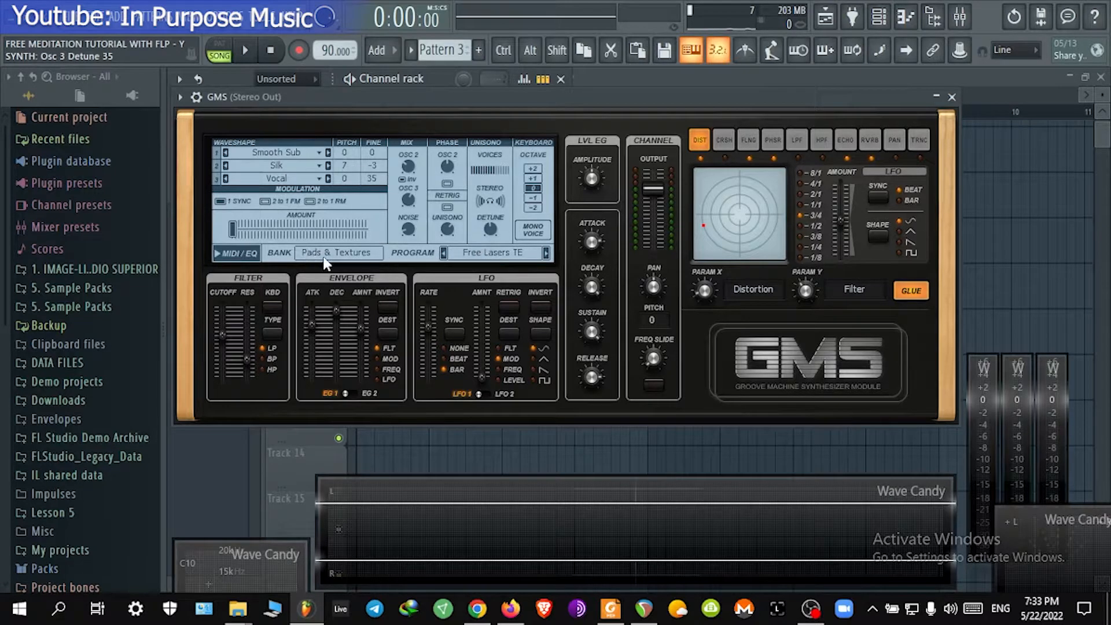
click(373, 255)
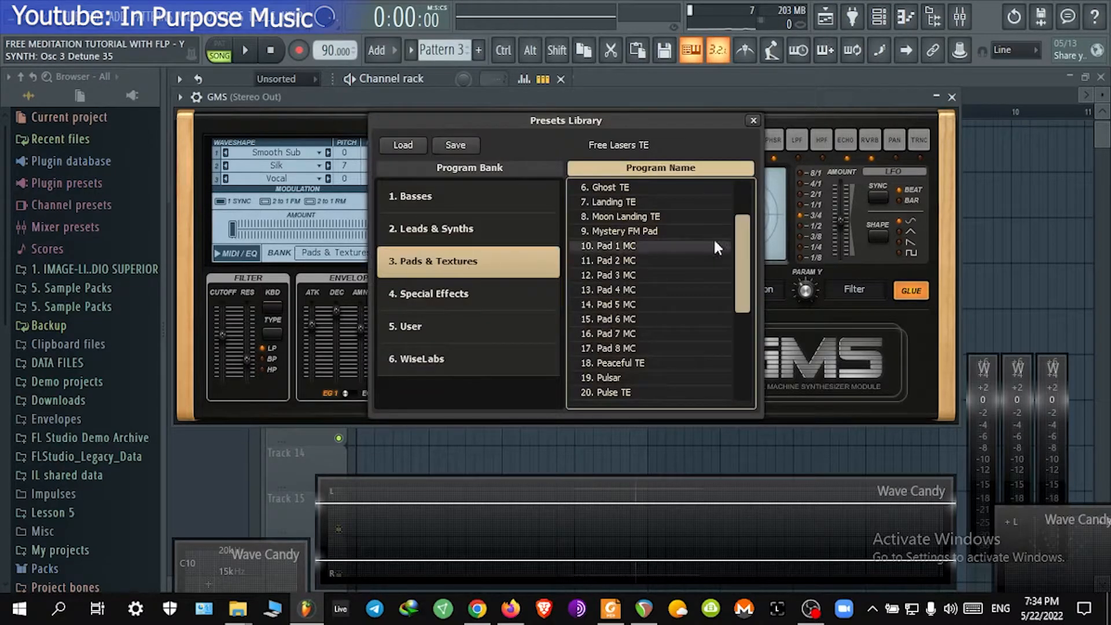
click(753, 121)
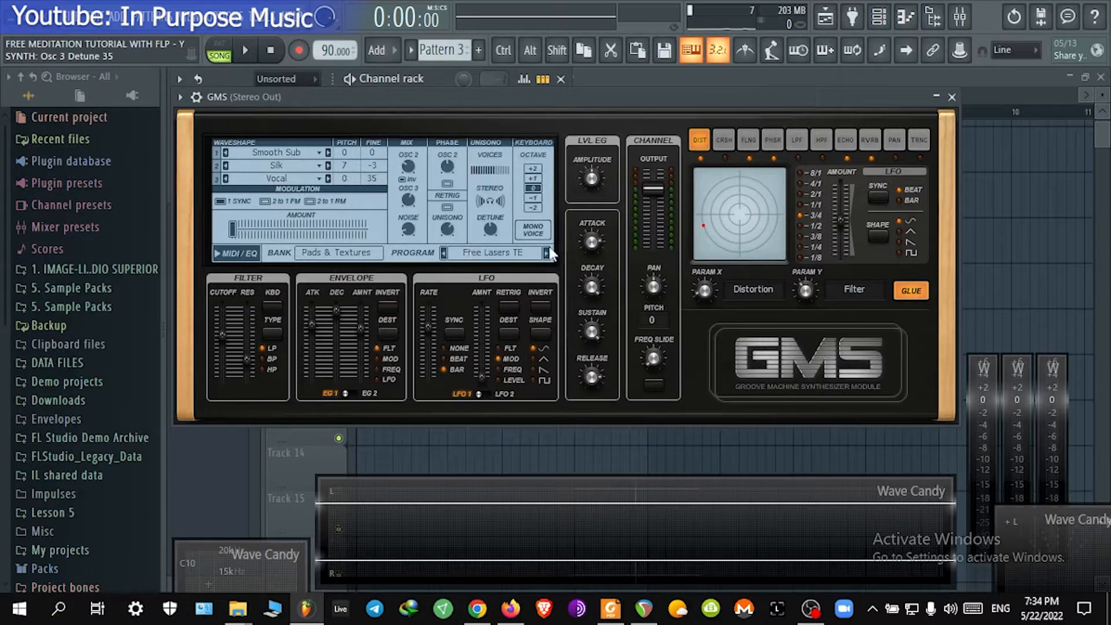
Step: Audition Free Lasers TE and step to the Diablo TE program
key(b)
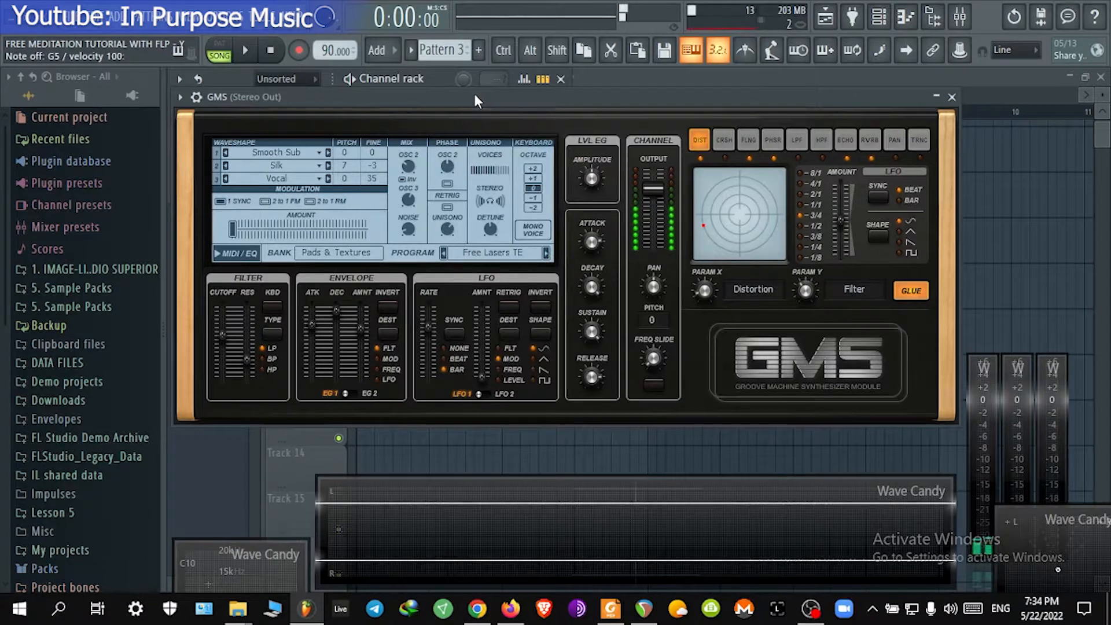
key(x)
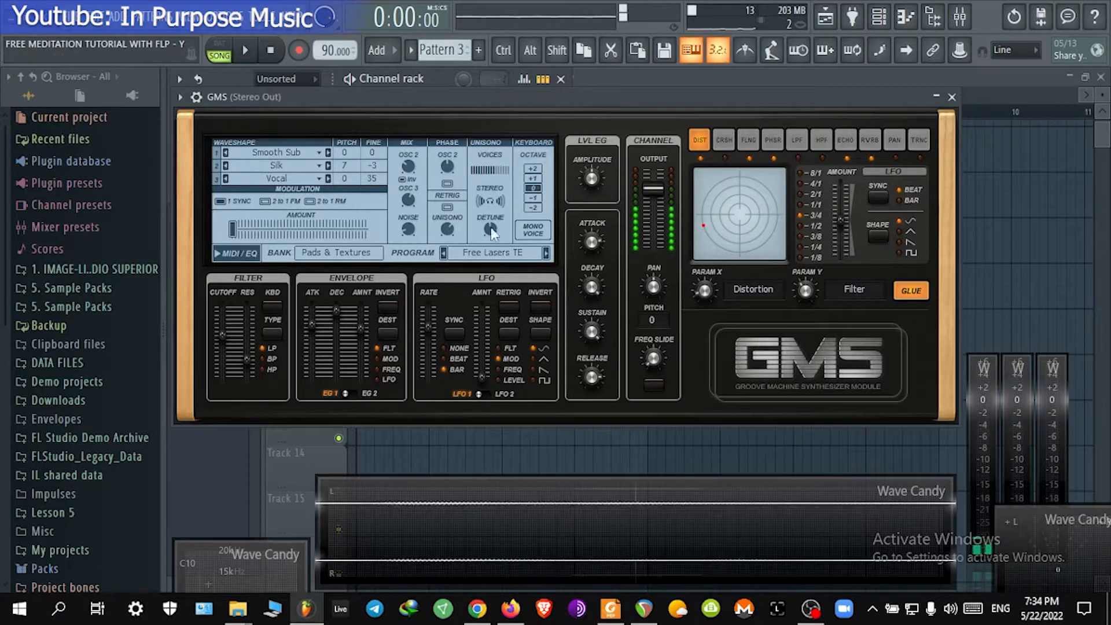
click(443, 255)
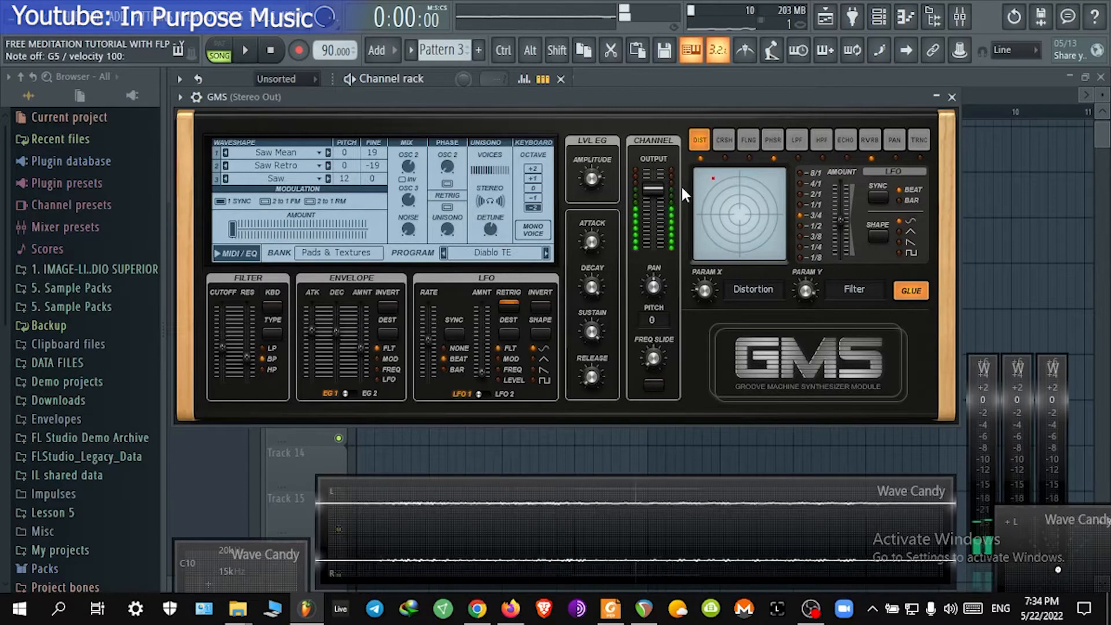
Step: Close the GMS window and open the GMS channel in the piano roll, previewing the A5 key
click(952, 99)
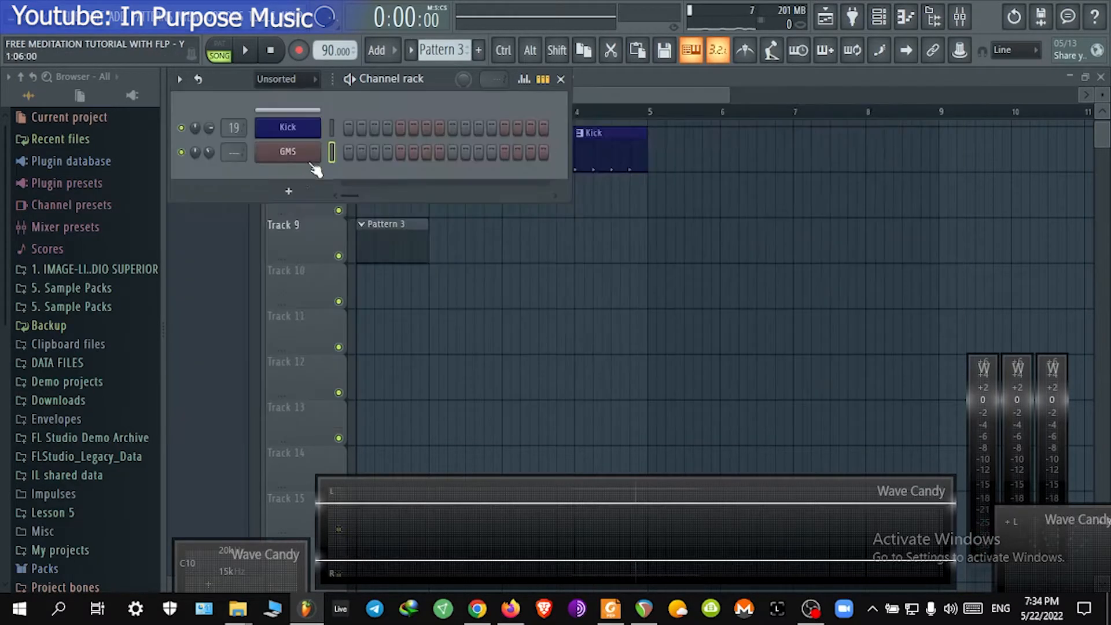
right_click(313, 151)
click(355, 151)
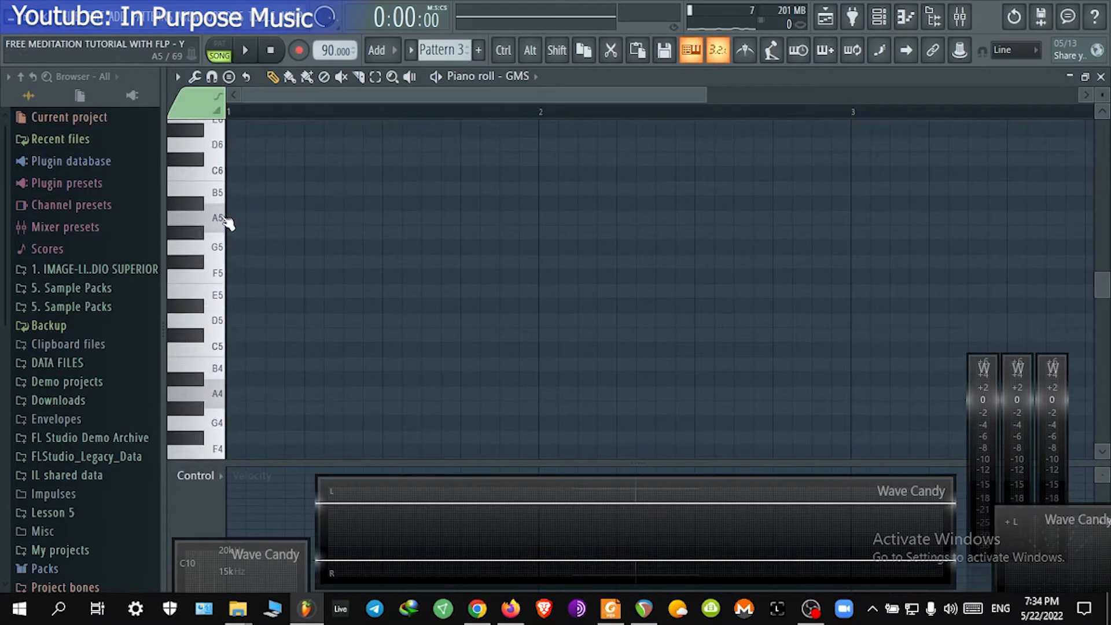
click(222, 224)
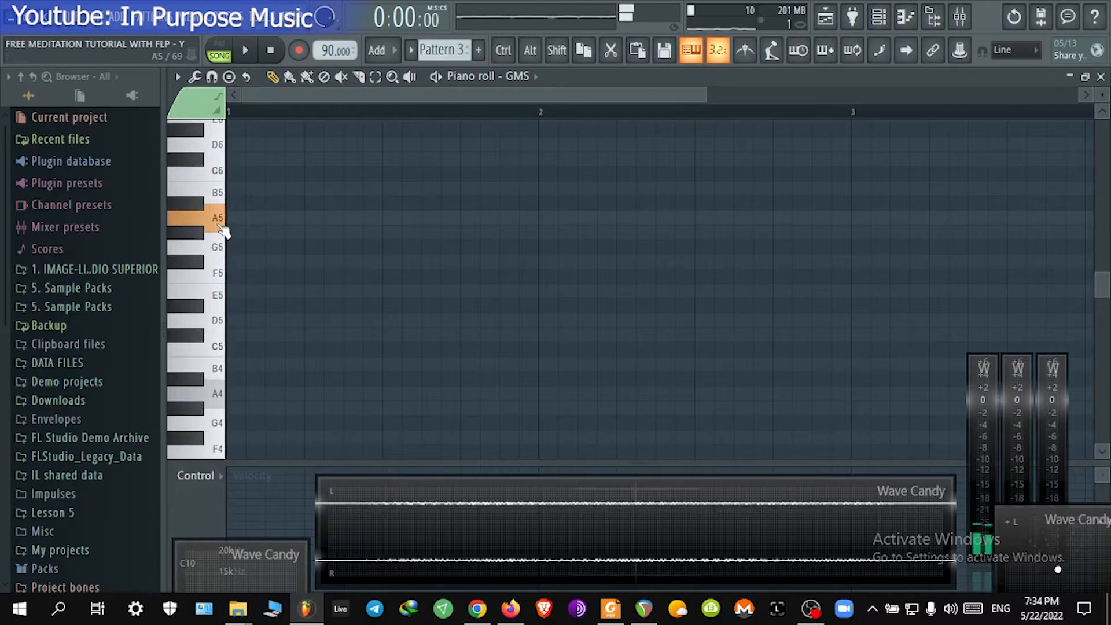
Step: Place a short D5 note at the start of the pattern in the piano roll
click(220, 296)
click(219, 324)
drag(269, 320, 239, 318)
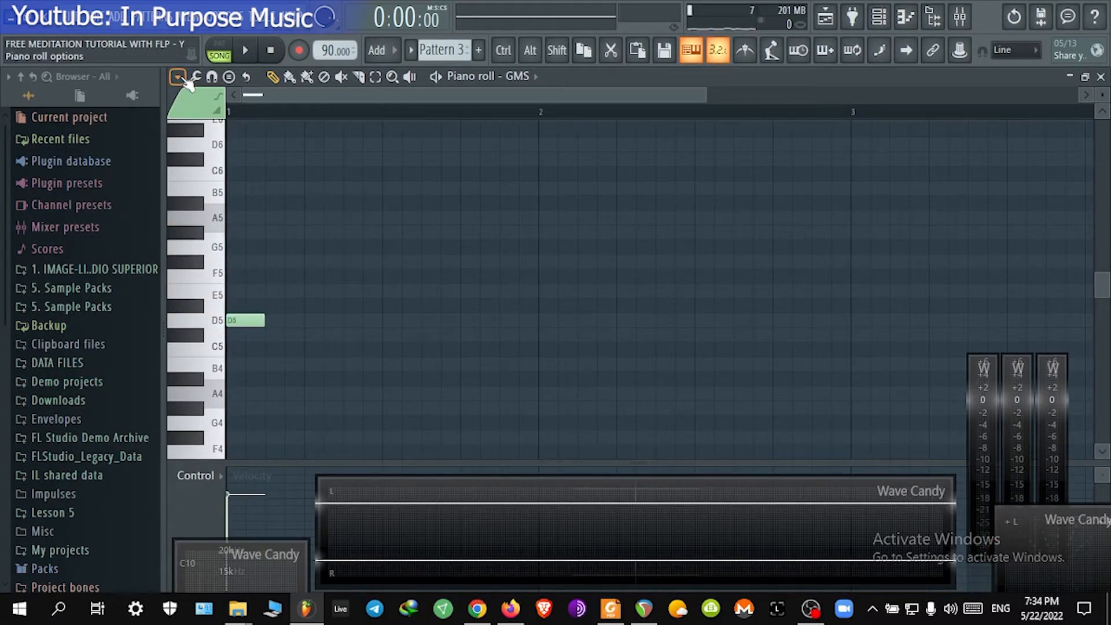
Step: Turn on scale highlighting for D Minor Natural (Aeolian) in the piano roll
click(177, 77)
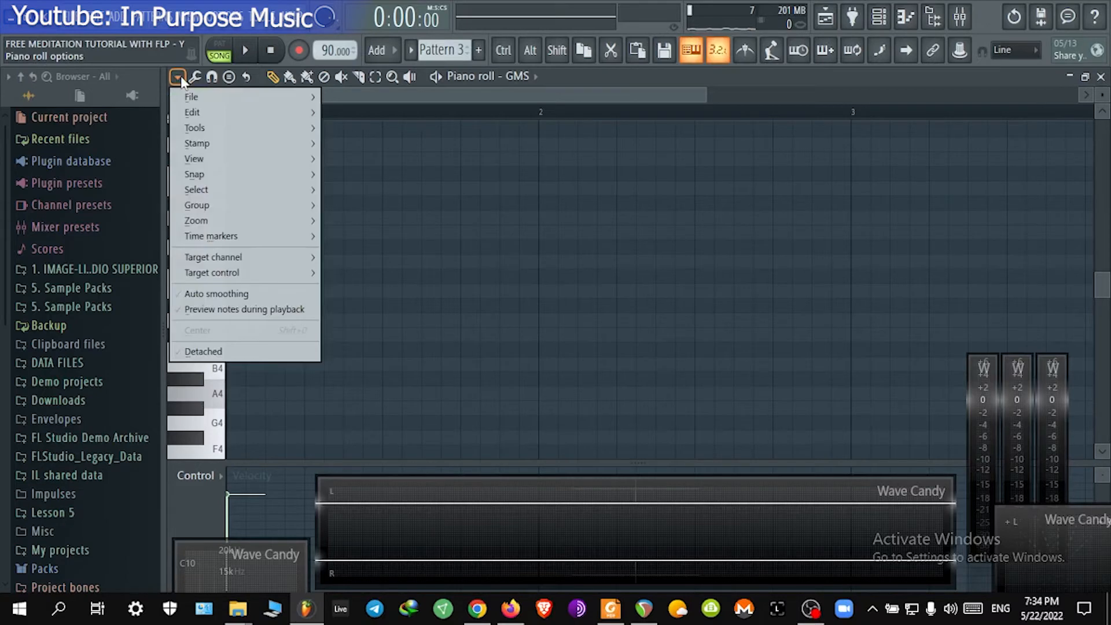
key(v)
key(s)
key(s)
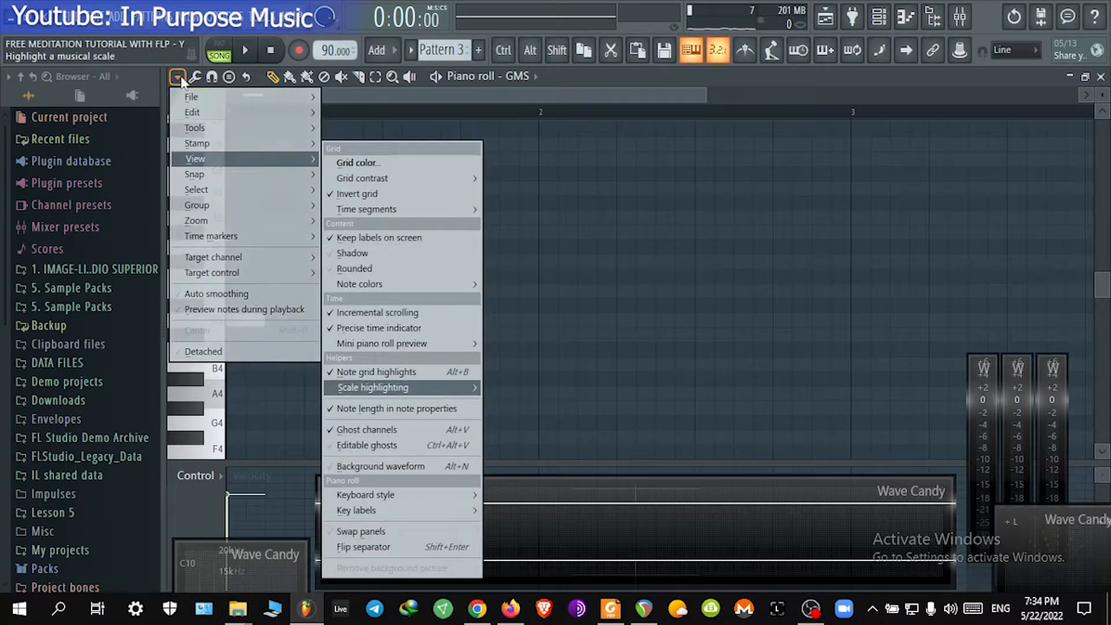
key(Right)
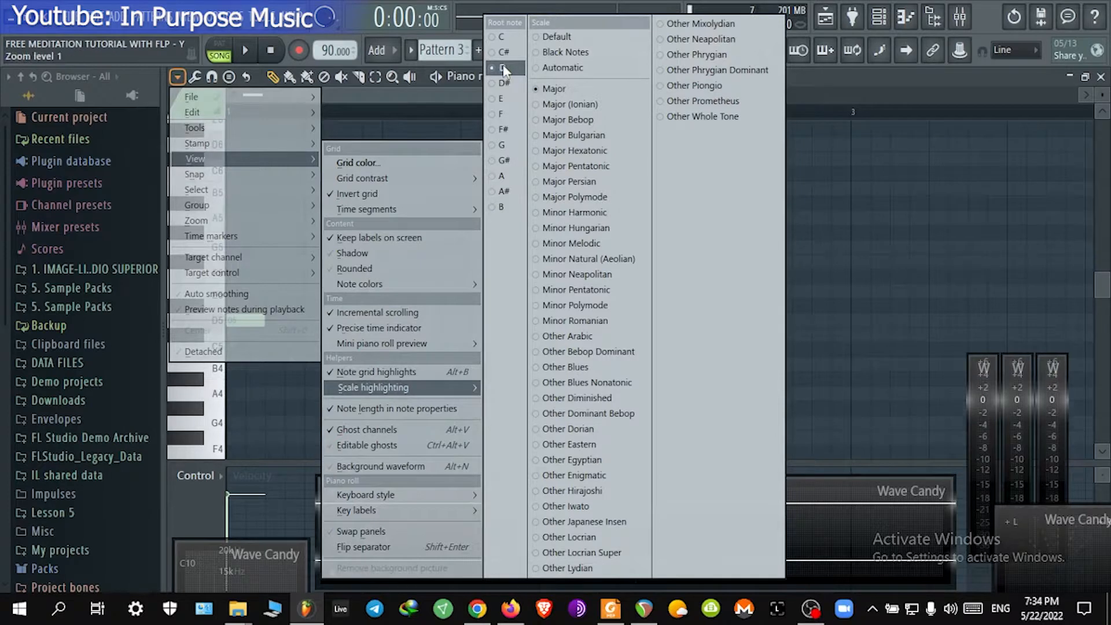
click(502, 68)
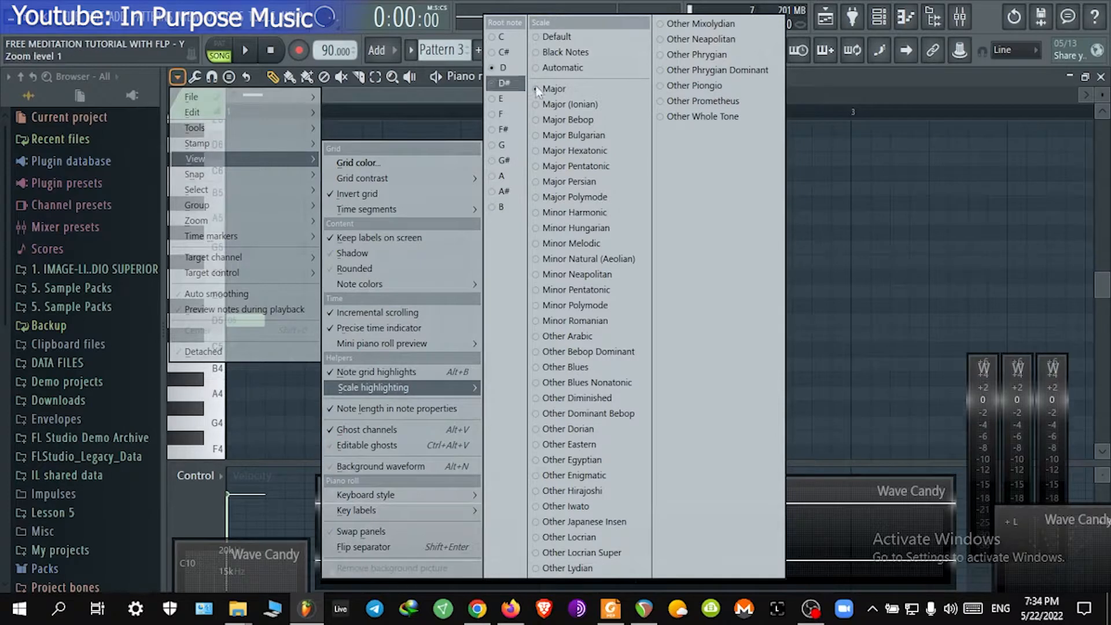
click(635, 264)
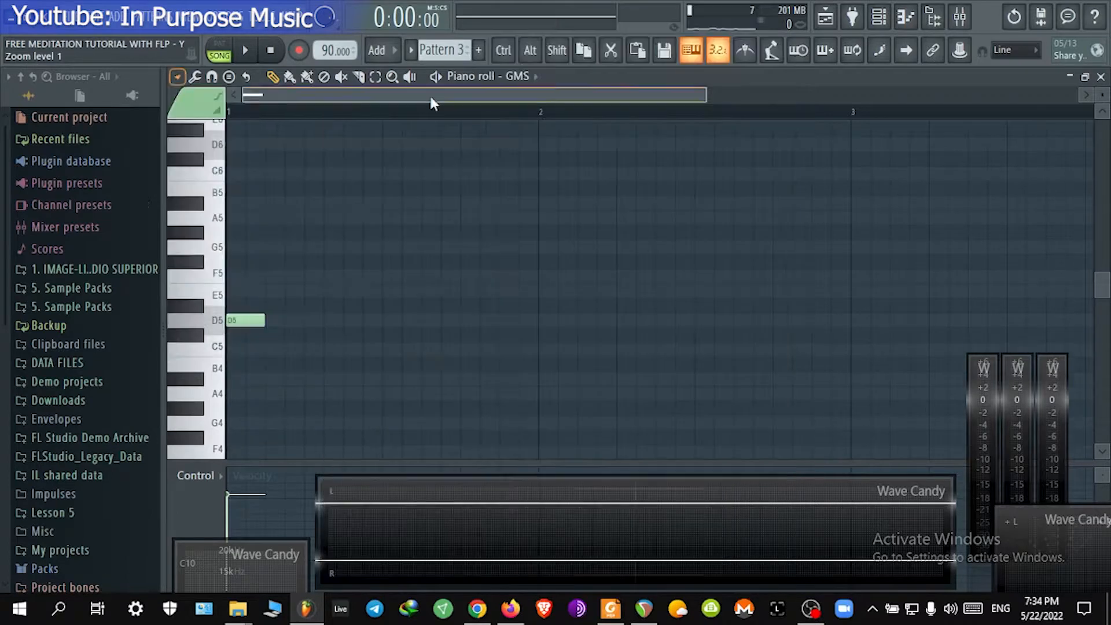
Step: Open the project info and review the comments noting the project's scale
scroll(359, 280, down, 2)
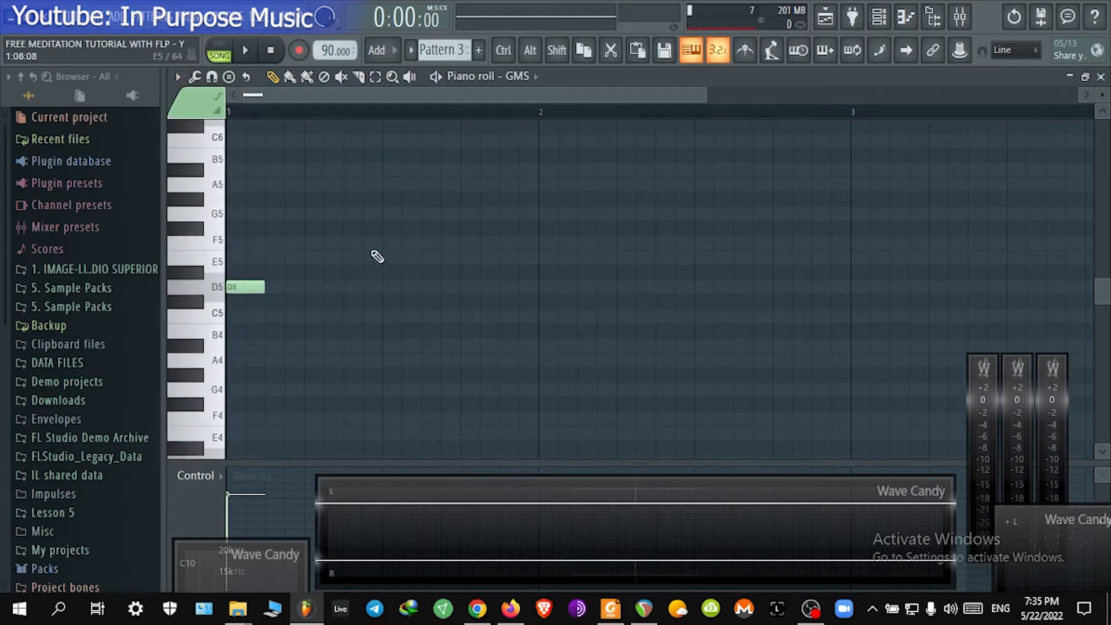
key(F11)
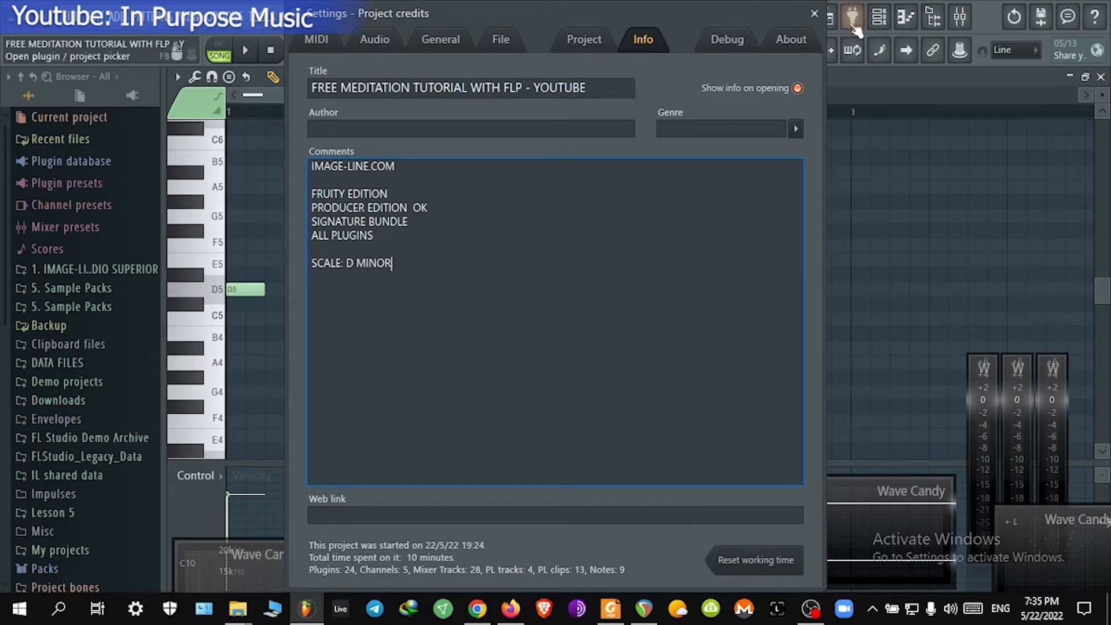
click(814, 13)
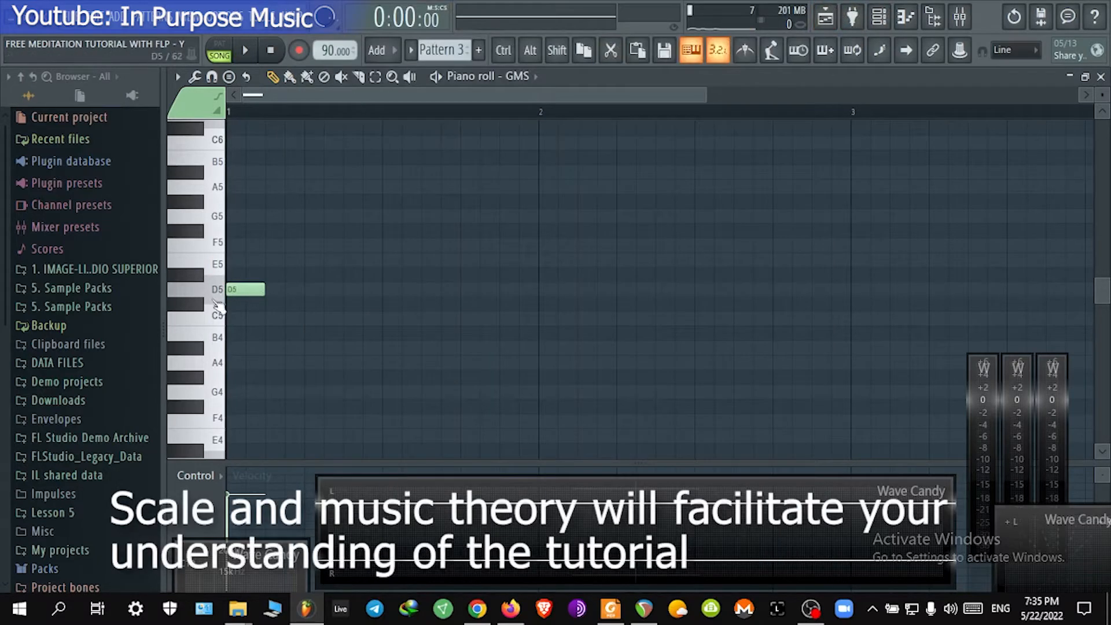
Step: Lengthen the D5 note to one full bar and play the pattern
click(219, 295)
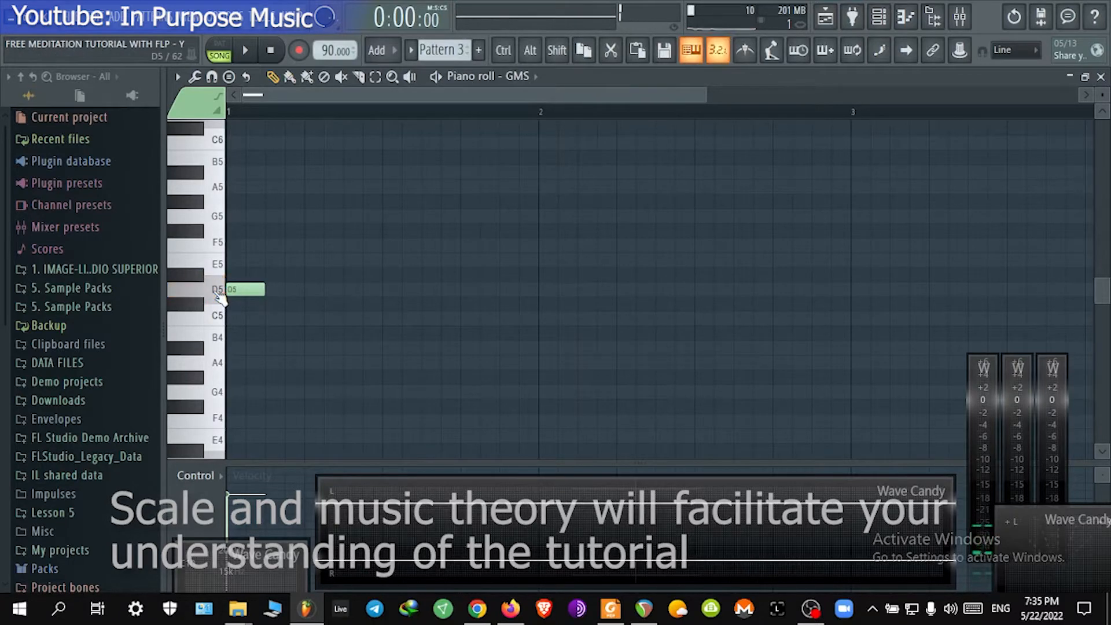
key(XF86AudioLowerVolume)
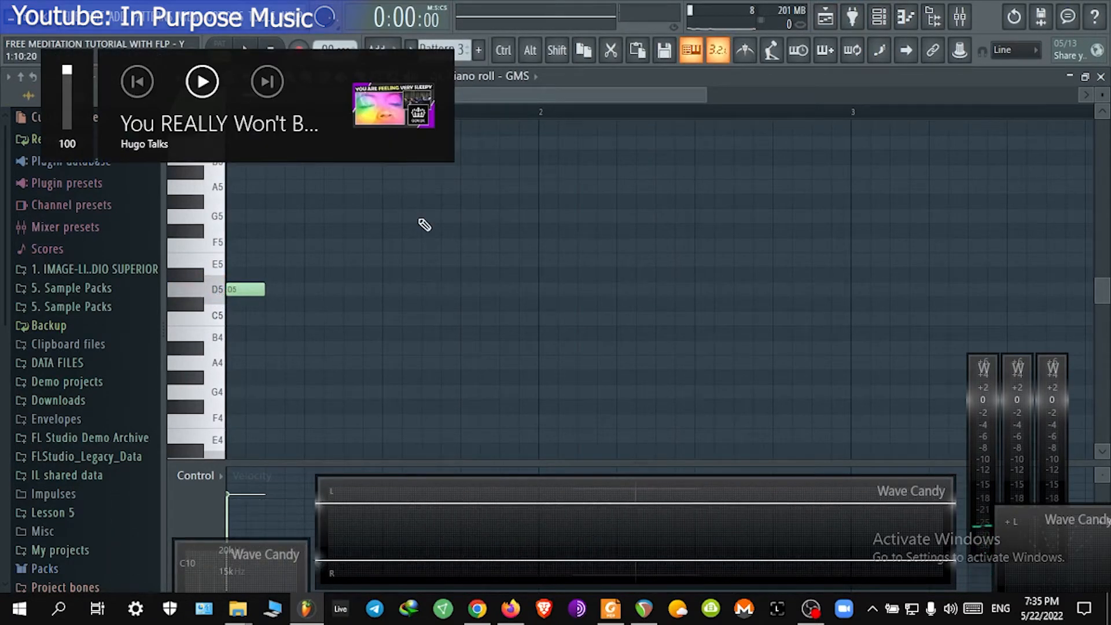
click(504, 220)
right_click(509, 220)
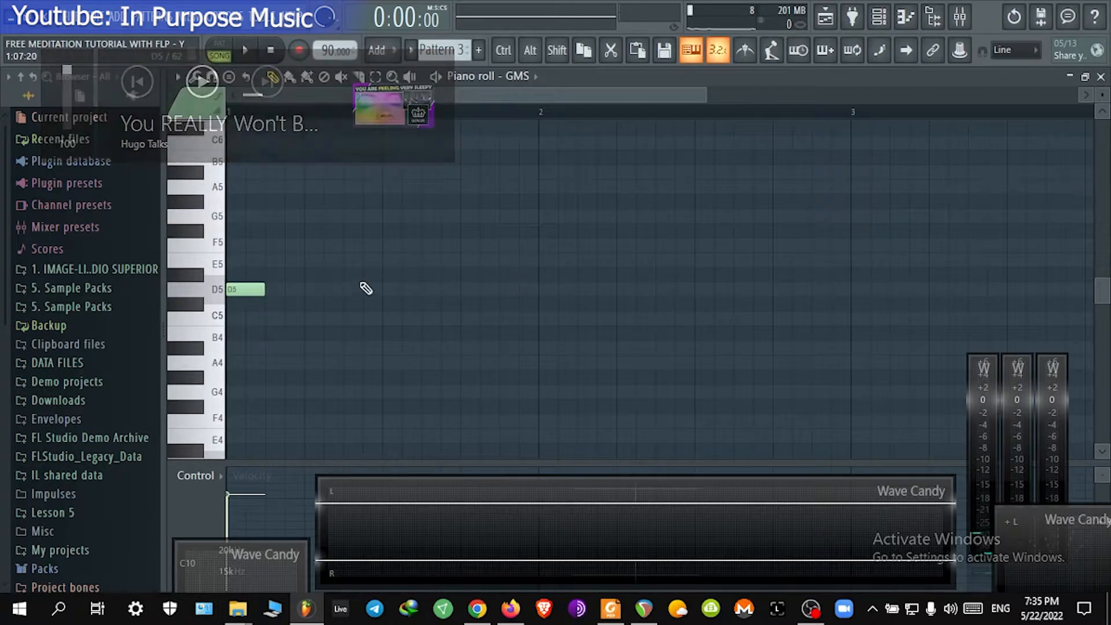
key(space)
key(space)
drag(265, 289, 529, 297)
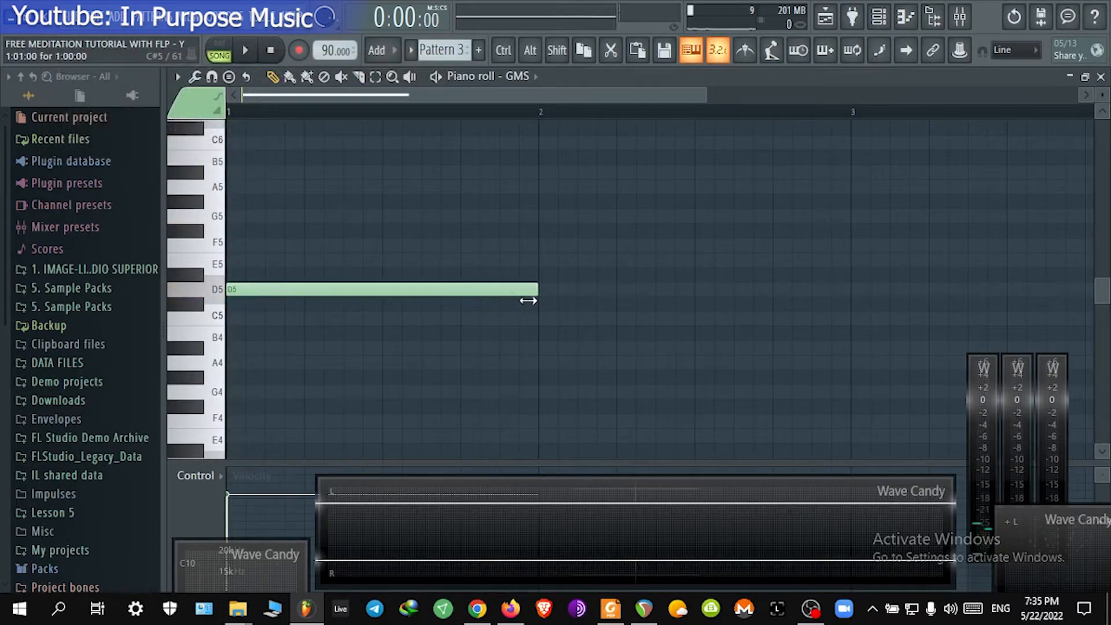
key(space)
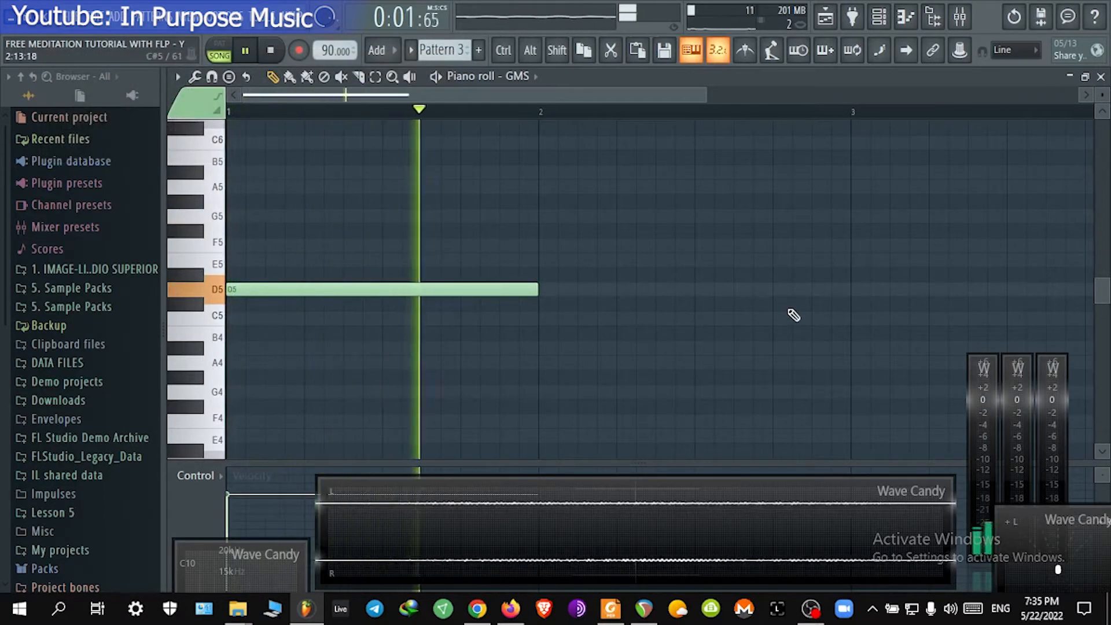
Step: Move the note down to G4 and play the pattern
key(space)
click(387, 277)
drag(387, 282, 172, 369)
right_click(324, 262)
key(space)
scroll(581, 337, down, 3)
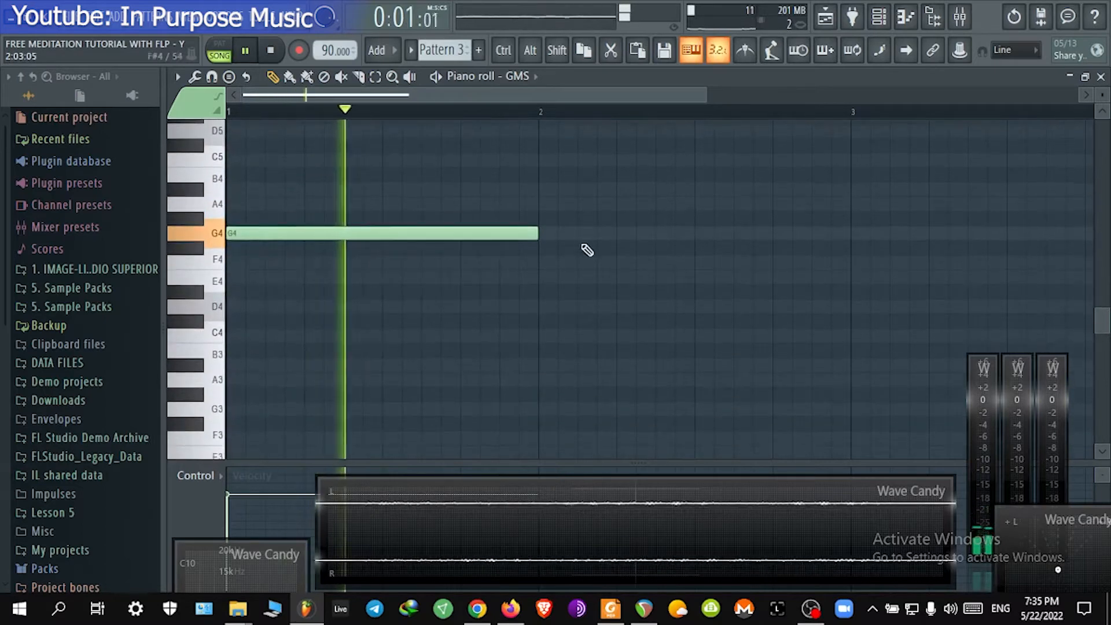
key(space)
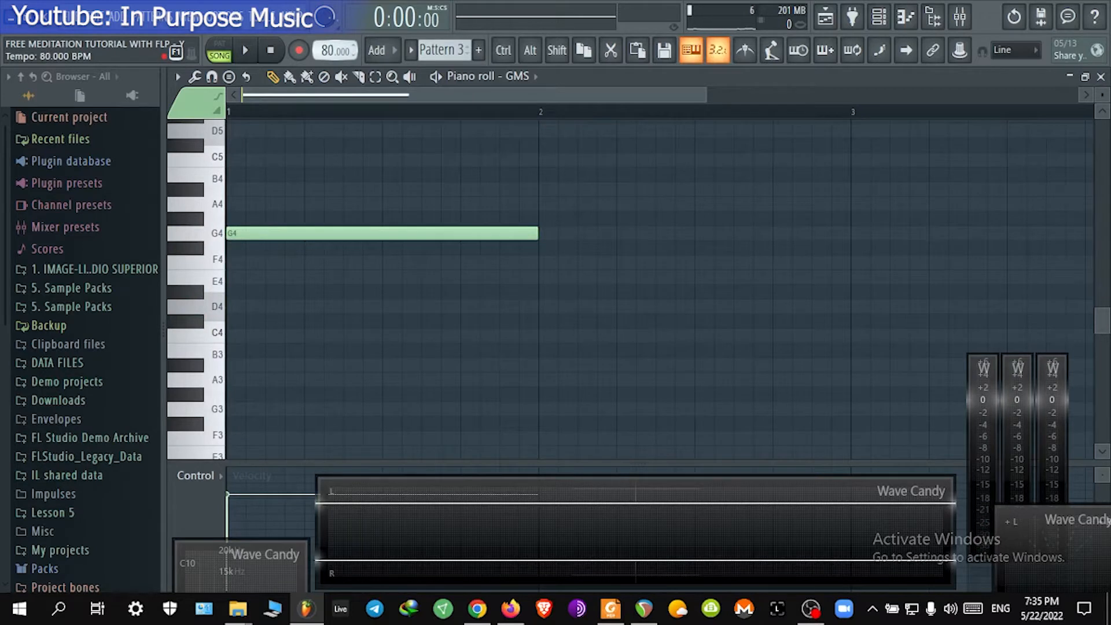
Step: Extend the G4 note to two bars
key(space)
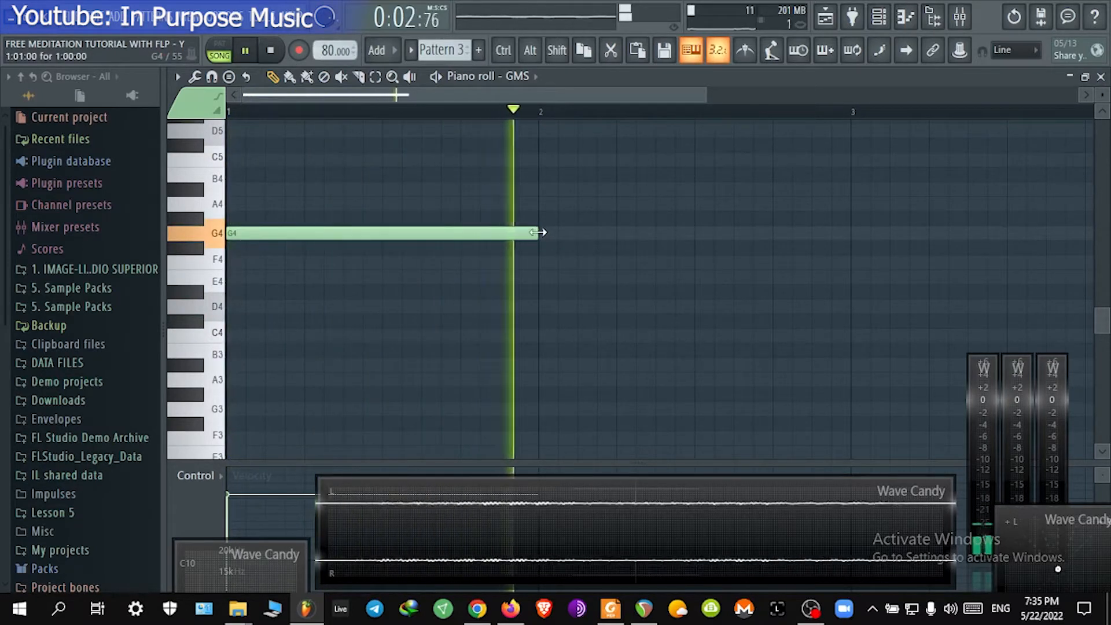
key(space)
drag(545, 233, 866, 229)
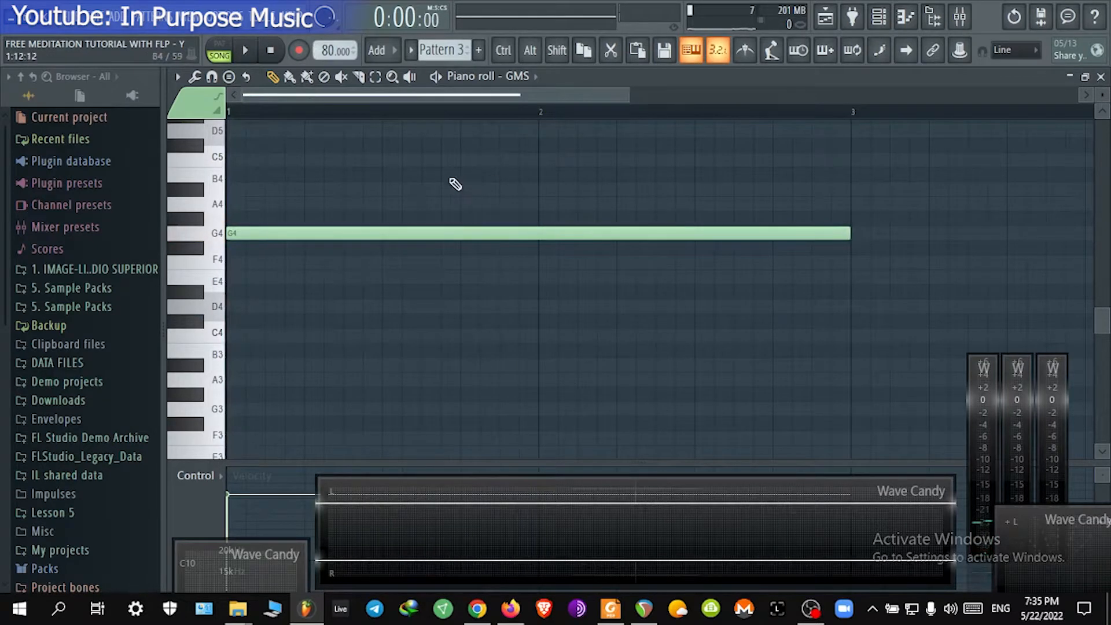
Step: Transpose the two-bar note down to D4 and play it back
scroll(453, 183, down, 4)
drag(249, 197, 190, 234)
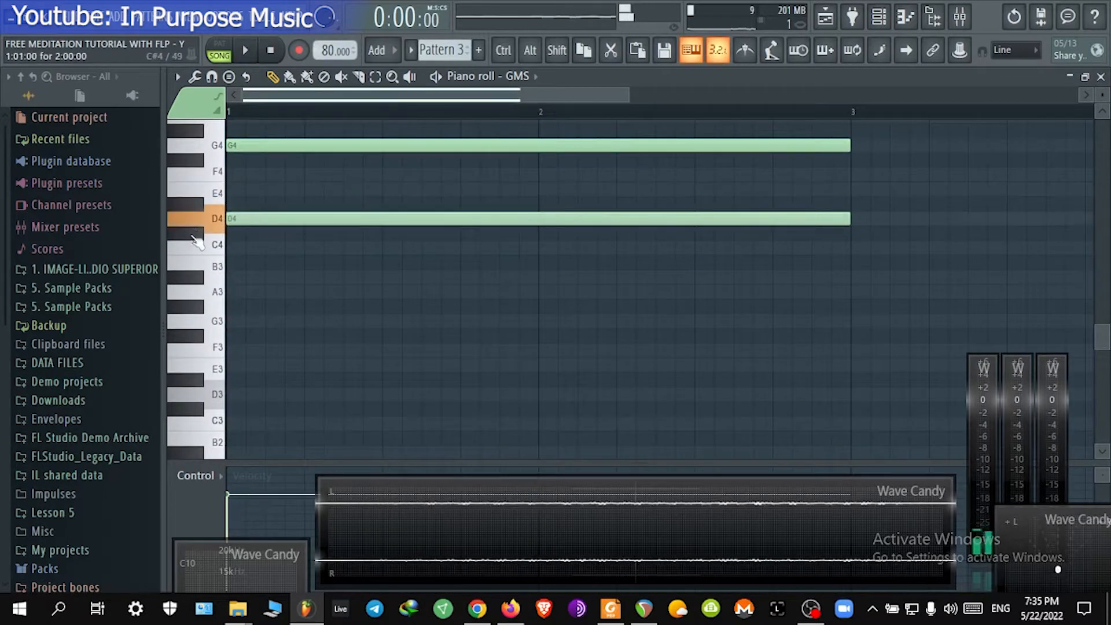
right_click(306, 146)
scroll(334, 193, up, 1)
key(space)
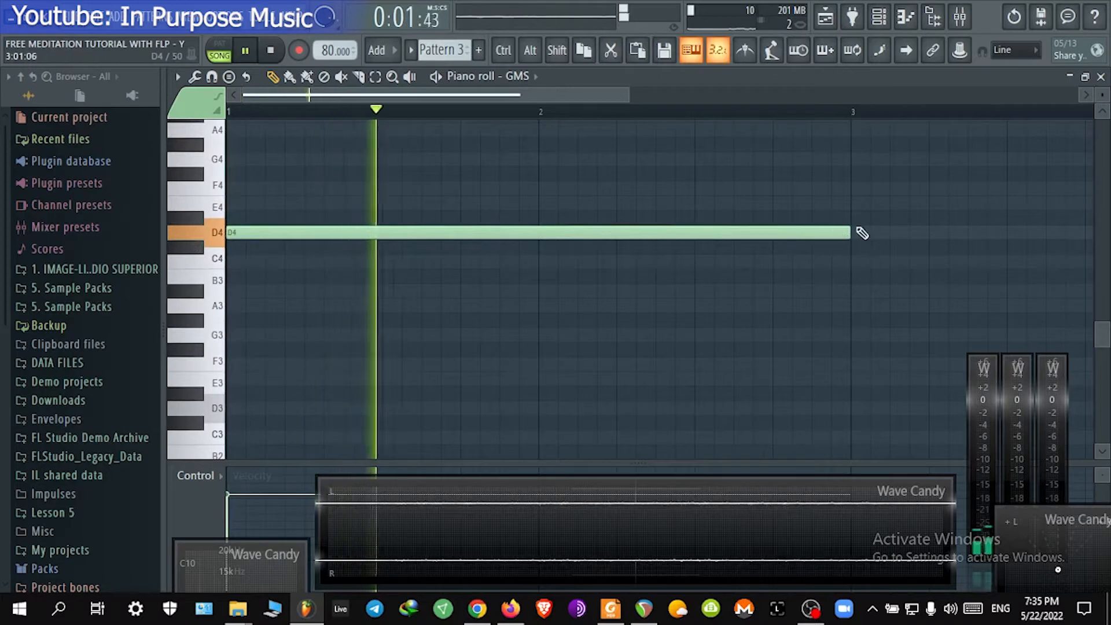
scroll(630, 119, down, 3)
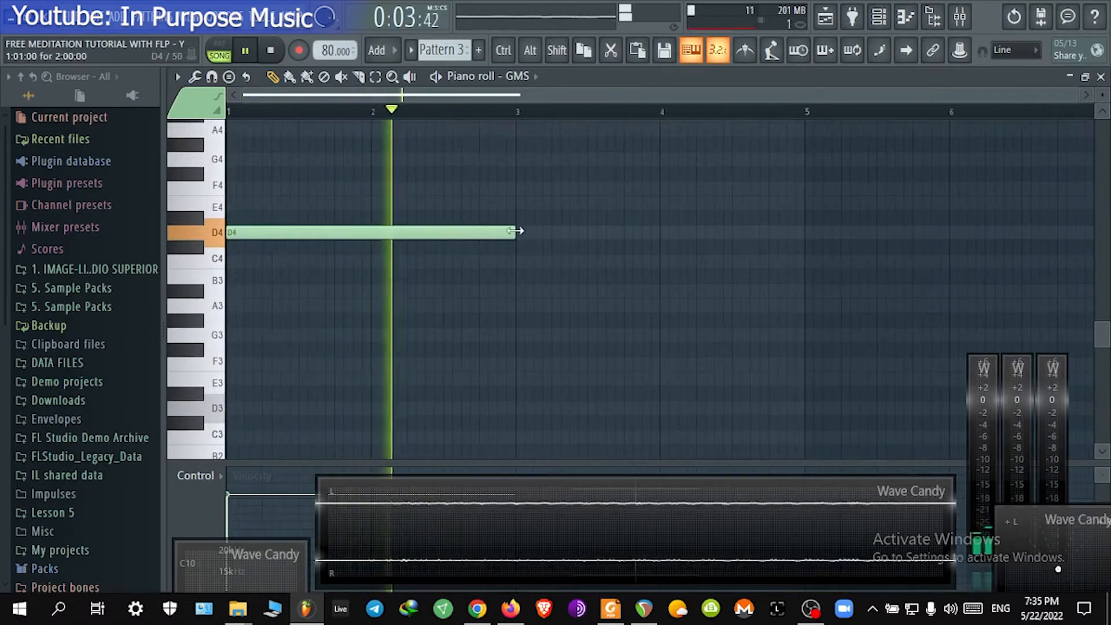
click(530, 223)
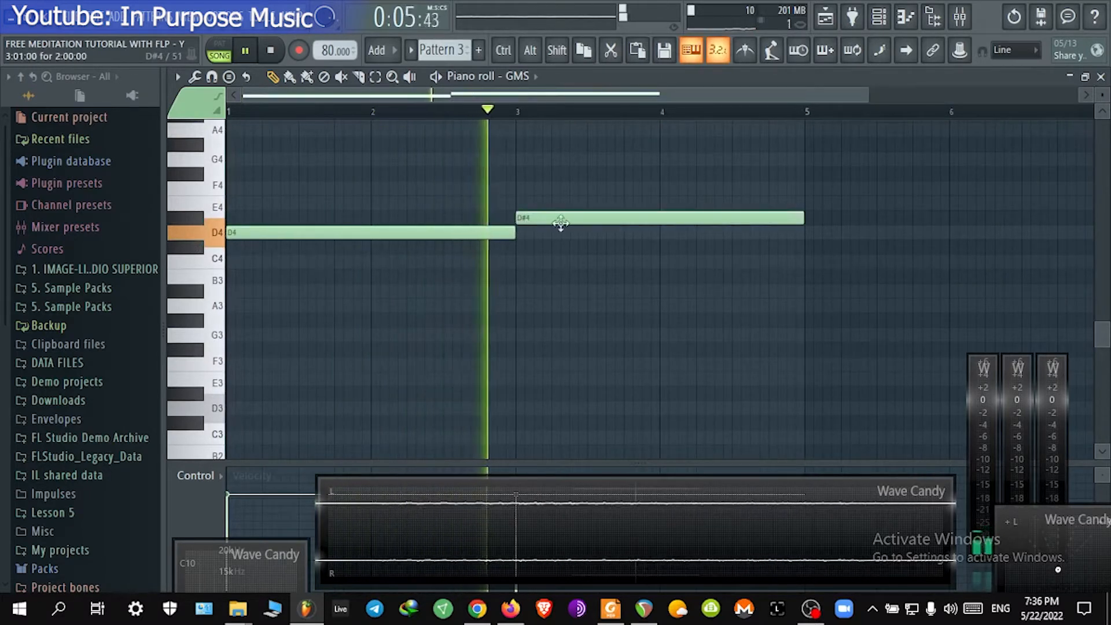
drag(561, 223, 565, 244)
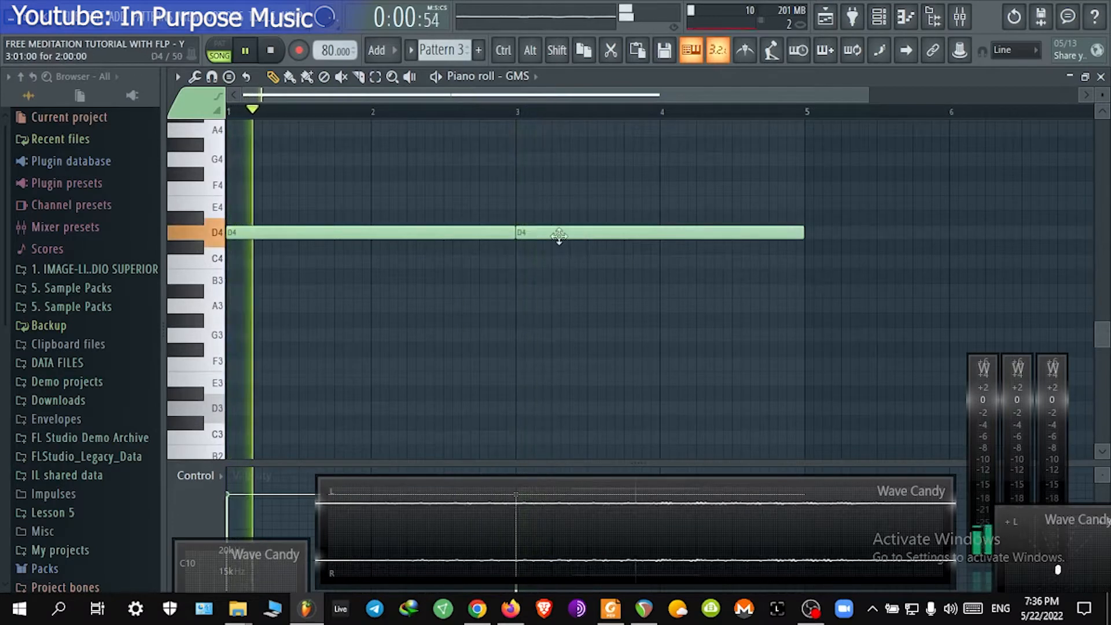
right_click(666, 233)
Step: Extend the D4 note to four bars and close the piano roll
key(space)
mouse_move(513, 232)
mouse_down()
mouse_move(821, 233)
mouse_move(796, 232)
mouse_up()
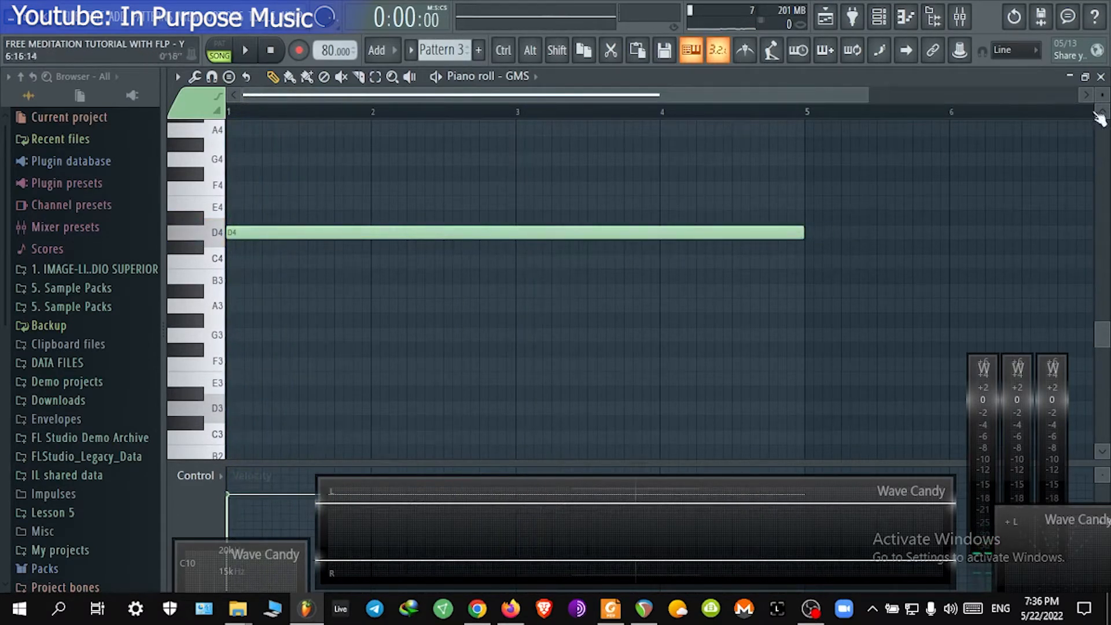
click(1102, 77)
right_click(472, 317)
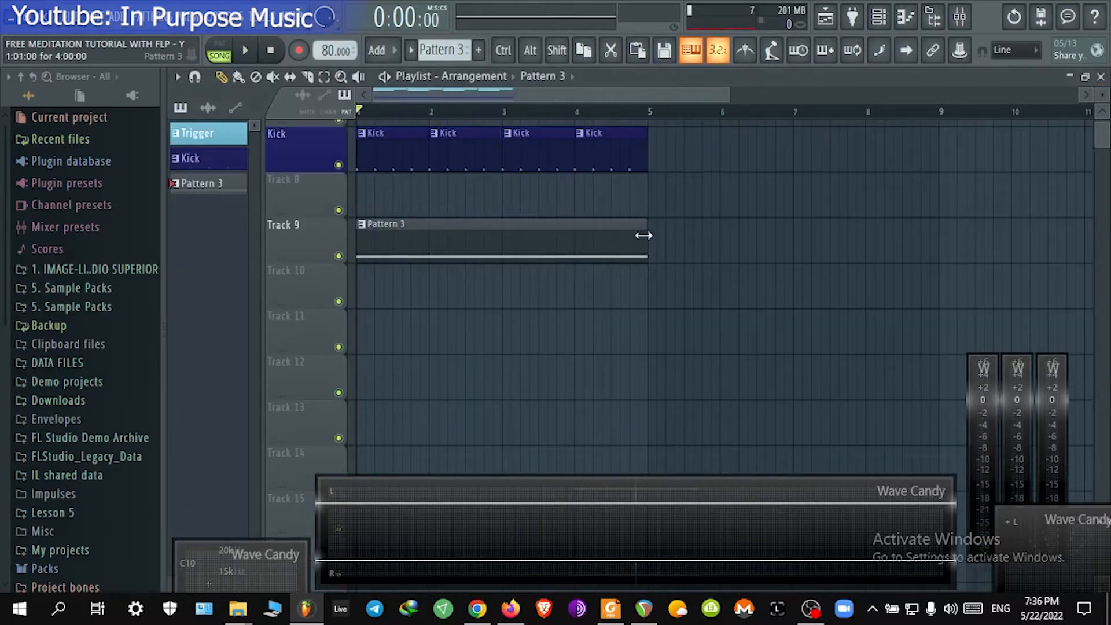
Step: Add a second Pattern 3 clip after the first on Track 9 and select bars 1 to 9 in the timeline
mouse_move(644, 235)
mouse_down()
mouse_move(660, 236)
mouse_move(647, 225)
mouse_move(818, 231)
mouse_move(657, 231)
mouse_up()
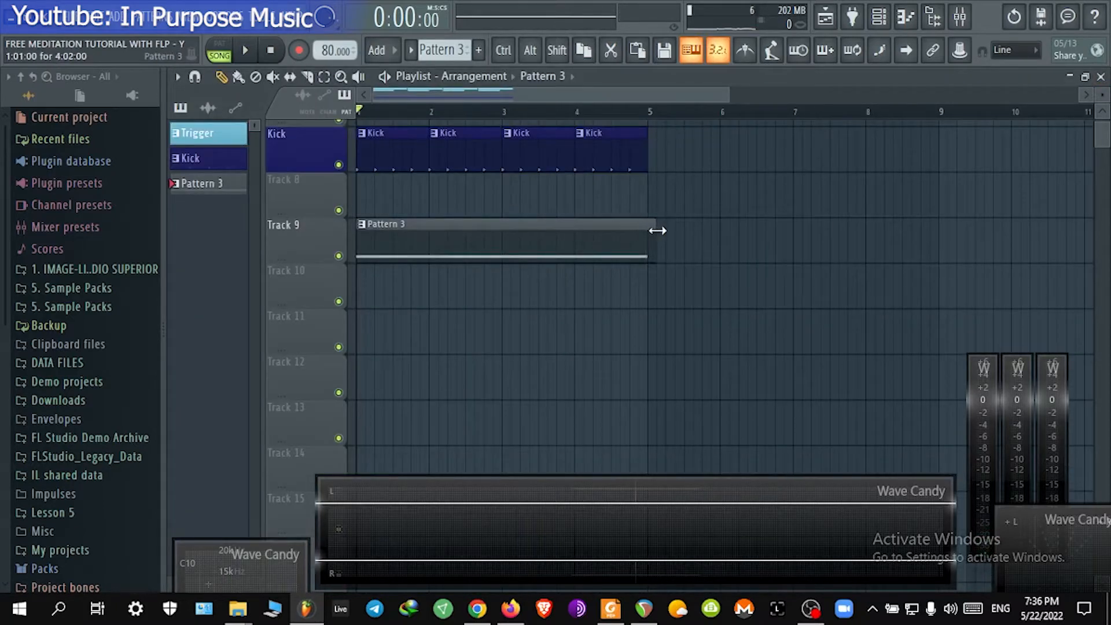
click(663, 227)
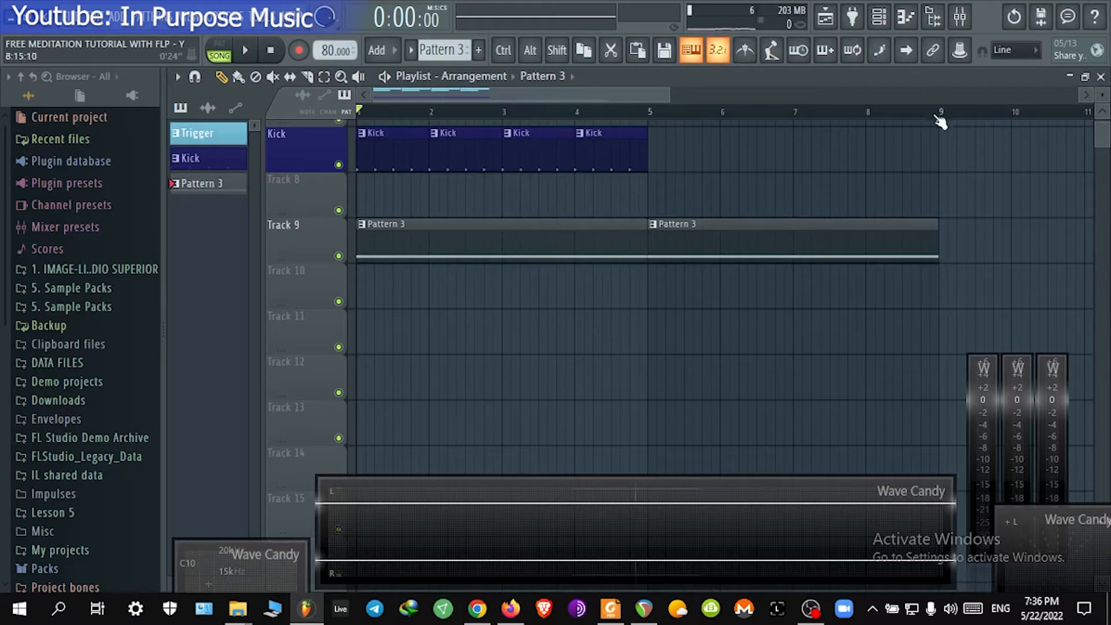
drag(941, 116, 359, 116)
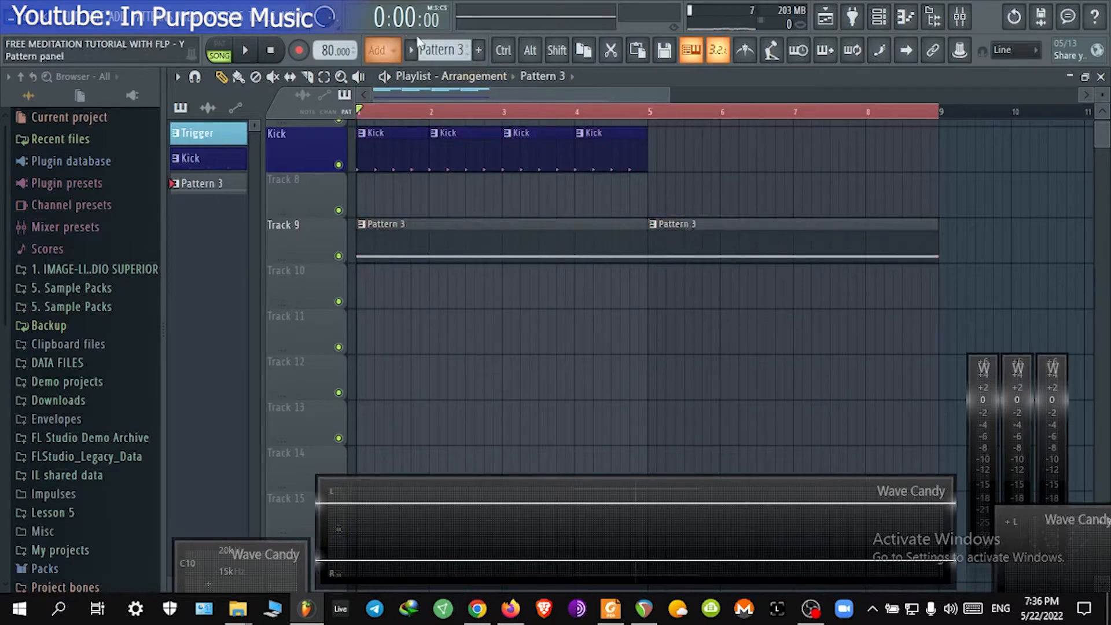
Step: Create a new empty pattern, Pattern 4, and open the channel rack
click(439, 50)
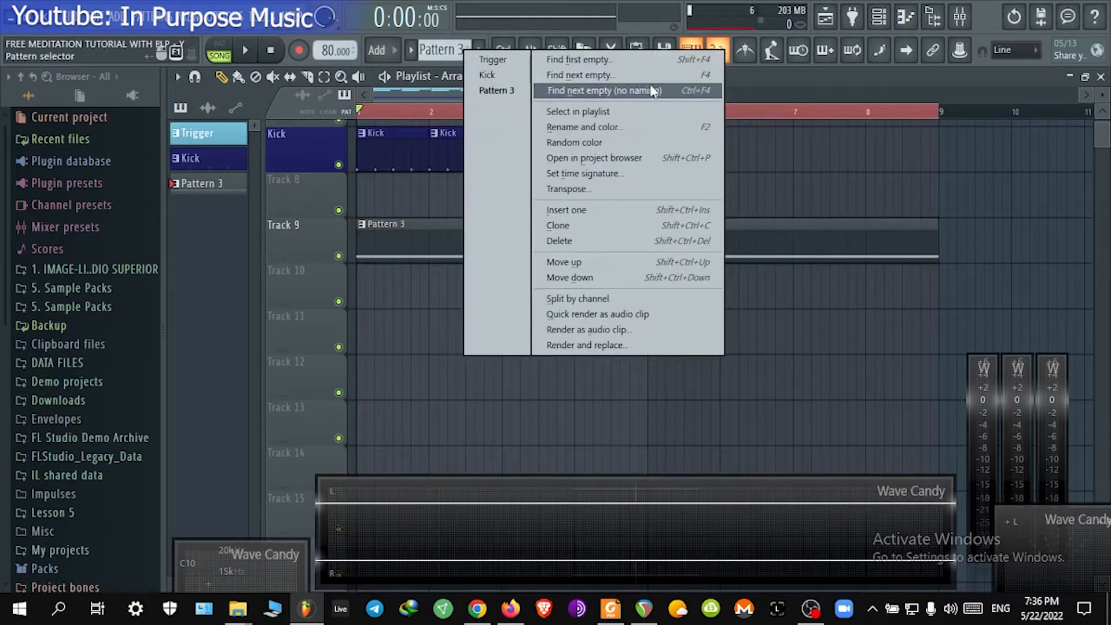
click(651, 90)
click(879, 18)
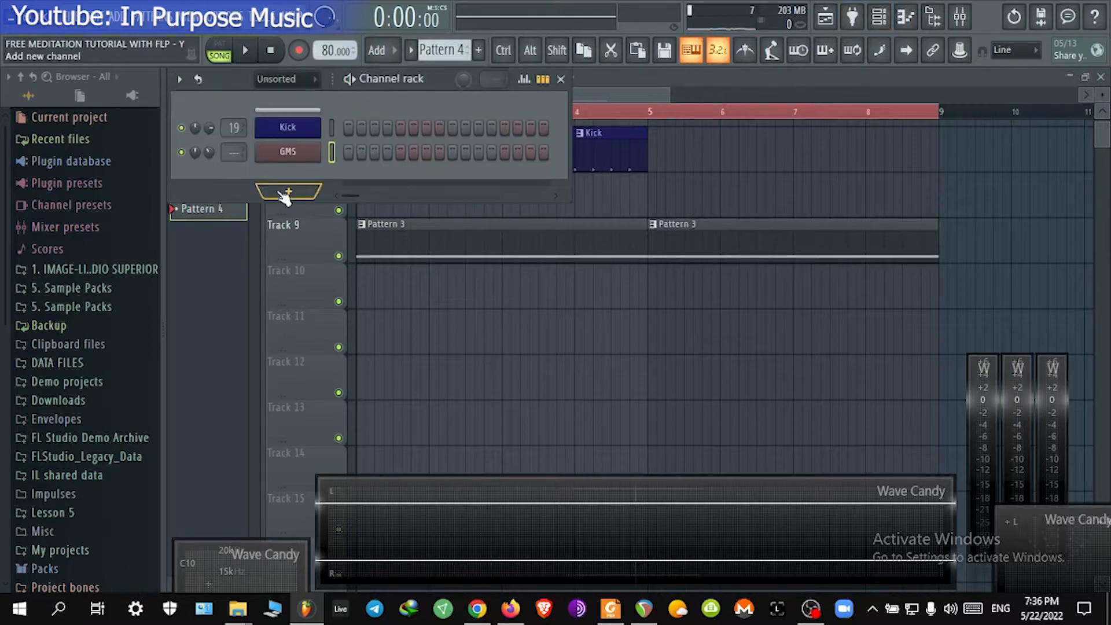
Step: Clone the GMS channel as GMS #2
right_click(280, 155)
click(379, 293)
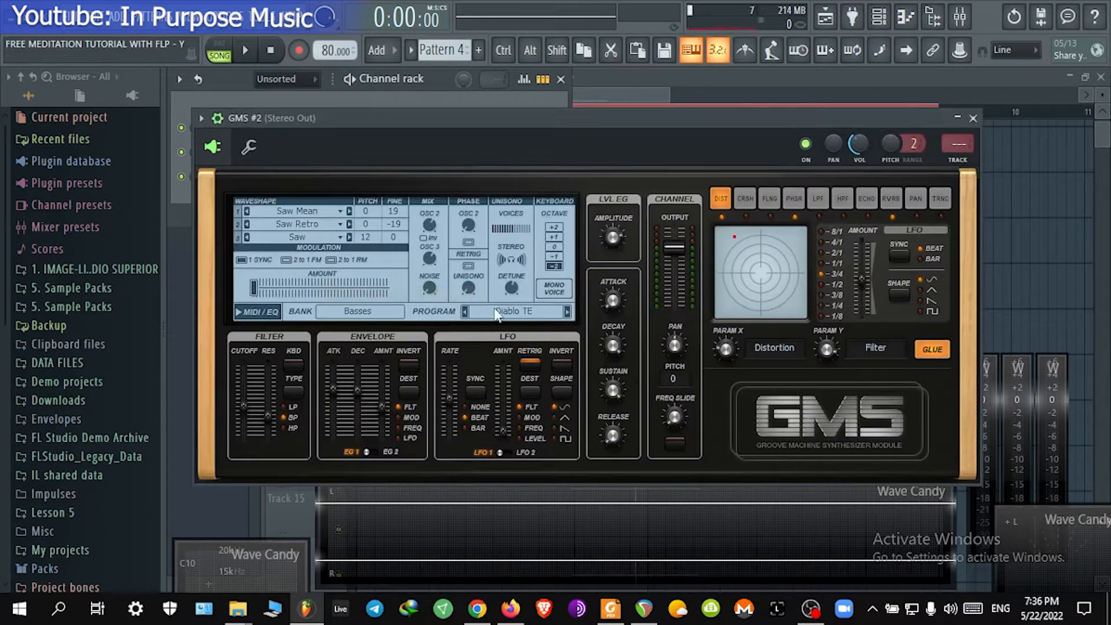
Step: Browse the GMS #2 presets library, selecting Ufo Launch TE in Special Effects, audition it and close the plugin window
click(495, 315)
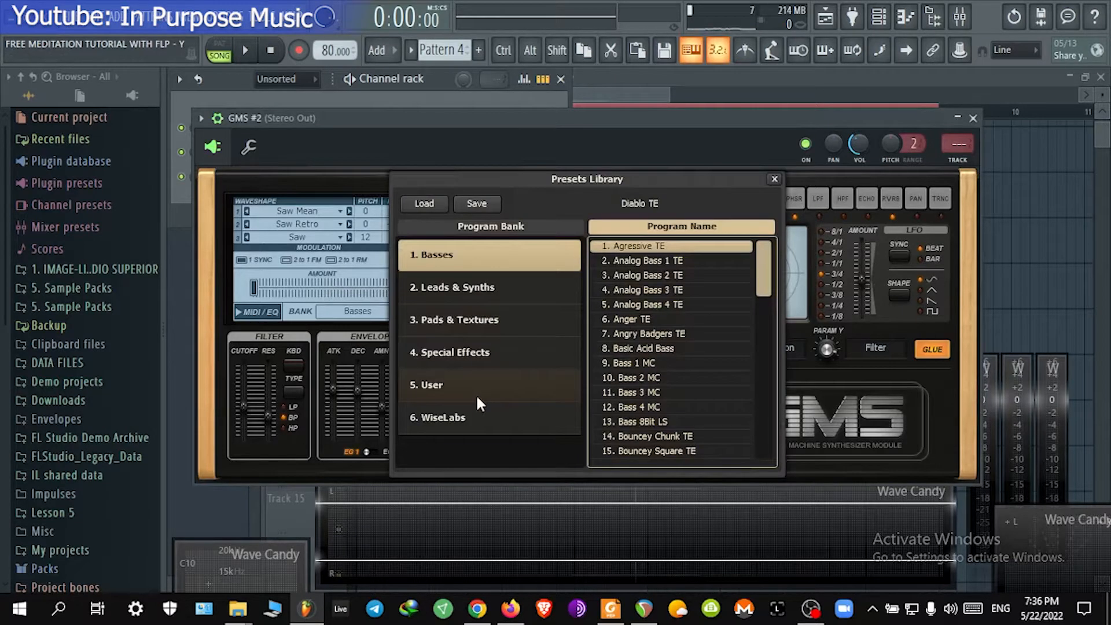
click(486, 358)
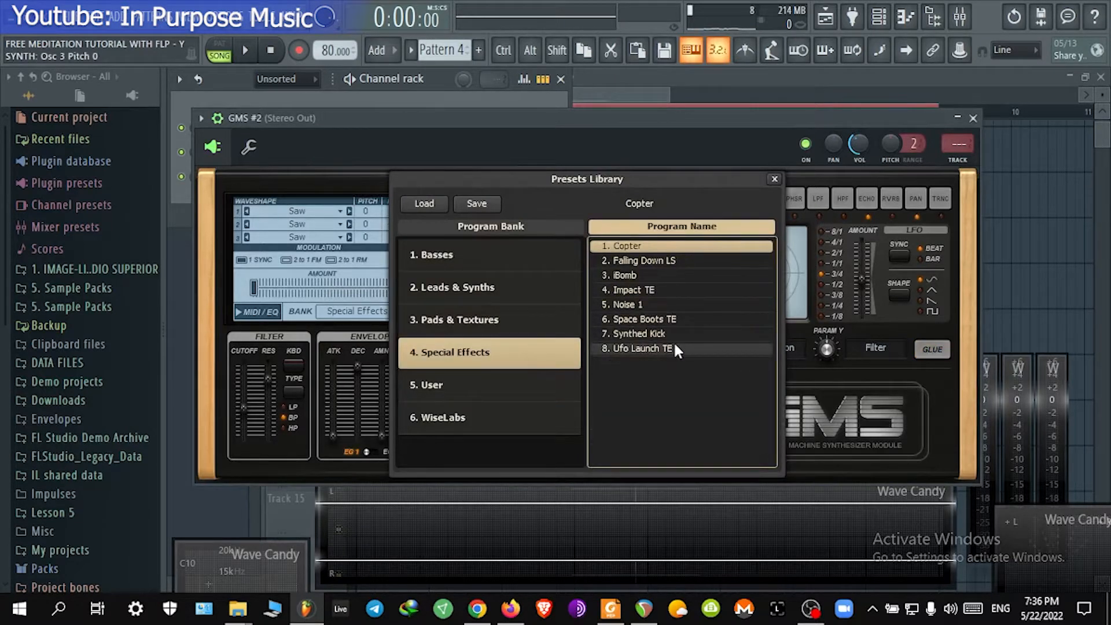
click(675, 348)
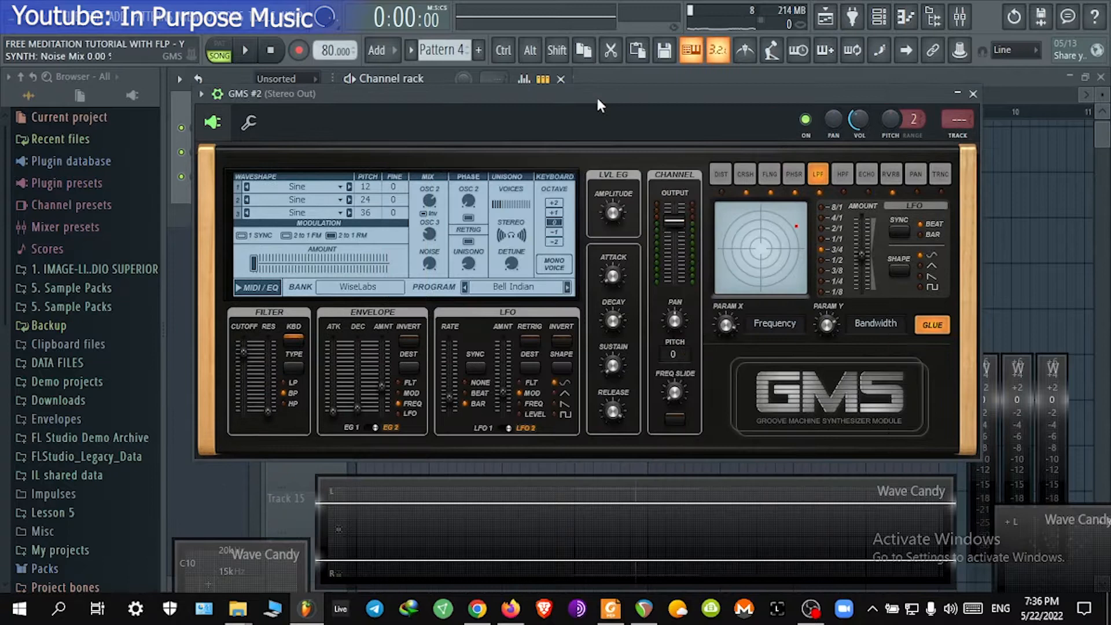
key(x)
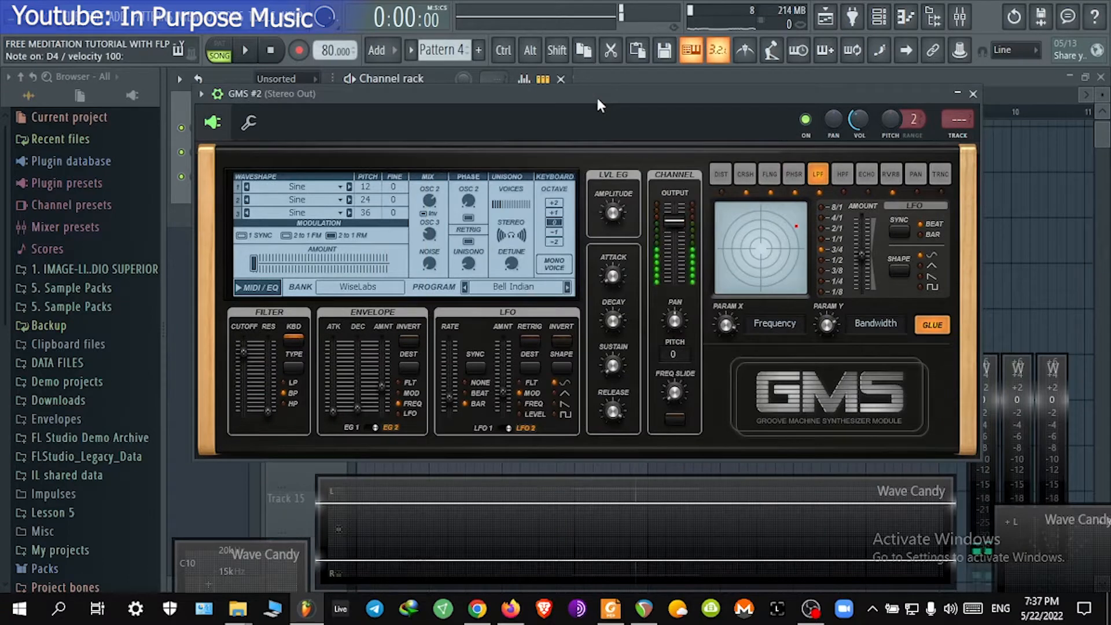
click(973, 94)
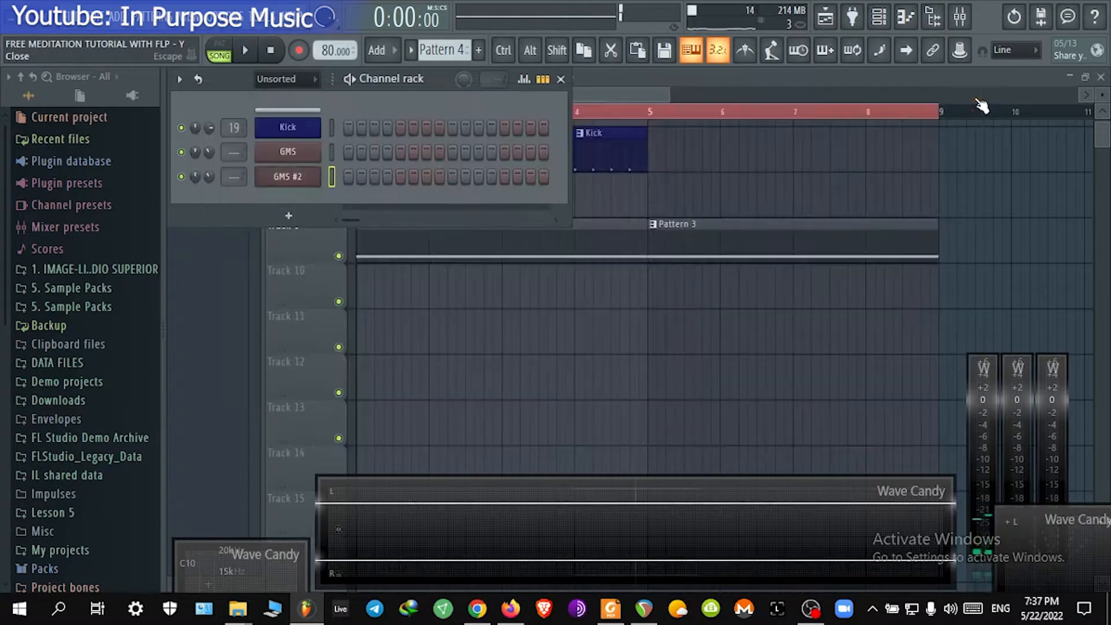
Step: Open the GMS #2 plugin's presets library and close both the library and the plugin window
click(288, 179)
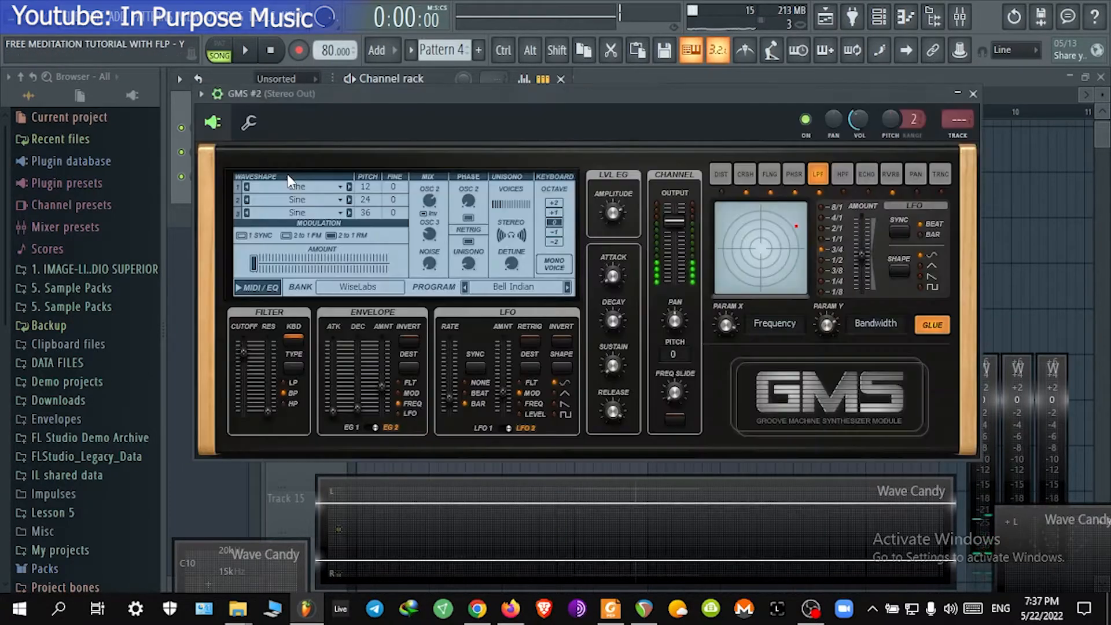
click(371, 293)
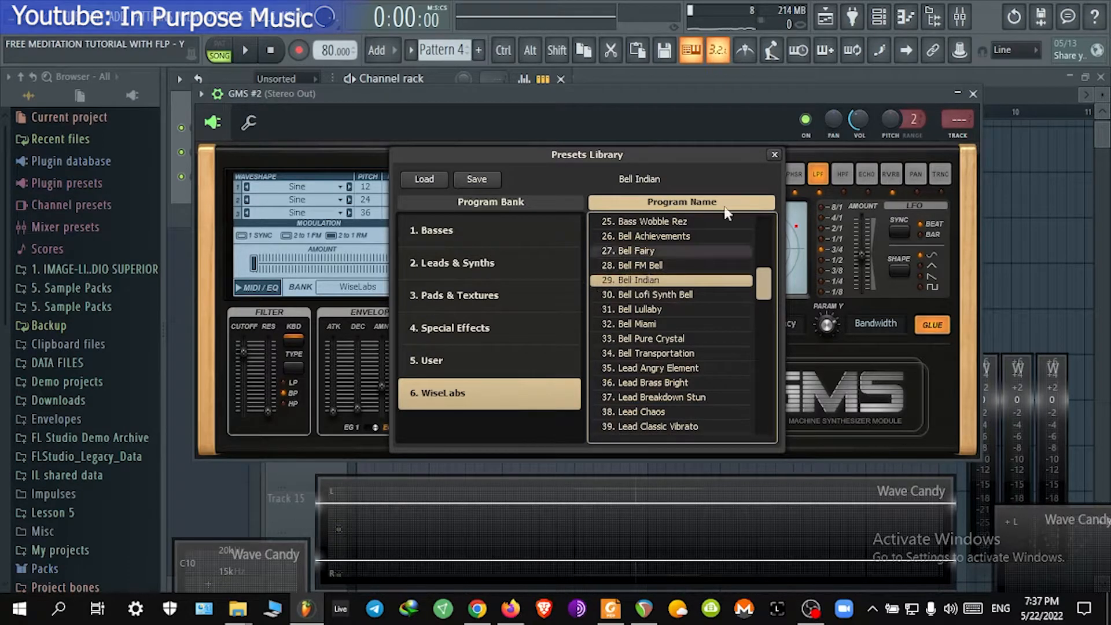
click(774, 155)
click(973, 94)
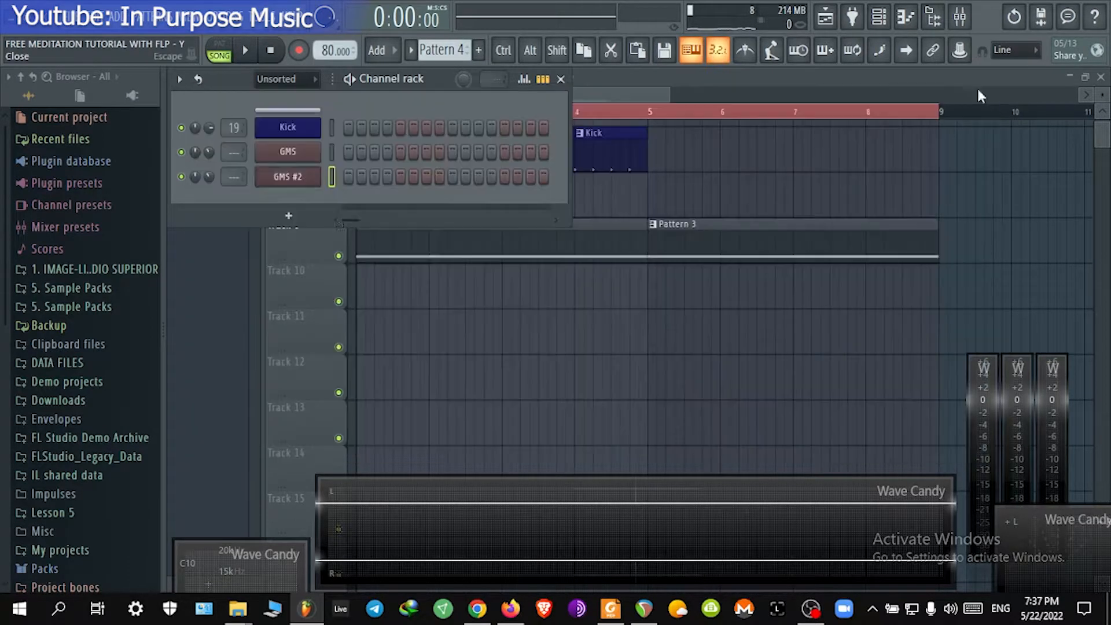
Step: Clone the GMS #2 channel as GMS #3
right_click(294, 180)
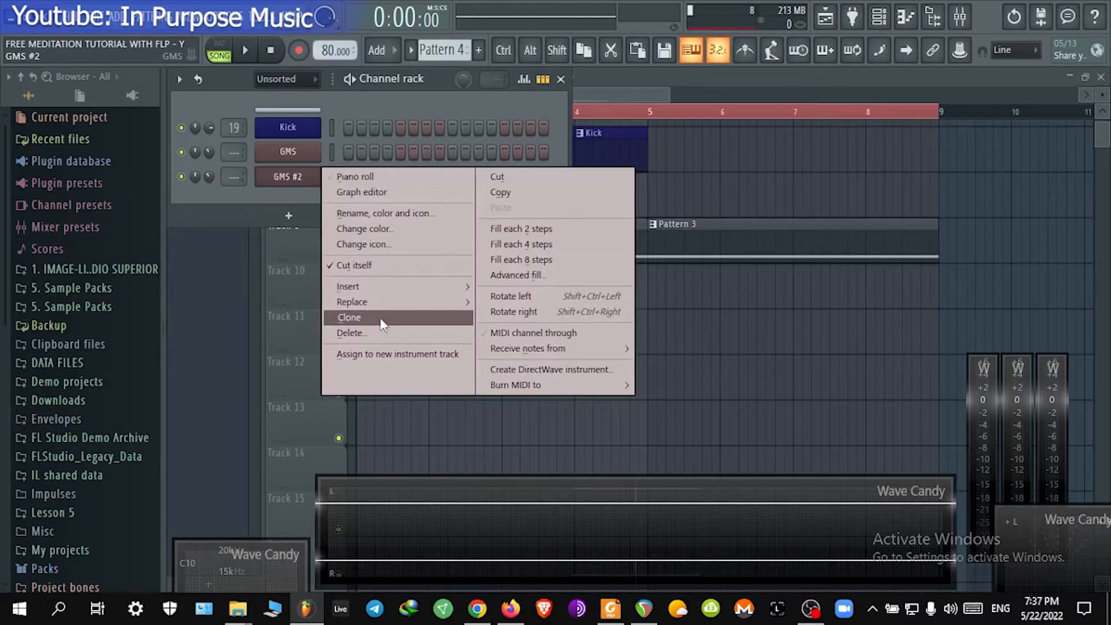
click(294, 193)
right_click(302, 175)
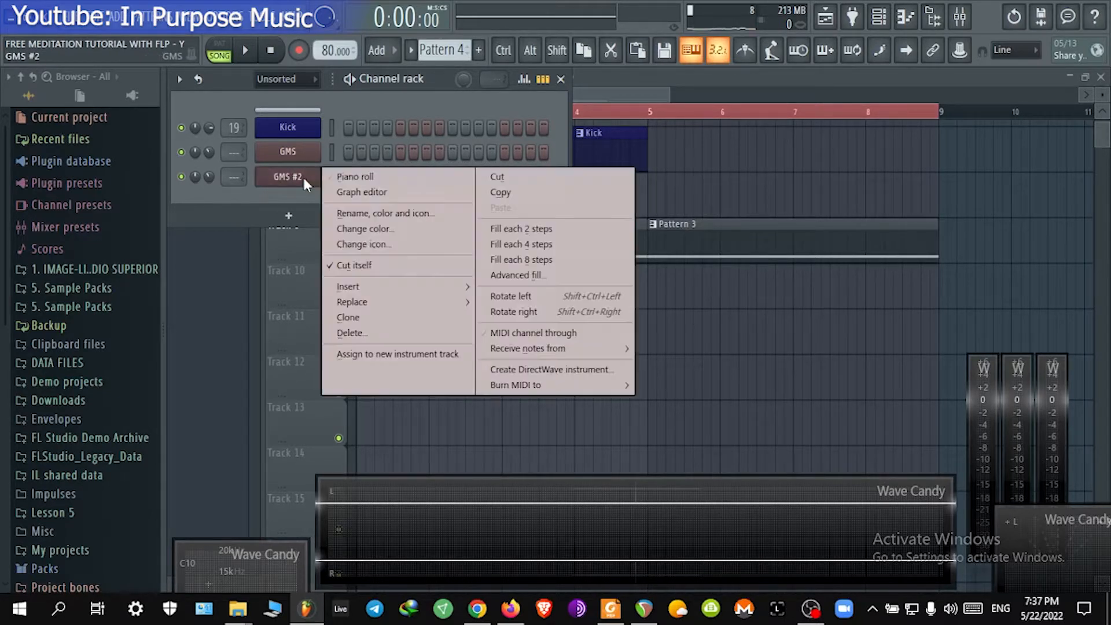
click(357, 320)
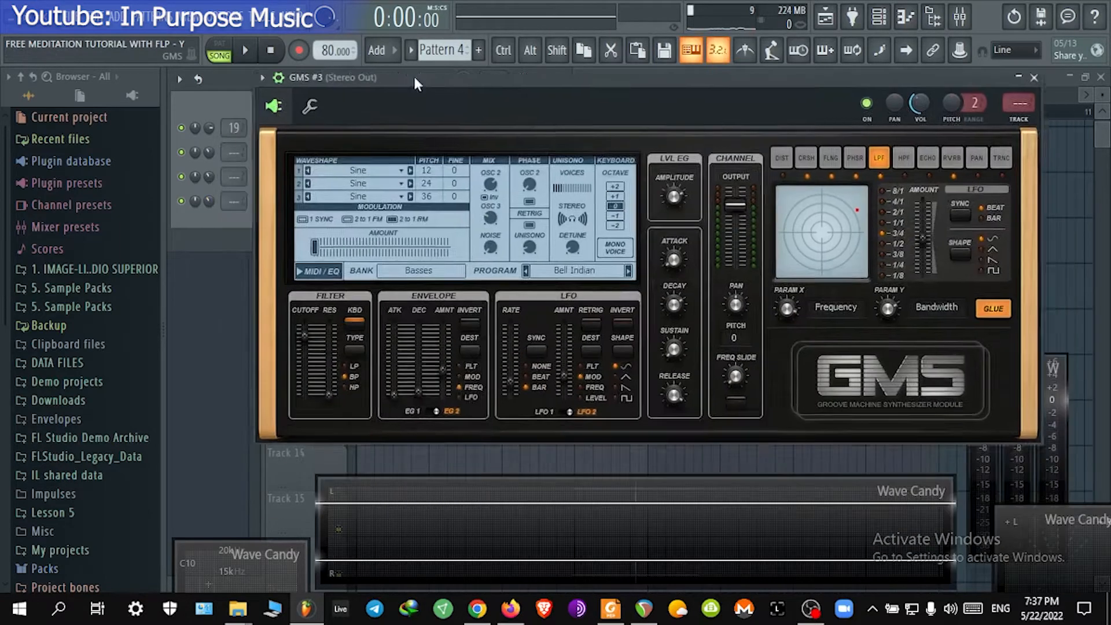
Step: Open the GMS #3 presets library and select Viral TE in the Basses bank
drag(415, 77, 371, 80)
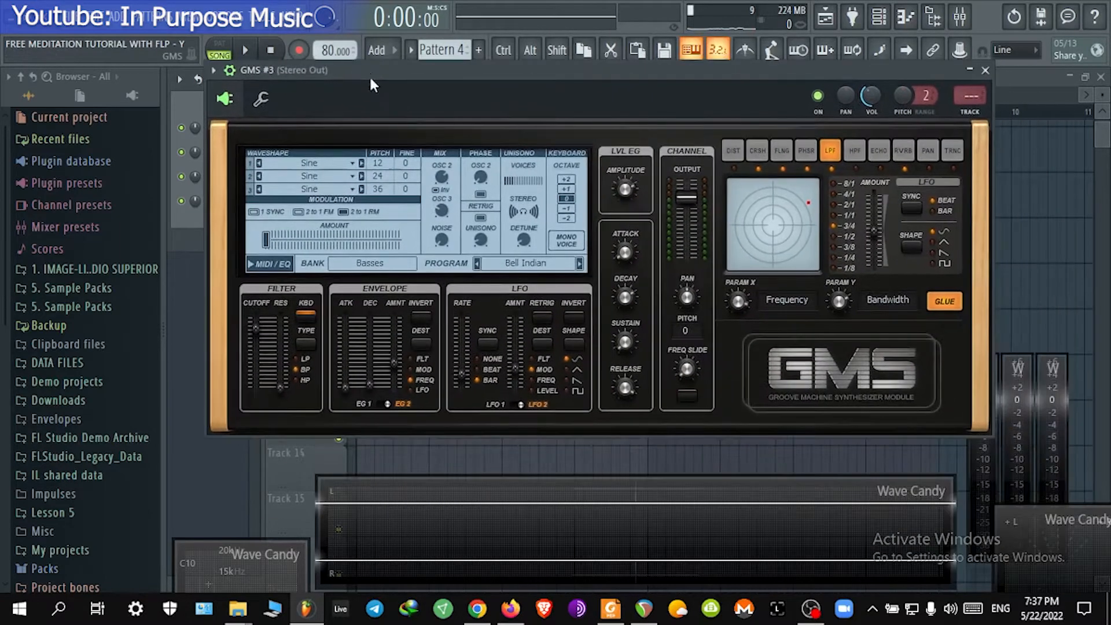
click(529, 264)
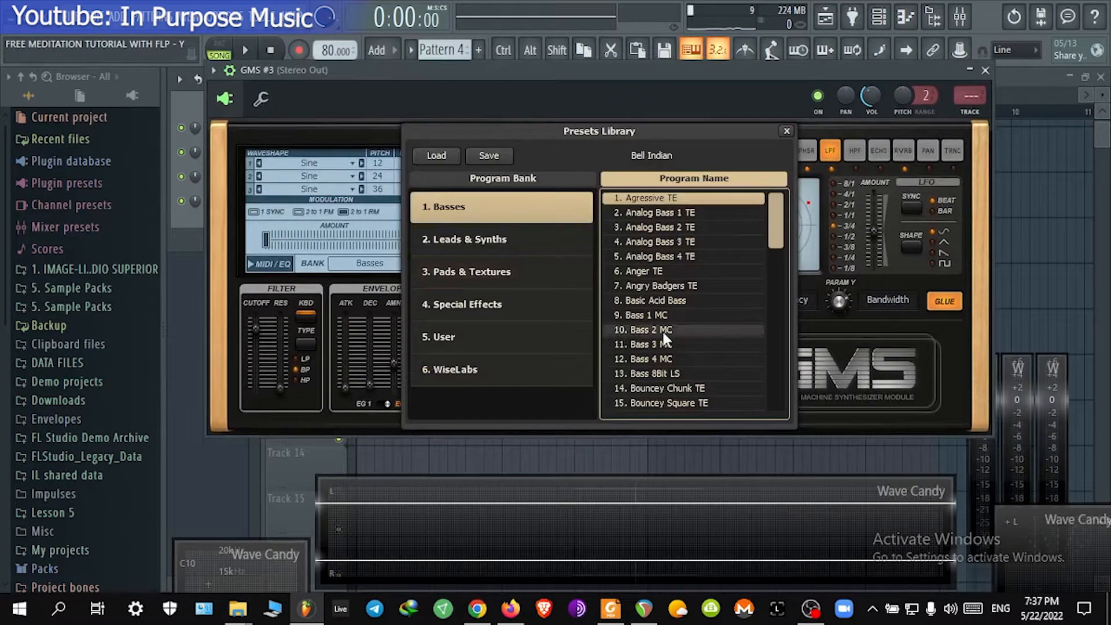
drag(776, 223, 736, 386)
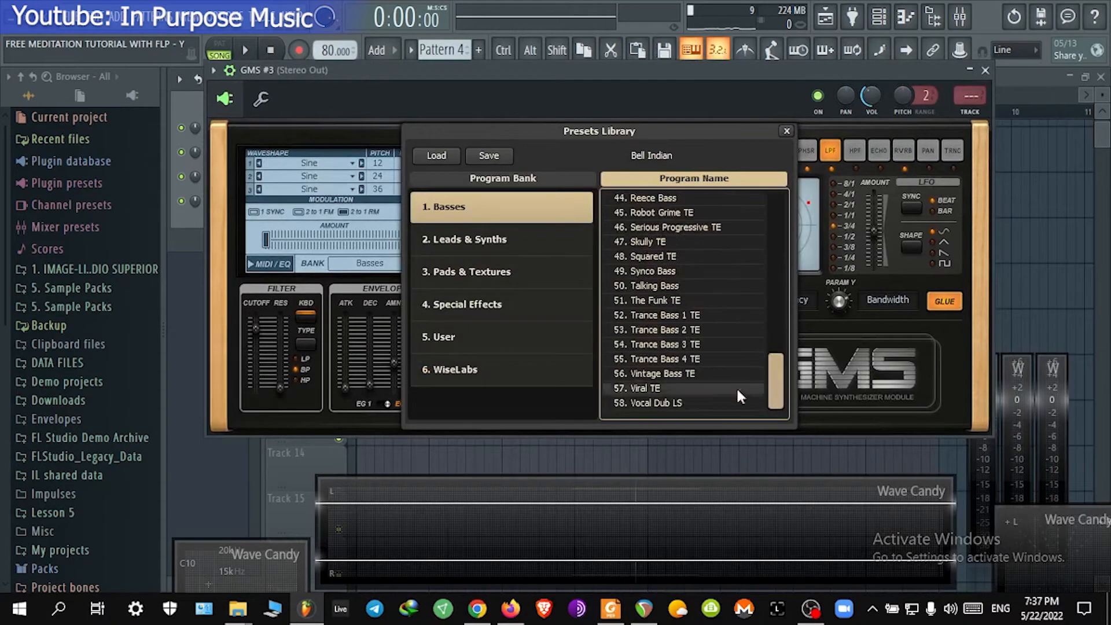
click(686, 387)
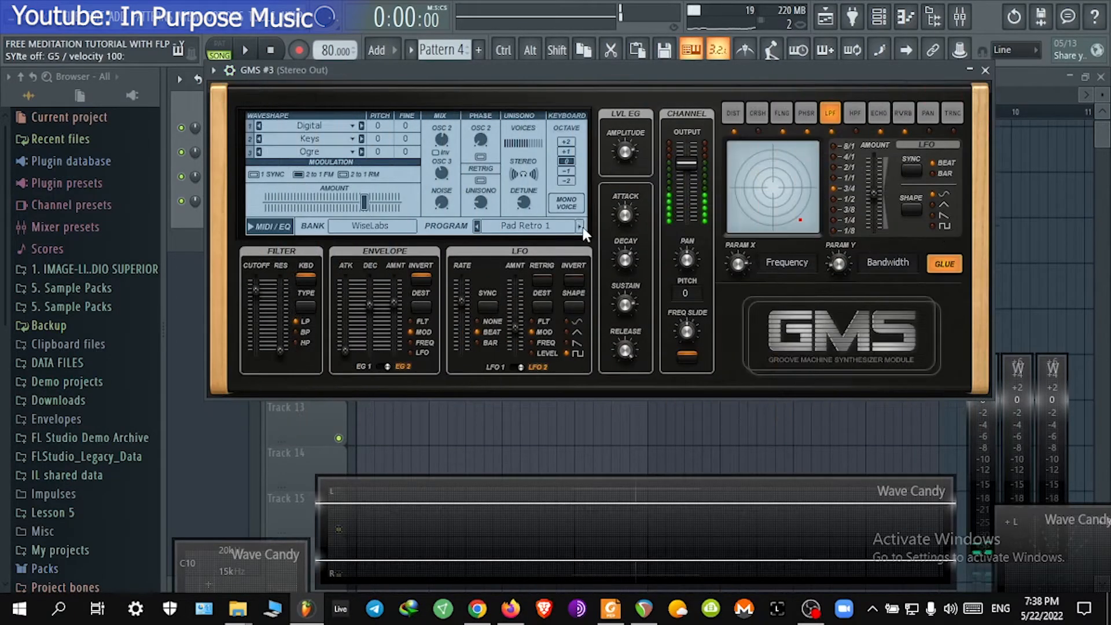
Step: Step GMS #3 through the WiseLabs pad programs, auditioning a note, and close the plugin window
click(582, 226)
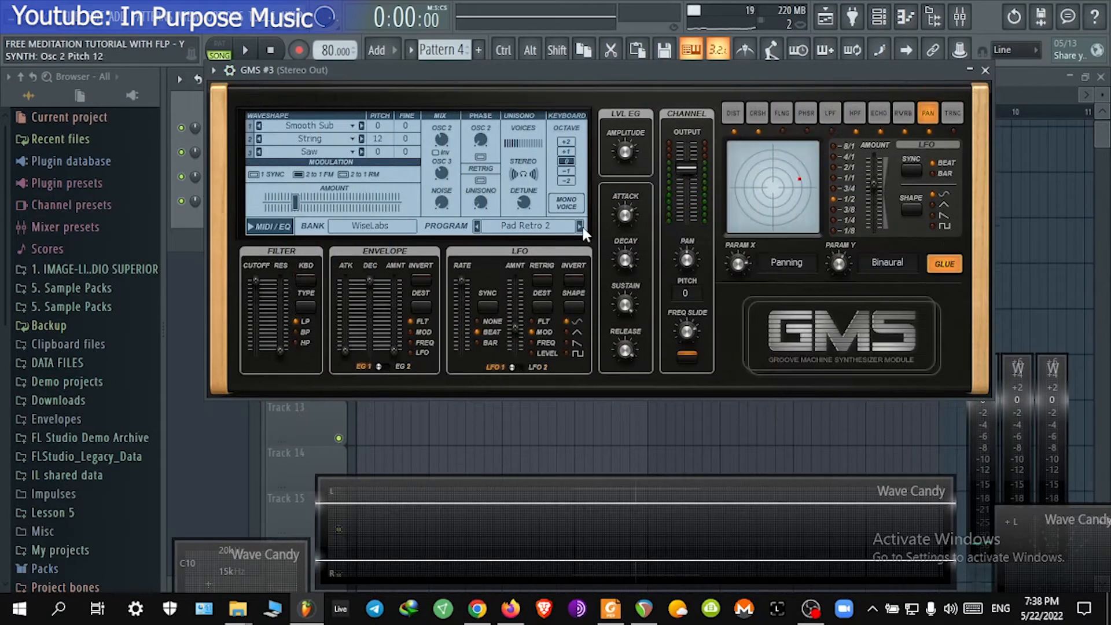
click(585, 72)
key(b)
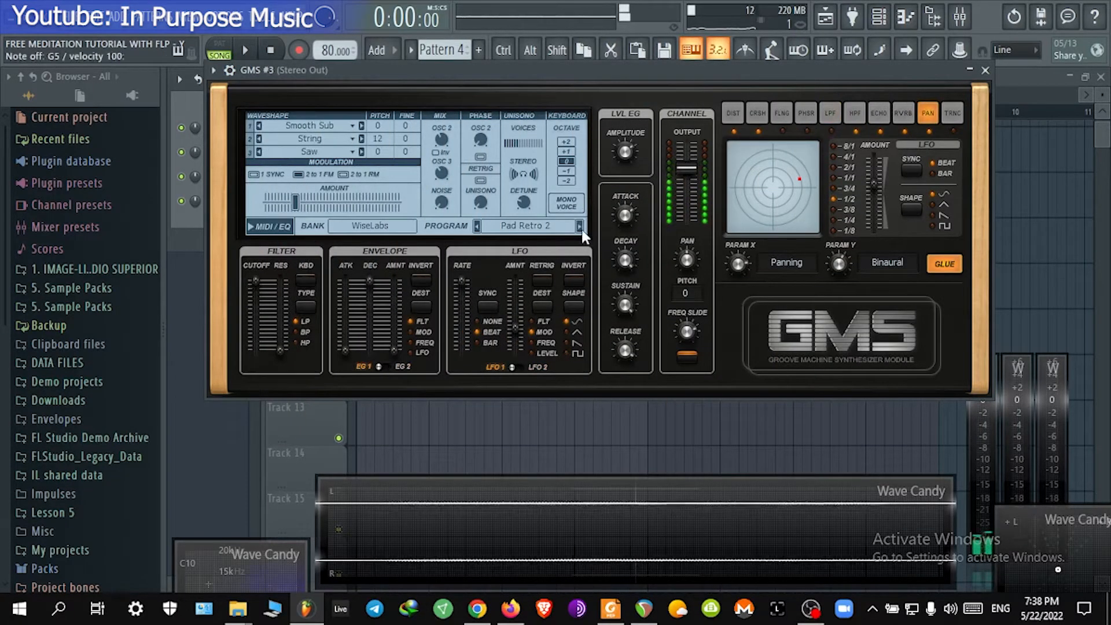
click(582, 226)
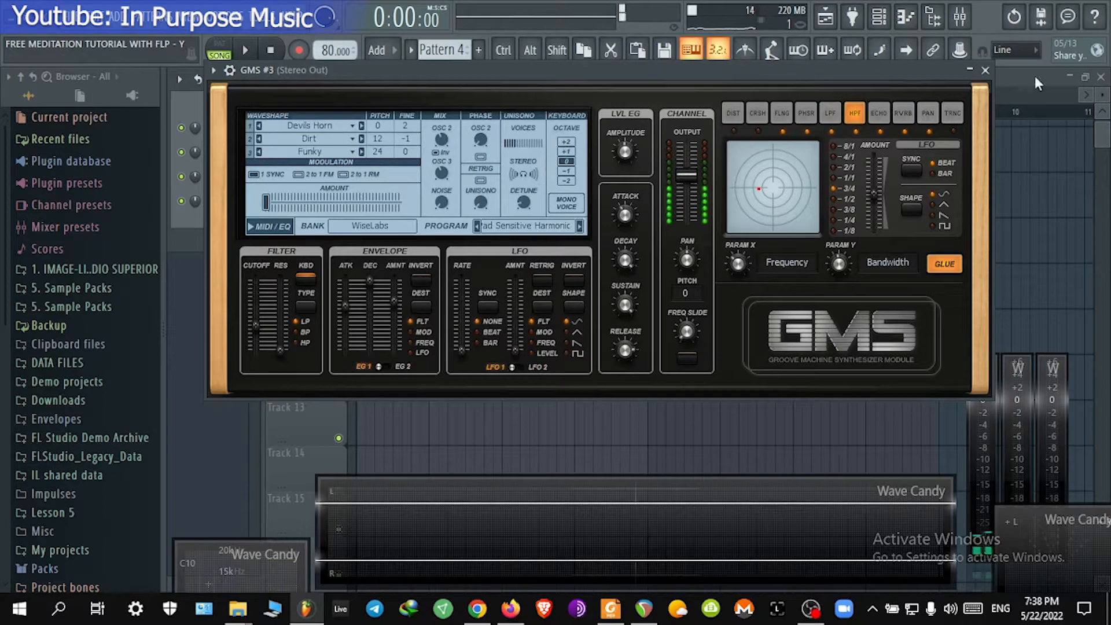
click(985, 70)
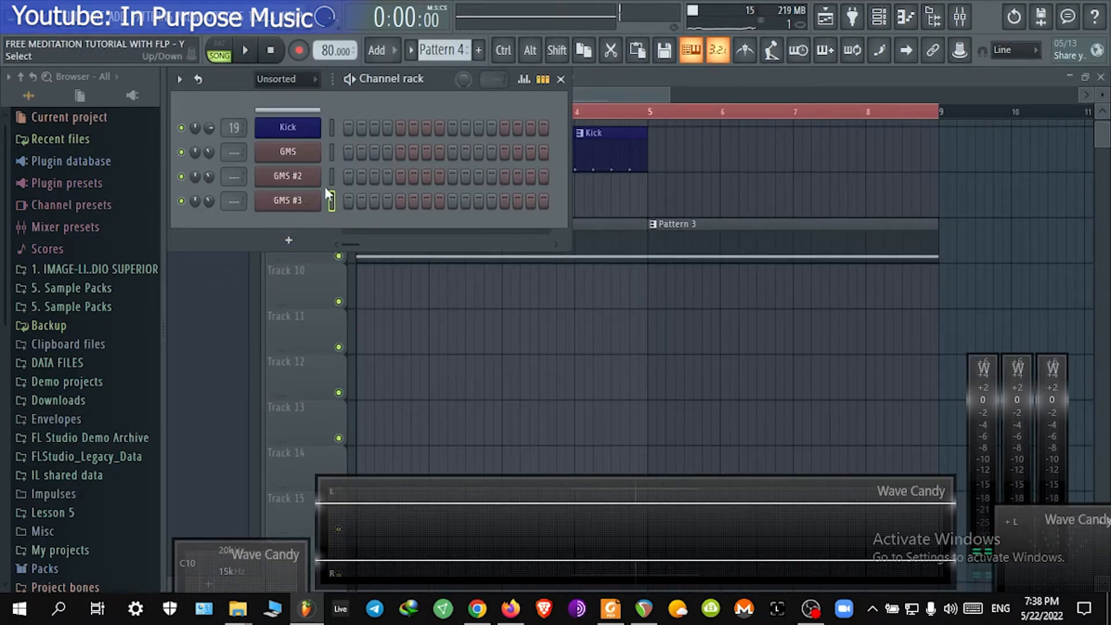
Step: Open the GMS #3 piano roll and draw a D5 note lasting four bars from bar 1
right_click(285, 200)
click(348, 200)
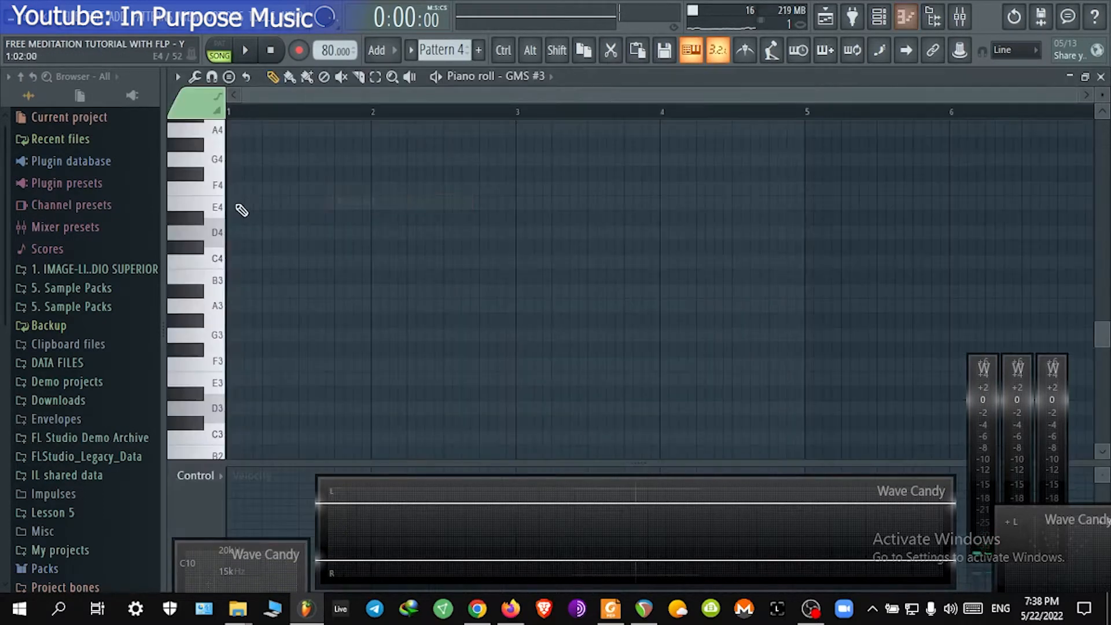
scroll(285, 259, up, 4)
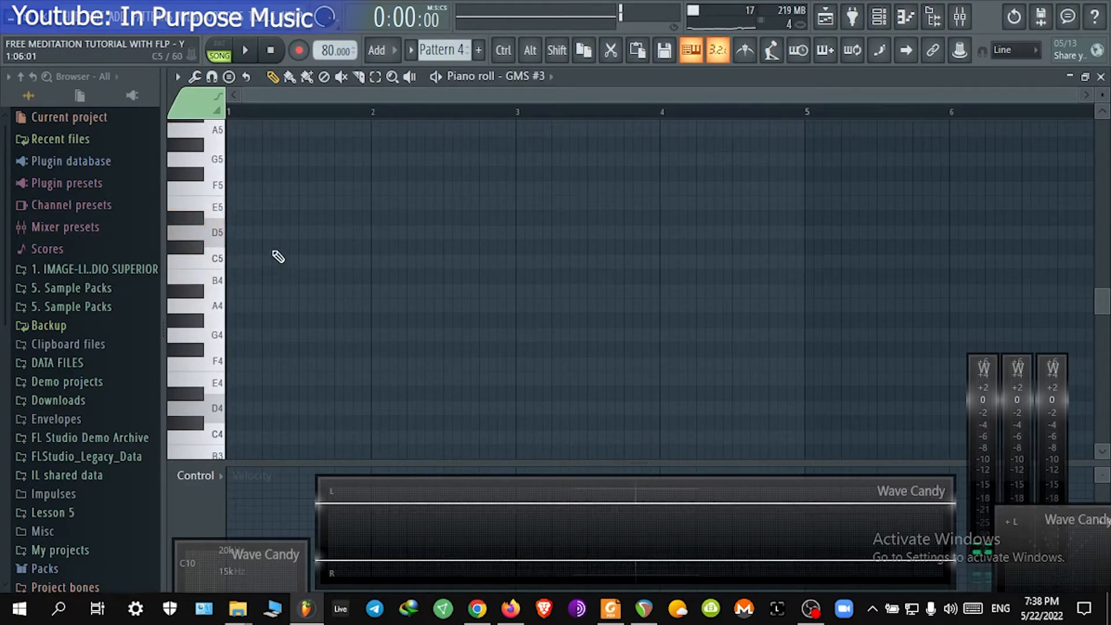
click(243, 232)
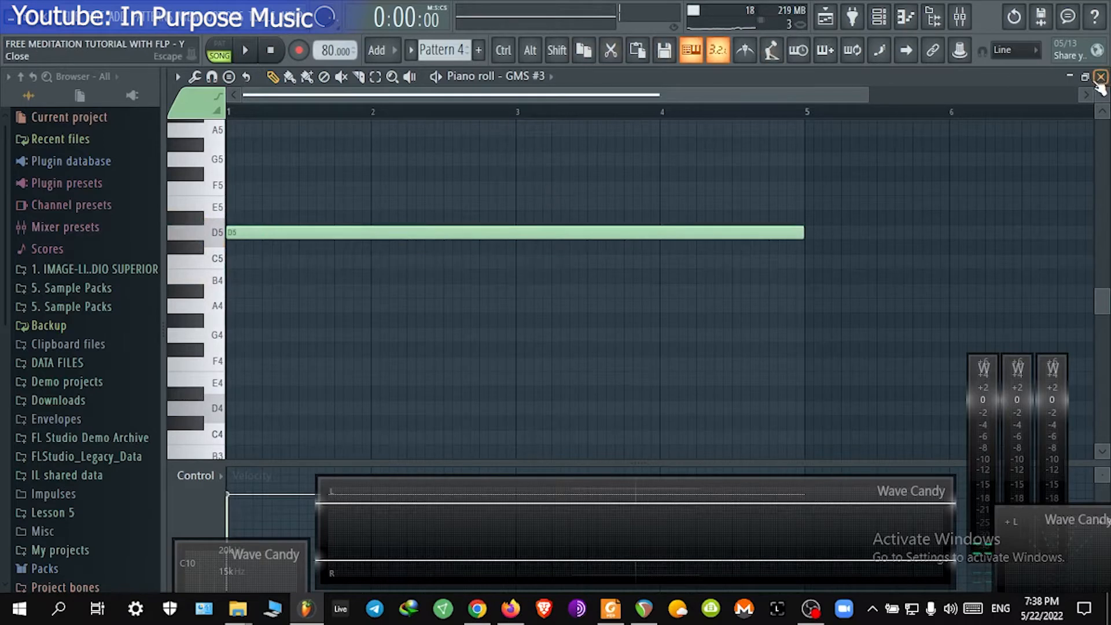
Step: Close the piano roll and place a Pattern 4 clip on Track 11 spanning bars 1 to 5
click(1102, 77)
click(457, 335)
drag(521, 329, 314, 316)
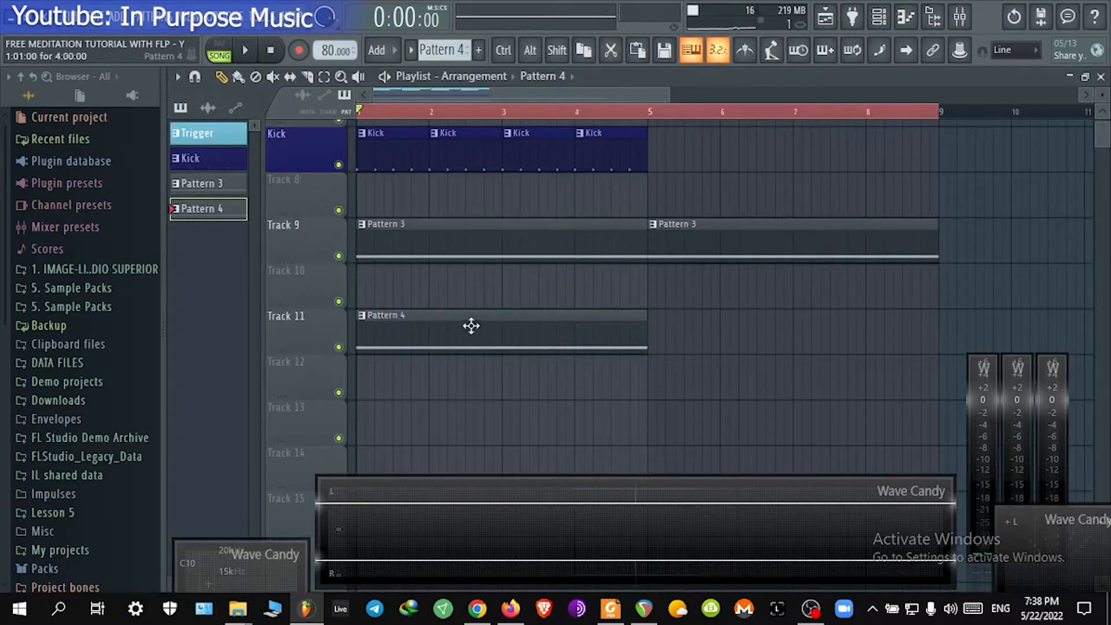
Step: Select bars 1 to 5 in the timeline, play the arrangement and stop playback
drag(937, 111, 639, 110)
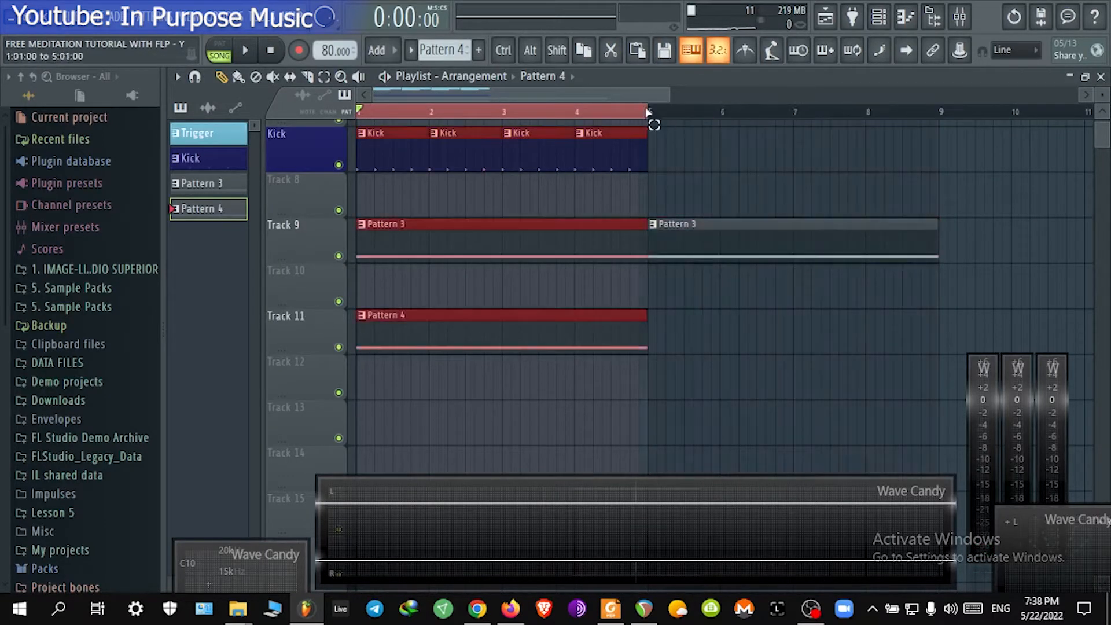
right_click(740, 181)
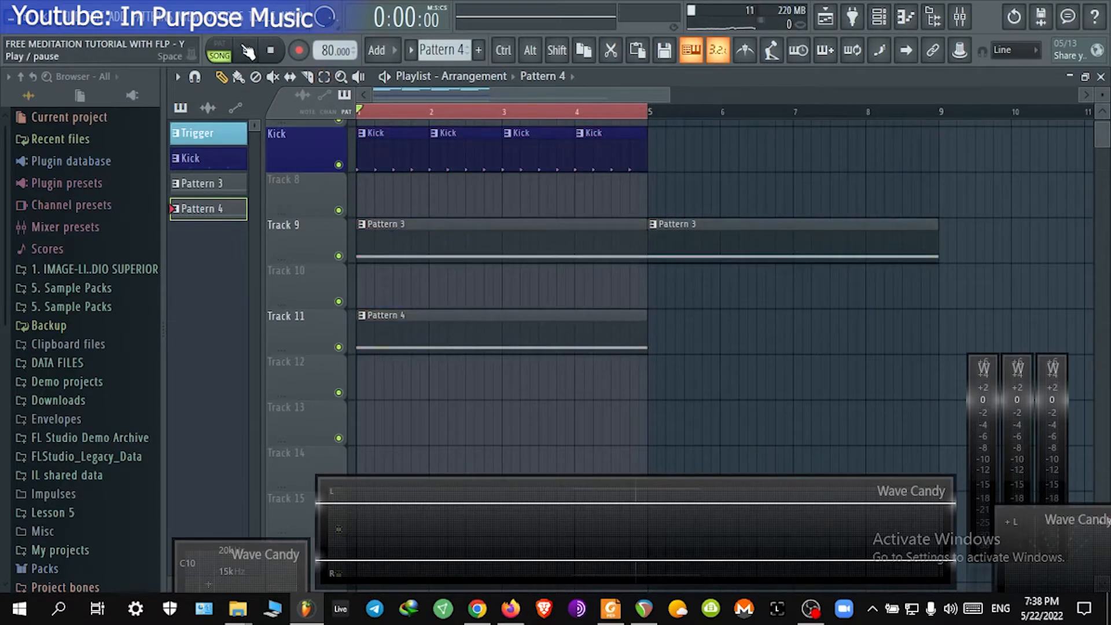
click(248, 51)
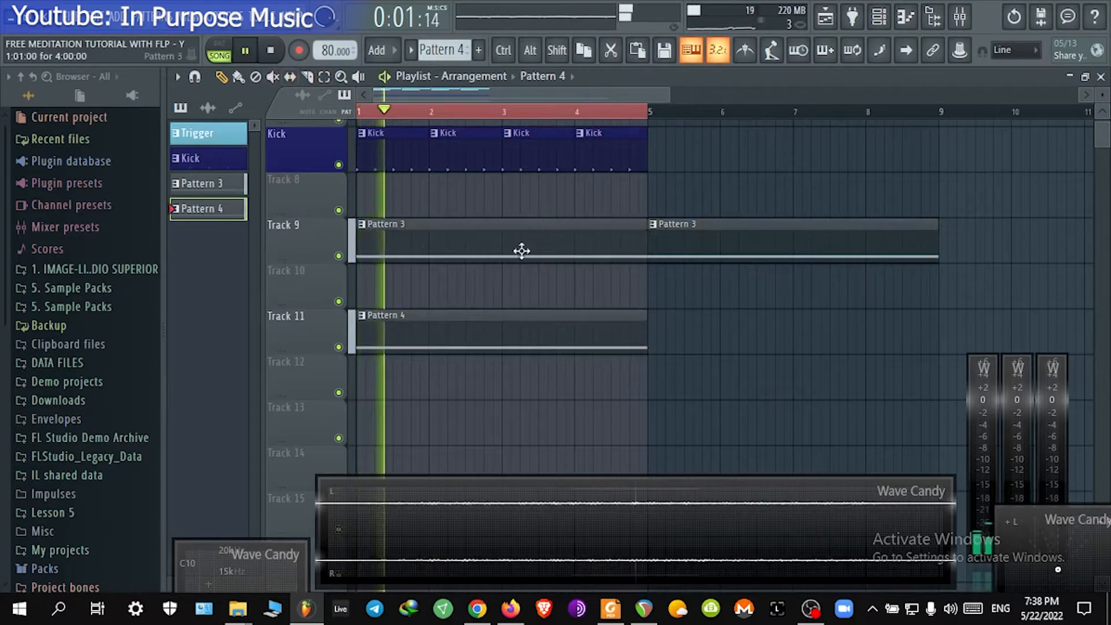
ctrl+scroll(624, 331, up, 1)
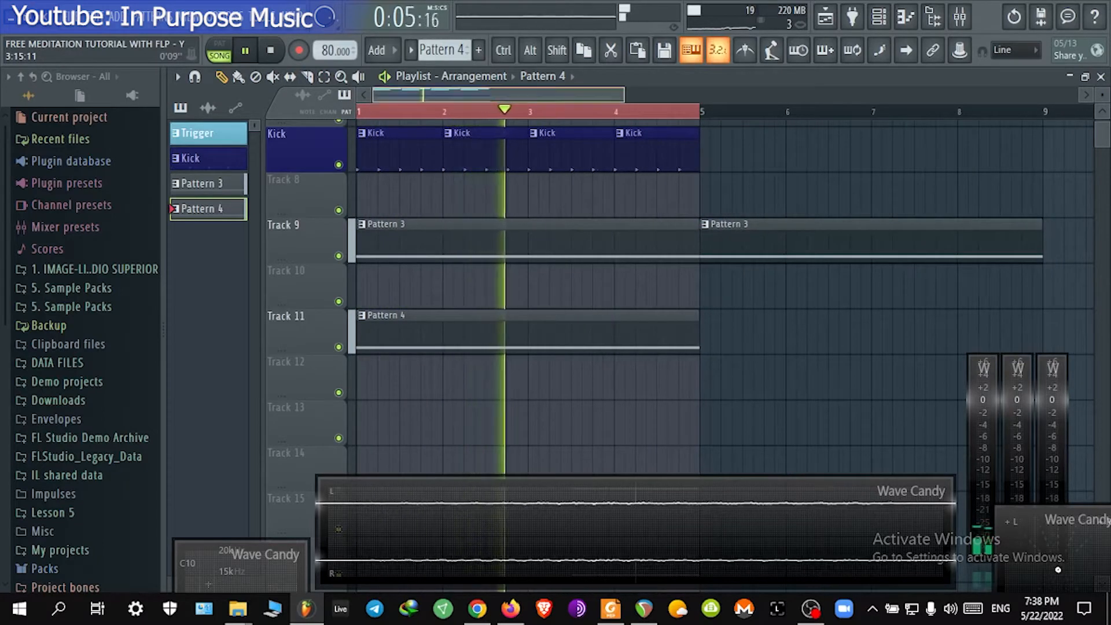
scroll(576, 89, up, 1)
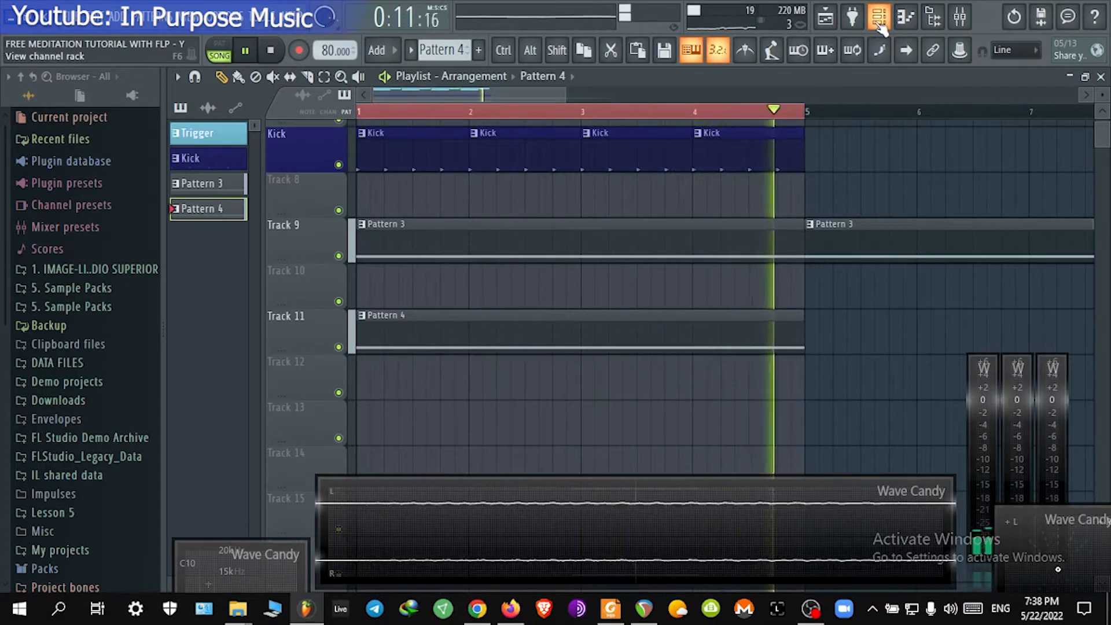
key(space)
Step: Open the mixer, raise the Fruity Limiter gain on insert 2, and close the limiter
click(960, 20)
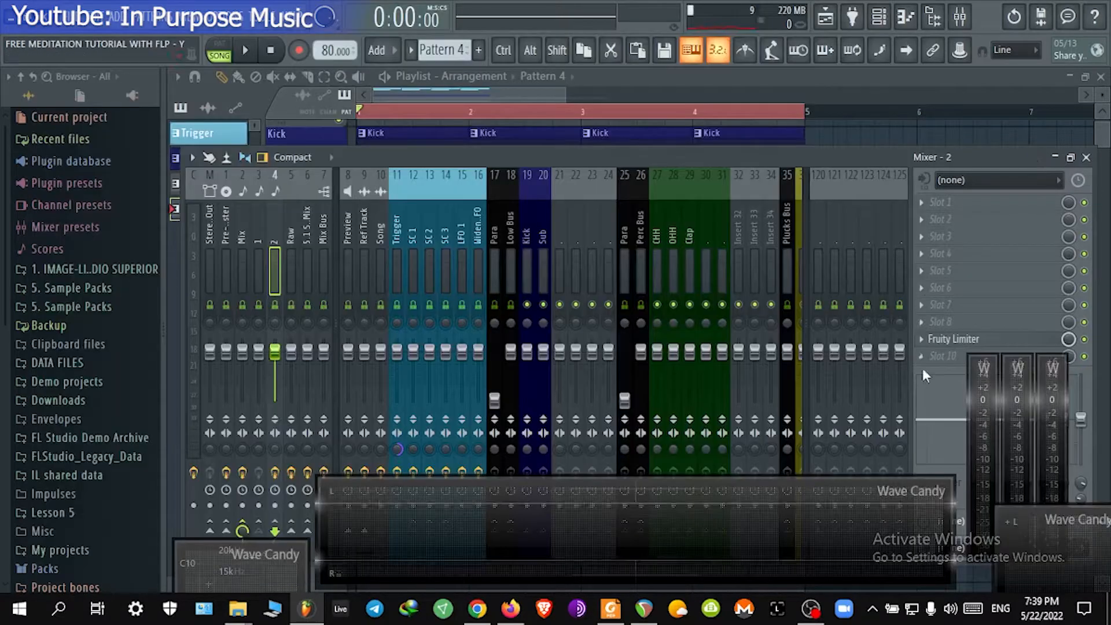
click(973, 341)
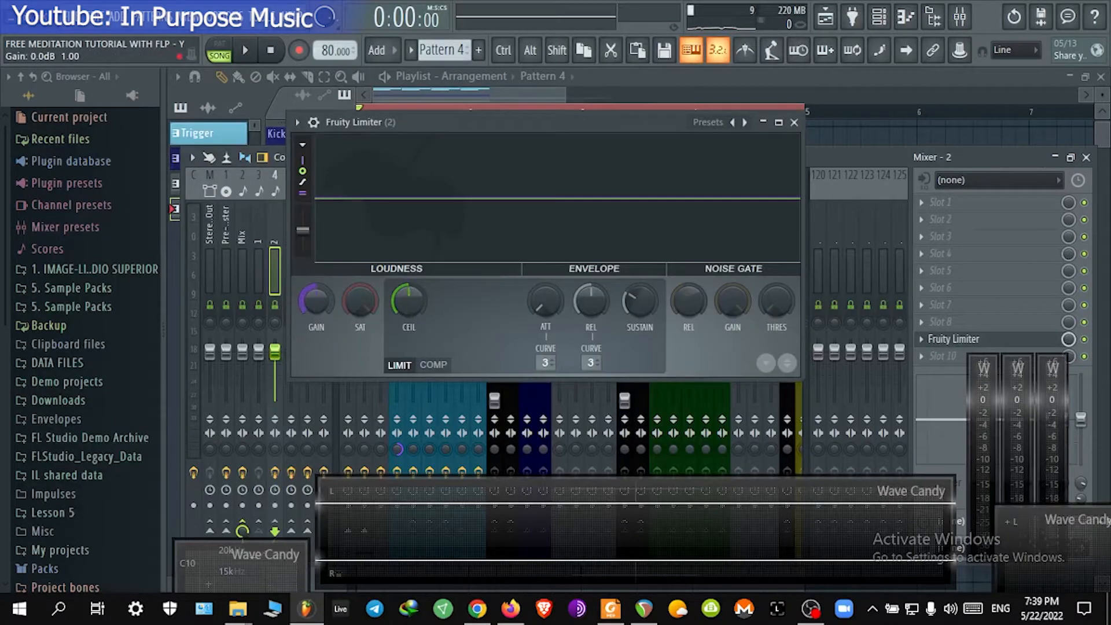
drag(316, 301, 316, 275)
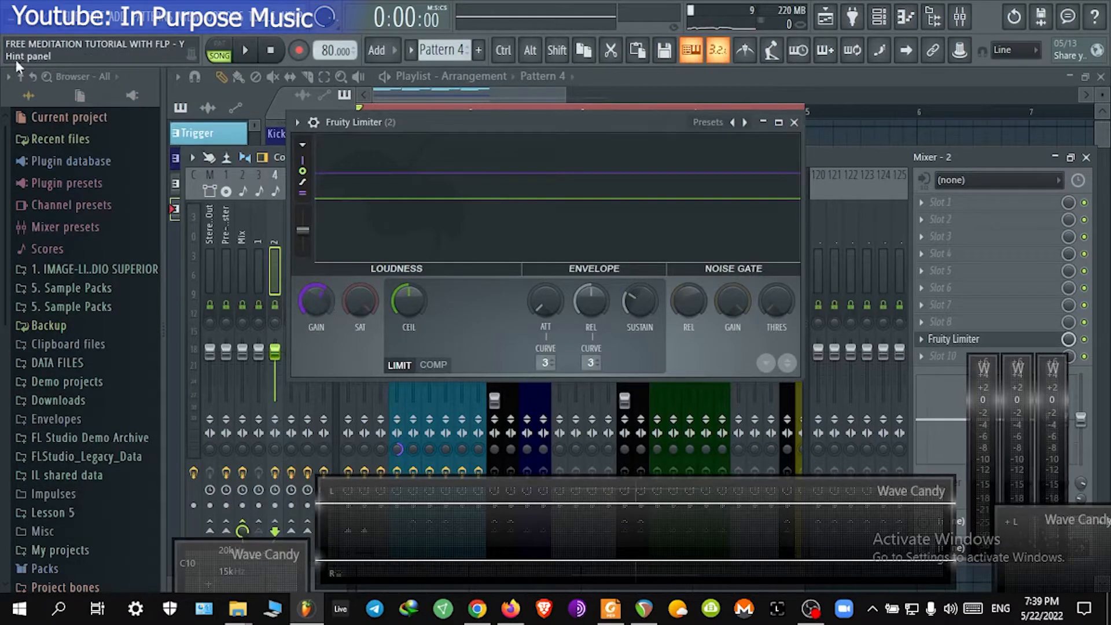
drag(316, 301, 316, 301)
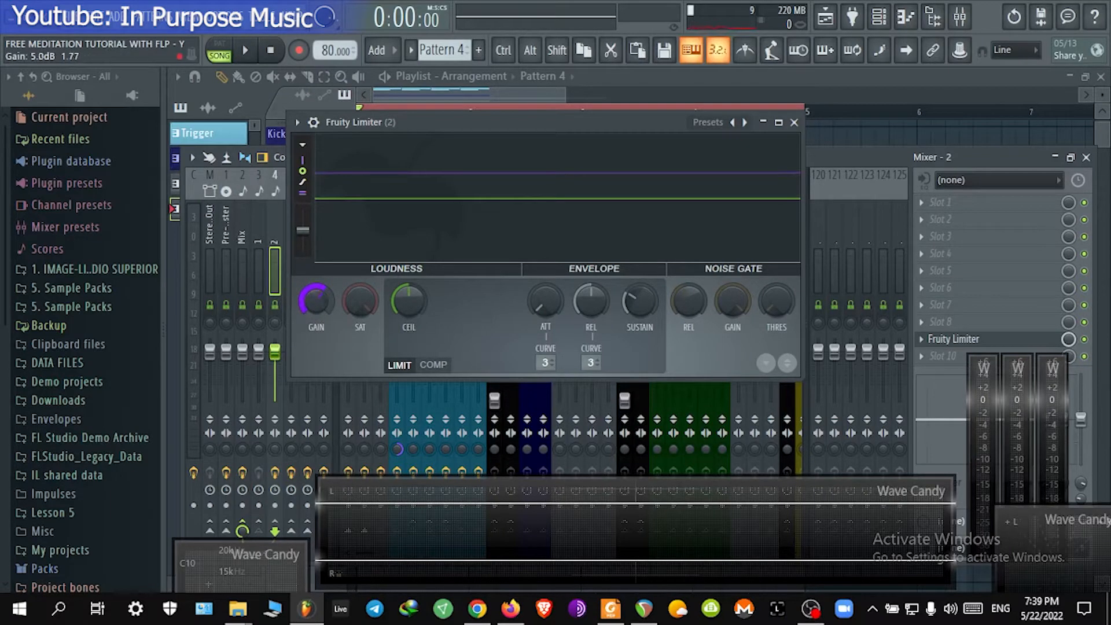
click(794, 123)
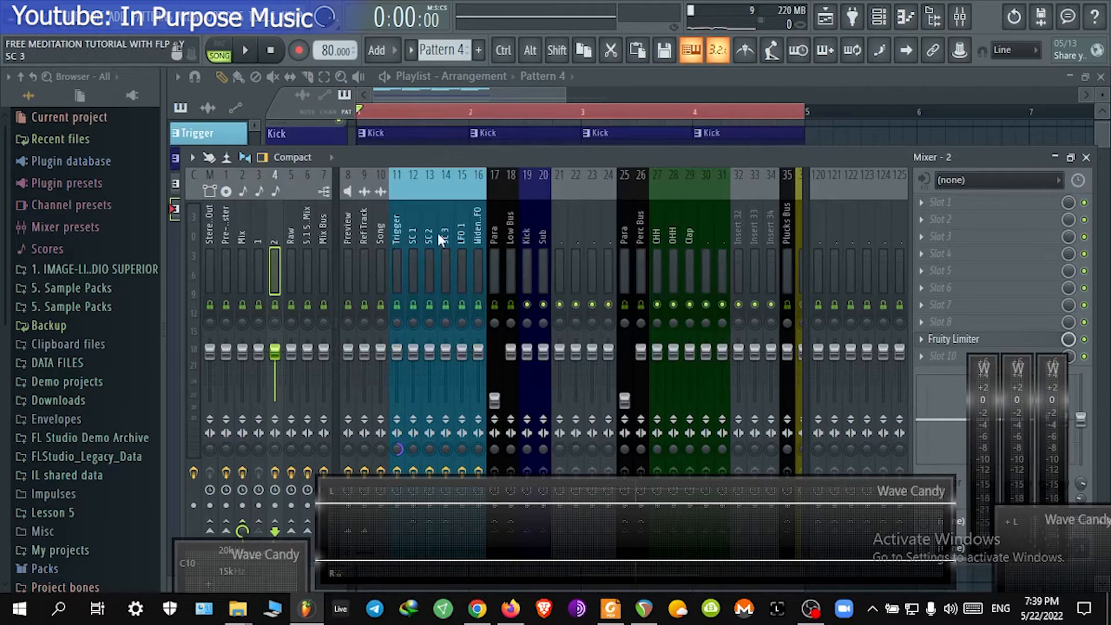
Step: Select the SC 3 mixer track, preview playback, and switch back to the channel rack
click(445, 223)
key(space)
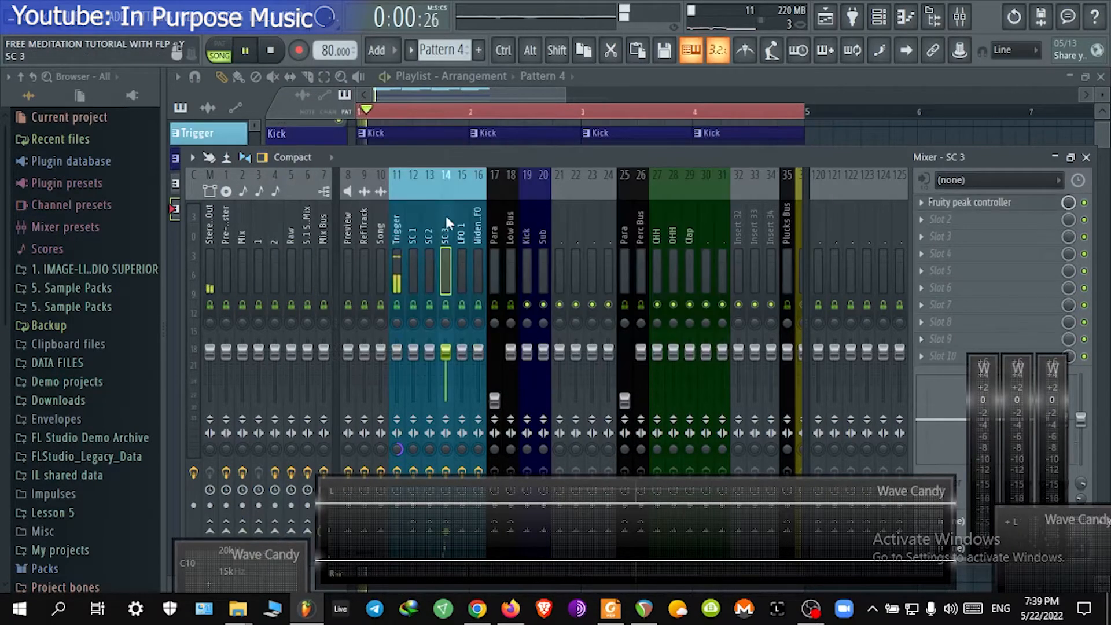
click(1088, 158)
key(F6)
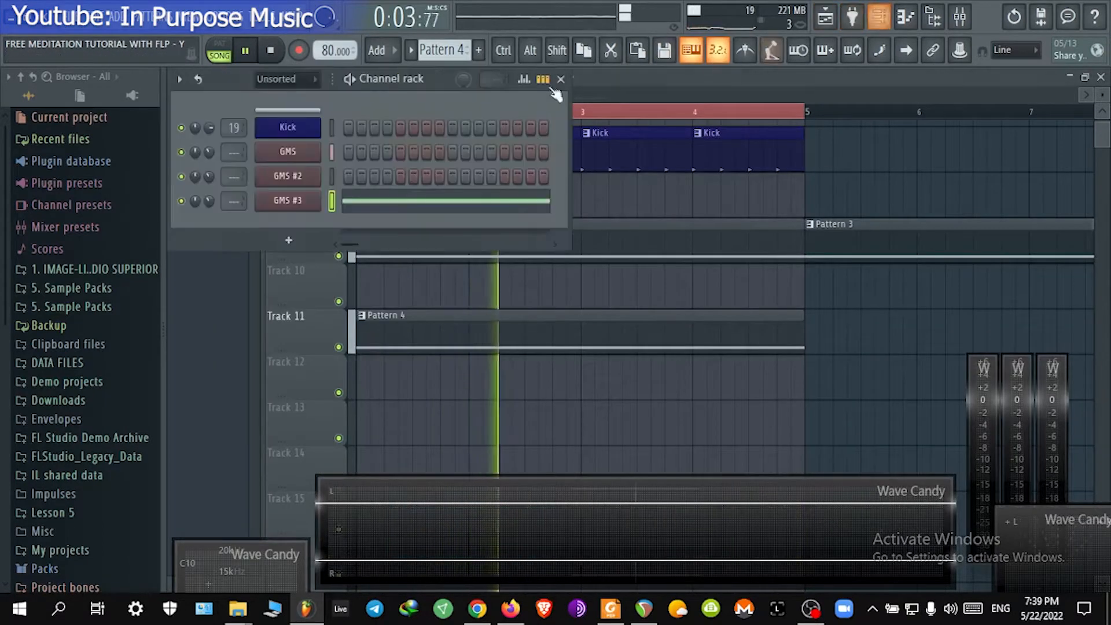
key(space)
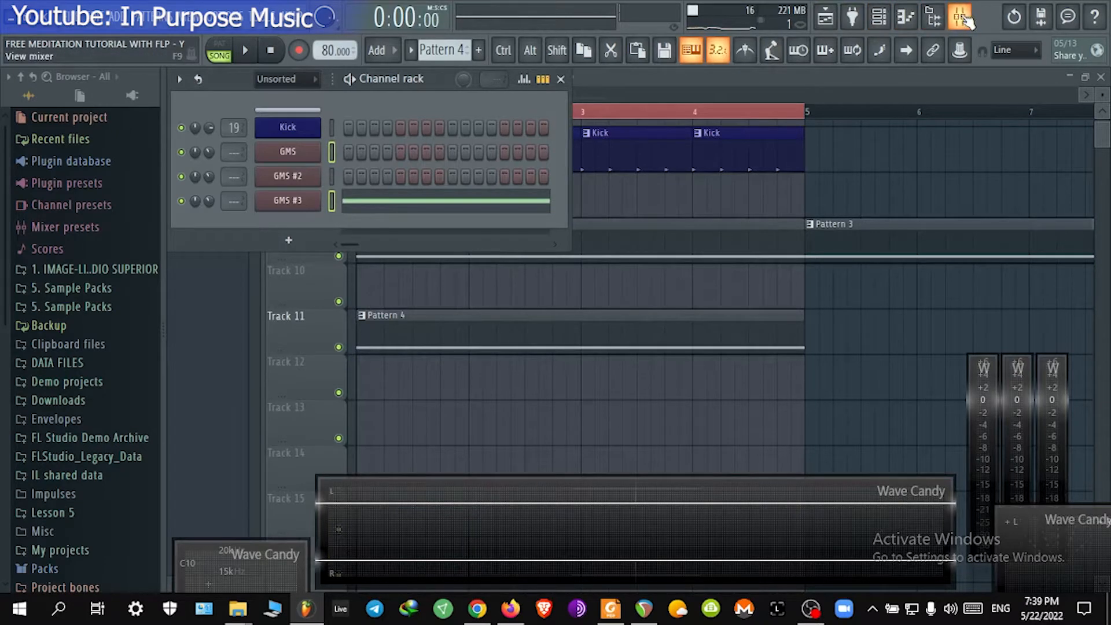
Step: Route the selected GMS channels to consecutive mixer inserts starting from insert 36, then play and close the mixer
key(F9)
scroll(614, 214, down, 4)
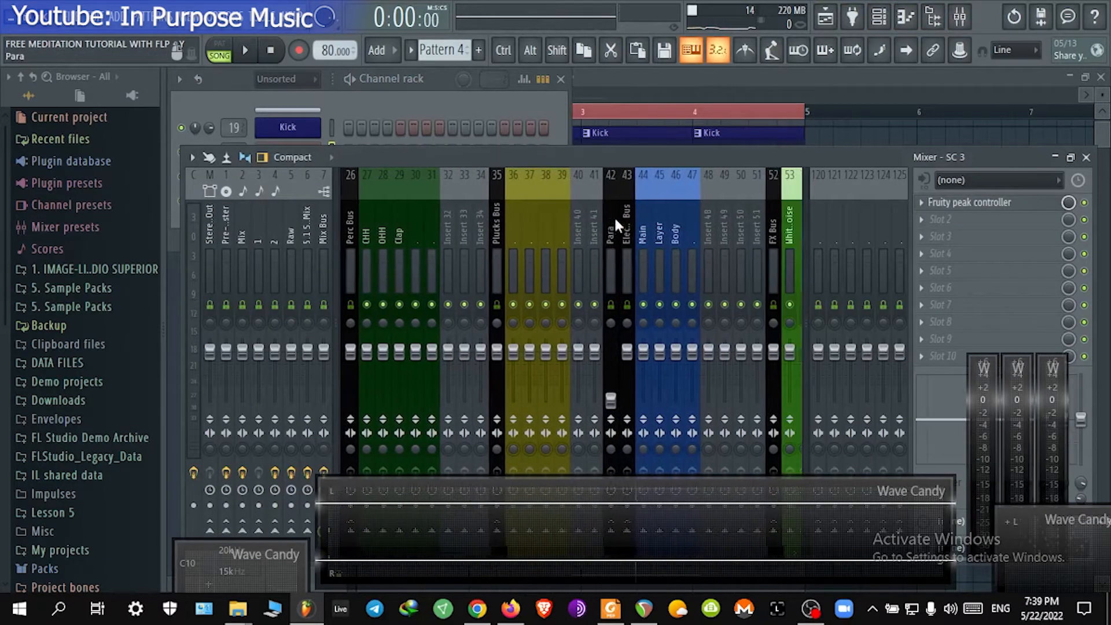
click(508, 263)
scroll(509, 267, down, 4)
scroll(392, 250, up, 2)
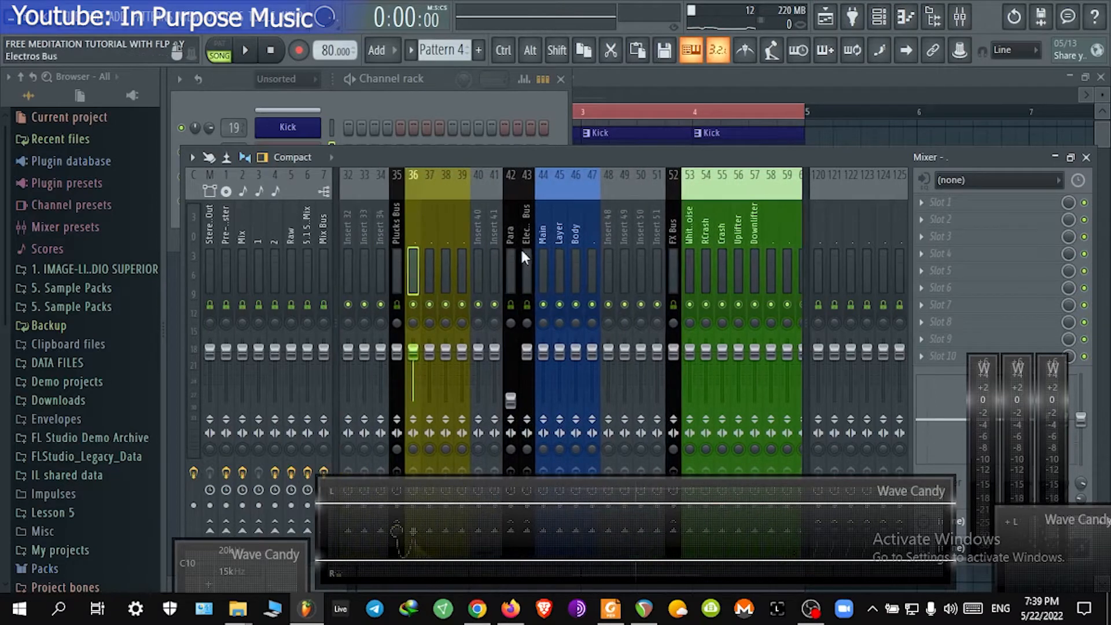
right_click(411, 257)
mouse_move(470, 286)
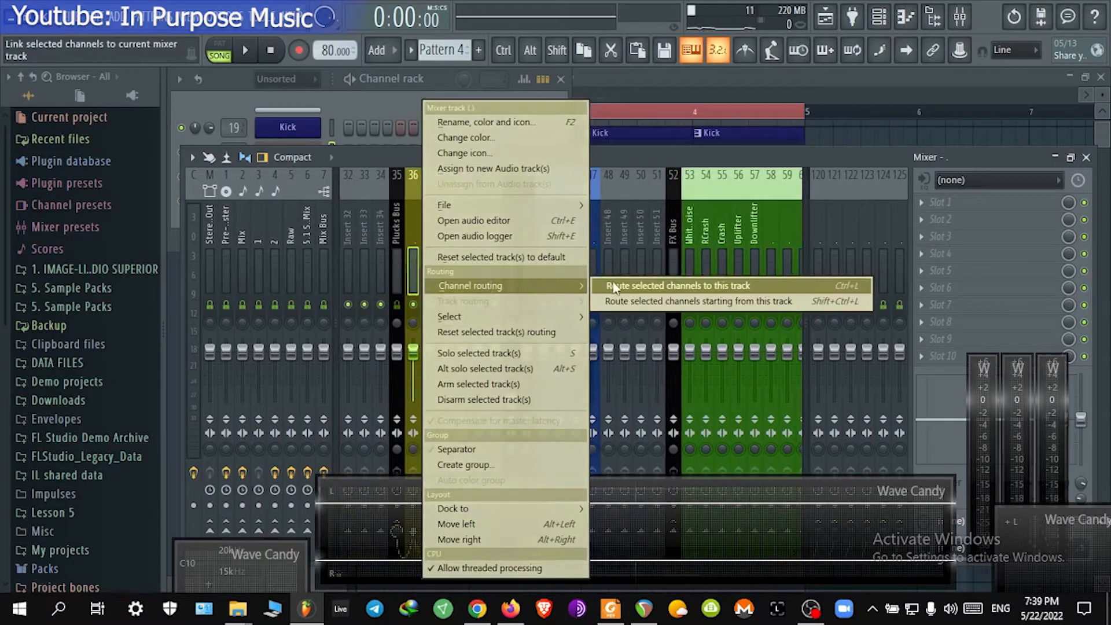
click(634, 301)
key(space)
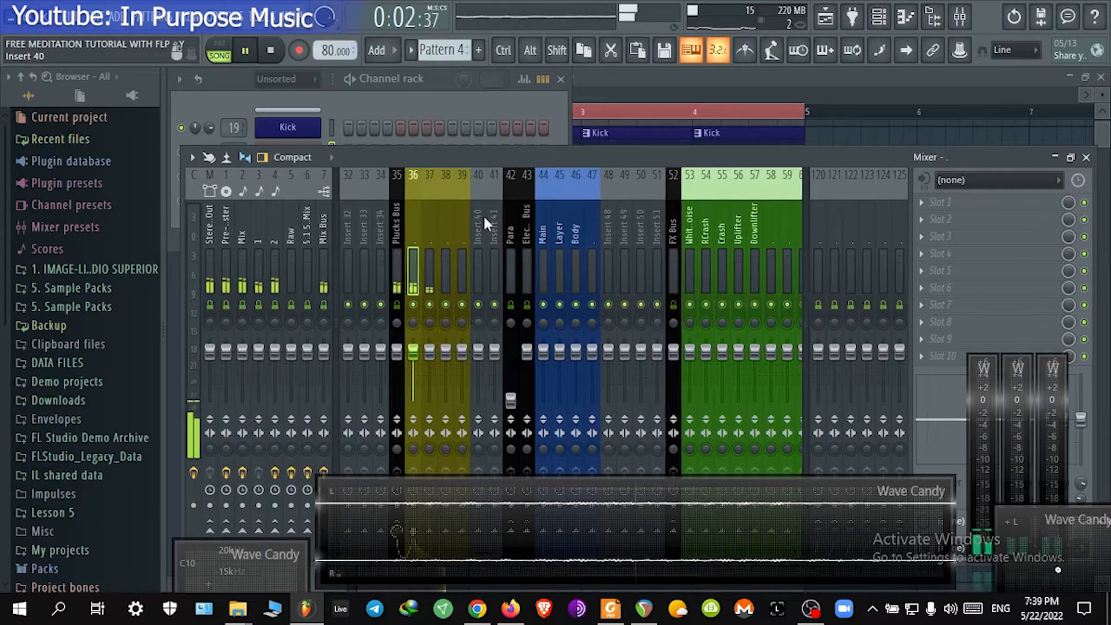
click(1087, 158)
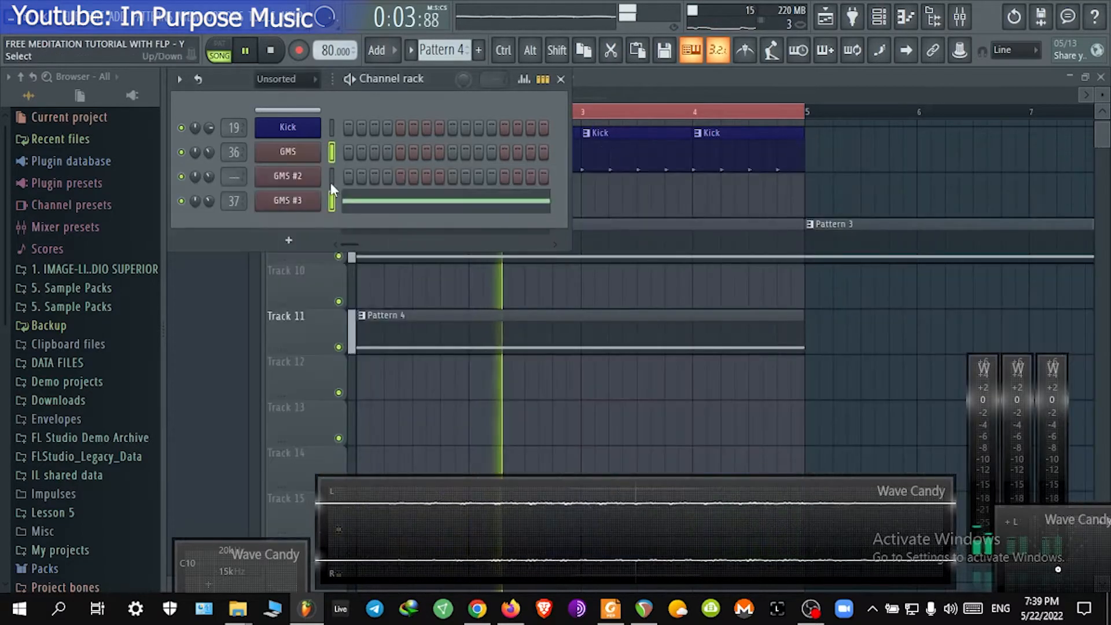
Step: Play the arrangement from the playlist and stop playback
click(671, 294)
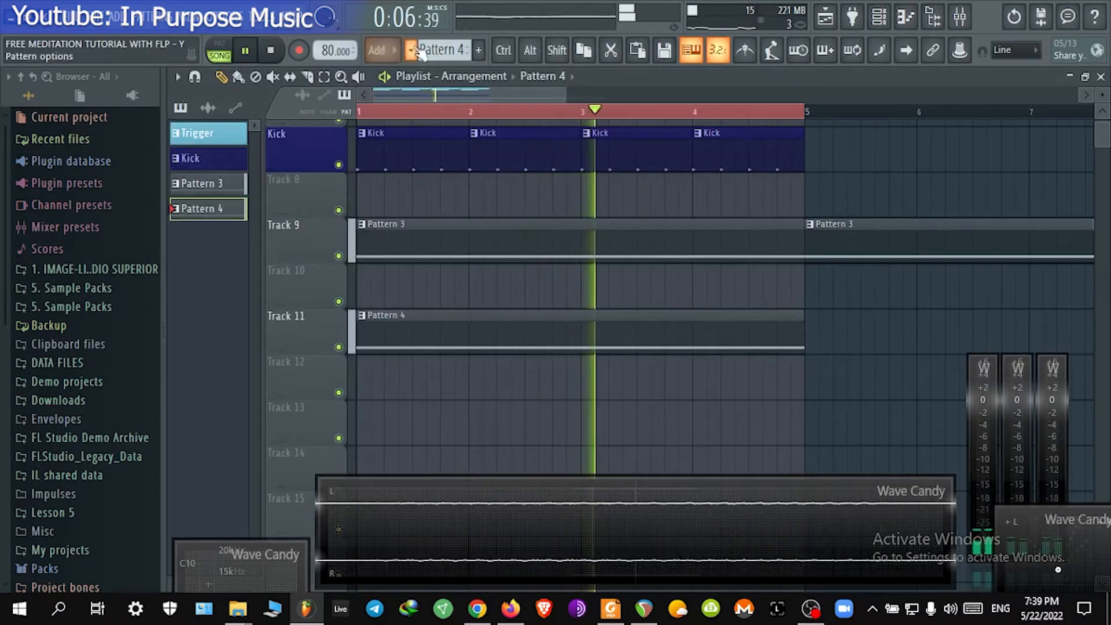
key(space)
click(884, 19)
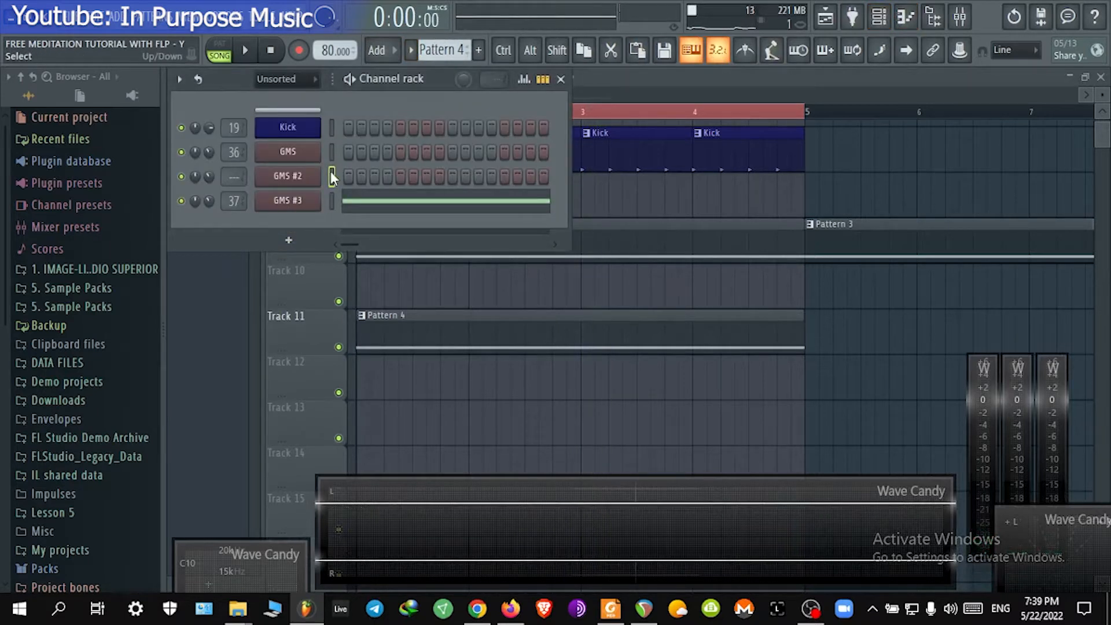
Step: Add a new Sakura instrument channel to the channel rack and reposition its plugin window
click(299, 243)
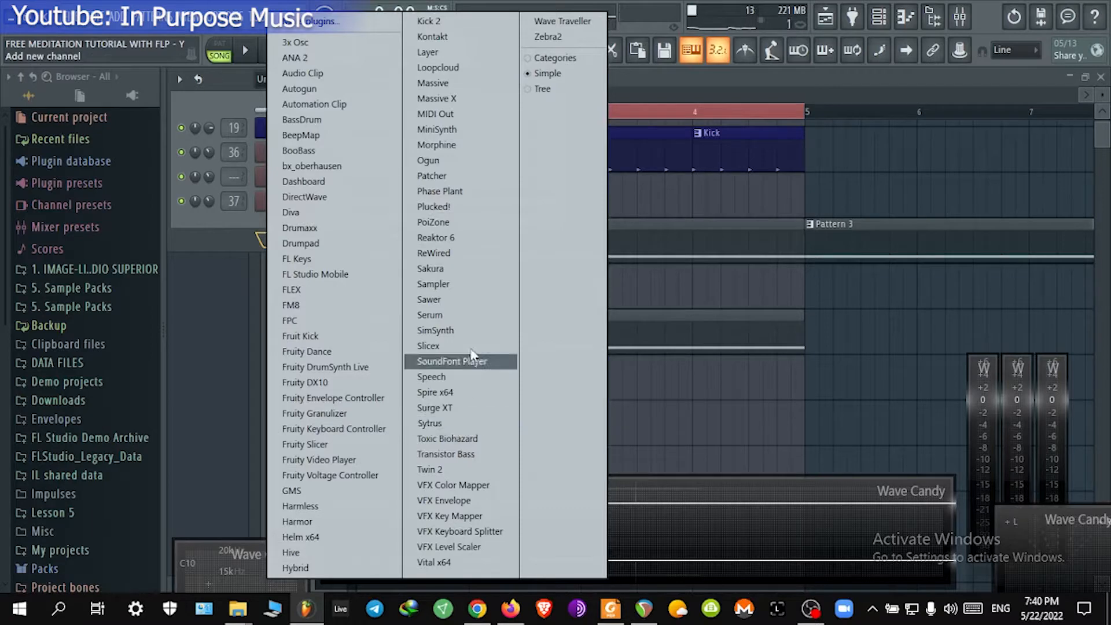
click(440, 269)
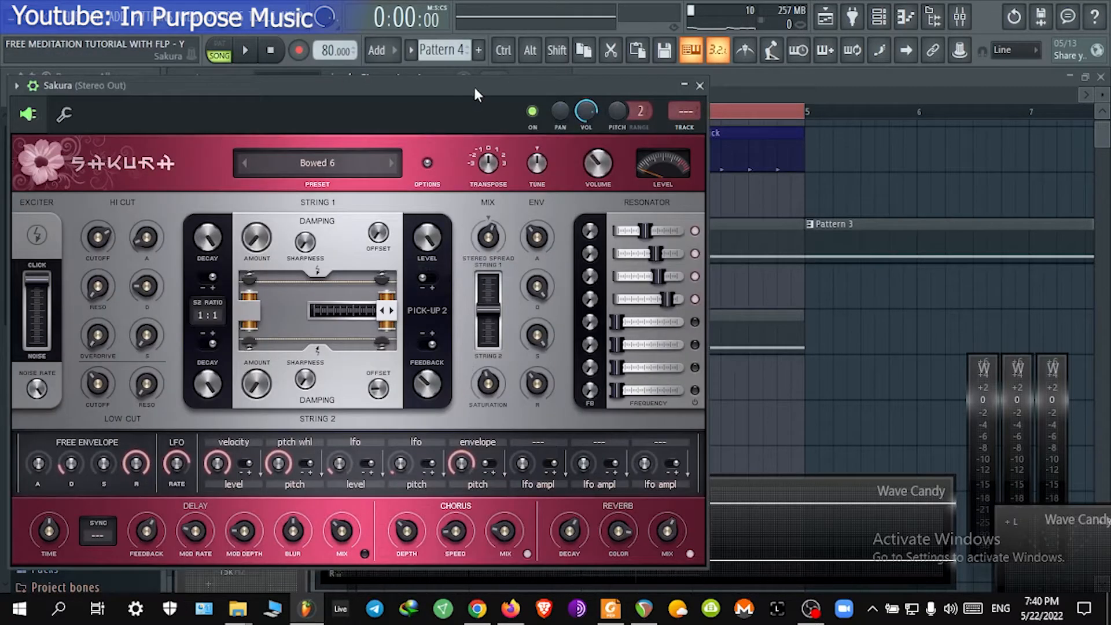
drag(474, 85, 632, 53)
Step: Open Sakura's presets library and load FLUTE Biology Revival DS from the Eastern Dreams Bank
click(481, 123)
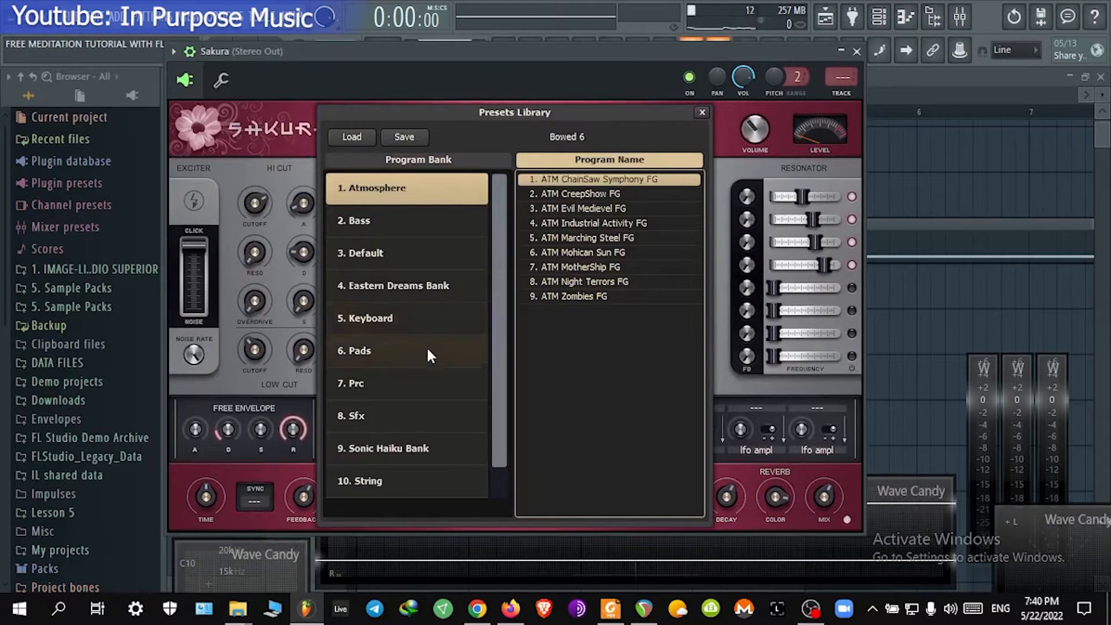
scroll(492, 373, down, 1)
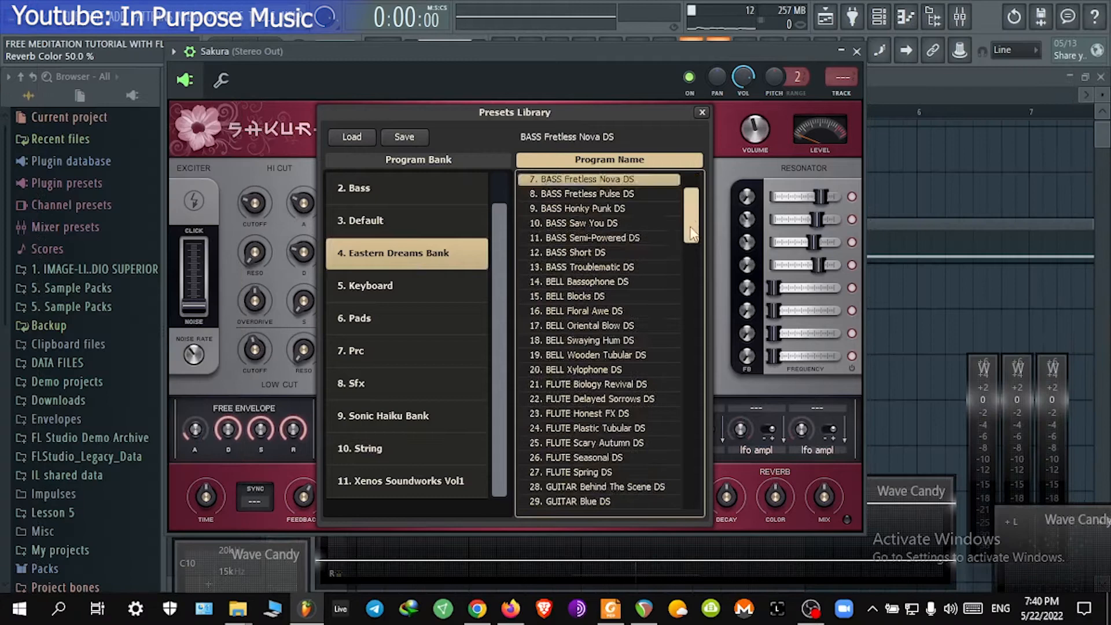
drag(693, 234, 692, 251)
click(605, 283)
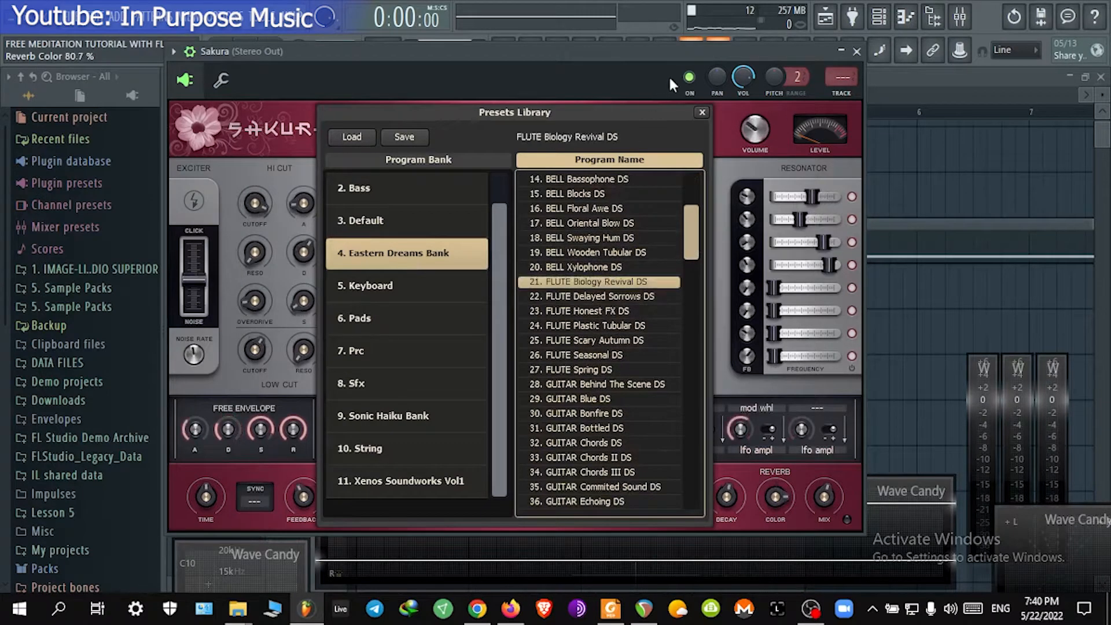
click(701, 113)
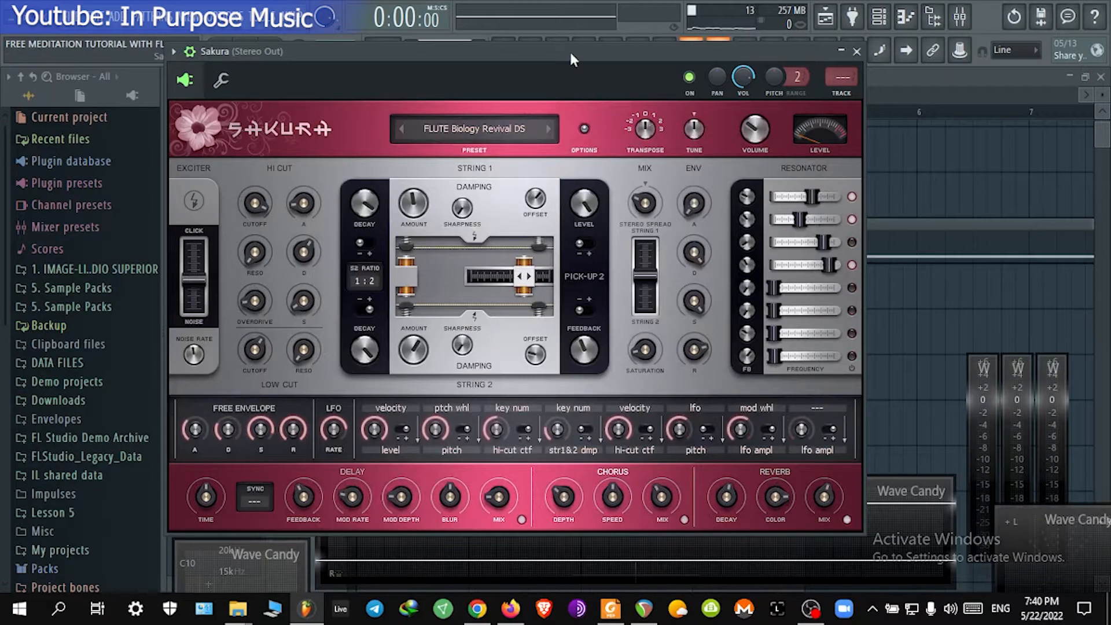
Step: Step forward through the following flute and guitar presets, previewing a note on some of them
click(546, 127)
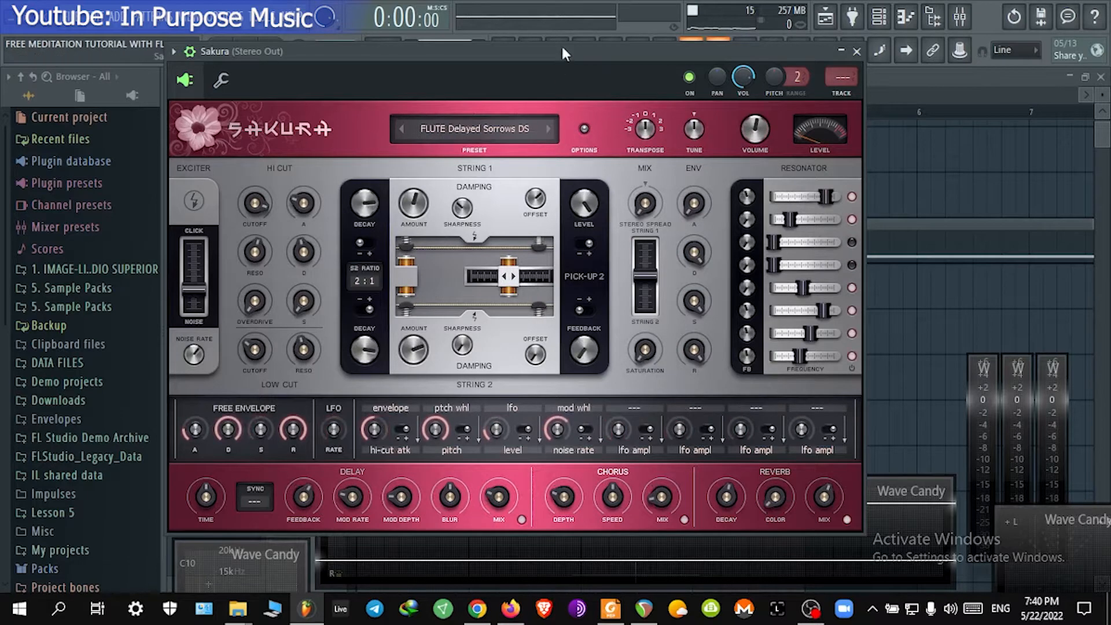
drag(743, 76, 742, 78)
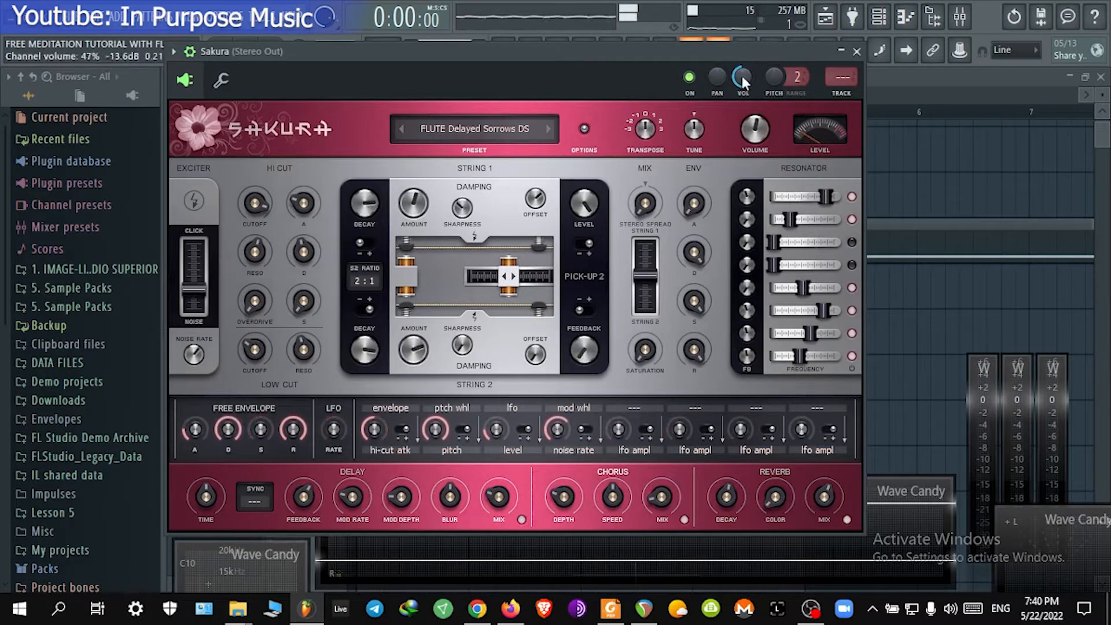
click(548, 128)
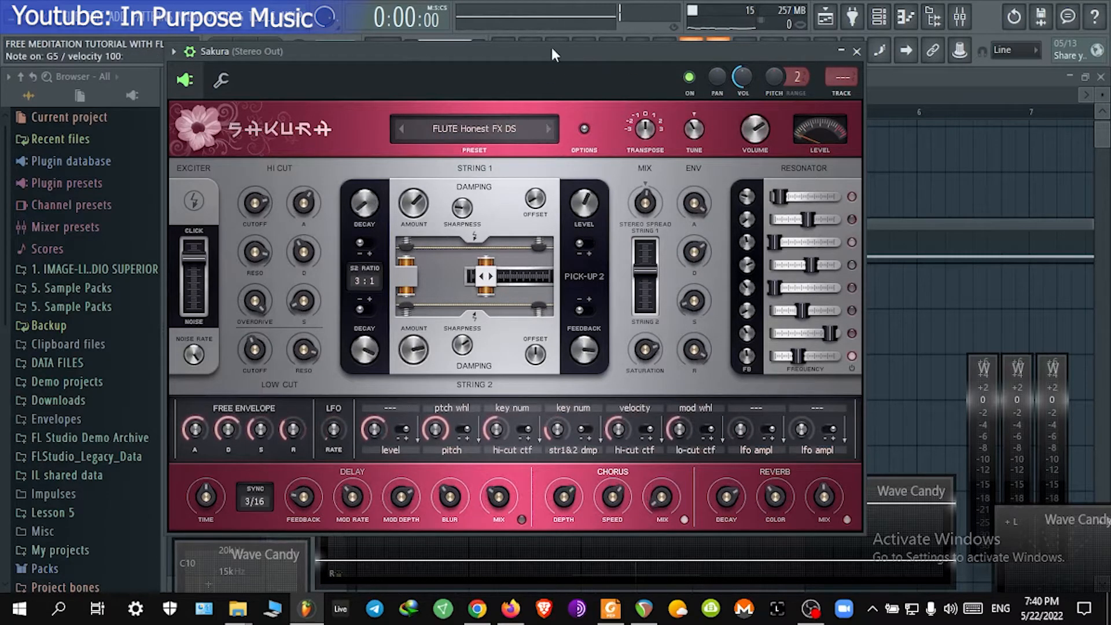
click(549, 127)
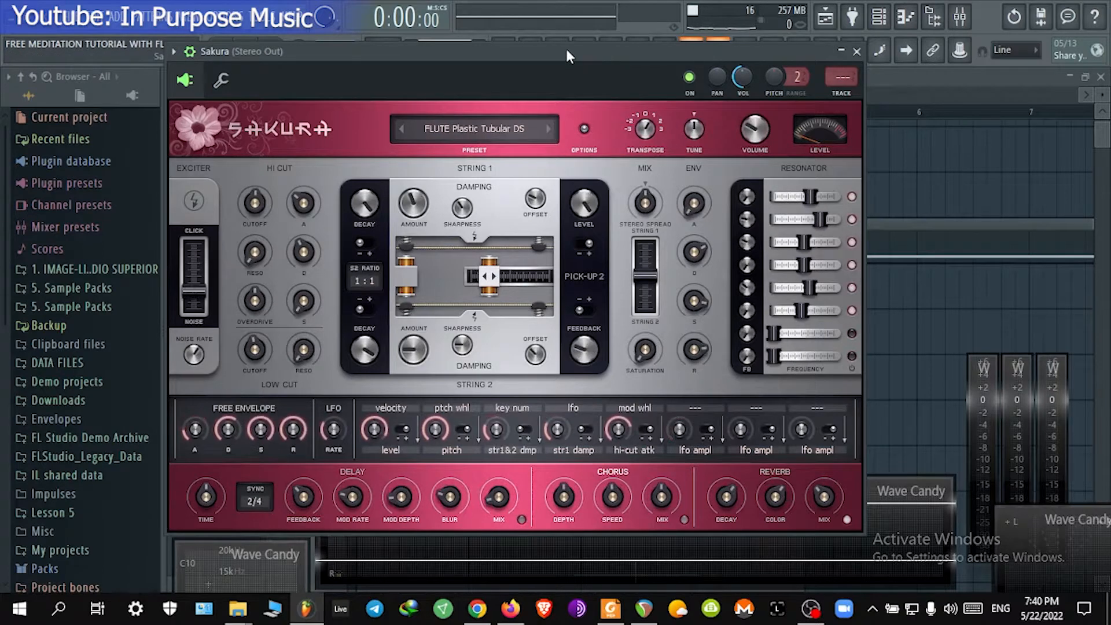
click(550, 127)
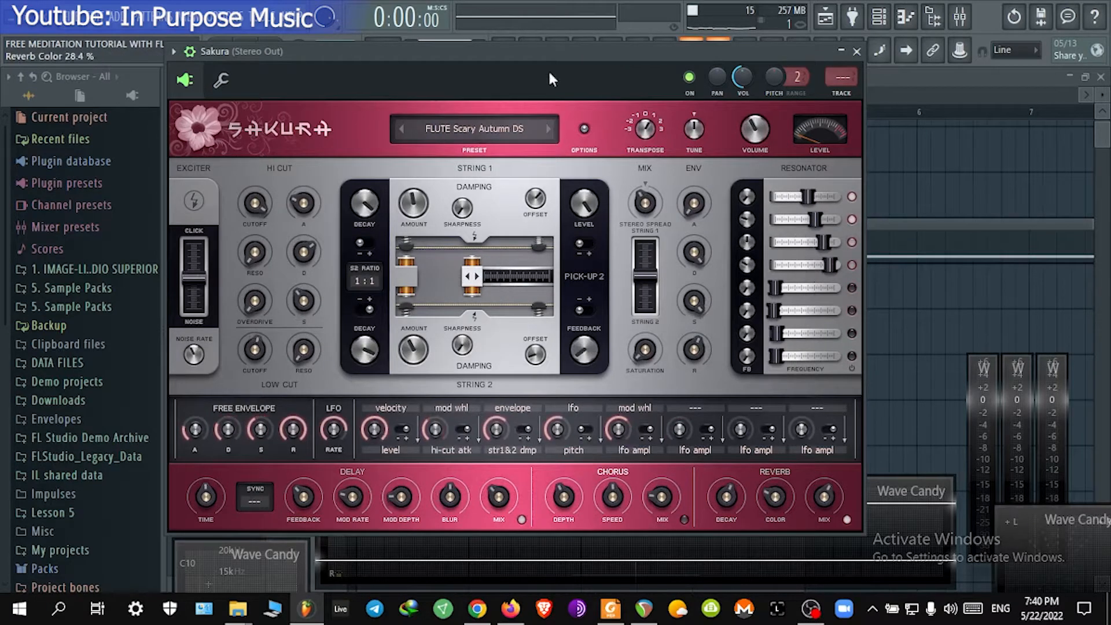
click(548, 129)
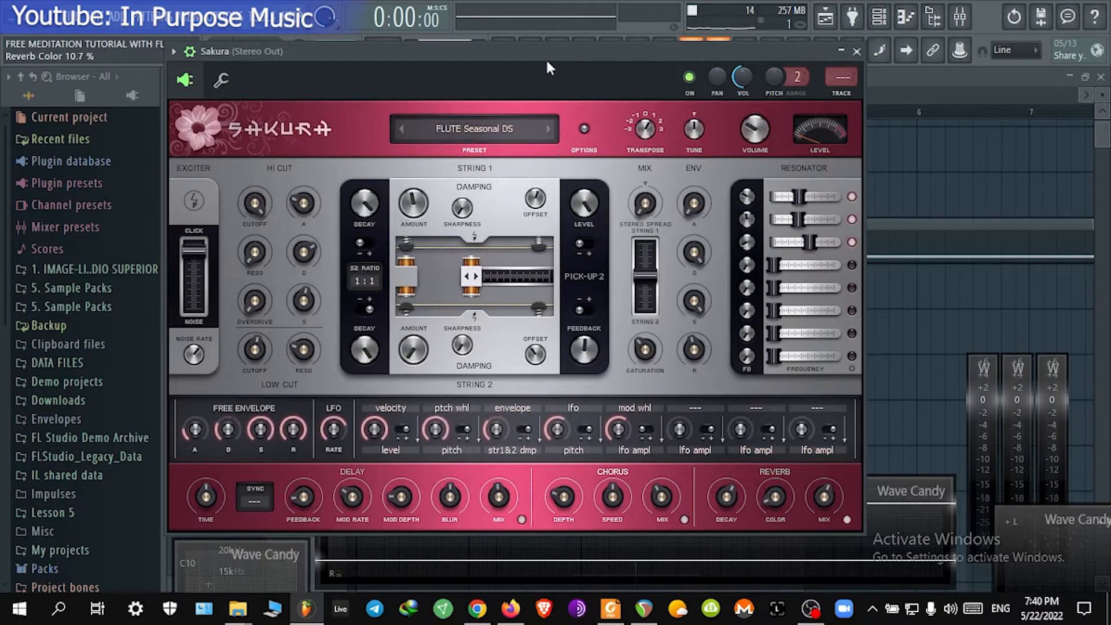
click(549, 127)
key(c)
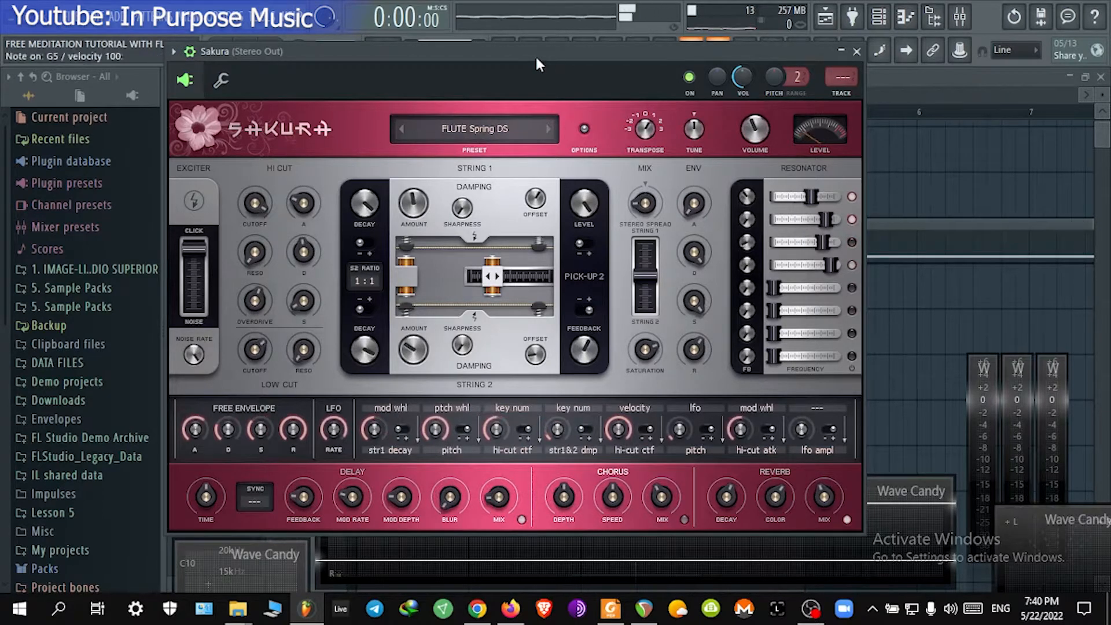
click(547, 127)
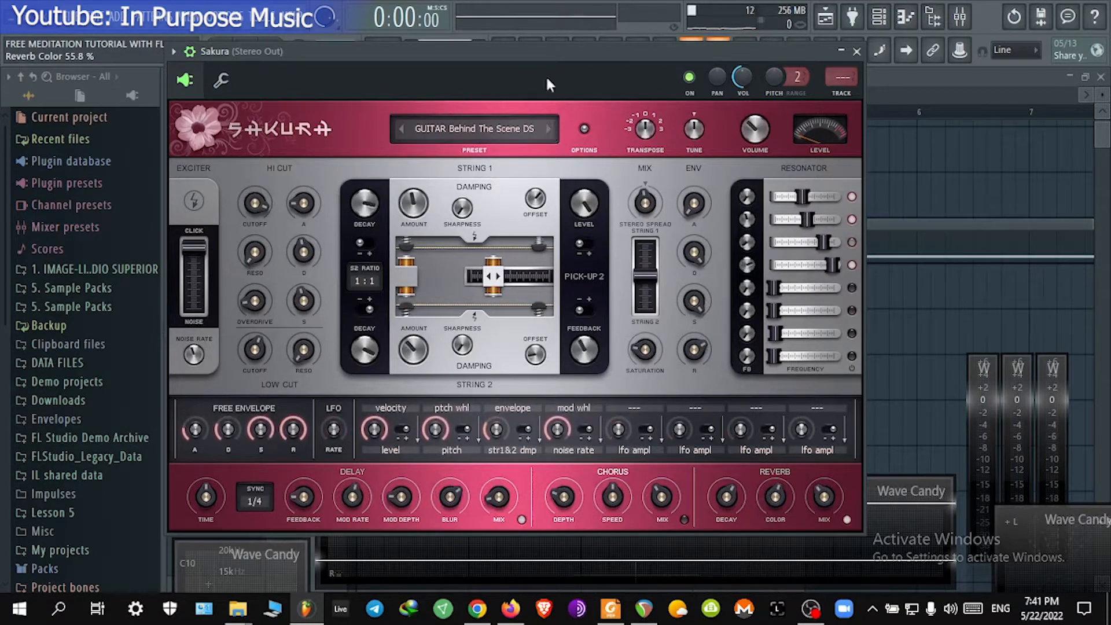
key(c)
Step: Step back through the flute presets, then load FLUTE Delayed Sorrows DS from the presets library
click(401, 130)
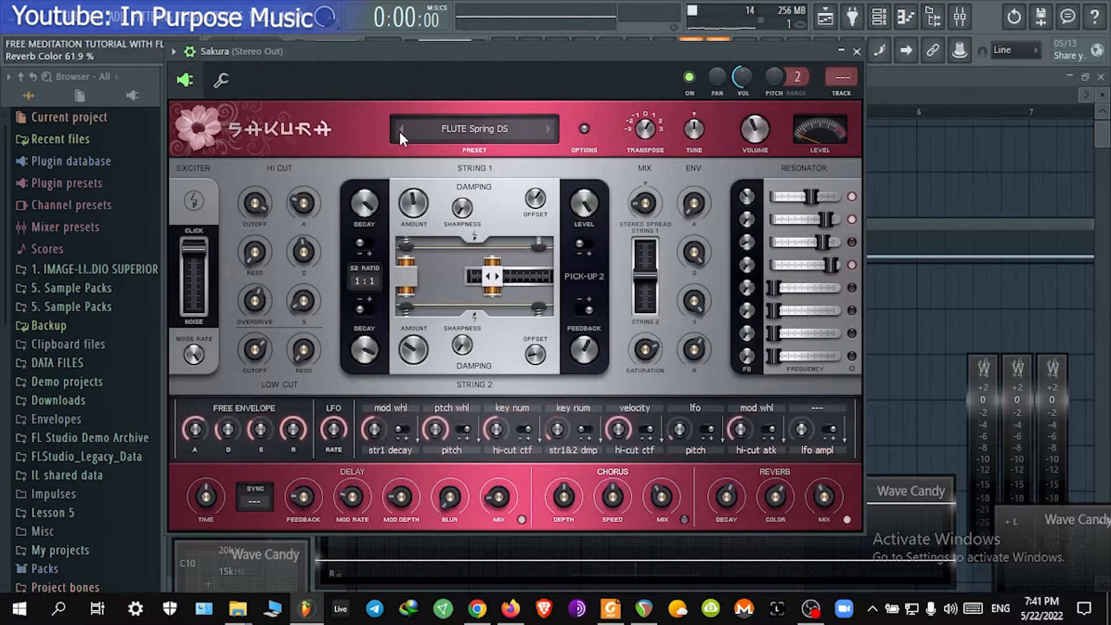
click(400, 131)
click(401, 131)
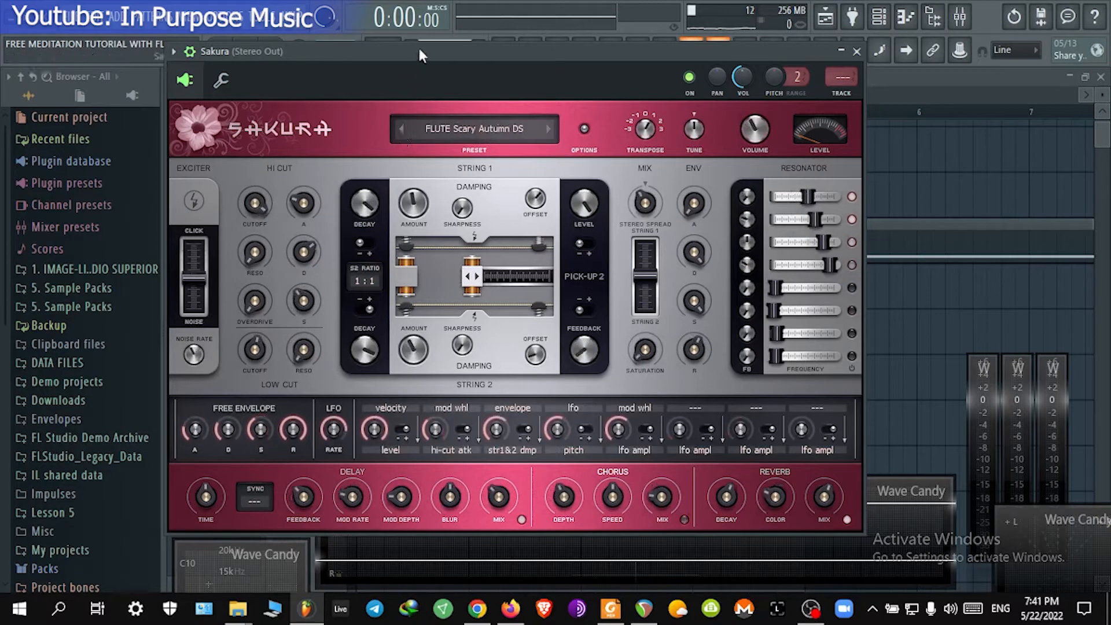
click(400, 128)
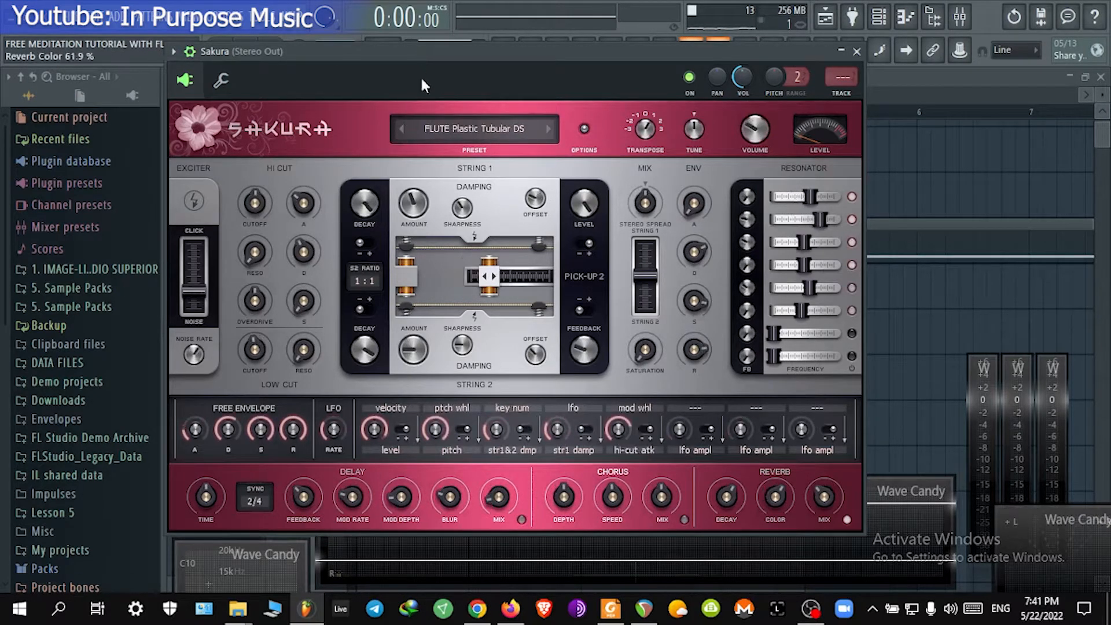
click(401, 129)
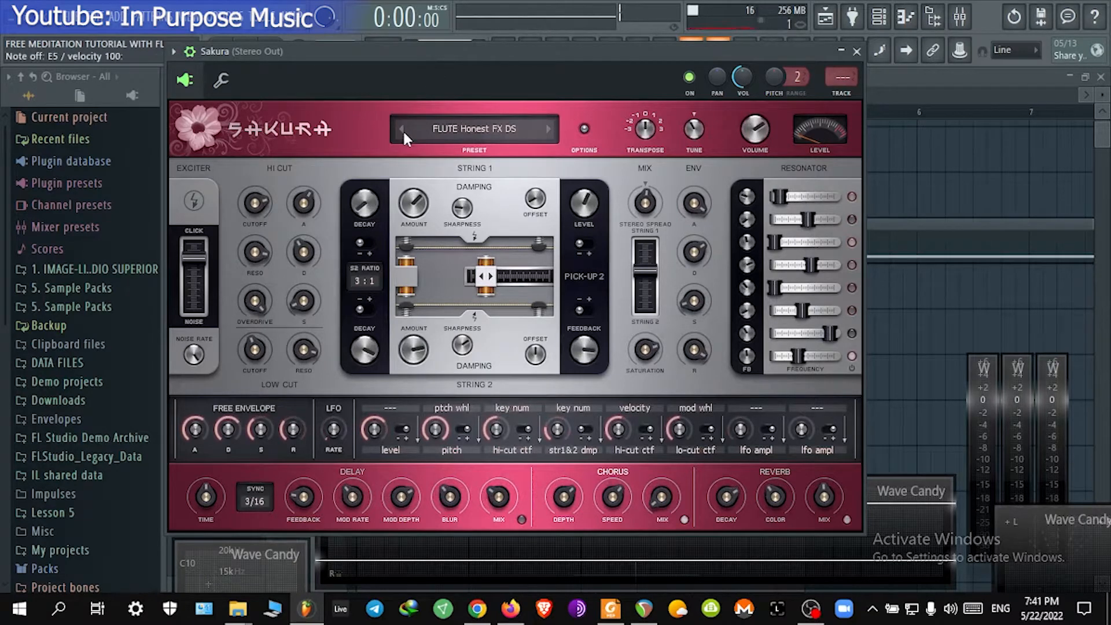
click(409, 130)
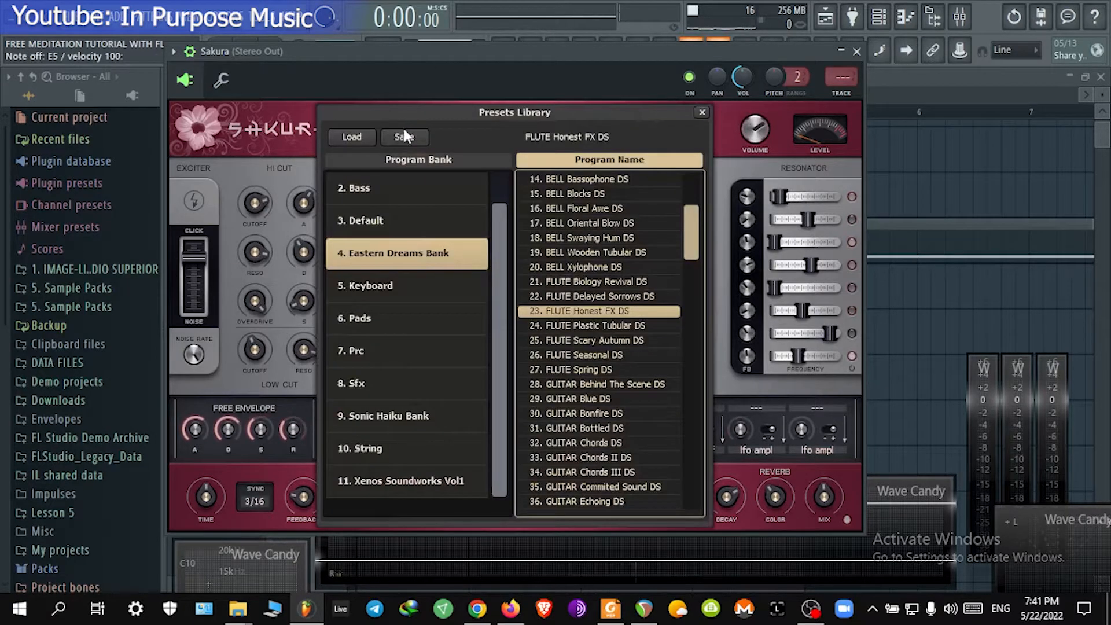
click(607, 295)
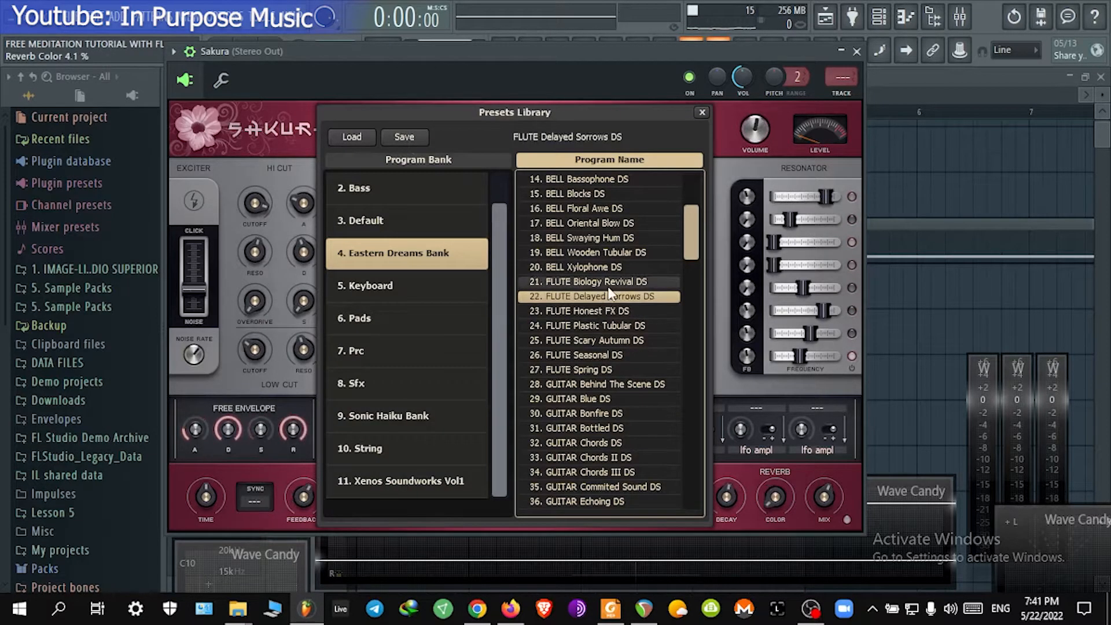
click(702, 112)
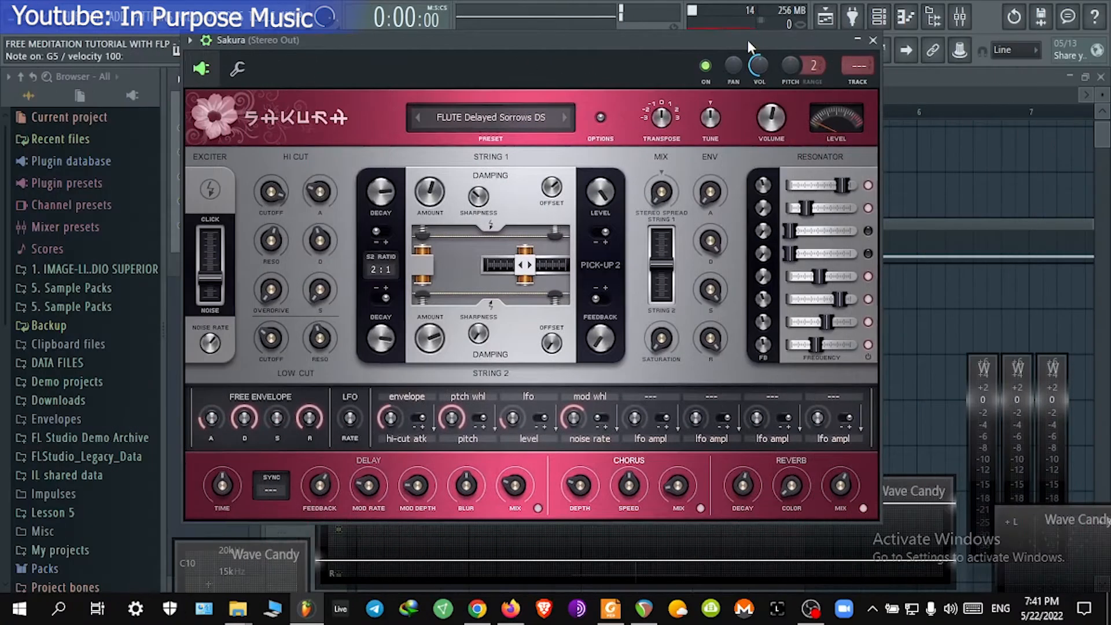
Step: Audition the FLUTE Delayed Sorrows DS preset by playing several notes, move the window, and start playback
key(t)
key(e)
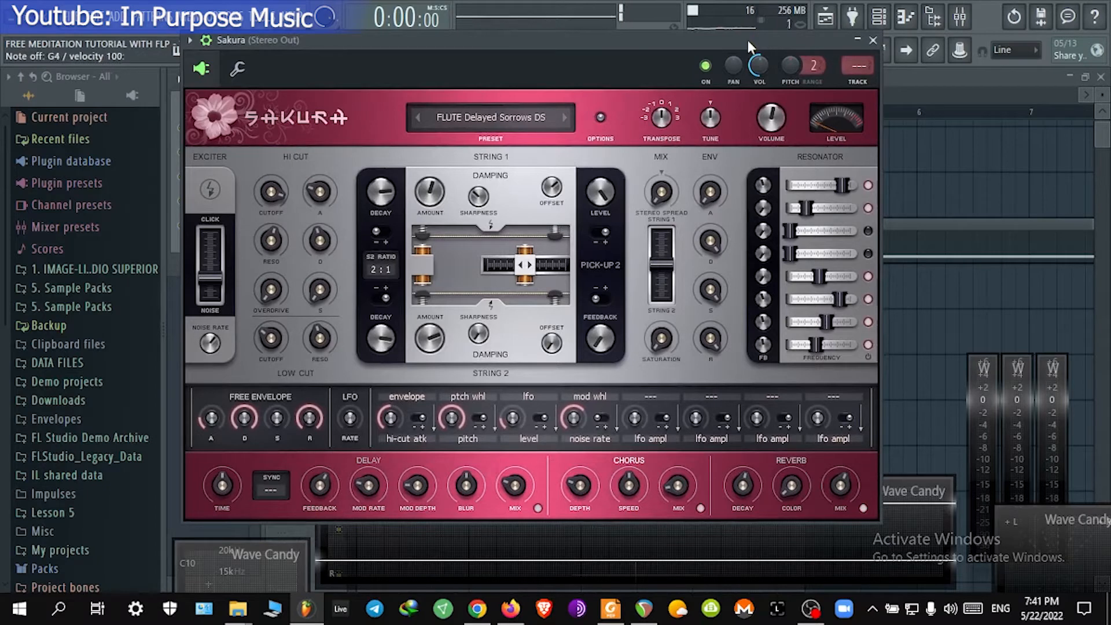
key(q)
key(m)
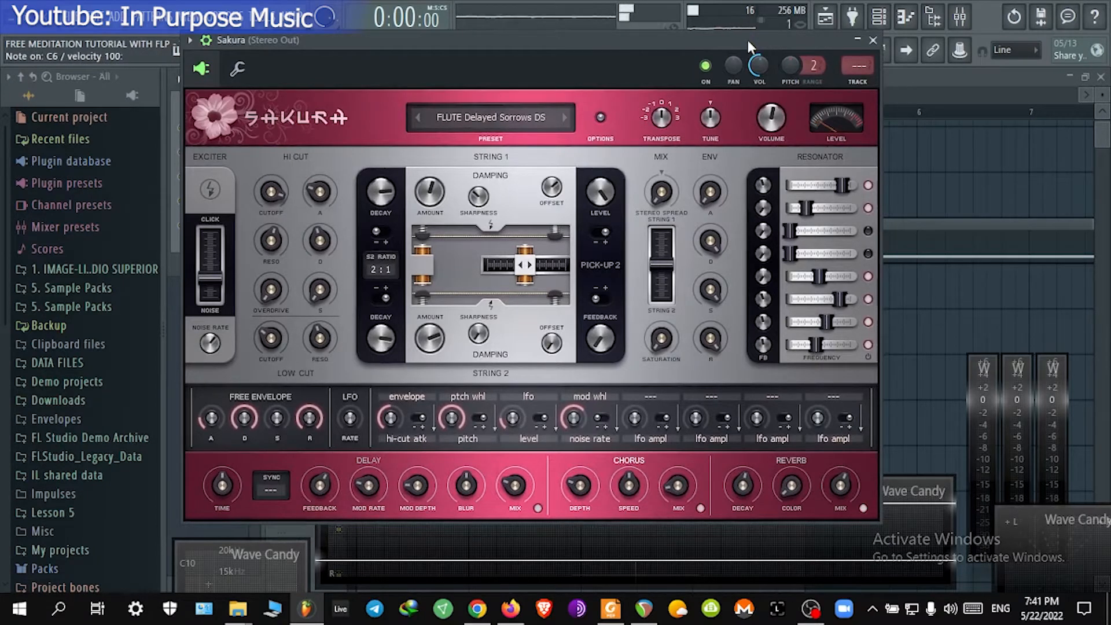
key(n)
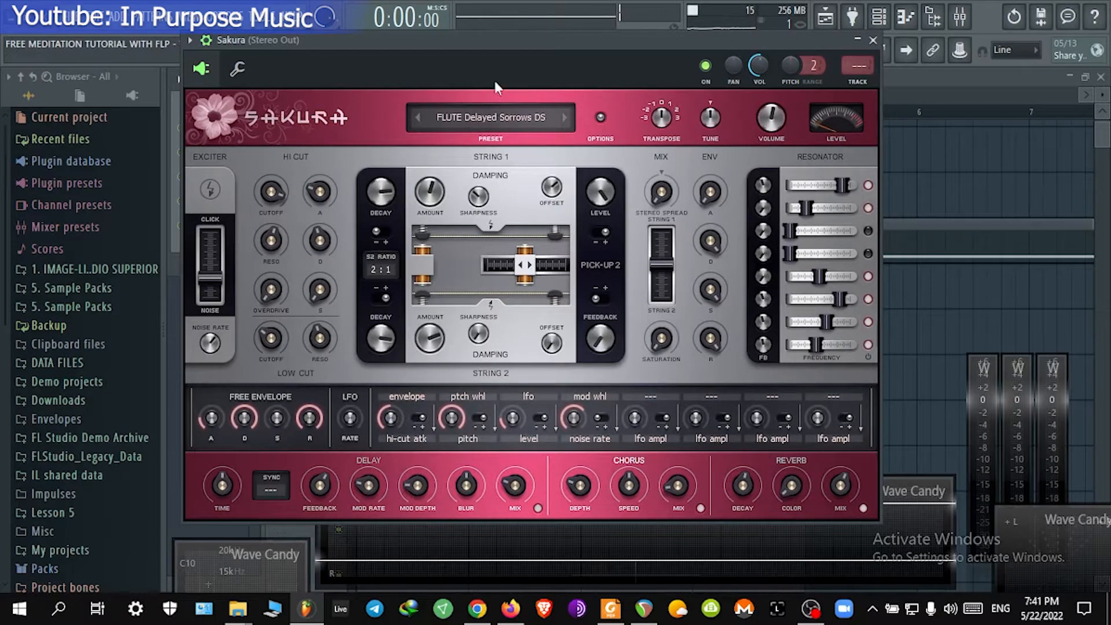
drag(470, 54, 437, 61)
key(space)
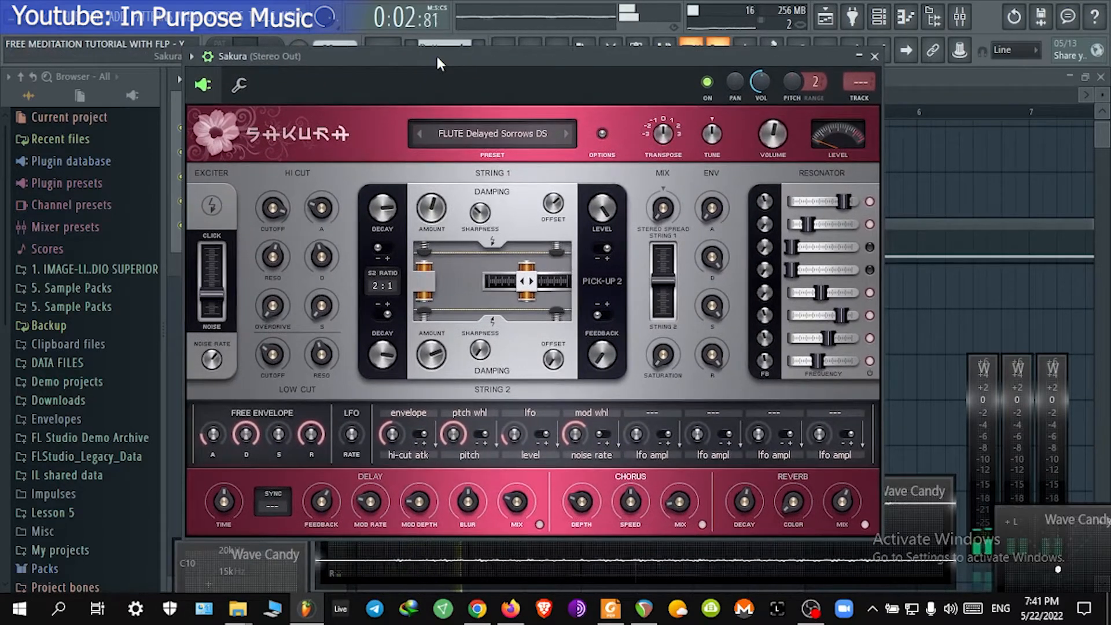
Step: Raise the free envelope sustain, set the delay time to about 51%, and adjust the free envelope attack
drag(276, 437, 276, 324)
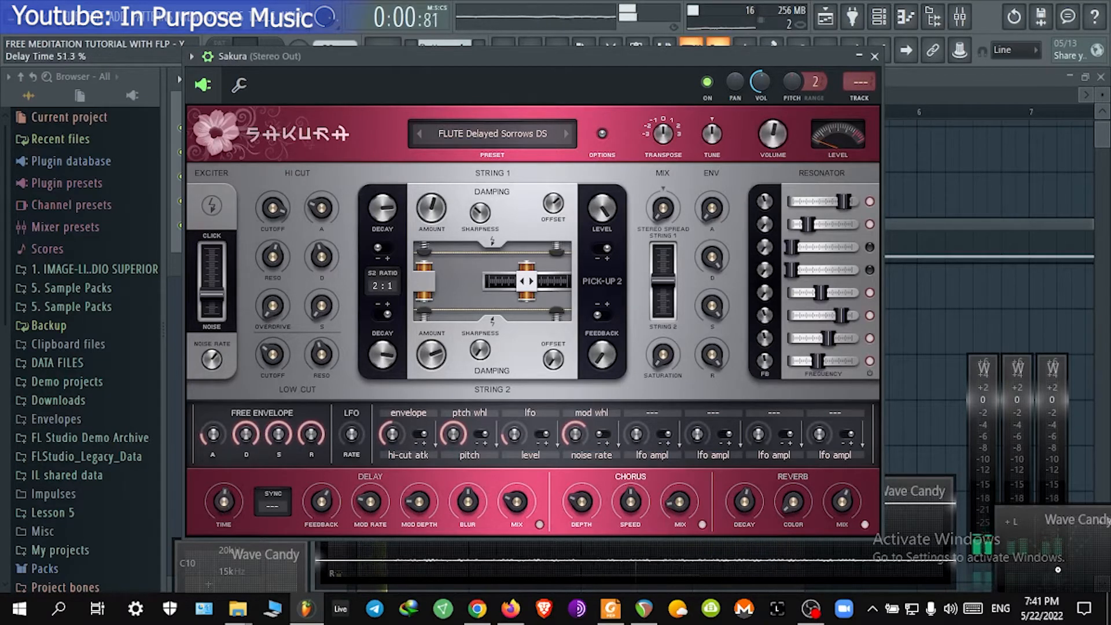
drag(223, 502, 224, 510)
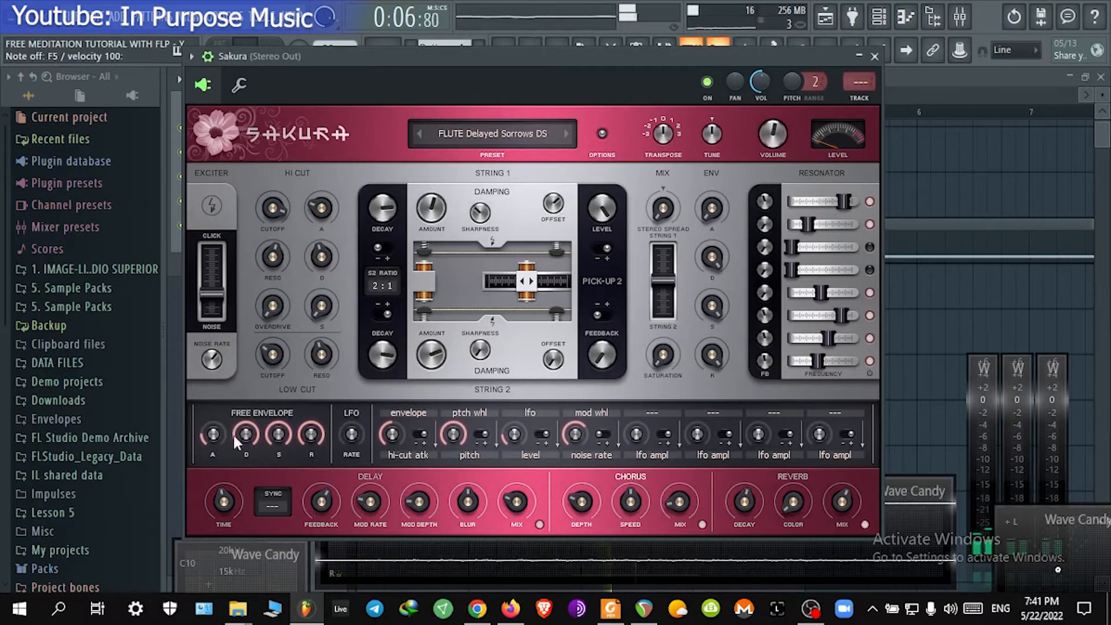
drag(212, 441, 202, 550)
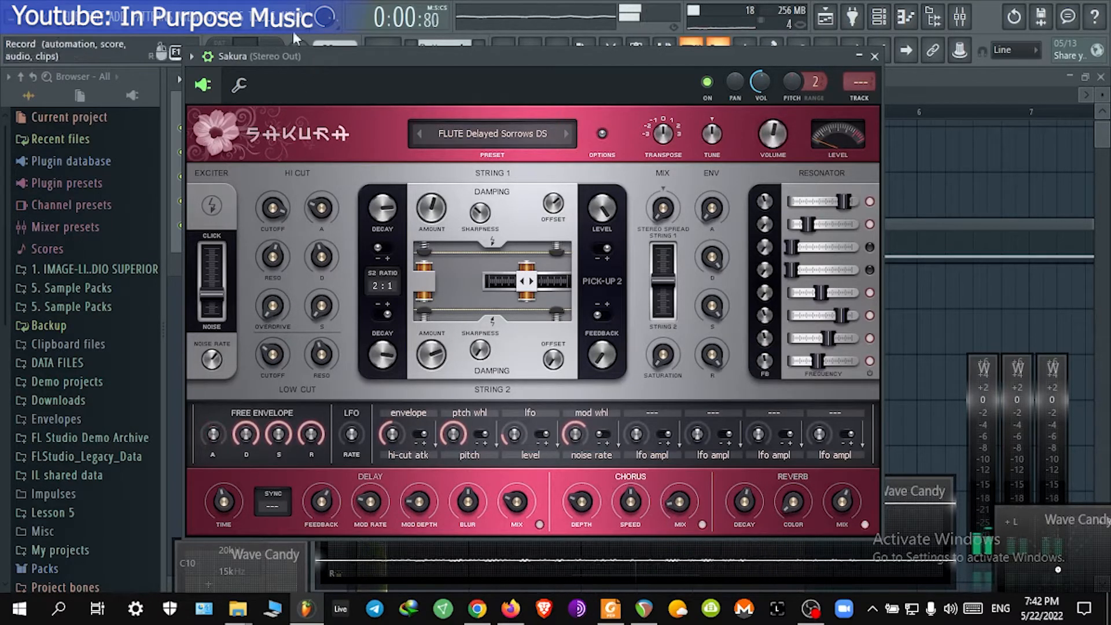
drag(213, 436, 246, 438)
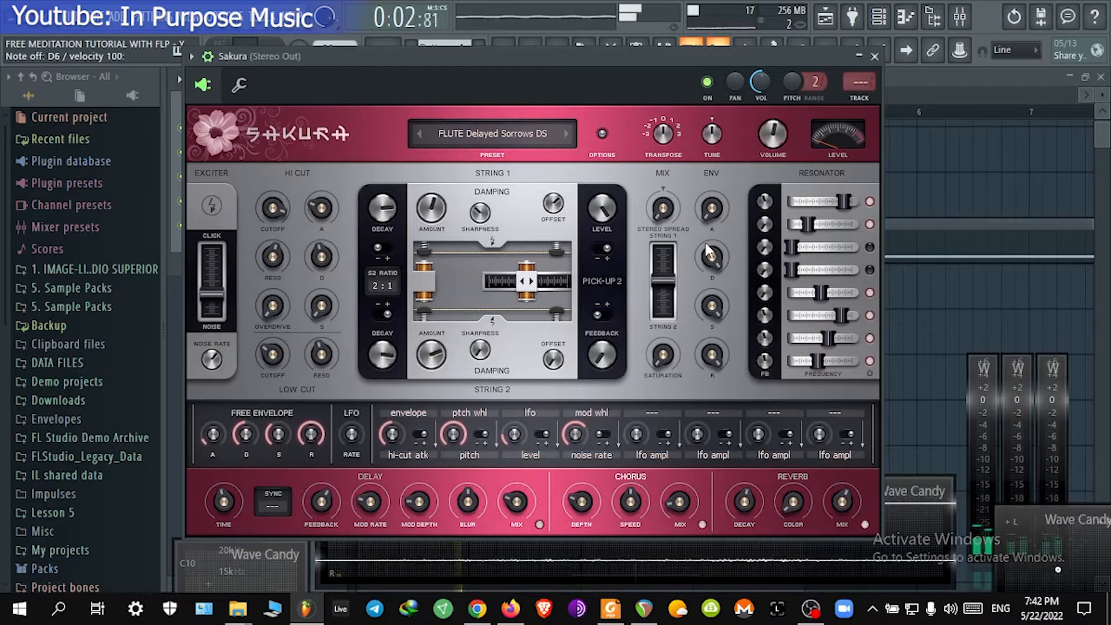
Step: Adjust the amplitude envelope's attack and decay knobs on the Sakura flute
drag(715, 210, 700, 62)
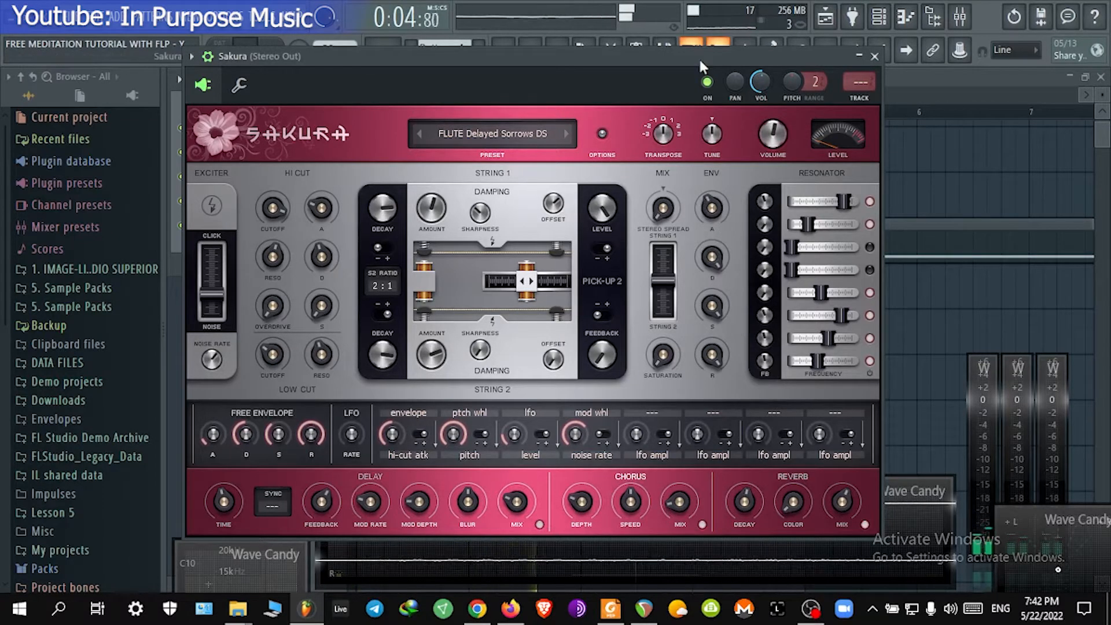
drag(712, 207, 712, 229)
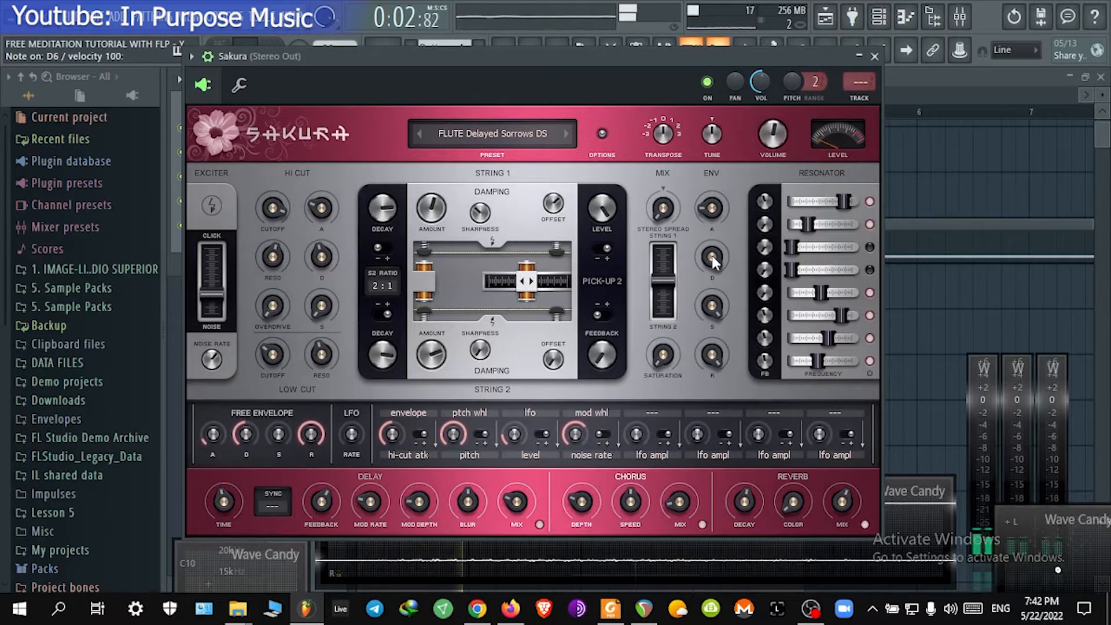
drag(711, 255, 711, 240)
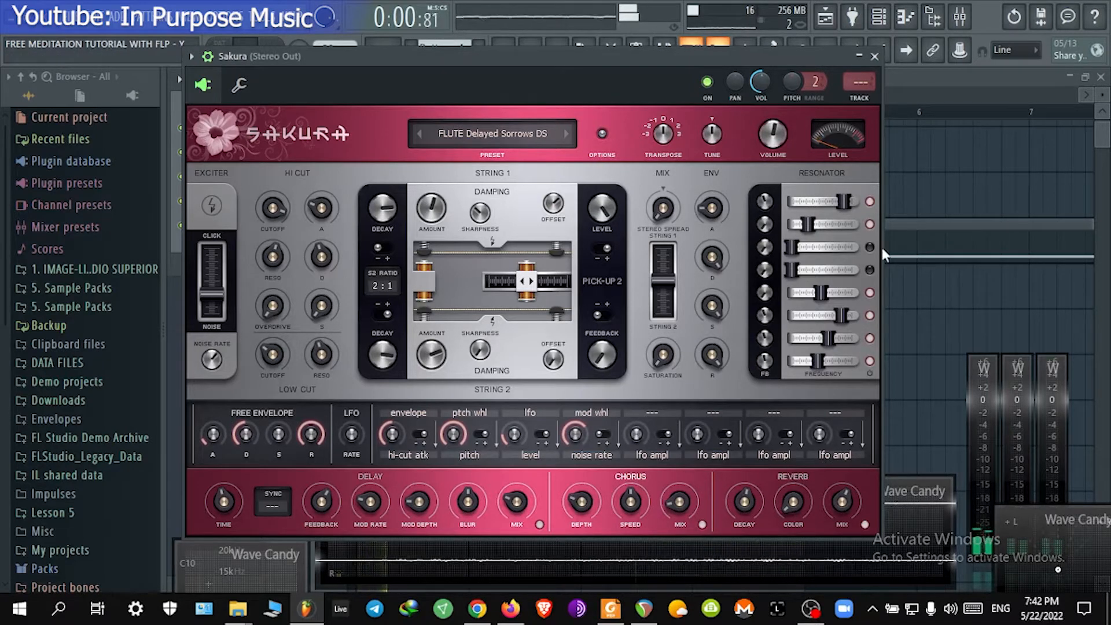
Step: Close the Sakura window, open the mixer, and rename mixer tracks 36 and 37 together as ATMOSPHERE
click(875, 57)
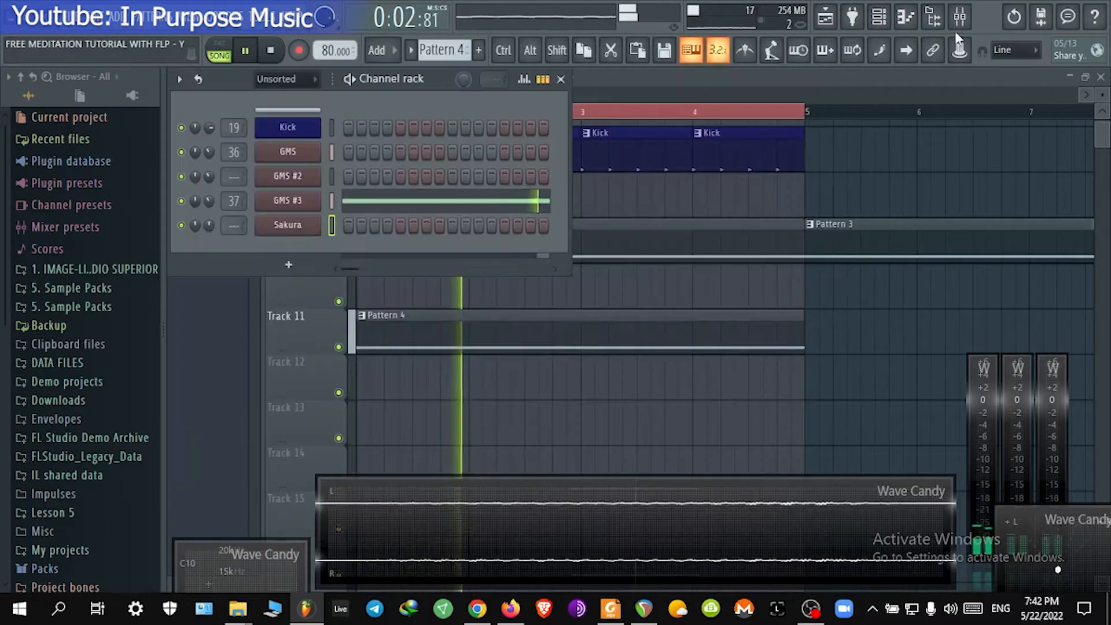
click(959, 20)
click(449, 253)
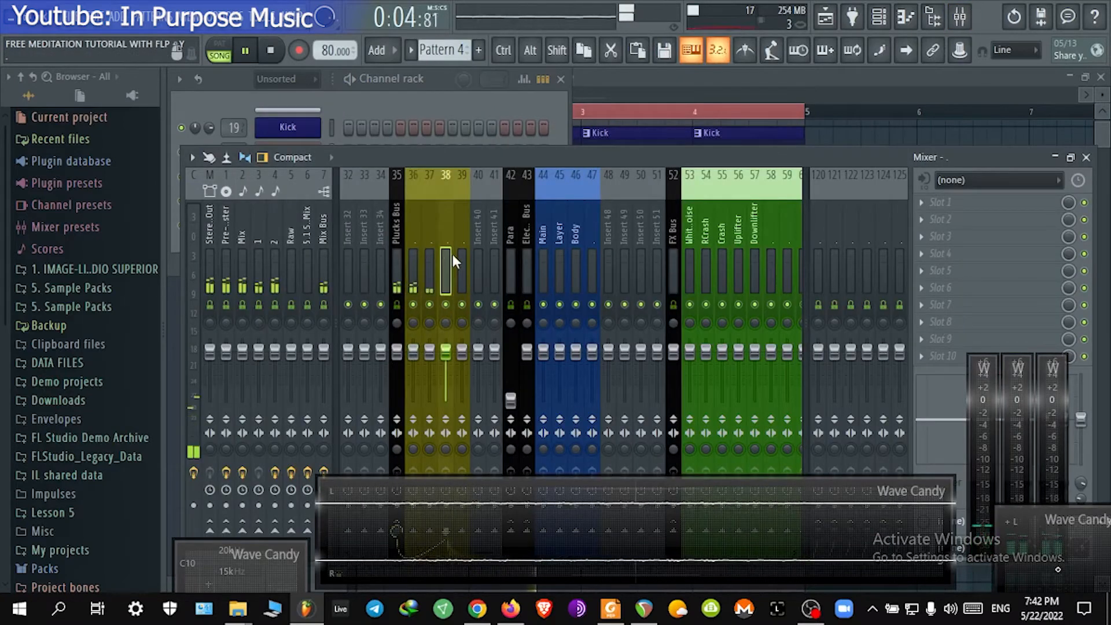
drag(432, 252, 411, 255)
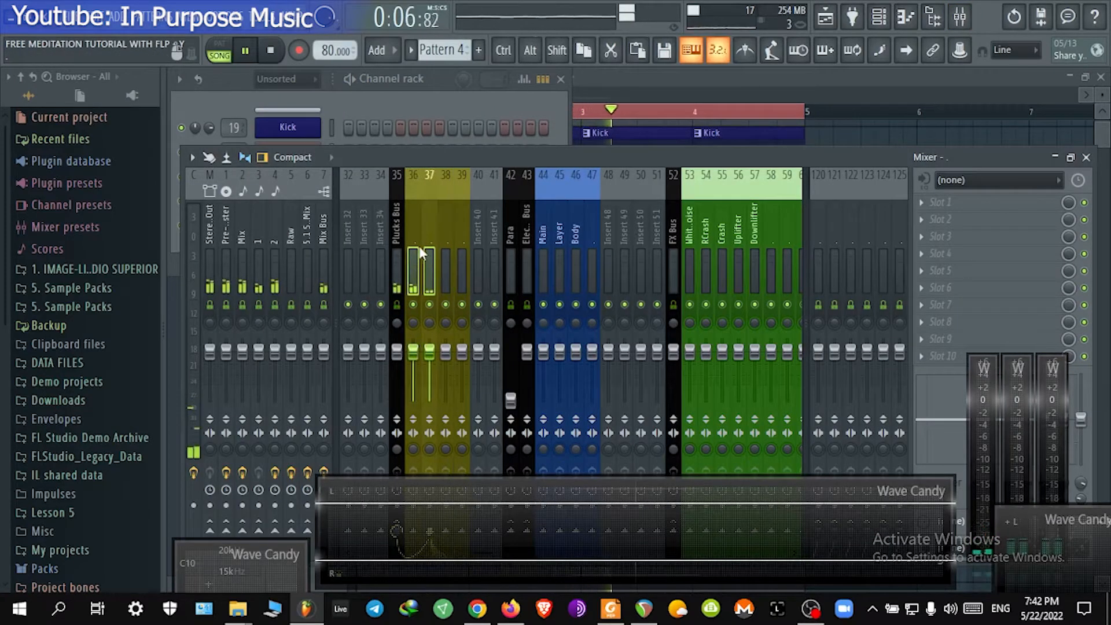
right_click(416, 224)
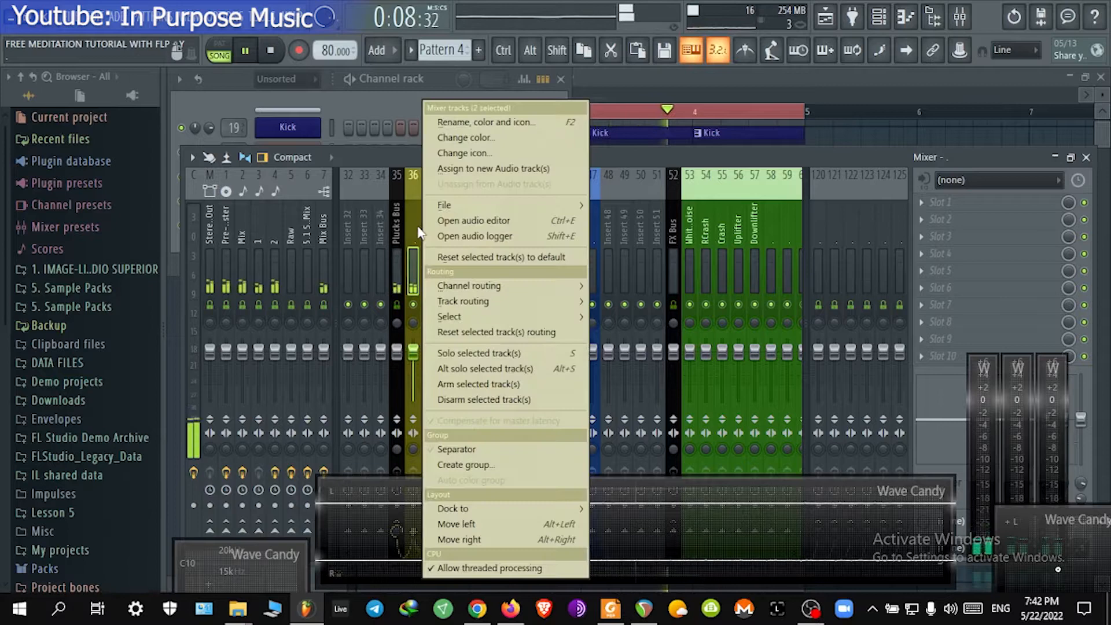
click(475, 123)
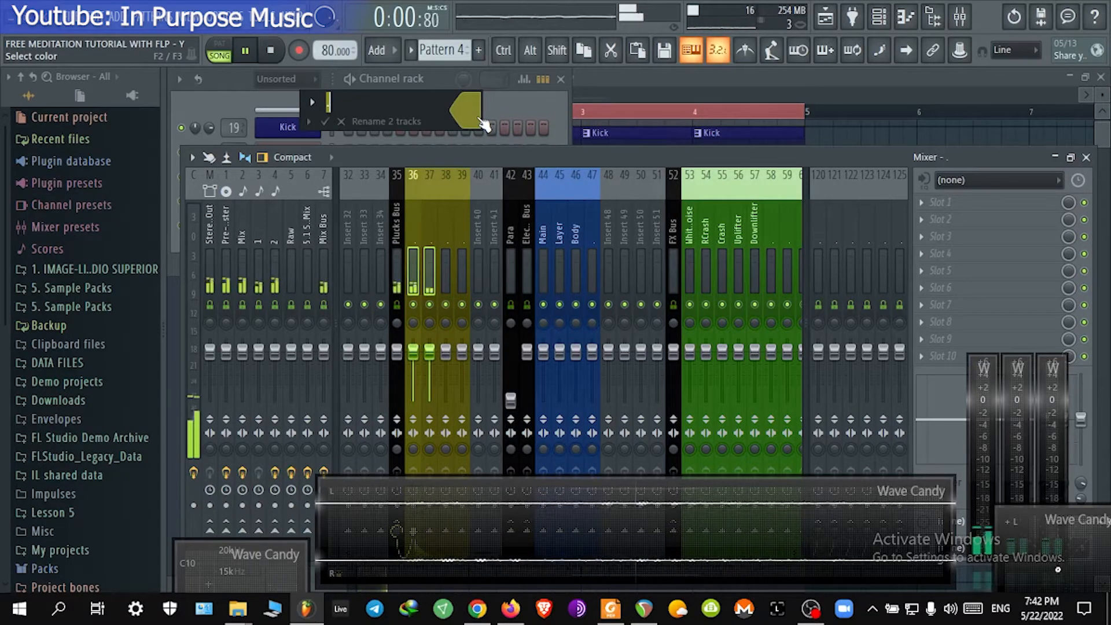
text(ATMOSPHERE)
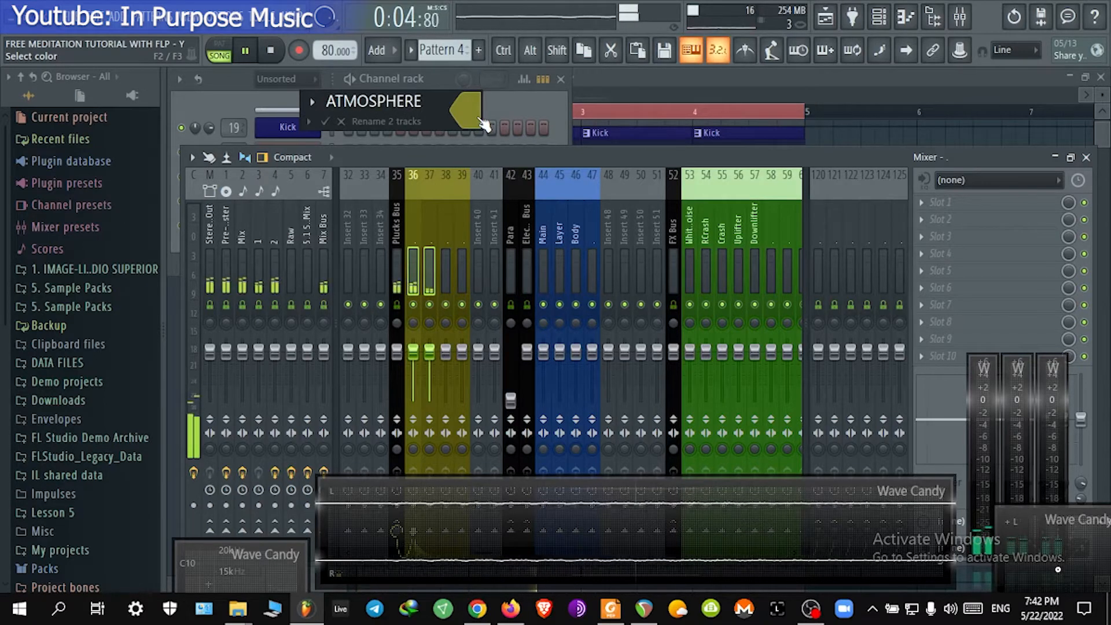
key(Return)
Step: Rename mixer insert 38 as FLUTE
click(443, 207)
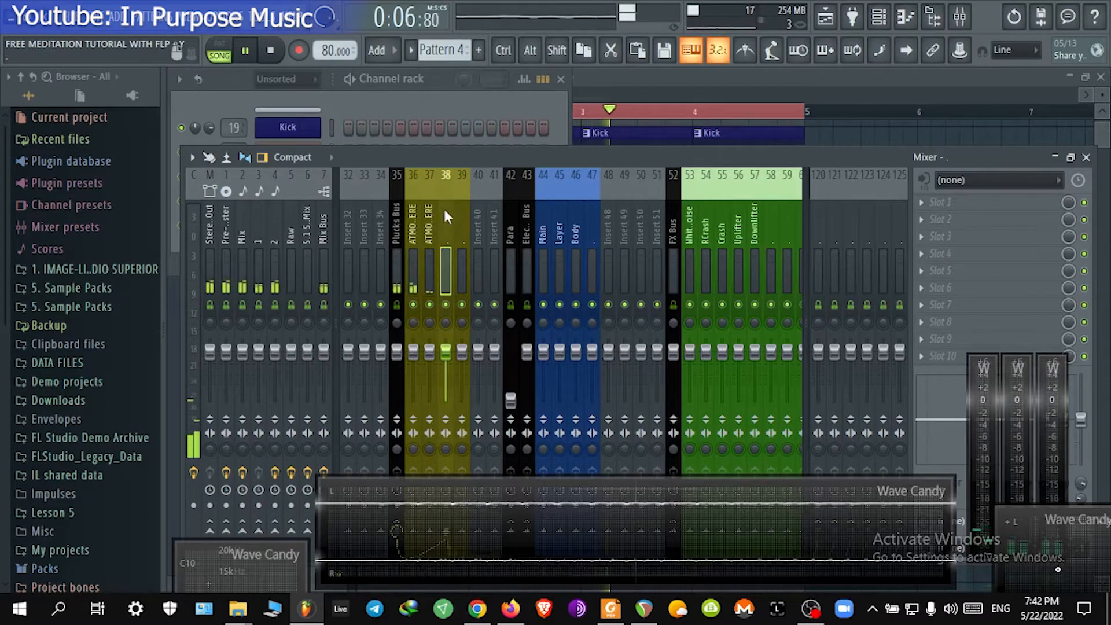
right_click(439, 213)
click(514, 115)
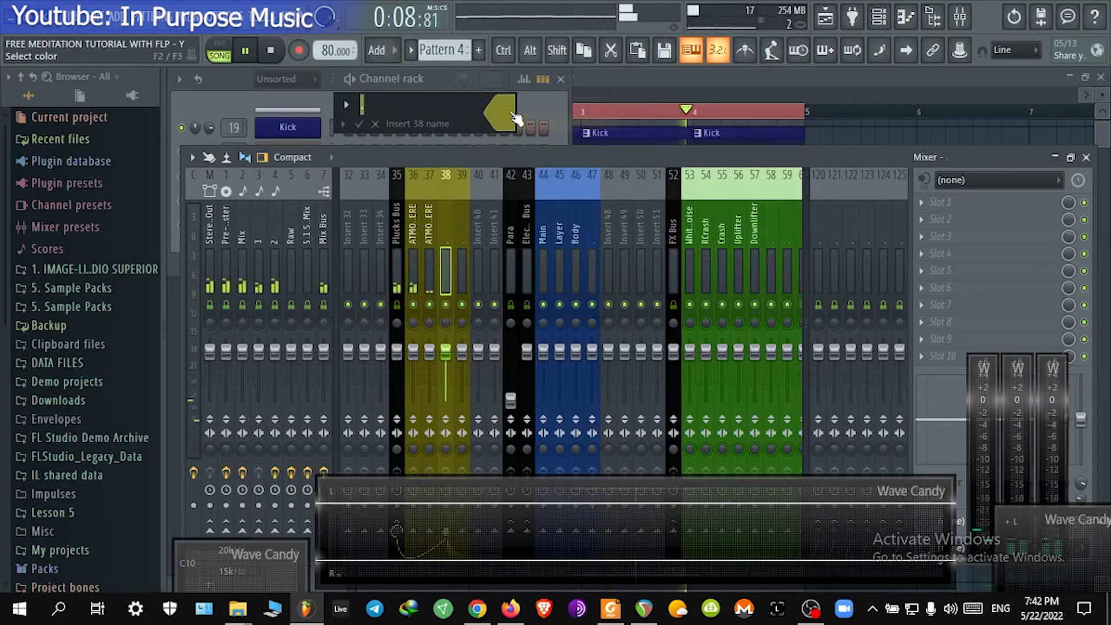
text(FLUTE)
key(Return)
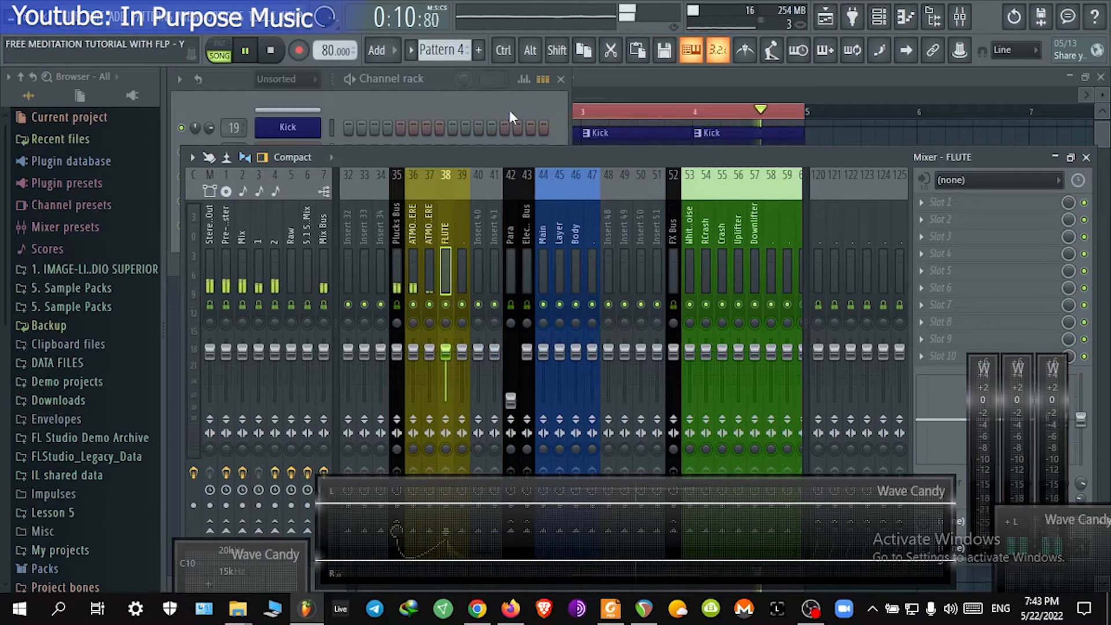
Step: Lower the FLUTE mixer track's volume fader to about -2.9 dB
right_click(448, 243)
mouse_move(510, 286)
click(686, 286)
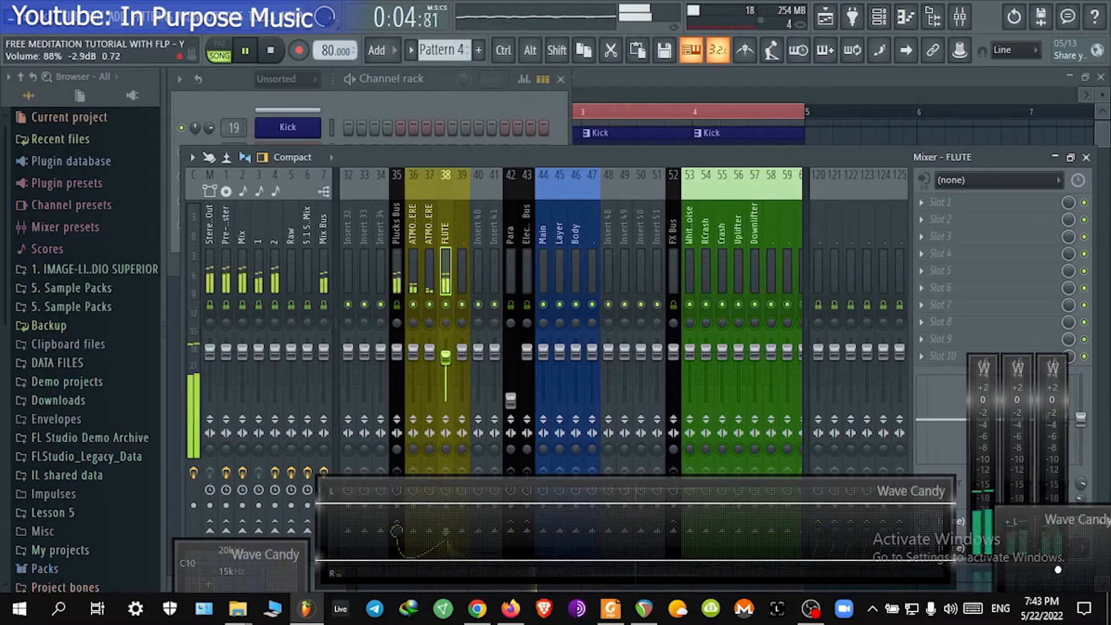
drag(445, 352, 446, 357)
Step: Add Fruity Reeverb 2 to the first effect slot of the FLUTE track and reposition its window
click(941, 202)
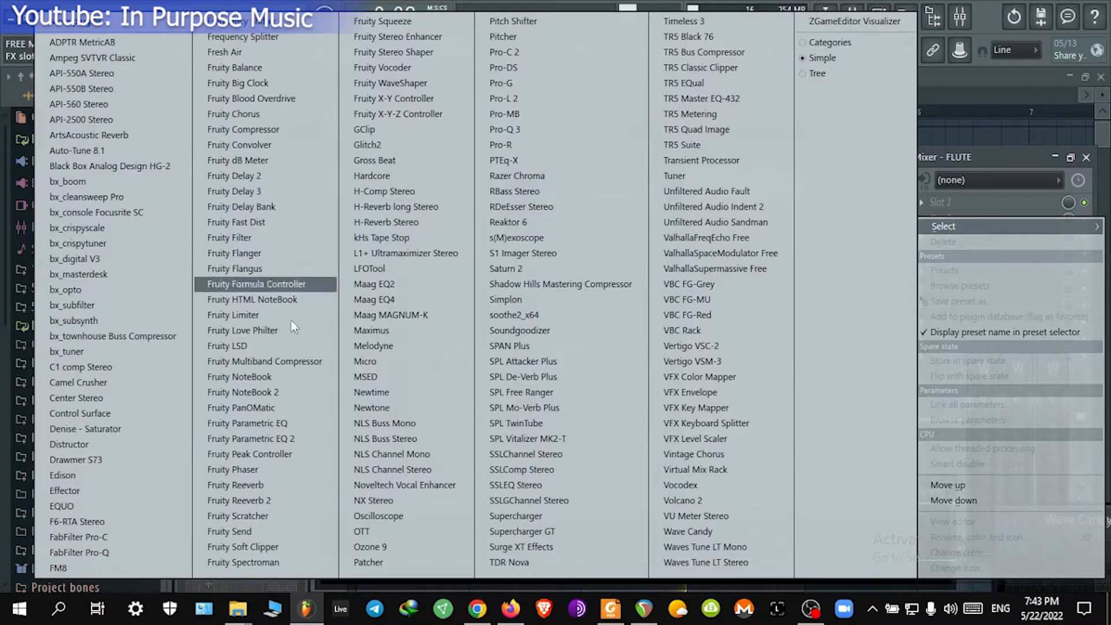
click(277, 484)
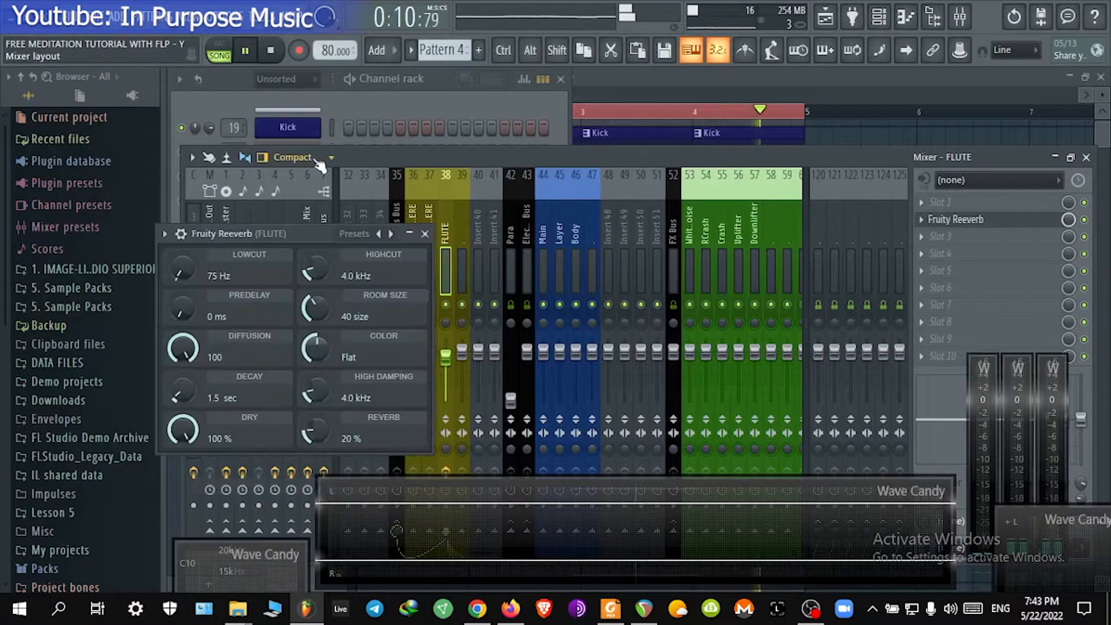
drag(290, 228, 623, 101)
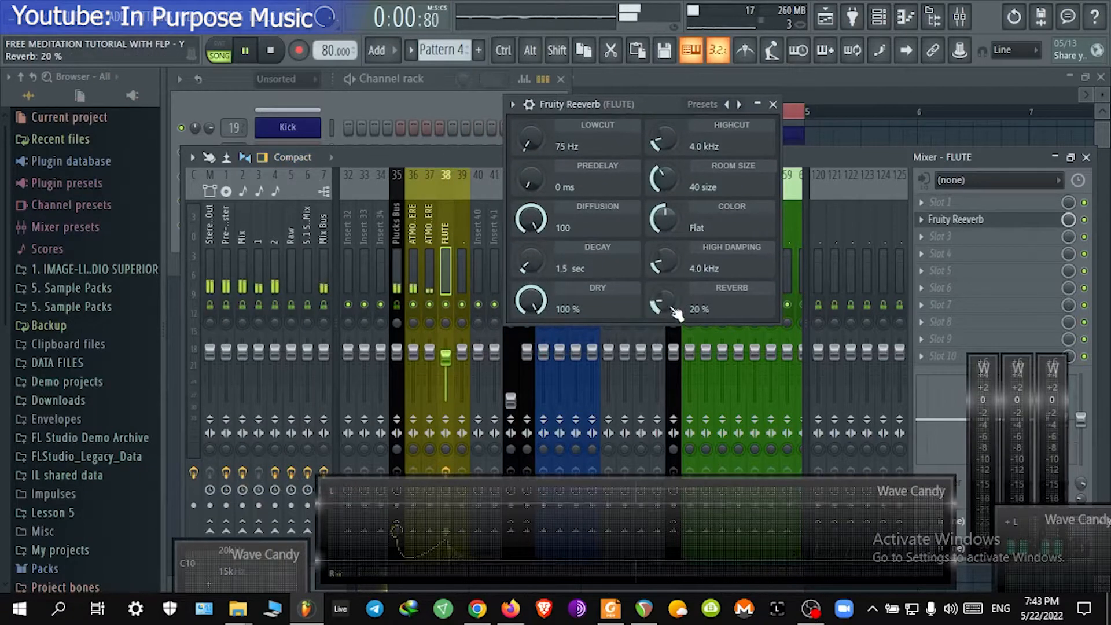
Step: Set the reverb's low cut to 215 Hz, room size 51, predelay 32 ms, decay 15.5 sec, reverb level 48%, and close it
drag(560, 145, 560, 136)
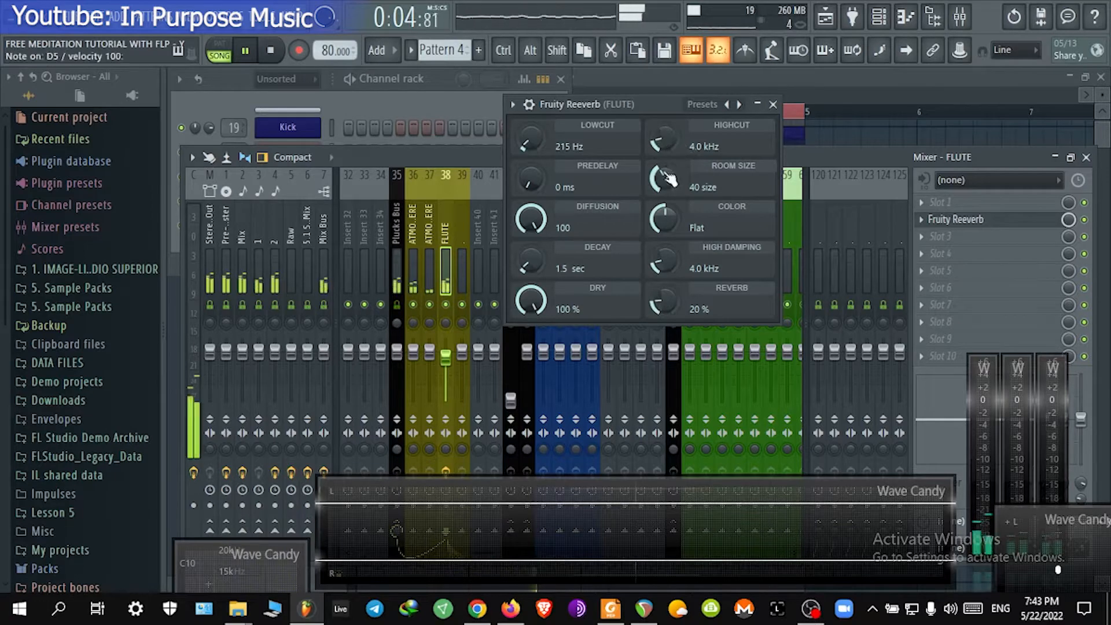
drag(668, 178, 668, 171)
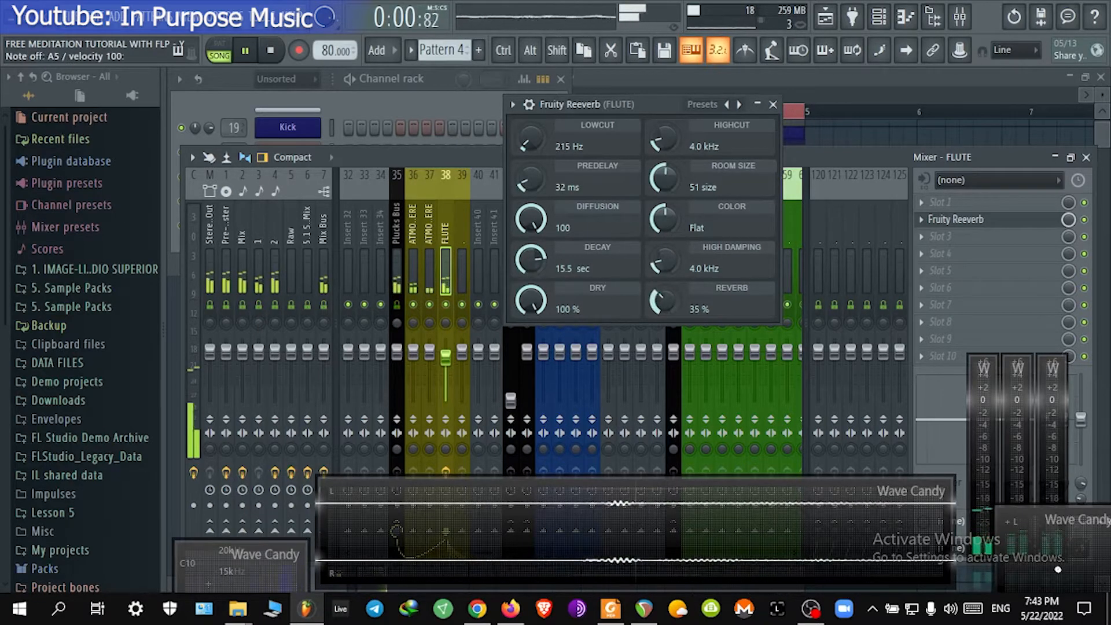
drag(664, 301, 664, 297)
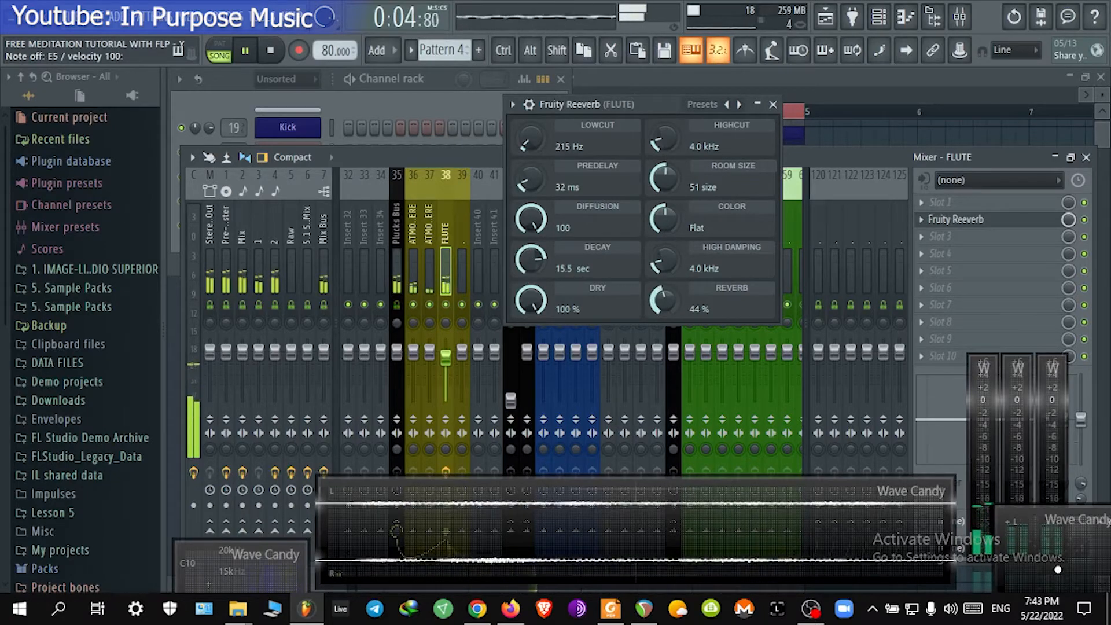
drag(665, 297, 664, 294)
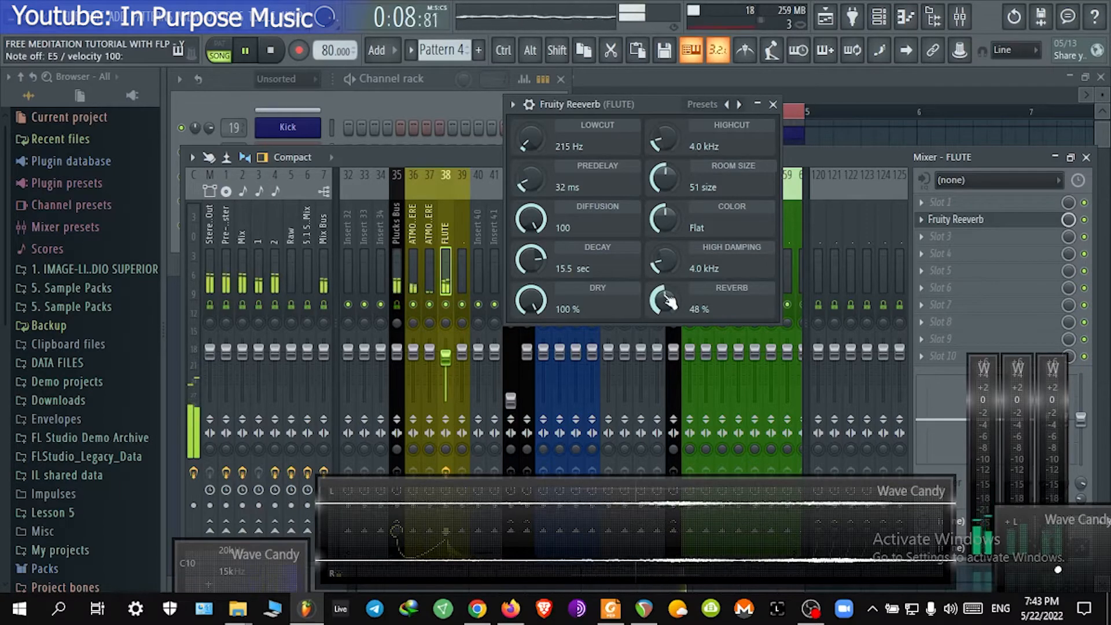
click(773, 104)
Step: Add Fruity Parametric EQ 2 to the FLUTE track's second effect slot and reposition its window
click(981, 237)
mouse_move(961, 227)
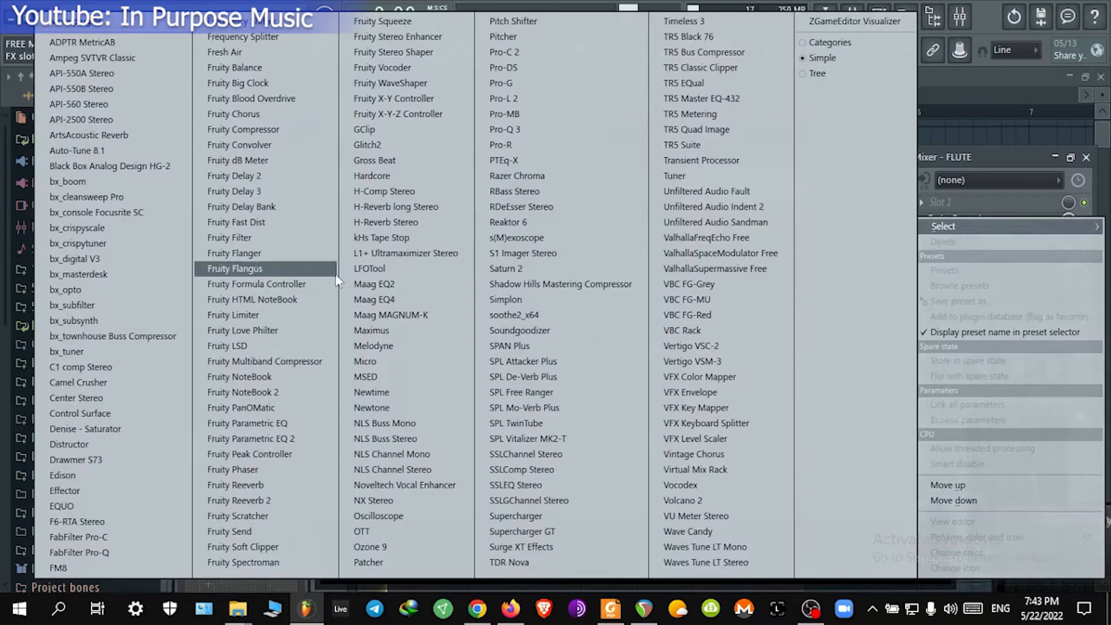
click(253, 439)
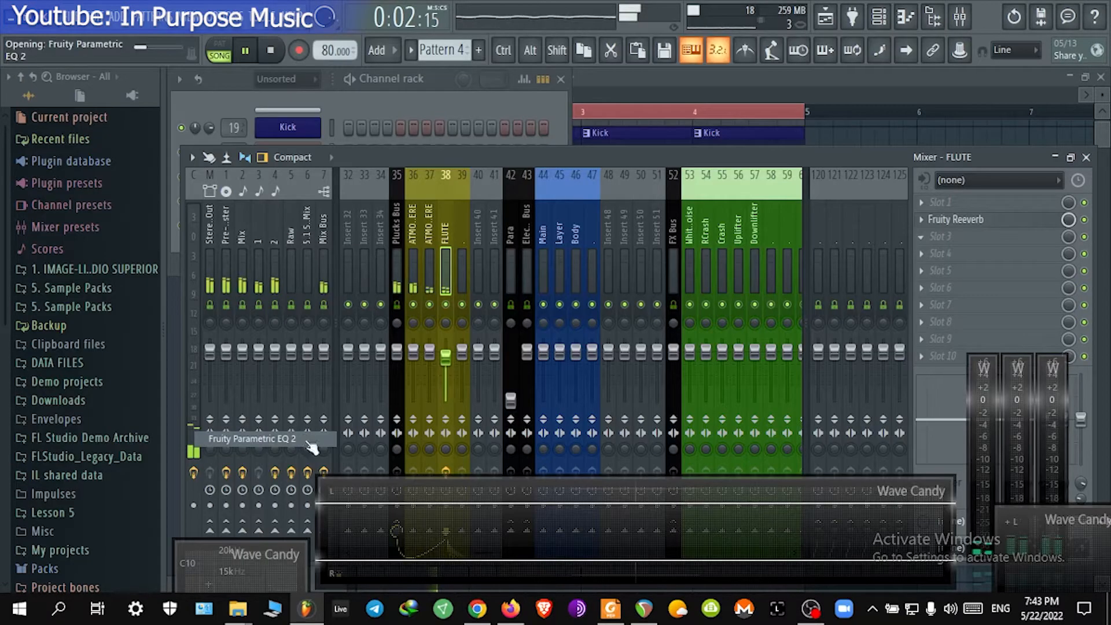
drag(356, 85, 553, 91)
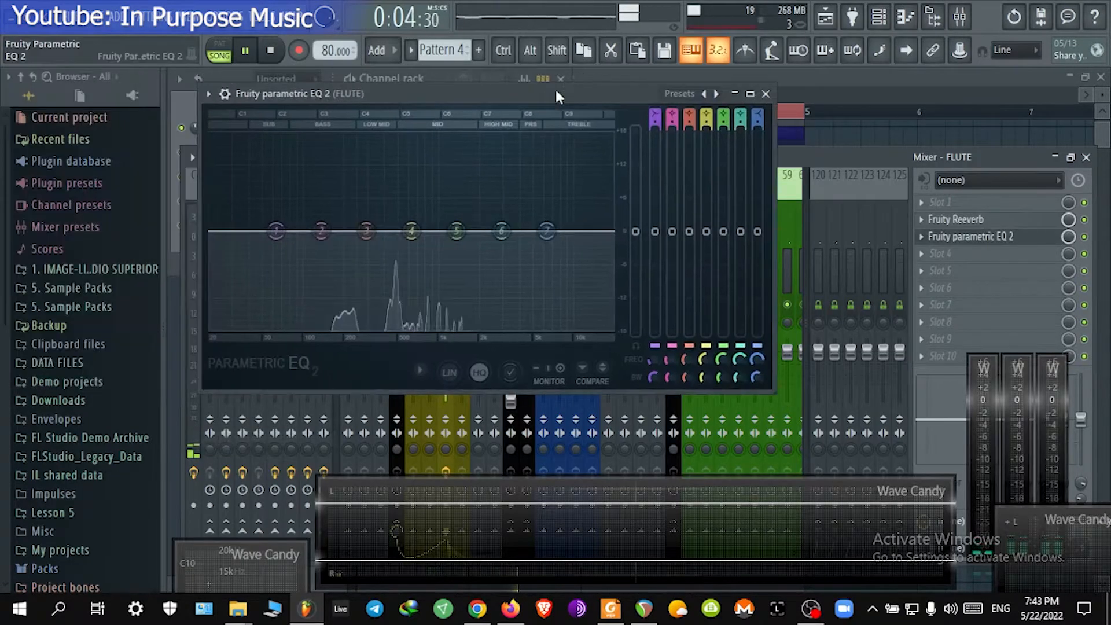
Step: Change EQ band 1 to a high pass filter, raise its cutoff frequency, and close the EQ
click(673, 92)
click(675, 92)
right_click(276, 232)
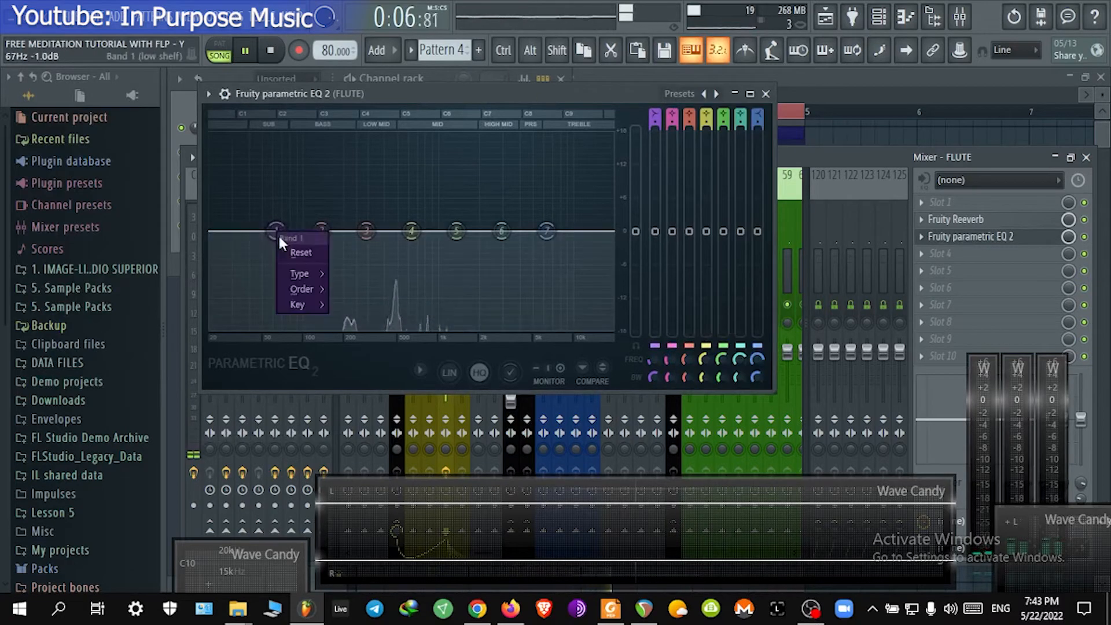
mouse_move(311, 288)
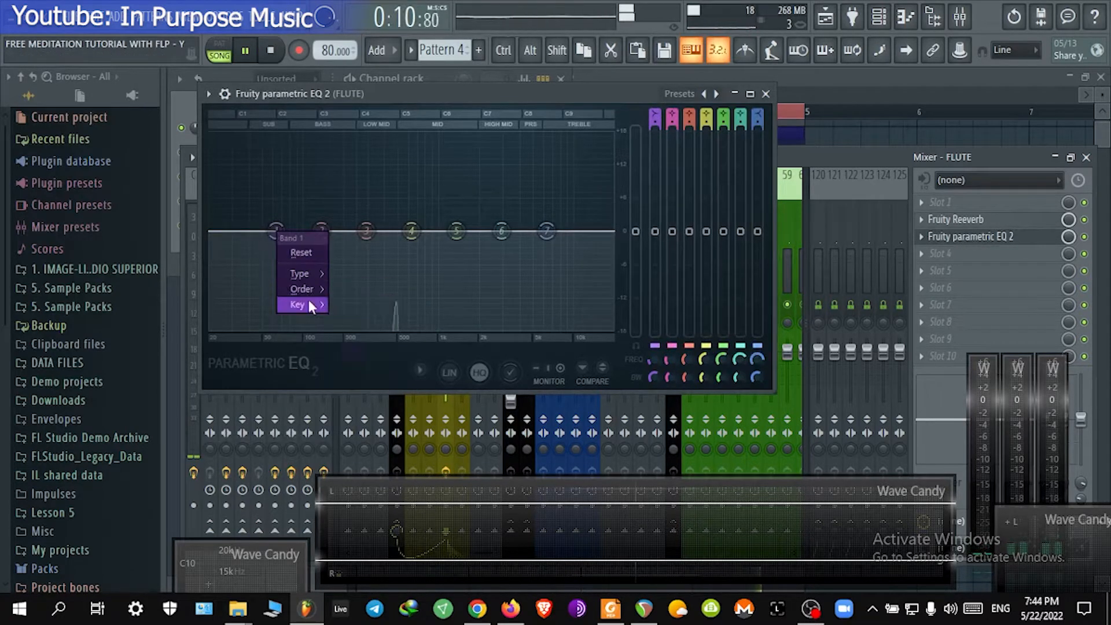
mouse_move(311, 306)
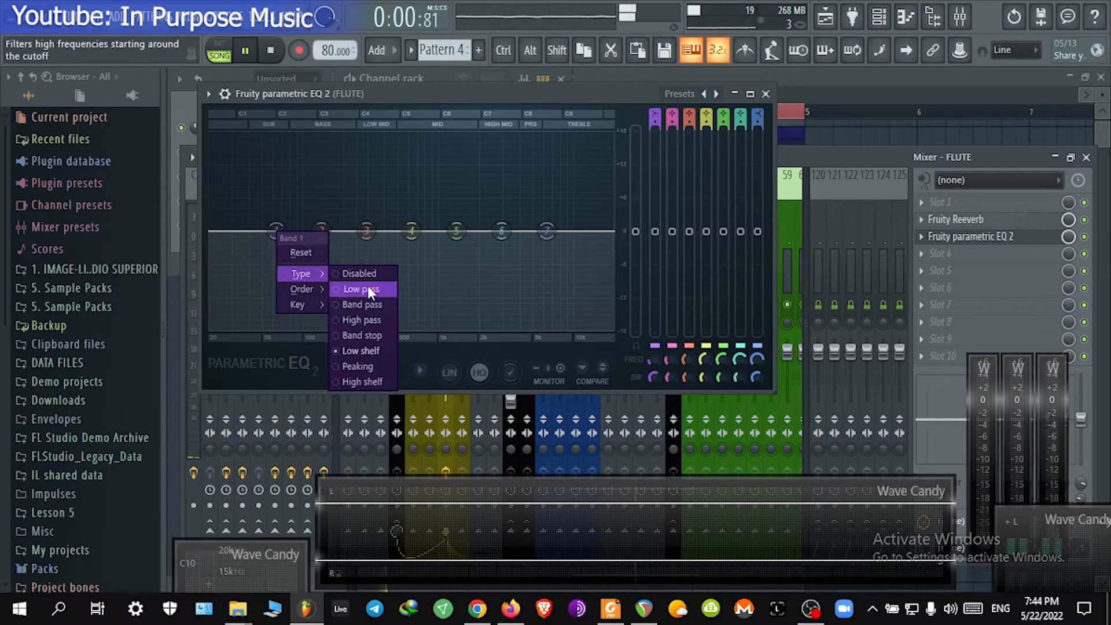
click(374, 319)
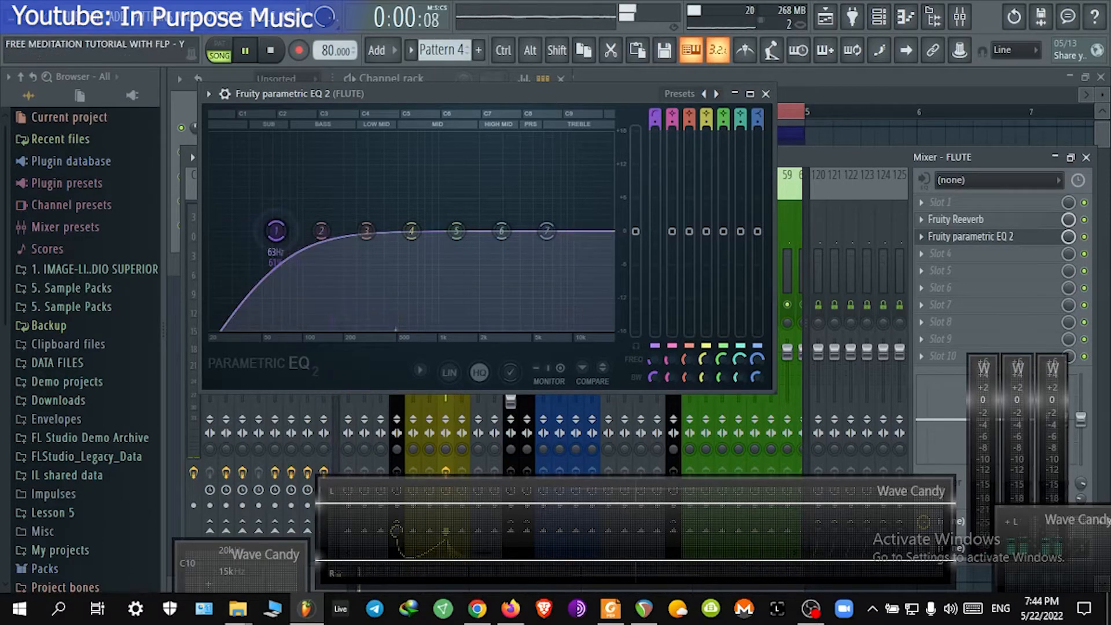
drag(275, 230, 359, 230)
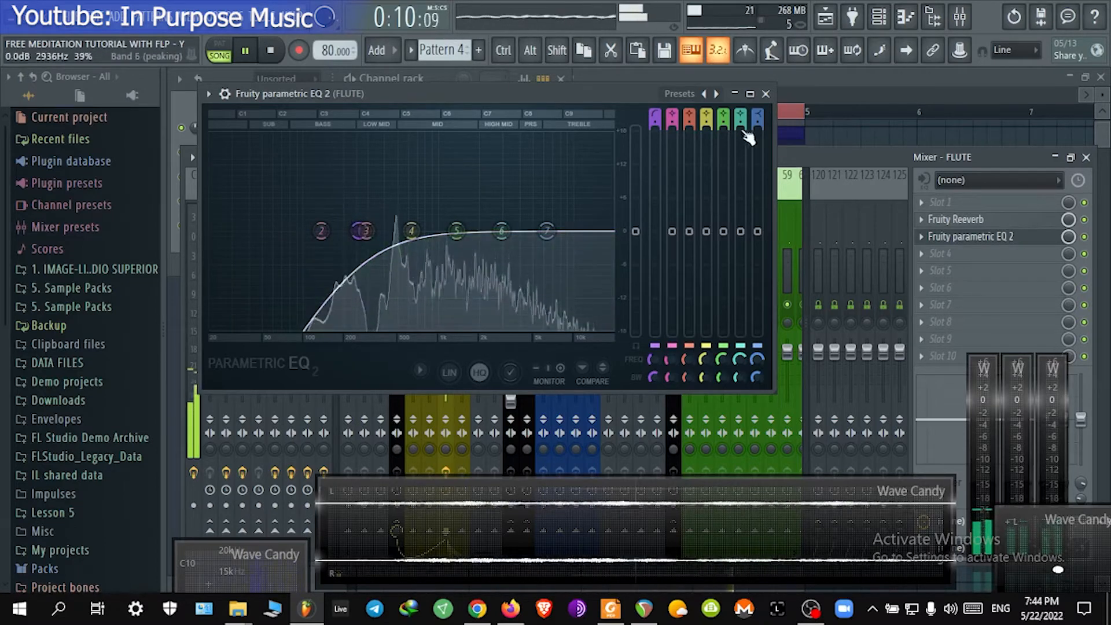
click(766, 94)
Step: Close the mixer and stop playback
click(987, 253)
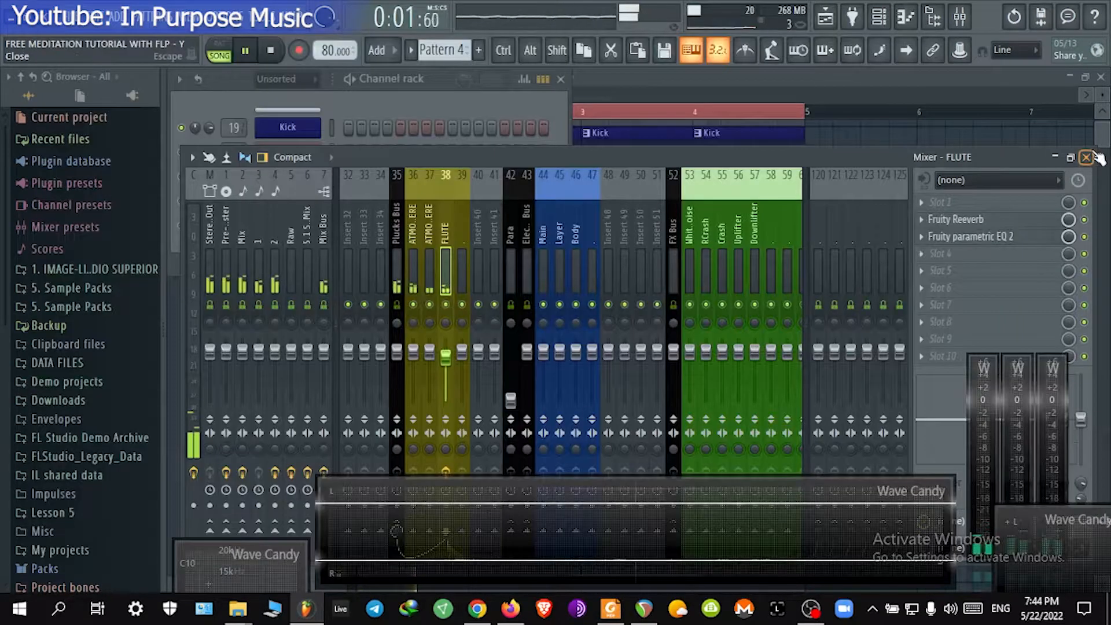
key(F9)
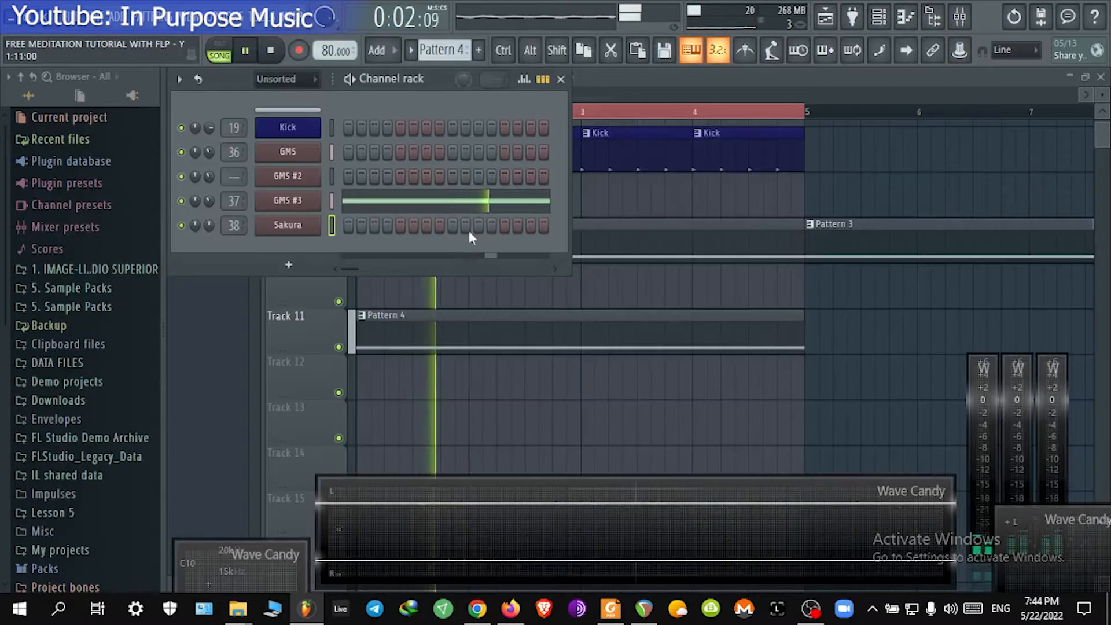
key(space)
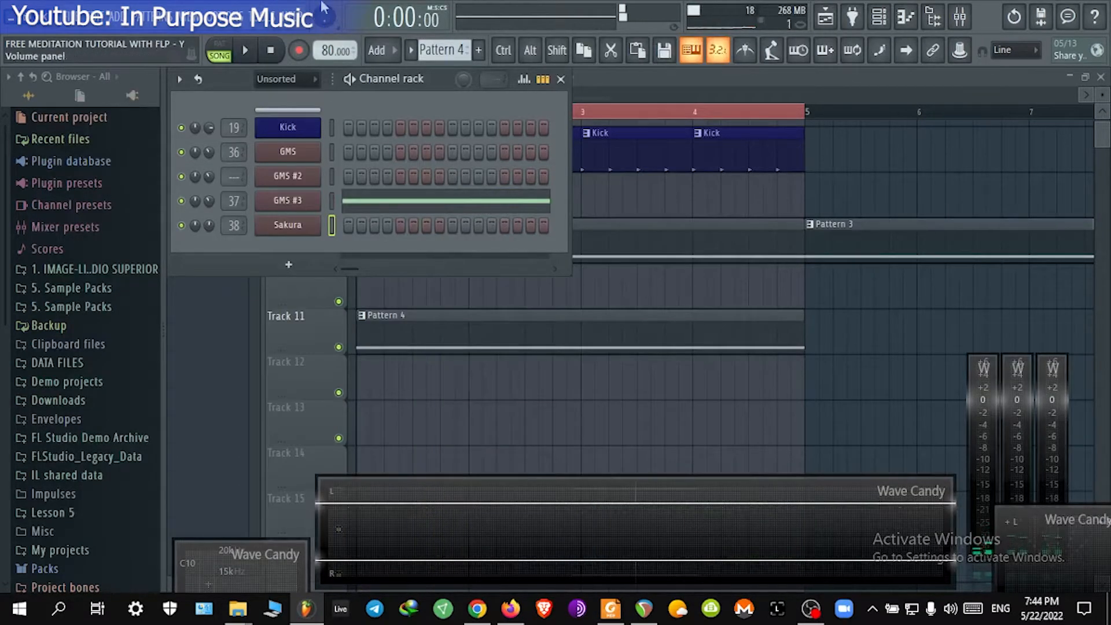
Step: Create a new empty Pattern 5 and place it on Track 13, stretching it to bar 5
click(422, 52)
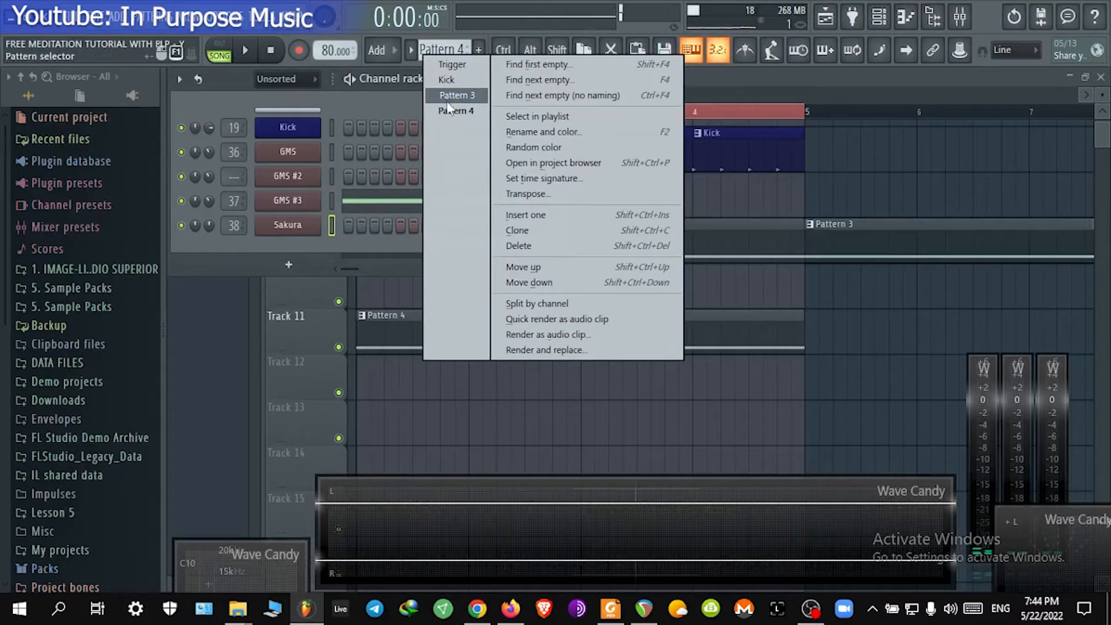
click(561, 95)
click(411, 428)
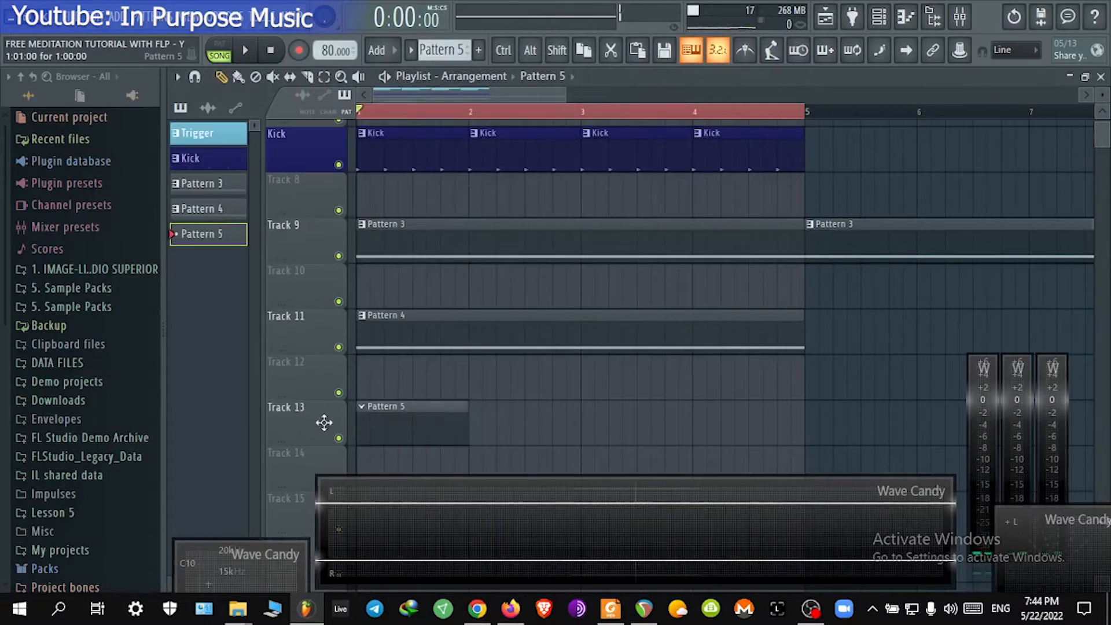
drag(468, 412, 806, 412)
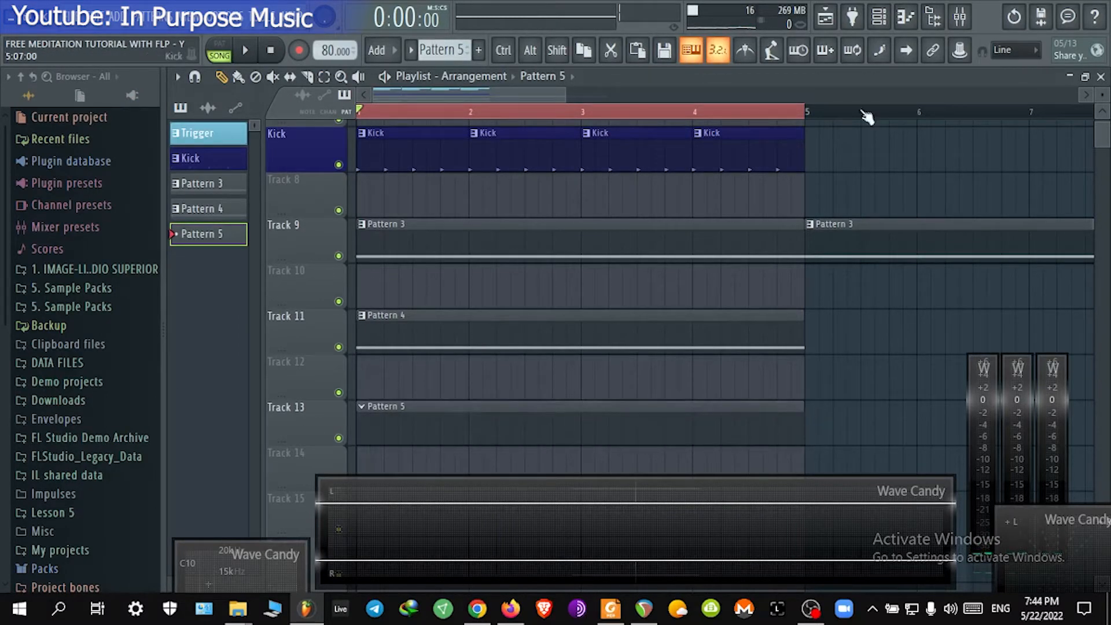
Step: Open the Sakura channel's piano roll and draw a long D6 note spanning bars 1 to 5
click(891, 19)
right_click(297, 224)
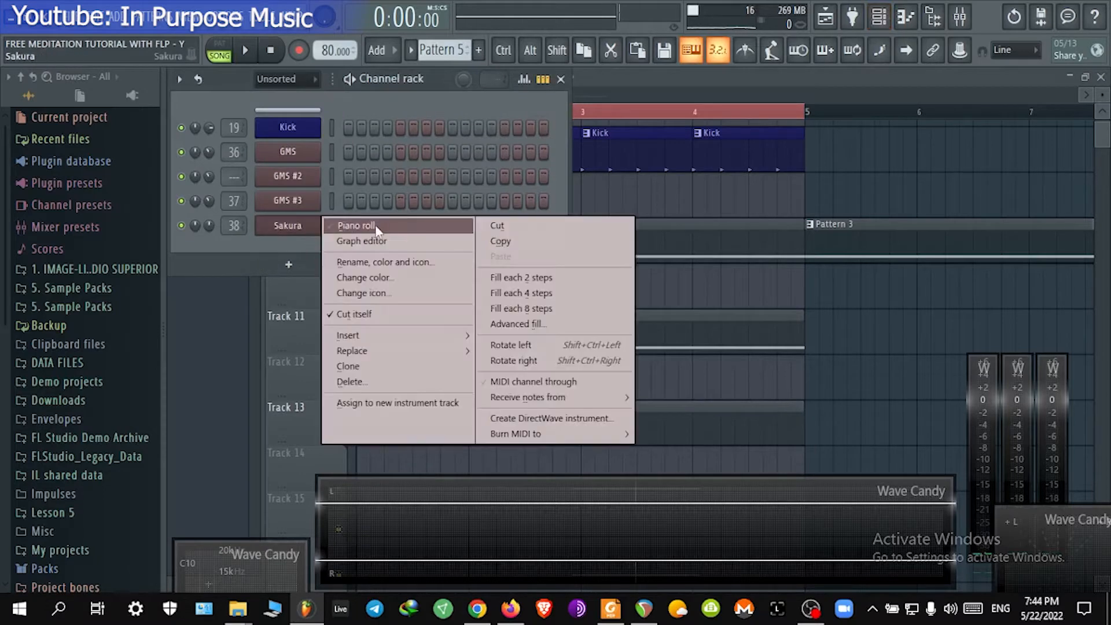
click(348, 221)
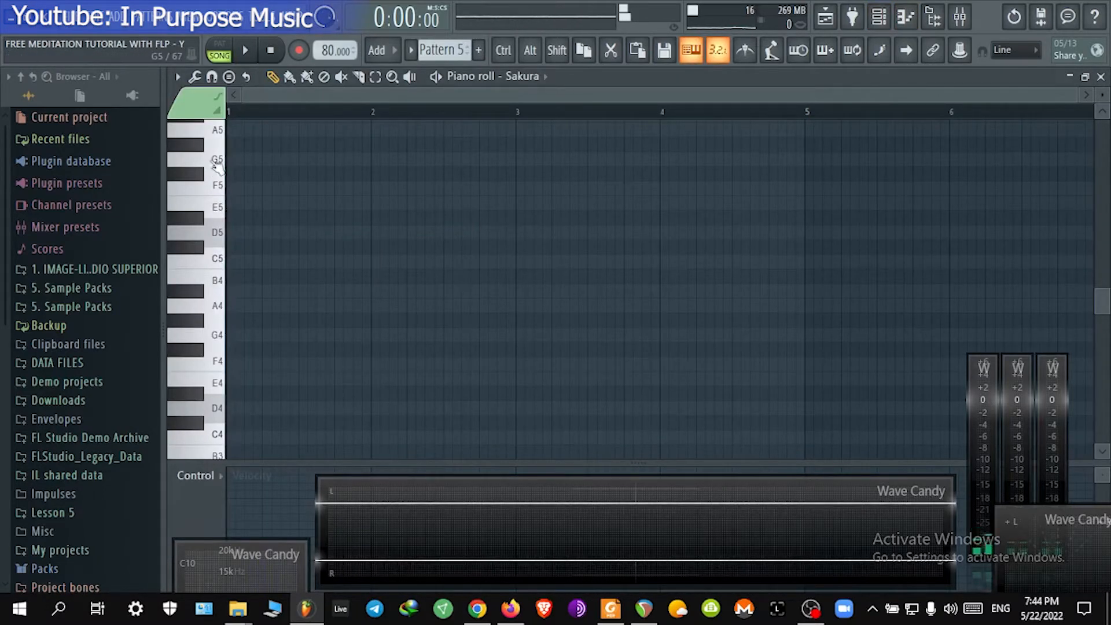
scroll(252, 289, up, 3)
key(space)
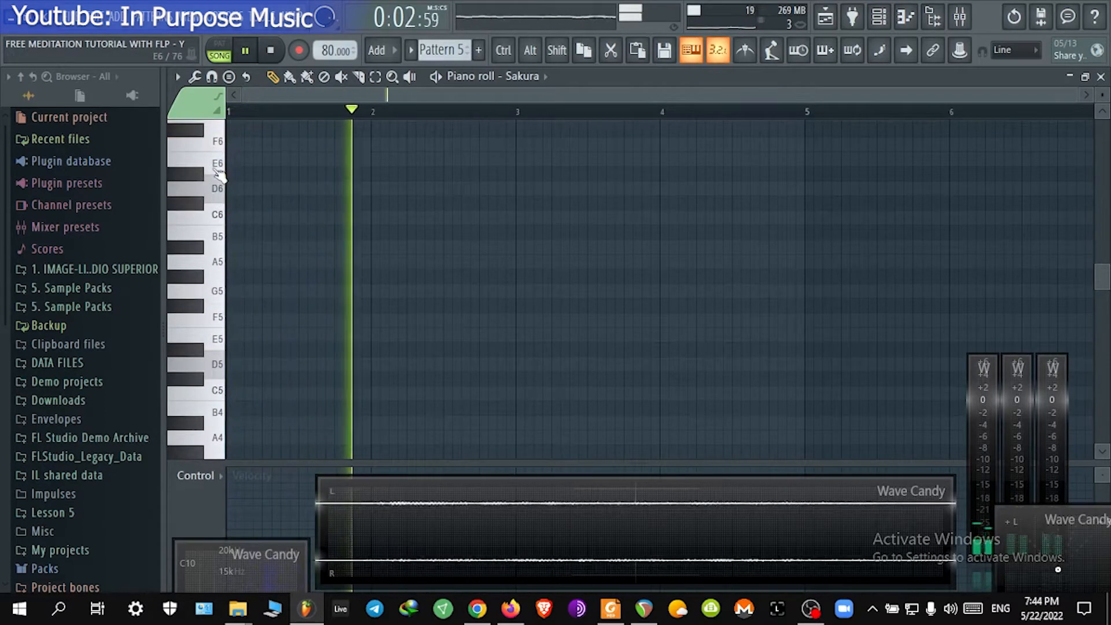
click(249, 189)
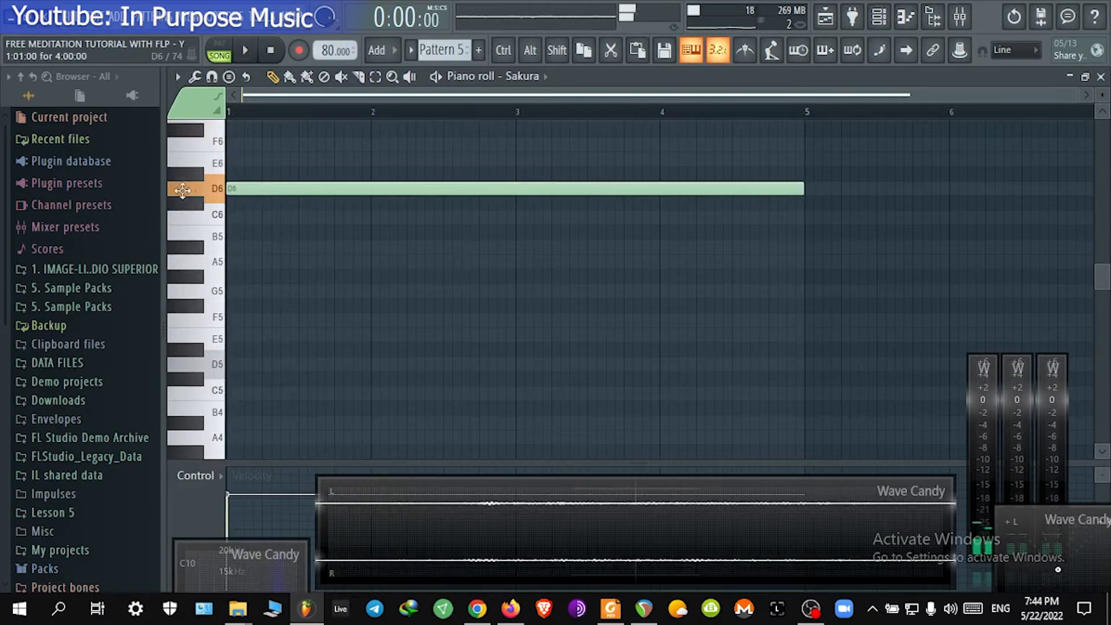
Step: Shorten the D6 note to end at bar 2, then draw an A#5 note at bar 3 followed by an A5 note
drag(803, 184, 372, 189)
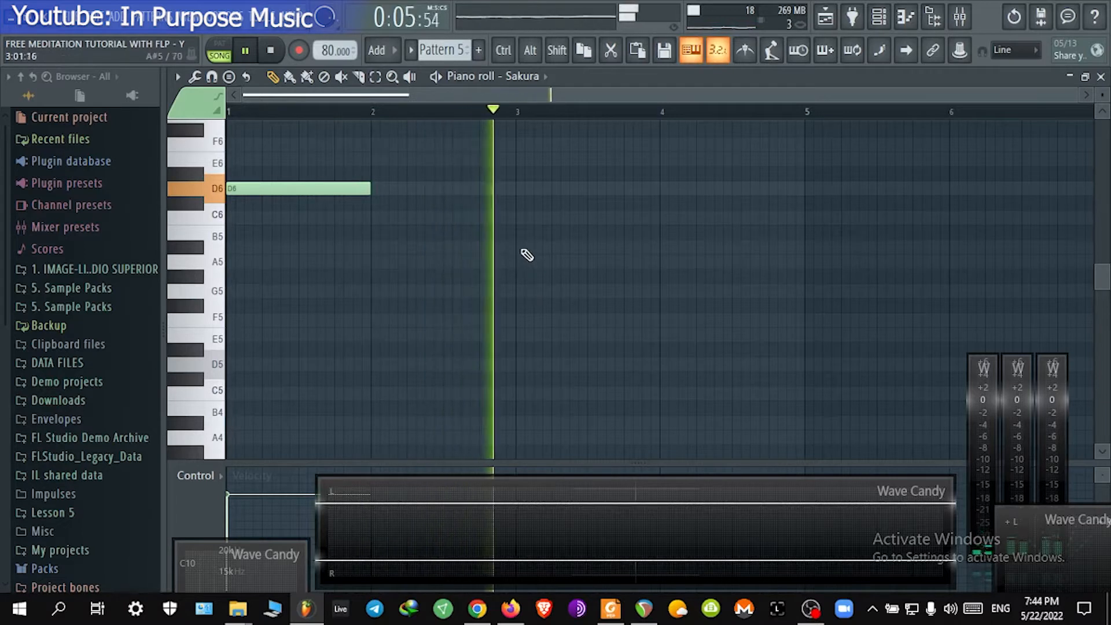
click(523, 249)
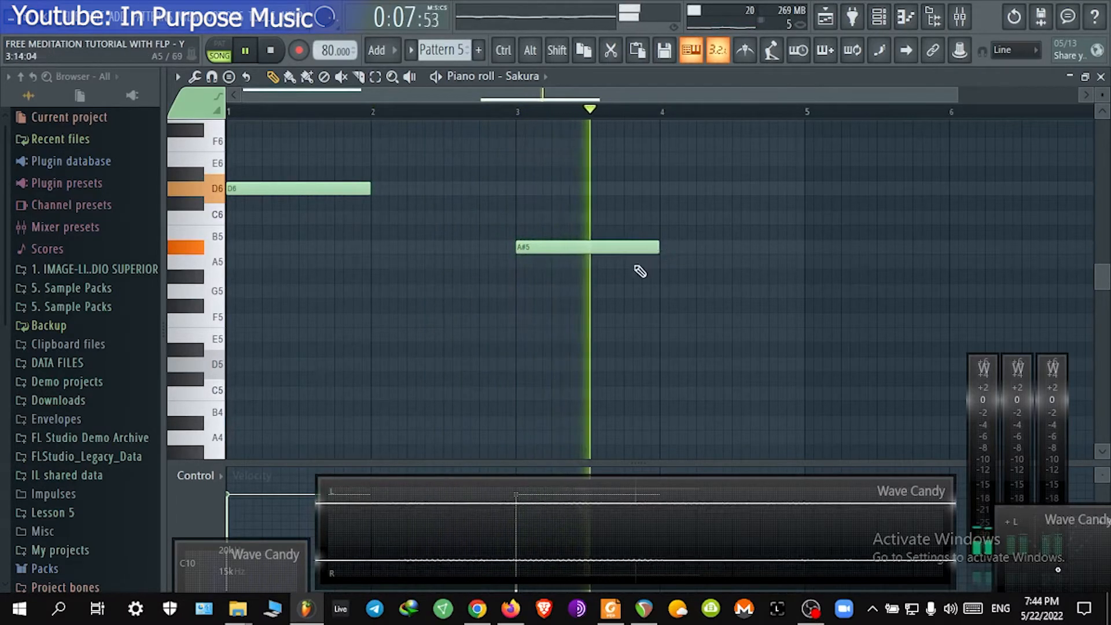
click(658, 259)
drag(659, 247, 623, 243)
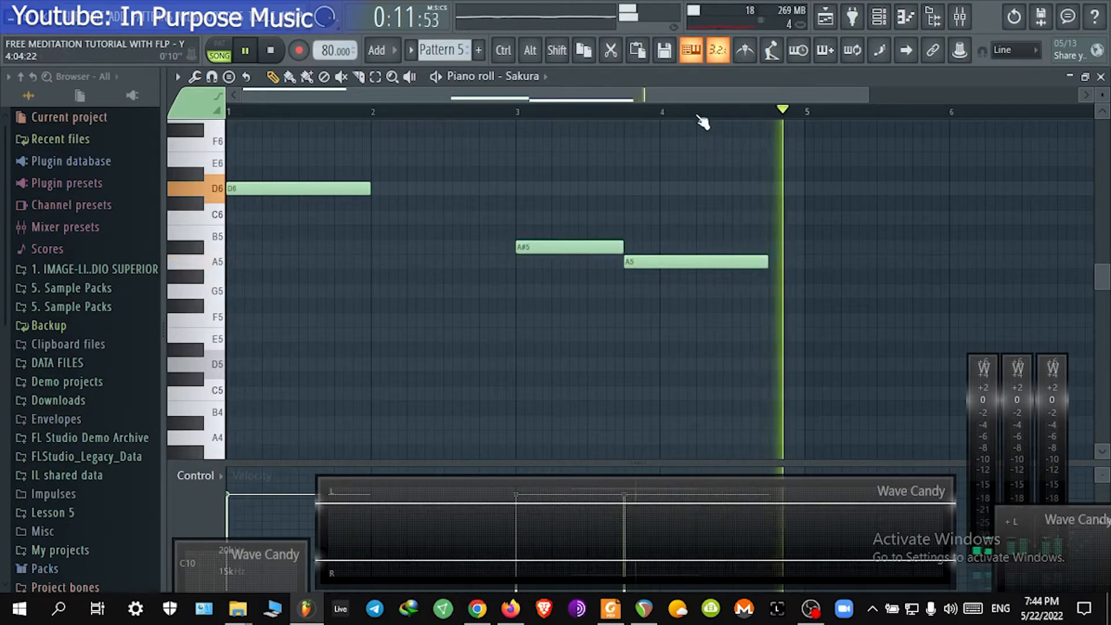
Step: Add an E6 note at bar 2 and a short F6 note right after it
scroll(702, 119, down, 1)
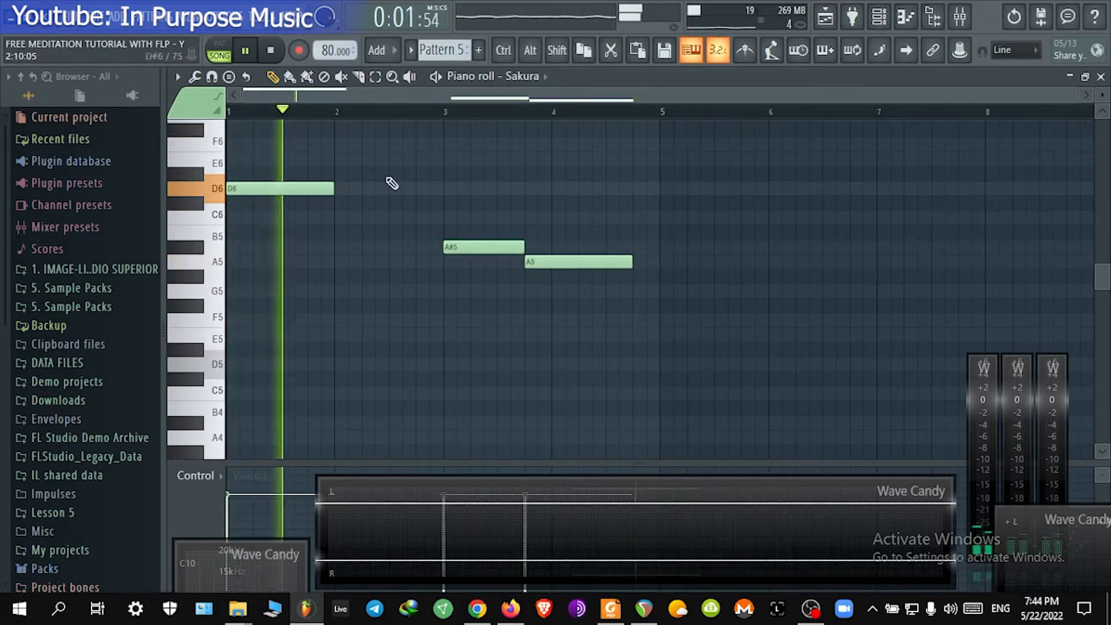
click(338, 159)
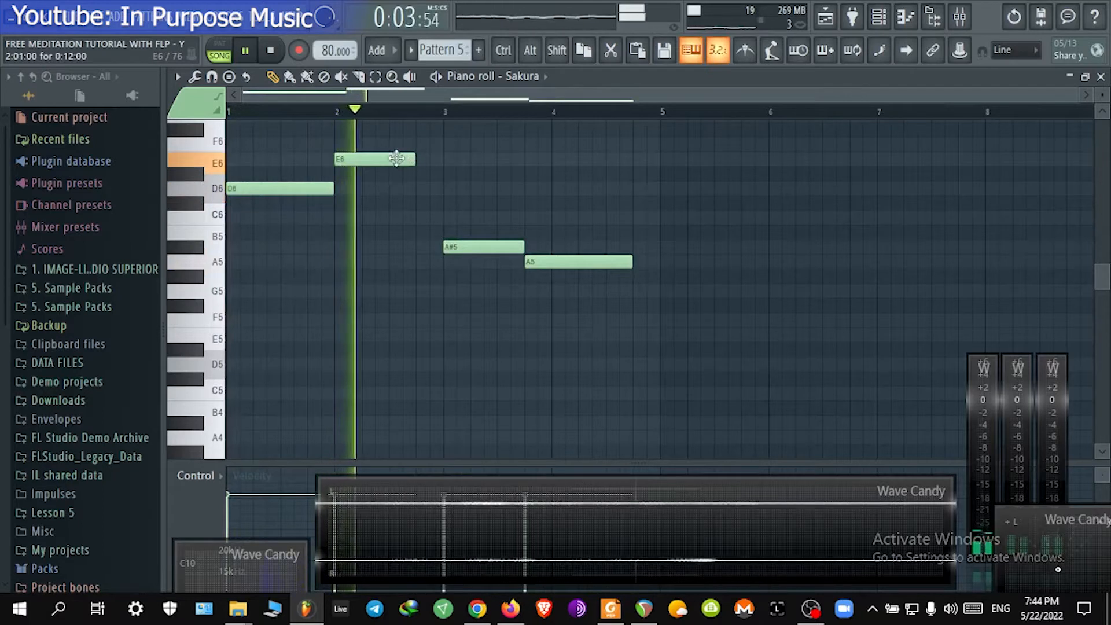
click(417, 144)
drag(494, 144, 448, 144)
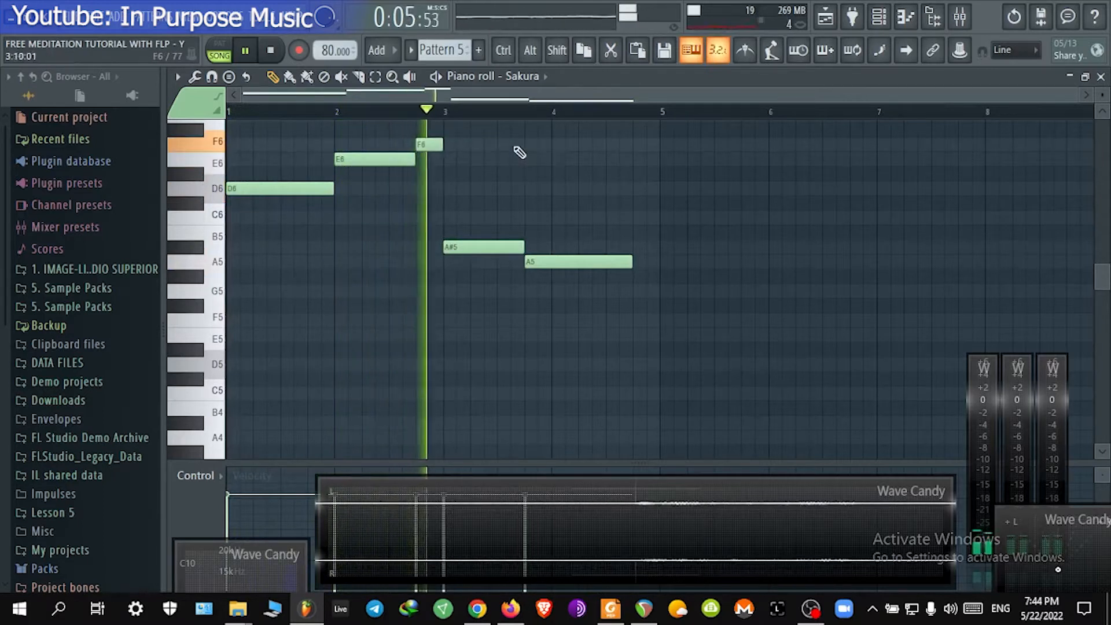
Step: Select bars 1 to 5 in the piano roll and duplicate the selected notes
scroll(551, 218, up, 3)
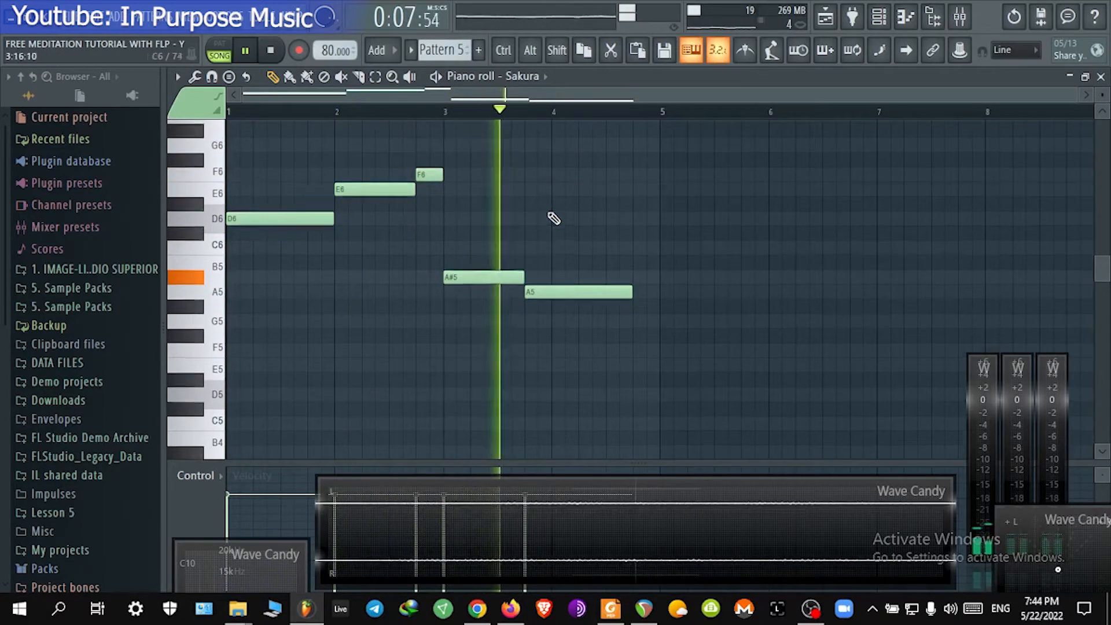
key(space)
drag(663, 113, 229, 113)
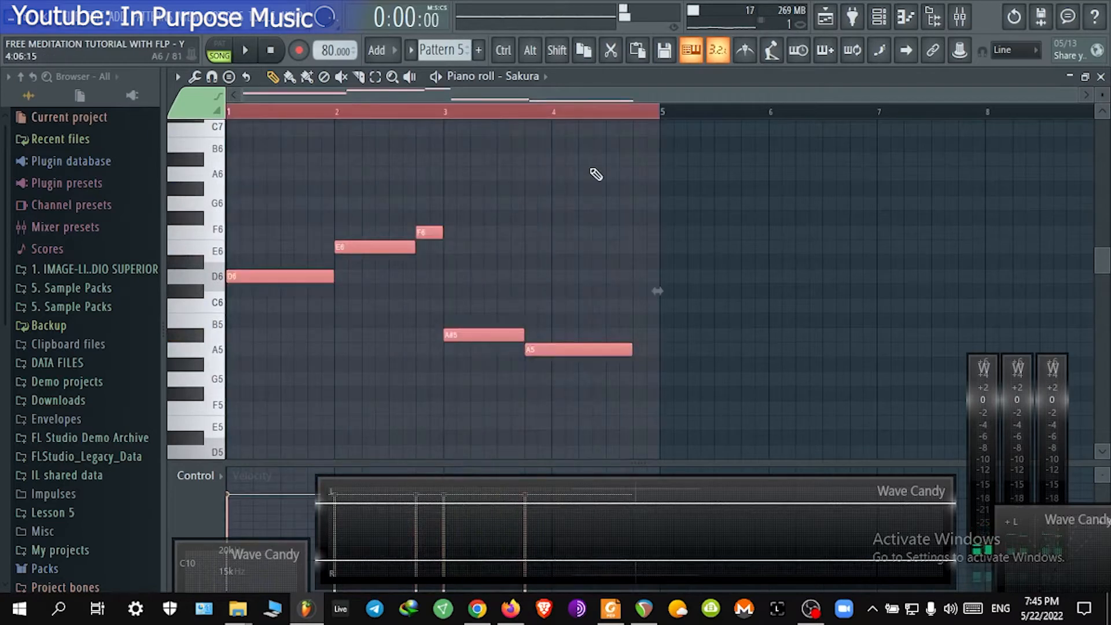
key(ctrl+b)
key(ctrl+d)
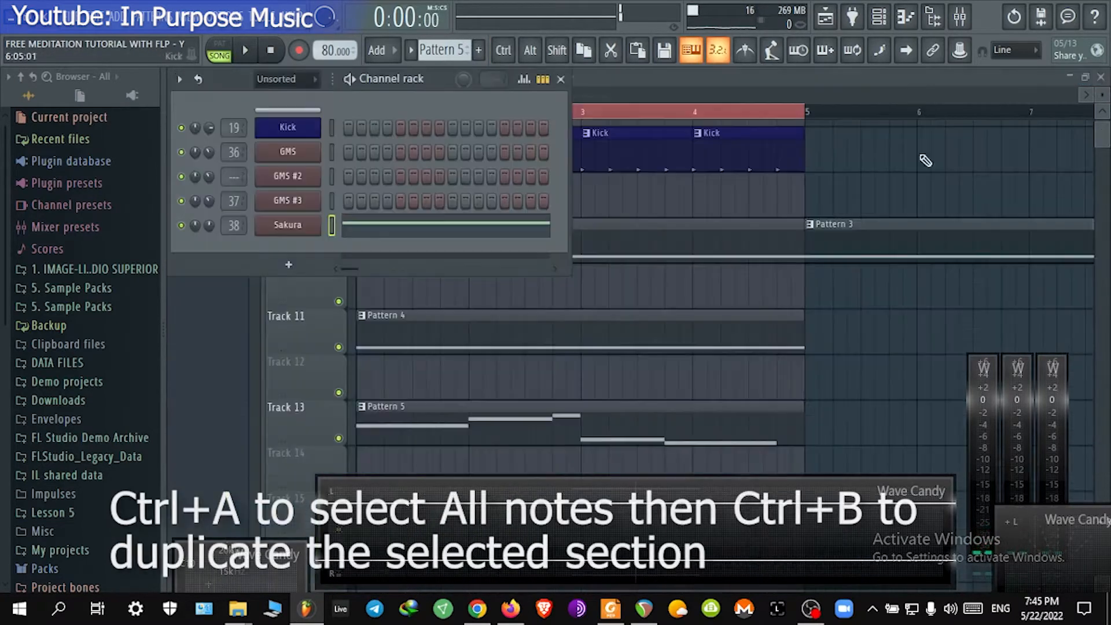
Step: Duplicate the Pattern 4 clip on Track 11 so a copy starts at bar 5
ctrl+scroll(777, 182, down, 5)
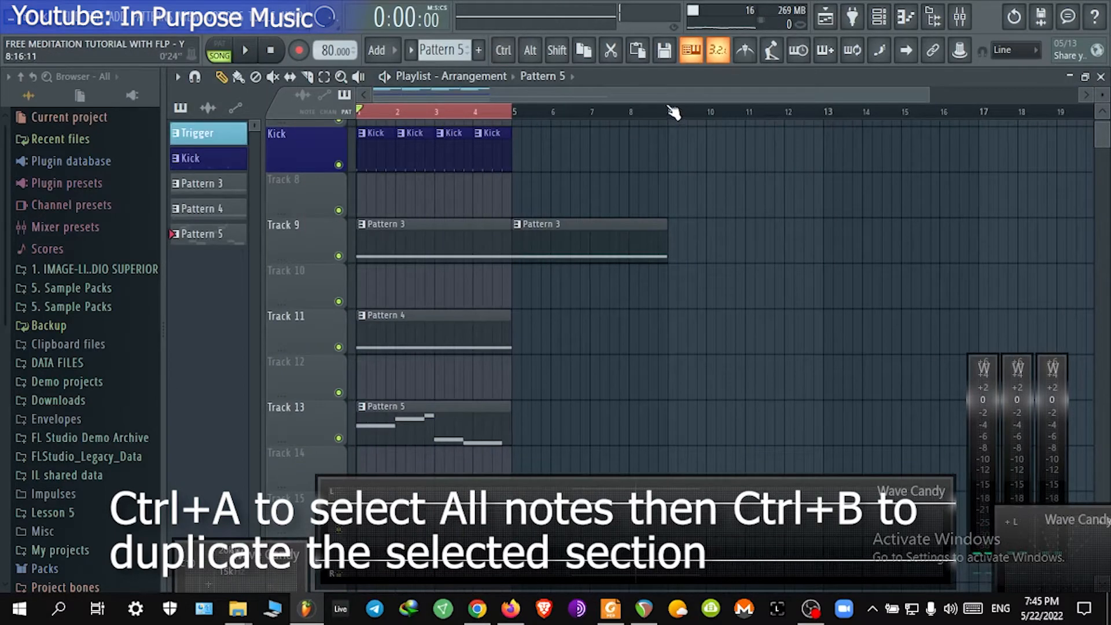
key(ctrl+a)
key(ctrl+d)
mouse_move(509, 320)
mouse_down()
mouse_move(536, 320)
mouse_move(499, 316)
mouse_move(512, 314)
mouse_up()
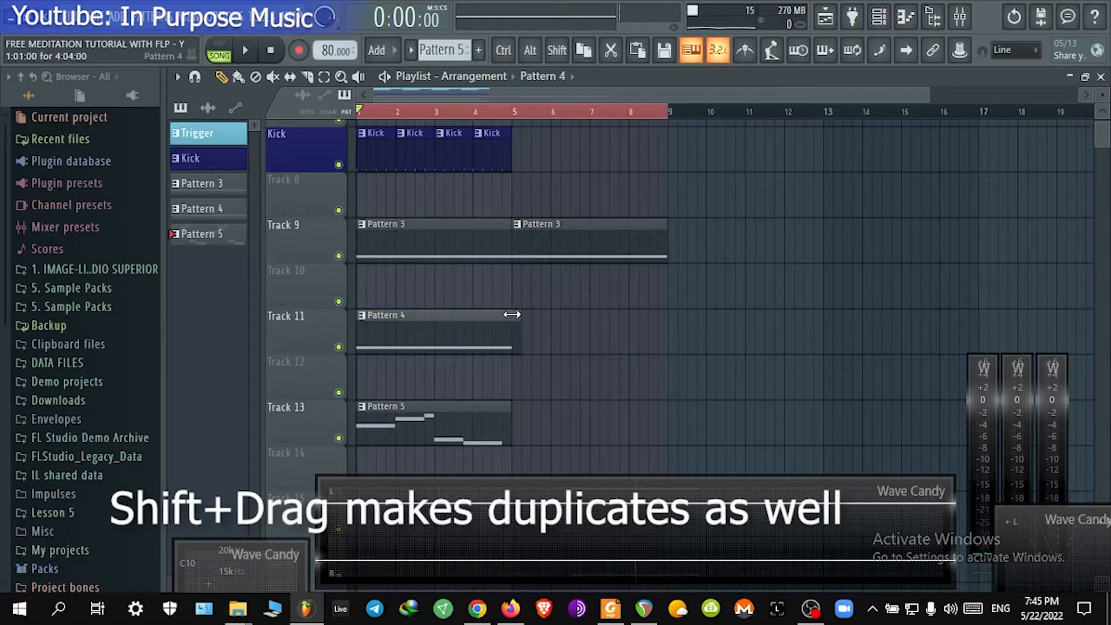
drag(403, 330, 556, 318)
Step: Stretch the Pattern 5 clip on Track 13 to end at bar 9
scroll(550, 290, down, 4)
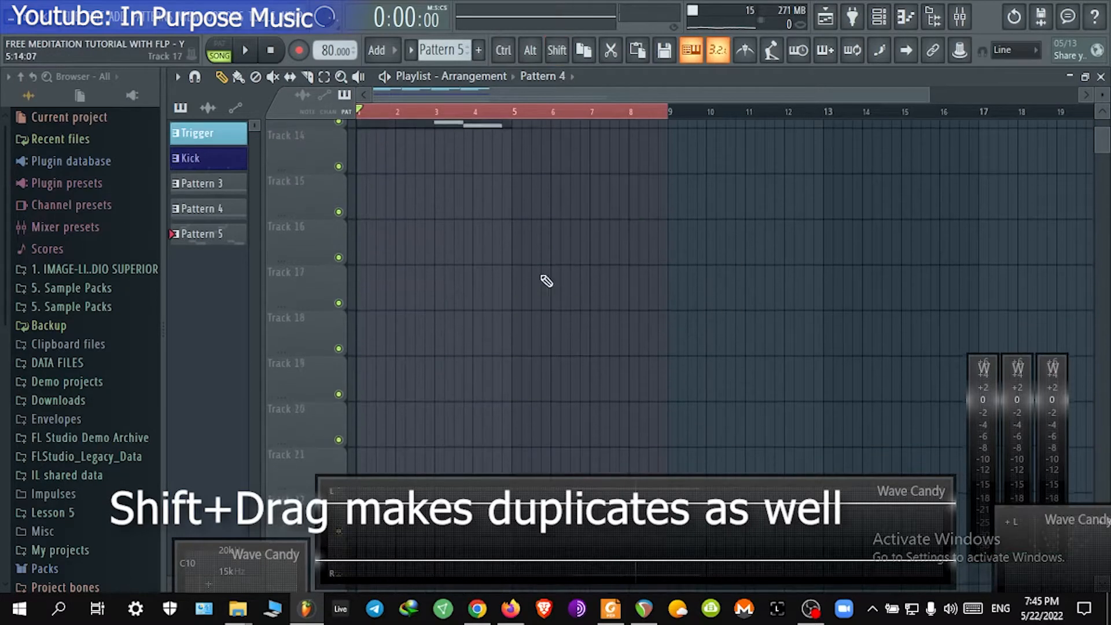
drag(511, 250, 666, 248)
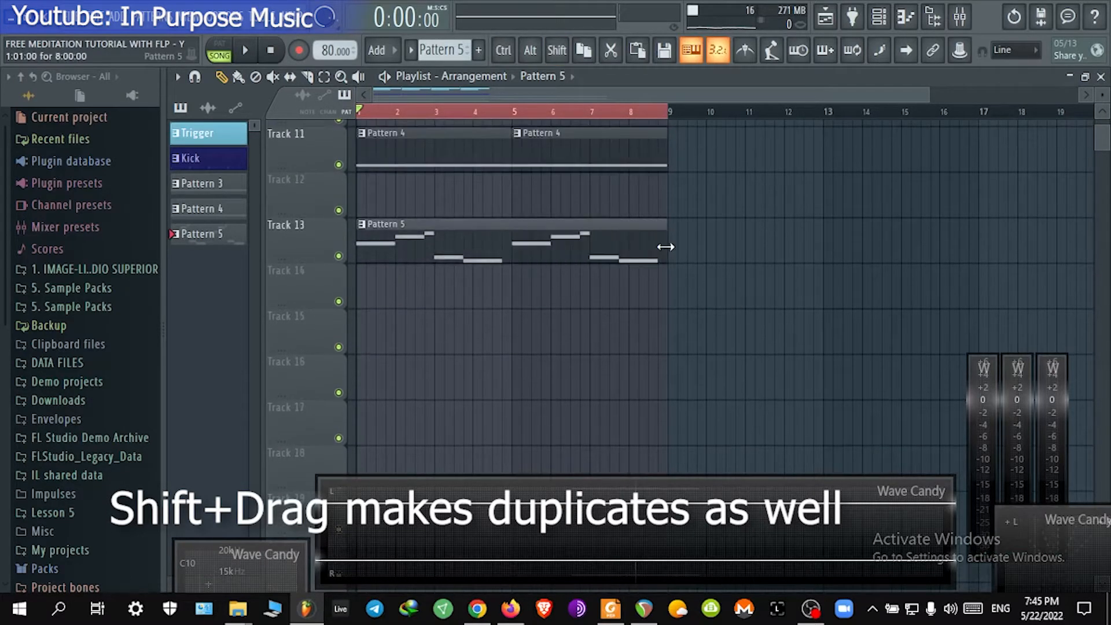
Step: Open Pattern 5 in the piano roll and play it back
double_click(593, 243)
key(space)
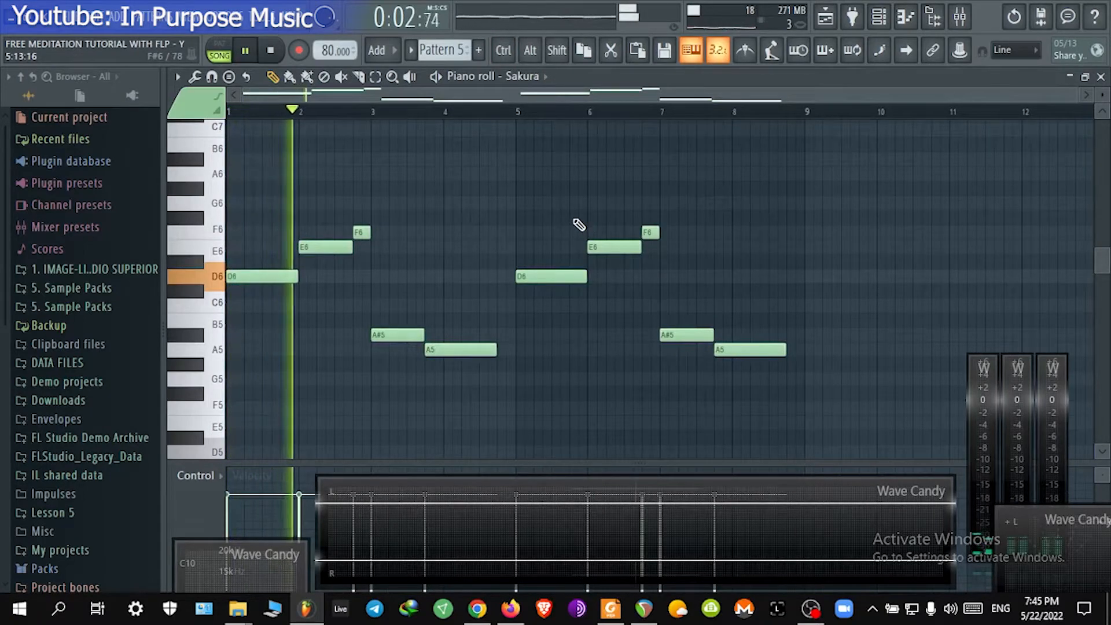
scroll(372, 248, up, 1)
drag(372, 249, 724, 232)
scroll(434, 236, up, 1)
drag(434, 236, 783, 256)
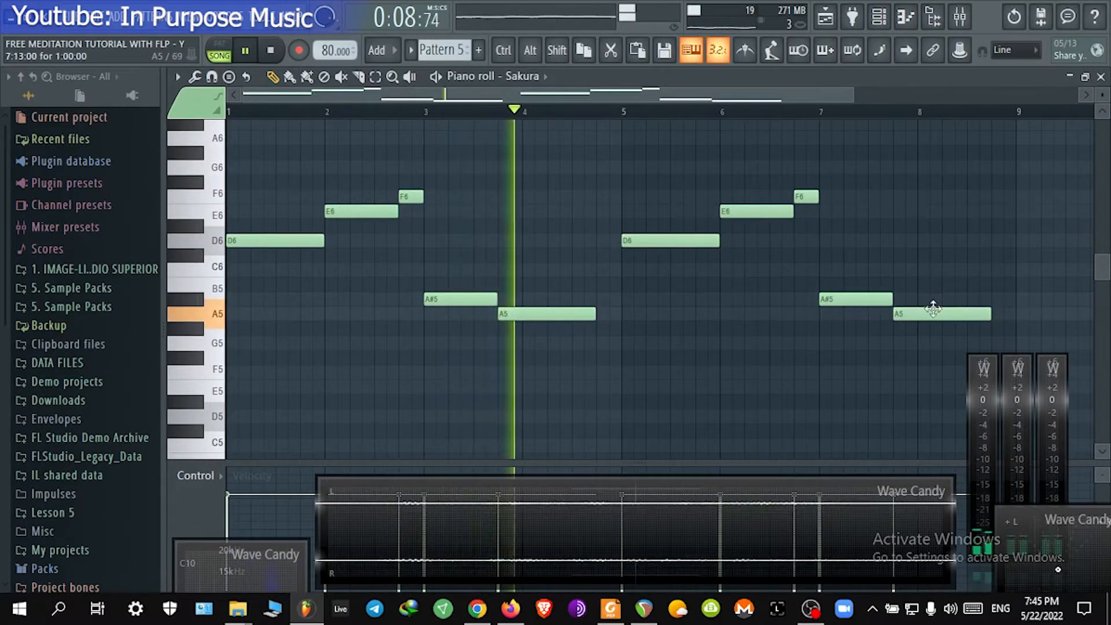
Step: Replace the final A5 note with a D6 note at bar 8 and close the piano roll
drag(933, 312, 932, 212)
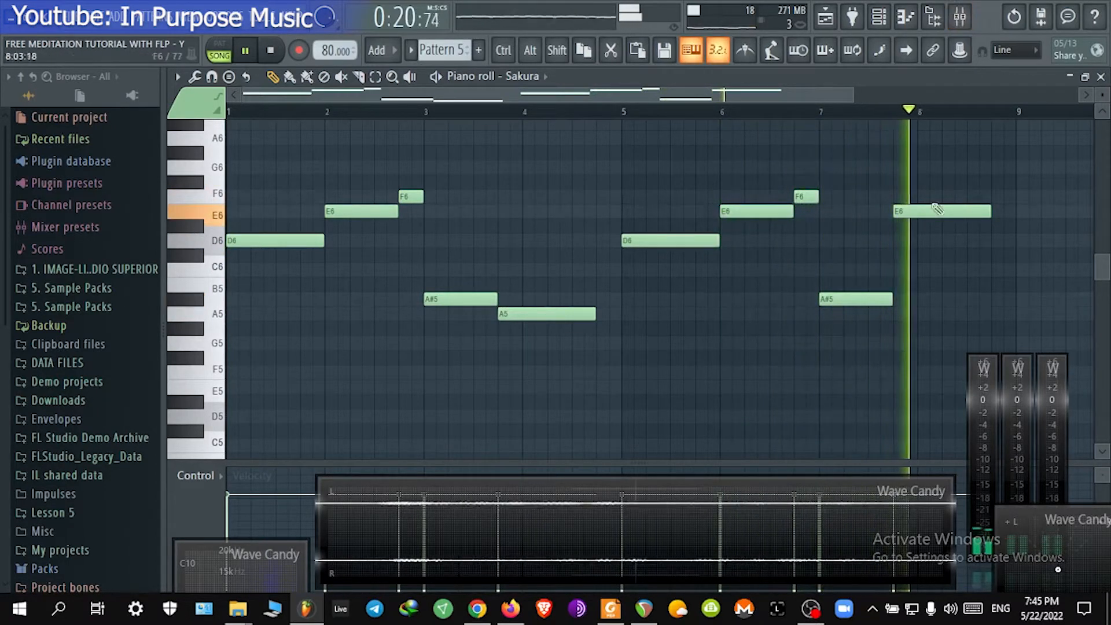
key(space)
click(896, 240)
right_click(916, 213)
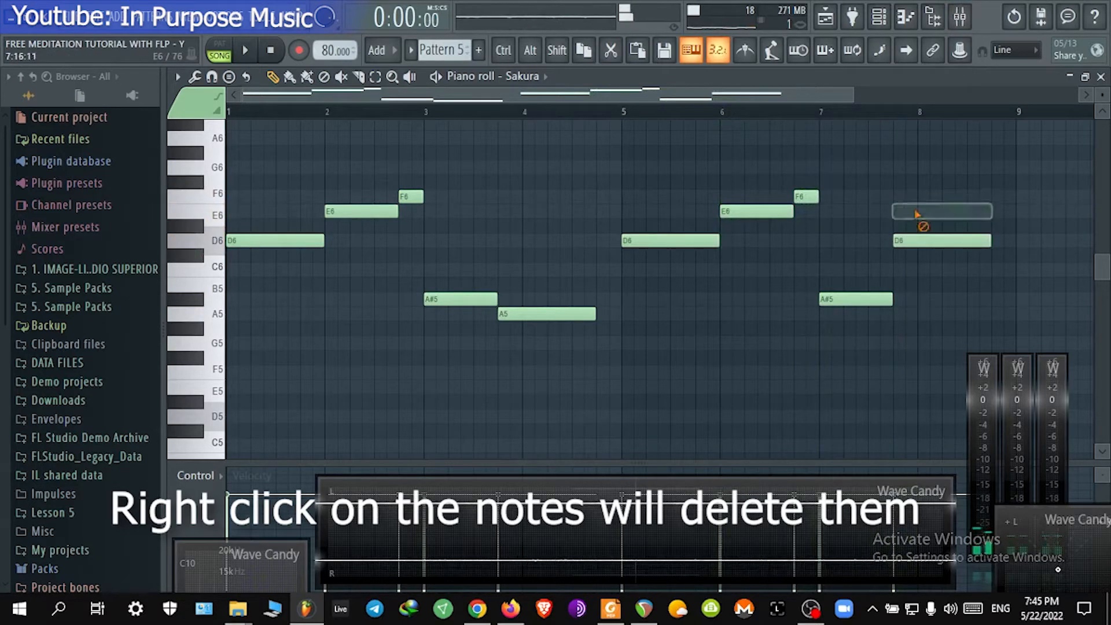
click(1100, 78)
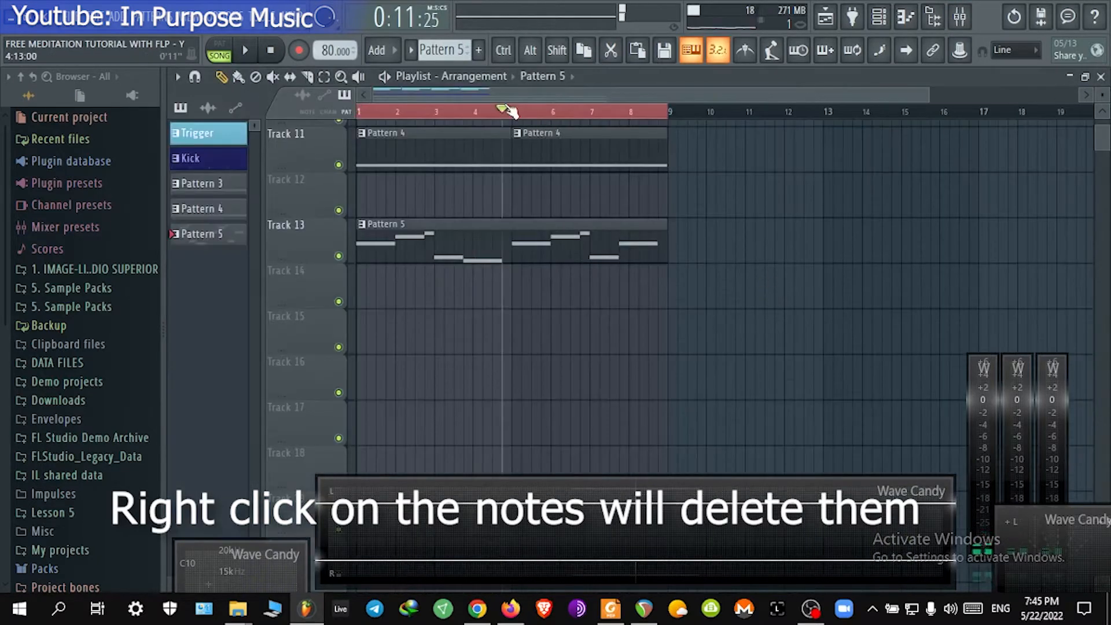
Step: Start playback, open the mixer, and add Fruity Blood Overdrive to insert 1's second effect slot
click(245, 51)
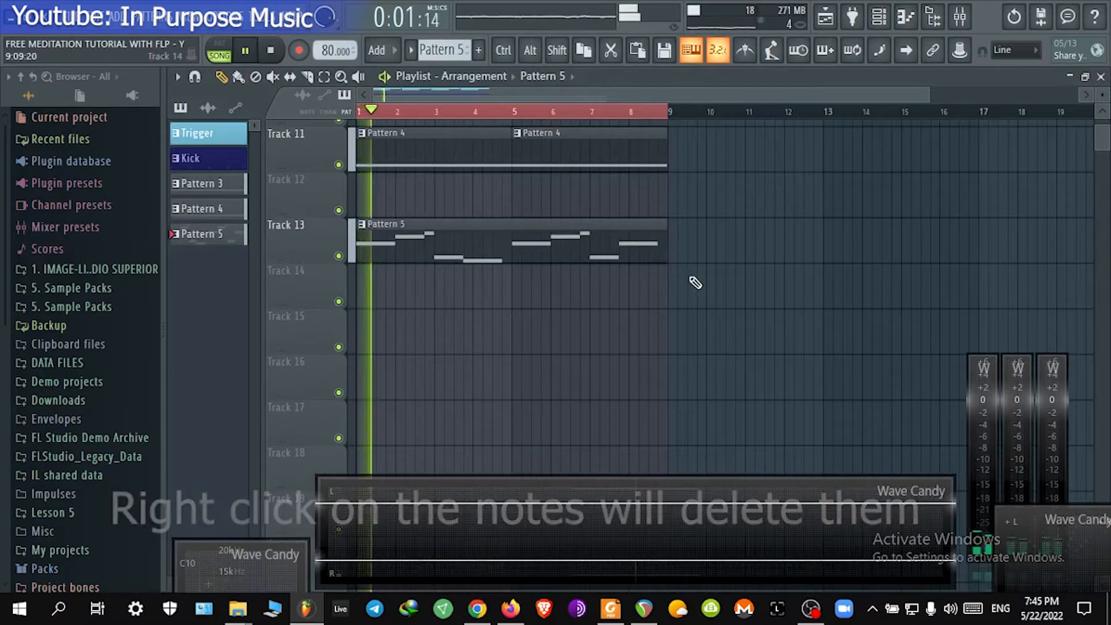
click(972, 25)
click(262, 235)
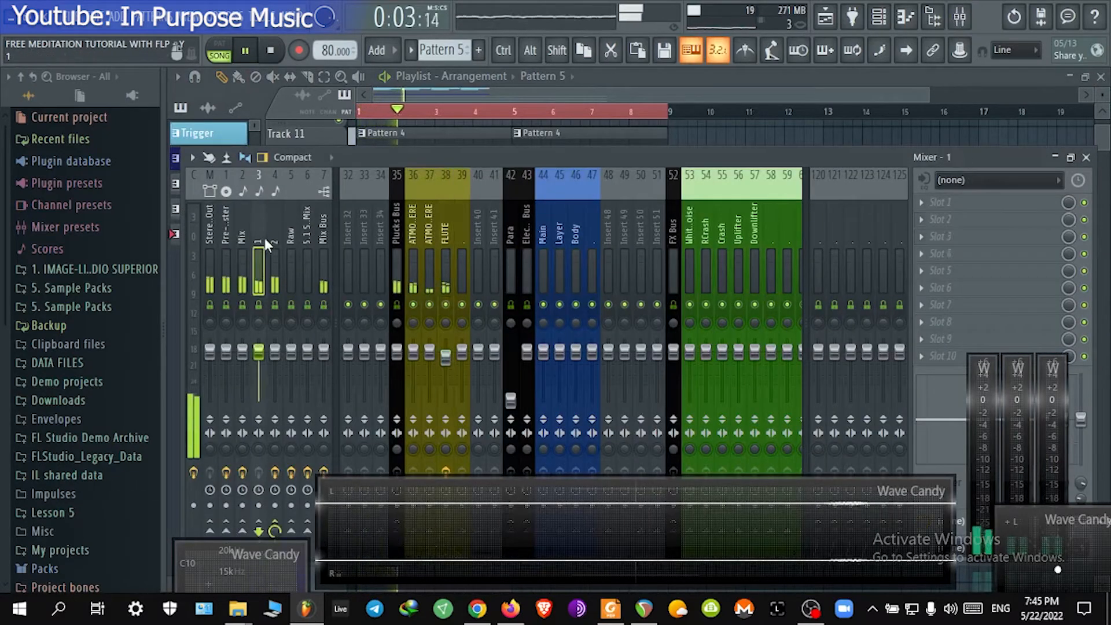
click(971, 214)
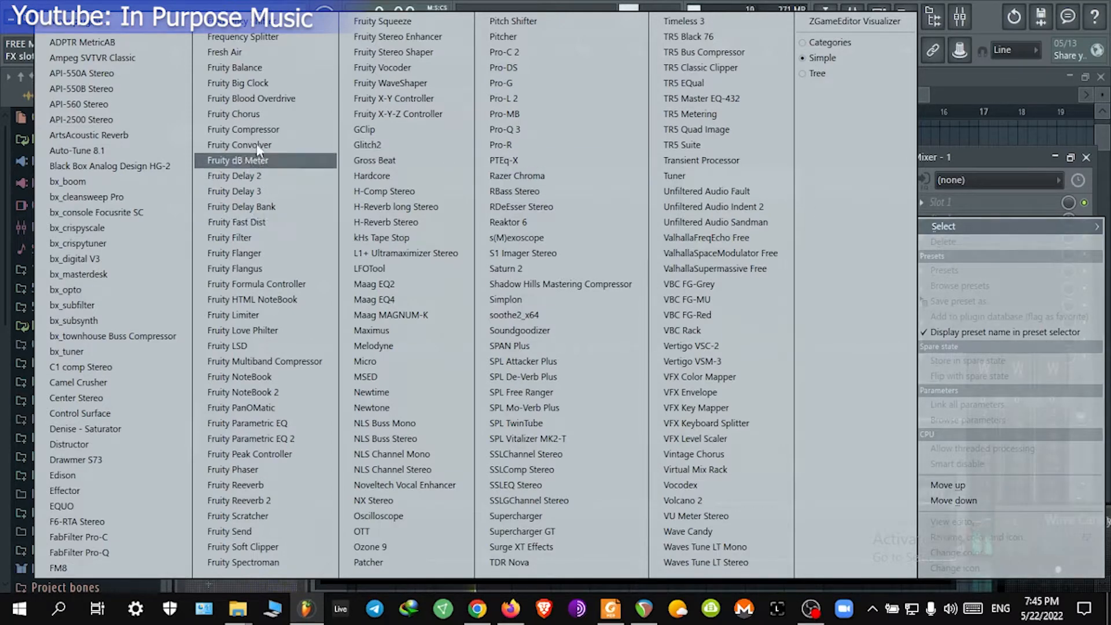
click(259, 99)
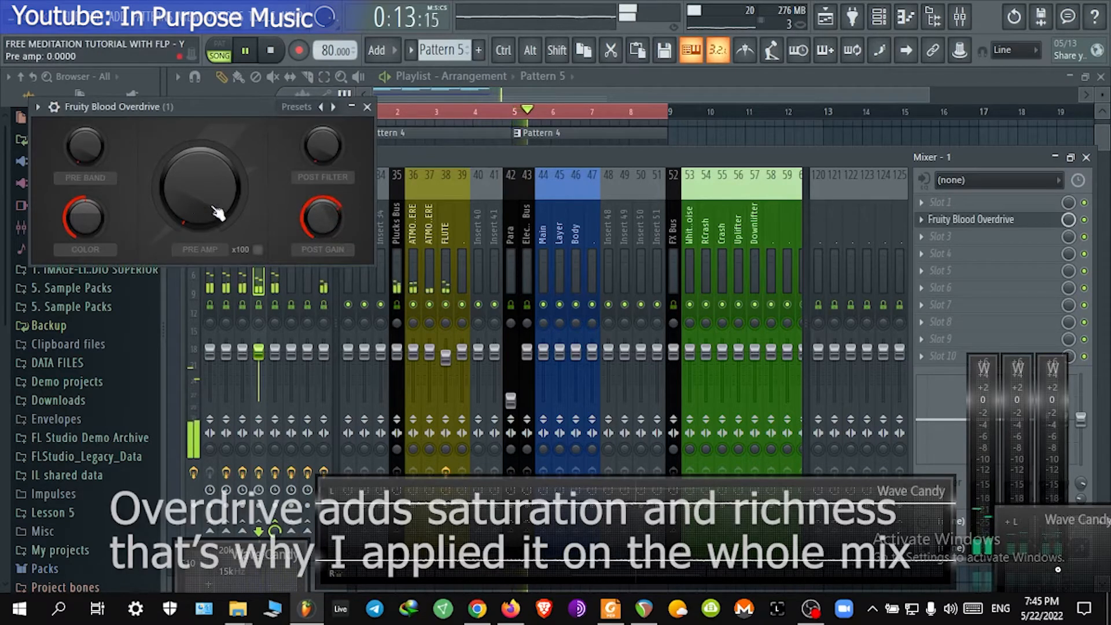
Step: Adjust the overdrive's pre amp, color and post filter knobs, then close the plugin
drag(199, 186, 200, 156)
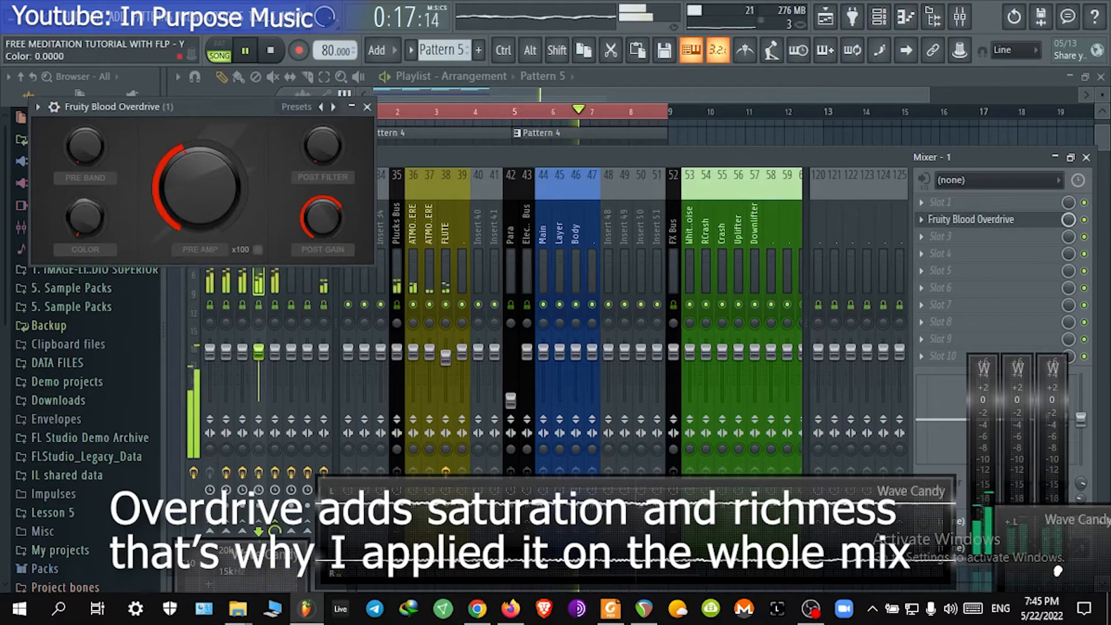
drag(85, 217, 85, 174)
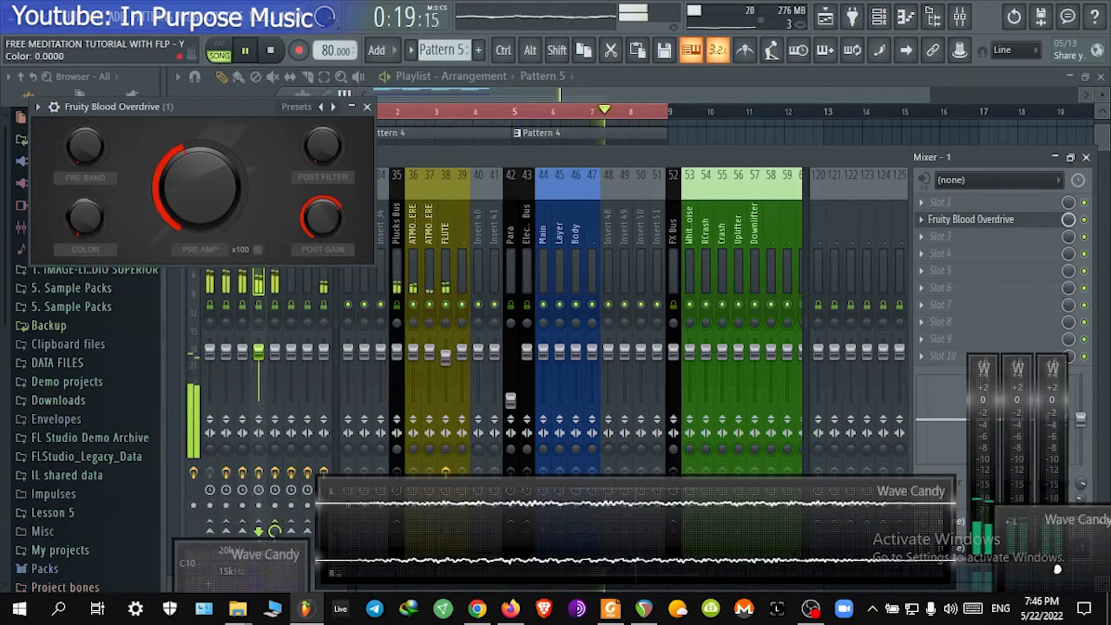
drag(200, 186, 200, 180)
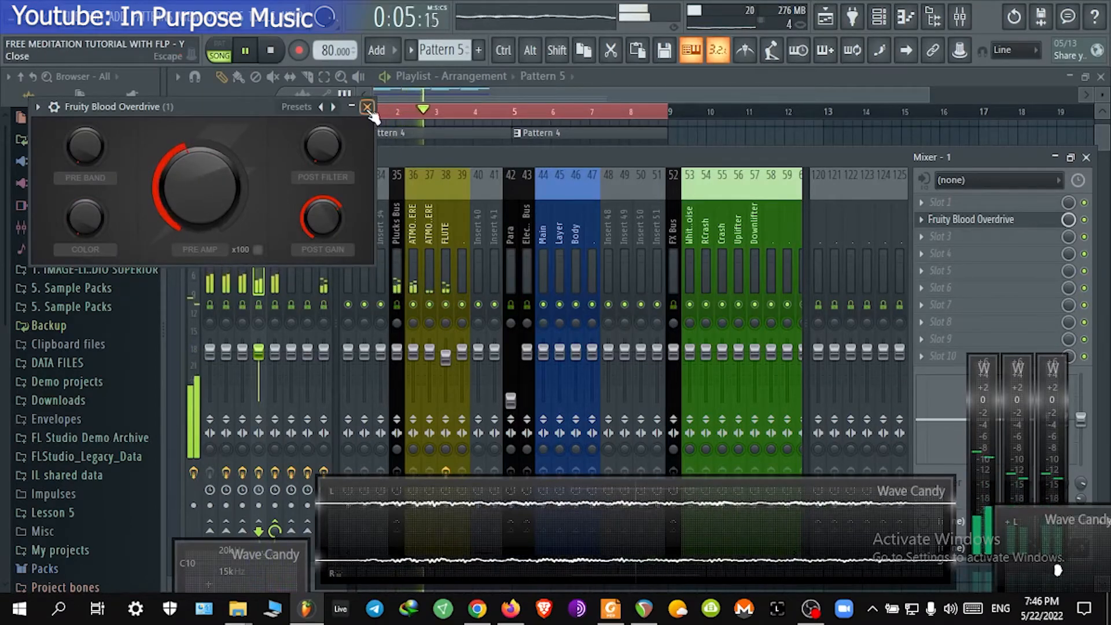
drag(225, 177, 225, 191)
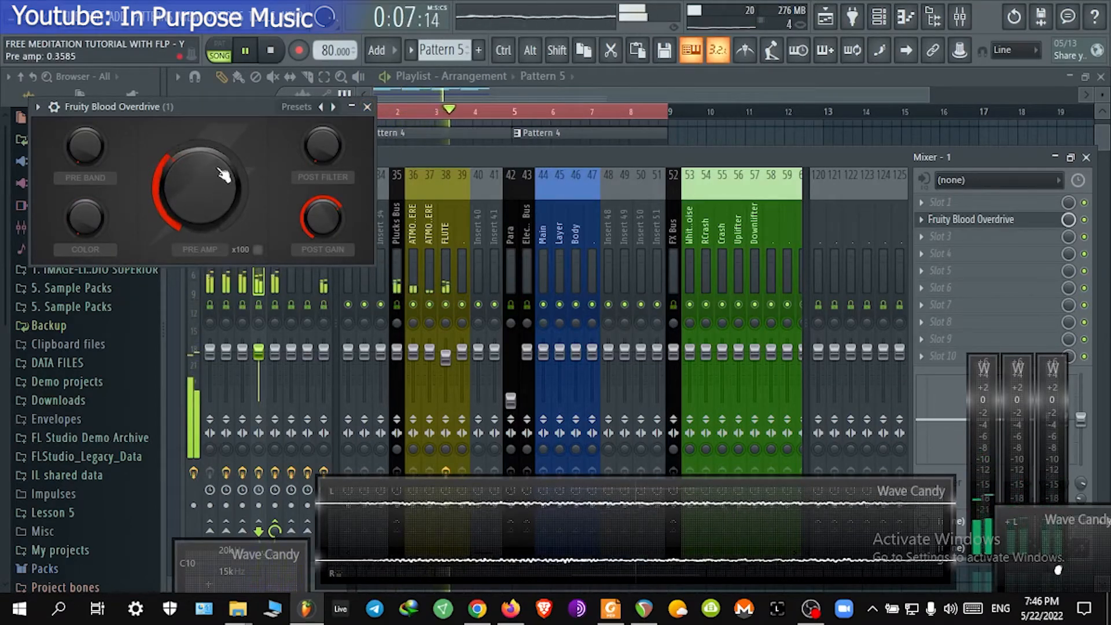
drag(85, 146, 85, 191)
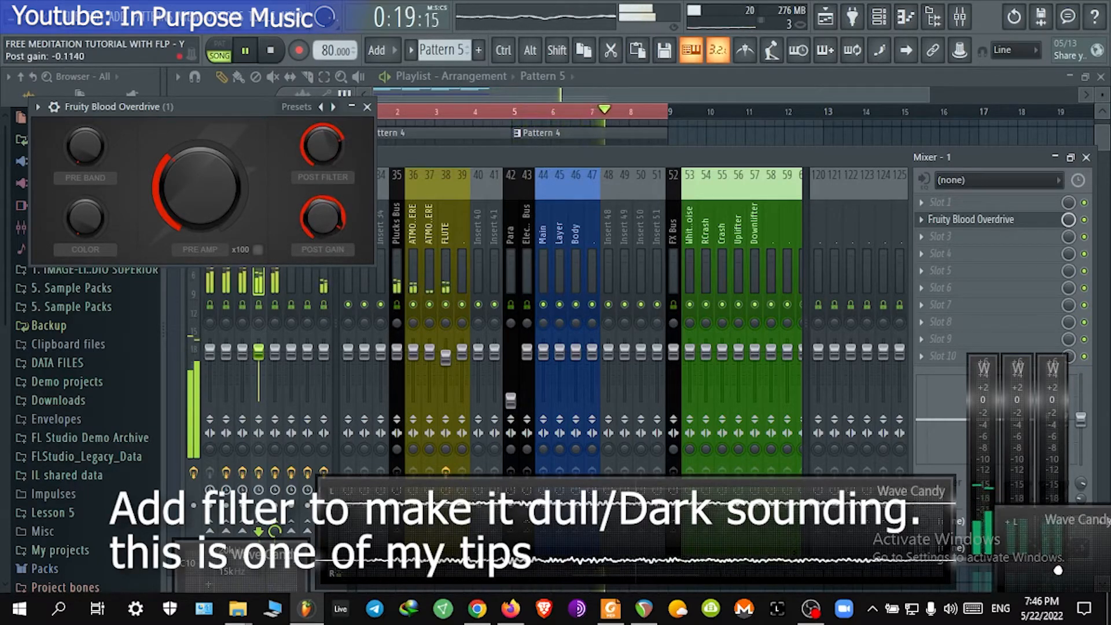
click(367, 107)
Step: Add Fruity Soft Clipper to insert 1, move it to slot 4, and adjust its threshold
click(972, 239)
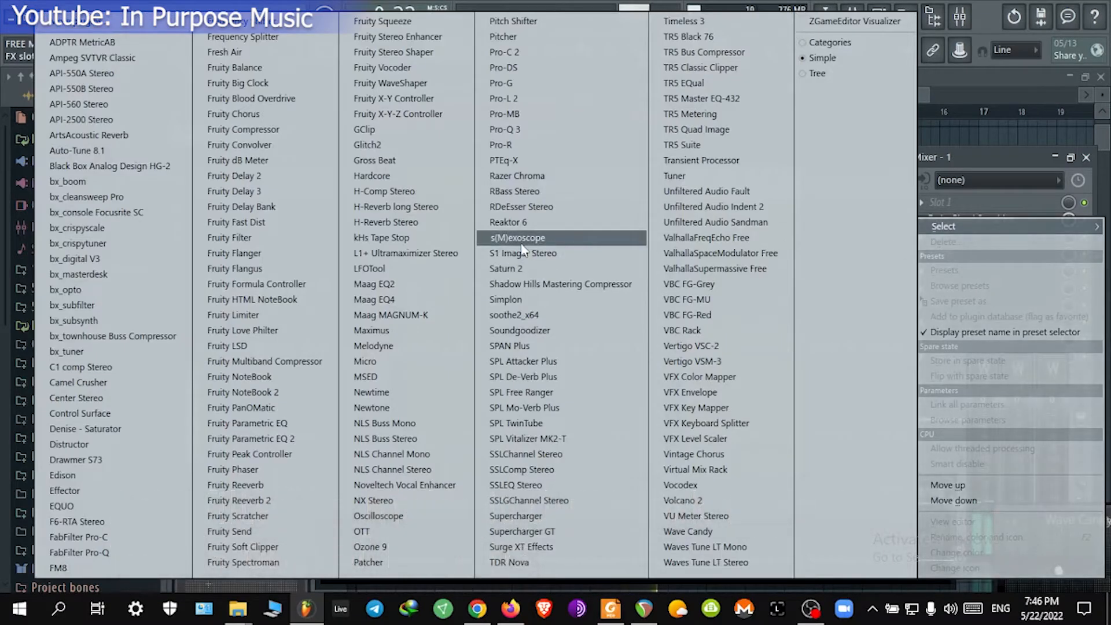
click(273, 547)
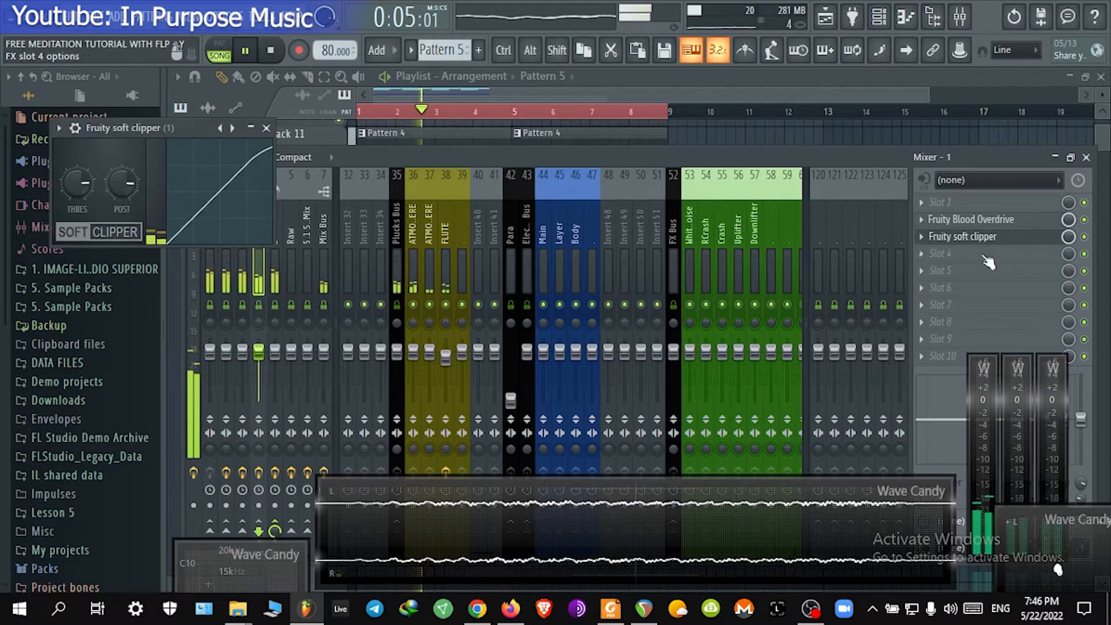
drag(987, 262, 990, 277)
drag(66, 187, 66, 178)
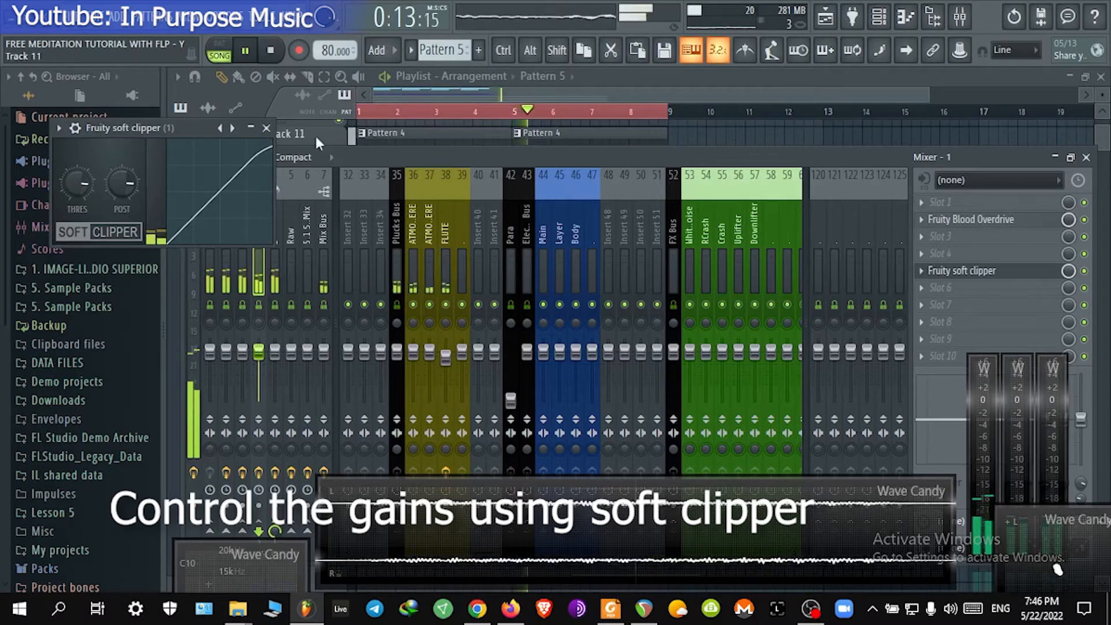
click(267, 128)
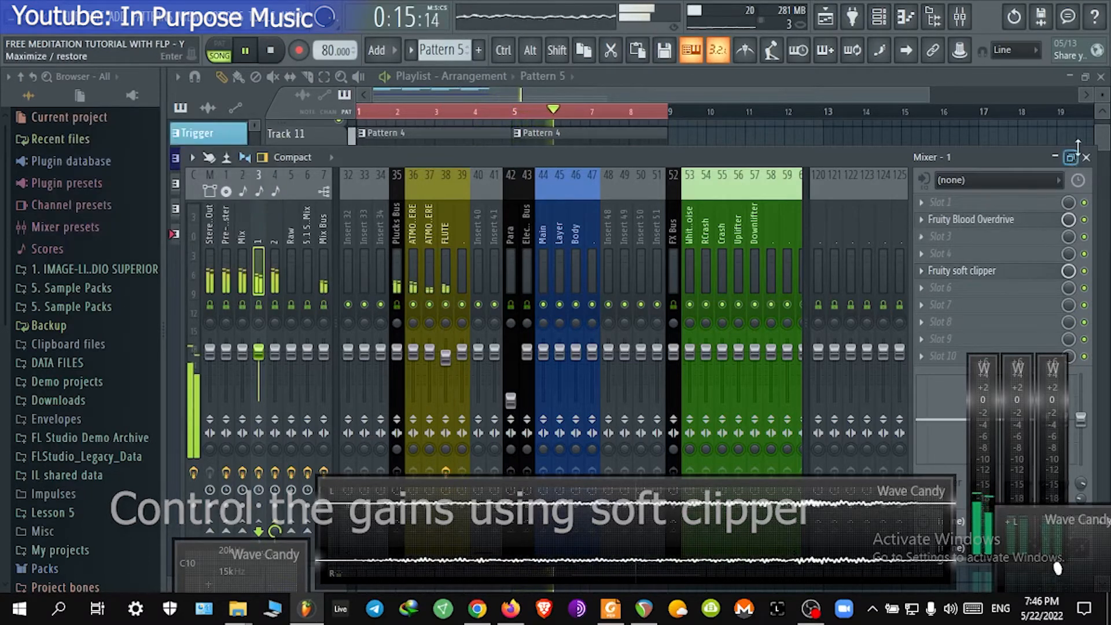
Step: Open insert 2's Fruity Limiter to inspect it, then close the mixer
click(272, 248)
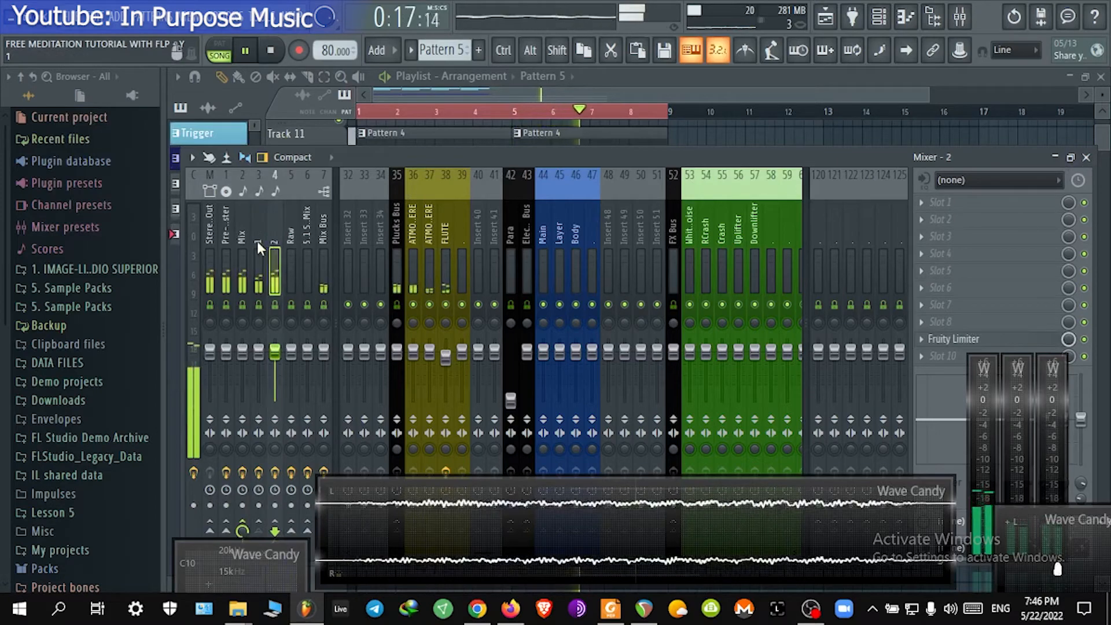
click(1014, 341)
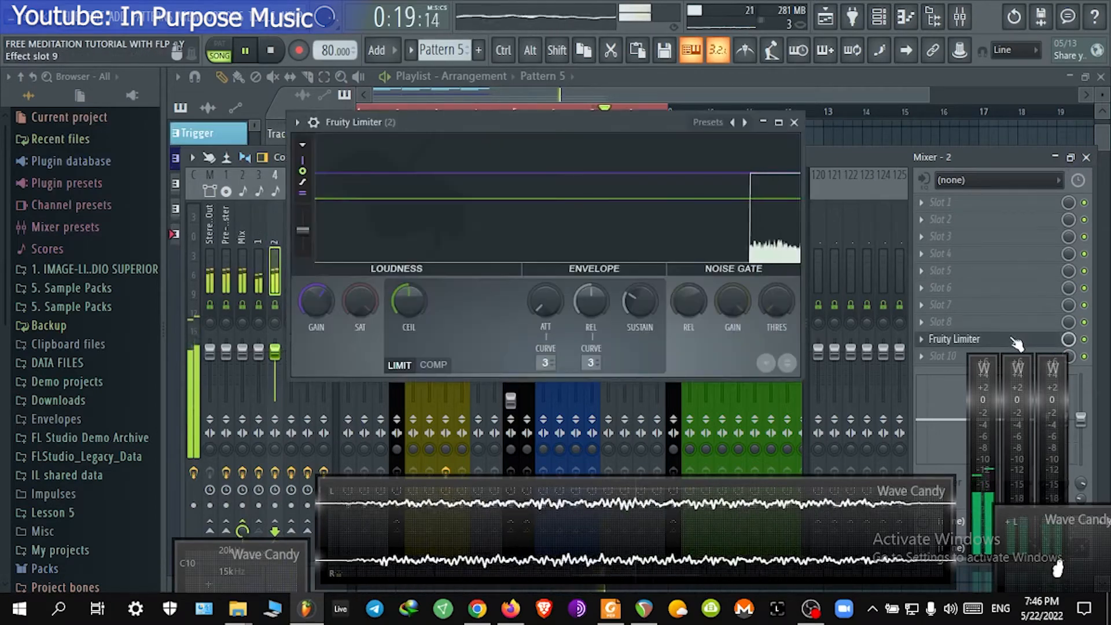
click(1017, 344)
click(1086, 157)
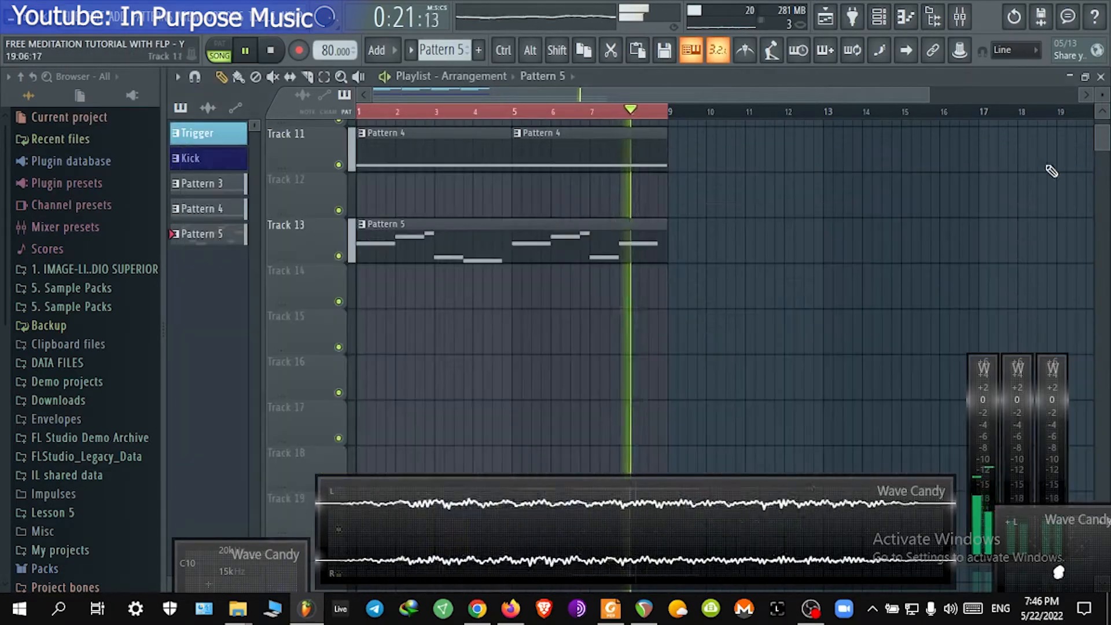
Step: Stop playback, create a new empty Pattern 6, and place it on Track 15 spanning bars 1 to 9
key(space)
click(454, 53)
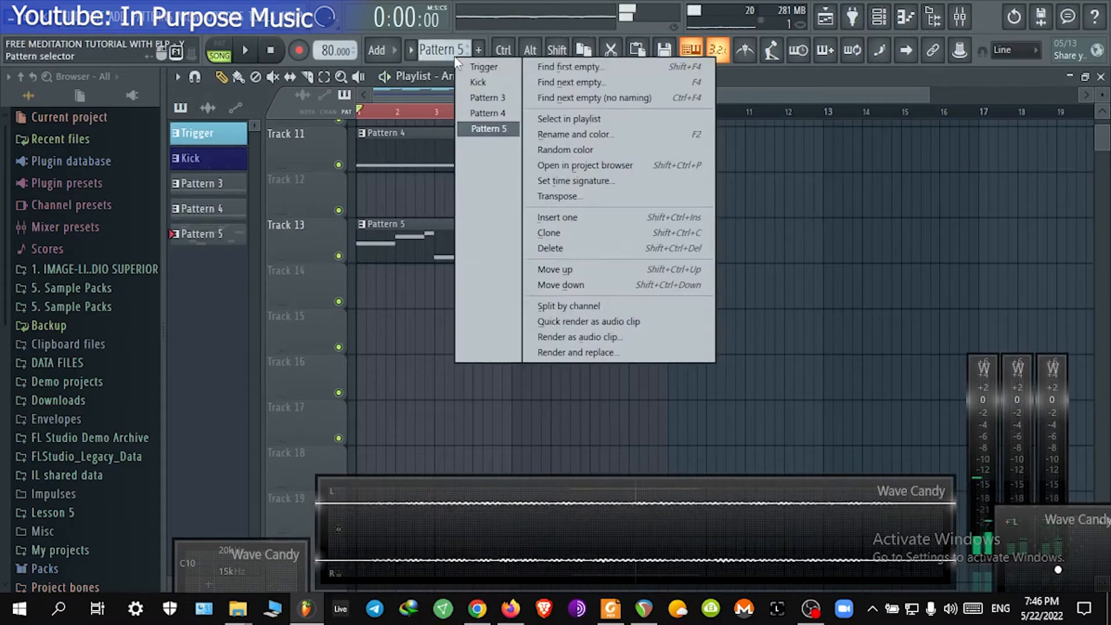
click(634, 97)
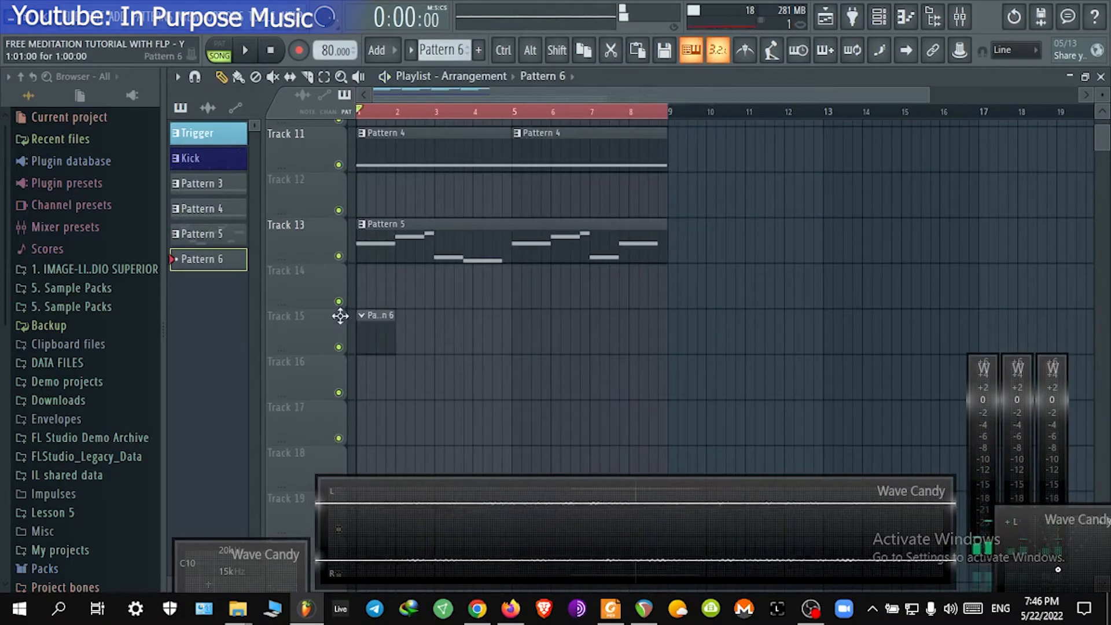
drag(442, 326, 691, 327)
Step: Open the GMS #2 channel's piano roll and audition notes on the keyboard during playback
click(887, 15)
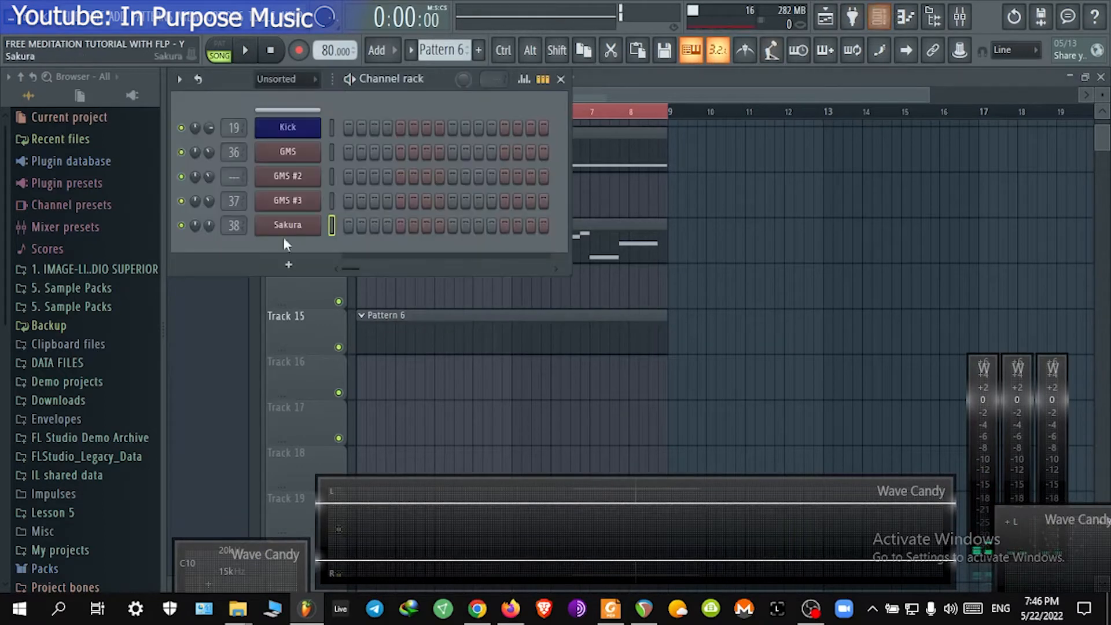
click(331, 175)
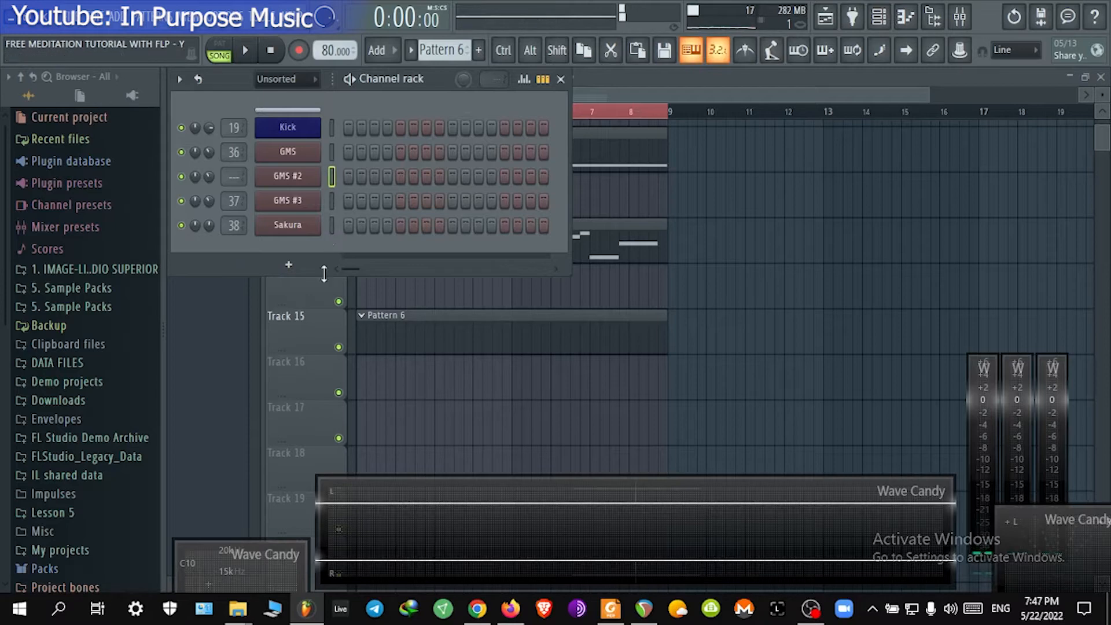
right_click(295, 173)
click(342, 176)
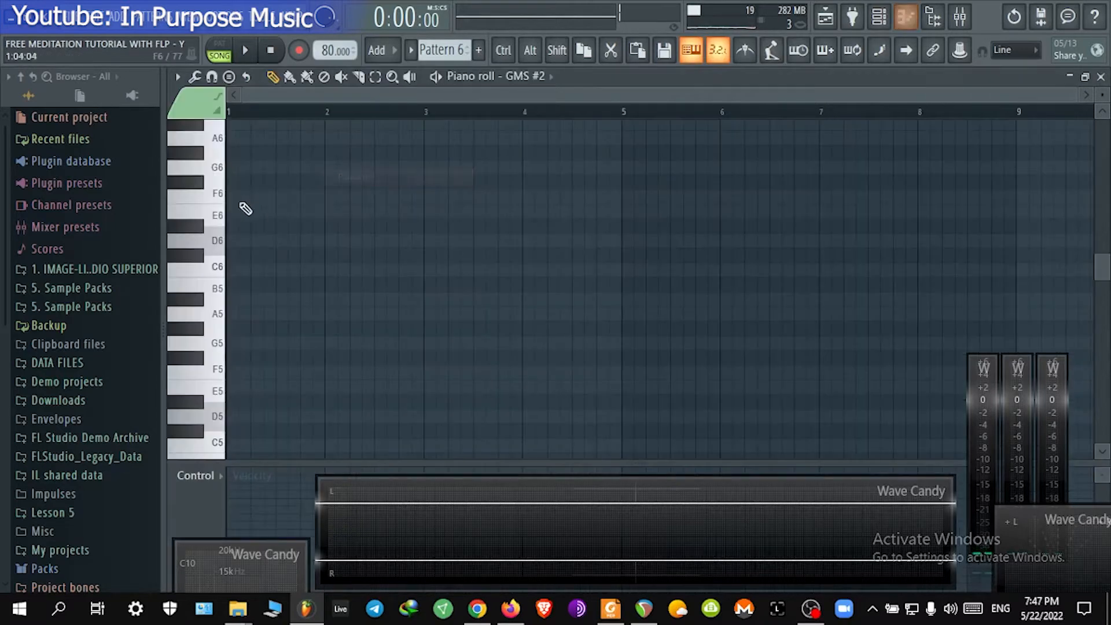
key(space)
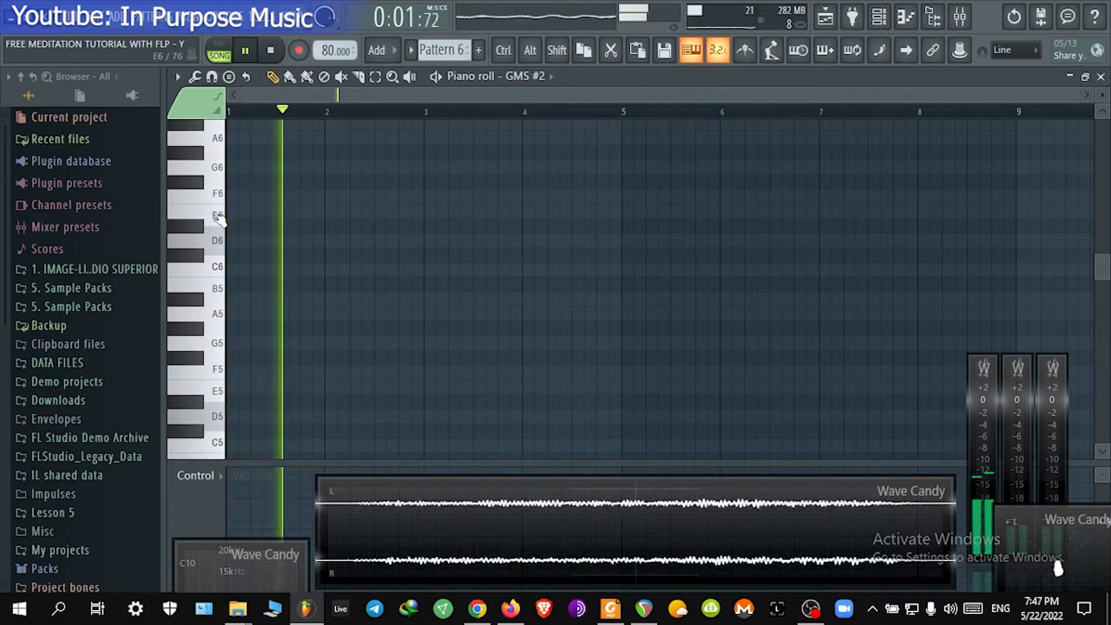
click(219, 215)
click(222, 243)
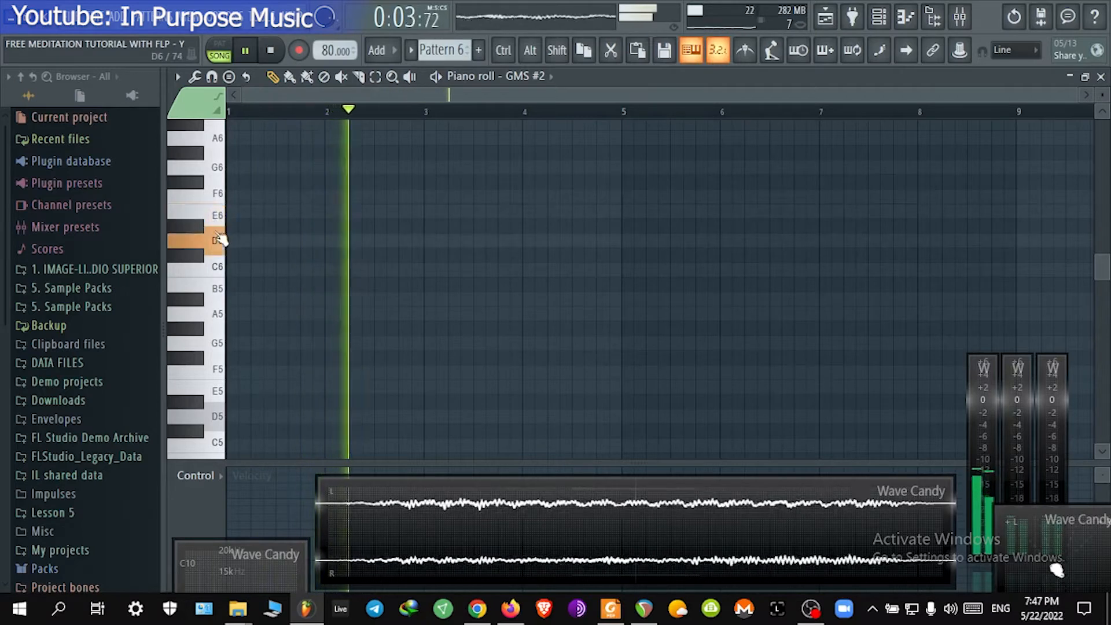
click(219, 267)
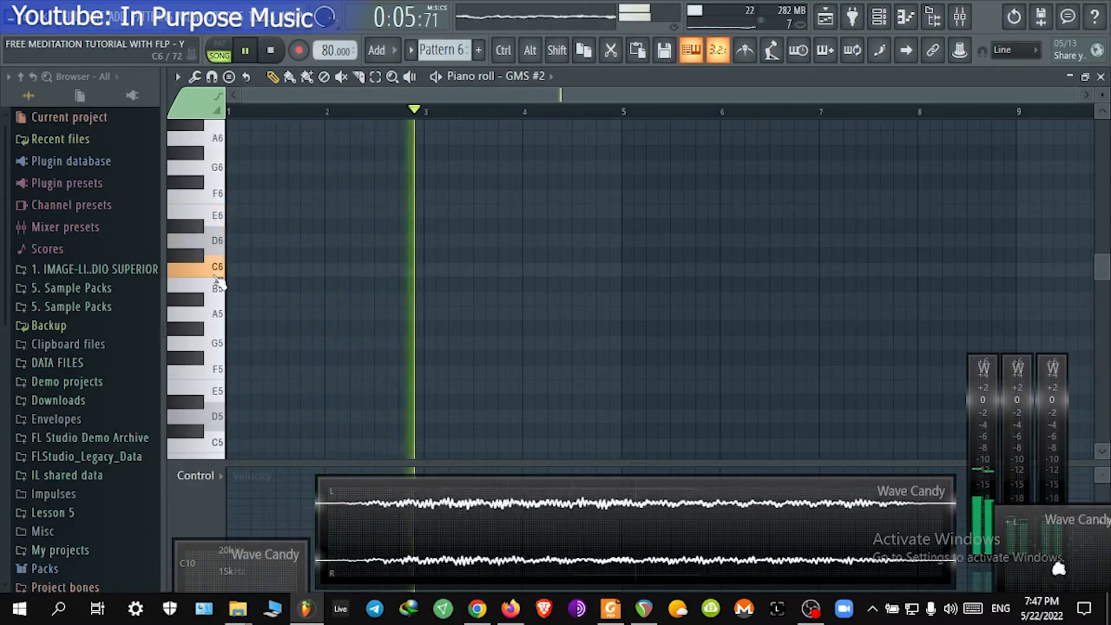
click(215, 316)
click(203, 301)
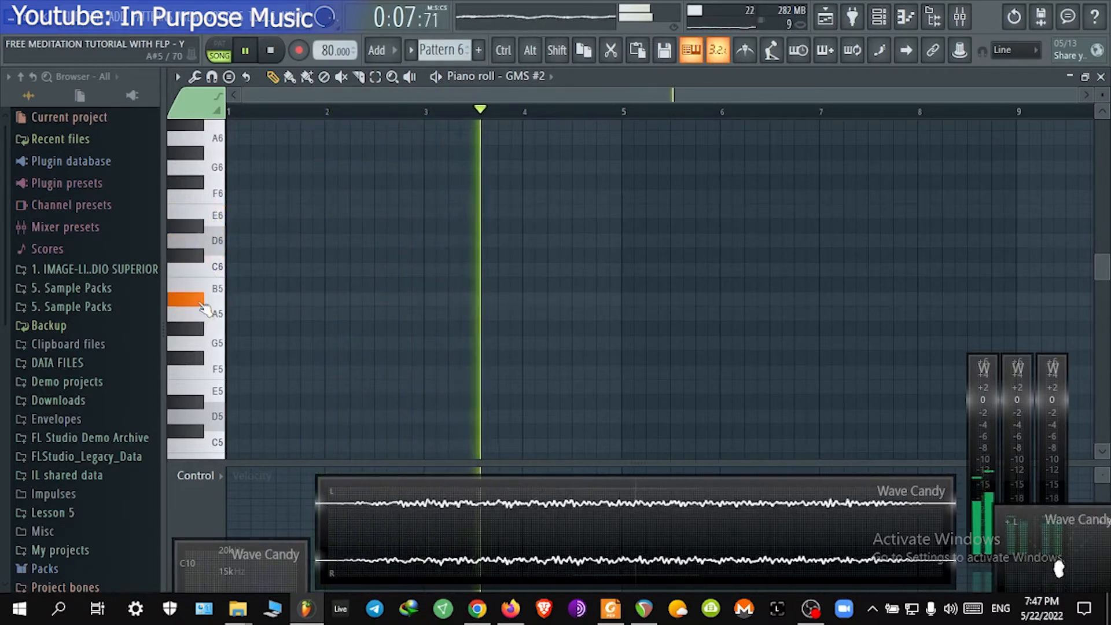
click(215, 346)
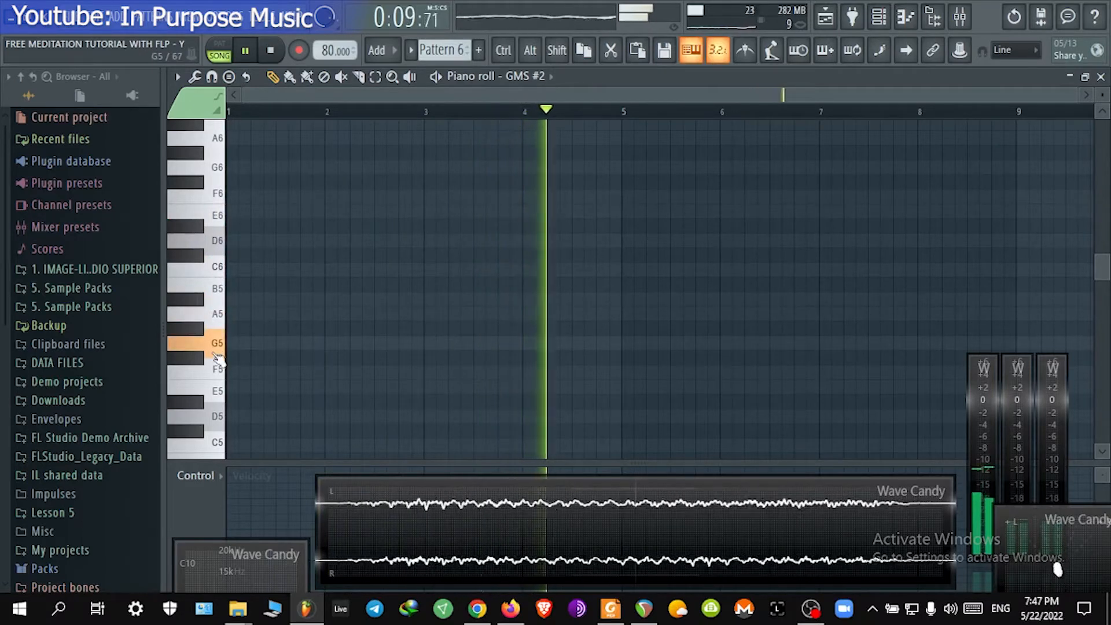
key(space)
Step: Draw one-bar D6 notes at bar 1 and bar 5 for GMS #2, then close the piano roll
click(220, 246)
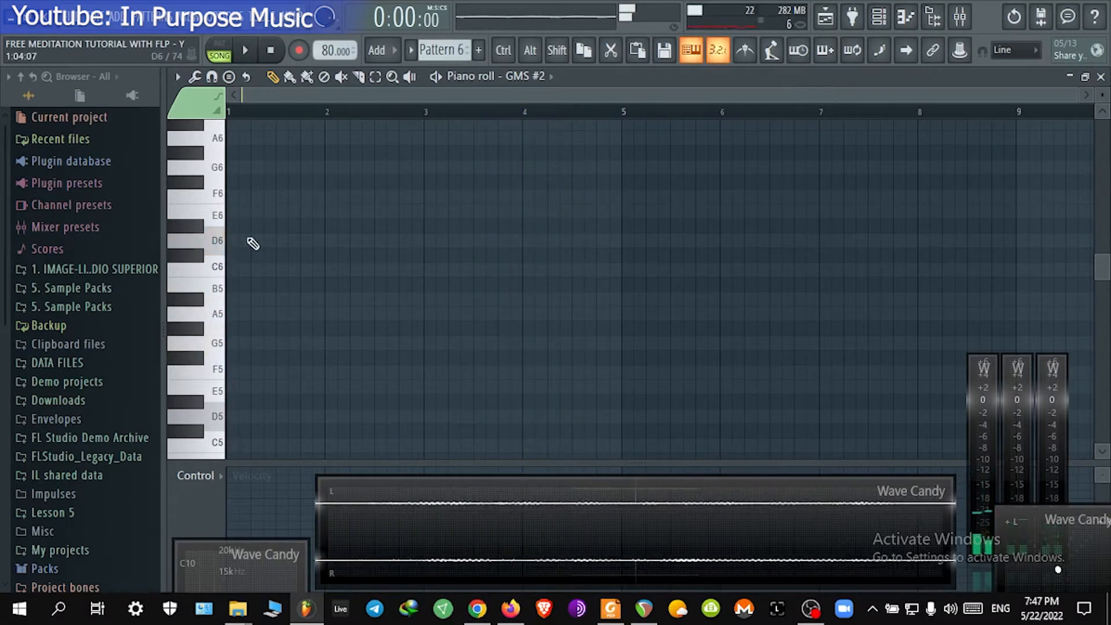
key(space)
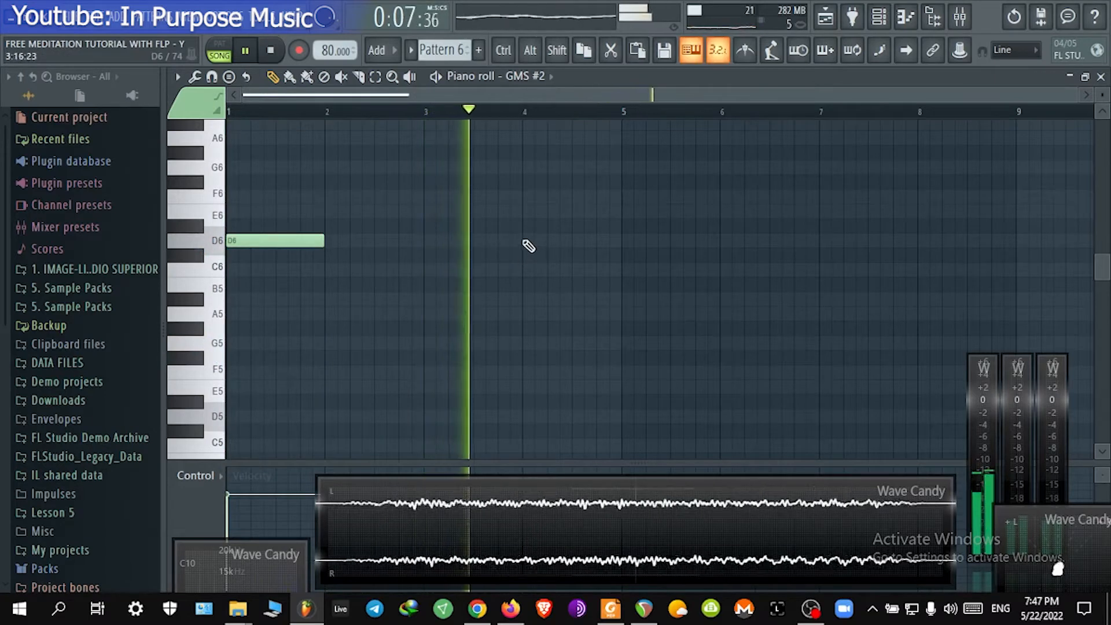
click(623, 240)
scroll(614, 115, down, 1)
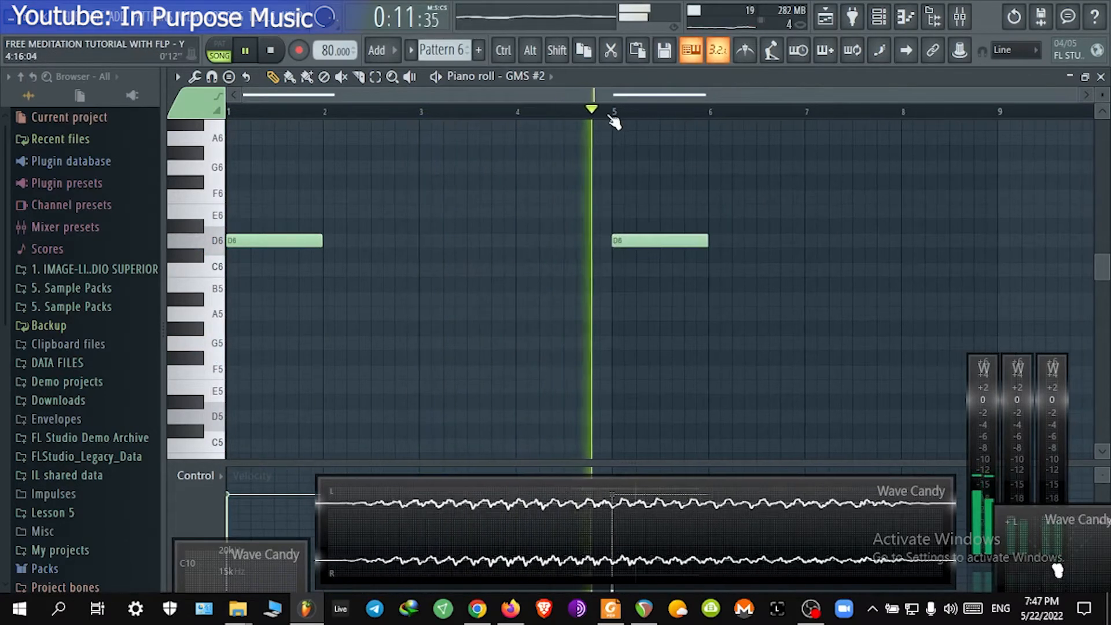
click(1102, 77)
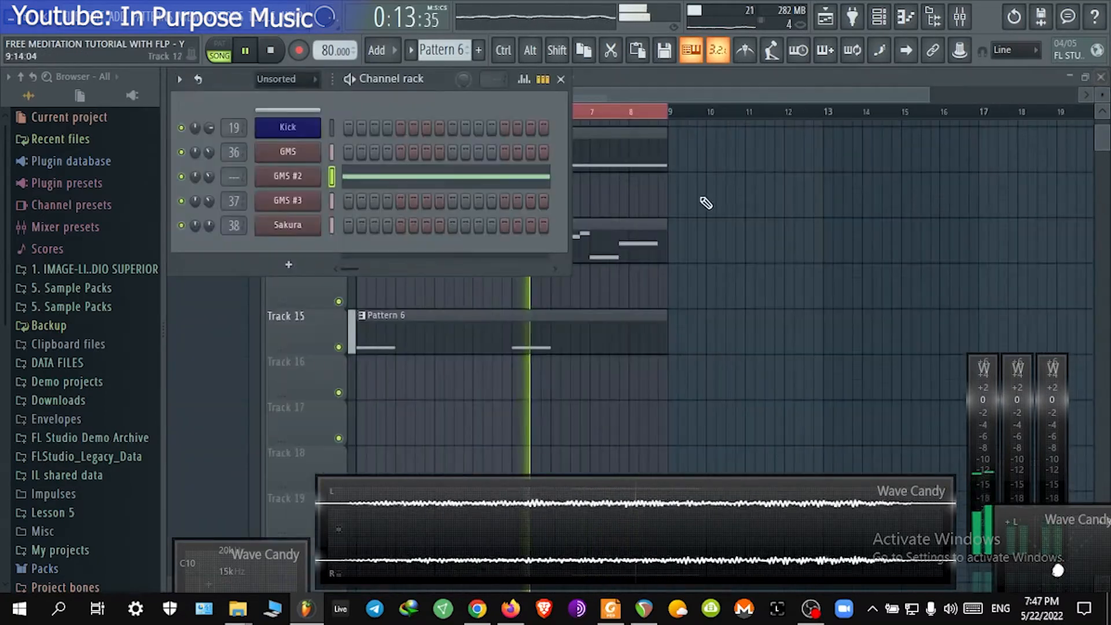
Step: Select all clips in the playlist and duplicate them after bar 9
click(688, 95)
scroll(688, 97, down, 3)
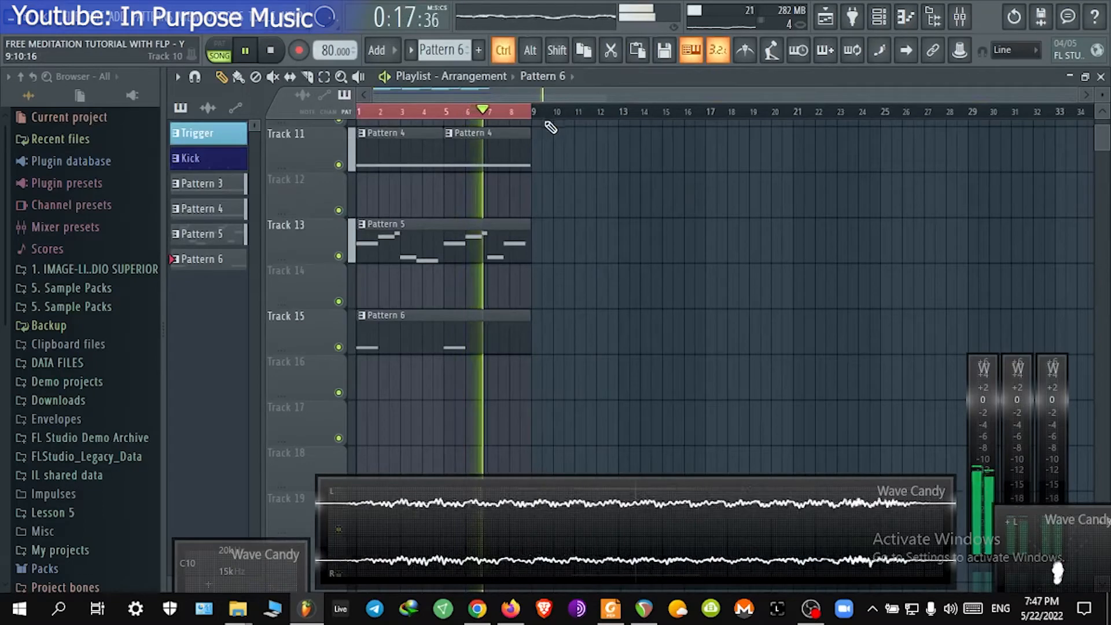
key(ctrl+a)
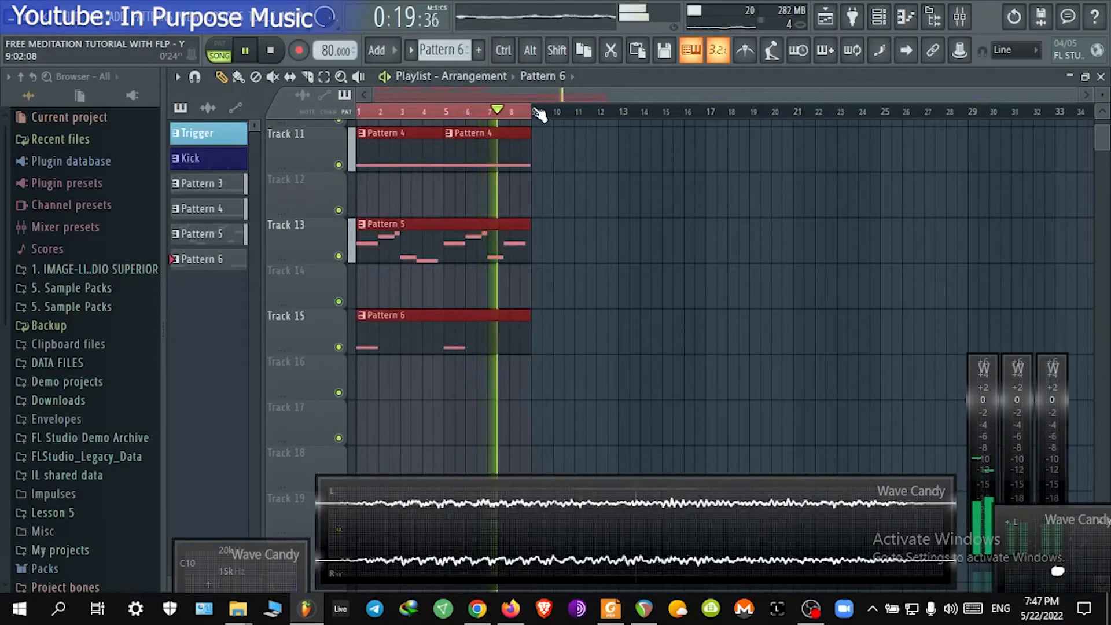
key(ctrl+b)
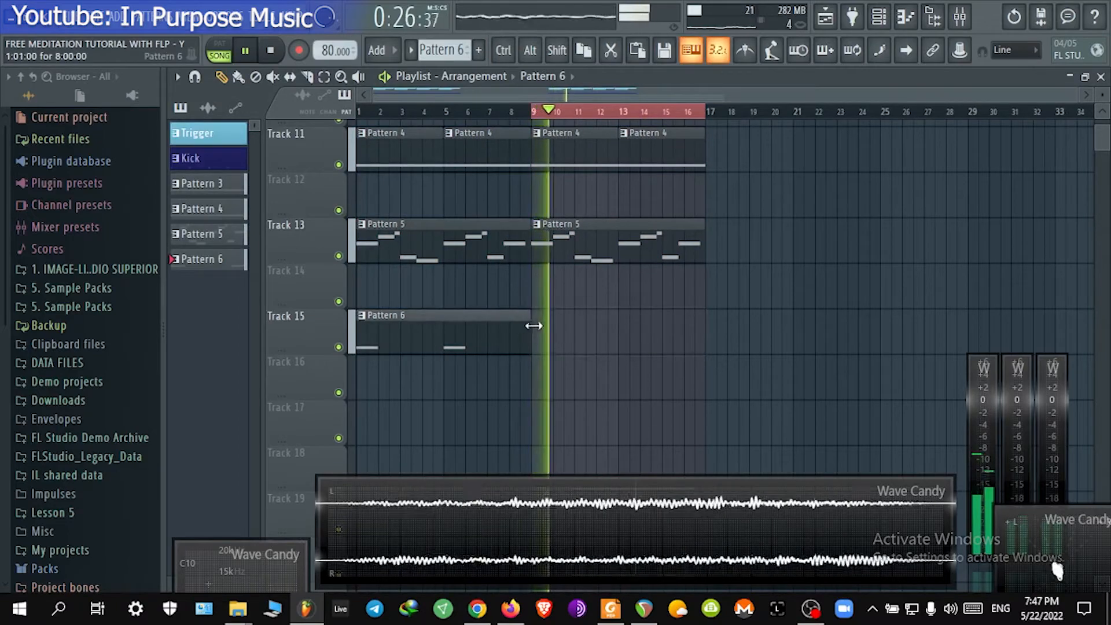
Step: Extend the Pattern 6 clip on Track 15 to bar 17 and play the arrangement
drag(534, 326, 706, 322)
drag(503, 118, 359, 114)
scroll(456, 325, up, 2)
drag(456, 324, 725, 337)
key(space)
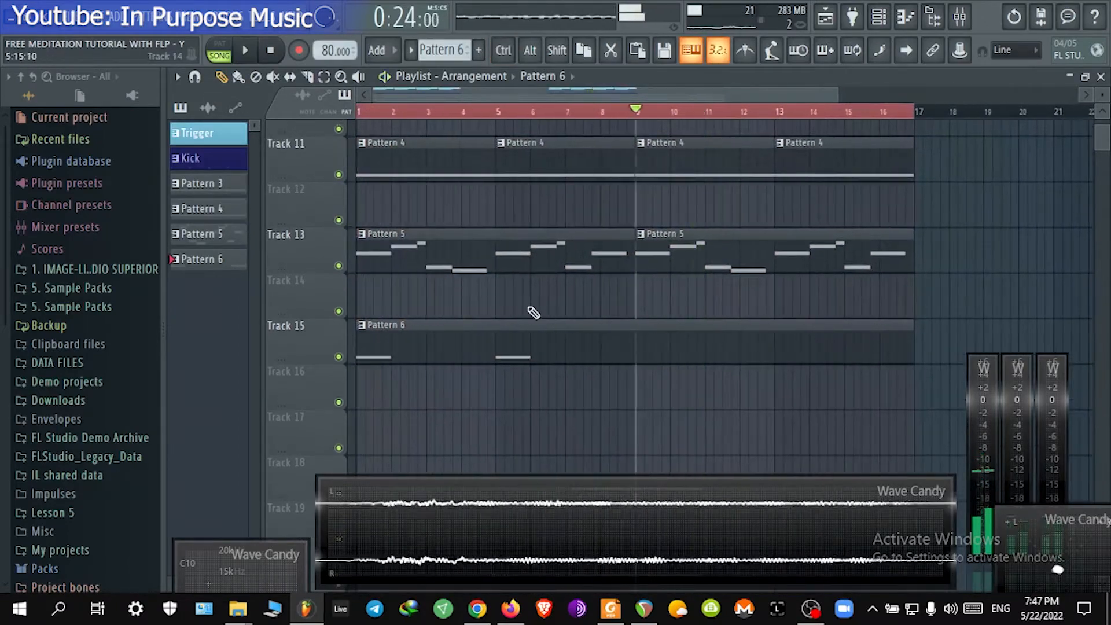
key(space)
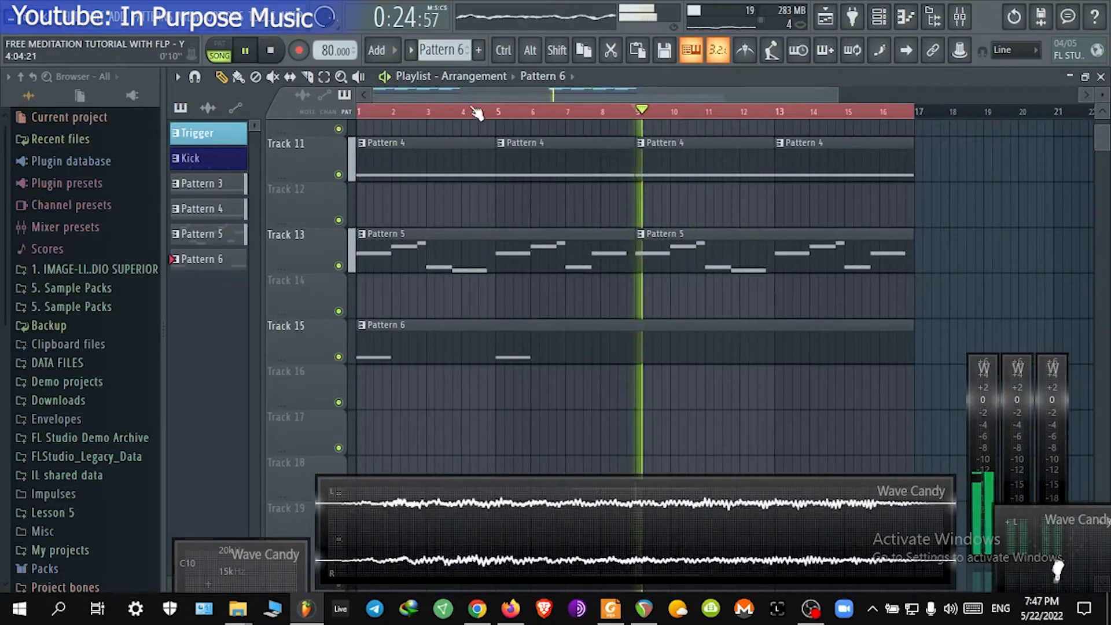
Step: Create a new empty Pattern 7 and place it on Track 17 spanning bars 1 to 17
click(444, 50)
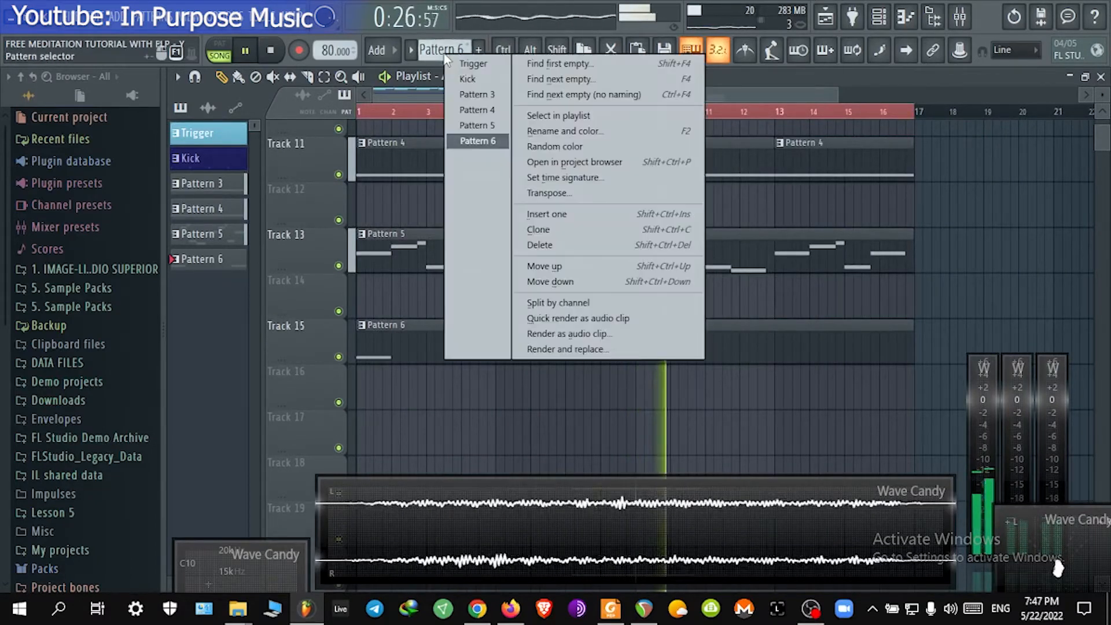
click(602, 95)
scroll(484, 367, down, 4)
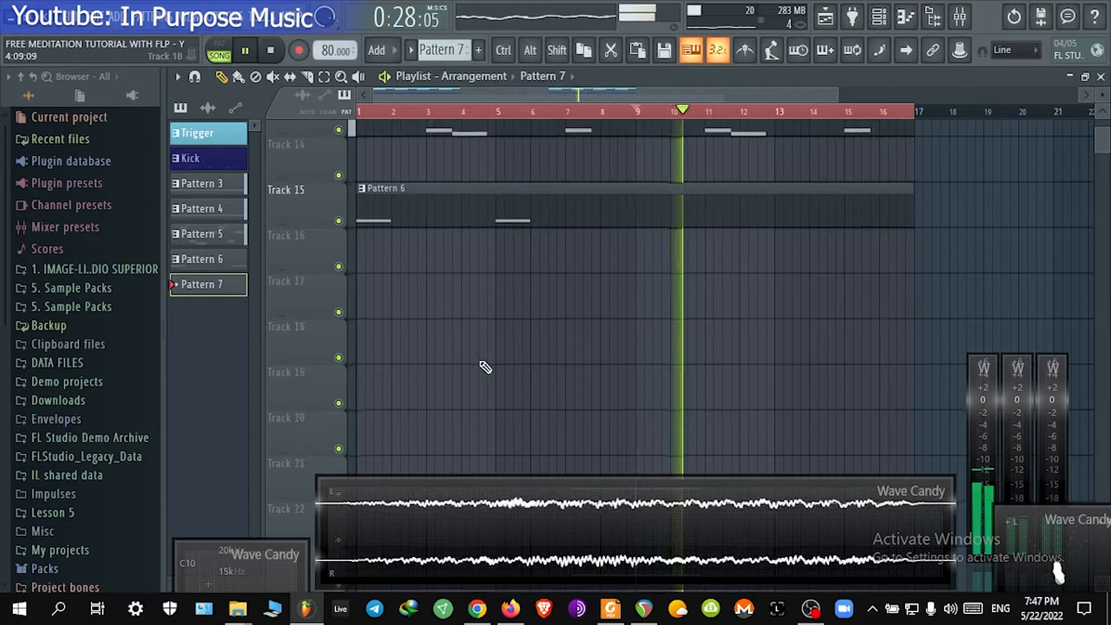
click(372, 295)
drag(385, 290, 911, 280)
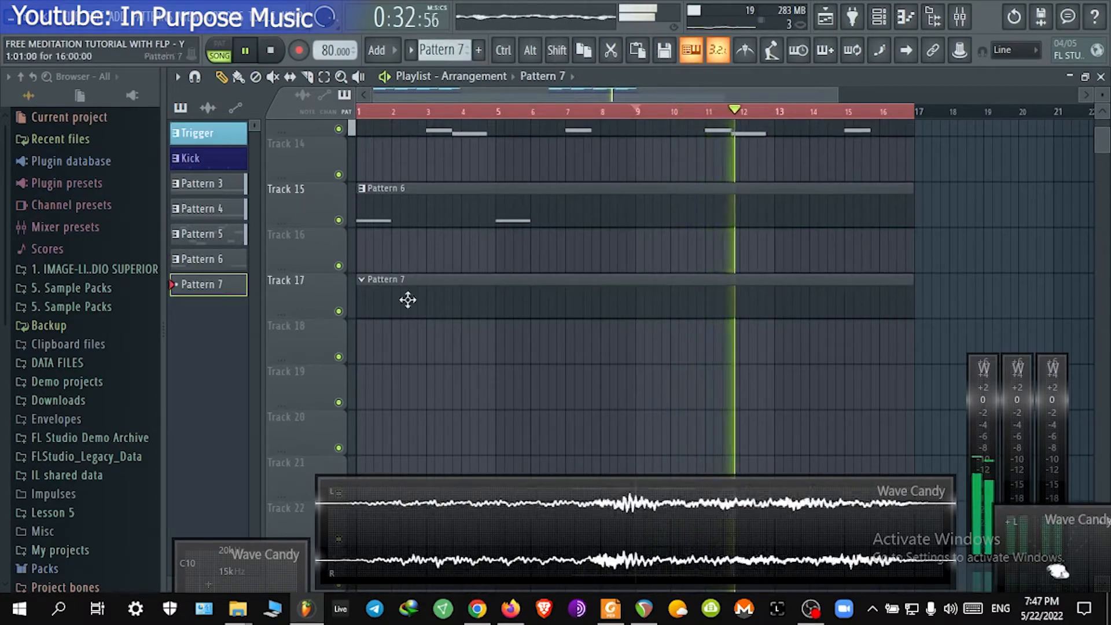
key(space)
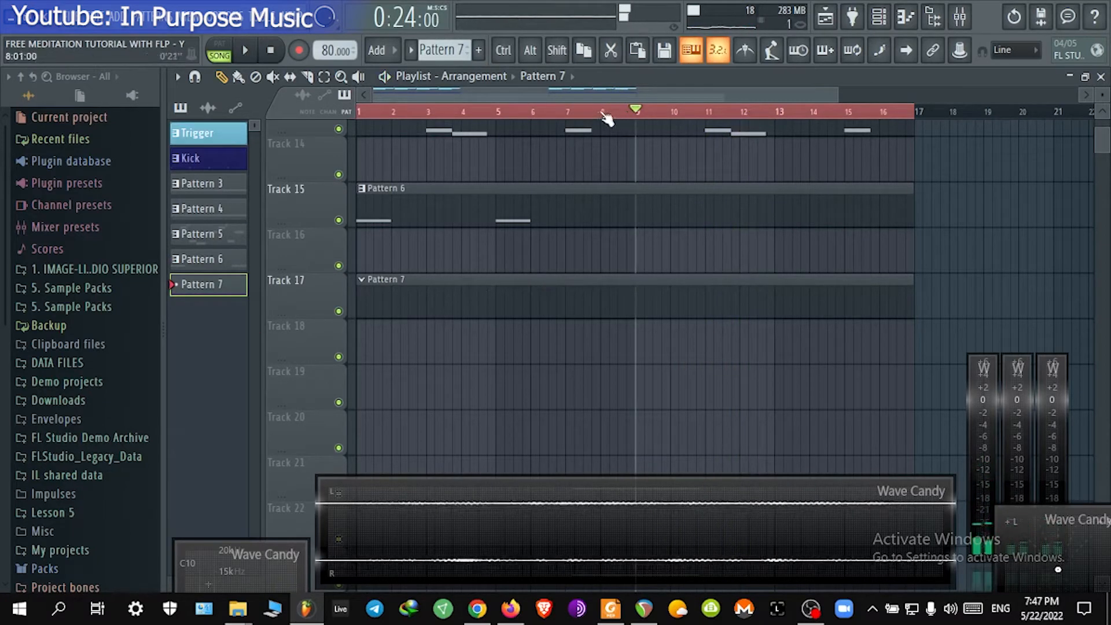
Step: Add a FLEX channel to the channel rack and reposition its plugin window
click(880, 17)
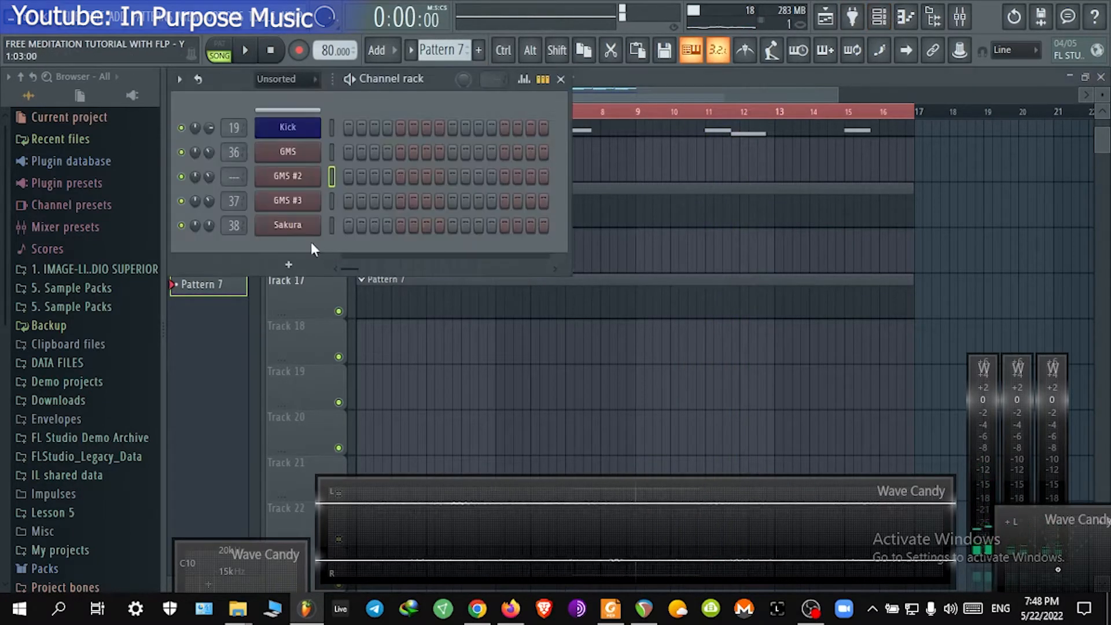
click(306, 265)
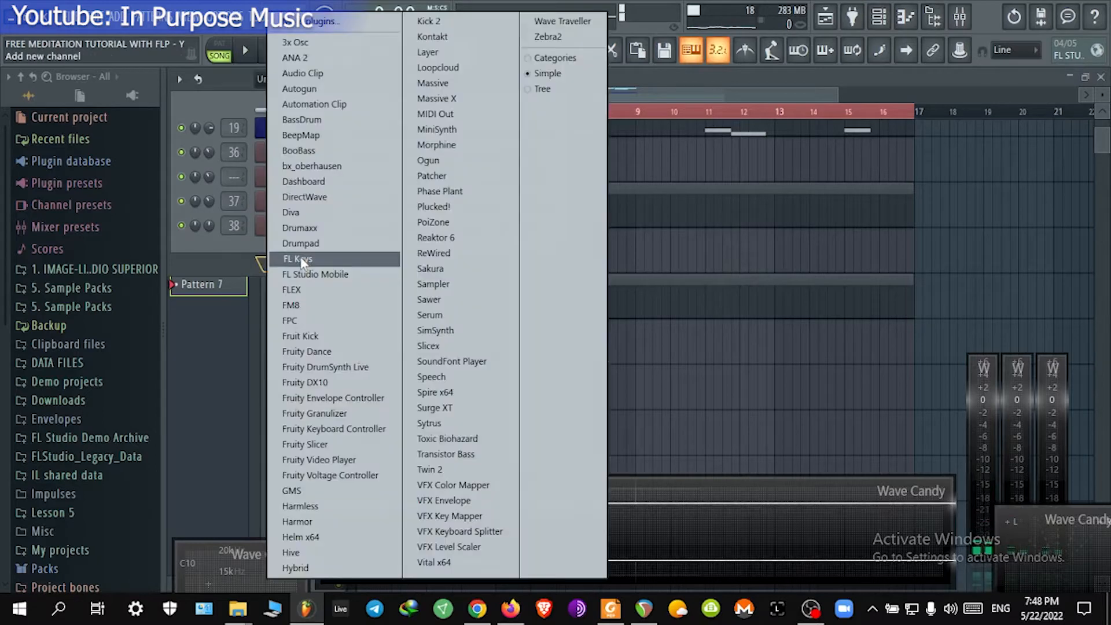
click(307, 290)
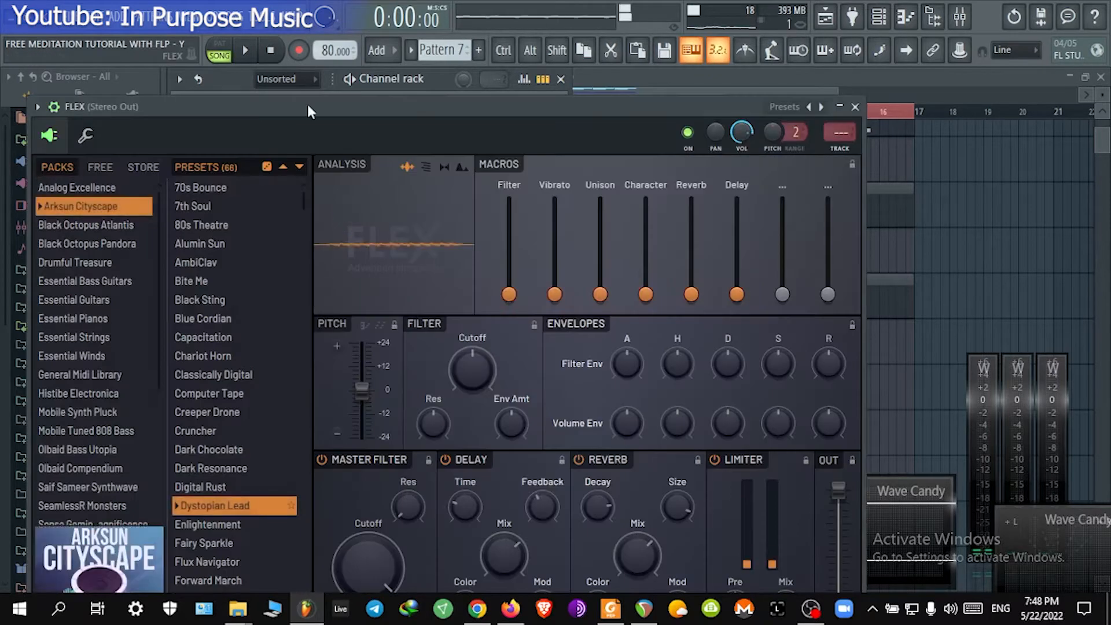
drag(307, 104, 349, 0)
click(96, 3)
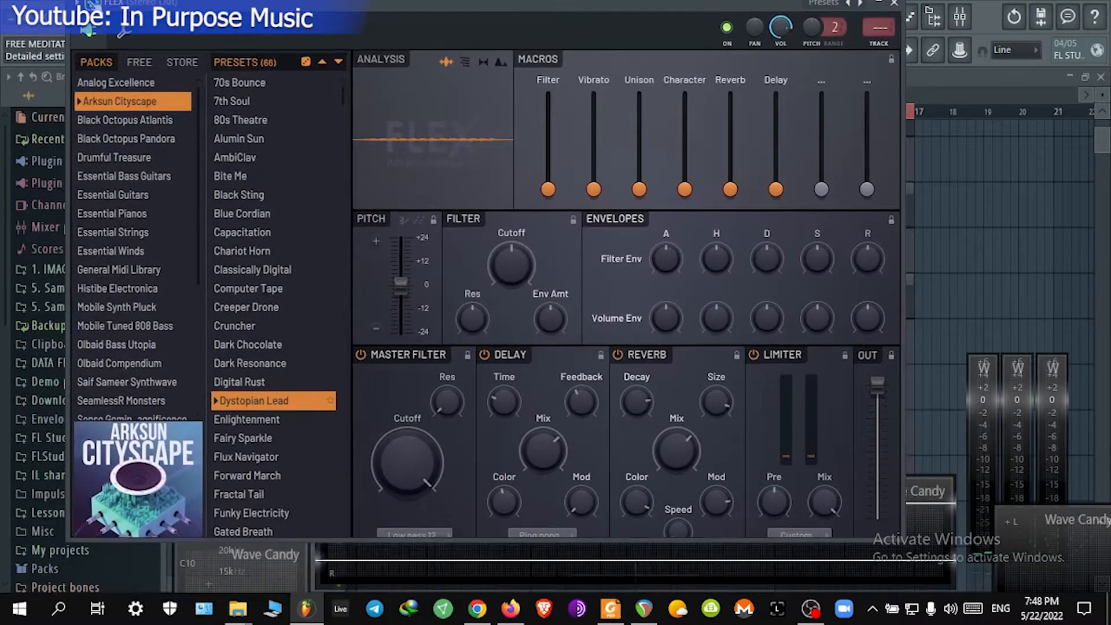
drag(206, 6, 213, 17)
click(104, 12)
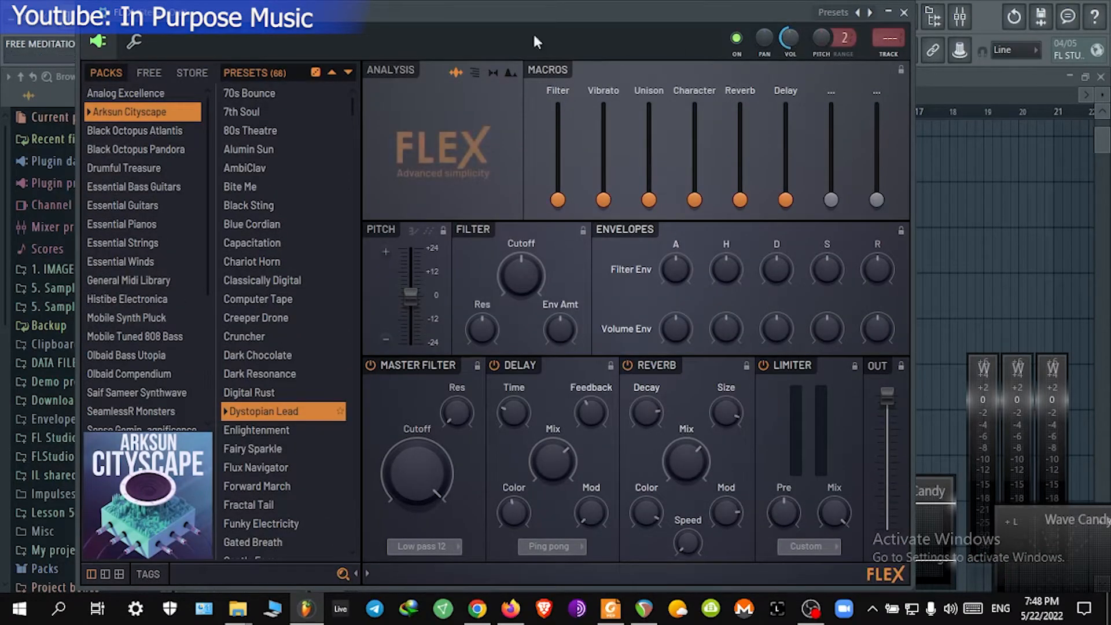
click(104, 13)
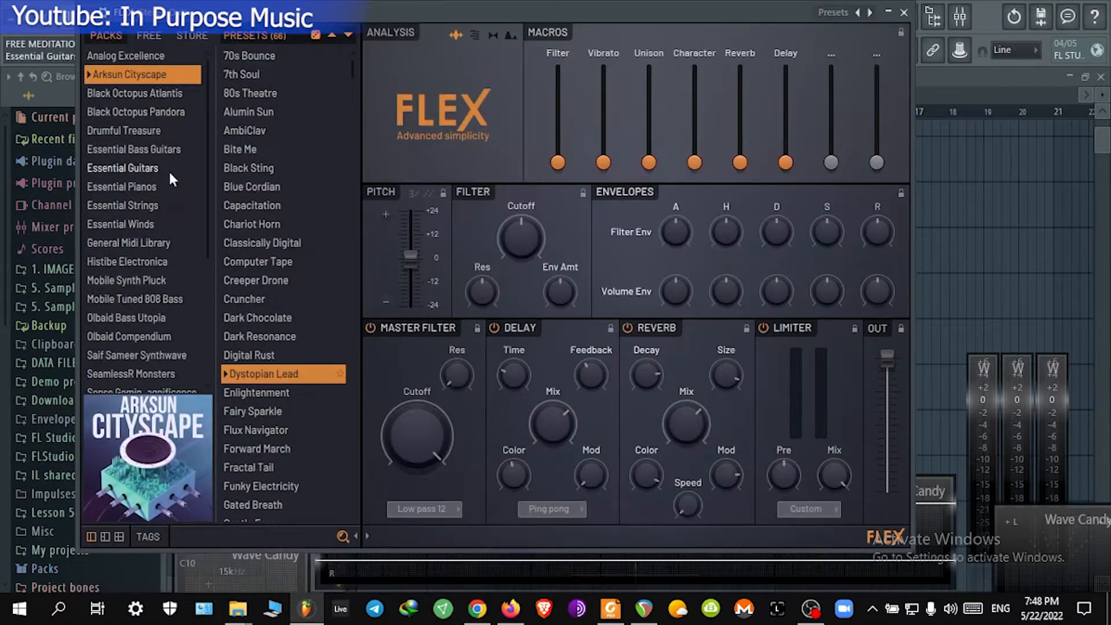
Step: Load the Flutes Sustain preset from FLEX's Essential Winds pack and close the plugin
click(147, 205)
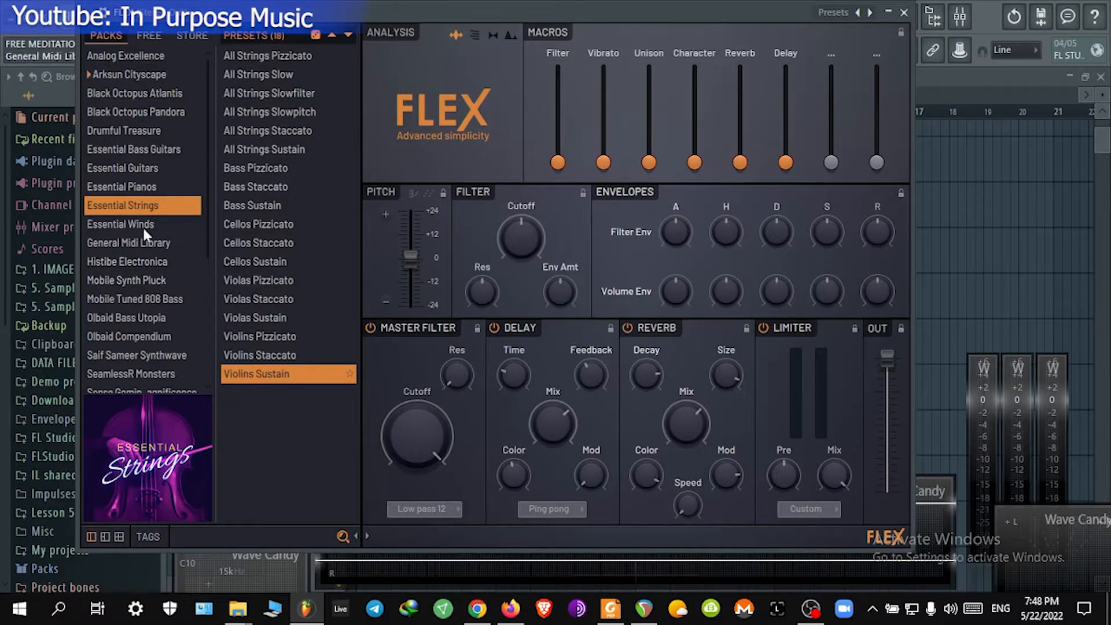
click(144, 228)
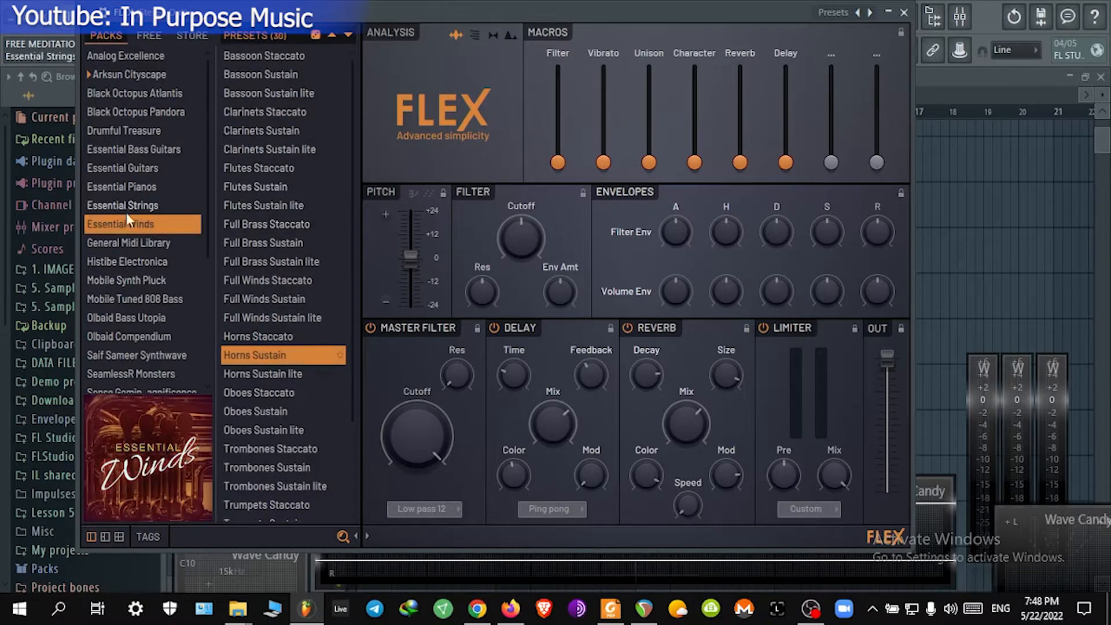
scroll(139, 241, down, 5)
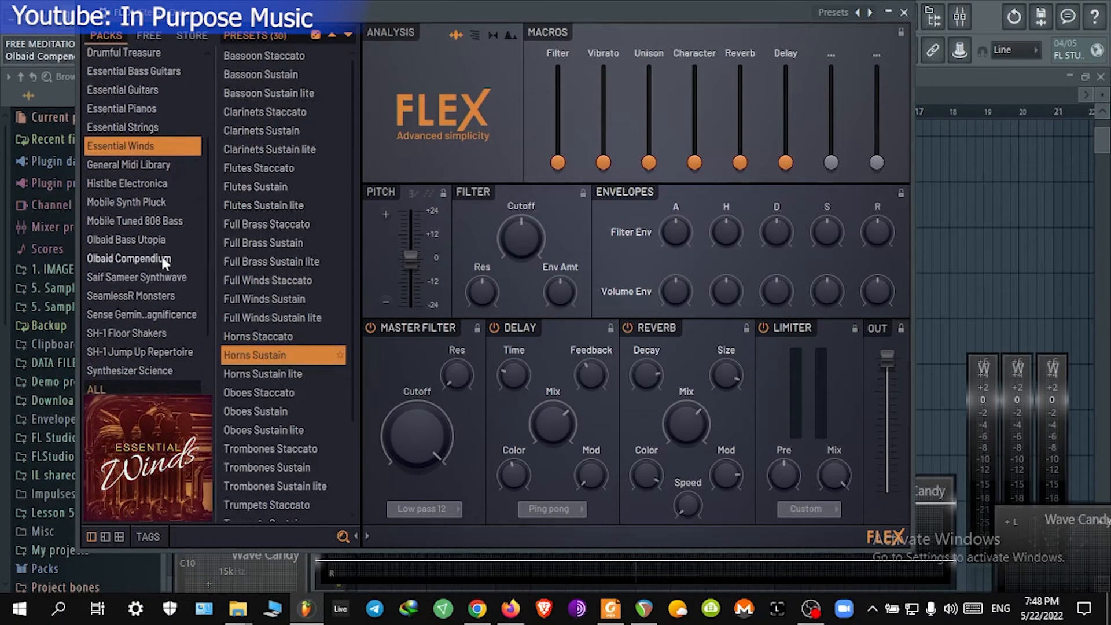
click(287, 187)
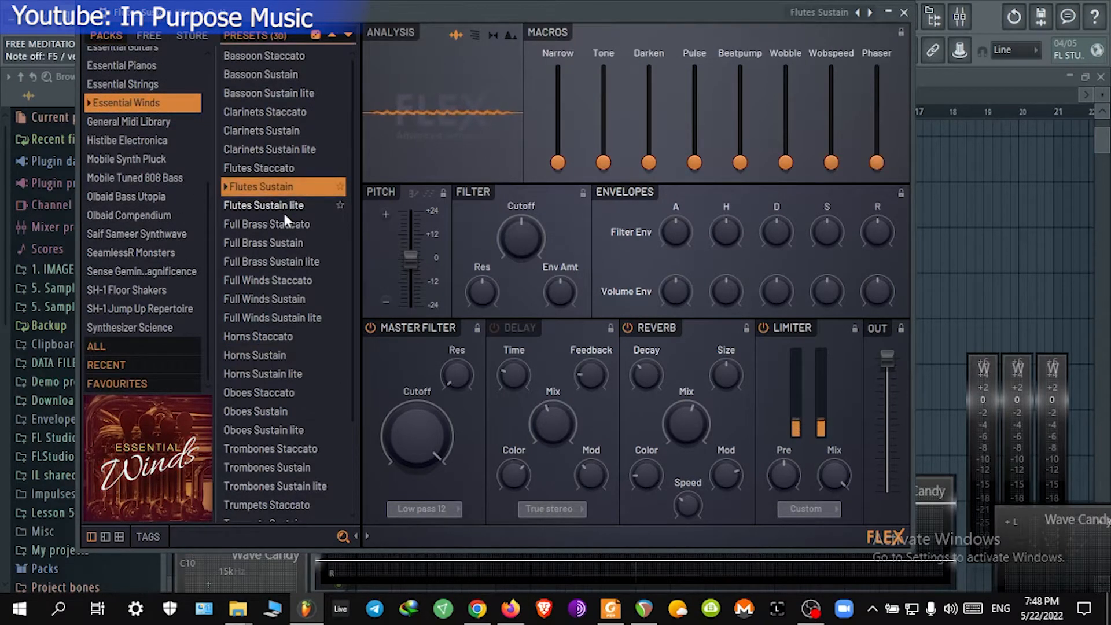
click(905, 12)
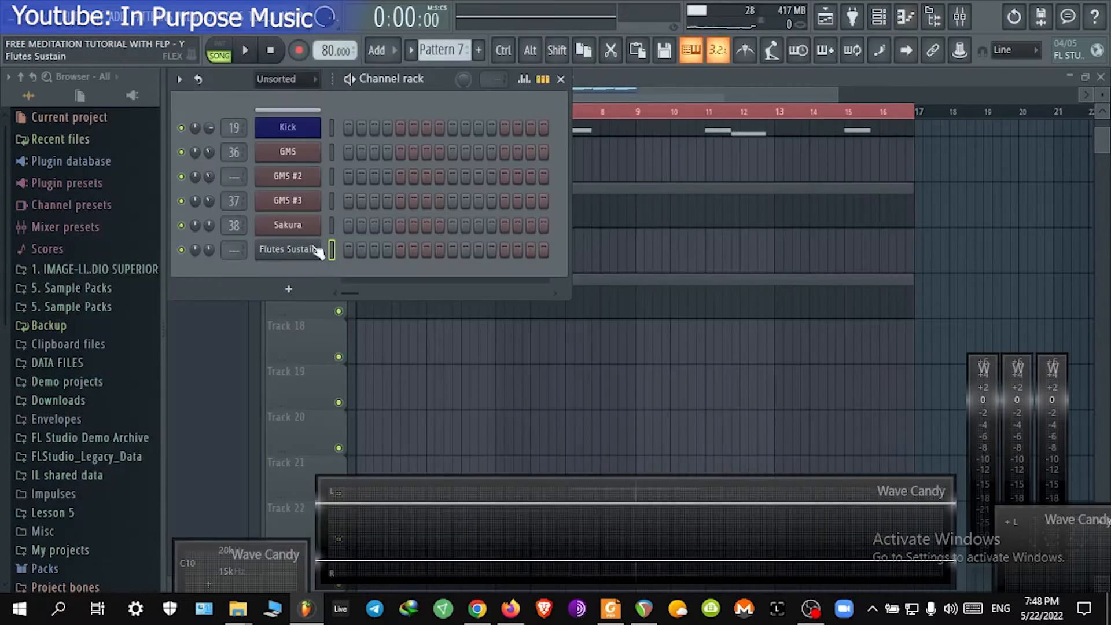
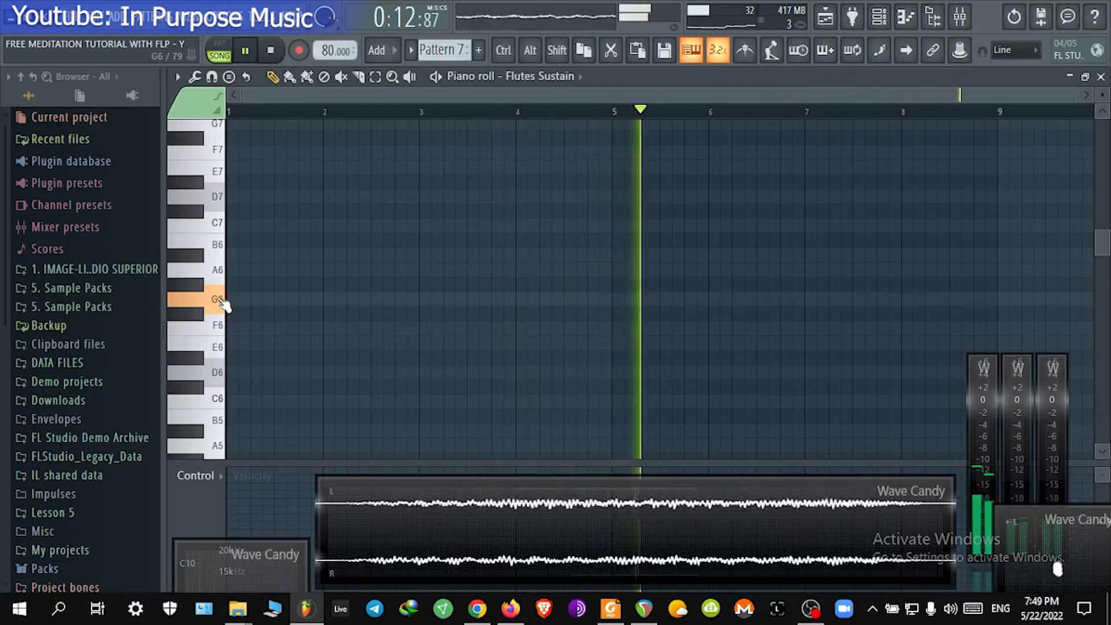
Step: Draw an A6 note in the Flutes Sustain piano roll stretching from bar 1 to bar 5, then close the piano roll
drag(265, 270, 229, 272)
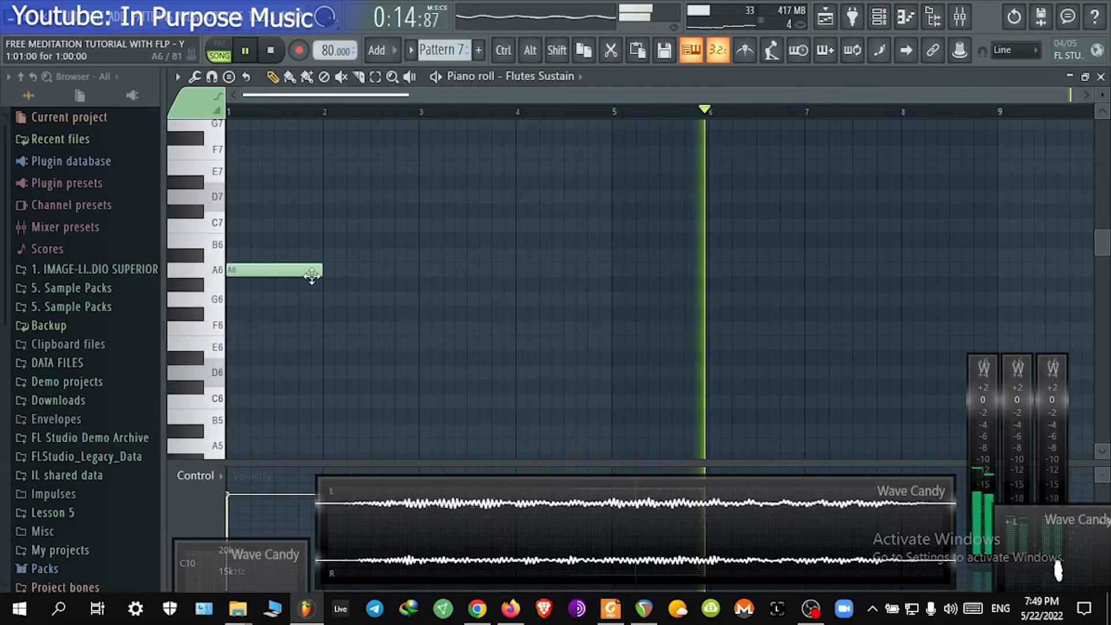
key(space)
drag(323, 271, 417, 271)
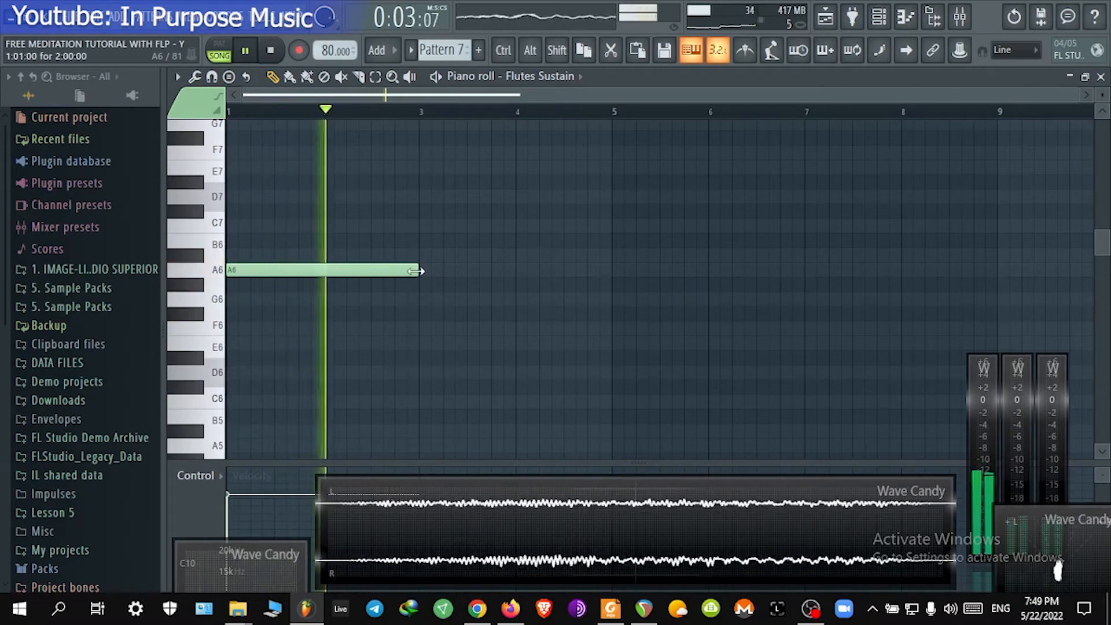
drag(416, 270, 614, 270)
key(space)
key(space)
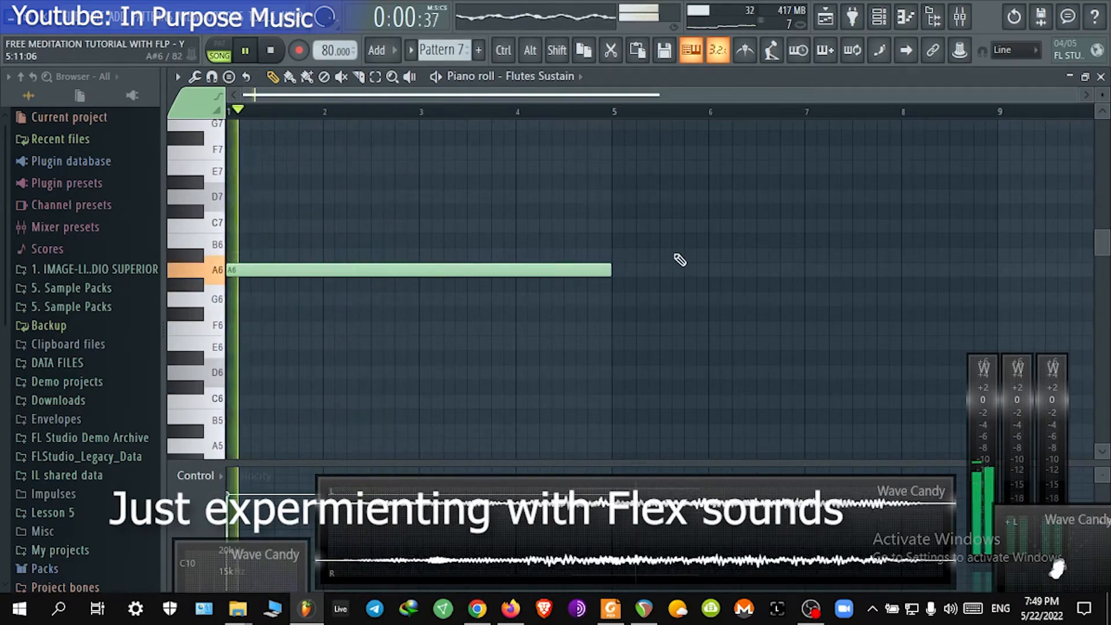
click(1101, 76)
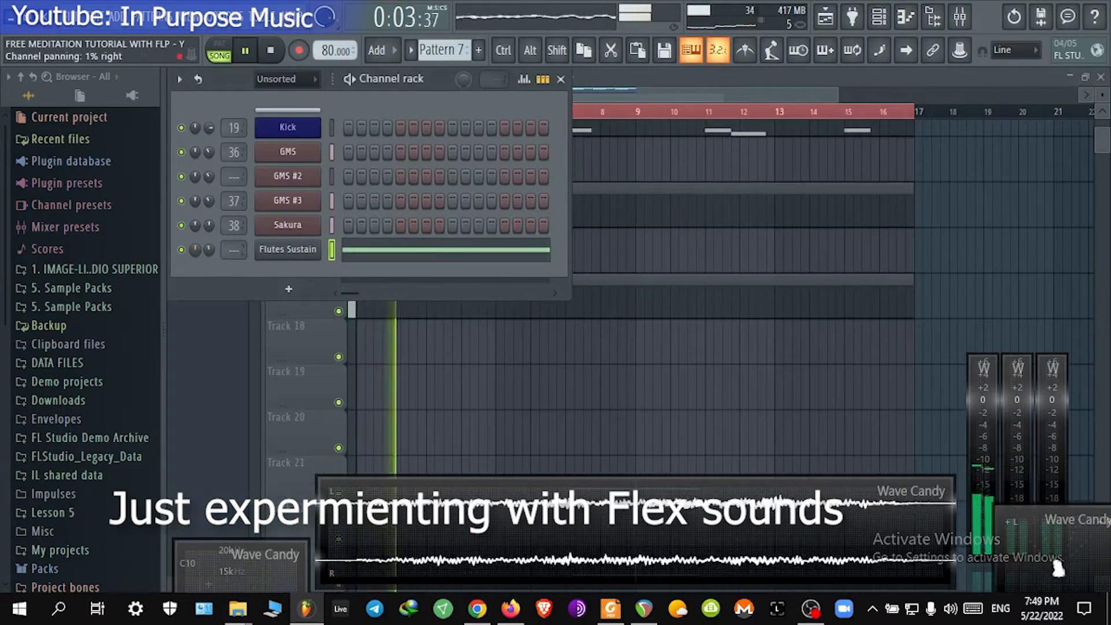
Step: Route the Flutes Sustain channel to mixer insert 38 by copying the Sakura channel's mixer track value and pasting it
right_click(197, 250)
click(212, 262)
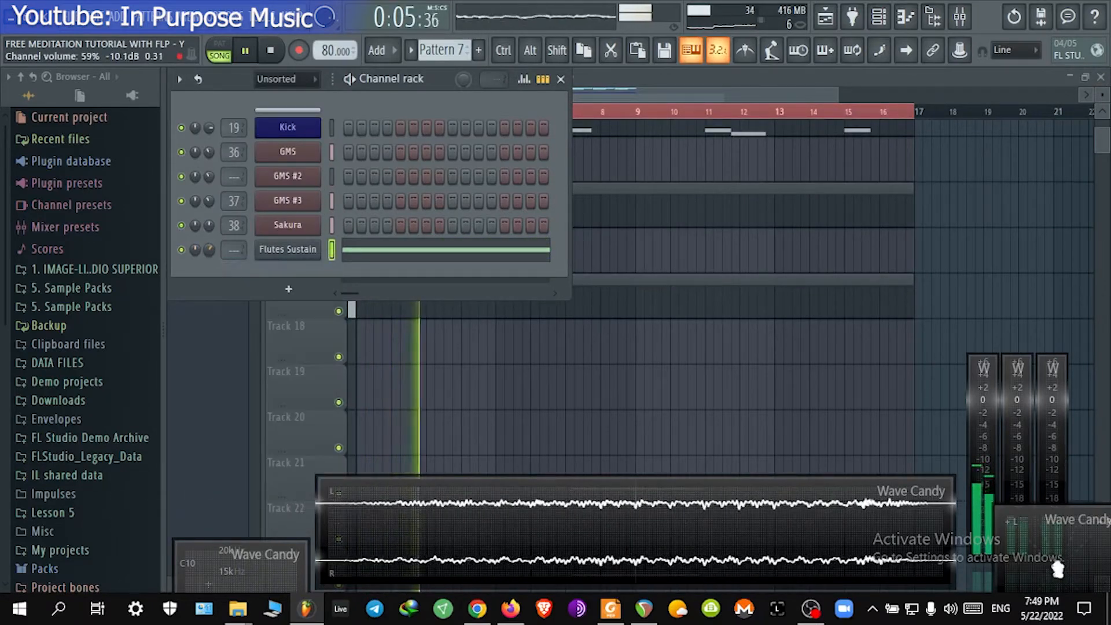
right_click(235, 225)
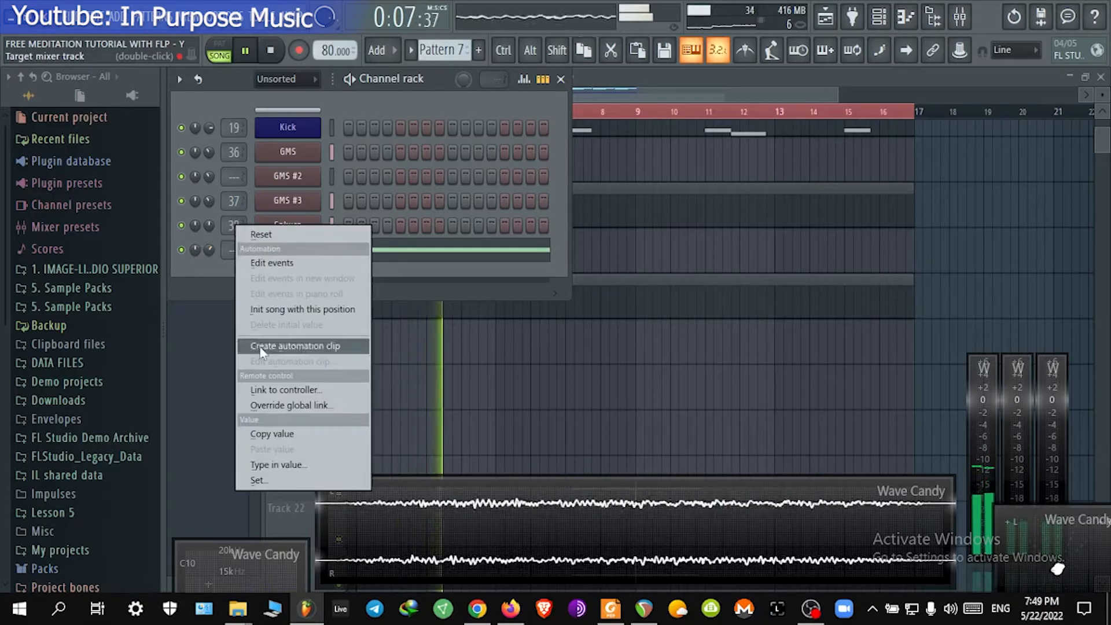
click(295, 434)
right_click(233, 249)
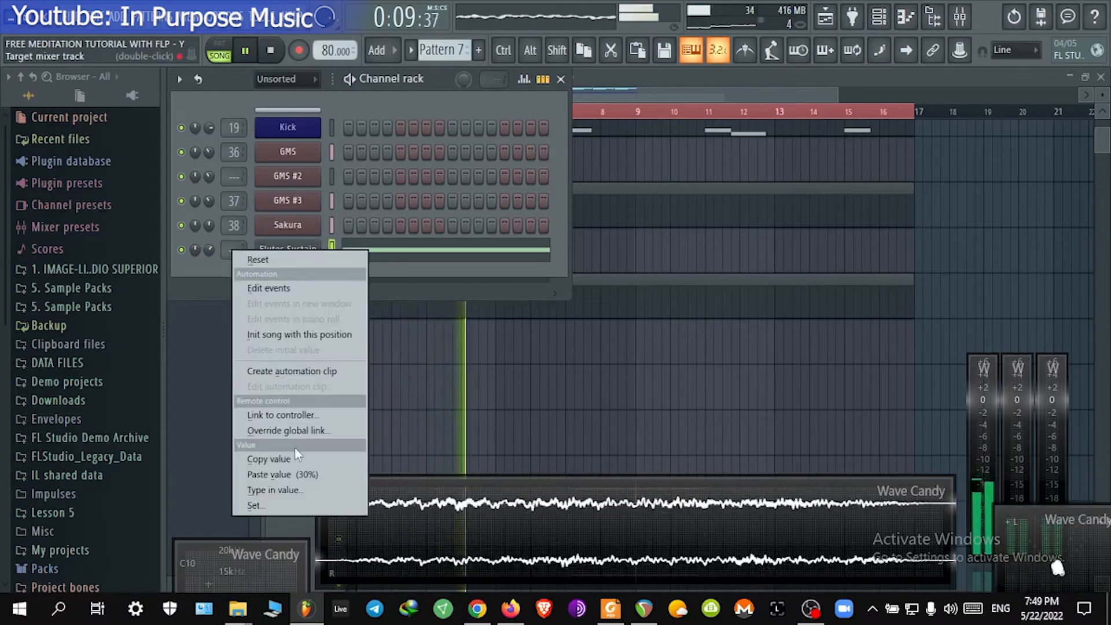
click(283, 474)
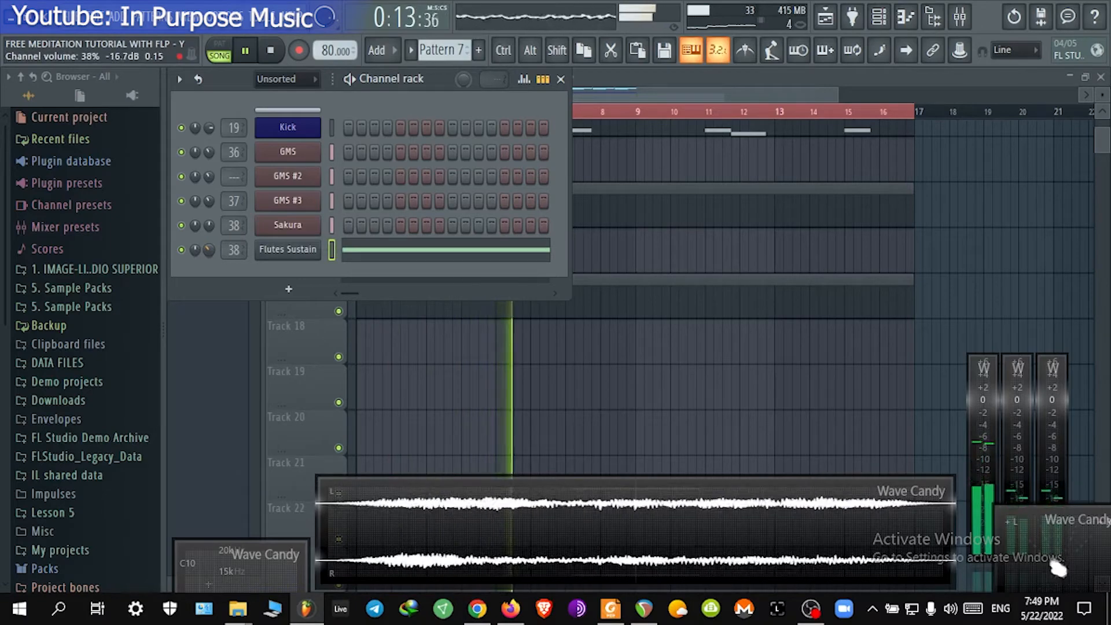
Step: Open Pattern 7's piano roll and add a G6 note from bar 5 to 7 and an A#6 note from bar 7 to 9
click(670, 310)
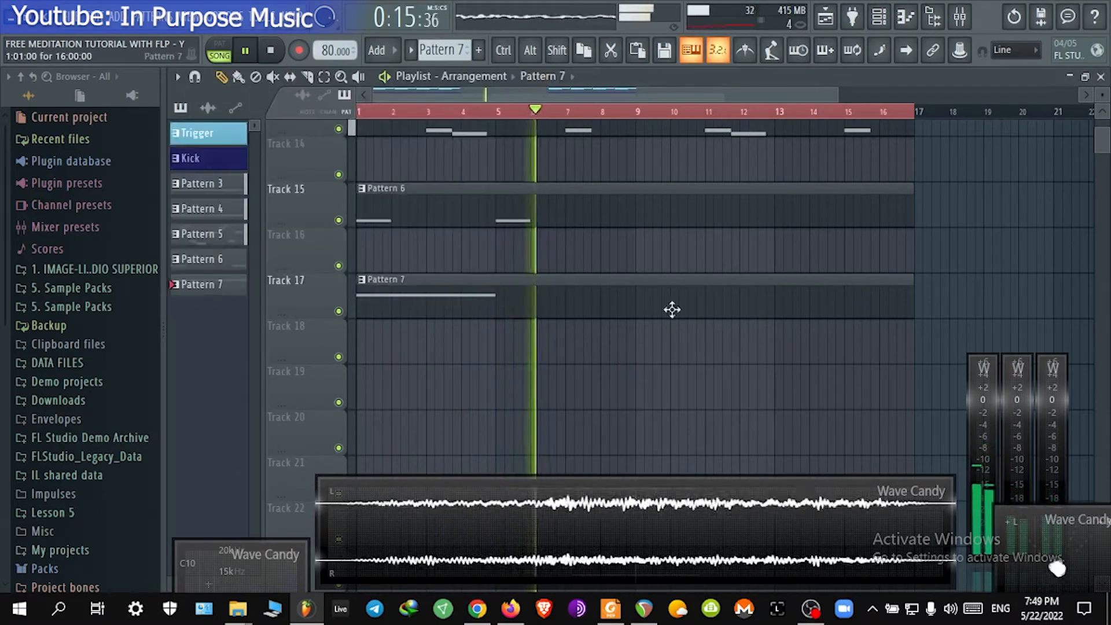
double_click(888, 297)
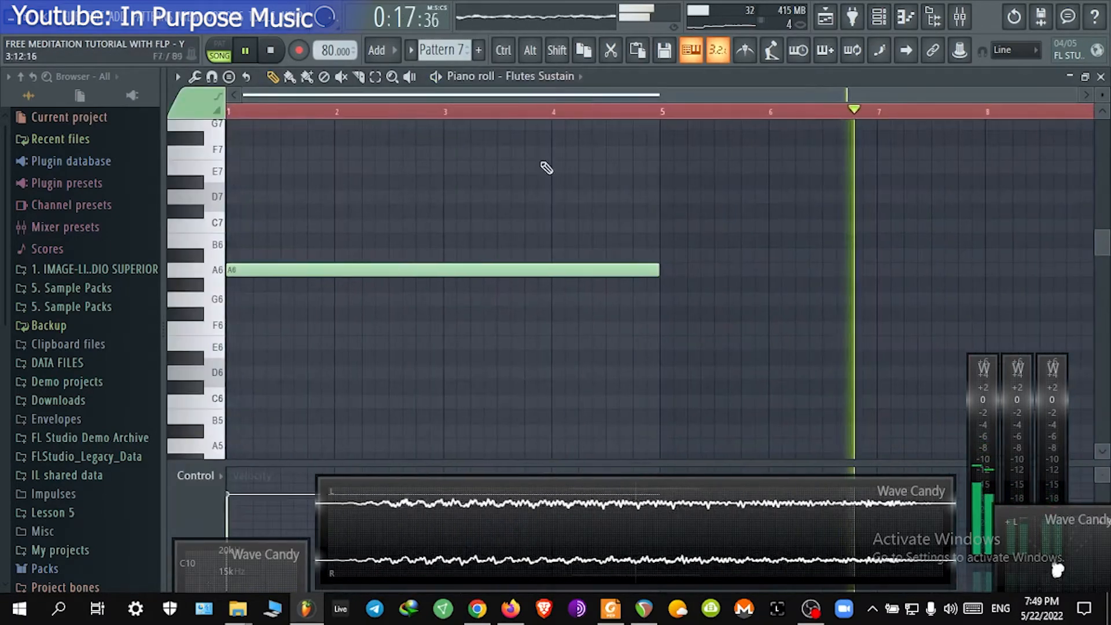
click(662, 299)
scroll(630, 116, down, 3)
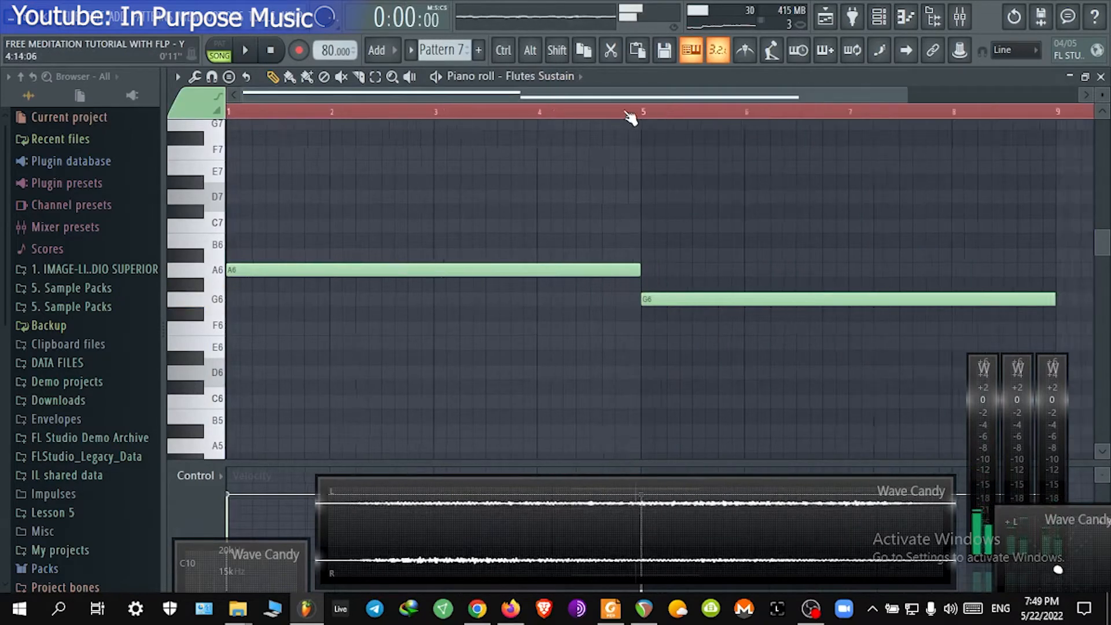
key(space)
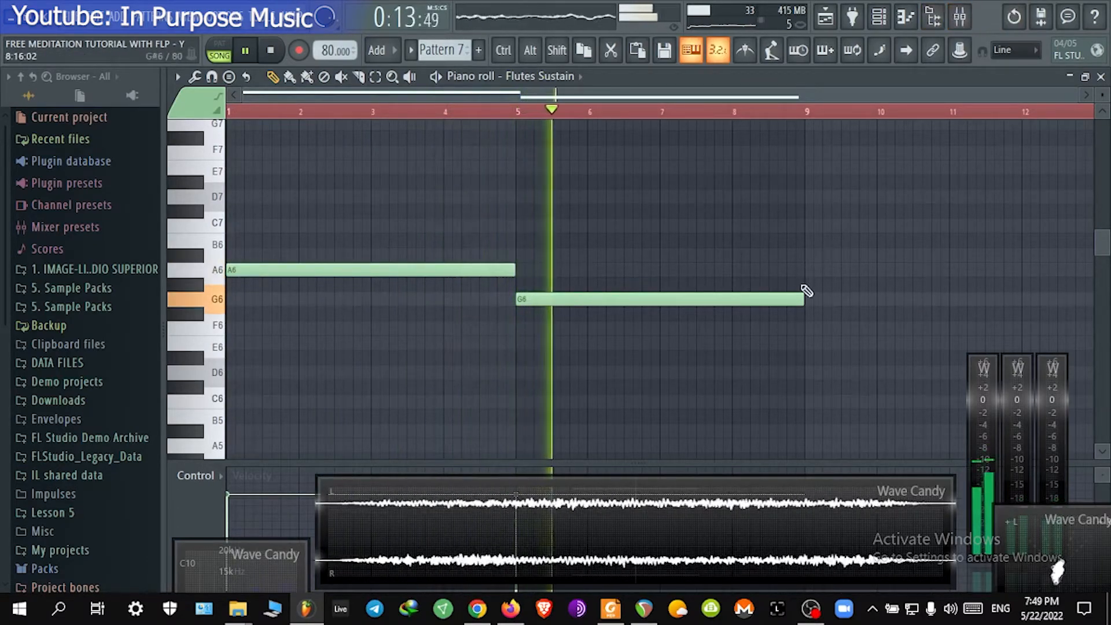
drag(805, 299, 659, 299)
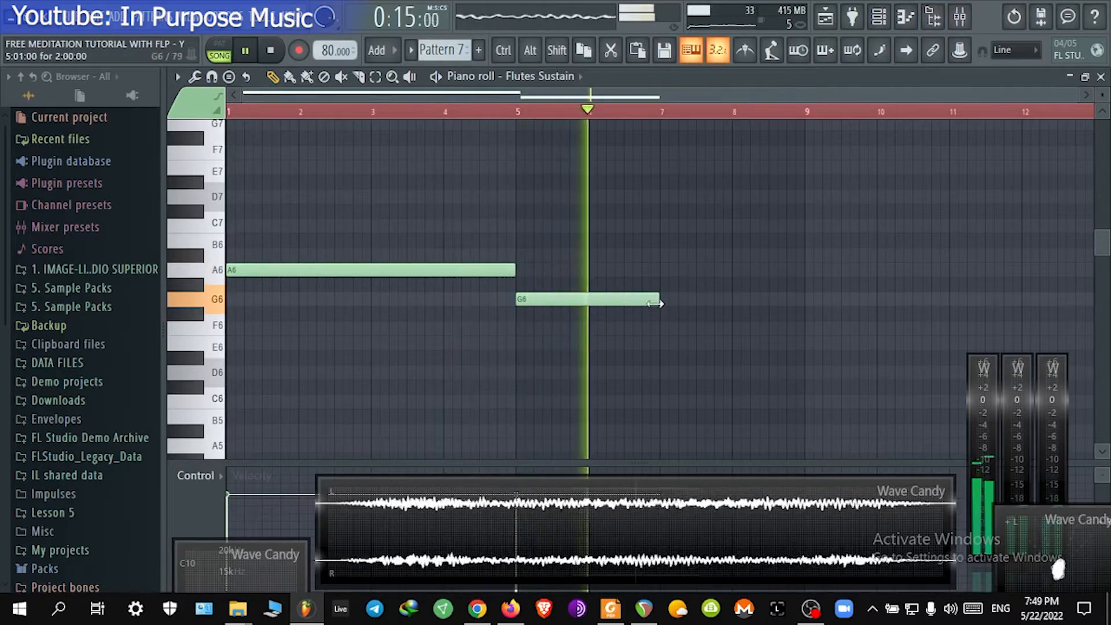
click(663, 256)
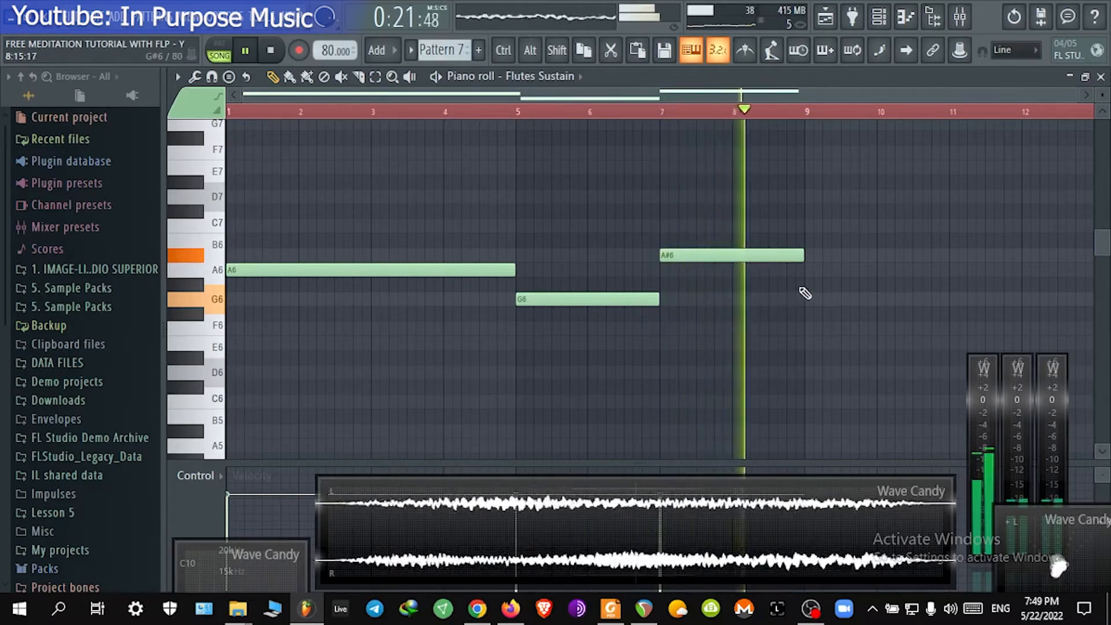
Step: Select all notes in Pattern 7 and duplicate them so the melody repeats through bar 17
key(ctrl+a)
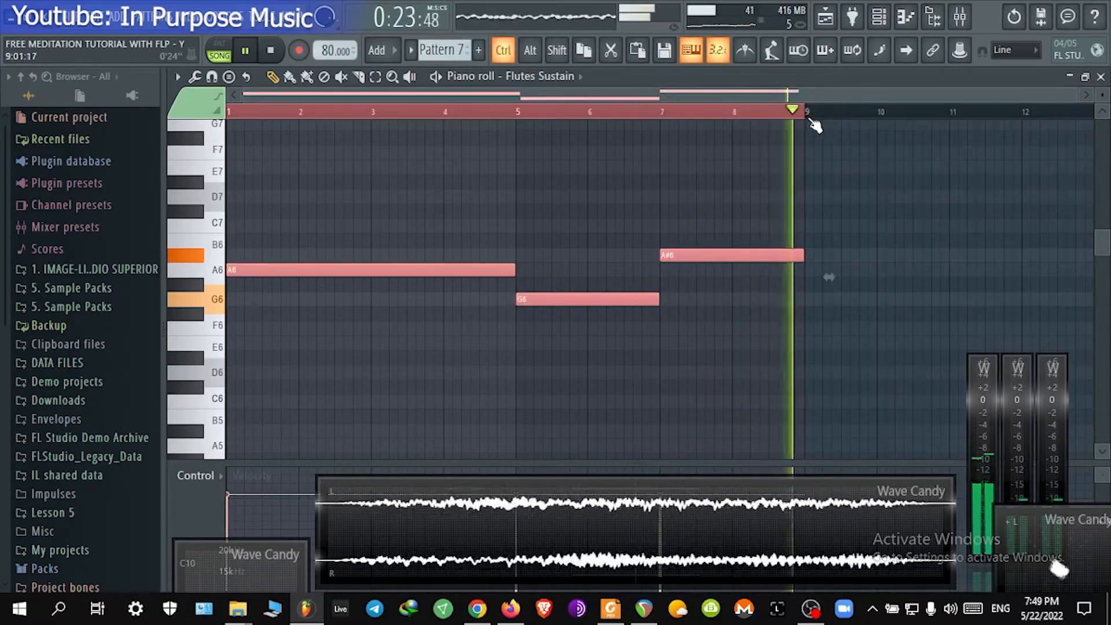
key(ctrl+b)
scroll(698, 117, down, 2)
key(ctrl+d)
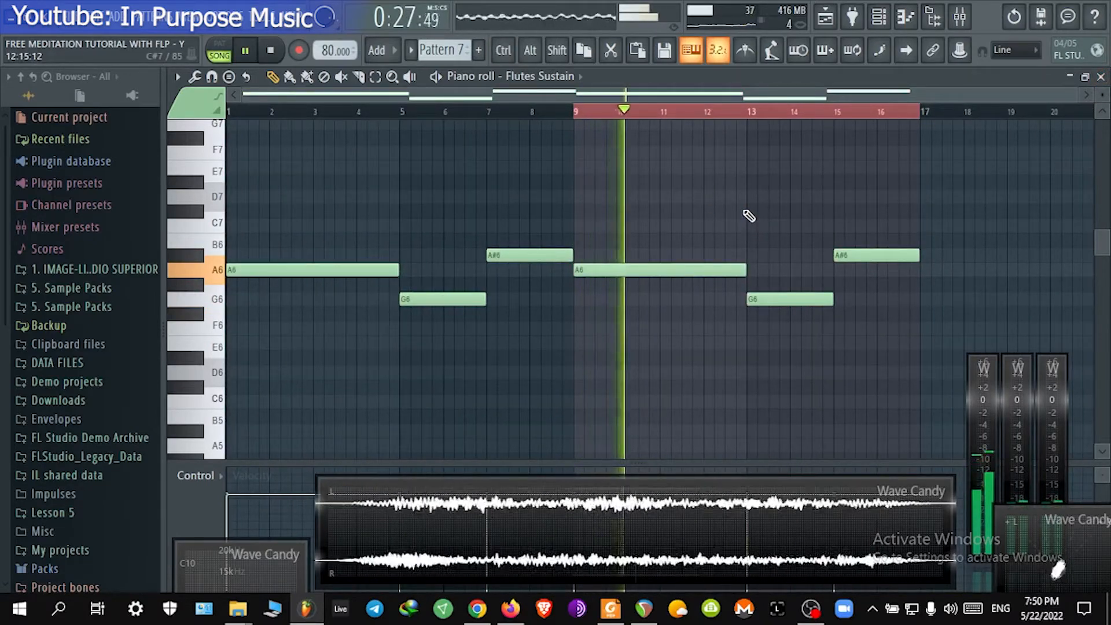
key(ctrl+d)
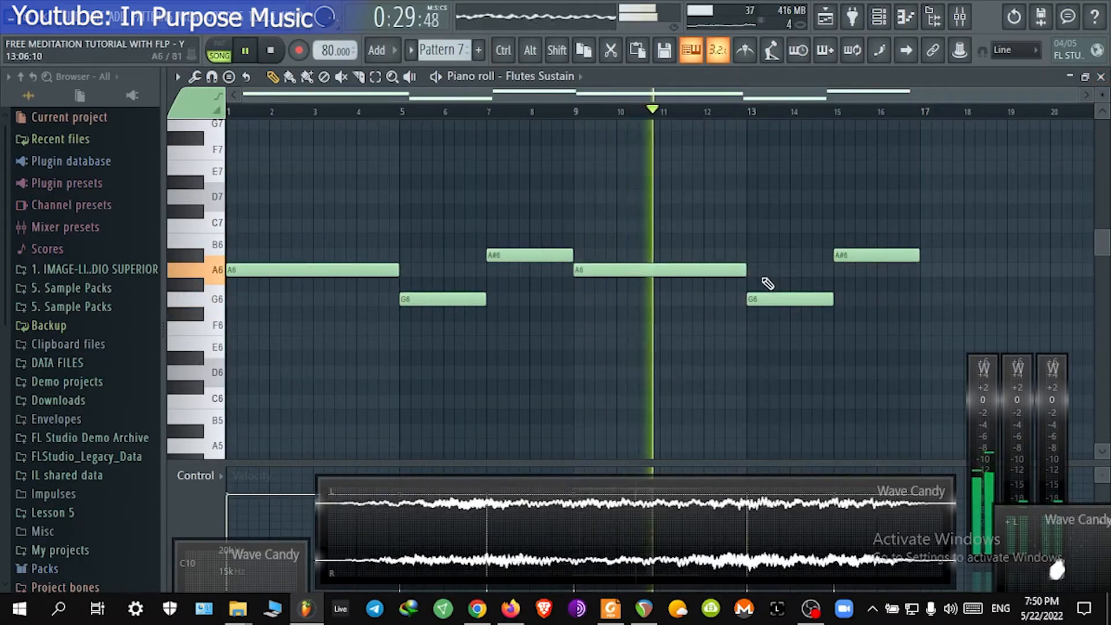
Step: Open the mixer and inspect the FLUTE insert's Fruity parametric EQ 2, then close the mixer
click(1102, 77)
key(F6)
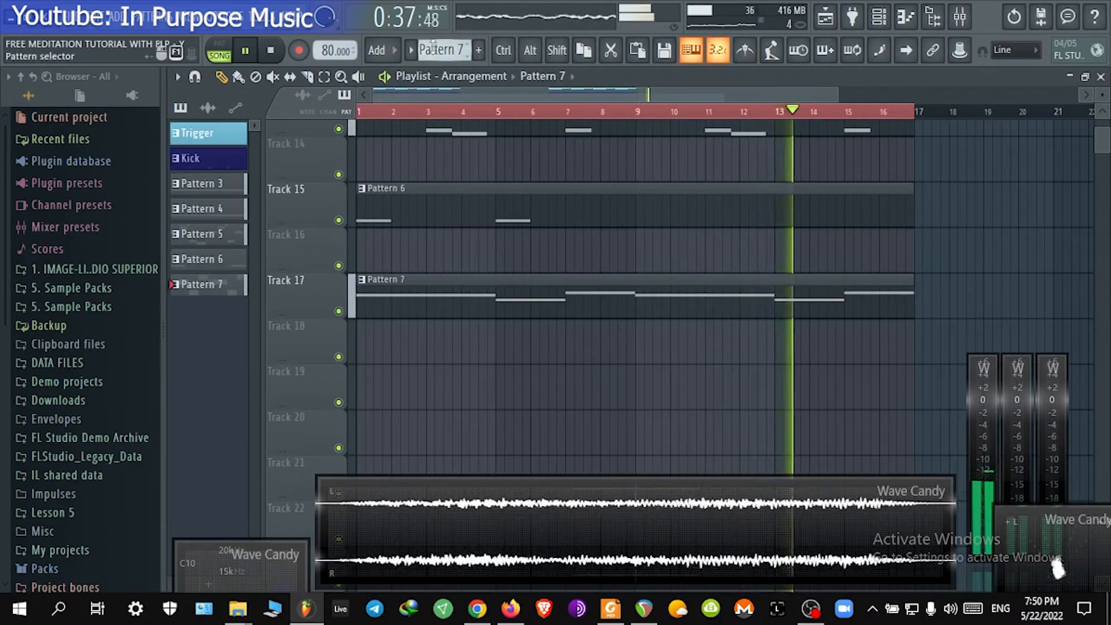
click(973, 21)
click(446, 240)
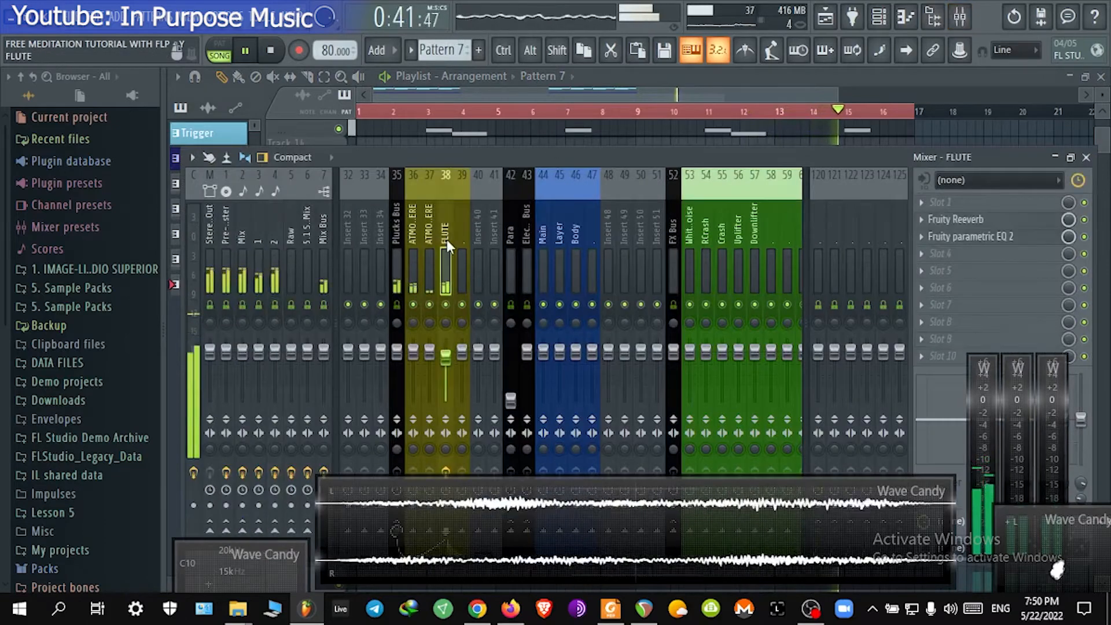
click(978, 237)
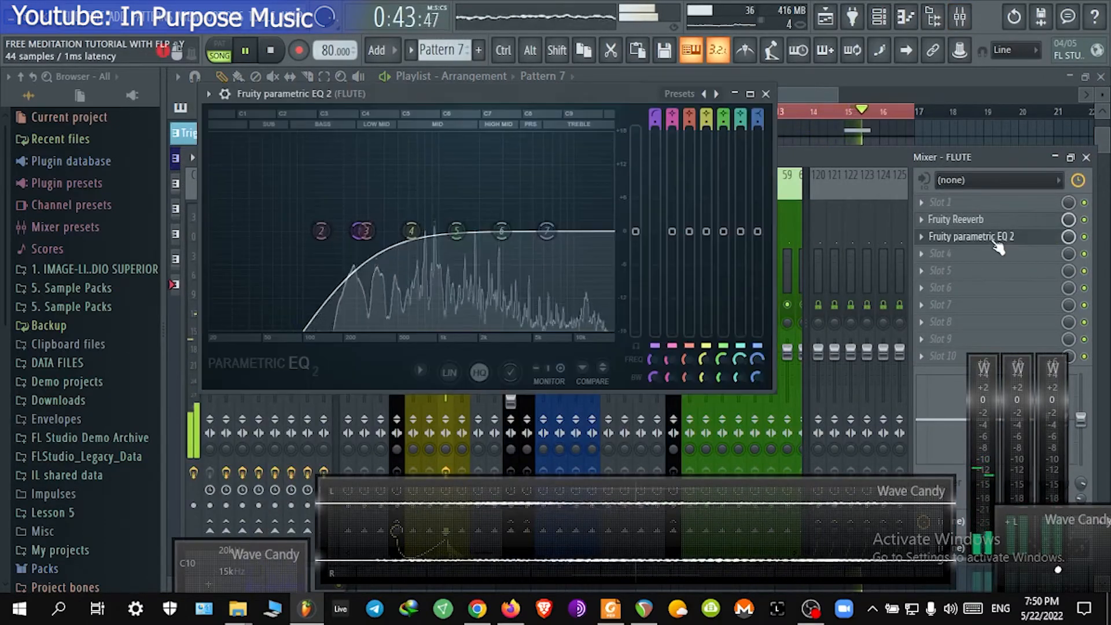
click(996, 243)
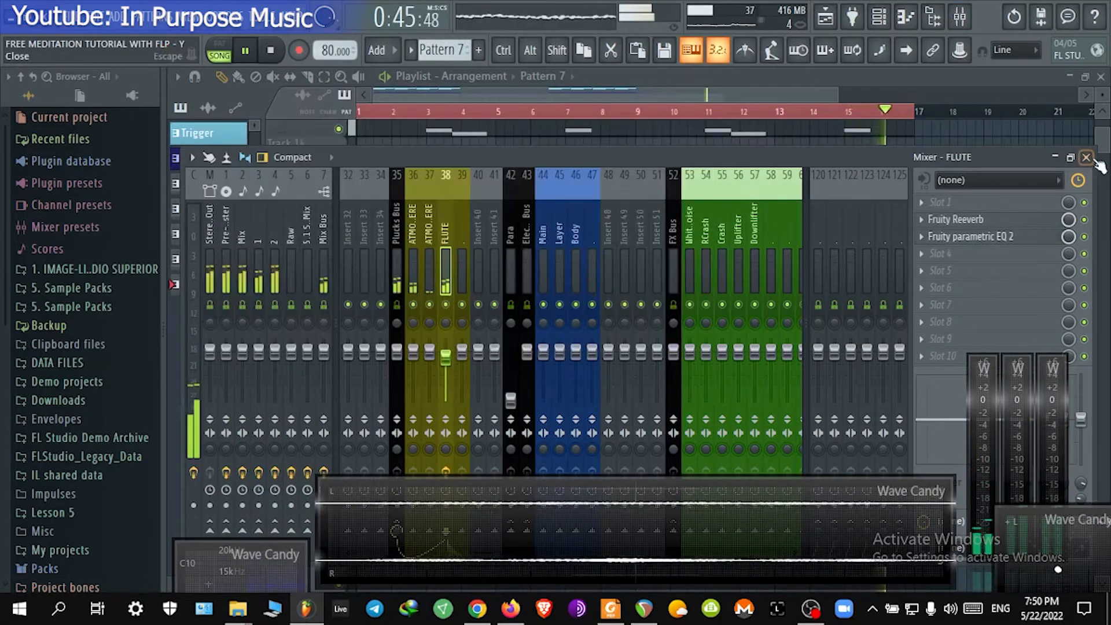
click(1086, 157)
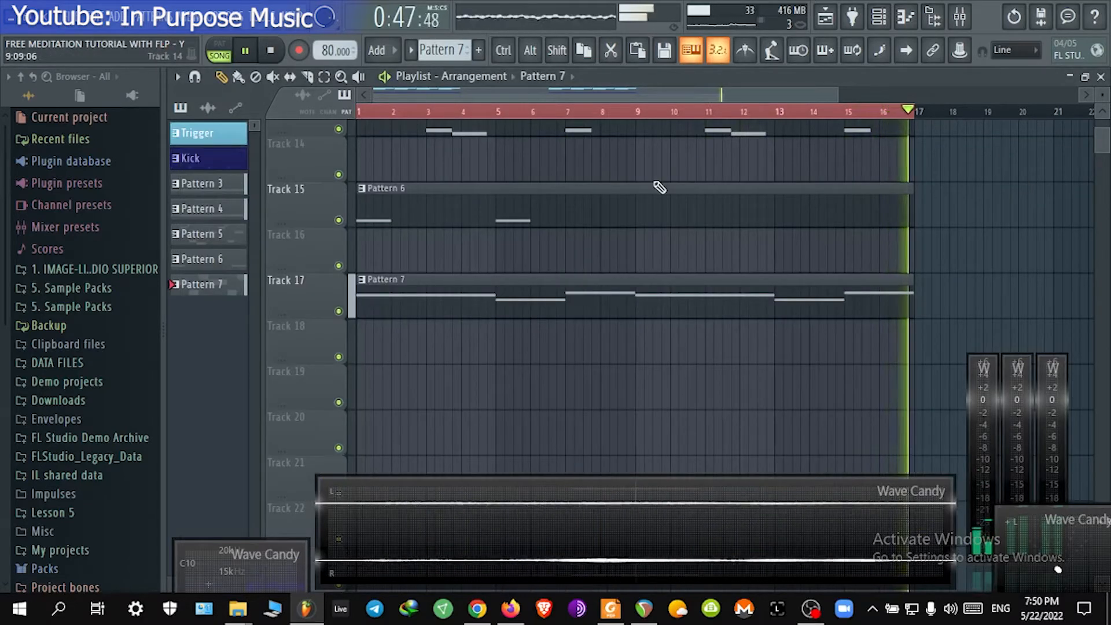
Step: Create a new empty Pattern 8 and place it on Track 19 spanning bars 1 to 9
click(443, 50)
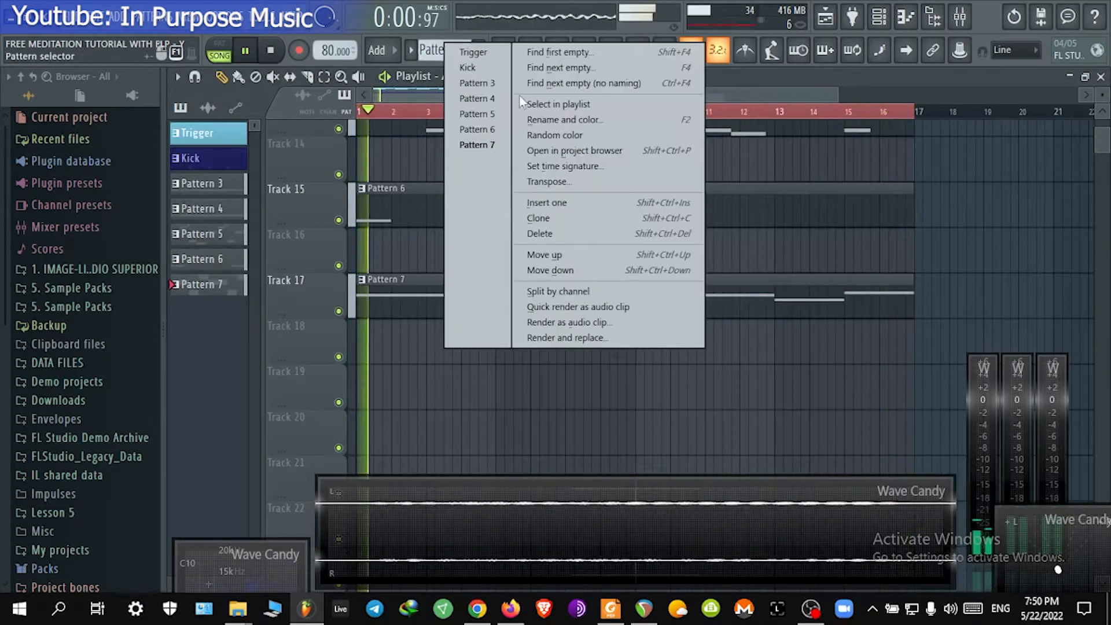
click(600, 82)
drag(419, 373, 355, 427)
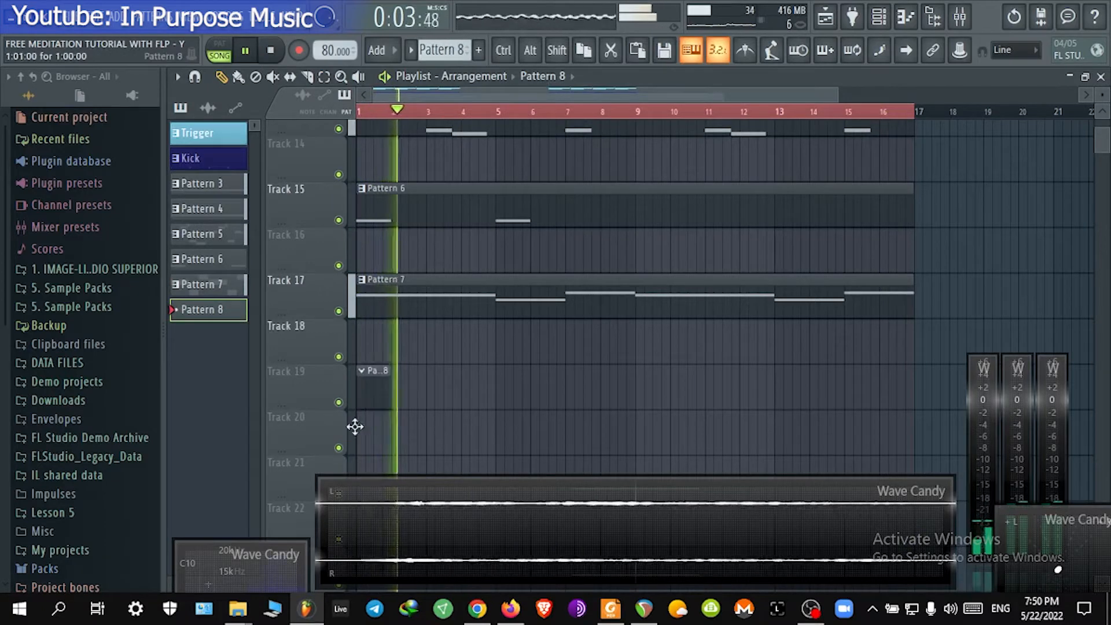
drag(392, 386, 635, 377)
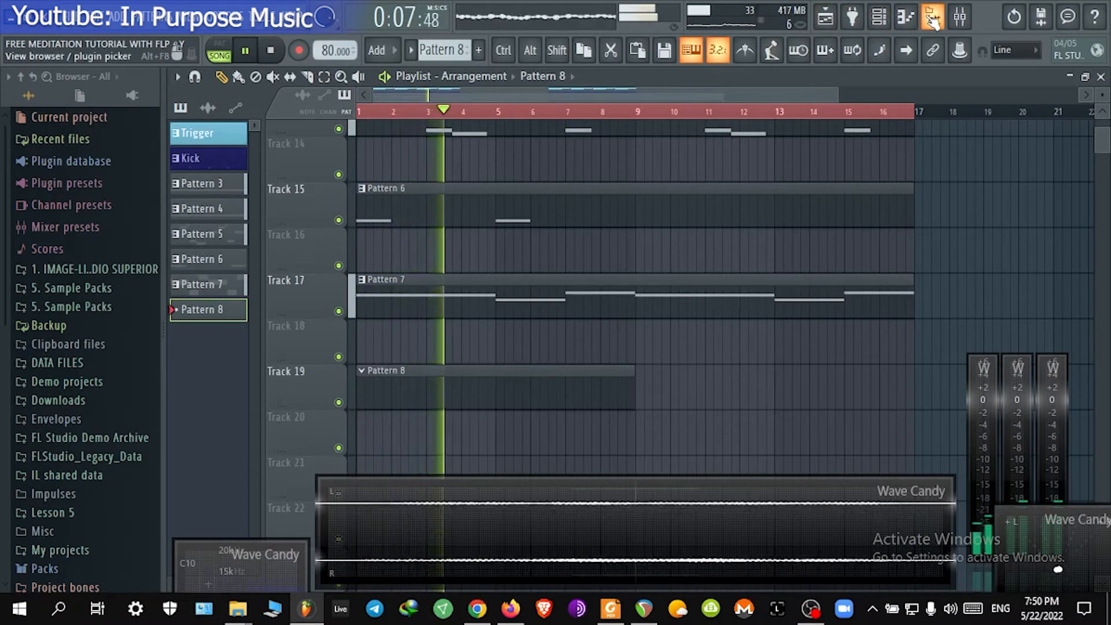
key(space)
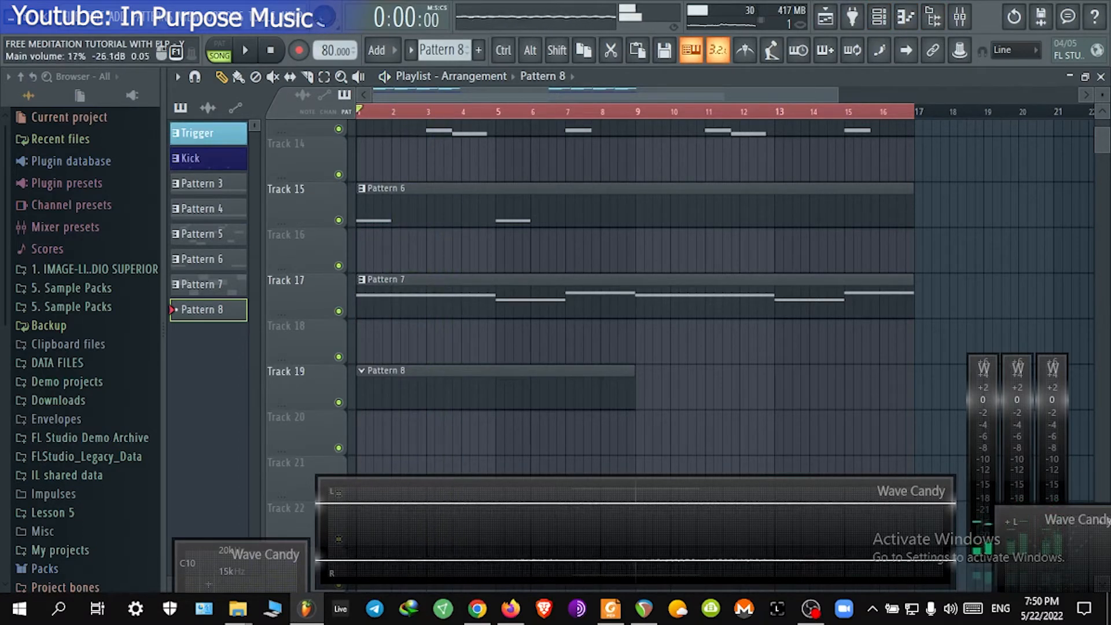
Step: Reorder the playlist tracks so the Pattern 3 to Pattern 7 clips sit on consecutive Tracks 11 to 15
scroll(603, 286, up, 1)
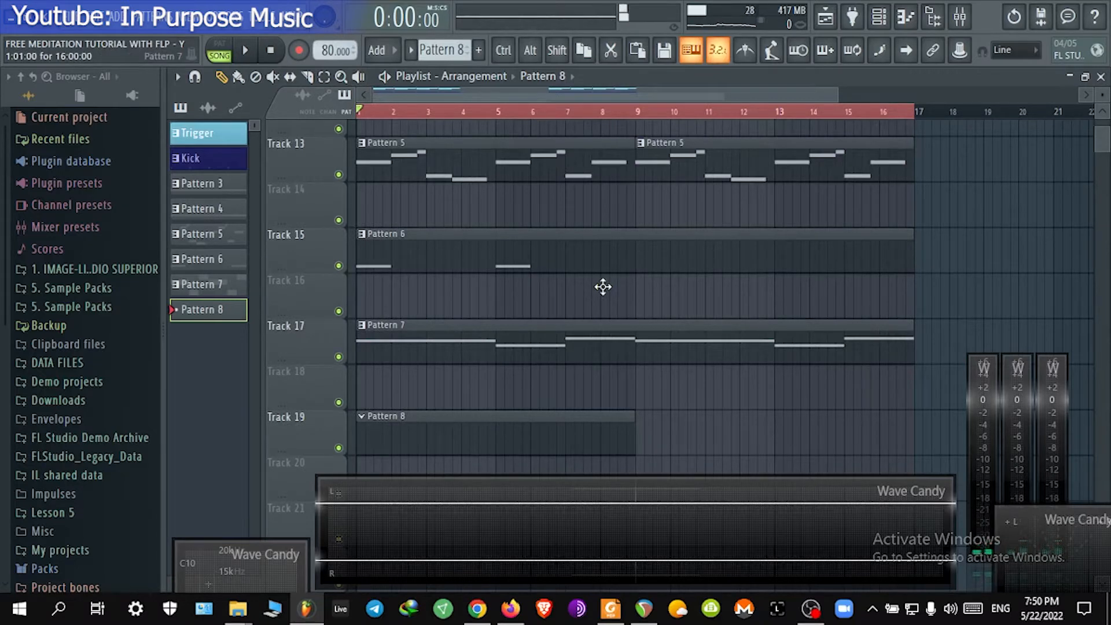
scroll(603, 287, up, 6)
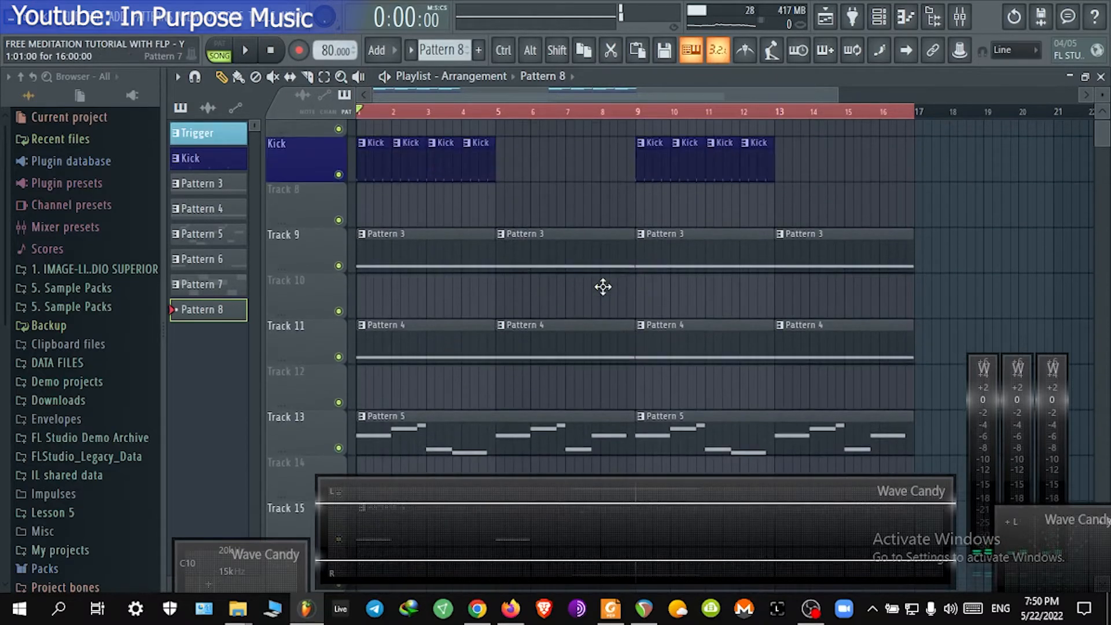
scroll(601, 262, down, 3)
scroll(585, 248, down, 3)
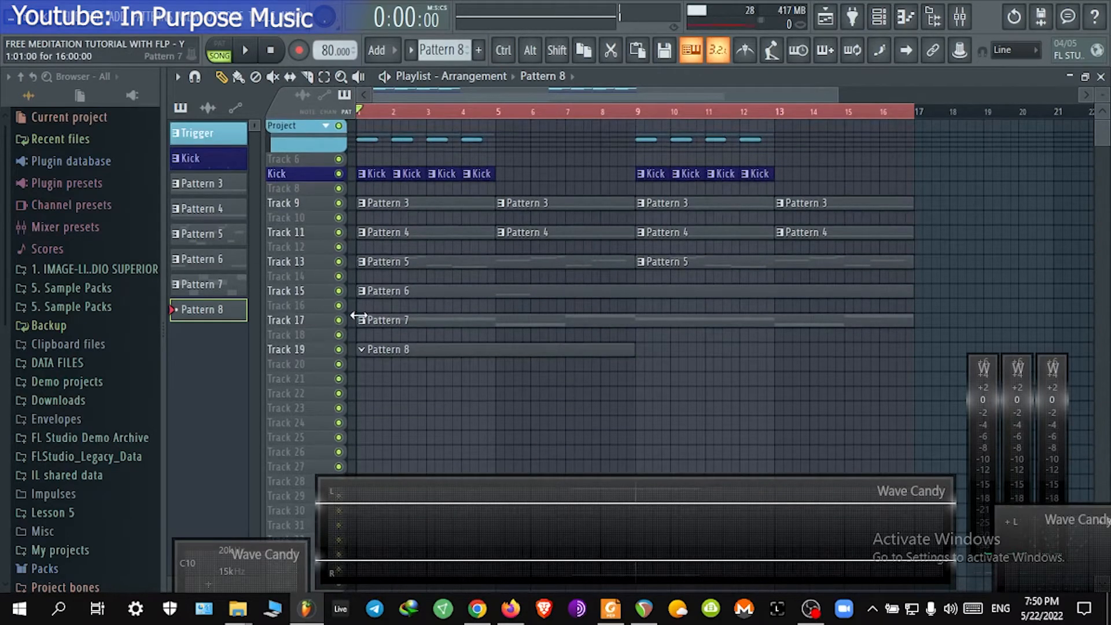
drag(311, 314, 318, 290)
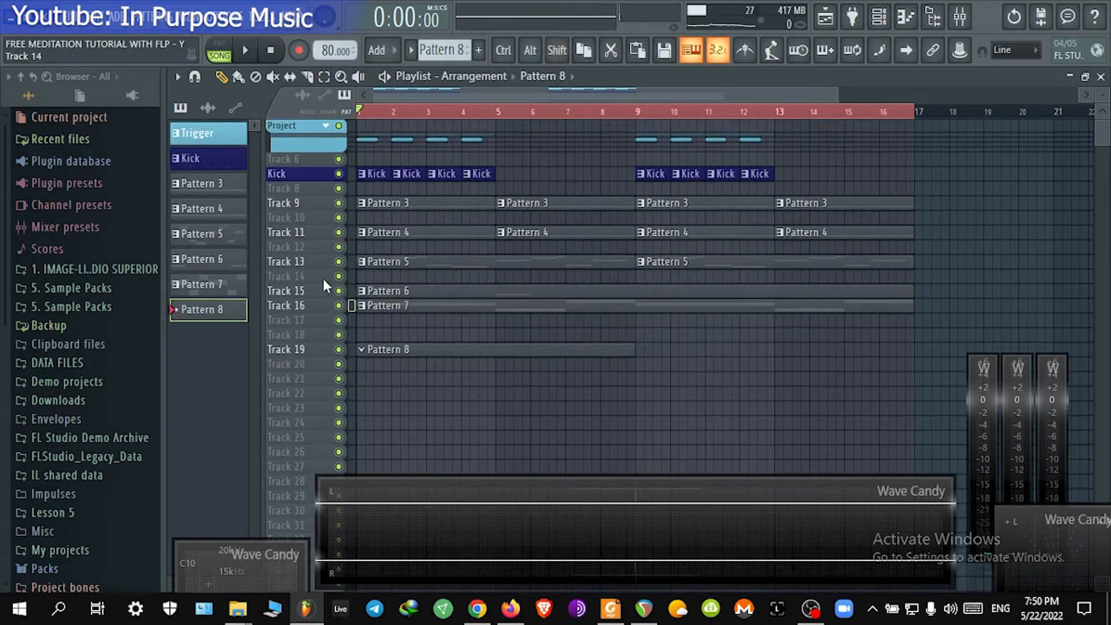
click(350, 290)
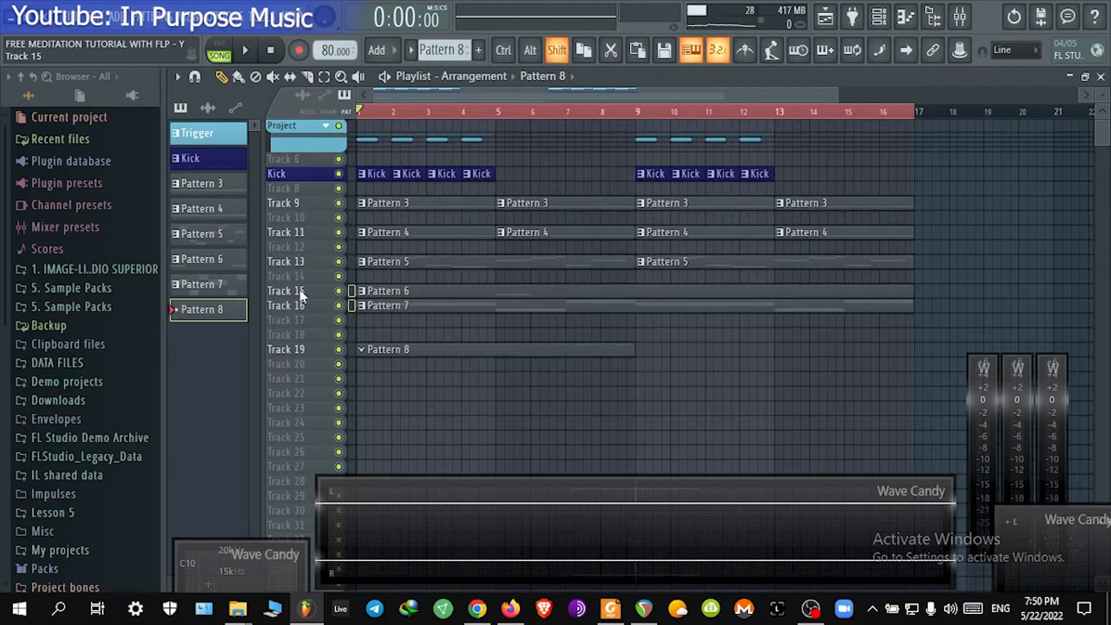
drag(300, 290, 300, 267)
click(352, 231)
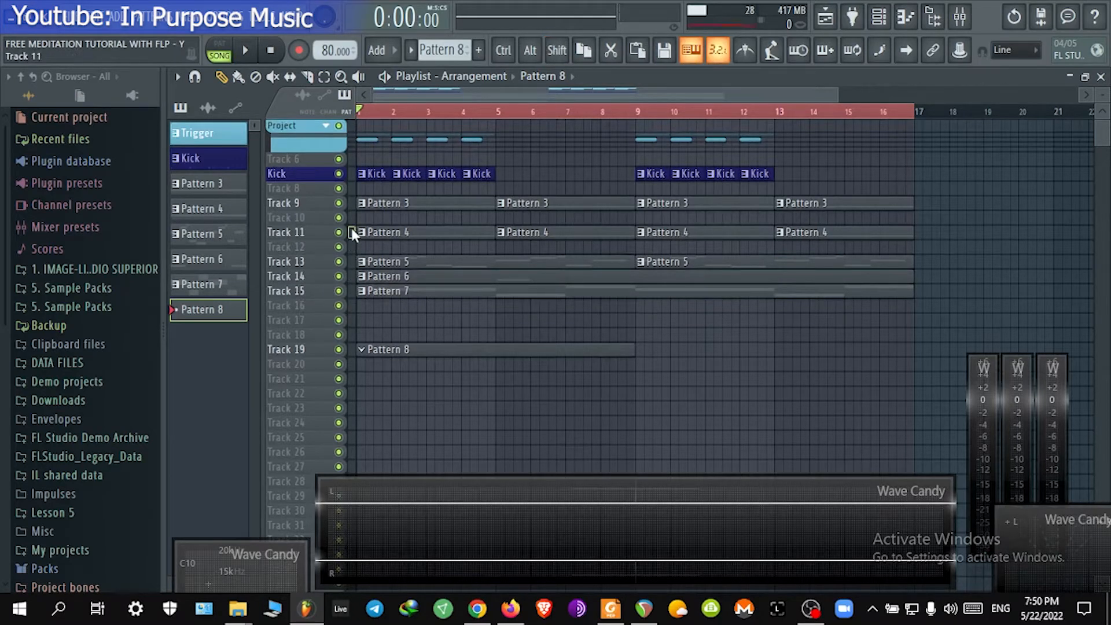
drag(314, 234, 314, 250)
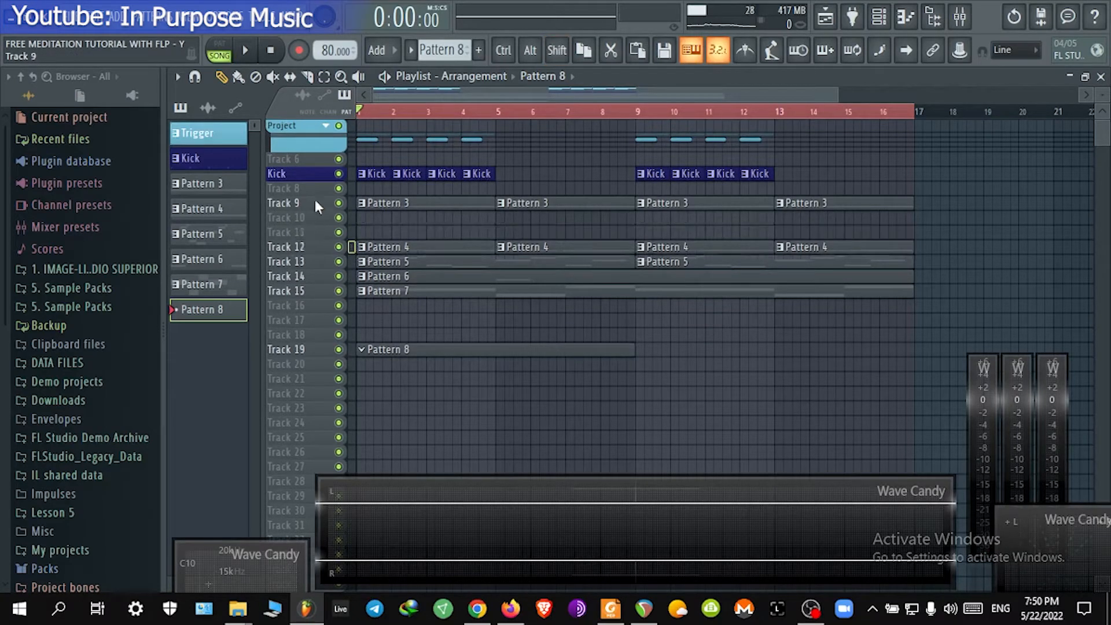
drag(315, 203, 315, 232)
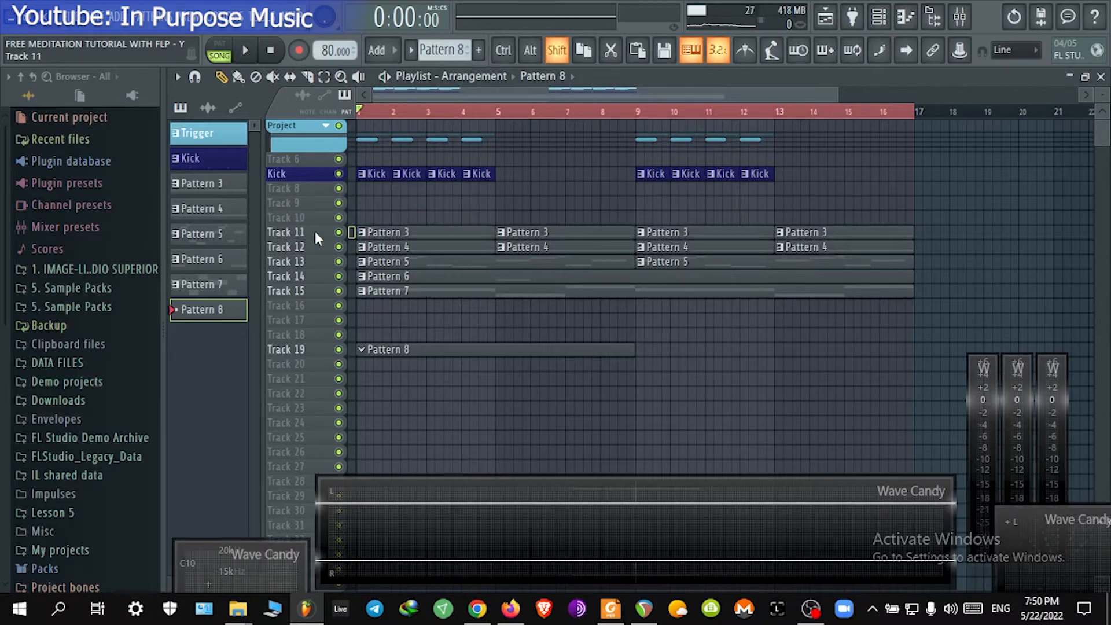
Step: Move the Pattern 8 clip from Track 19 up to Track 17
ctrl+drag(955, 310, 321, 201)
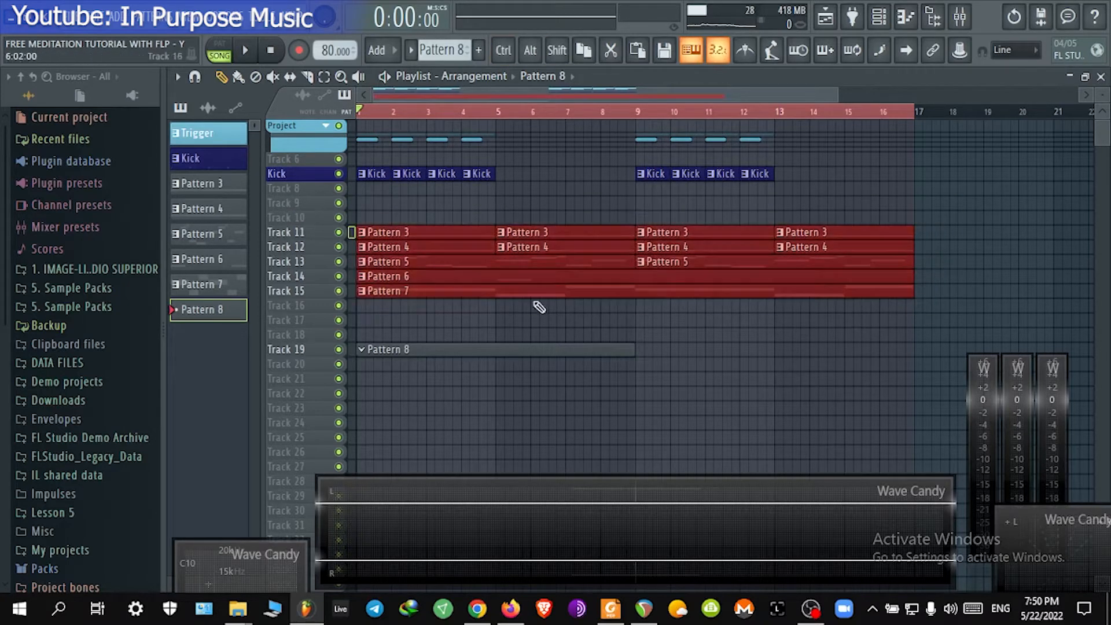
ctrl+click(705, 359)
drag(520, 344, 316, 318)
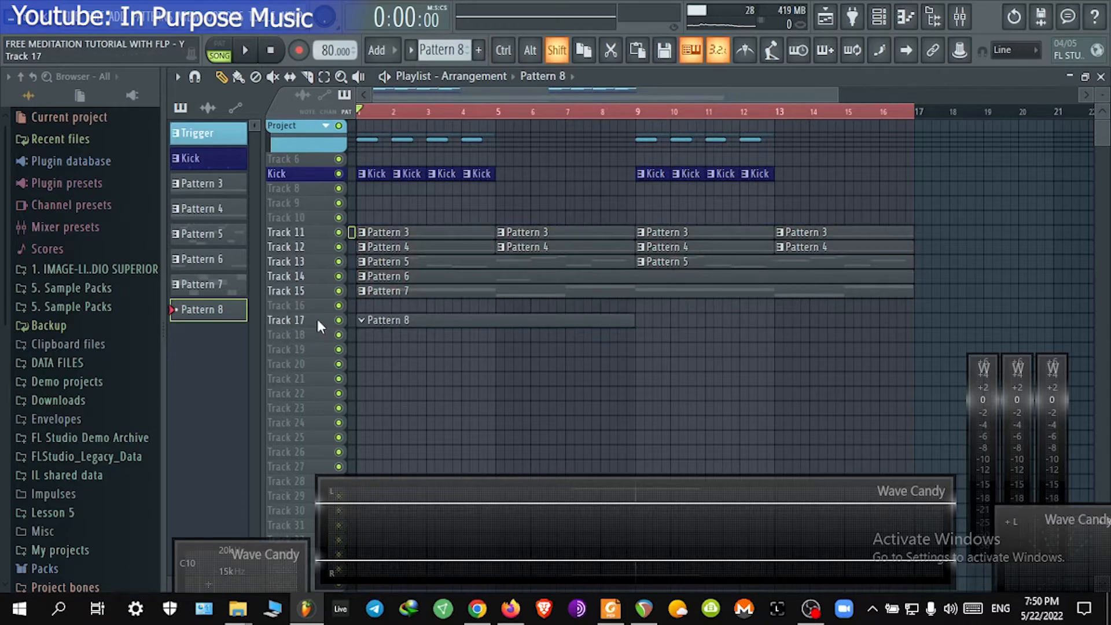
Step: Open the channel rack and inspect the Flutes Sustain FLEX instrument, then close its window
scroll(317, 307, up, 3)
scroll(389, 296, up, 3)
drag(387, 295, 463, 301)
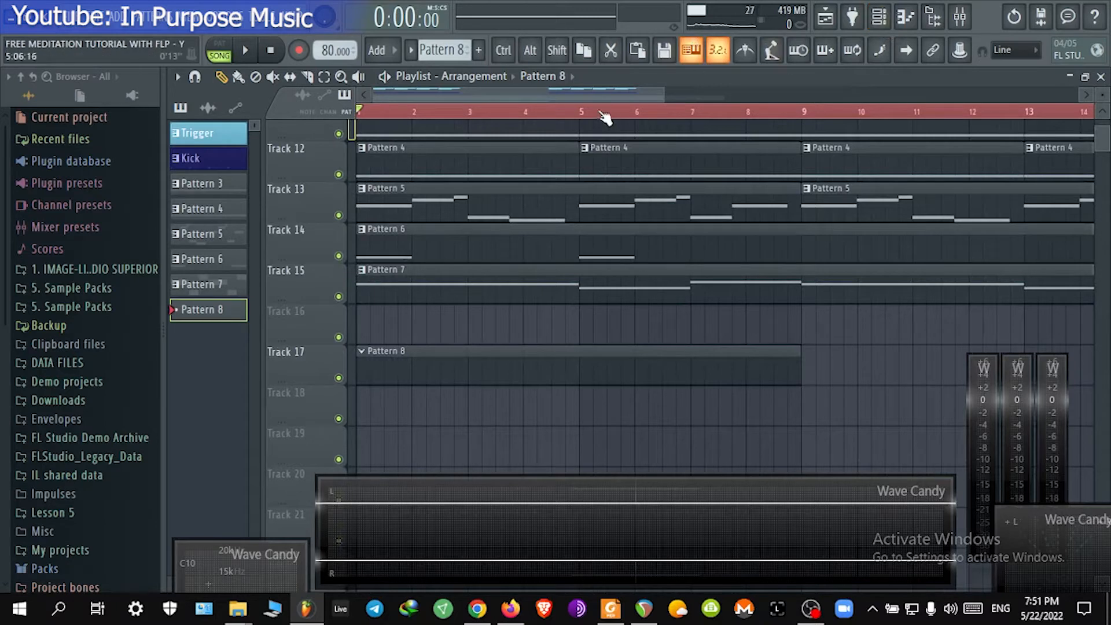
click(880, 18)
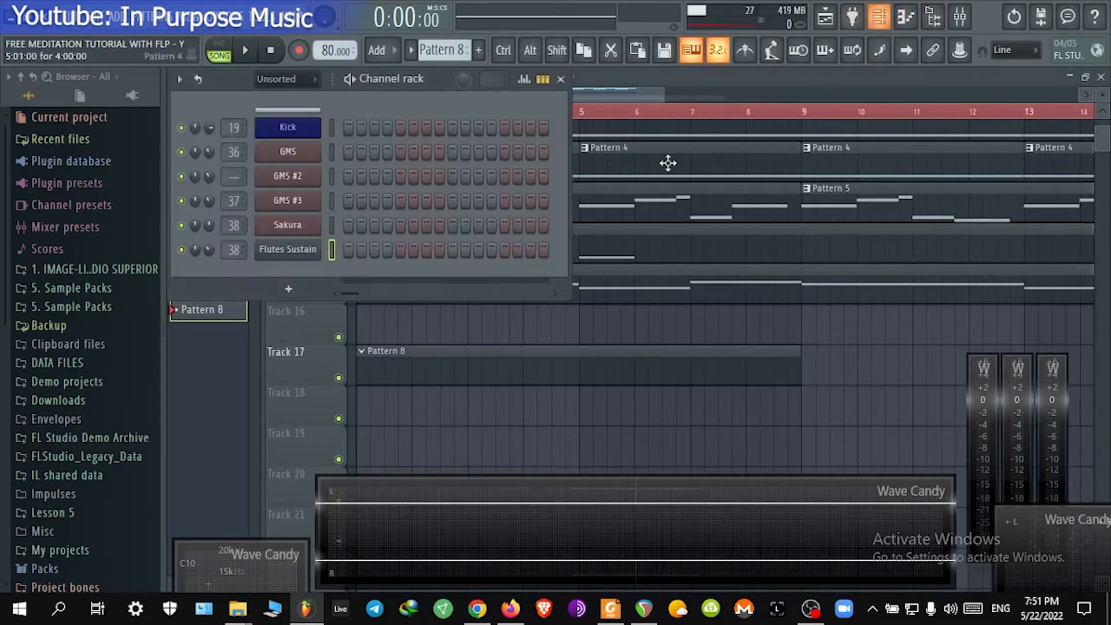
click(289, 289)
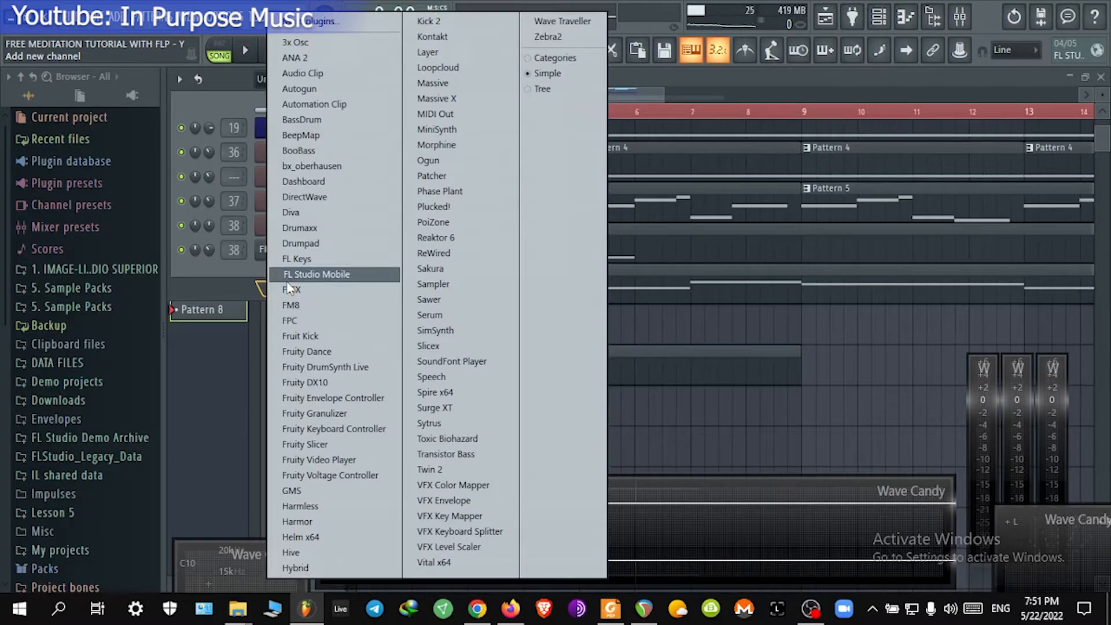
click(289, 288)
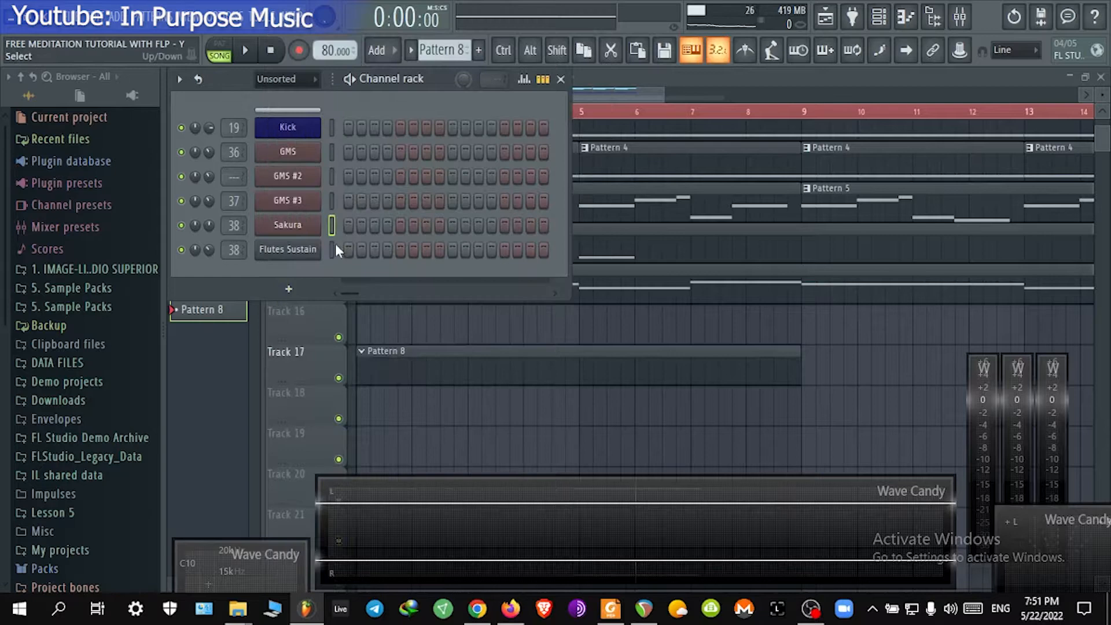
click(279, 252)
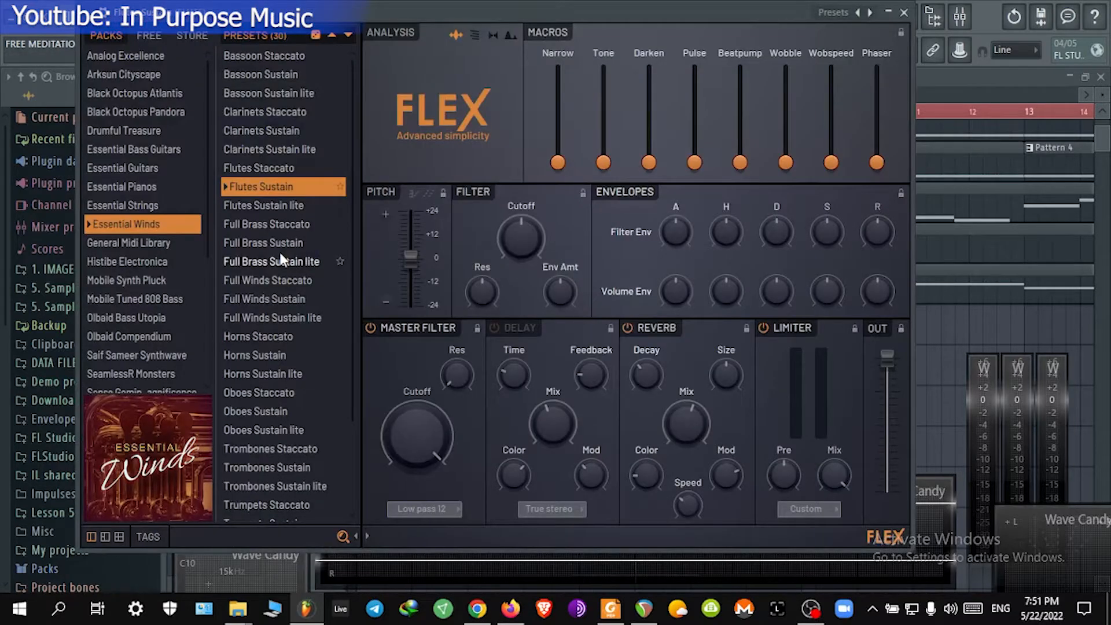
click(907, 17)
Step: Add a new FLEX instrument channel to the channel rack and reposition its plugin window
click(279, 293)
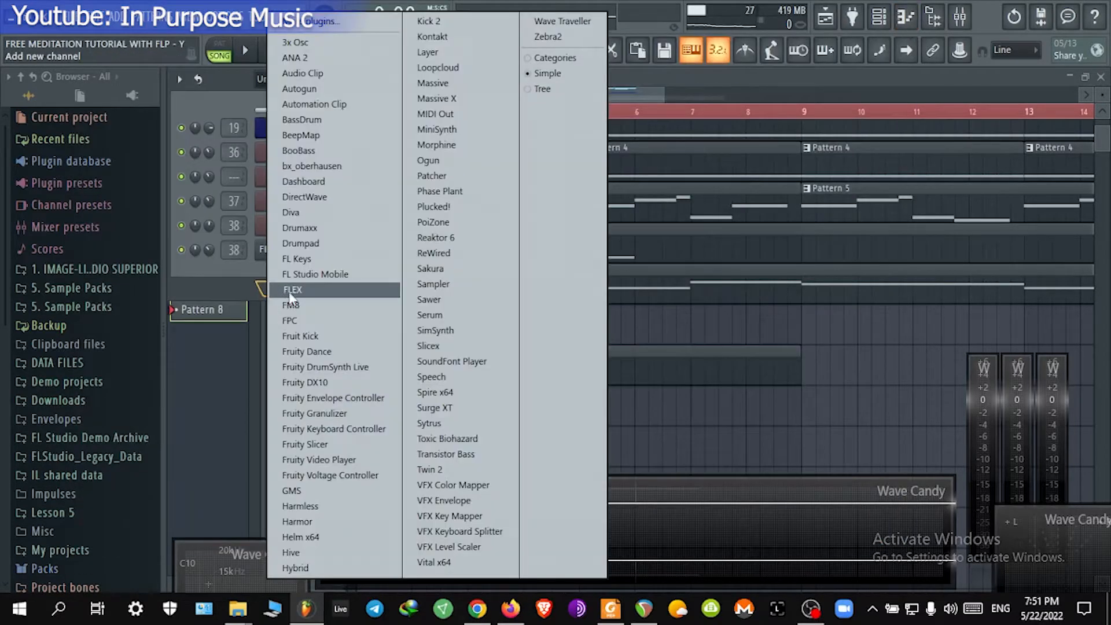
click(342, 291)
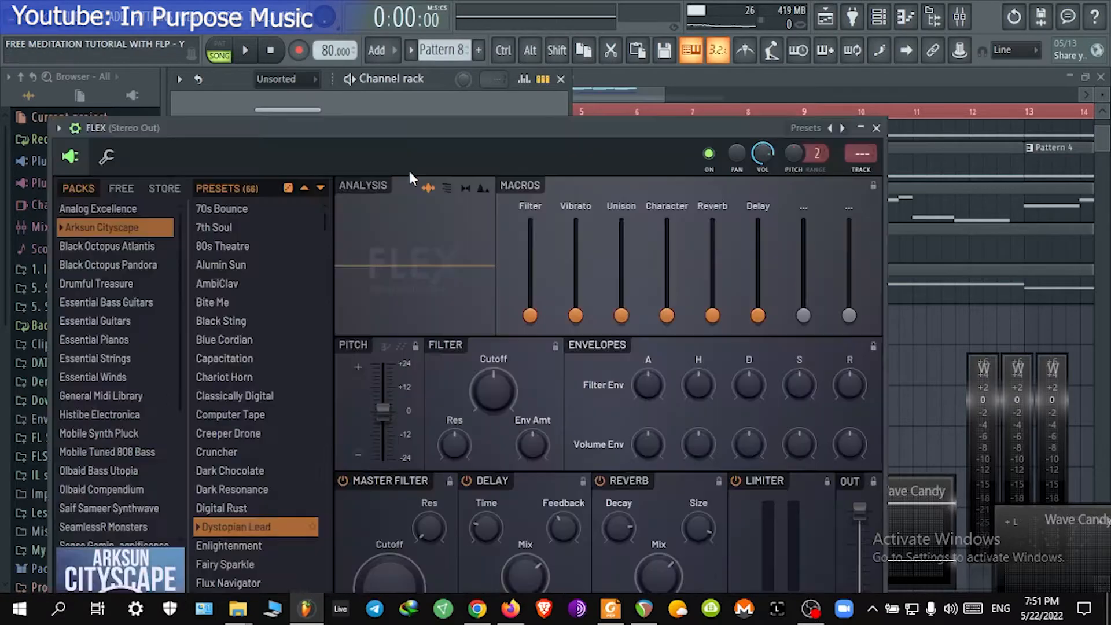
drag(325, 126, 404, 73)
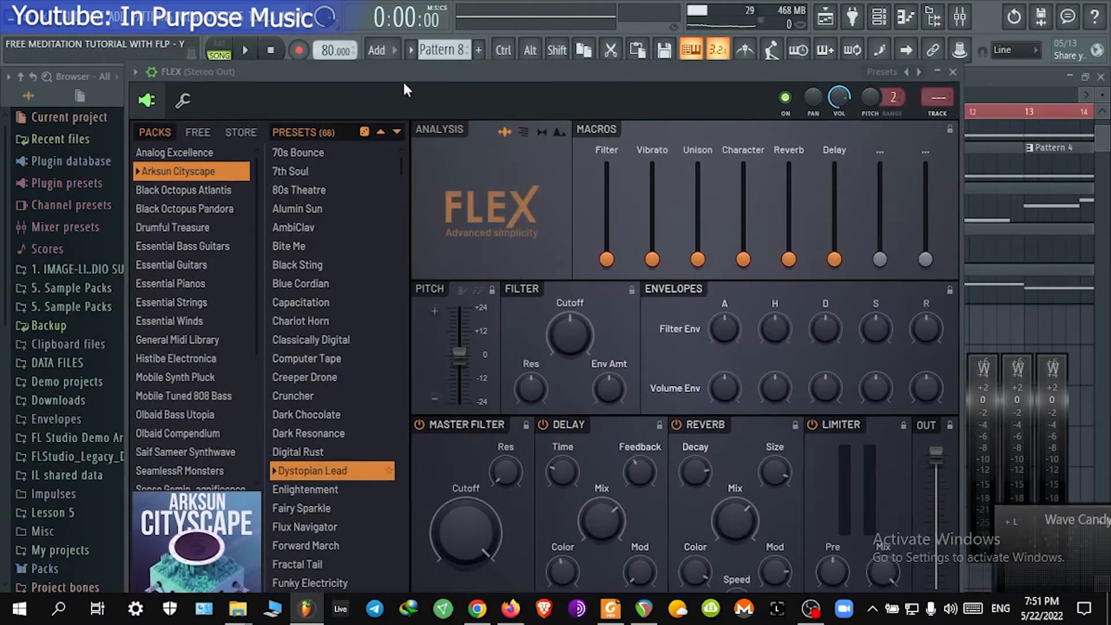
drag(402, 76, 404, 104)
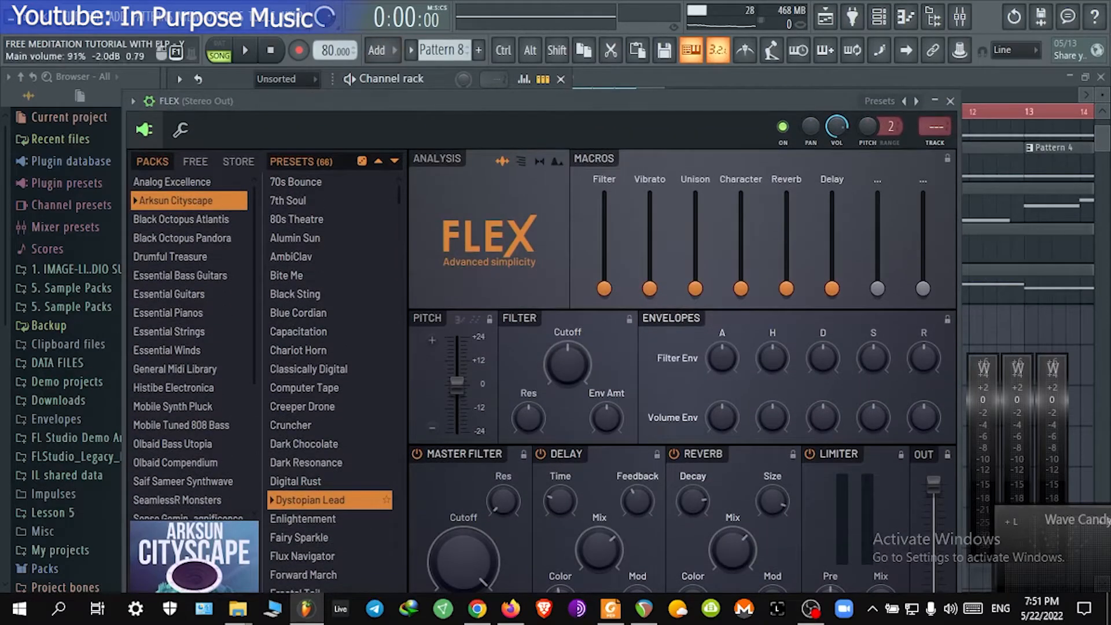
drag(307, 101, 417, 390)
Step: Select the song's time range from bar 1 to bar 17 in the playlist and start playback
click(603, 96)
scroll(603, 96, down, 4)
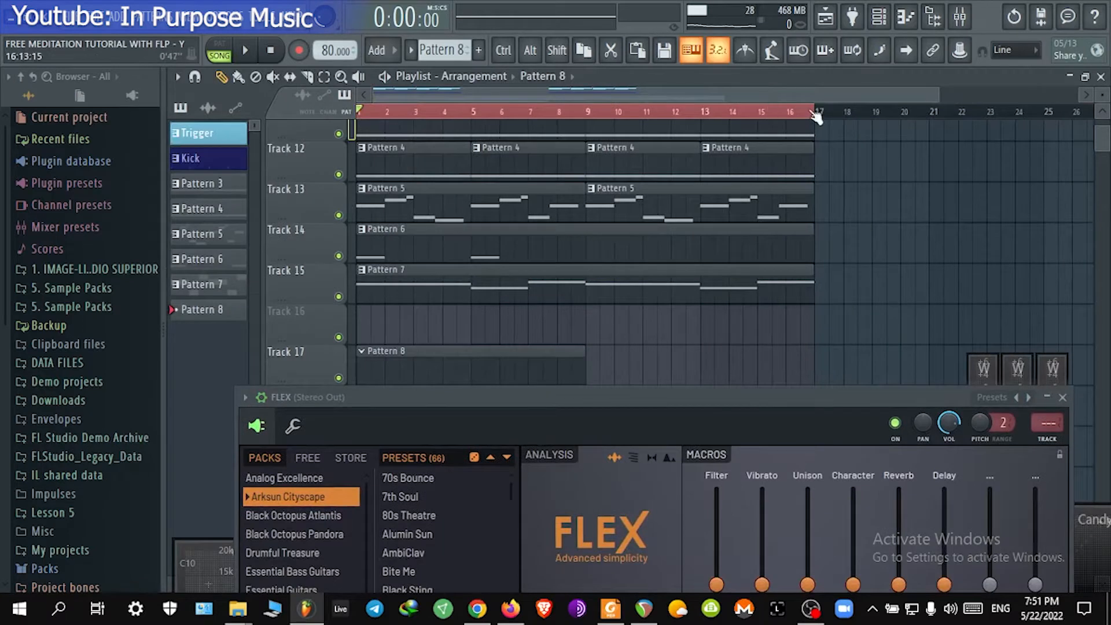
drag(816, 116, 817, 126)
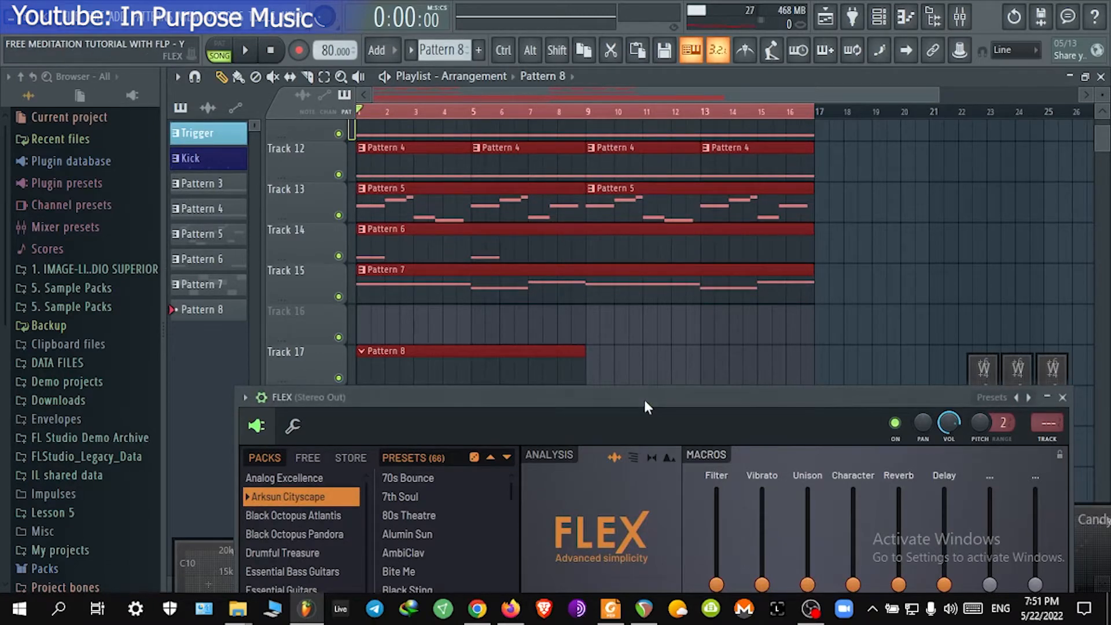
drag(645, 402, 567, 26)
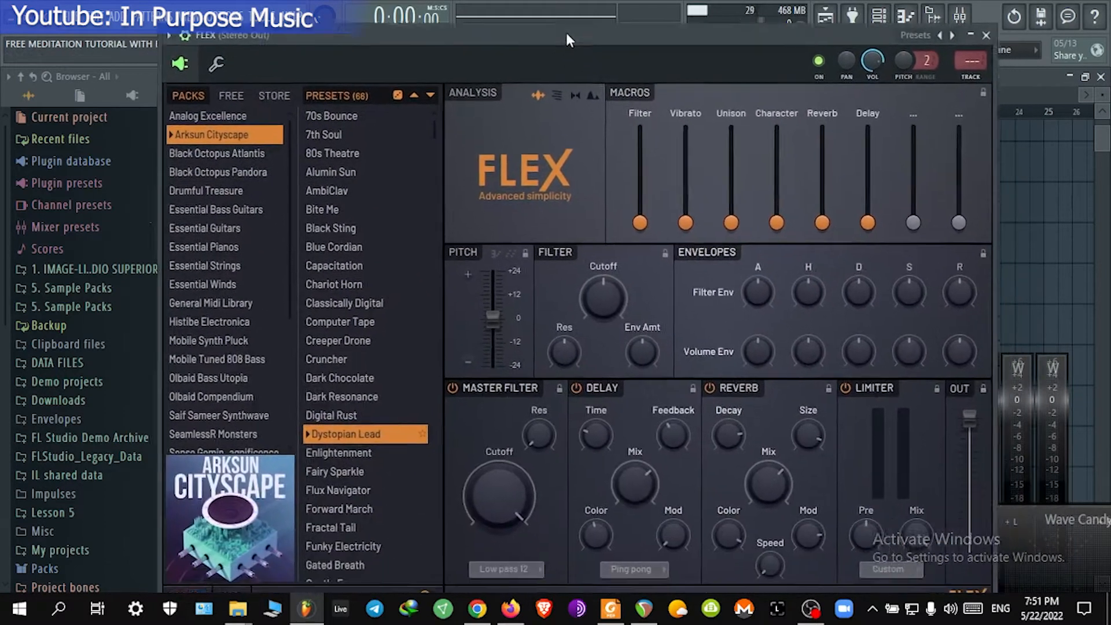
drag(396, 31, 395, 111)
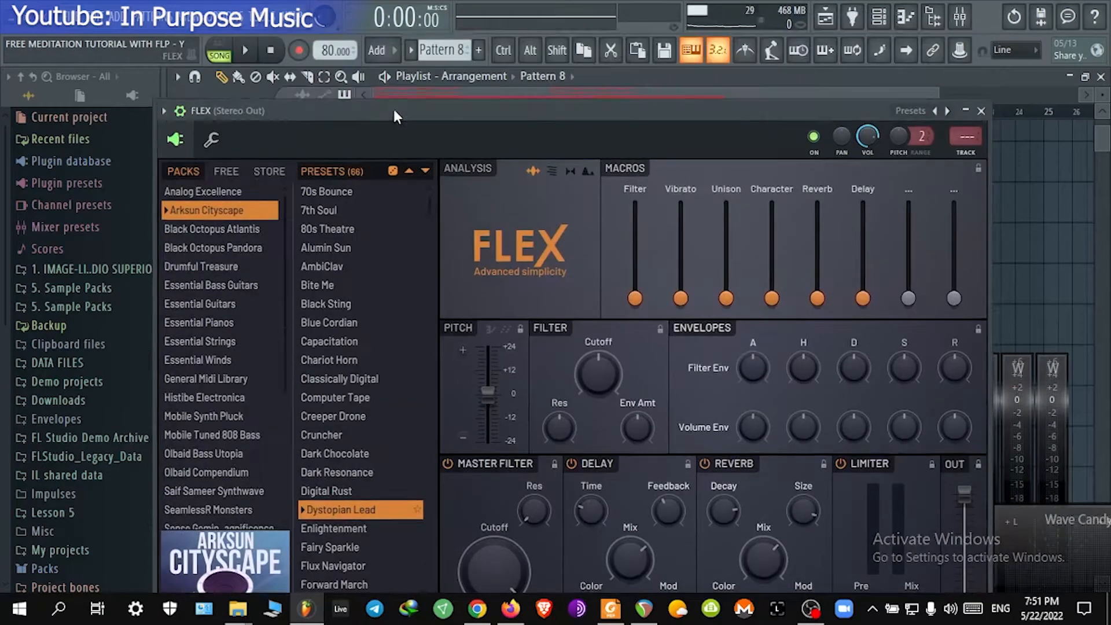
click(248, 51)
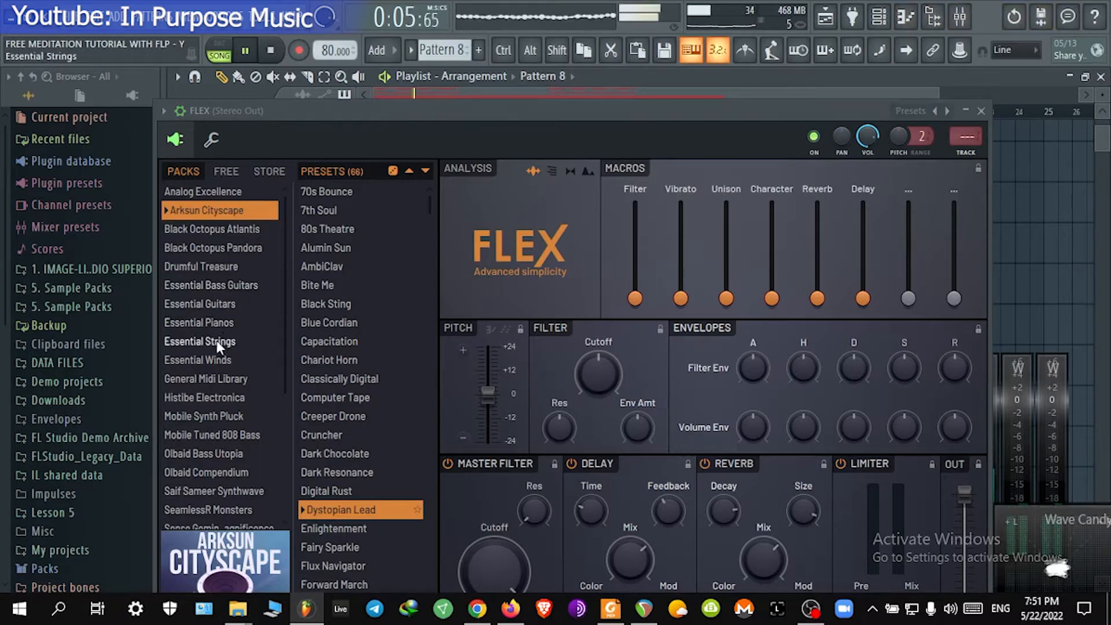
Step: Browse the Essential Guitars presets in FLEX, auditioning several, and load Ace Nylon MK I, then close the plugin
click(225, 306)
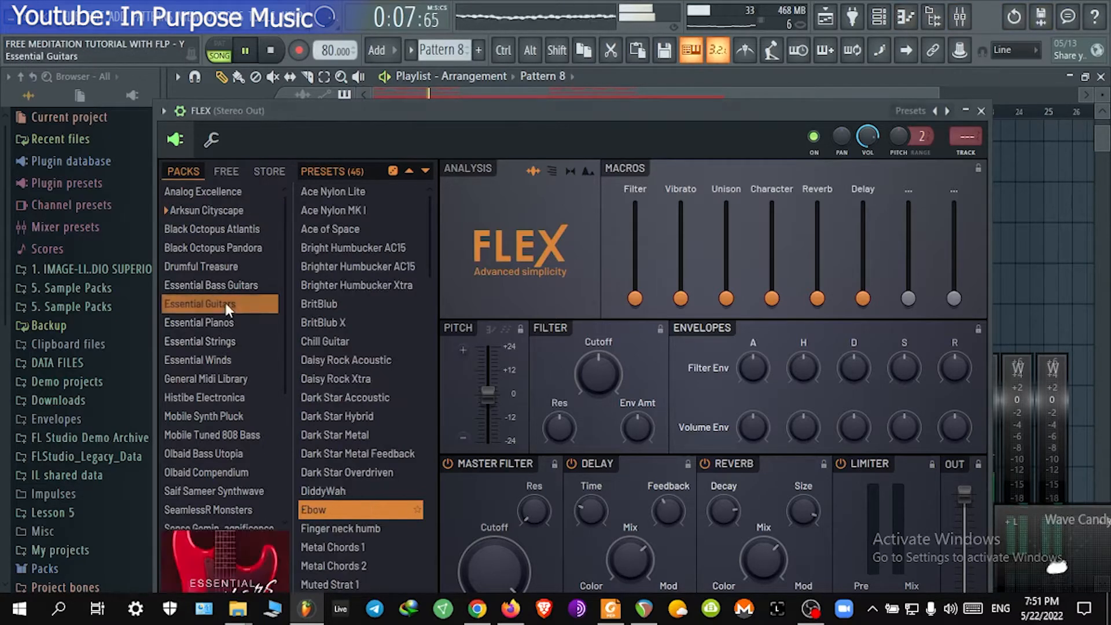
scroll(226, 307, down, 2)
scroll(224, 304, down, 2)
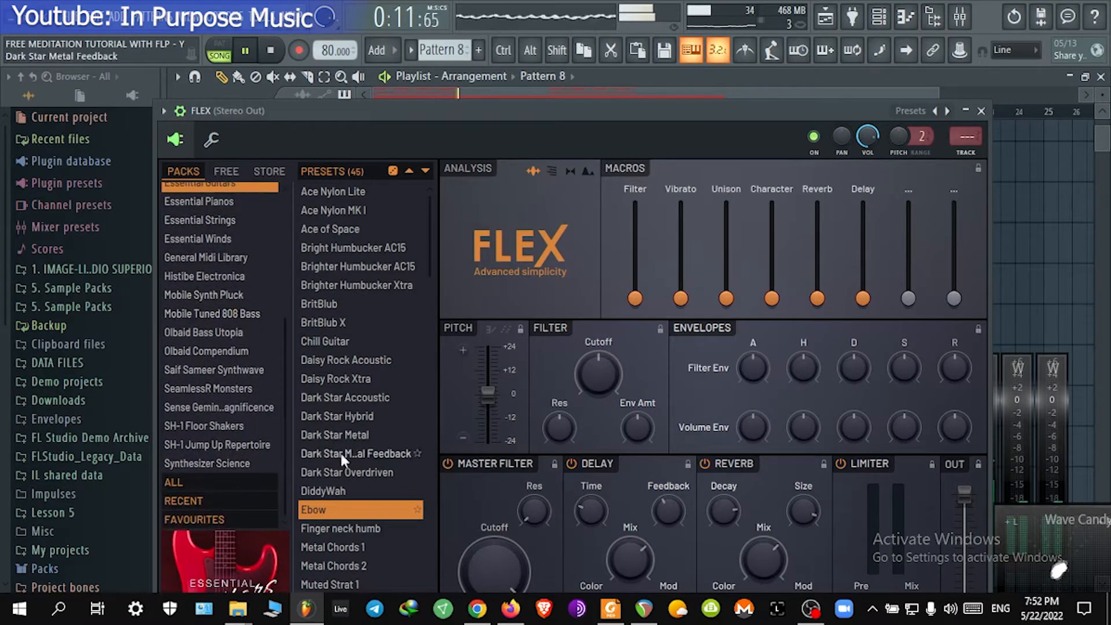
scroll(342, 455, down, 1)
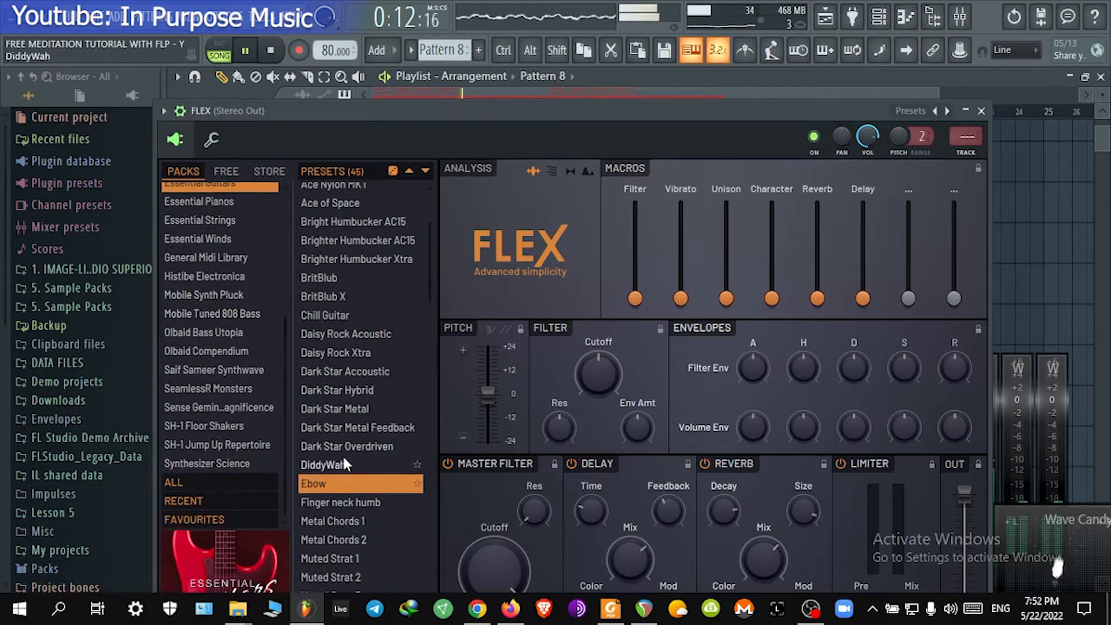
click(370, 371)
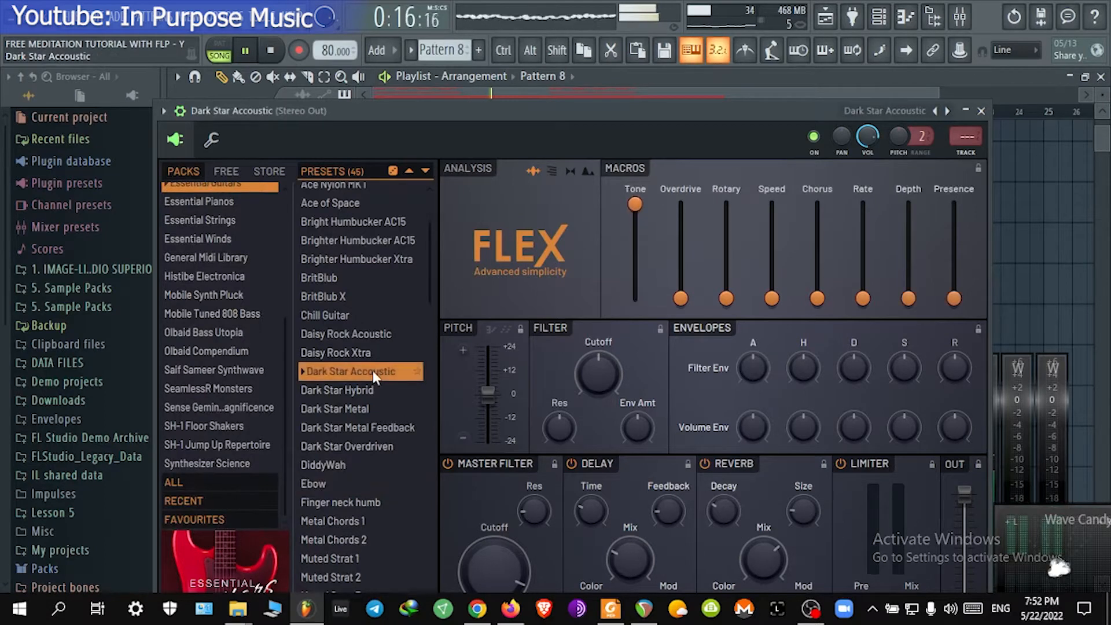
click(374, 334)
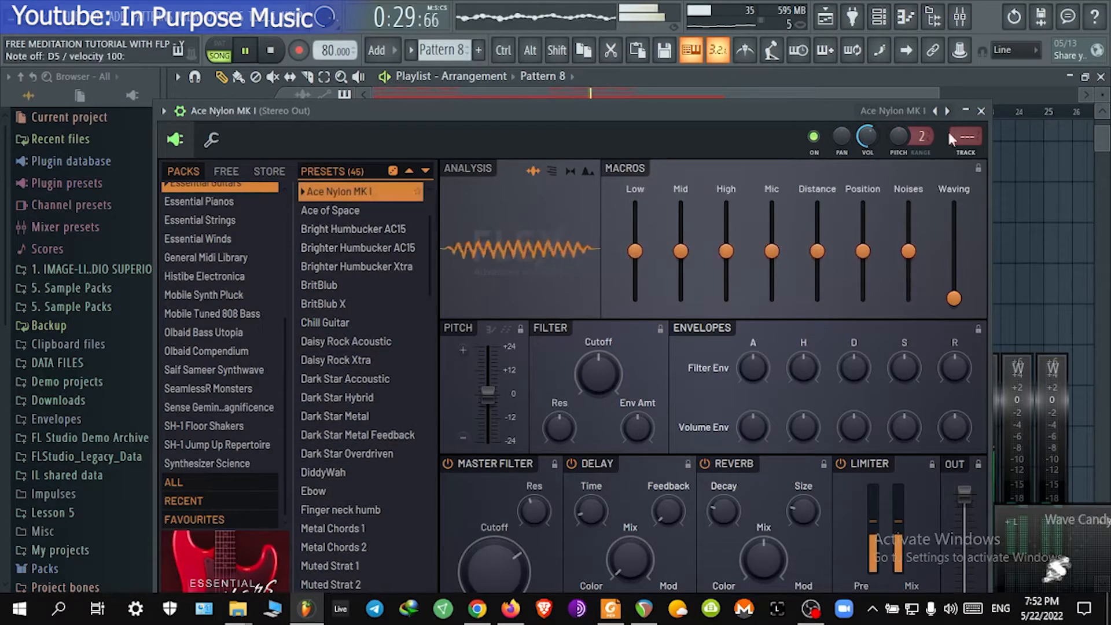
scroll(867, 137, down, 9)
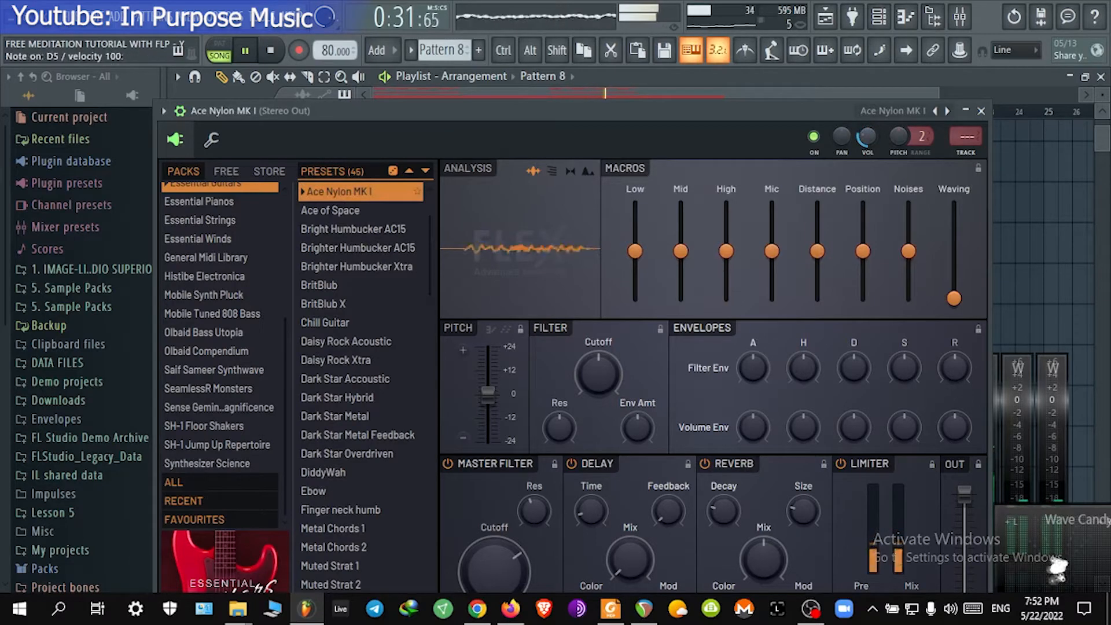
click(981, 111)
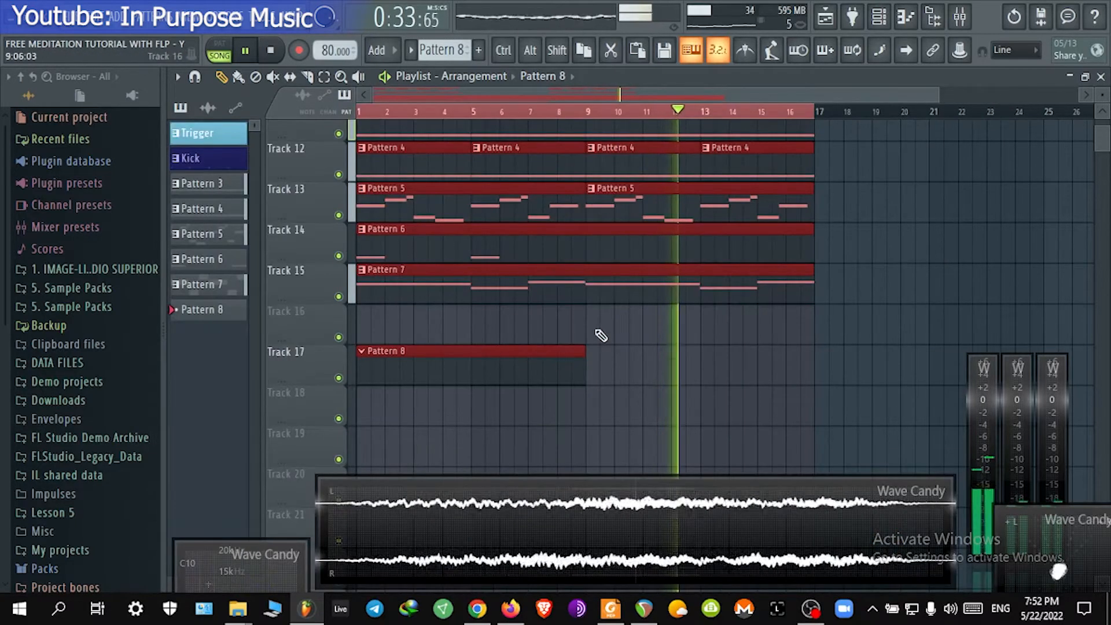
Step: Extend the Pattern 8 clip on Track 17 so it ends at bar 17
drag(582, 358, 807, 356)
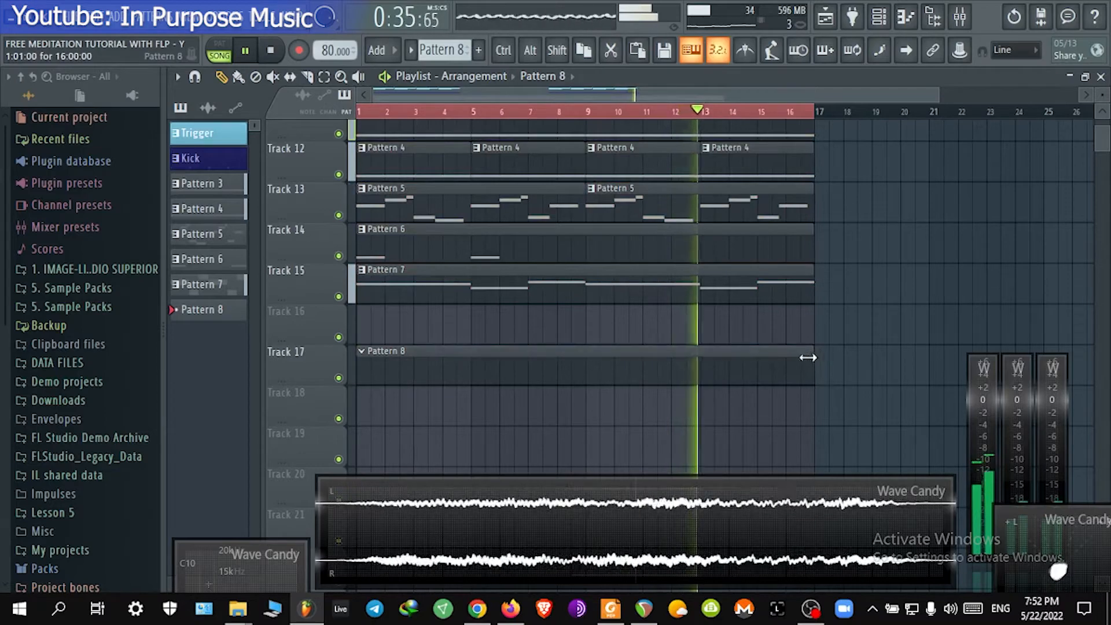
Step: Open the Ace Nylon MK I piano roll and draw a D6 note followed by an E6 note at the start of bar 1
click(879, 18)
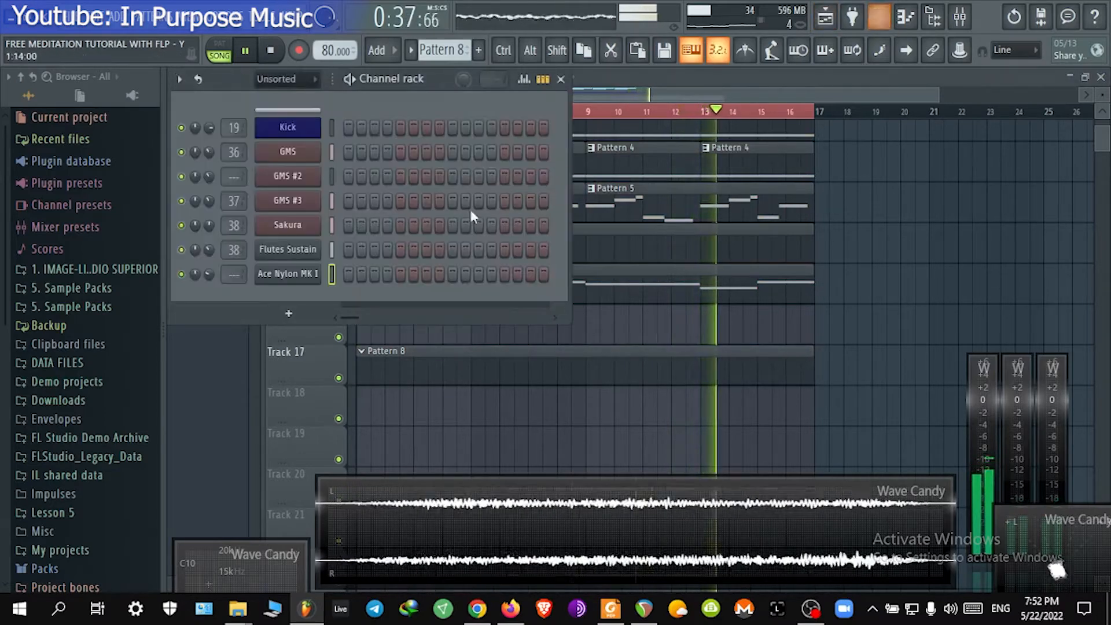
right_click(292, 275)
click(347, 274)
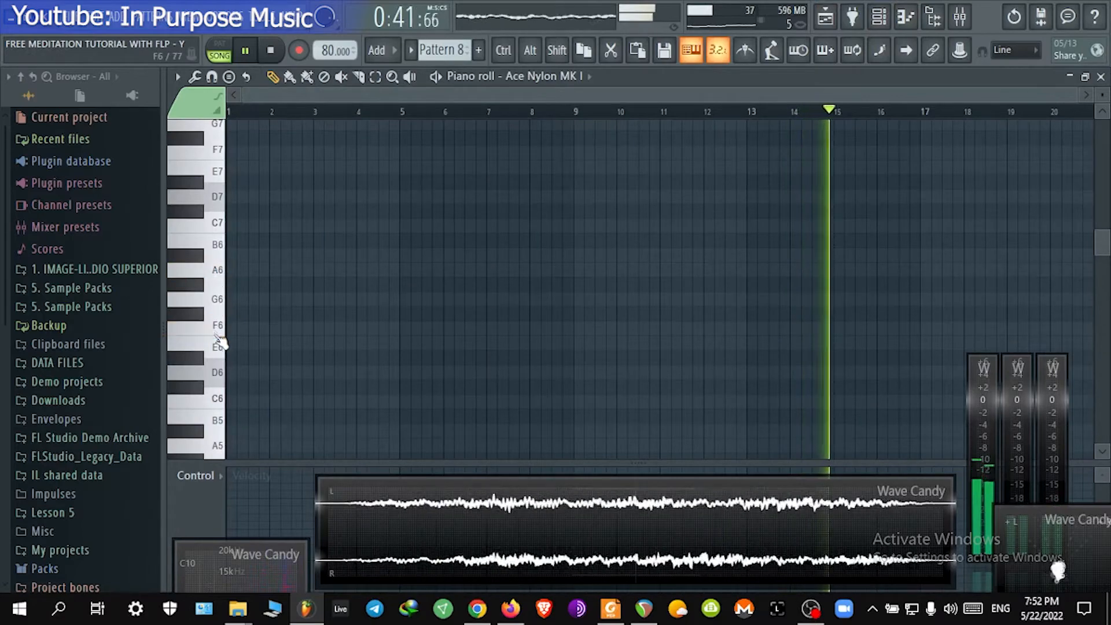
click(220, 375)
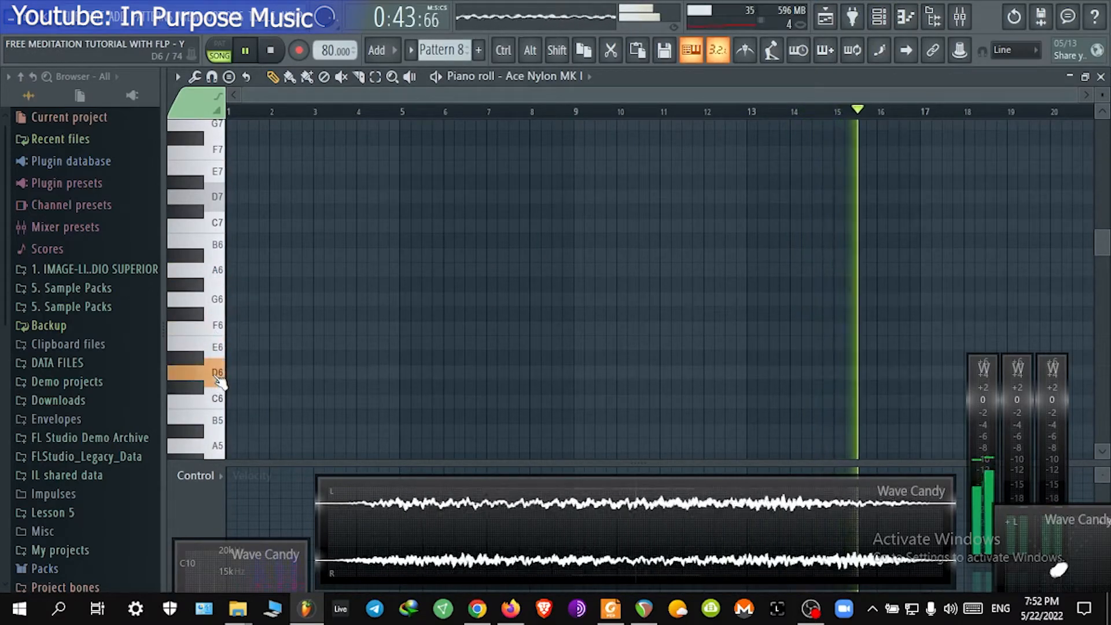
scroll(339, 114, up, 5)
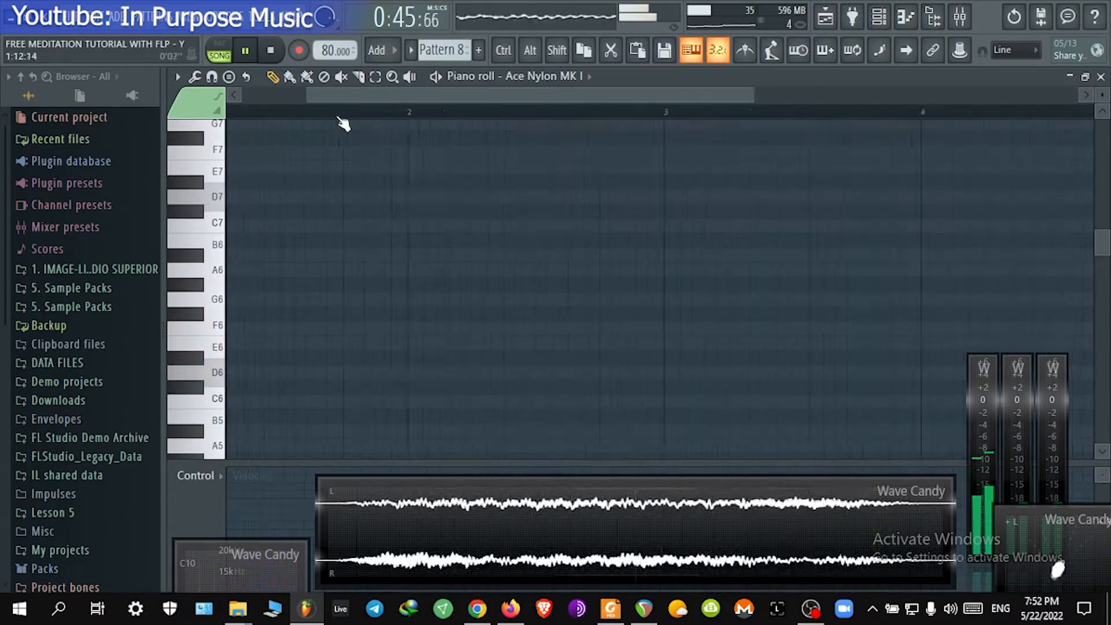
drag(379, 96, 313, 97)
key(space)
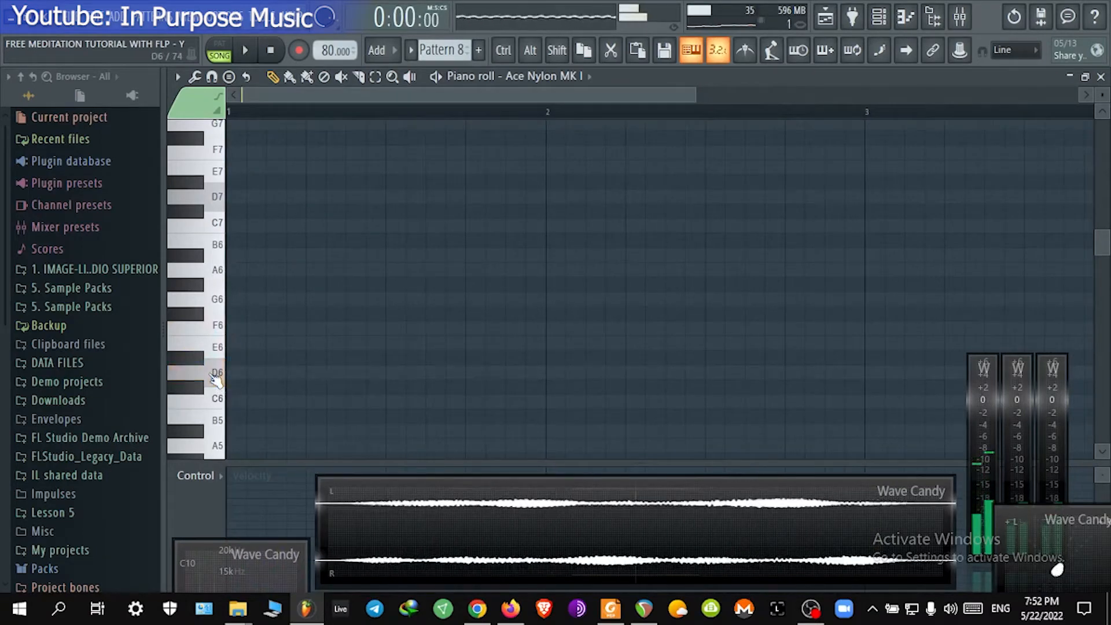
click(230, 374)
drag(801, 382, 272, 388)
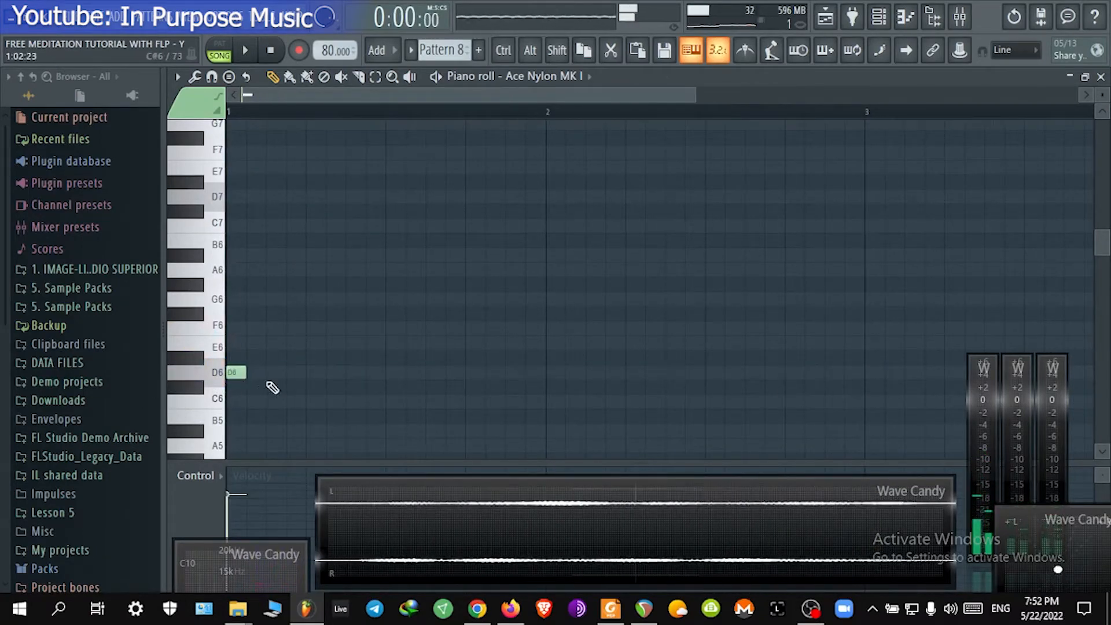
mouse_move(250, 328)
mouse_down()
mouse_move(250, 372)
mouse_move(250, 342)
mouse_up()
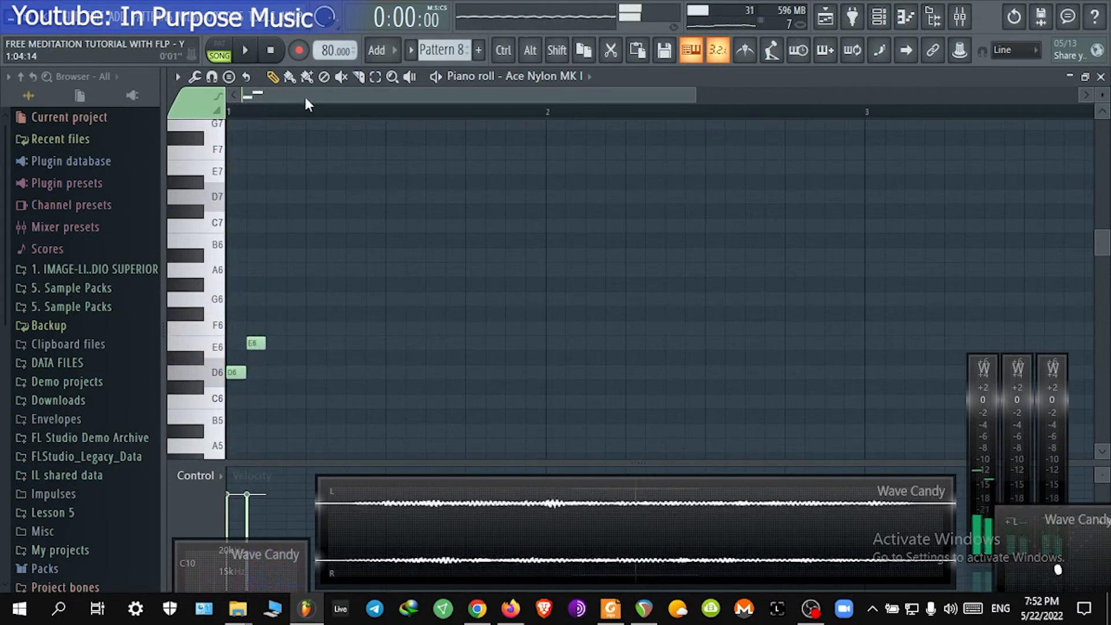
Step: Set the snap to 1/3 step and shift the E6 note earlier so it overlaps the D6 note
scroll(318, 109, up, 5)
drag(320, 94, 294, 94)
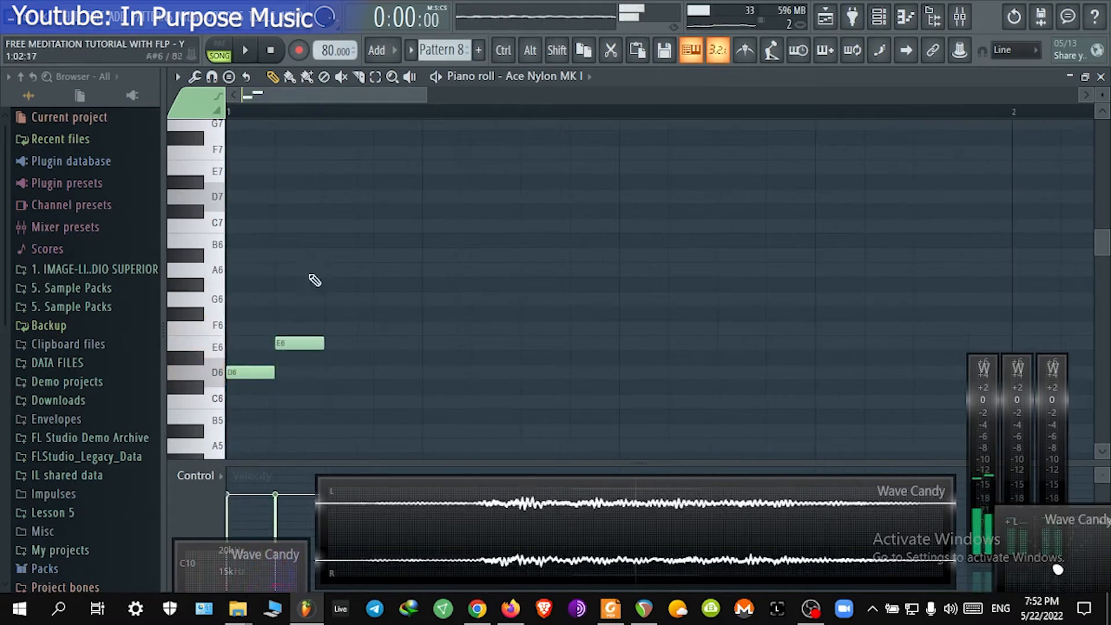
click(212, 77)
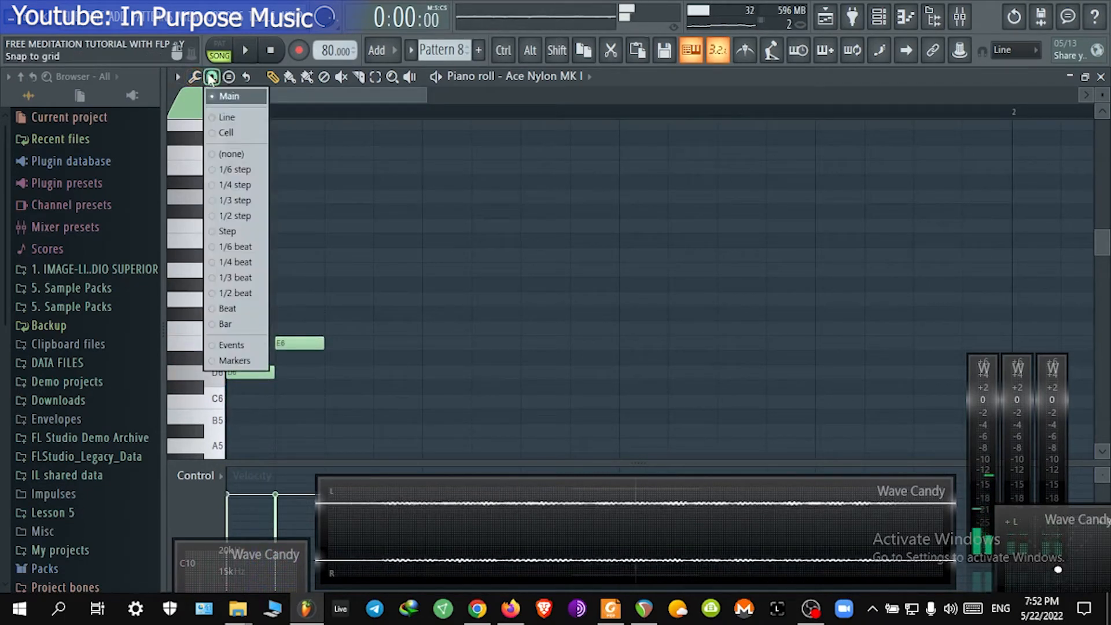
click(238, 201)
drag(282, 340, 258, 346)
Step: Audition the two notes by starting and stopping playback, then select a short time range over them
key(space)
key(space)
key(space)
key(space)
key(space)
key(space)
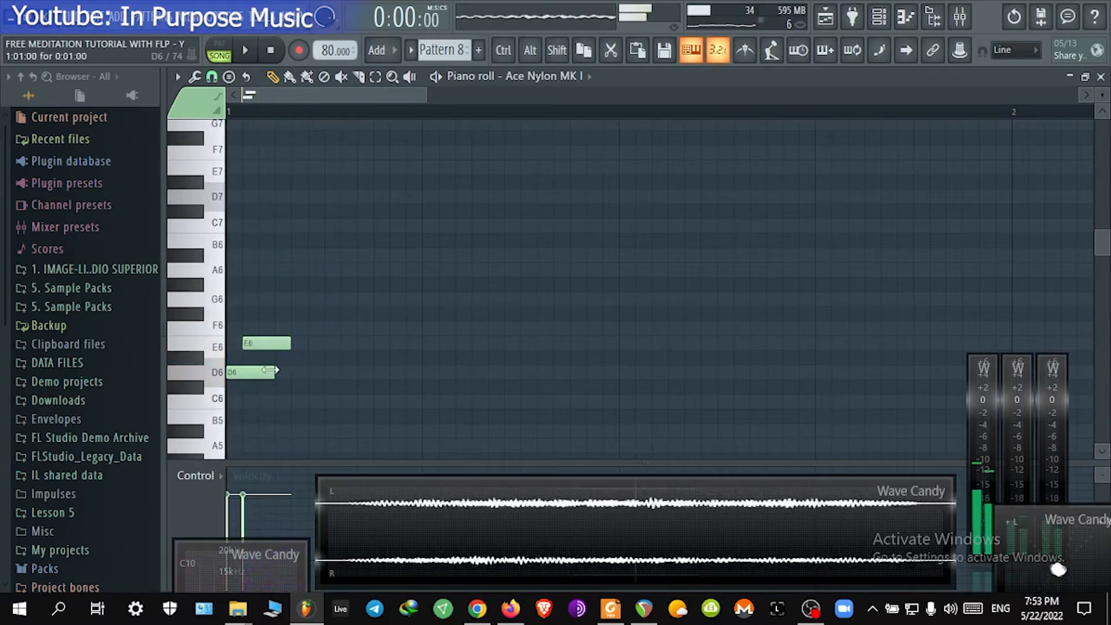
drag(298, 114, 228, 115)
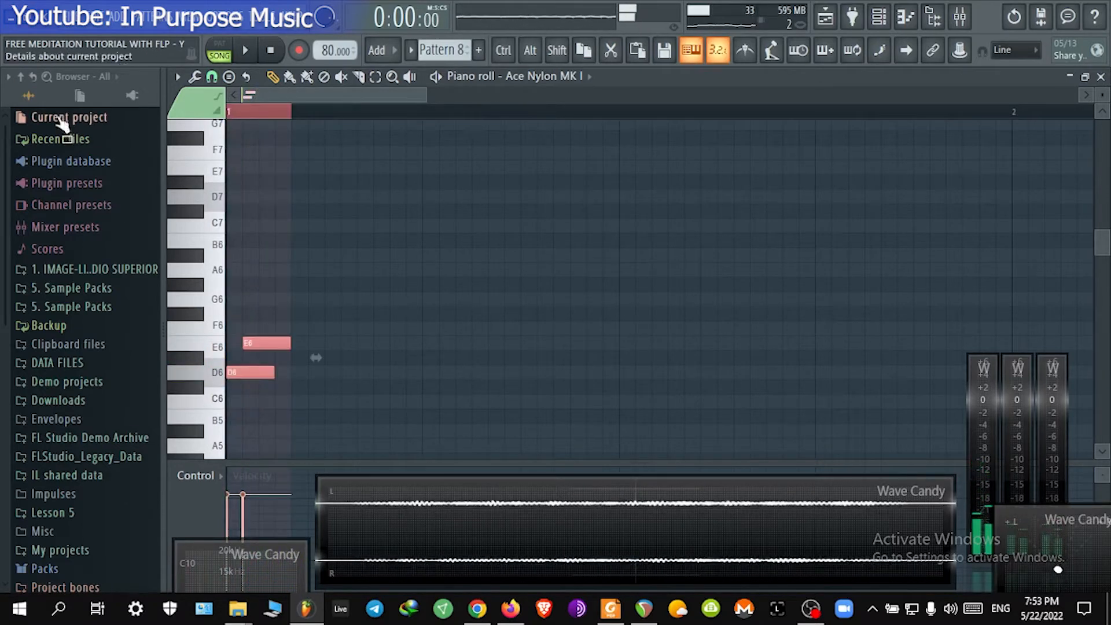
Step: Duplicate the overlapping D6–E6 note pair until five pairs run across bar 1, auditioning playback
key(ctrl+b)
key(space)
key(space)
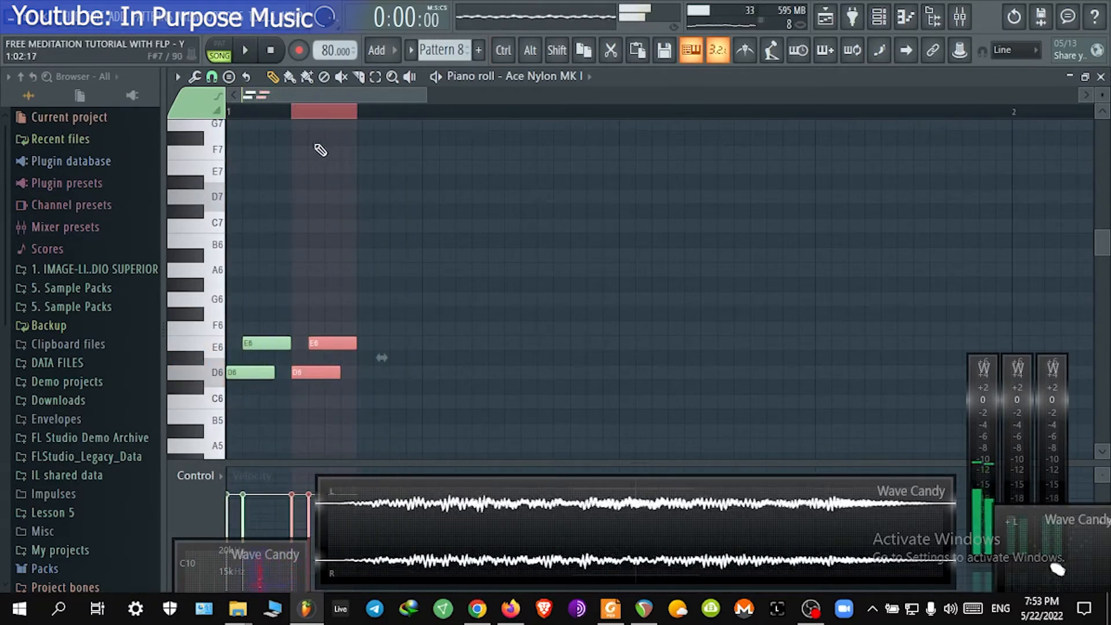
key(space)
drag(335, 343, 595, 340)
key(space)
key(space)
key(space)
key(space)
key(space)
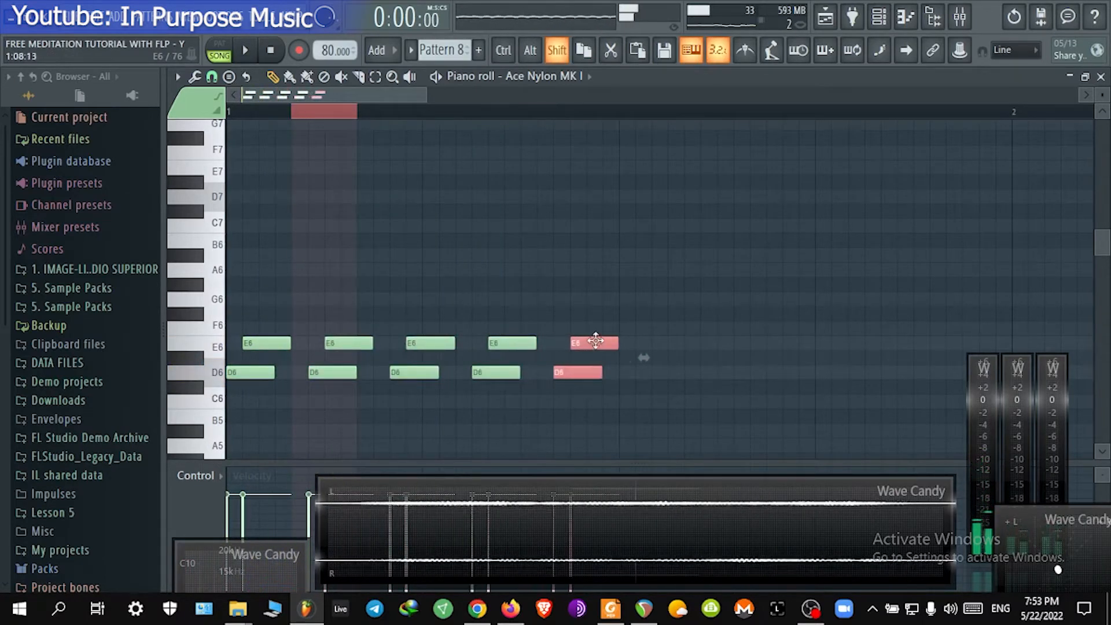
key(space)
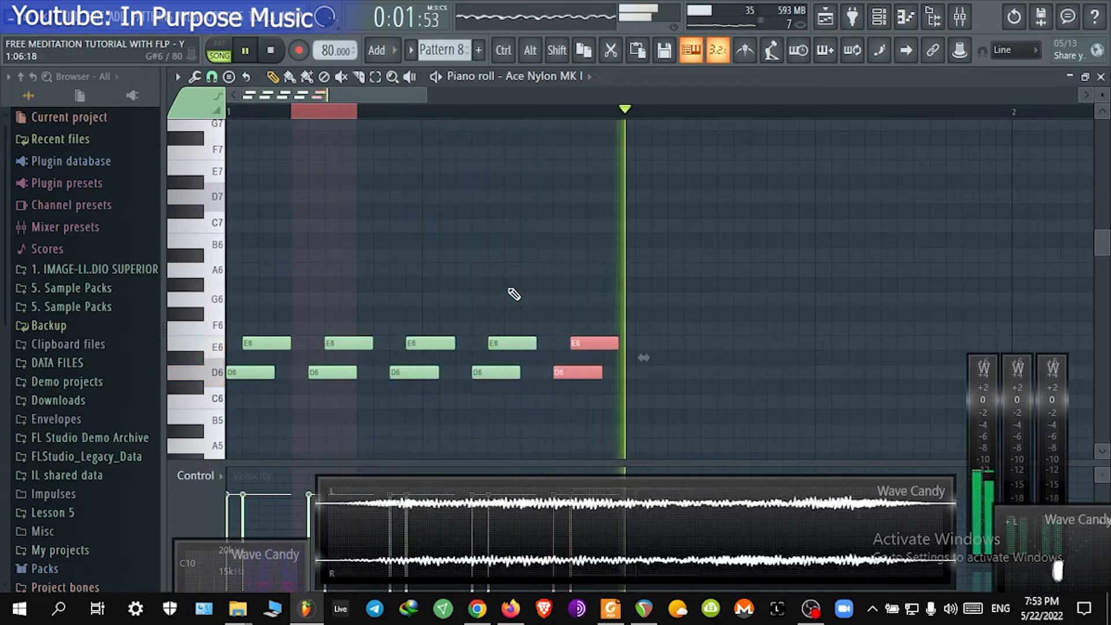
key(space)
Step: Delete all the E6 notes, leaving only the repeated D6 notes
ctrl+click(333, 109)
scroll(394, 262, down, 3)
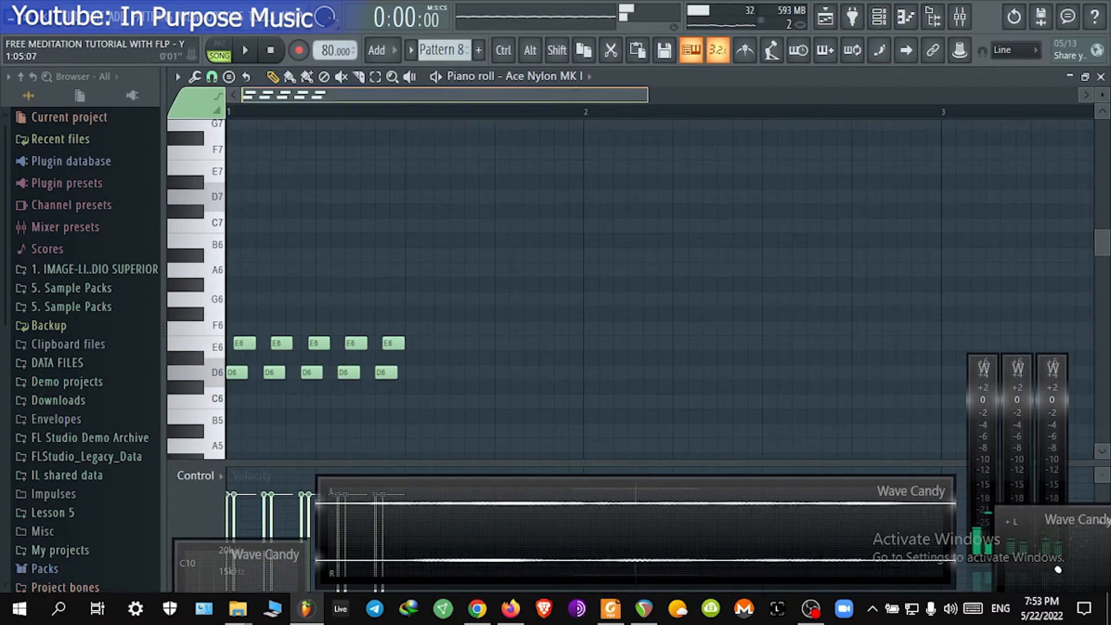
scroll(317, 97, up, 4)
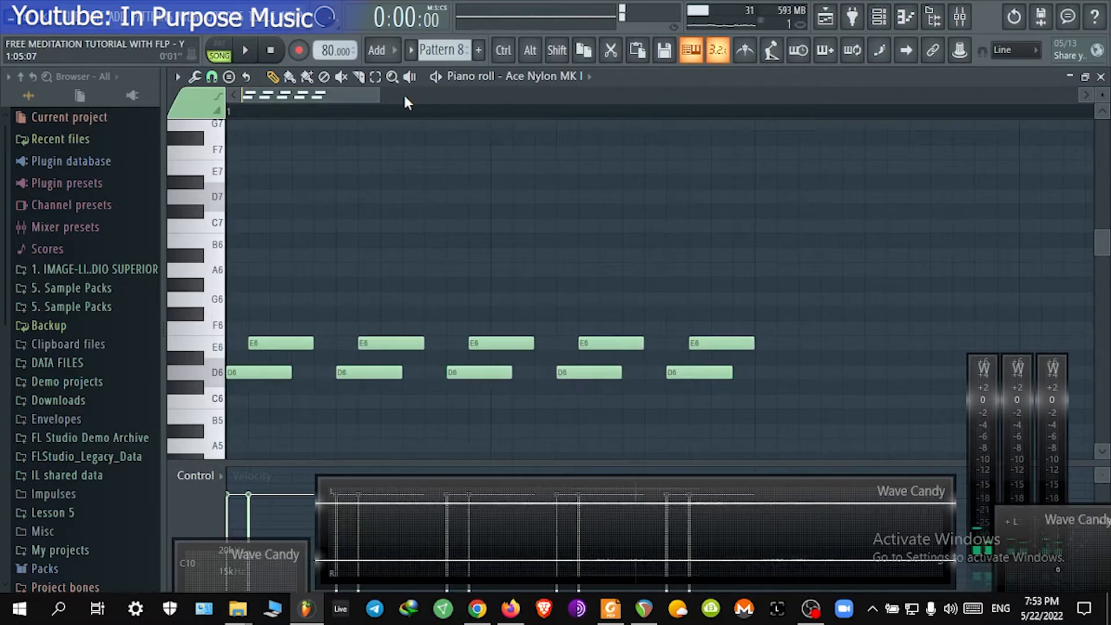
key(space)
scroll(521, 264, up, 1)
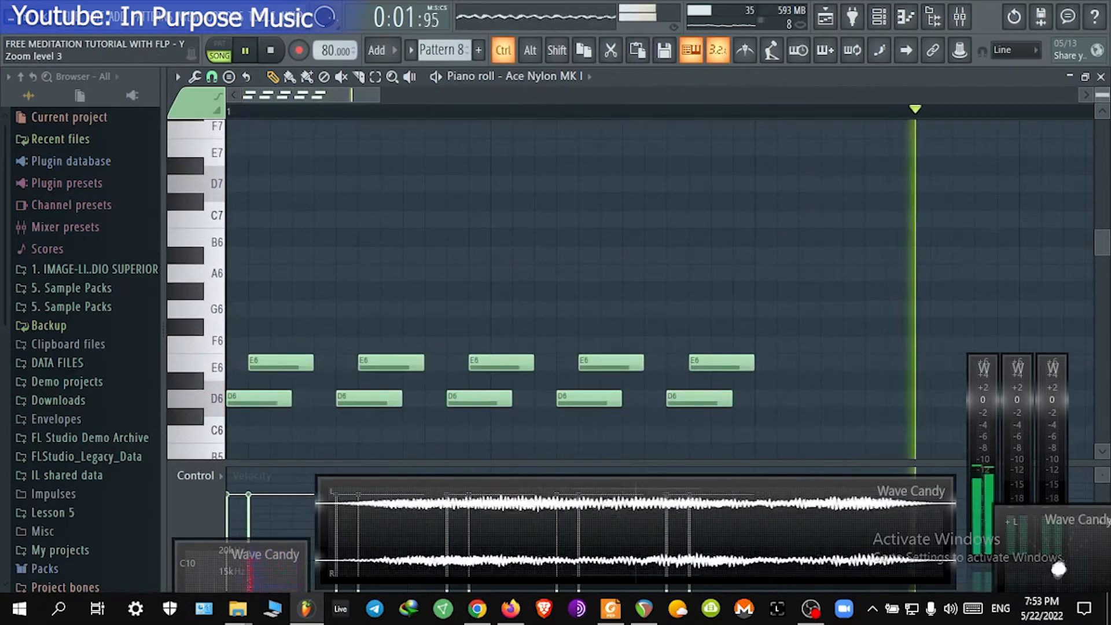
drag(516, 405, 507, 244)
scroll(507, 244, down, 3)
mouse_move(508, 202)
mouse_down()
mouse_move(512, 242)
mouse_move(485, 248)
mouse_move(230, 247)
mouse_up()
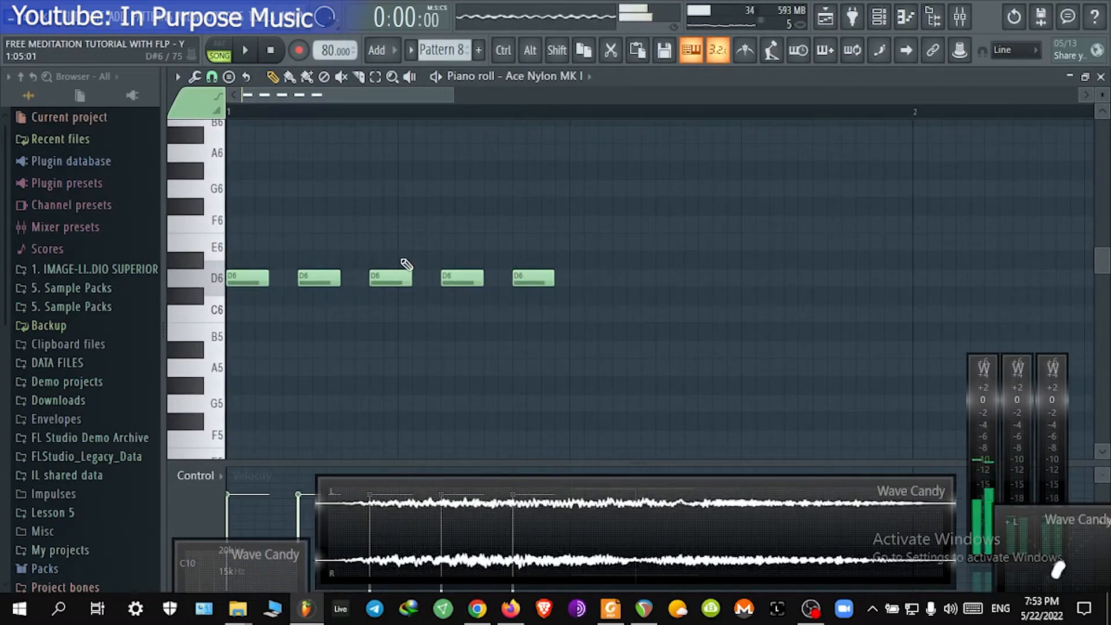
Step: Shorten the first D6 note and add a short D6 note right after it, auditioning the rhythm
drag(242, 276, 236, 276)
click(272, 278)
key(space)
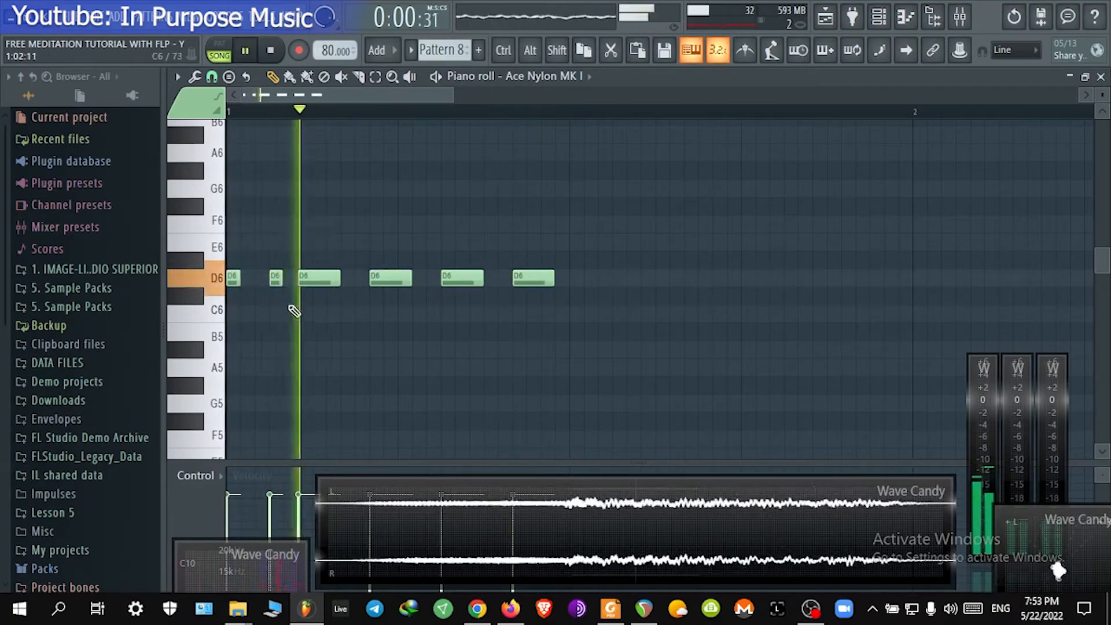
key(space)
click(274, 276)
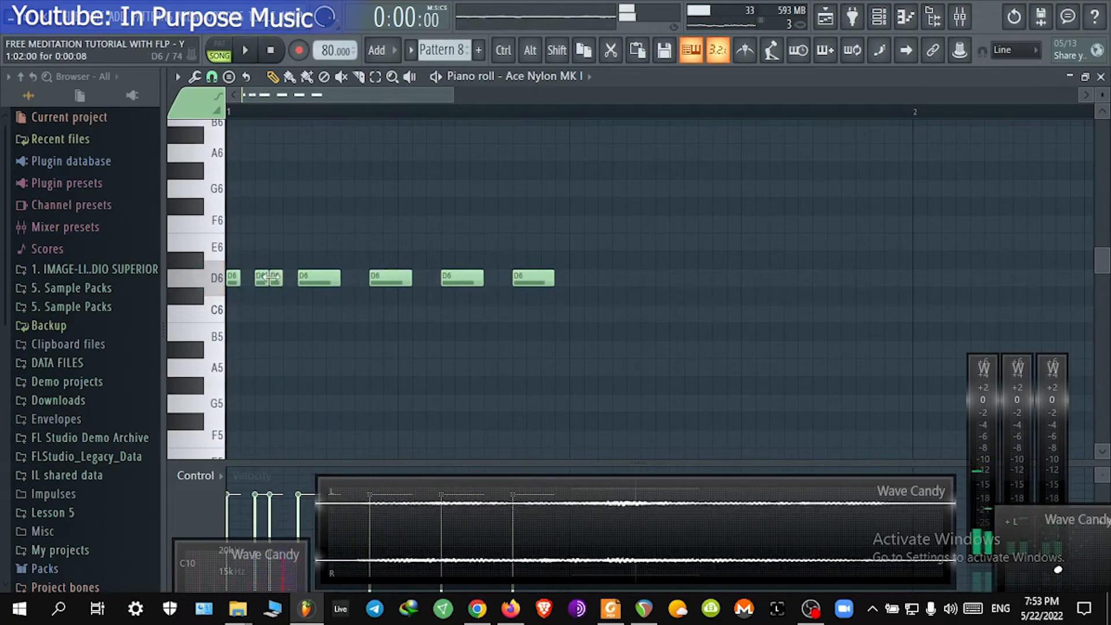
key(space)
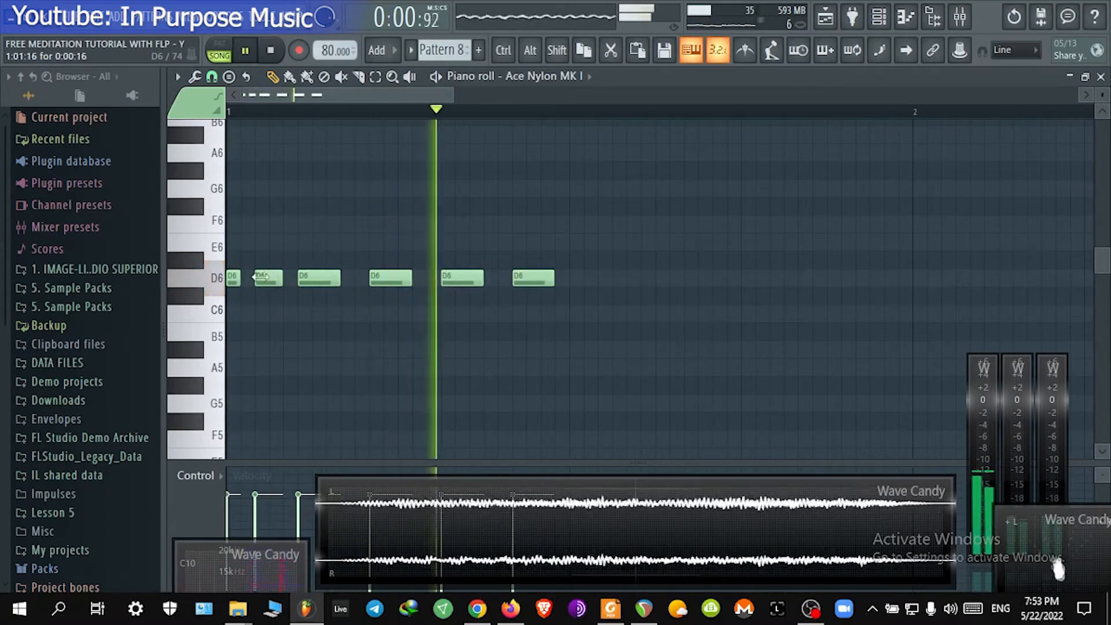
drag(240, 280, 251, 285)
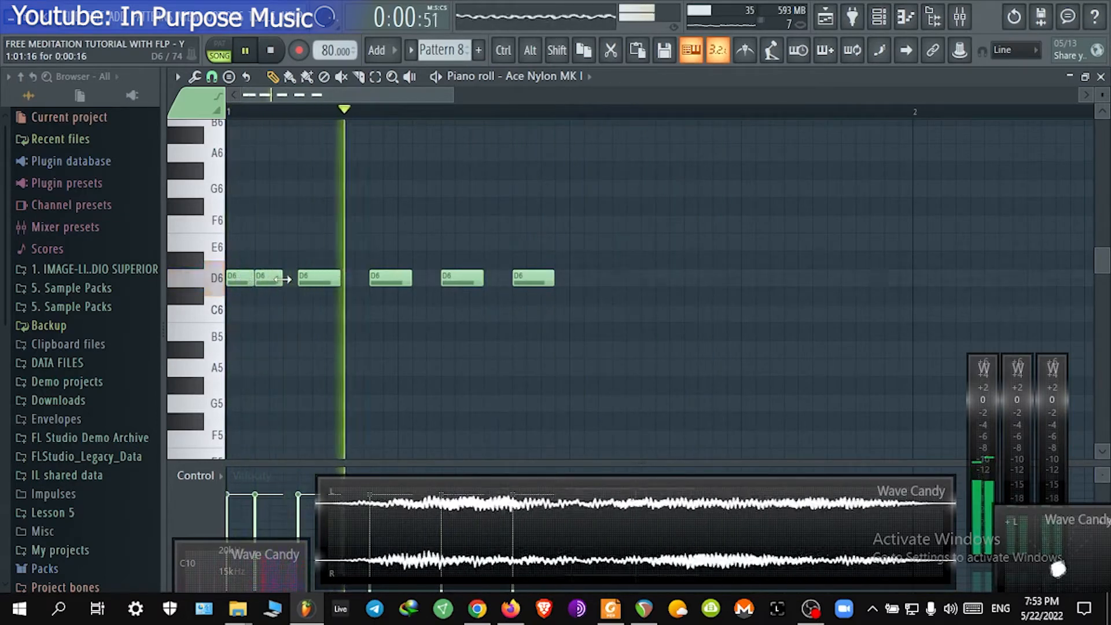
key(space)
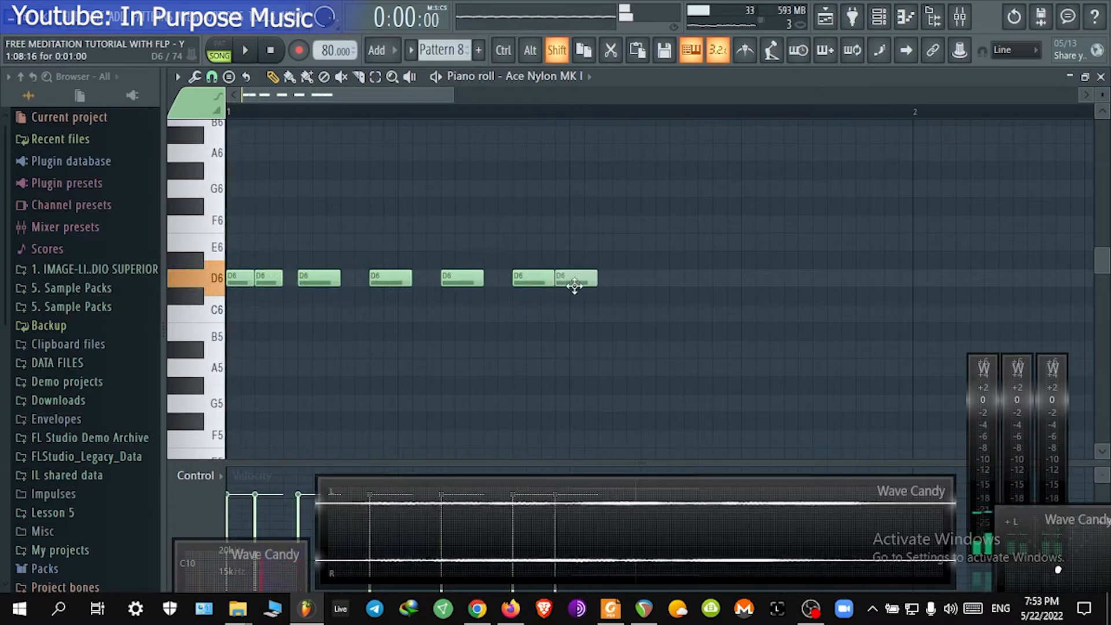
Step: Add more D6 notes to continue the repeating rhythm toward the end of bar 1
key(space)
drag(585, 286, 599, 284)
click(660, 279)
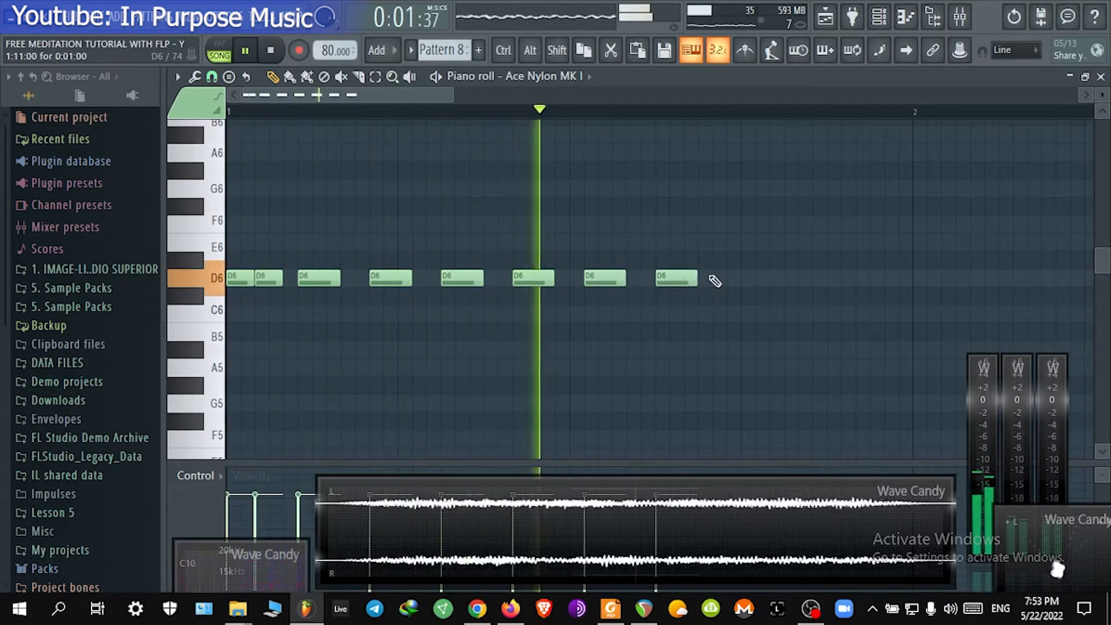
click(722, 282)
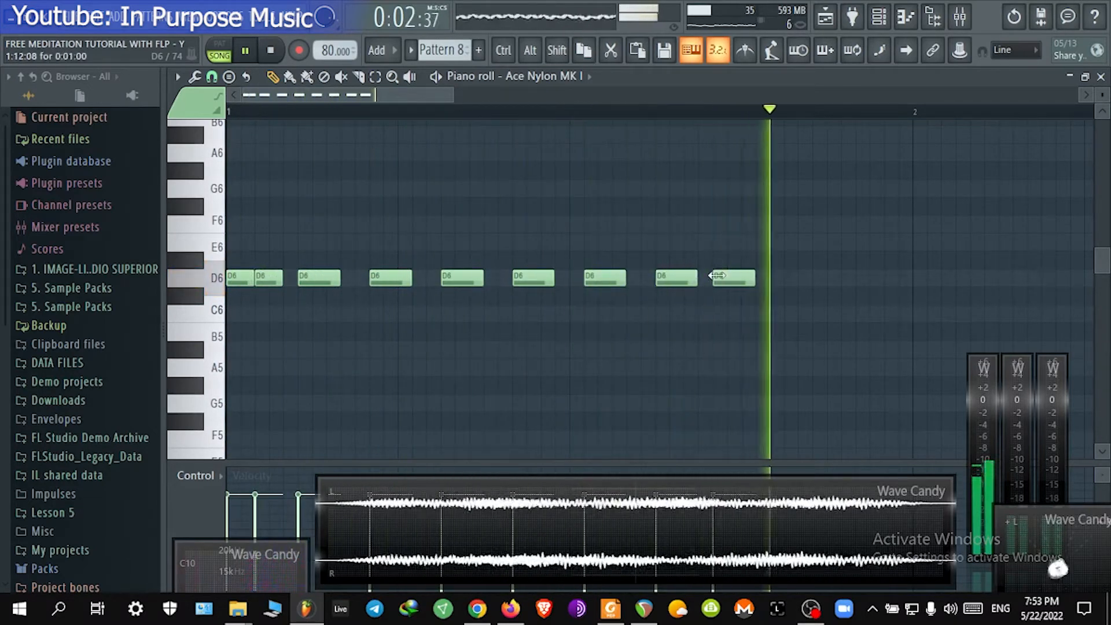
click(786, 282)
scroll(598, 315, down, 2)
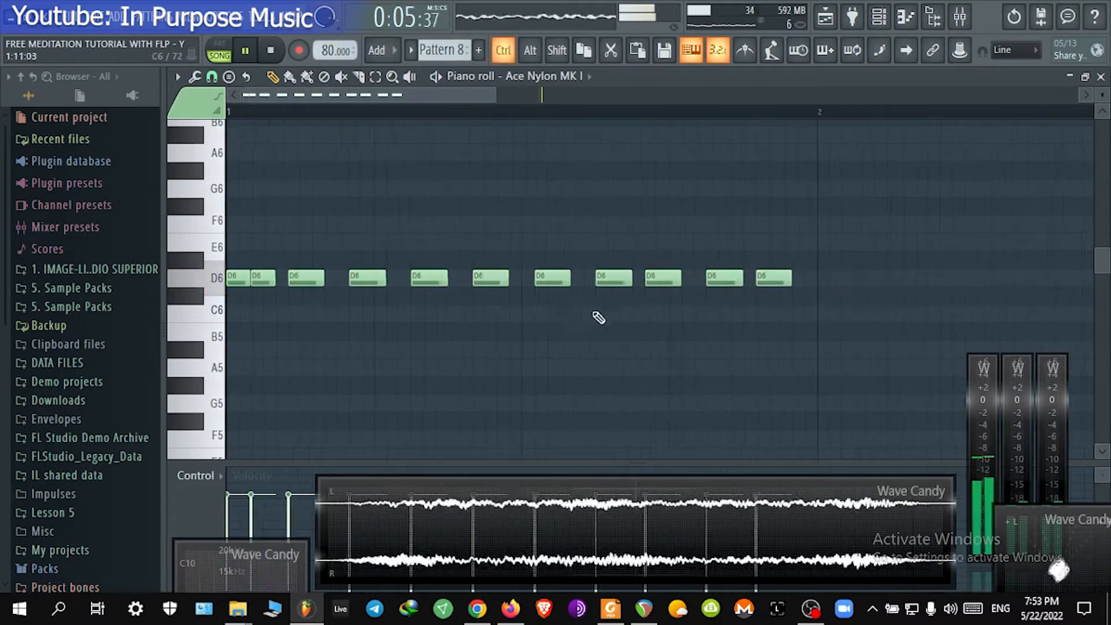
Step: Enlarge the velocity lane, select all D6 notes and randomize their velocities with the Randomizer's VEL level
drag(315, 460, 315, 346)
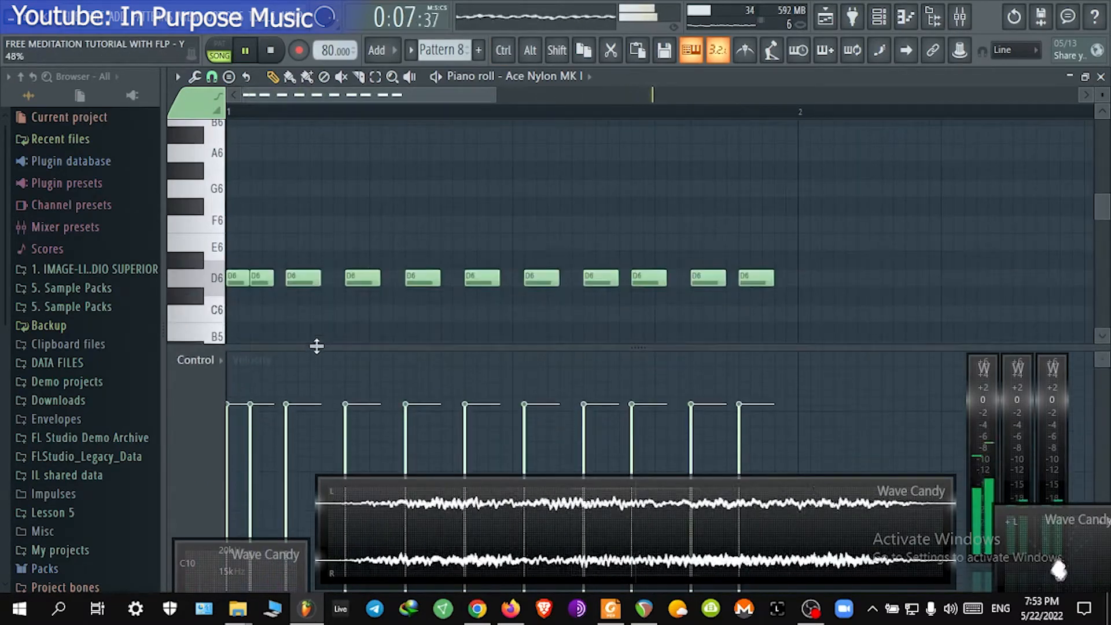
scroll(492, 232, down, 2)
key(space)
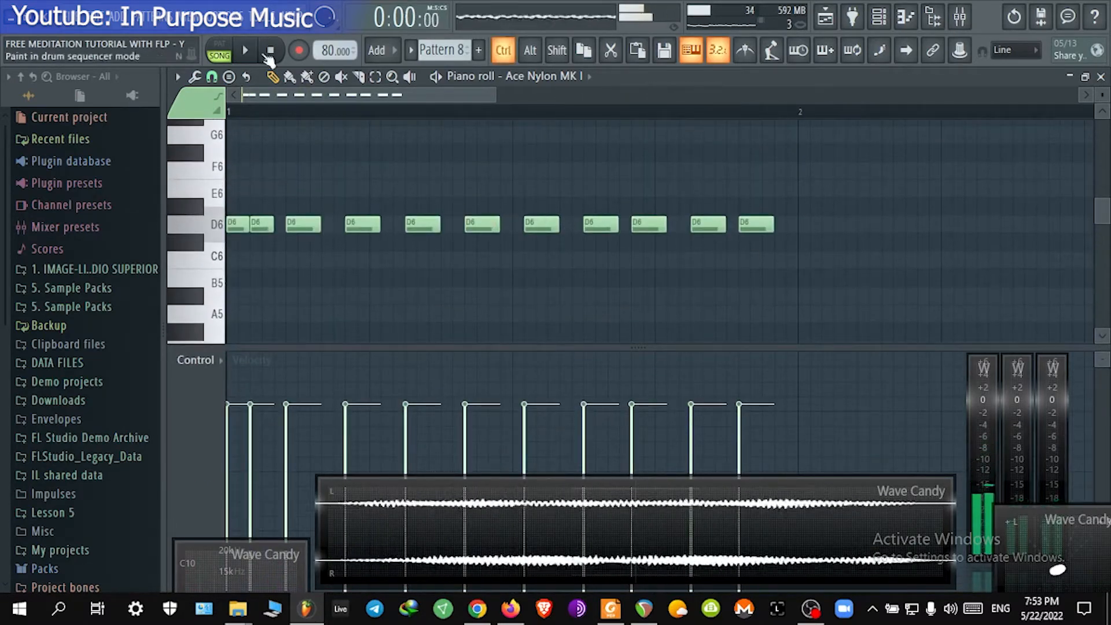
drag(810, 272, 151, 178)
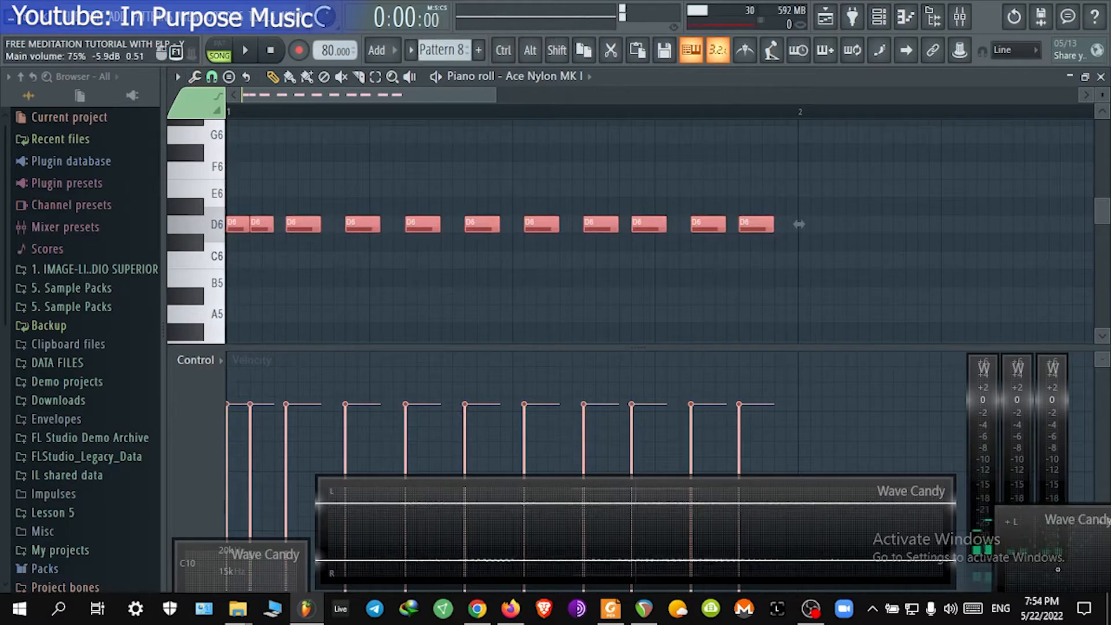
click(246, 52)
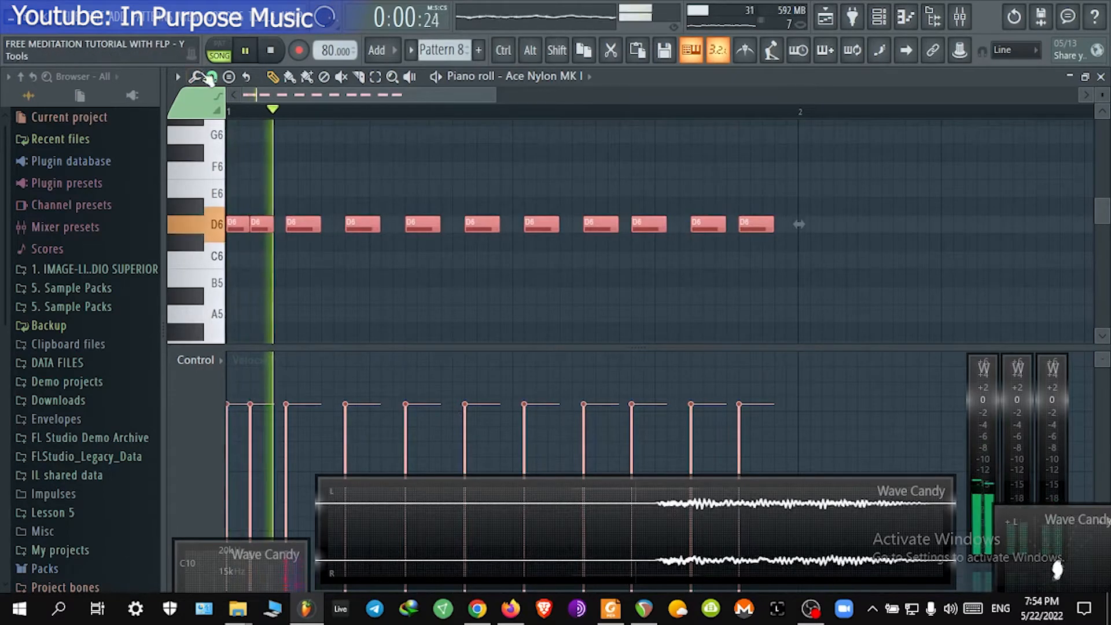
click(196, 77)
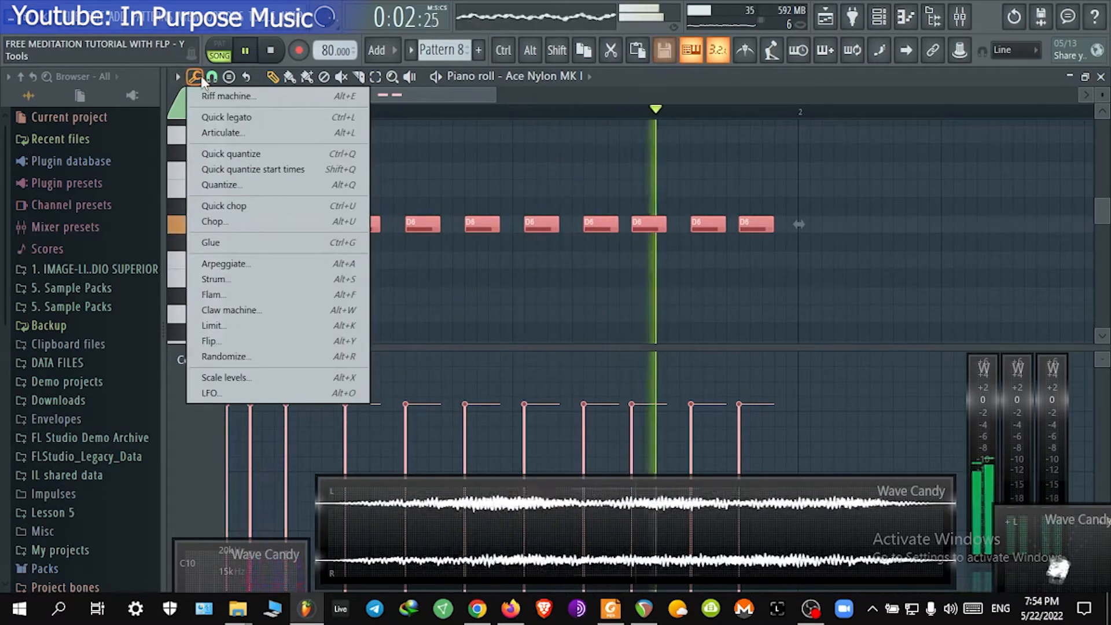
click(258, 359)
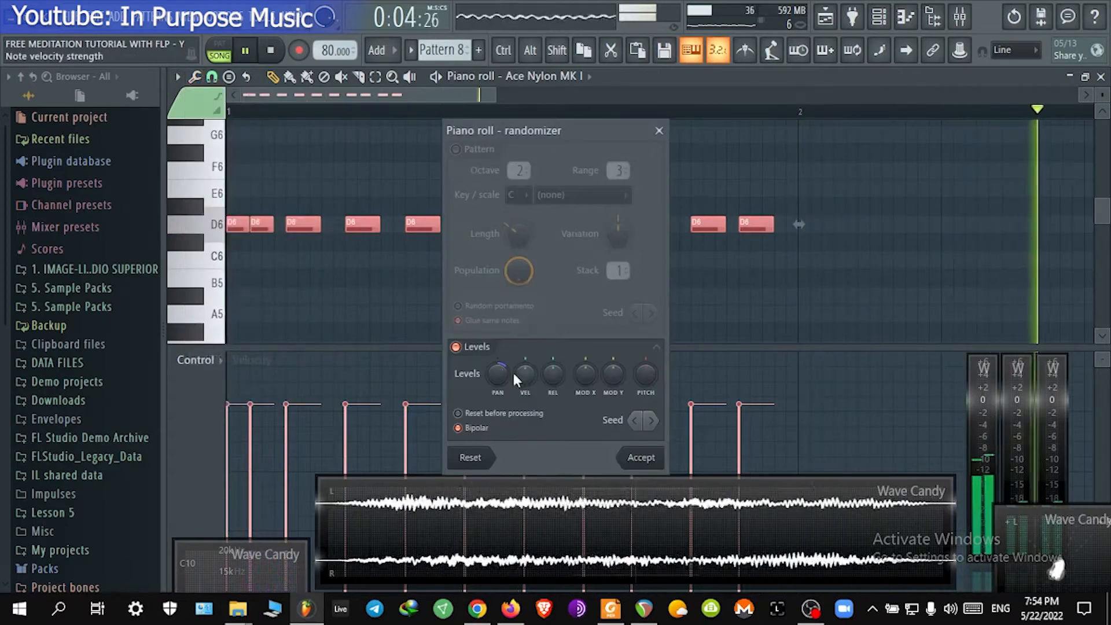
drag(502, 375, 525, 358)
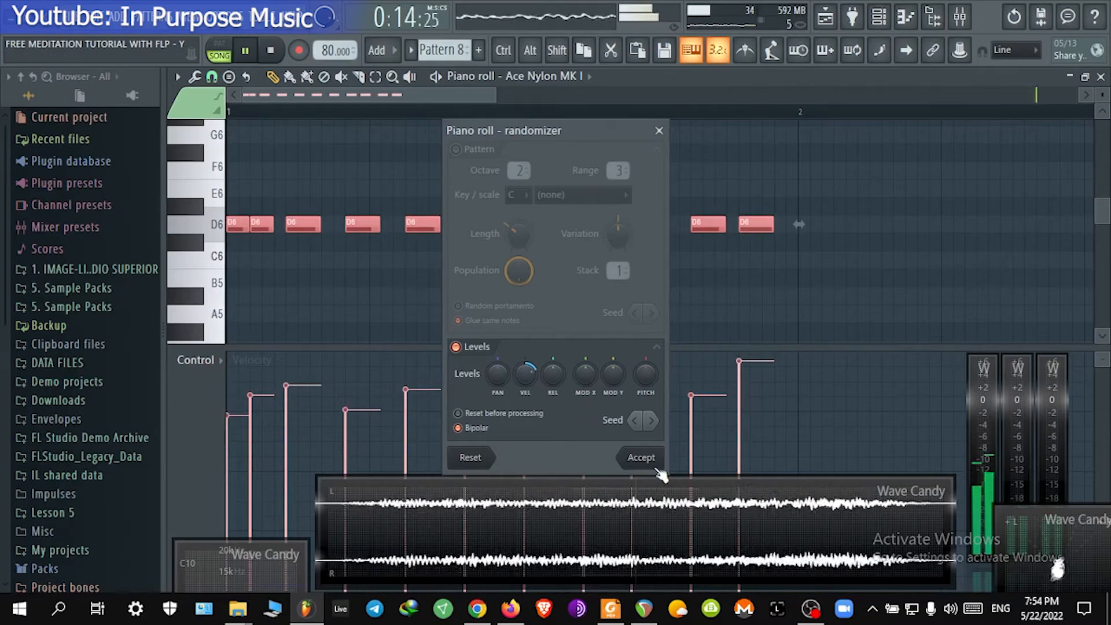
click(641, 457)
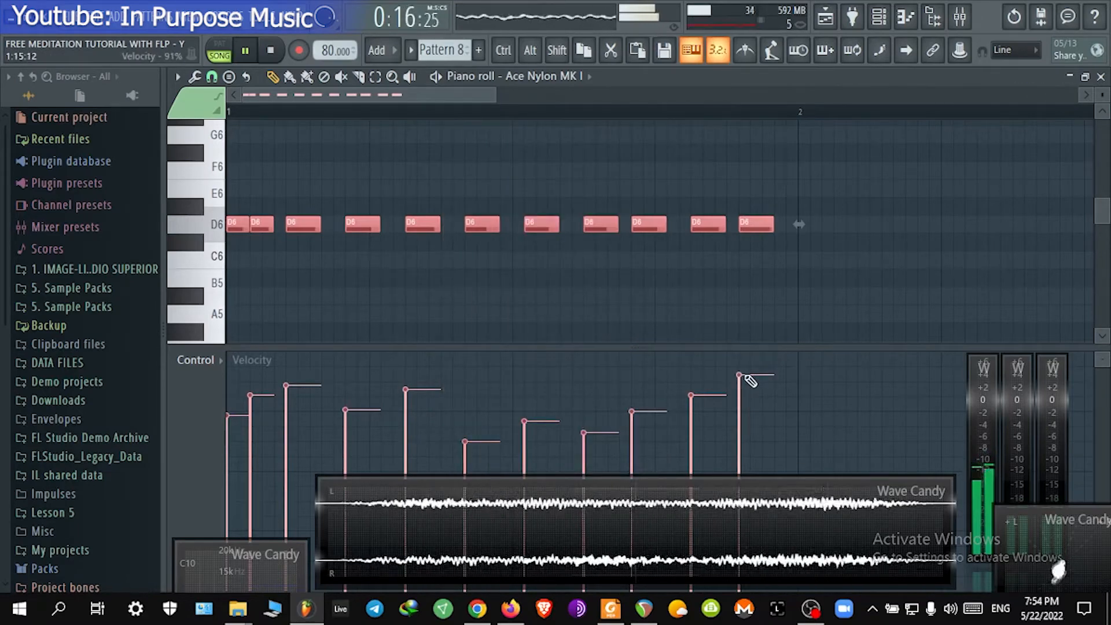
Step: Add one more D6 note near the end of the bar and lengthen the final note
right_click(583, 289)
key(space)
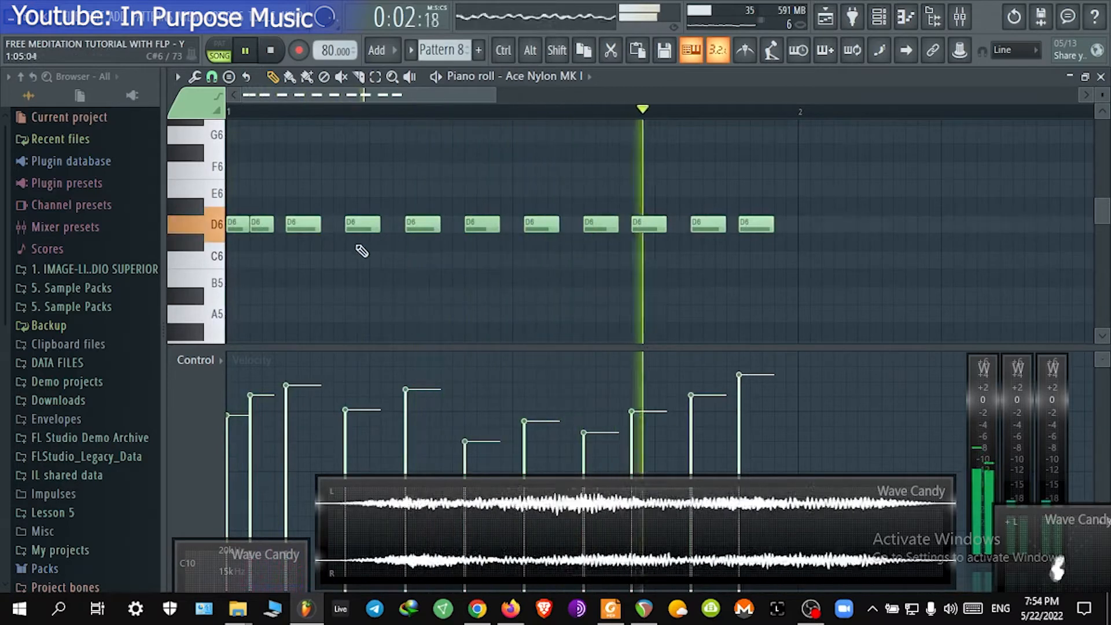
key(space)
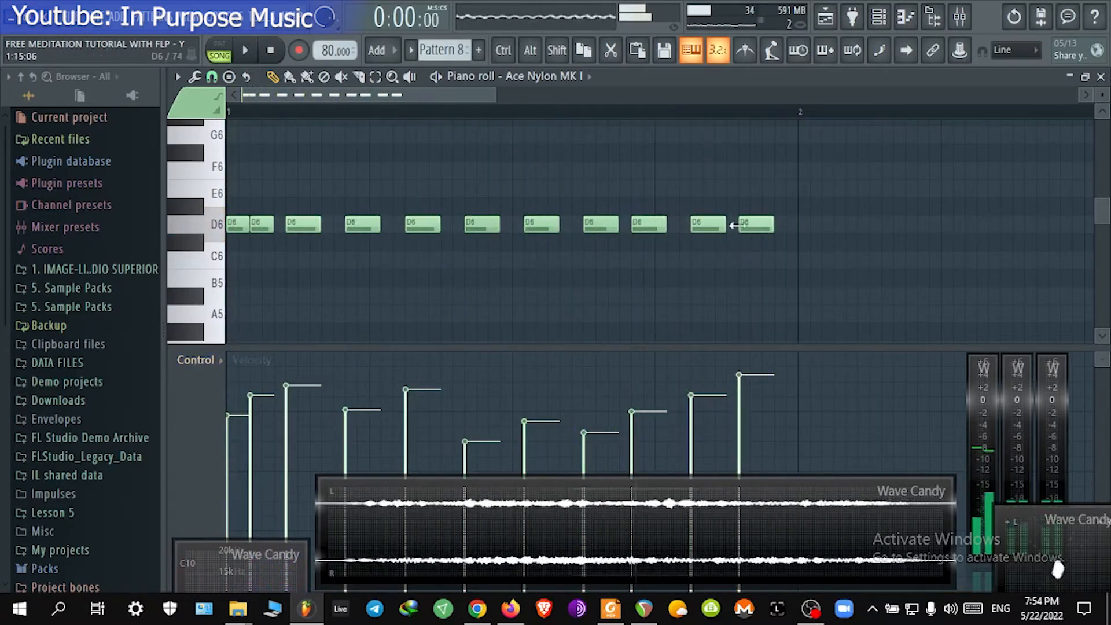
drag(752, 224, 796, 224)
click(770, 230)
key(space)
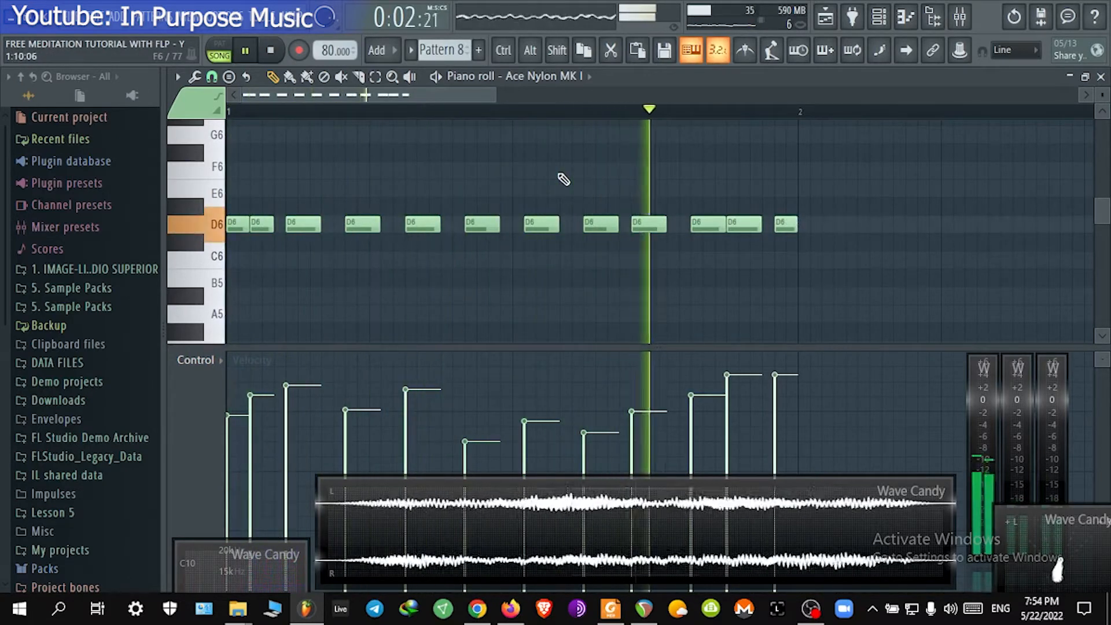
key(space)
mouse_move(783, 227)
mouse_down()
mouse_move(773, 226)
mouse_move(796, 225)
mouse_up()
key(space)
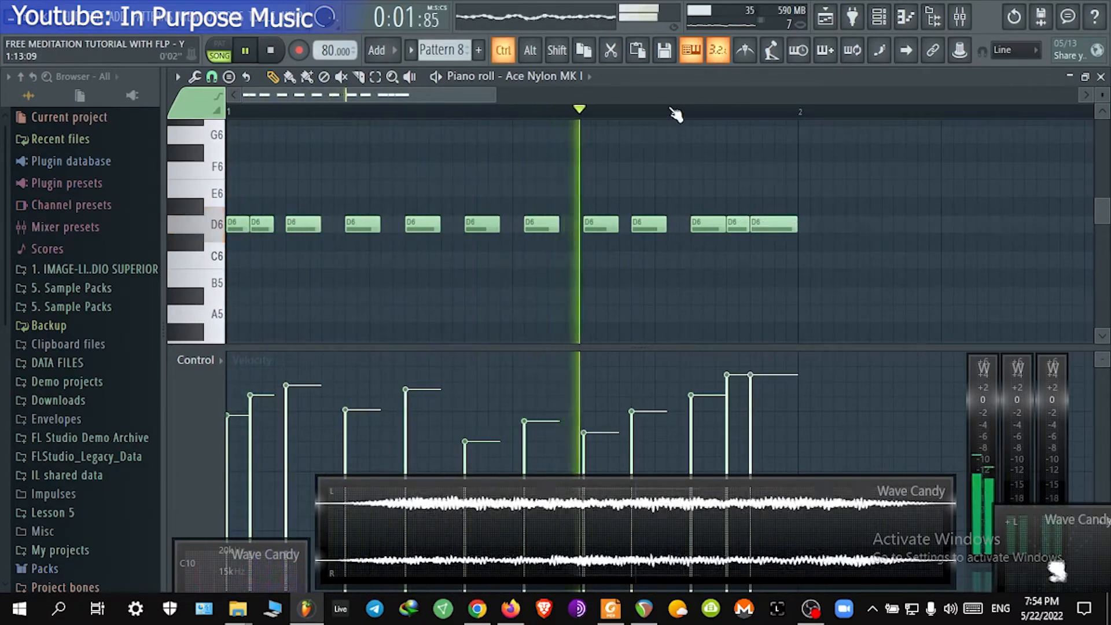
Step: Duplicate the one-bar D6 rhythm repeatedly so it fills bars 1 to 8
key(ctrl+b)
scroll(551, 119, down, 2)
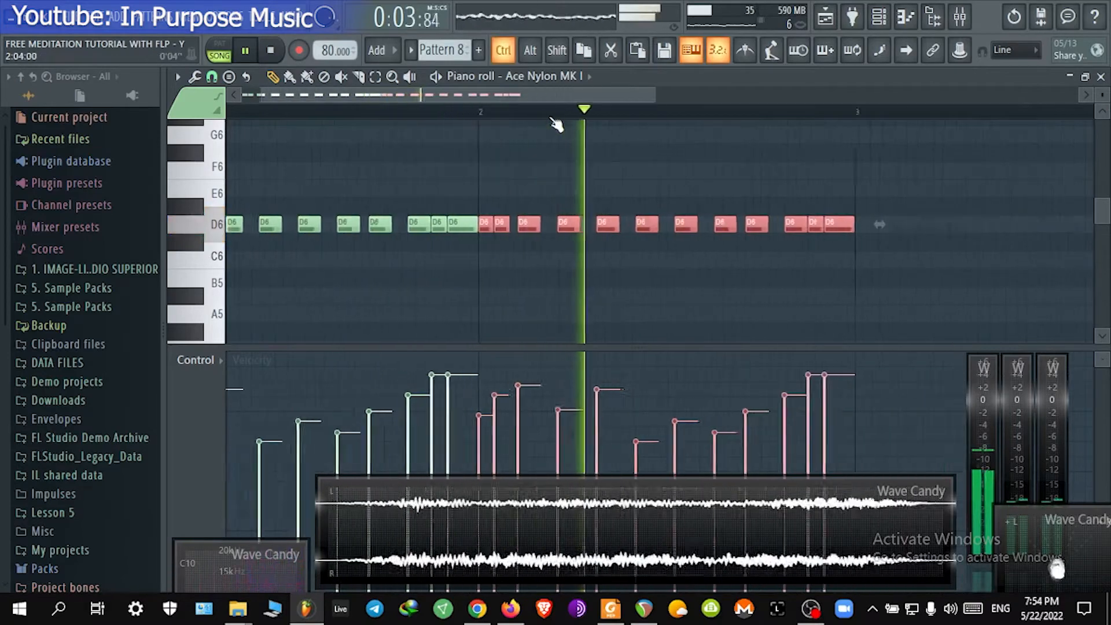
scroll(556, 123, down, 2)
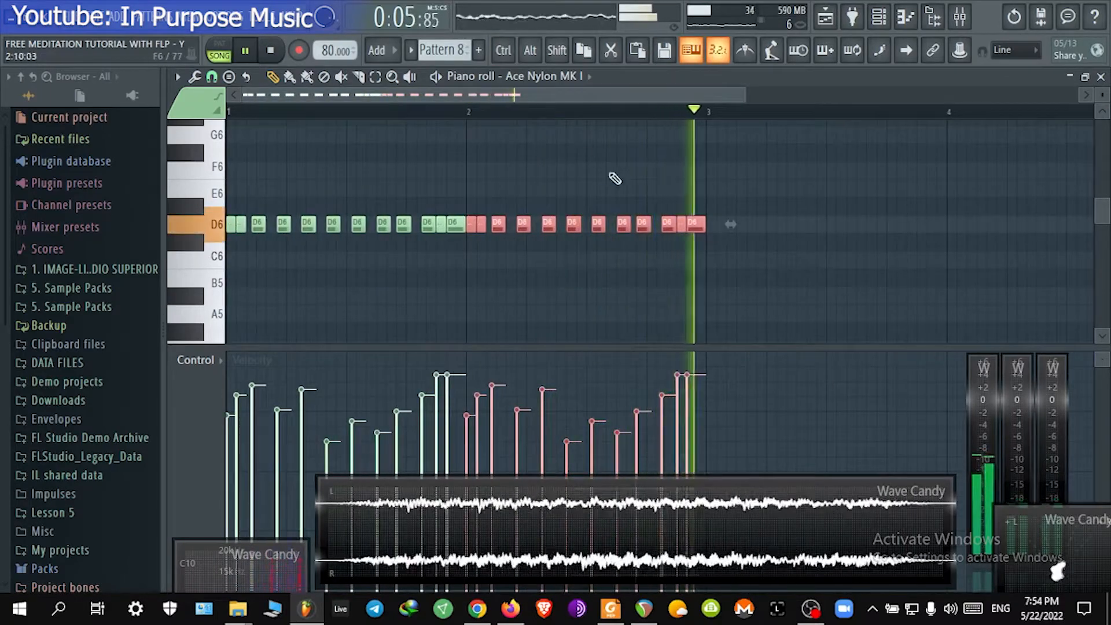
key(ctrl+b)
key(ctrl+b)
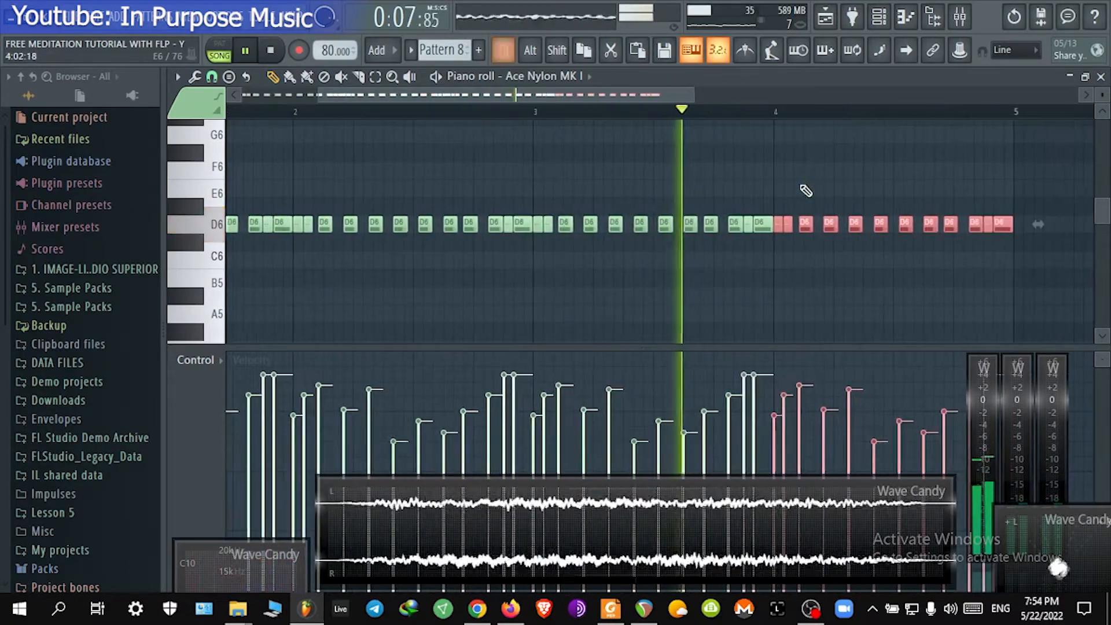
scroll(752, 229, up, 3)
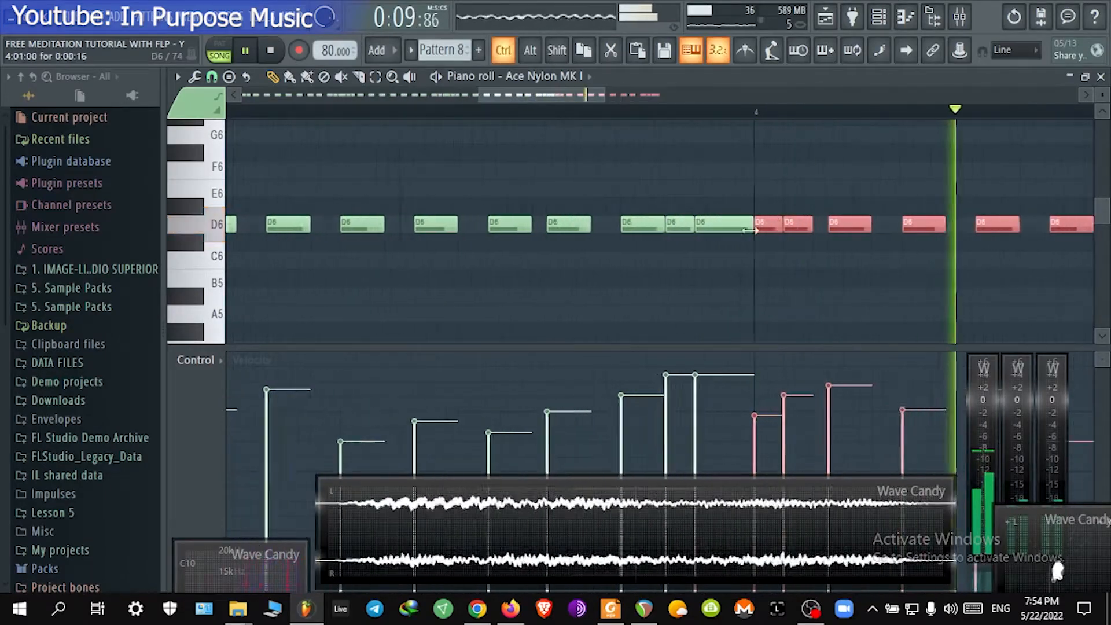
scroll(749, 231, down, 4)
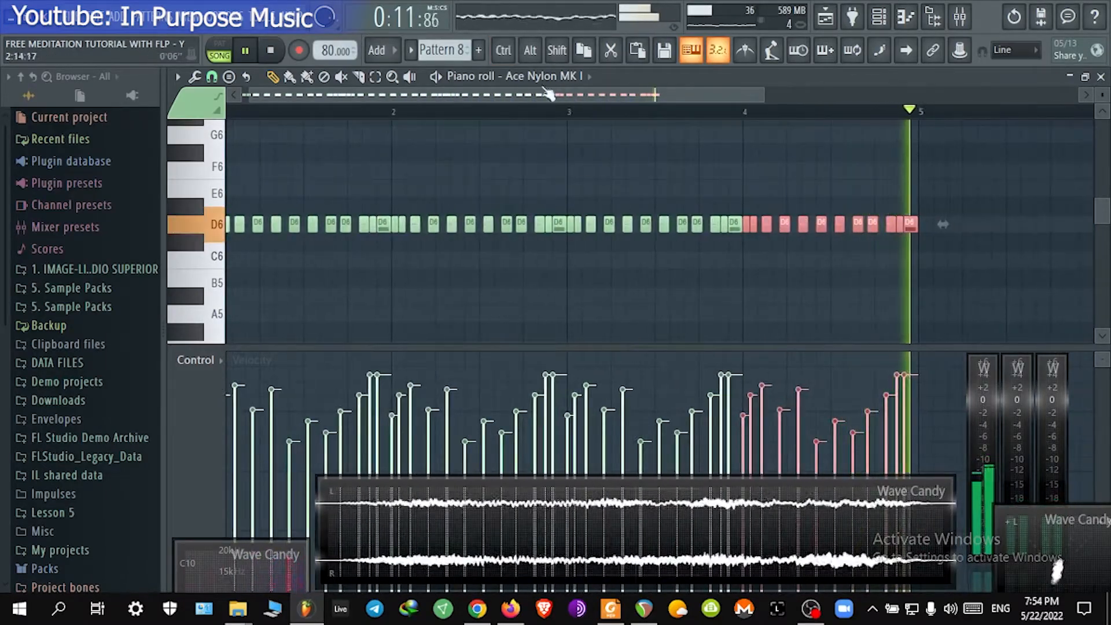
key(ctrl+a)
key(ctrl+b)
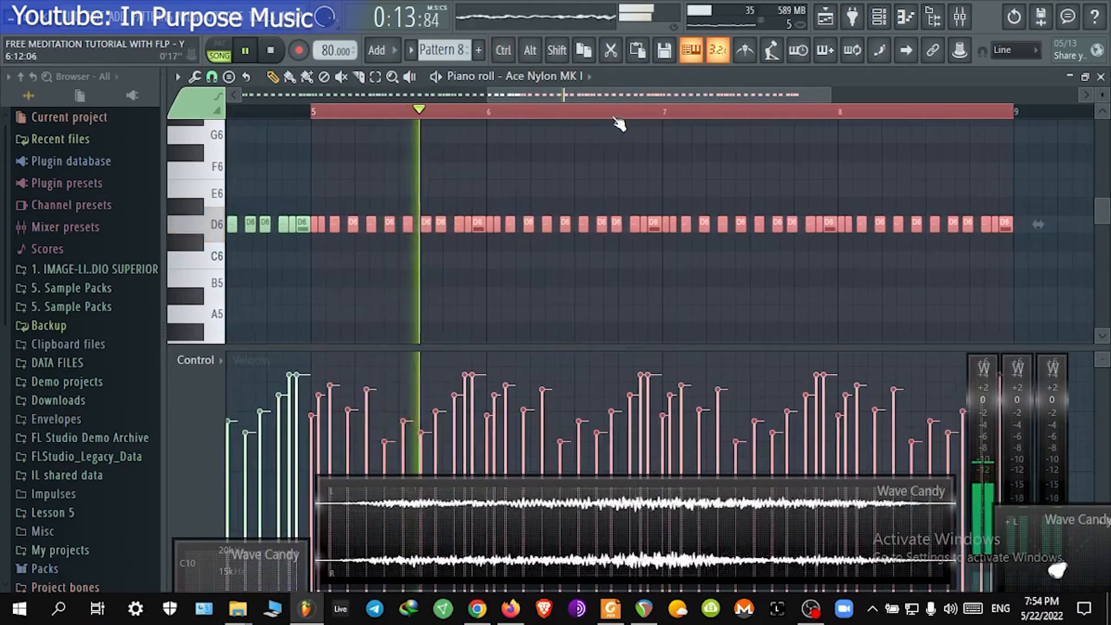
Step: Shorten the Pattern 8 clip on Track 17 so it ends at bar 9
click(1102, 77)
click(784, 347)
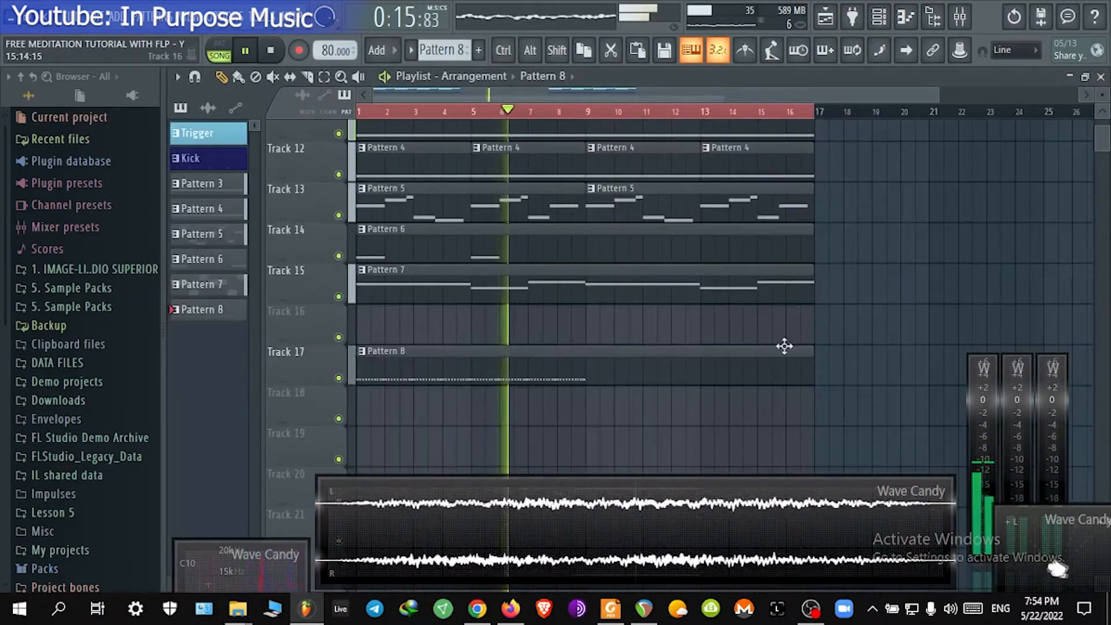
drag(811, 350, 580, 360)
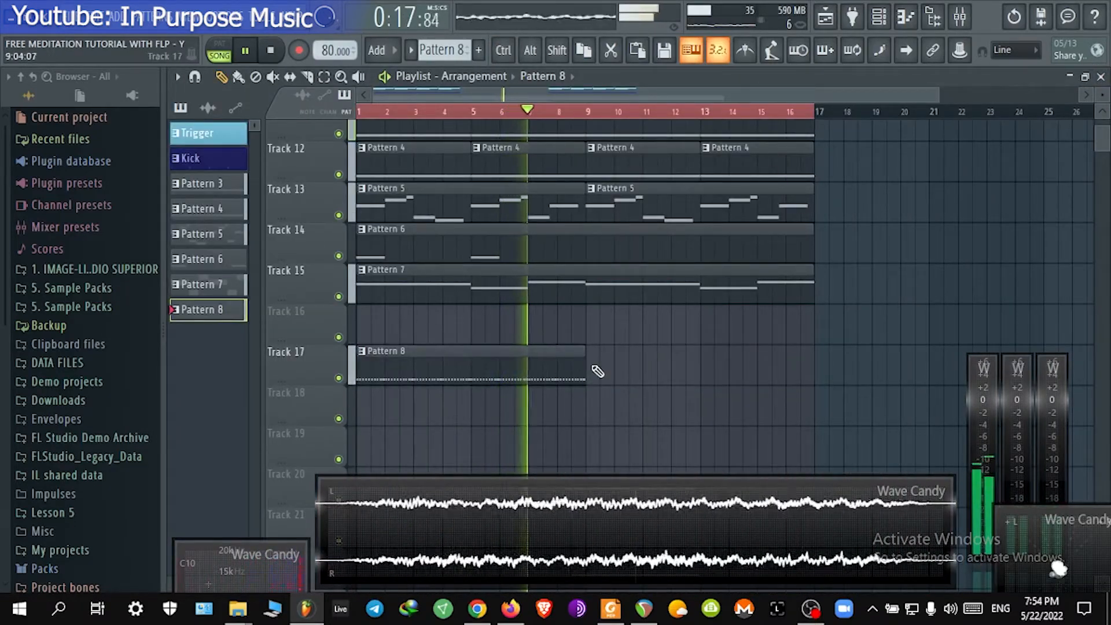
Step: Place a second Pattern 8 clip on Track 17 starting at bar 9
click(598, 371)
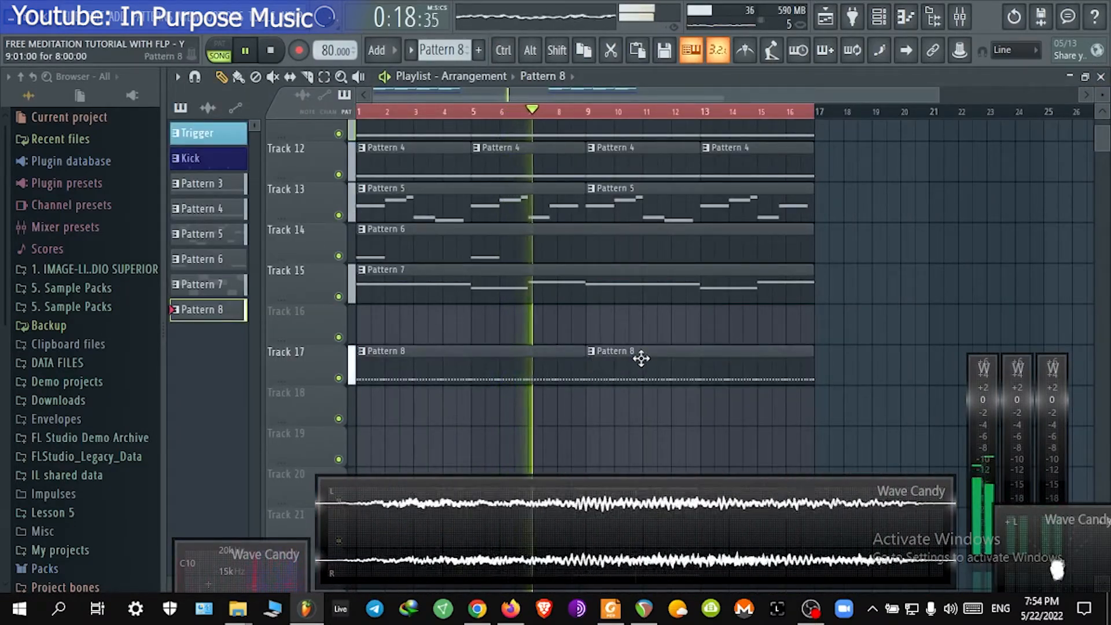
Step: Open the Ace Nylon MK I piano roll from the channel rack and select all its notes
click(879, 17)
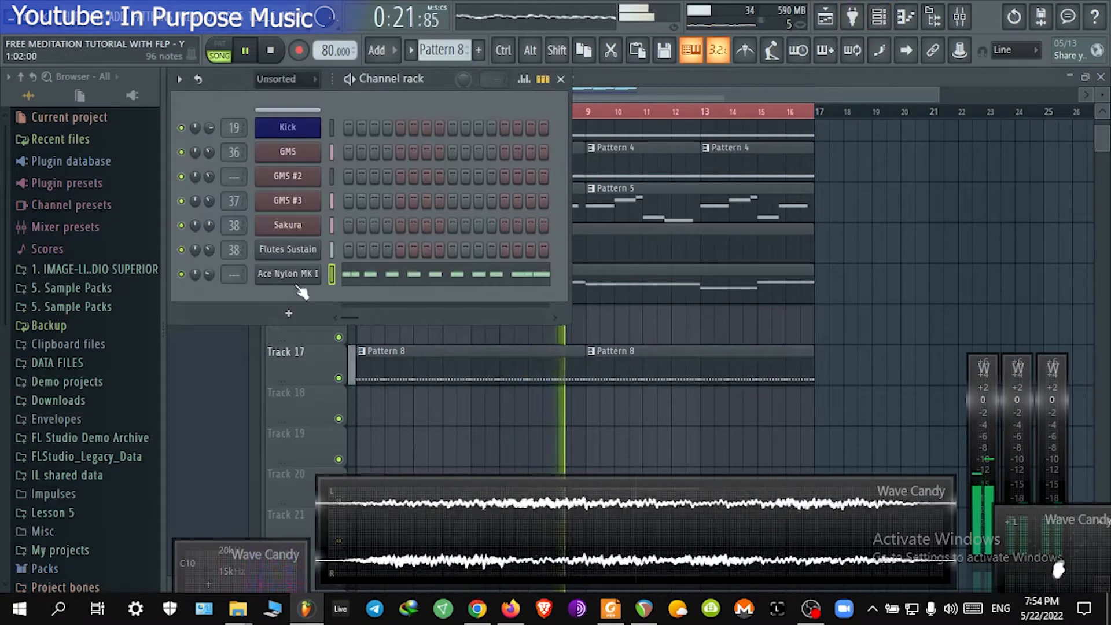
click(404, 273)
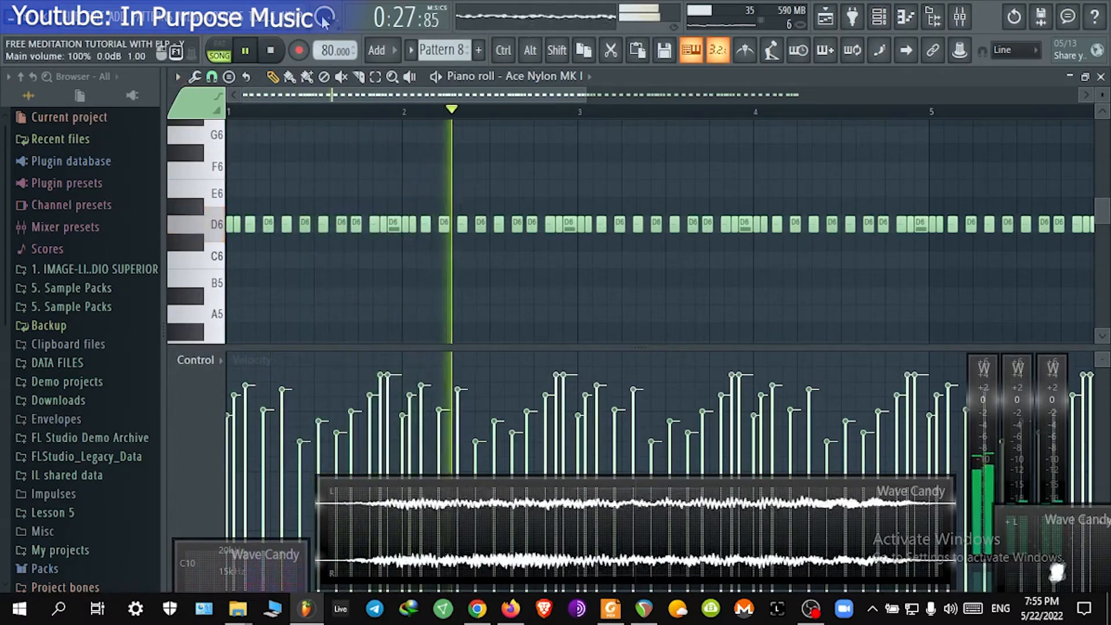
key(ctrl+a)
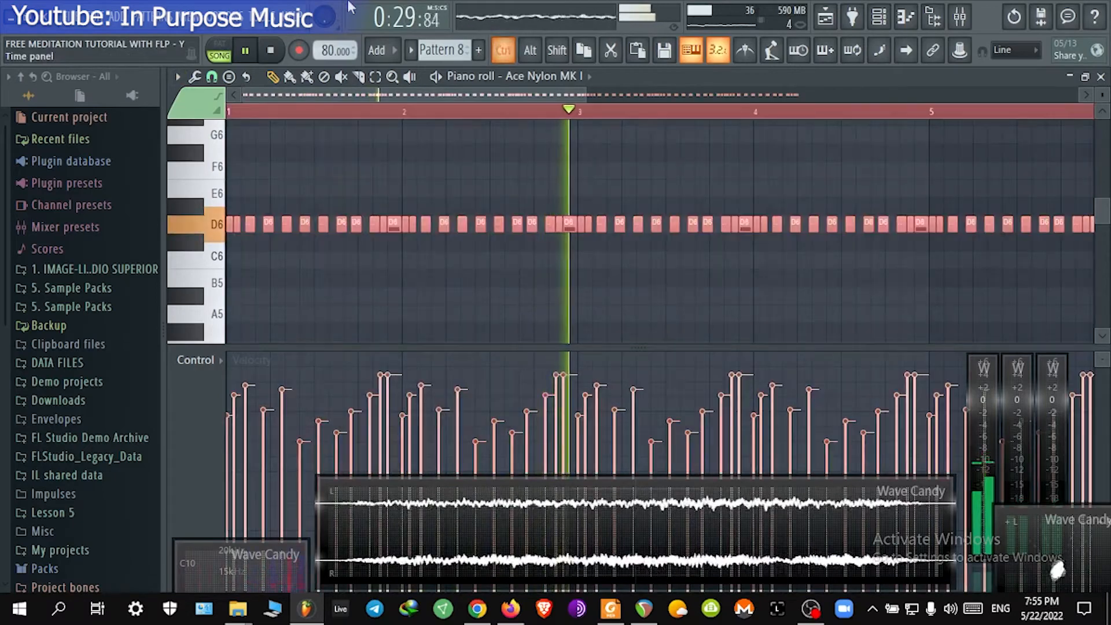
click(194, 78)
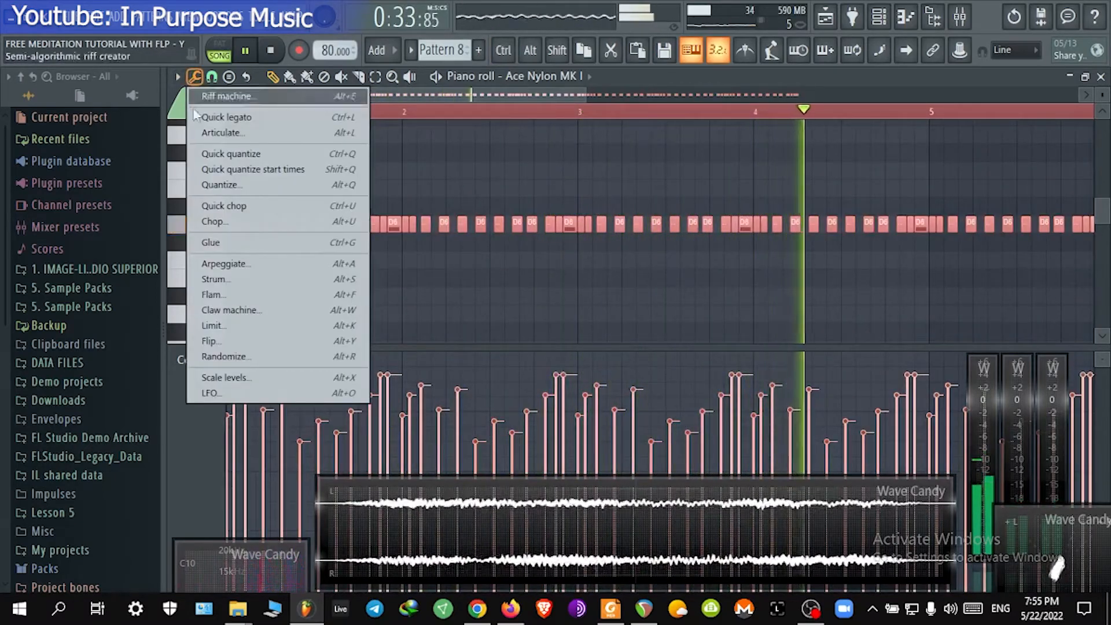
click(259, 357)
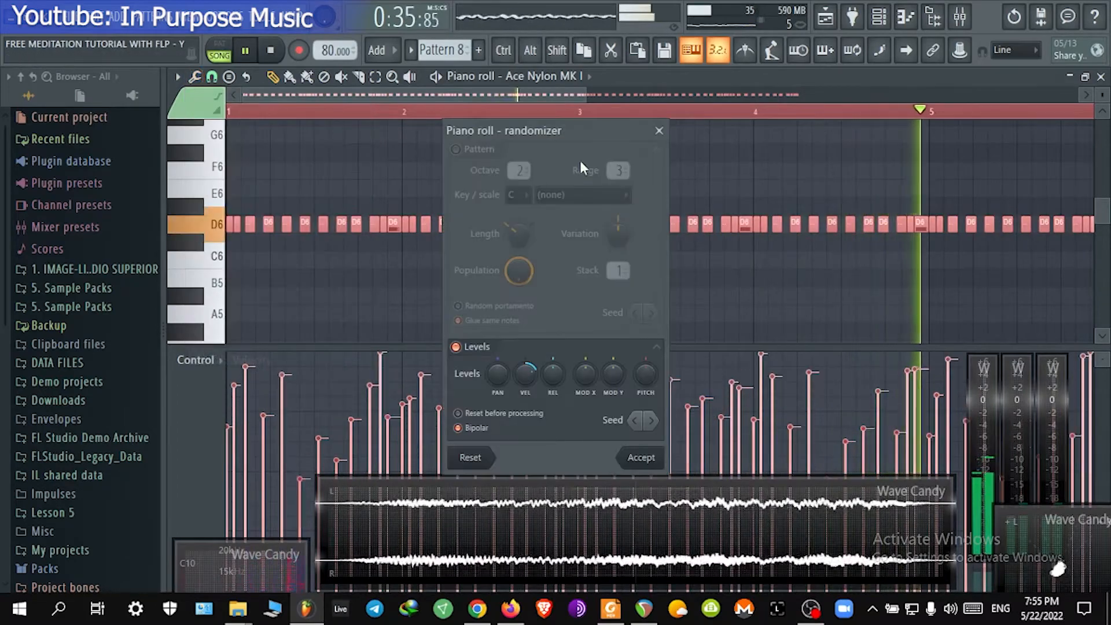
drag(579, 138, 589, 104)
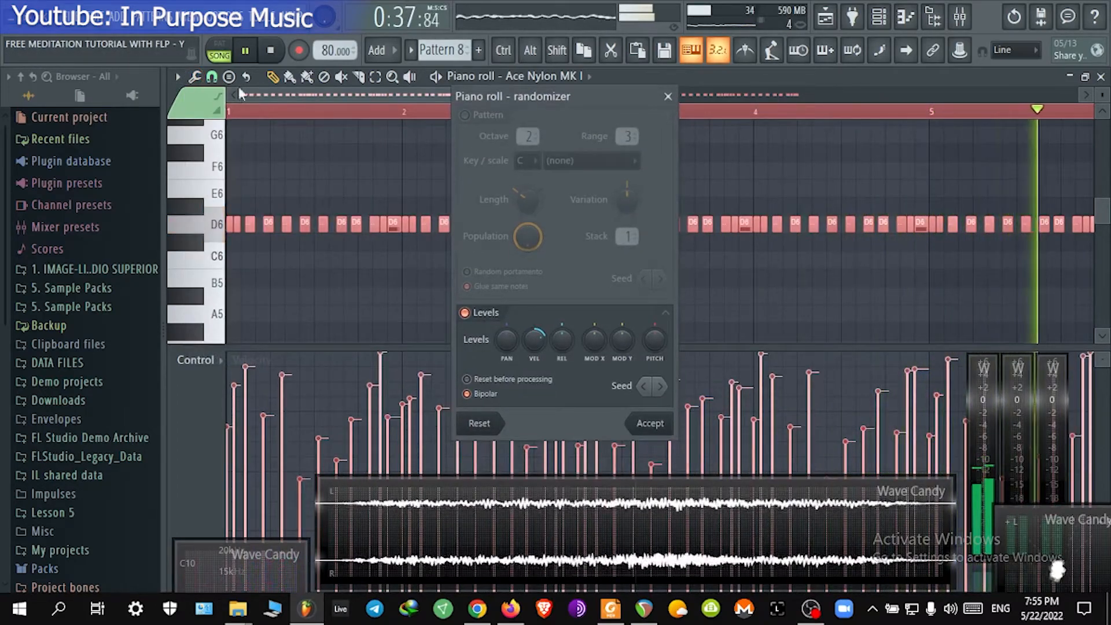
click(668, 96)
Step: Randomize the pan of all selected D6 notes using the Randomizer's PAN level, then accept
click(195, 77)
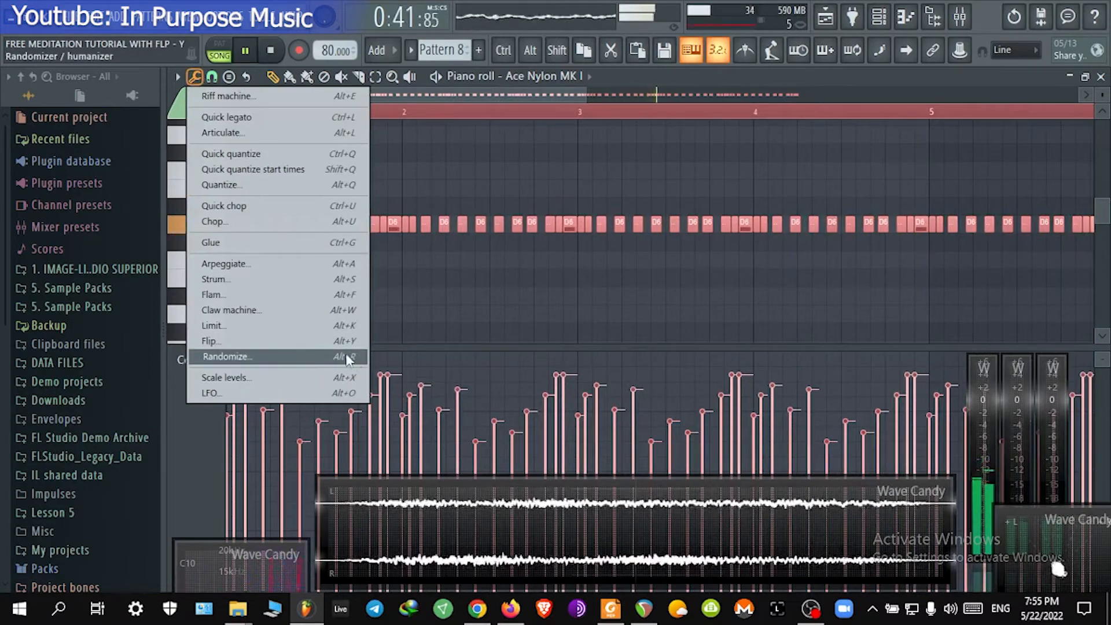
click(231, 356)
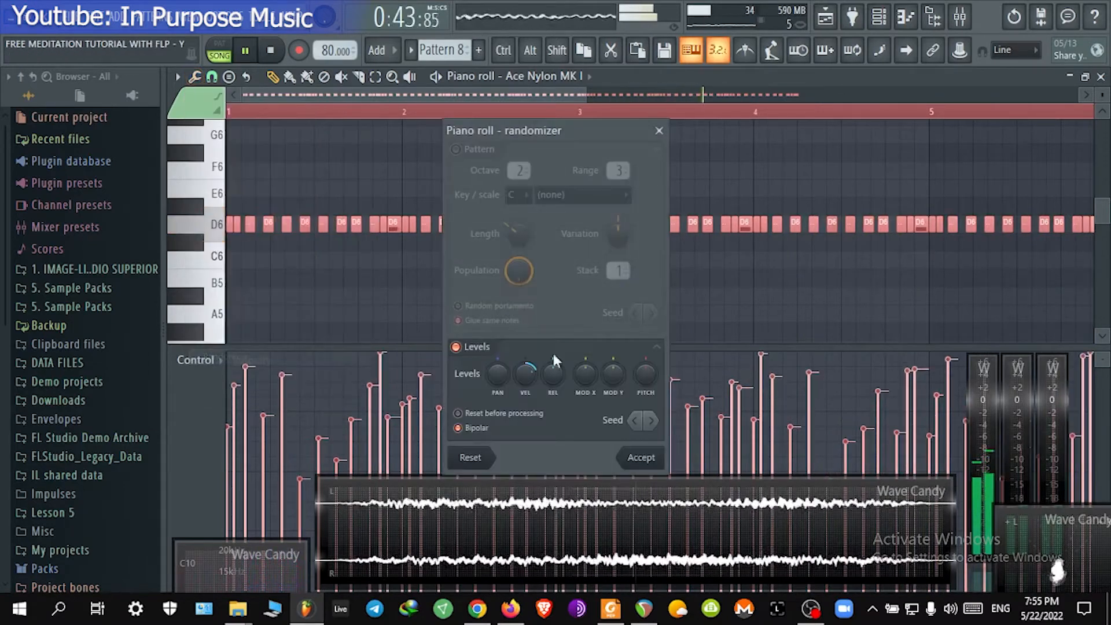
drag(498, 375, 497, 385)
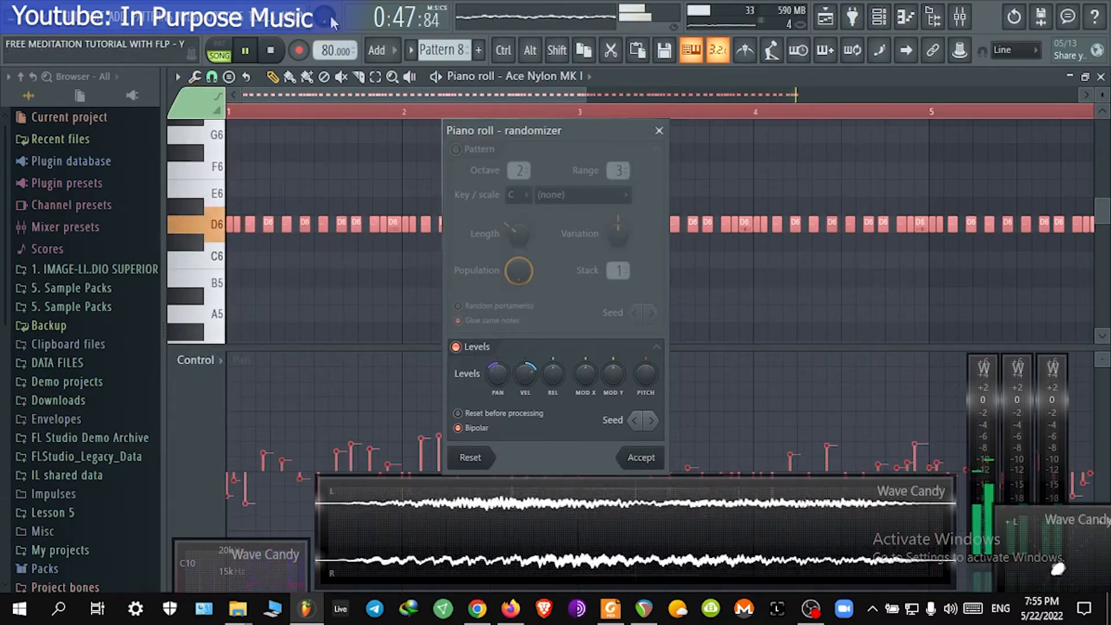
drag(499, 373, 499, 365)
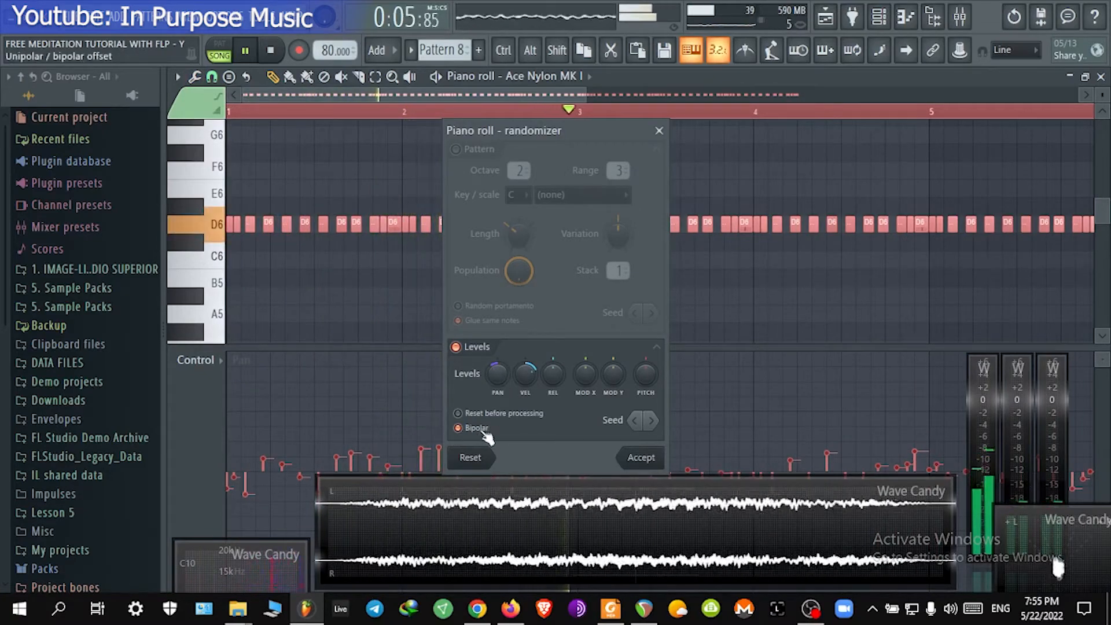
click(640, 457)
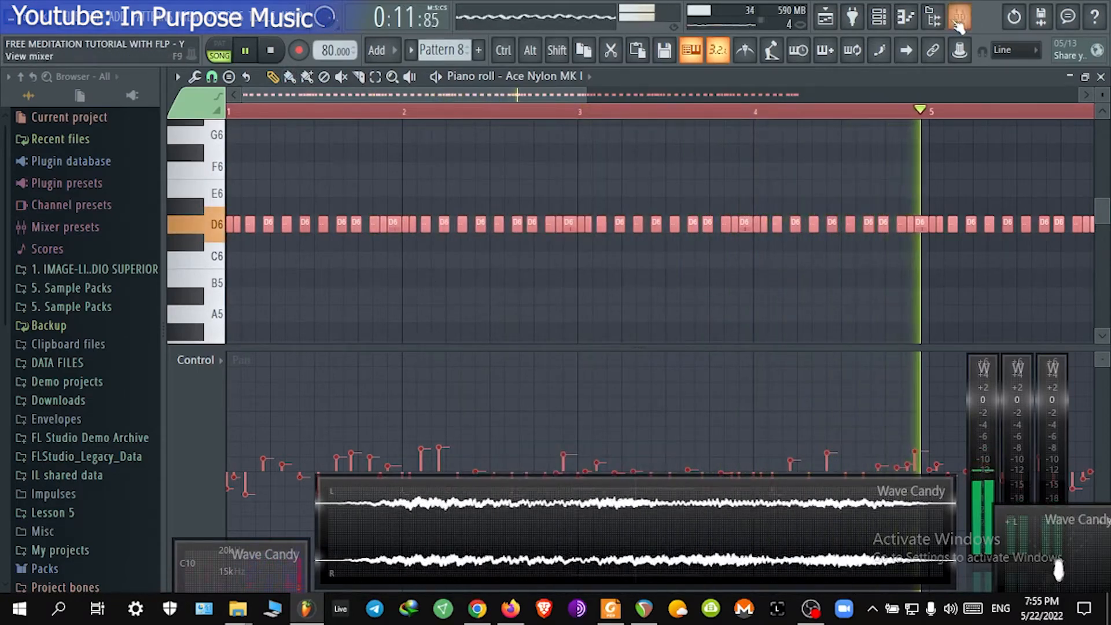
Step: Route the Ace Nylon MK I channel to mixer insert 38
key(F9)
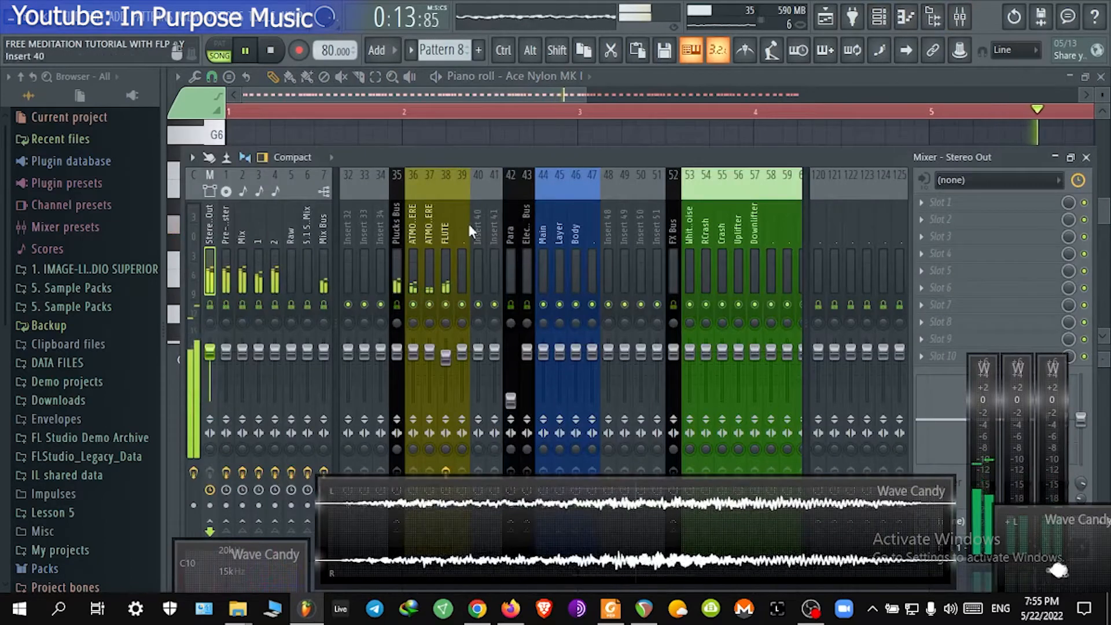
click(460, 255)
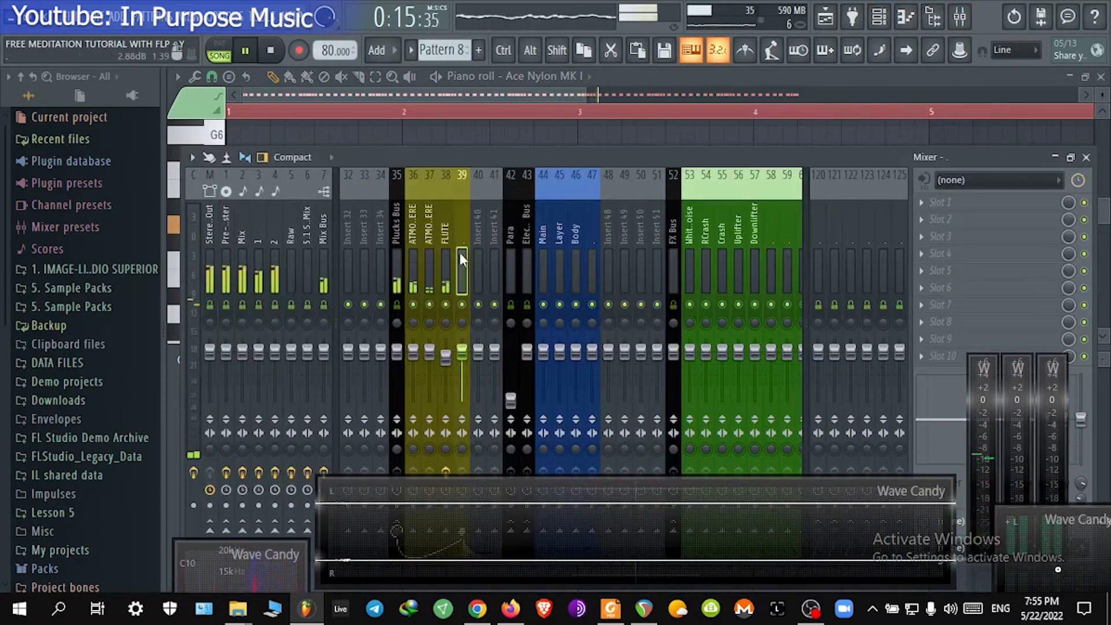
click(879, 25)
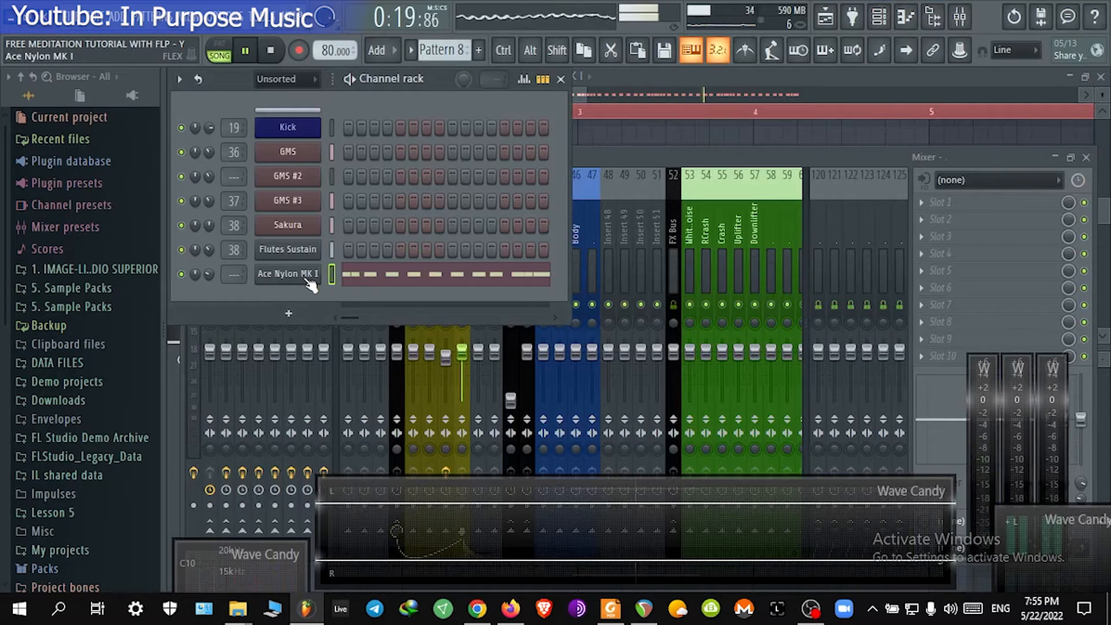
right_click(239, 272)
click(272, 496)
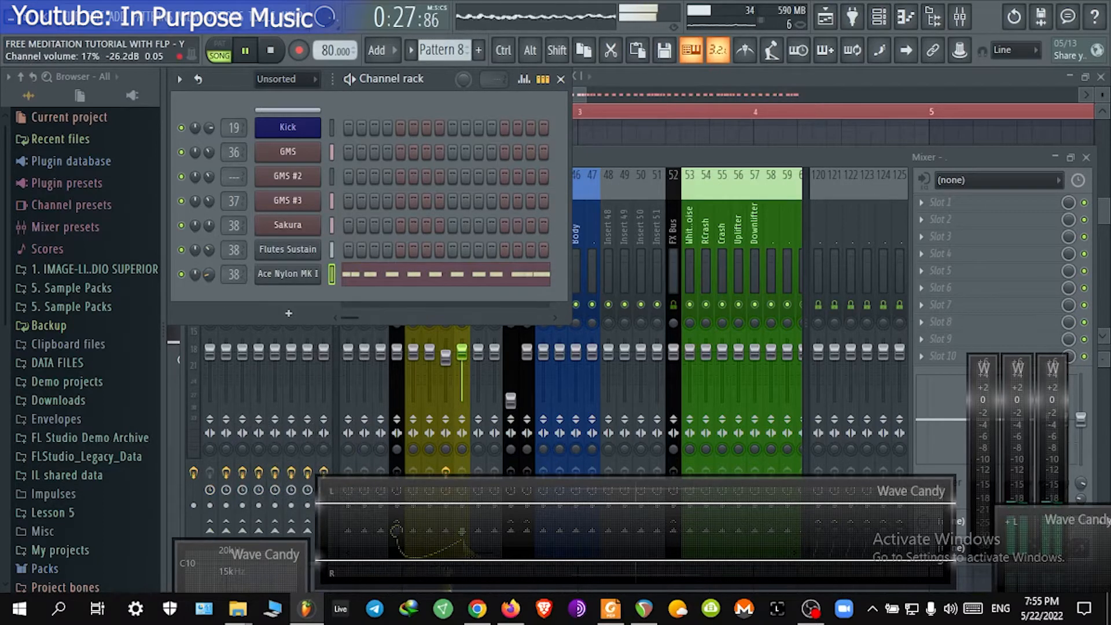
Step: Reopen the Ace Nylon MK I piano roll and switch its control lane back to note velocity
click(388, 277)
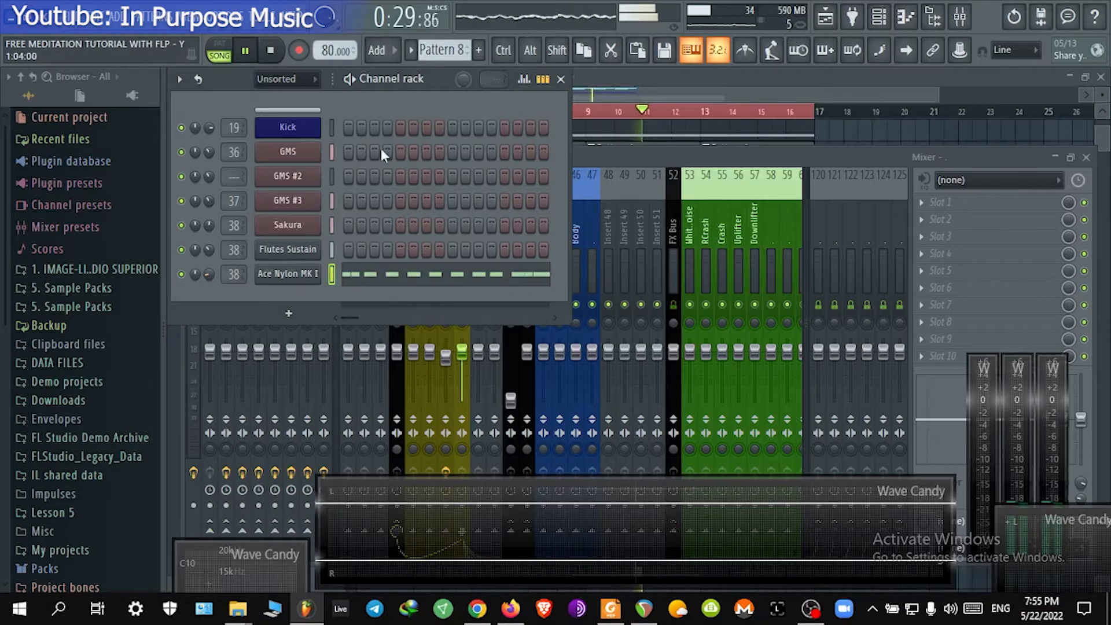
click(512, 288)
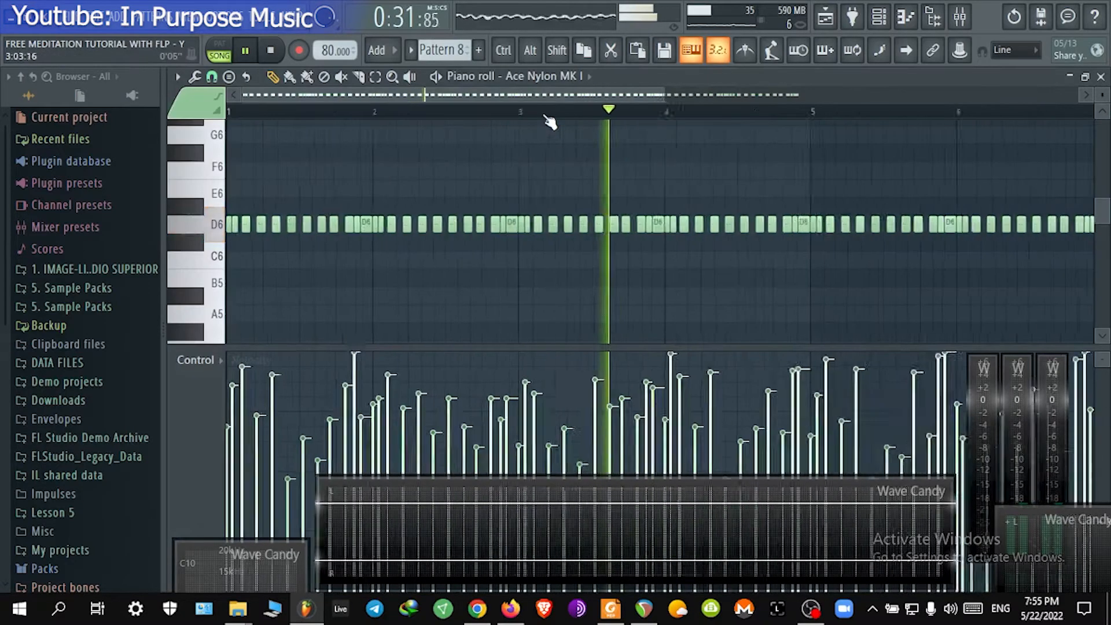
click(210, 360)
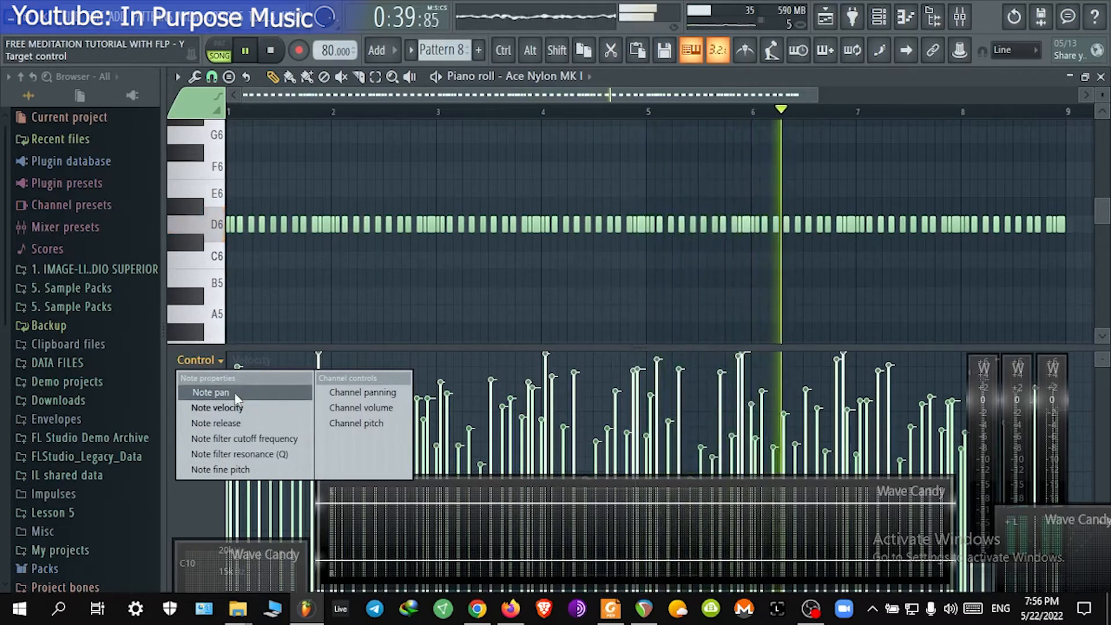
click(444, 96)
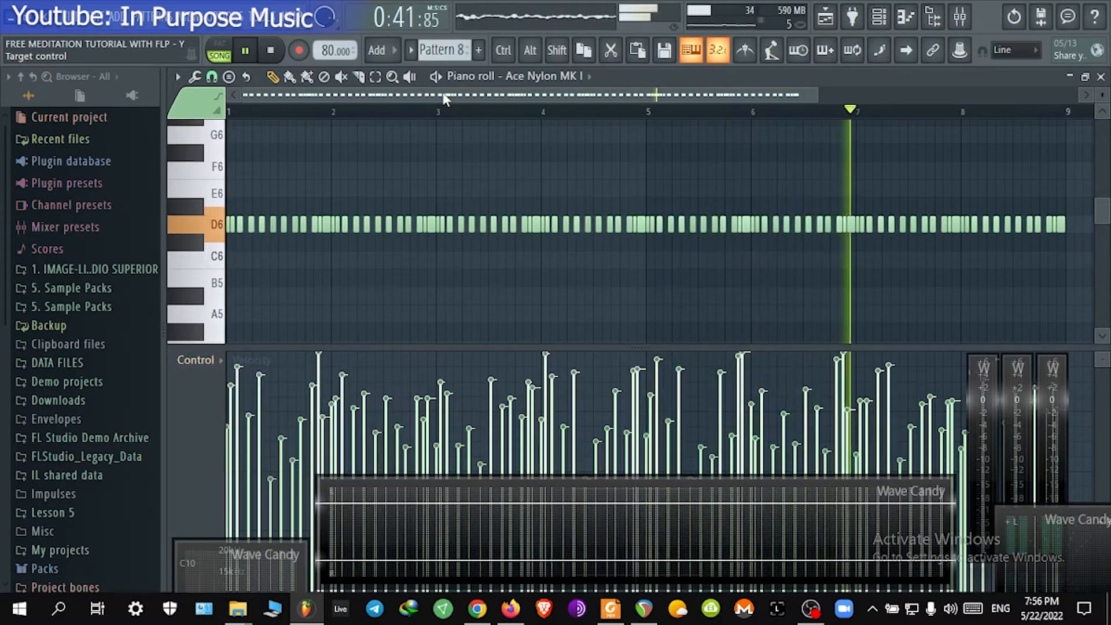
scroll(442, 187, down, 1)
click(1101, 76)
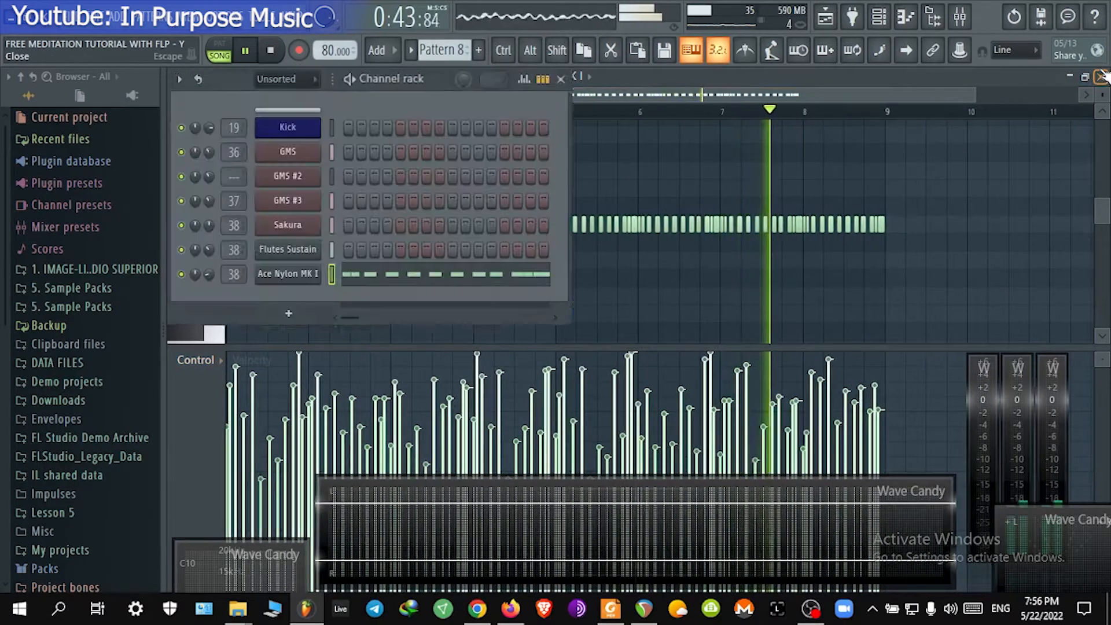
click(561, 80)
click(616, 103)
scroll(615, 103, up, 1)
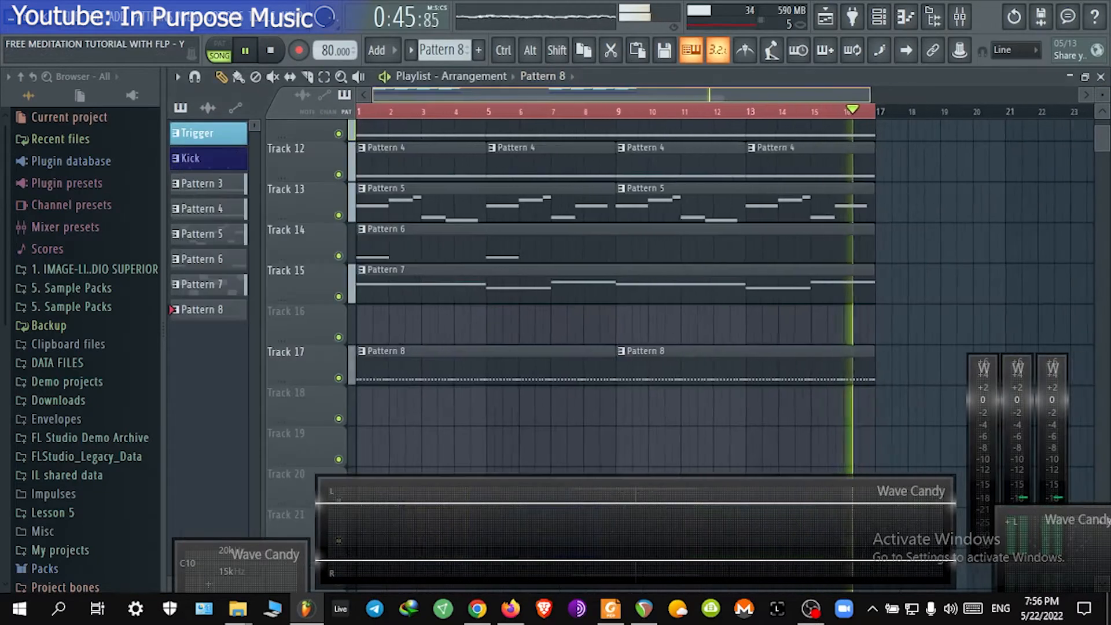
key(space)
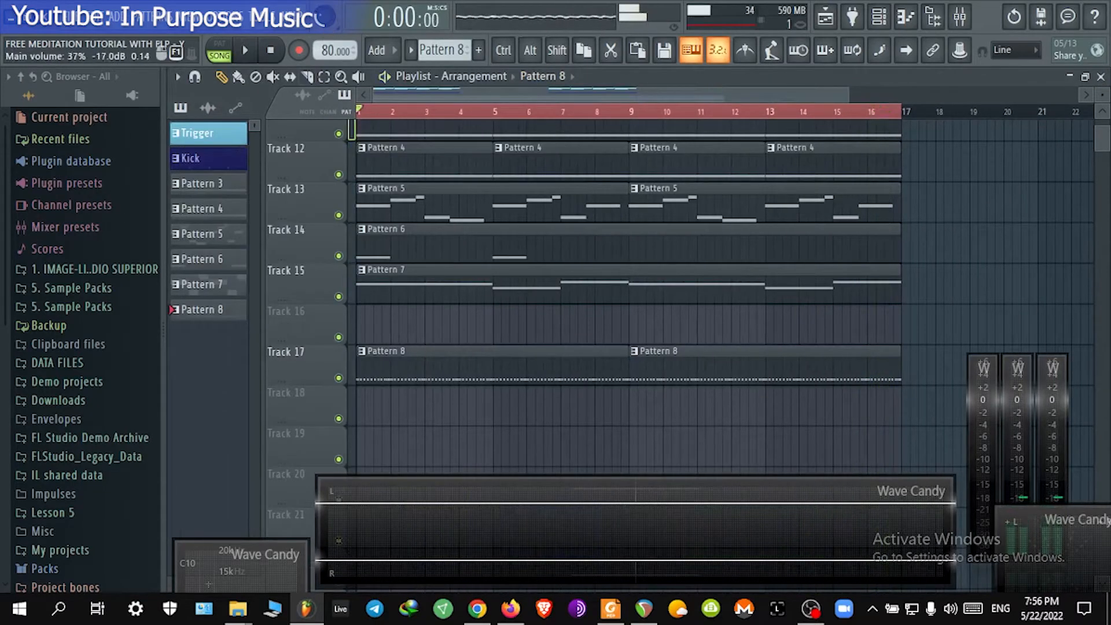
Step: Create the next empty pattern, Pattern 9, and draw its clip on Track 19 from bar 1 to bar 9
click(440, 50)
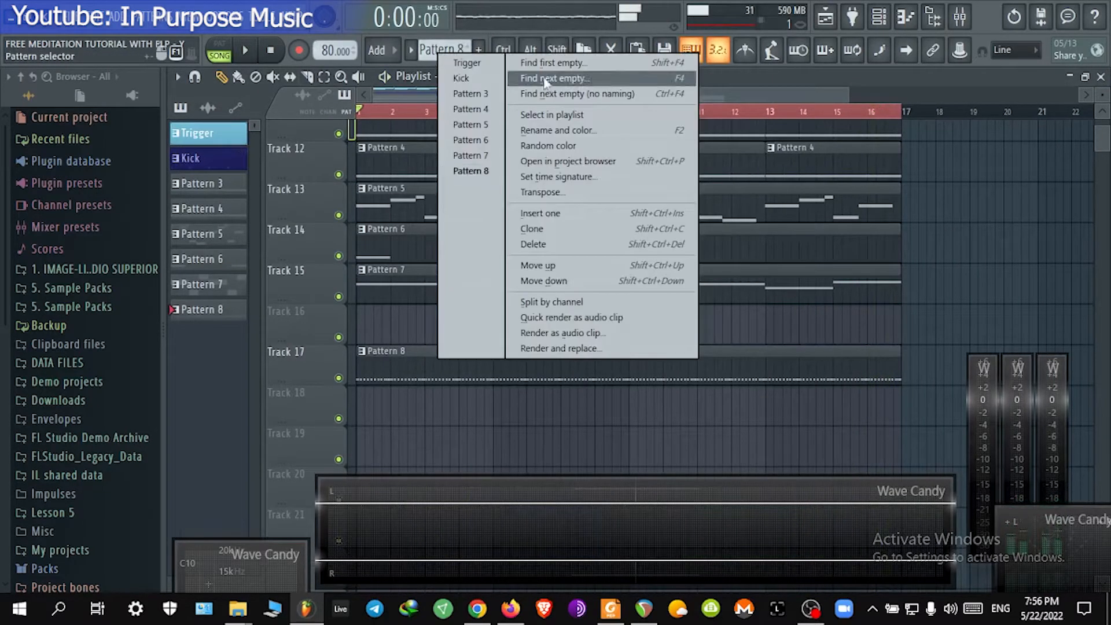
click(568, 92)
scroll(365, 440, down, 3)
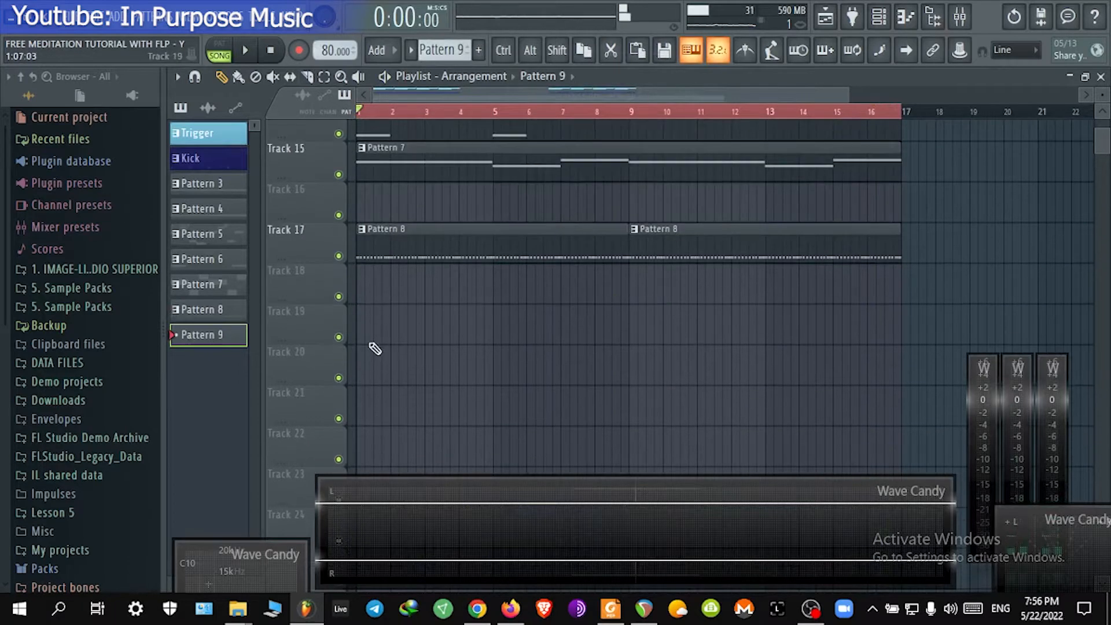
drag(389, 326, 621, 310)
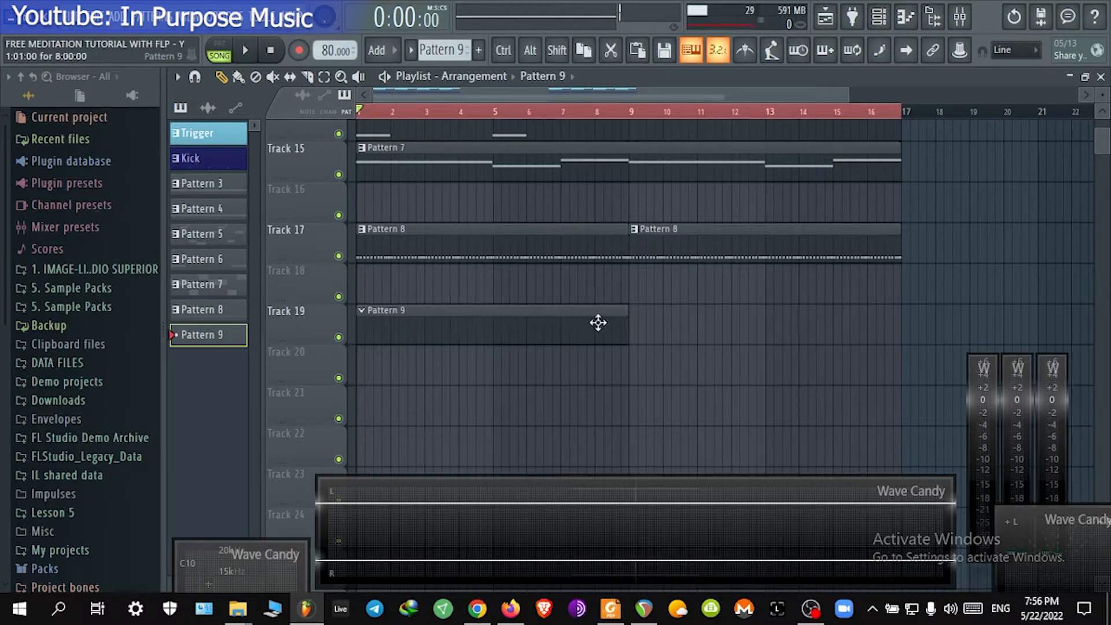
Step: Add a Sawer instrument channel in the channel rack and close its plugin window
click(880, 16)
click(313, 314)
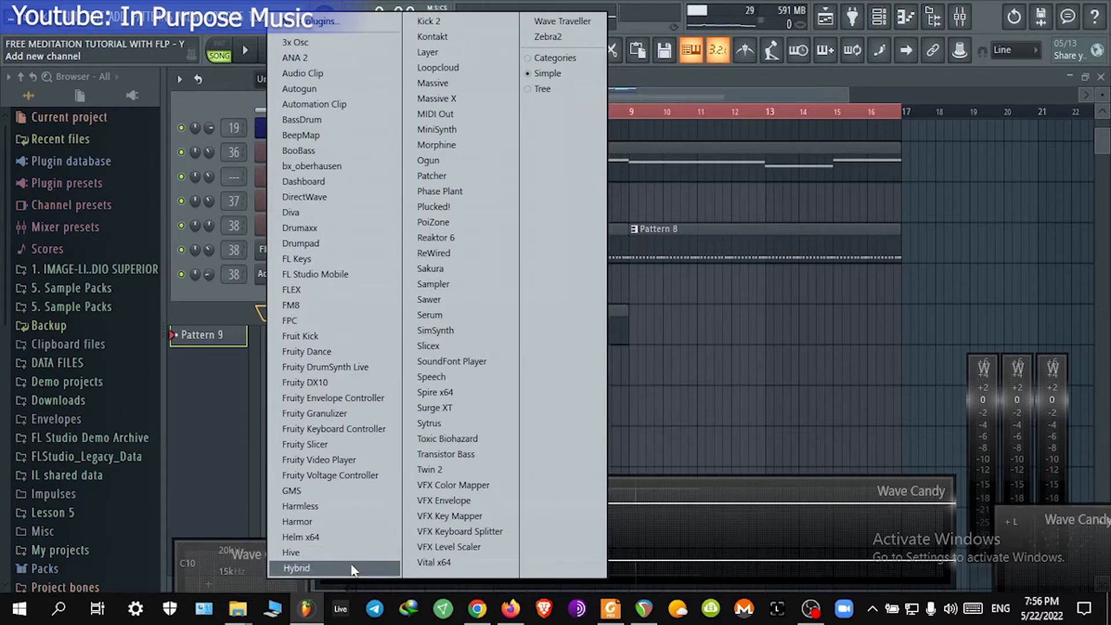
click(479, 299)
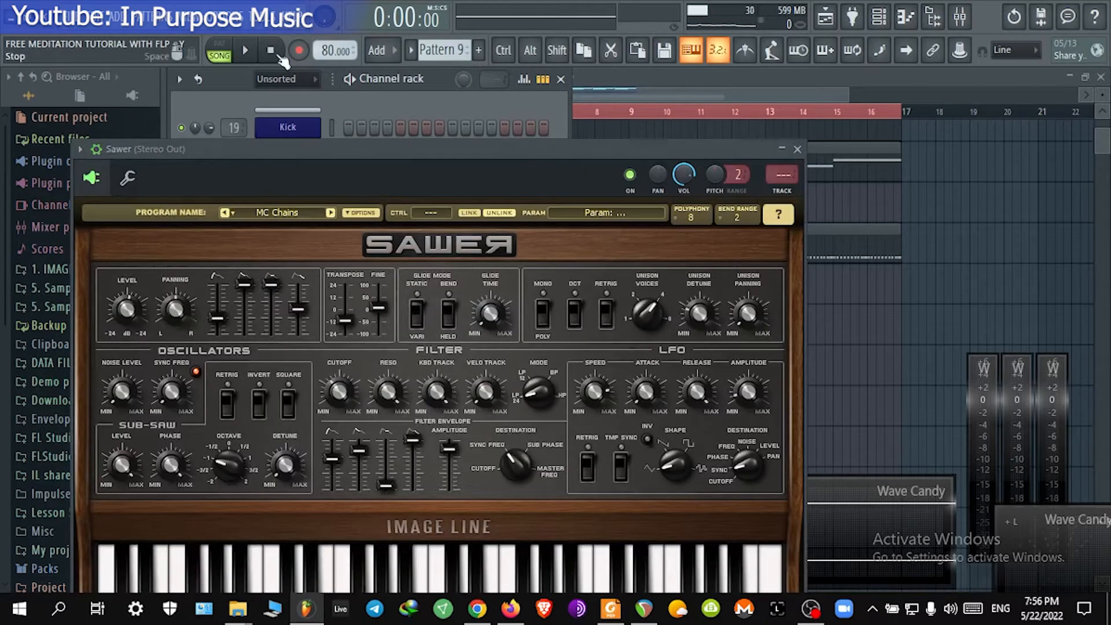
drag(374, 148, 468, 47)
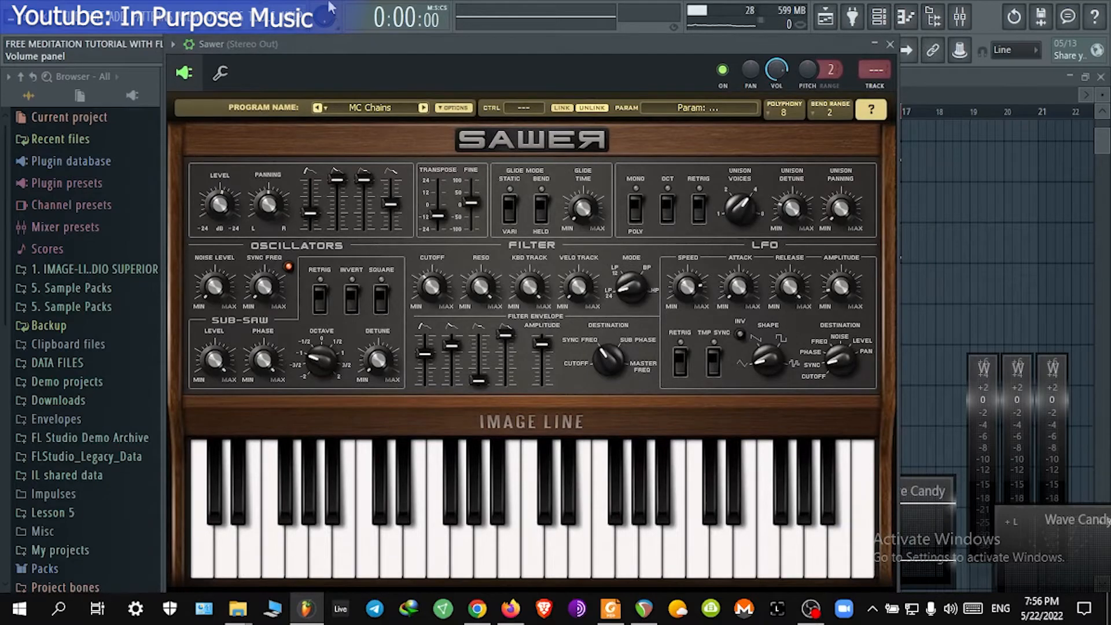
drag(325, 17, 324, 24)
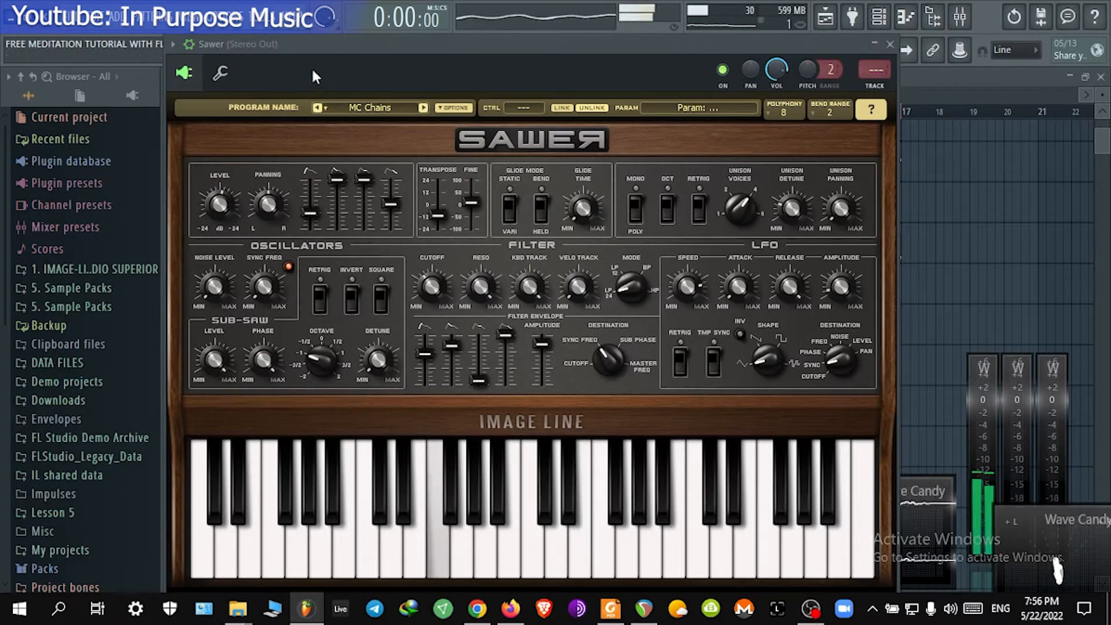
click(894, 46)
Step: Add a FLEX instrument channel to the channel rack and reposition its plugin window
click(284, 338)
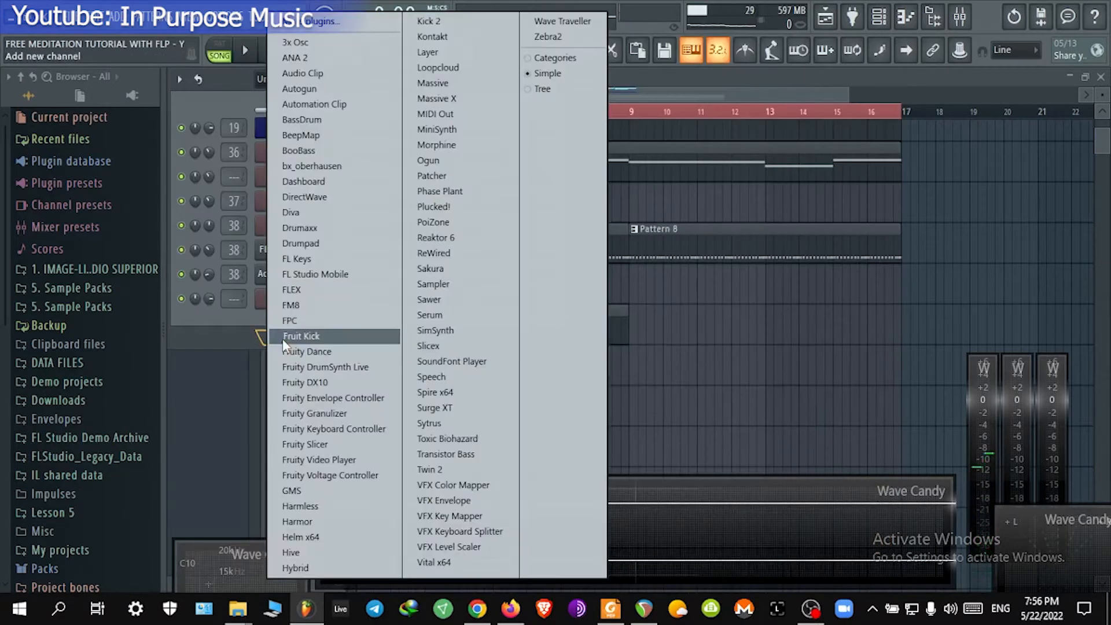
click(313, 295)
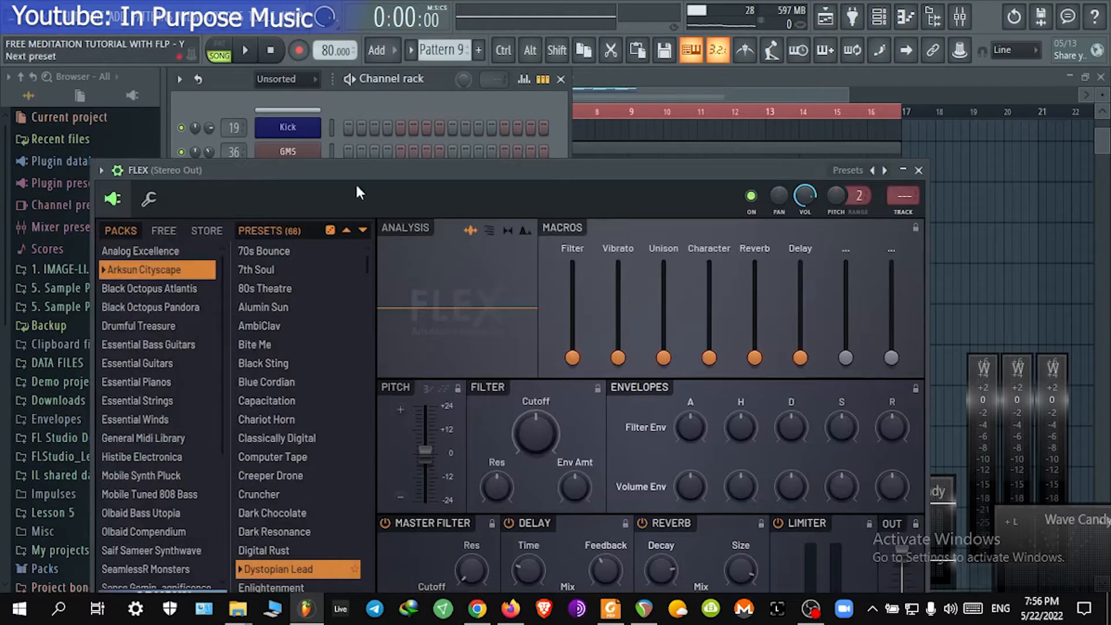
drag(357, 172, 393, 17)
click(153, 15)
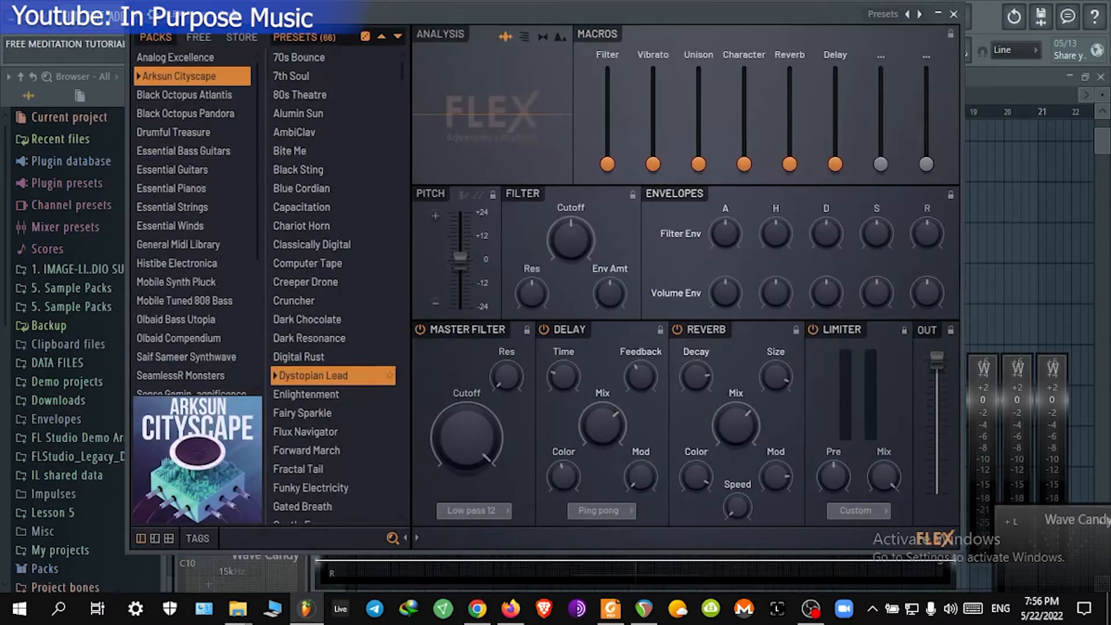
drag(233, 14, 235, 12)
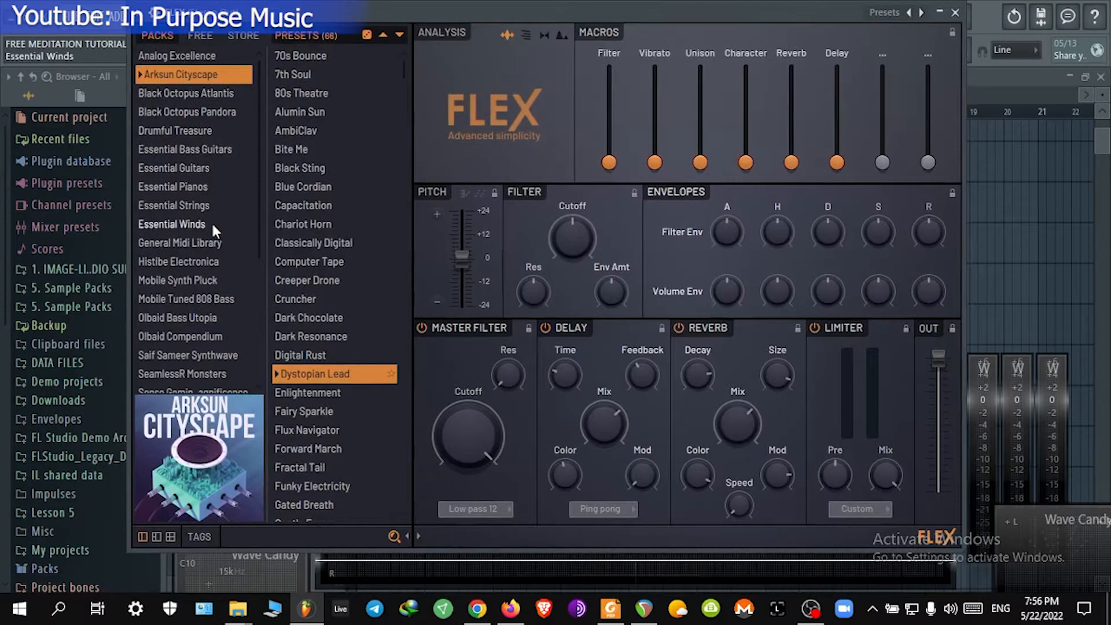
Step: Browse the Essential Winds pack in FLEX and load the Full Winds Sustain preset
scroll(210, 221, down, 3)
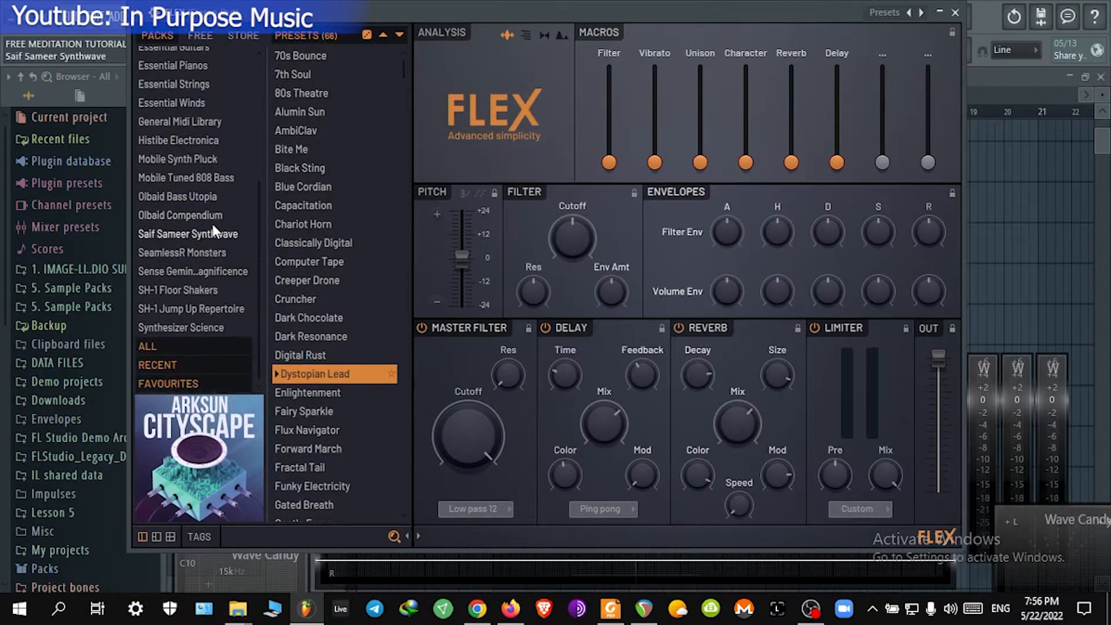
click(175, 100)
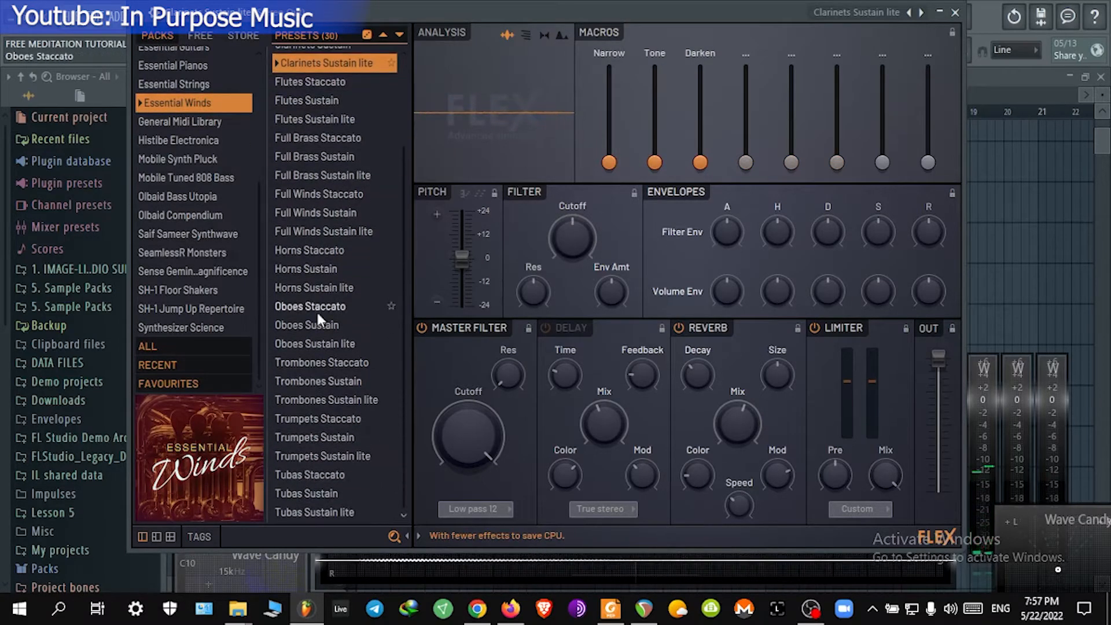
click(333, 478)
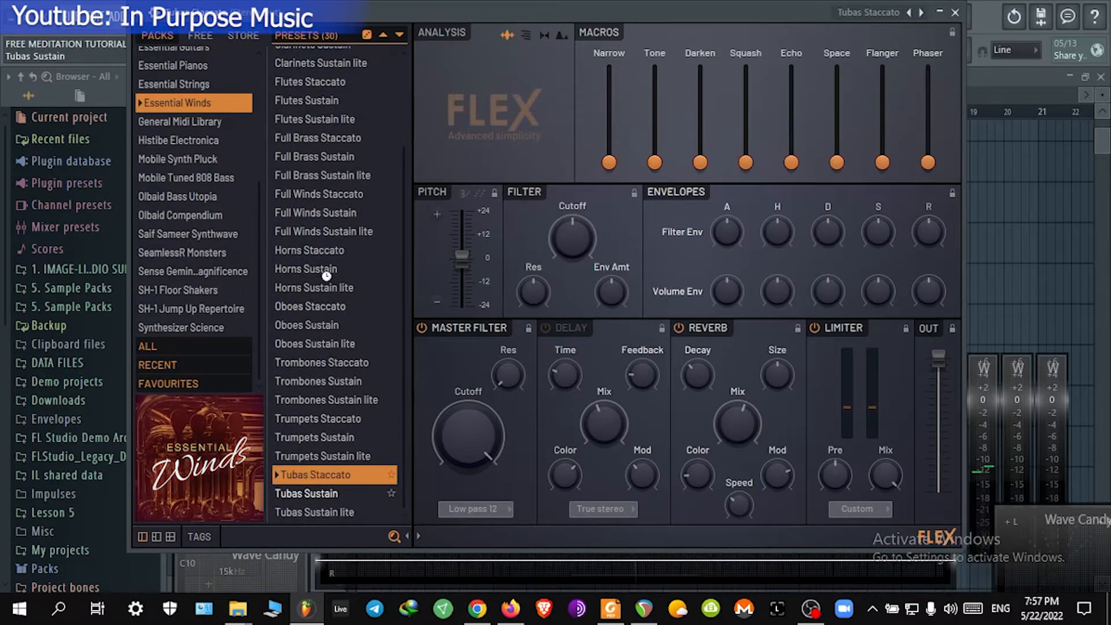
key(Down)
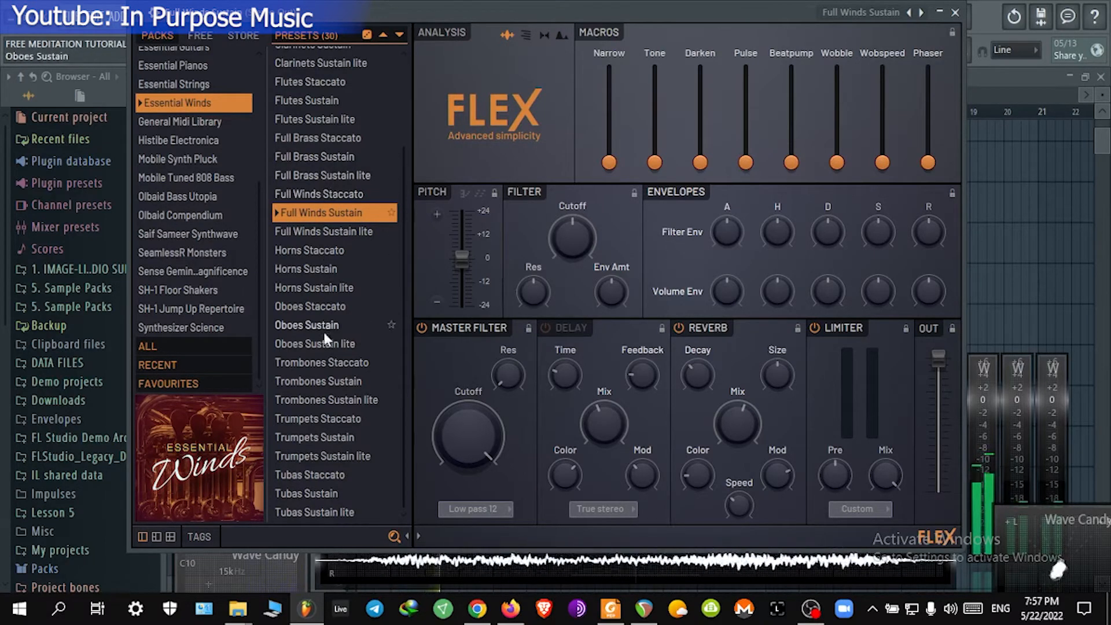
Step: Preview the FLEX preset by playing a couple of notes, then close the plugin window
scroll(332, 374, up, 1)
scroll(331, 374, up, 3)
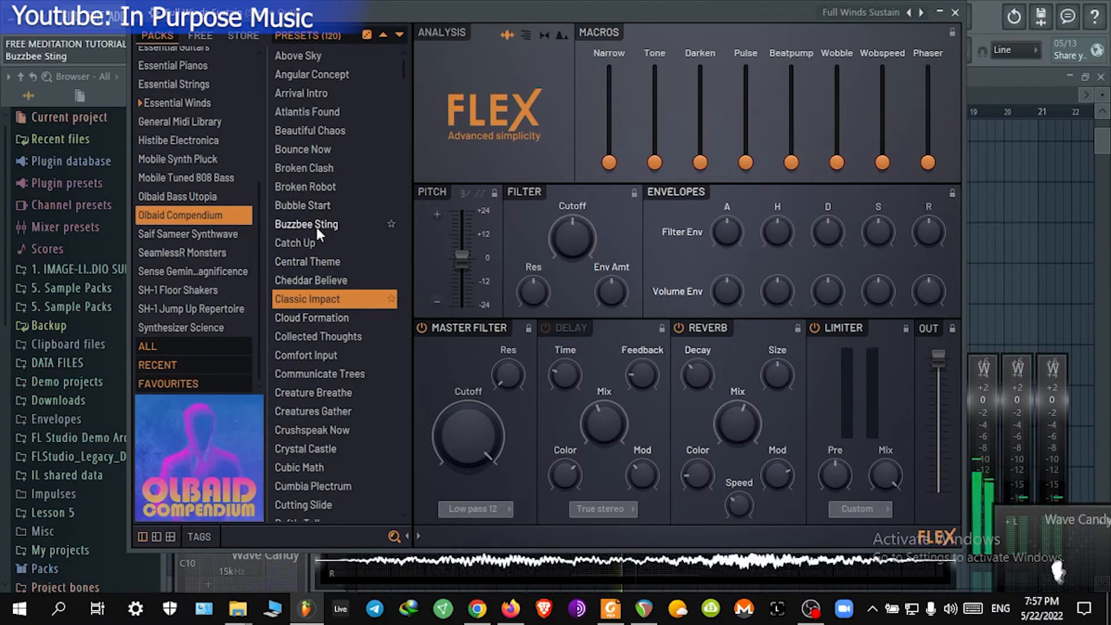
key(z)
key(c)
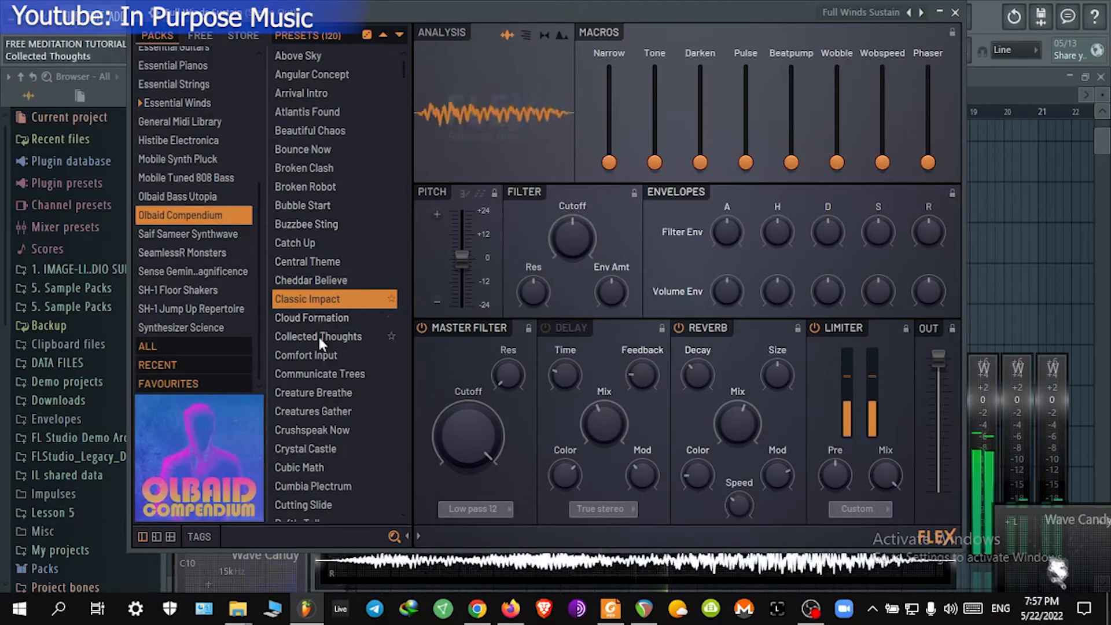
click(956, 12)
Step: Open the Full Winds Sustain channel's piano roll and audition the keys around D
right_click(290, 325)
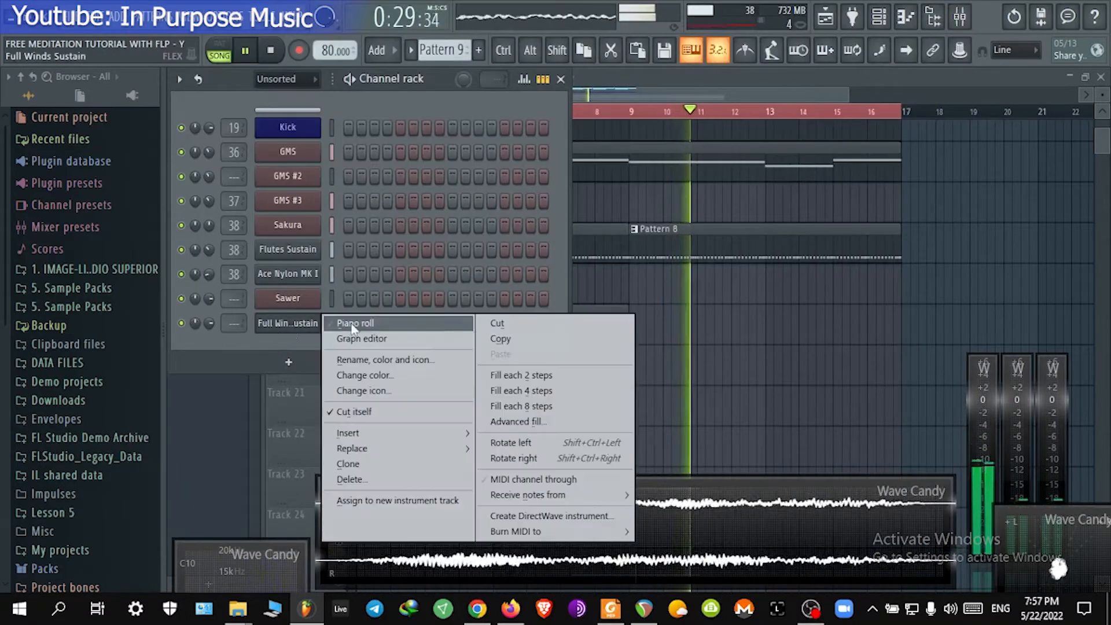
click(352, 324)
key(space)
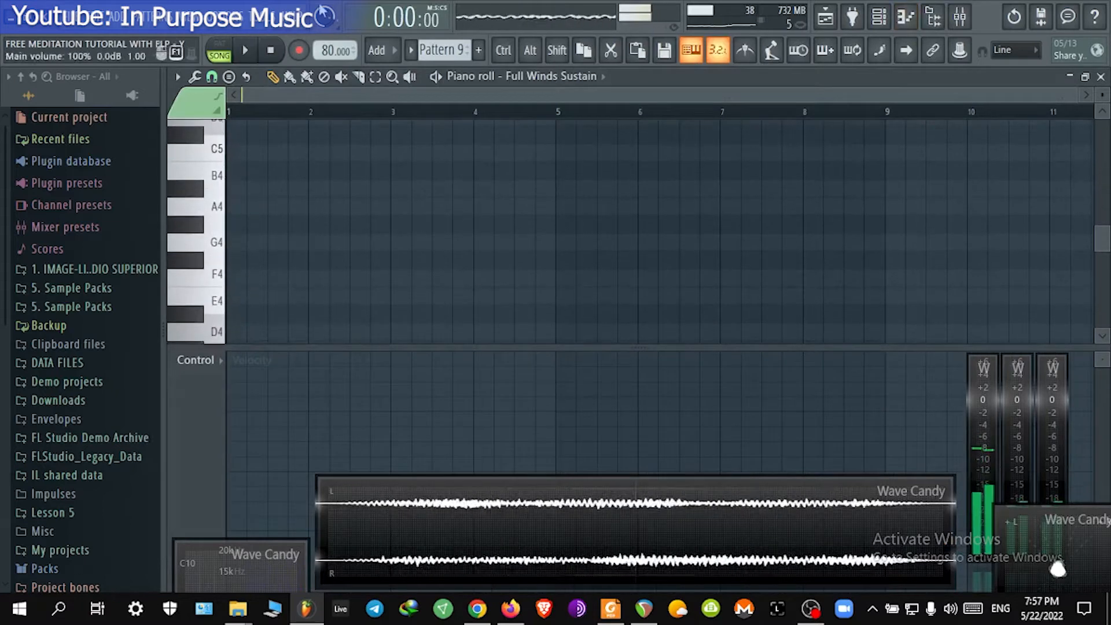
click(217, 211)
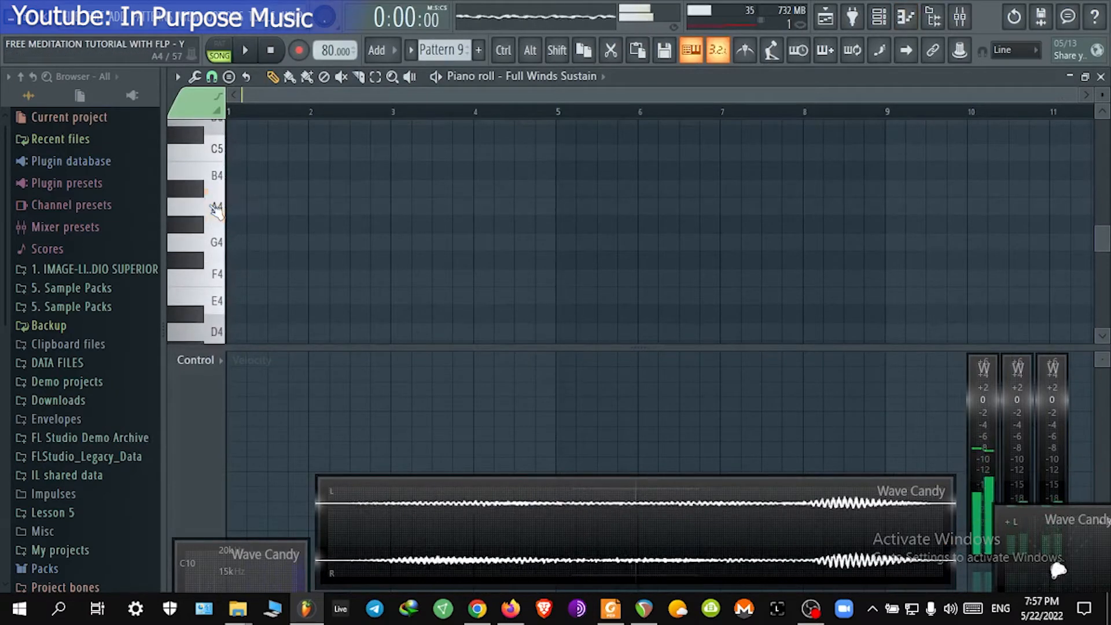
scroll(213, 231, down, 1)
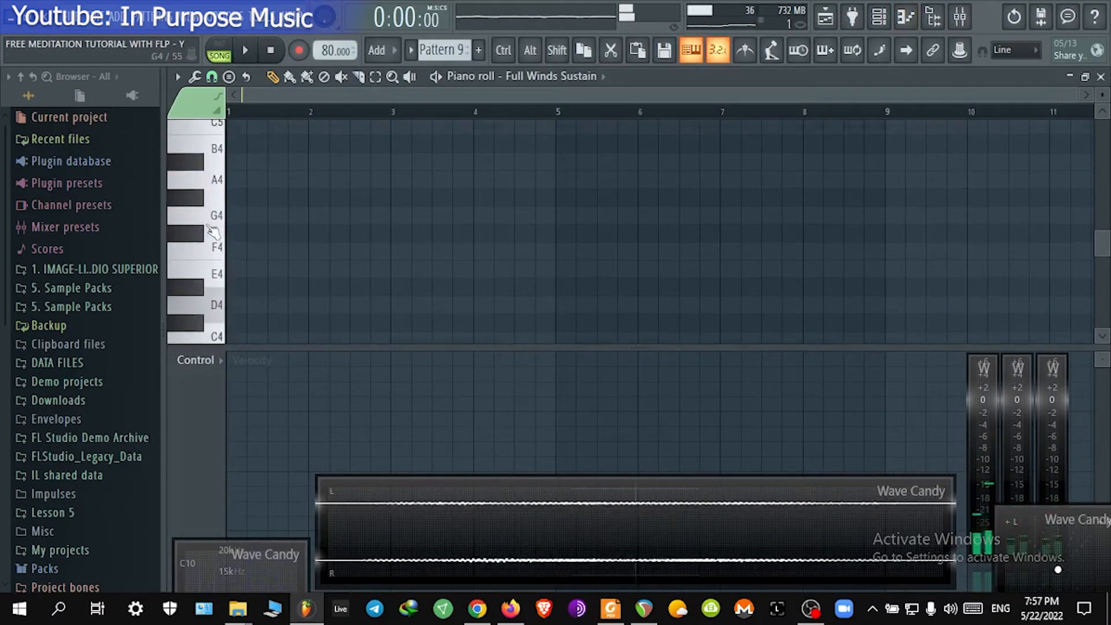
scroll(213, 232, down, 2)
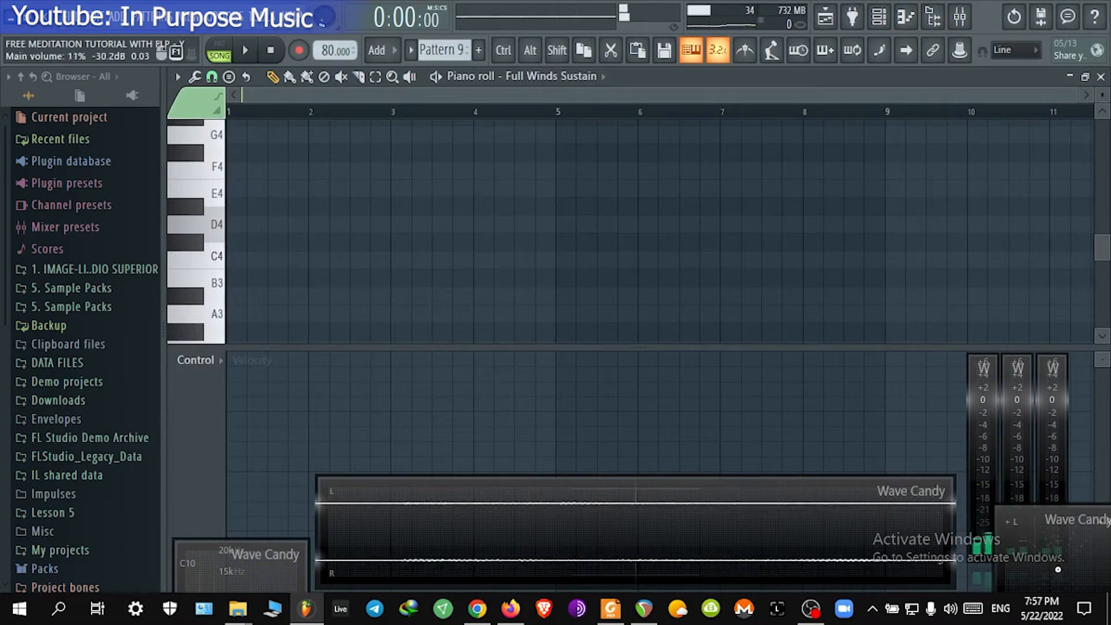
click(215, 223)
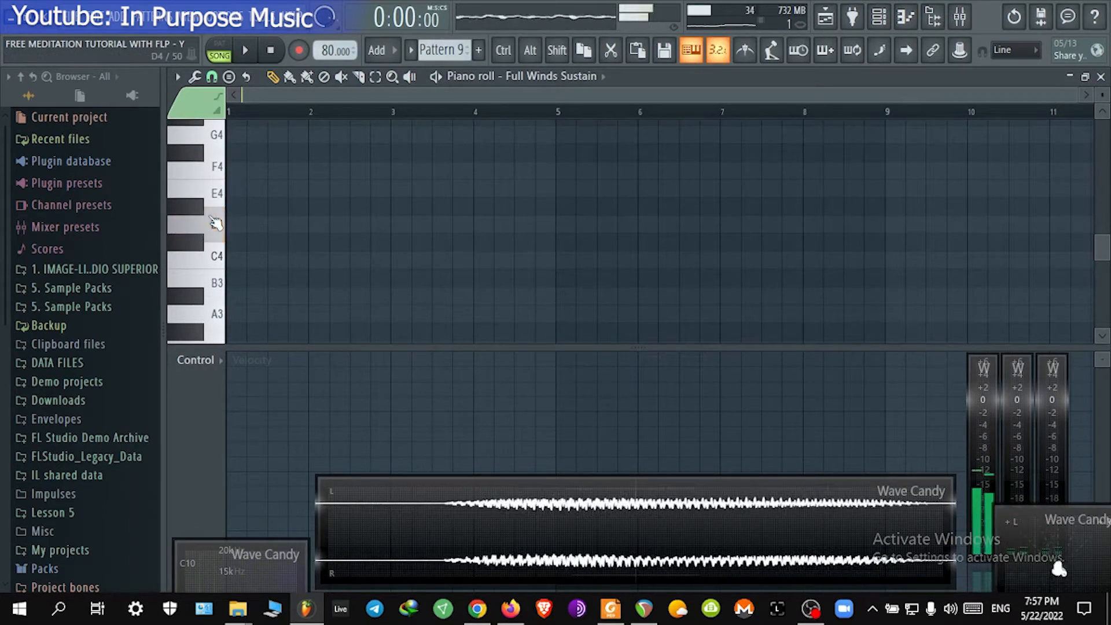
scroll(214, 232, down, 7)
drag(215, 244, 230, 281)
click(302, 278)
drag(309, 276, 624, 278)
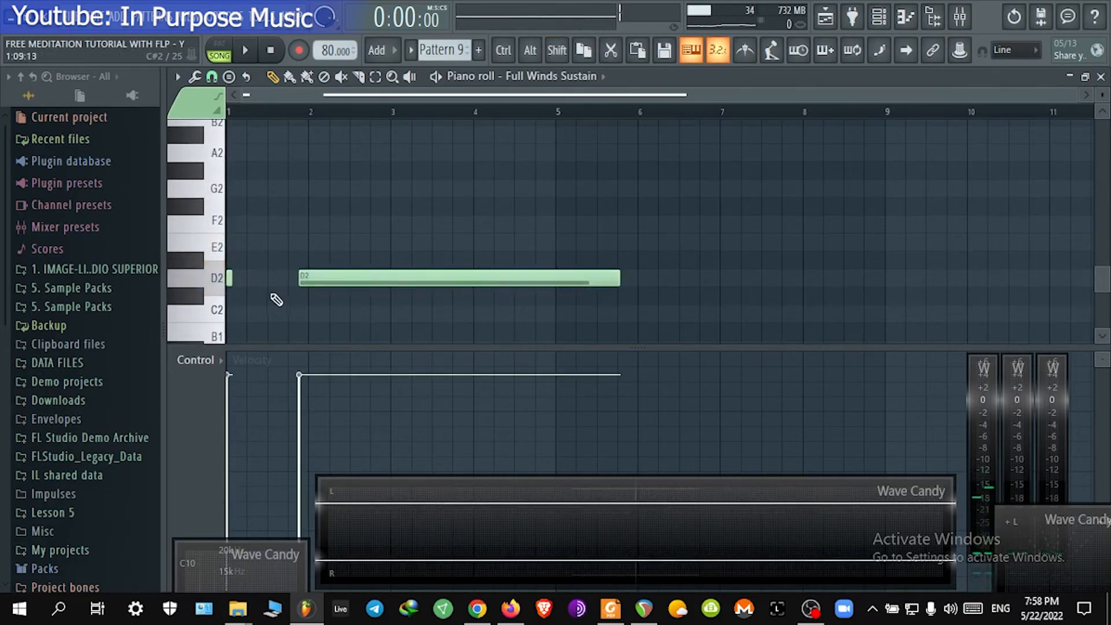
right_click(230, 279)
drag(379, 276, 308, 278)
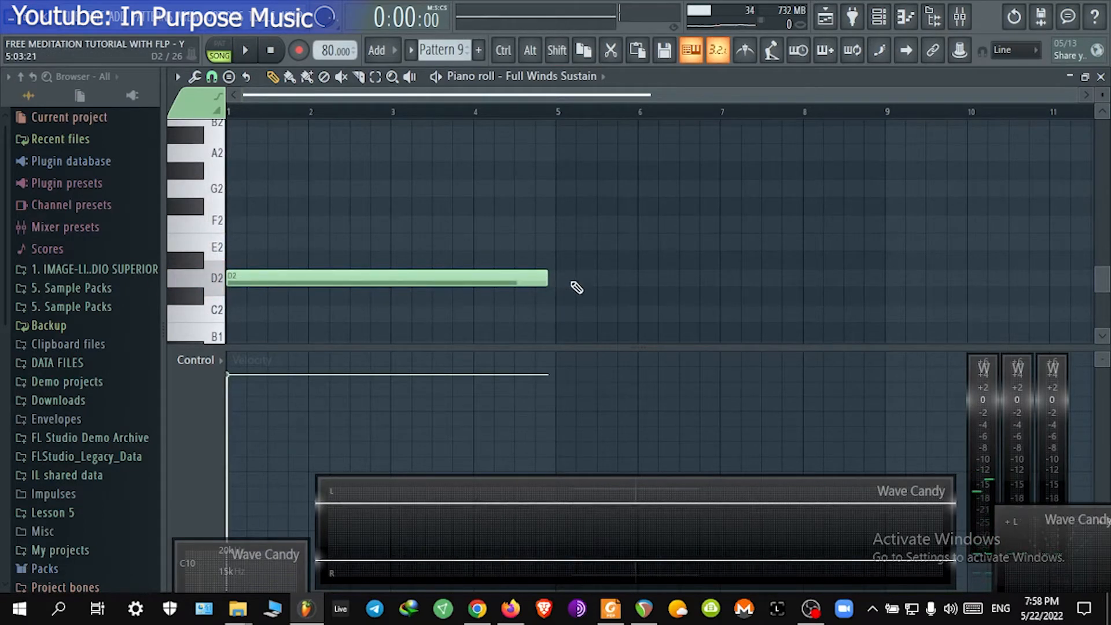
right_click(520, 279)
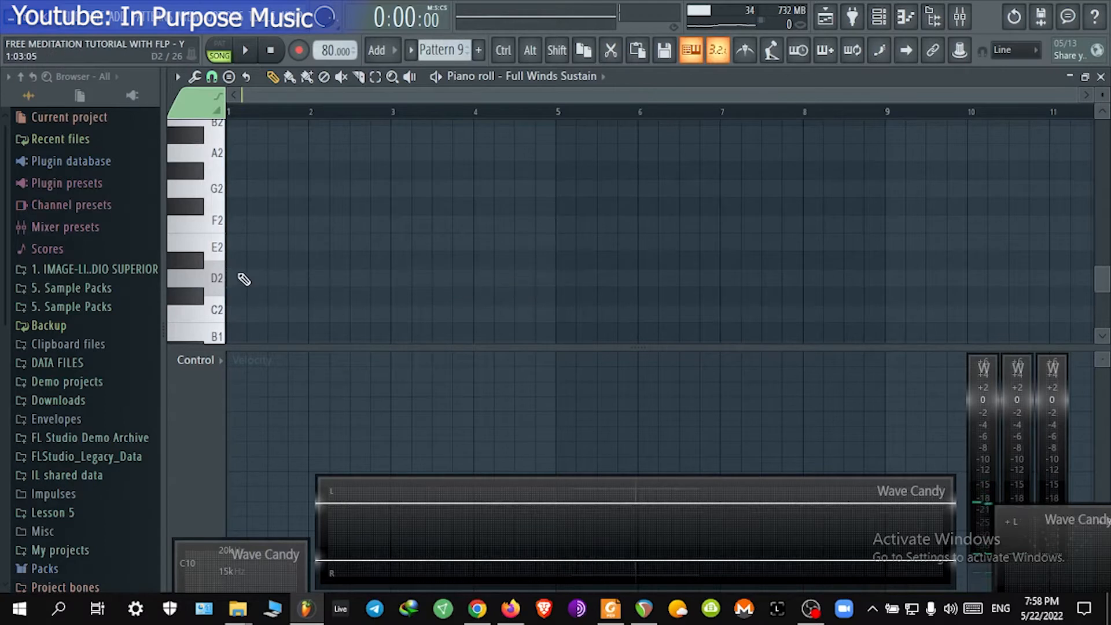
Step: Draw a single D2 note in the Full Winds Sustain piano roll spanning bar 1 to bar 5
drag(249, 278, 668, 256)
drag(591, 272, 570, 275)
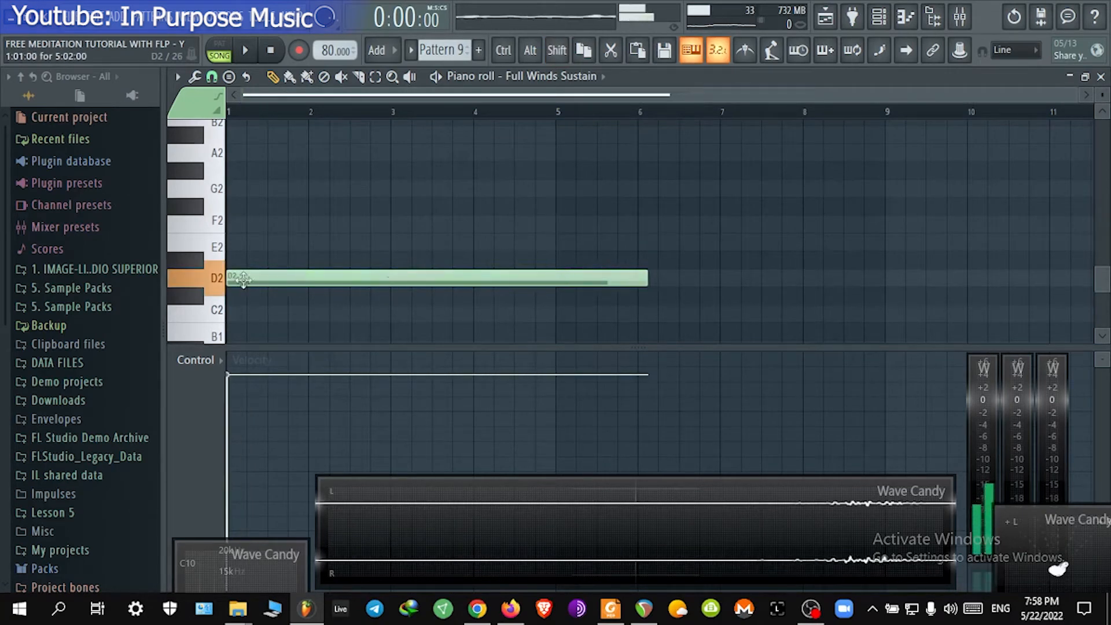
drag(648, 279, 569, 292)
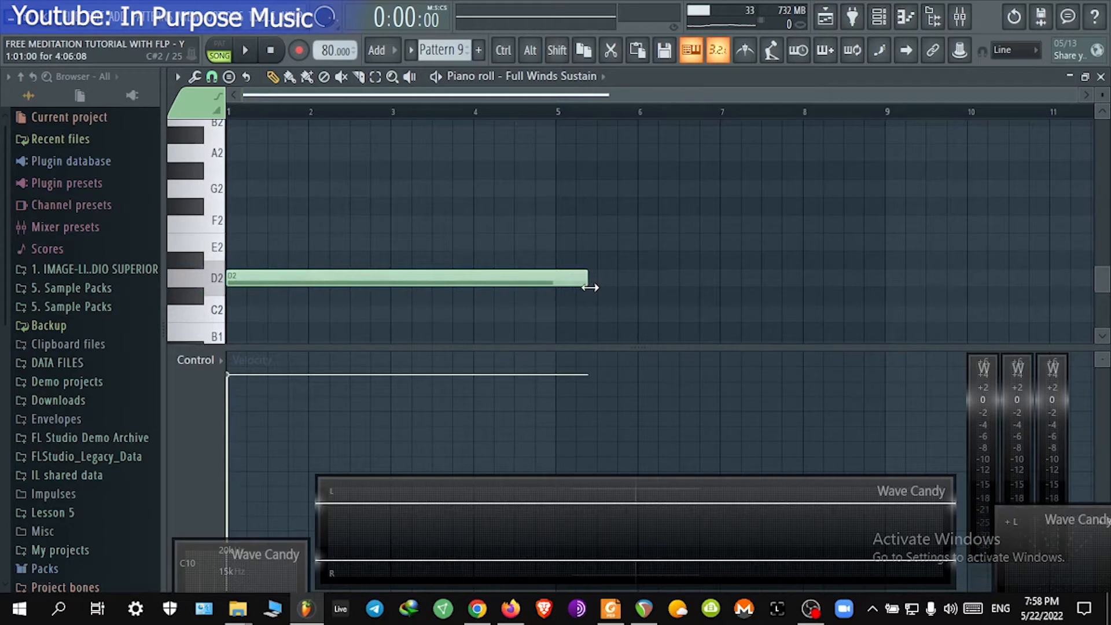
click(211, 76)
click(236, 200)
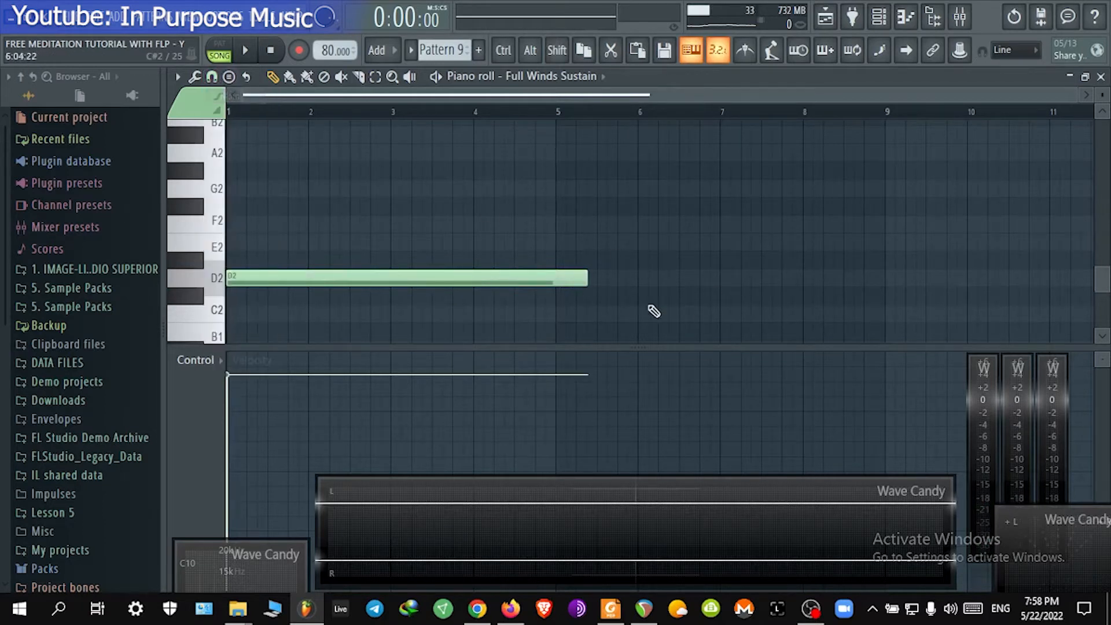
key(shift)
drag(561, 253, 574, 267)
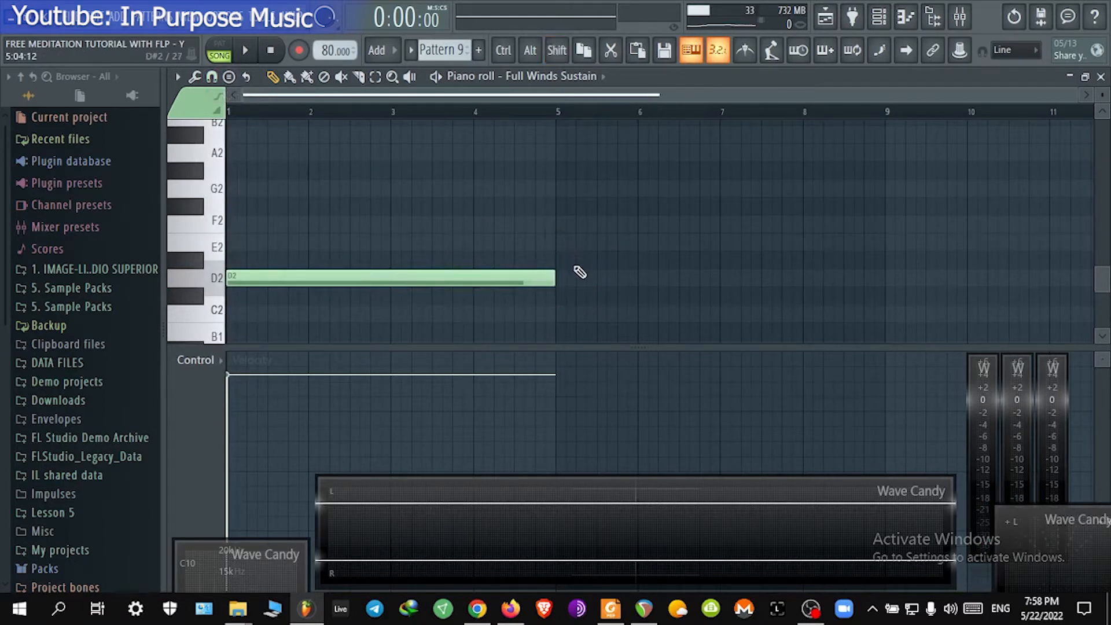
Step: Play back the pattern and close the piano roll
key(space)
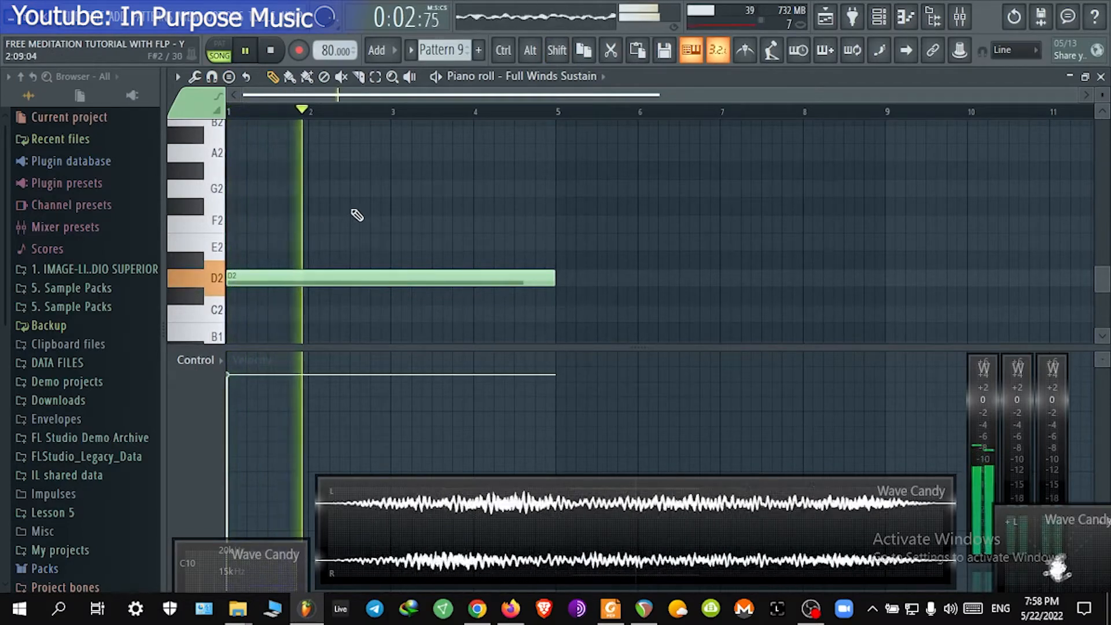
scroll(358, 218, down, 4)
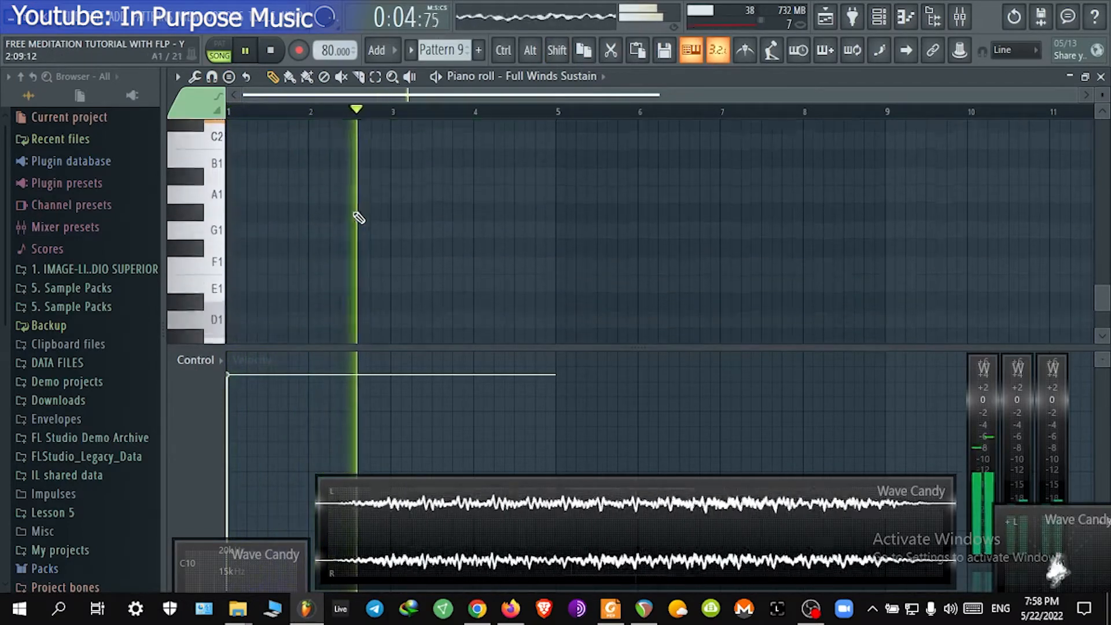
click(1101, 77)
Step: Shorten the Pattern 9 clip on Track 19 to four bars and repeat it at bars 5, 9 and 13
click(699, 331)
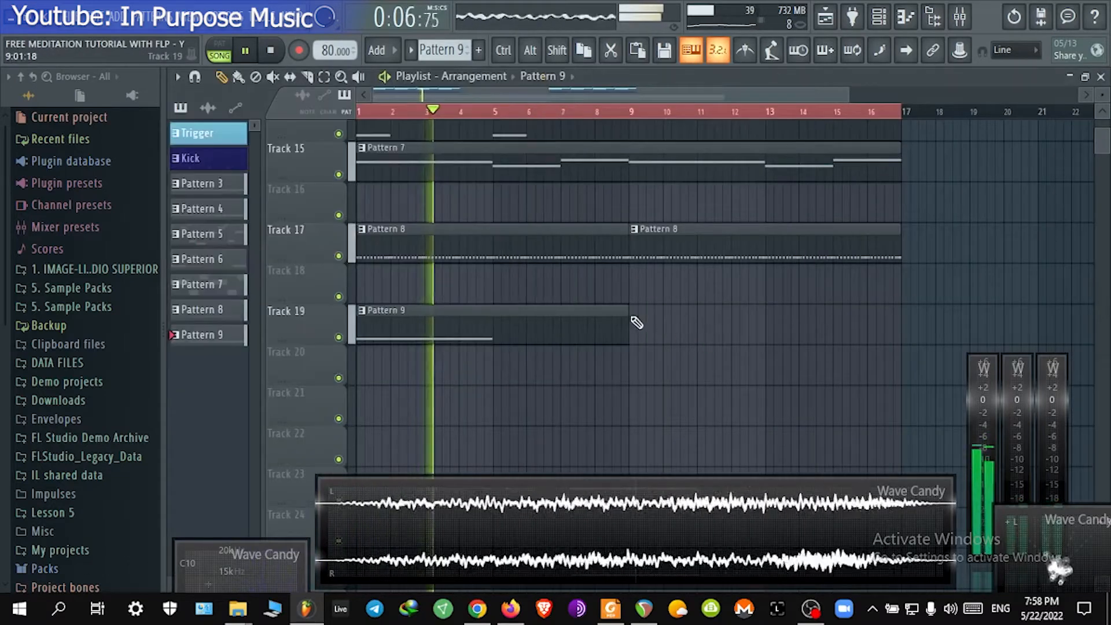
drag(630, 309, 492, 316)
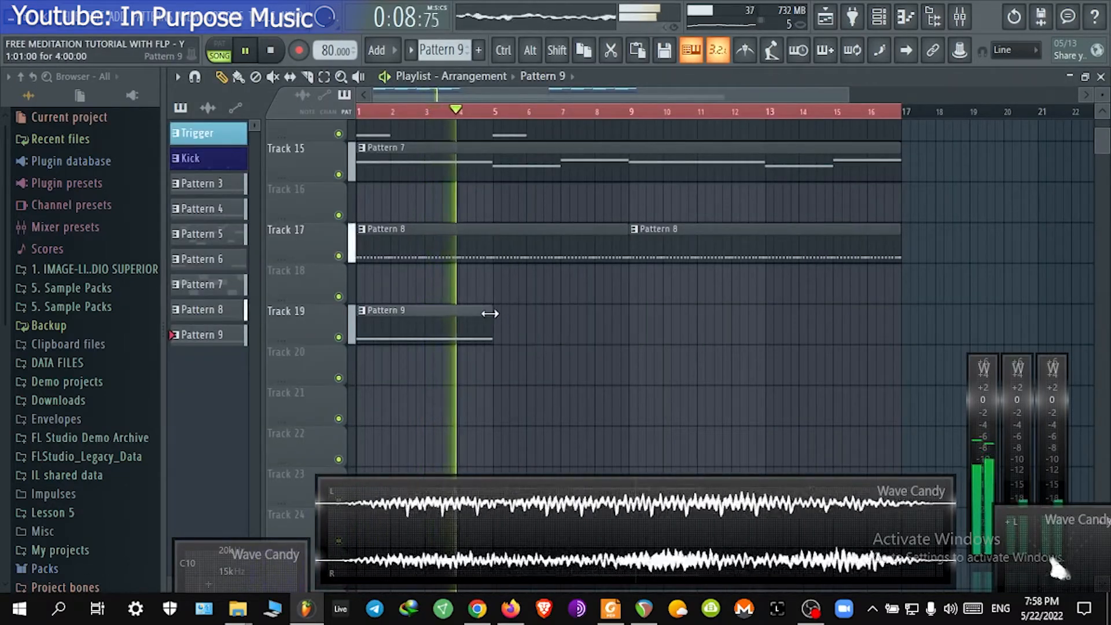
click(498, 328)
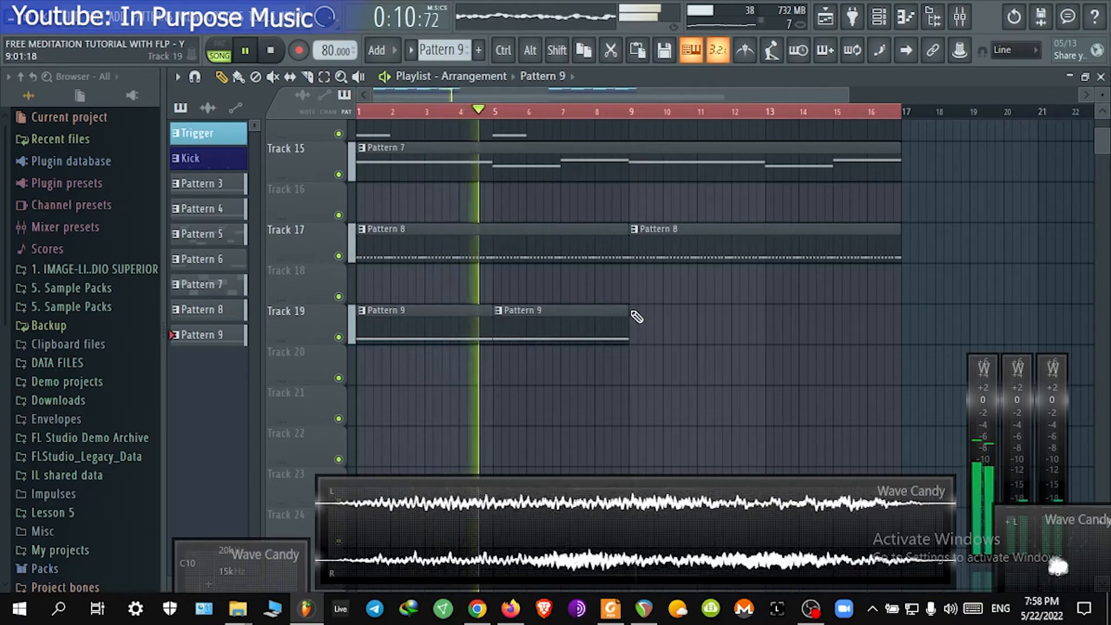
click(635, 318)
click(772, 319)
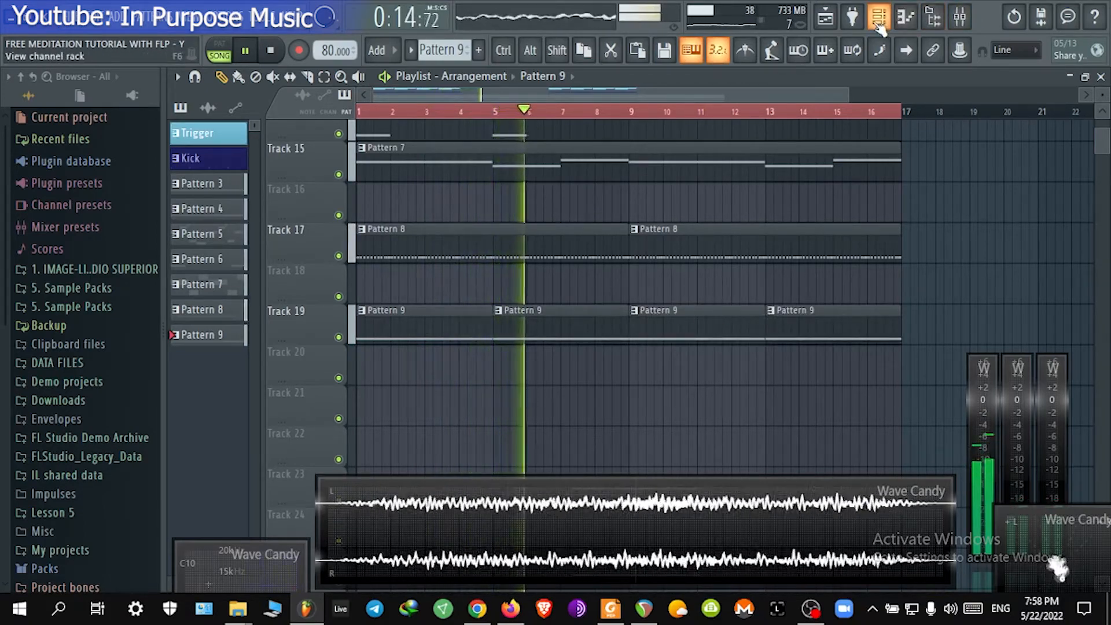
Step: Open the mixer and route the Full Winds Sustain channel to mixer insert 39
click(960, 18)
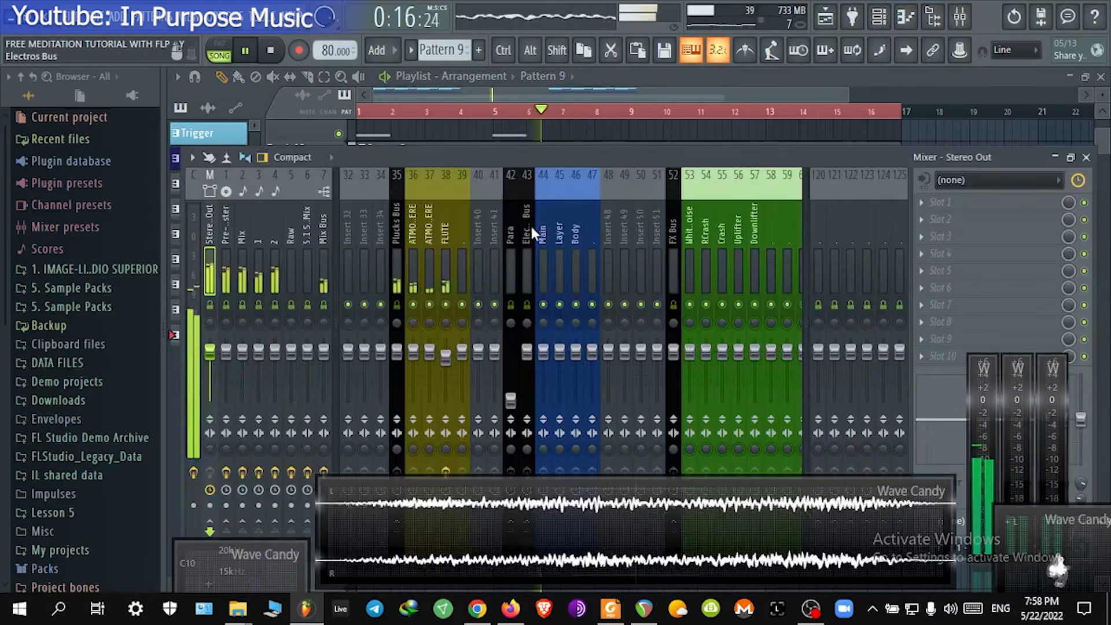
right_click(465, 244)
mouse_move(556, 289)
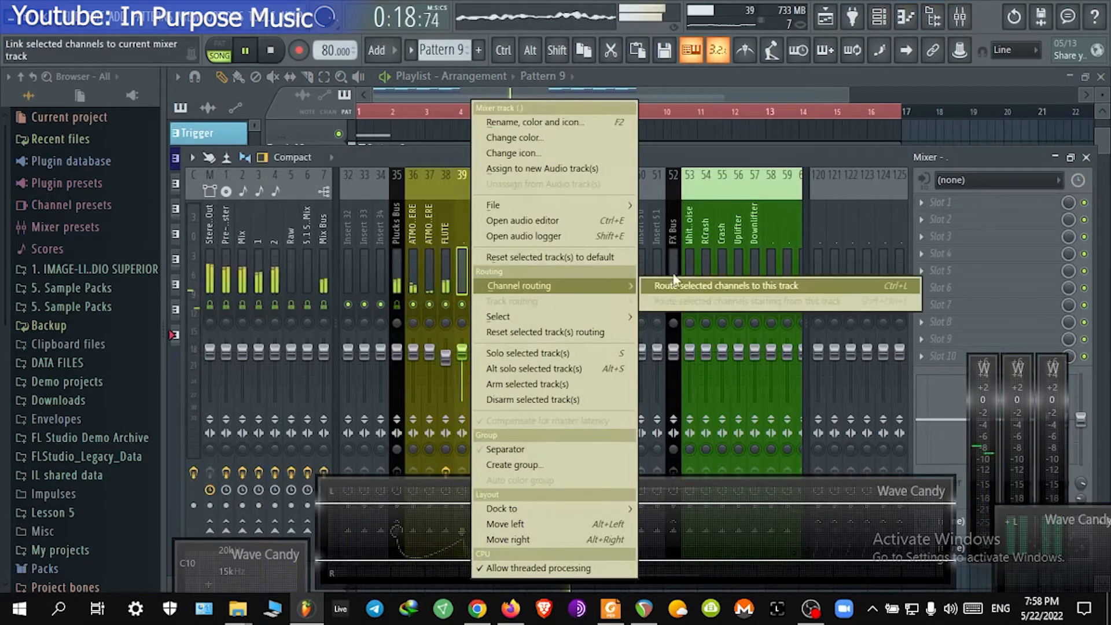
click(686, 286)
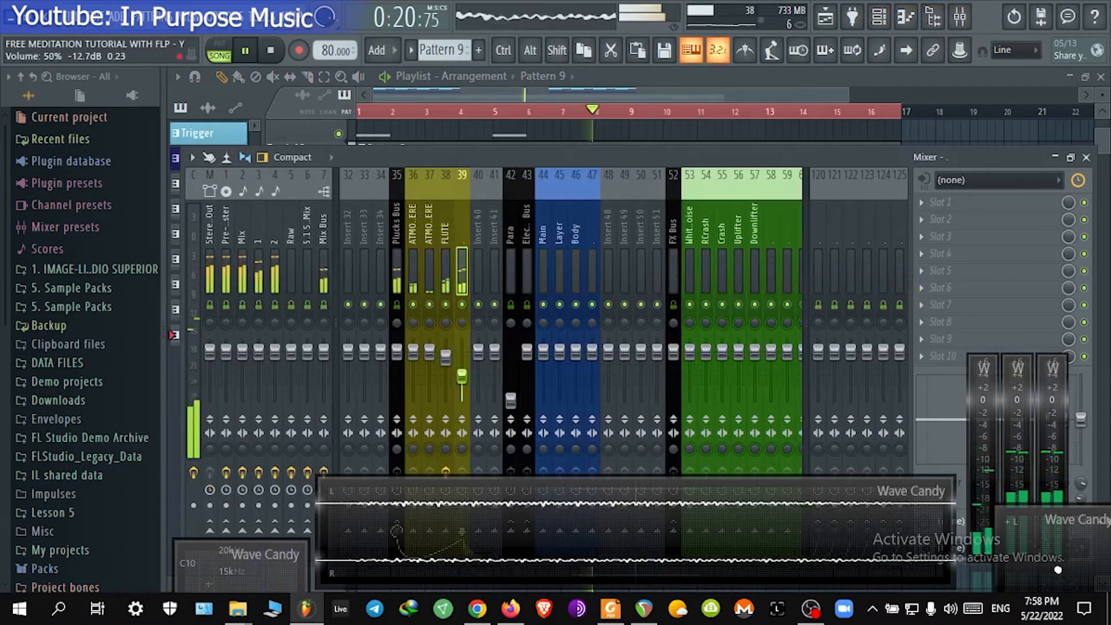
Step: Lower the volume fader of mixer insert 39 and restart playback to check the mix
drag(462, 351, 462, 375)
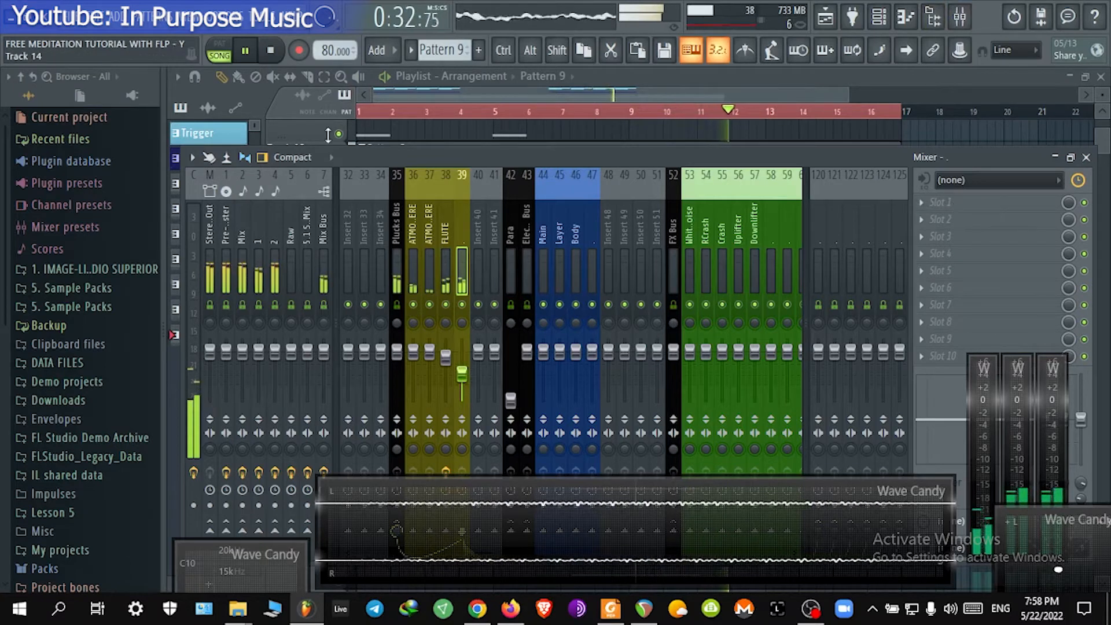
key(space)
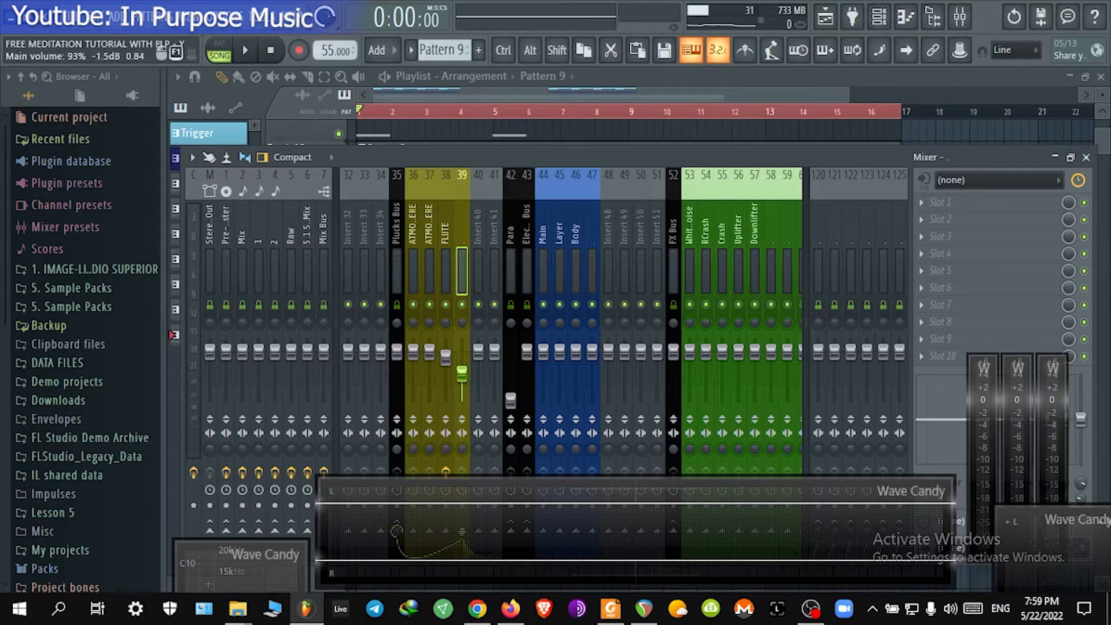
key(space)
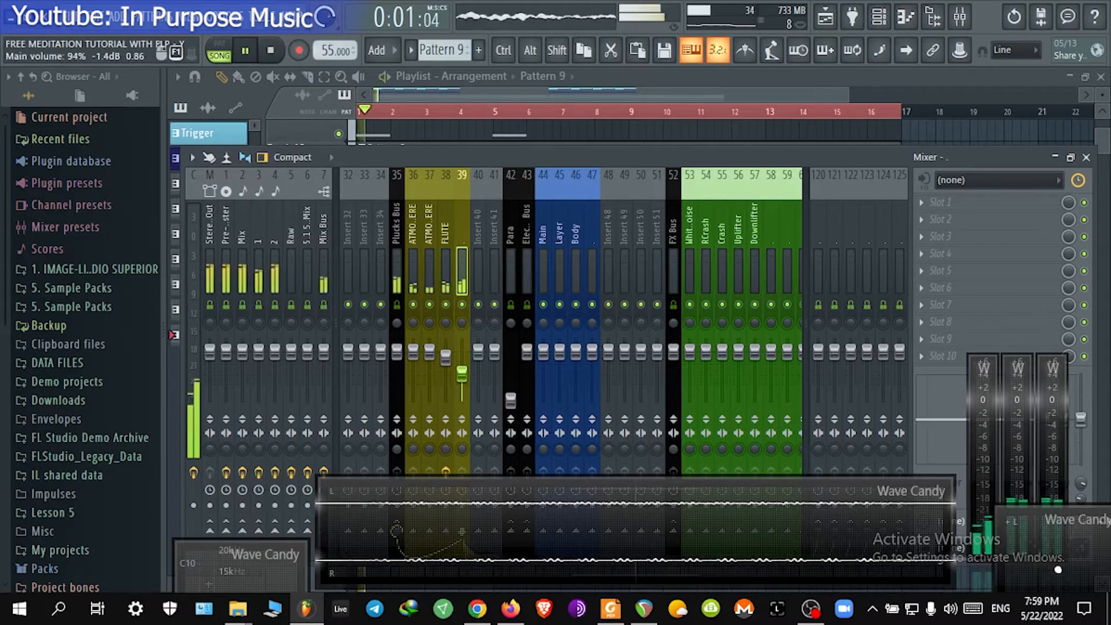
Step: Set the project tempo to 50 BPM
scroll(335, 51, down, 6)
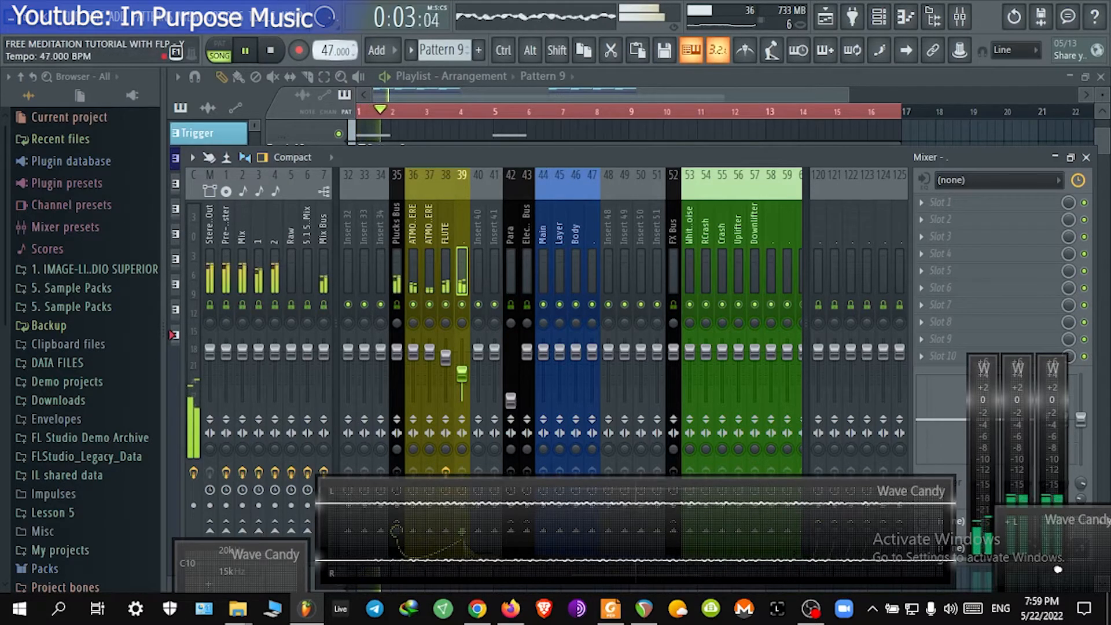
scroll(334, 51, up, 1)
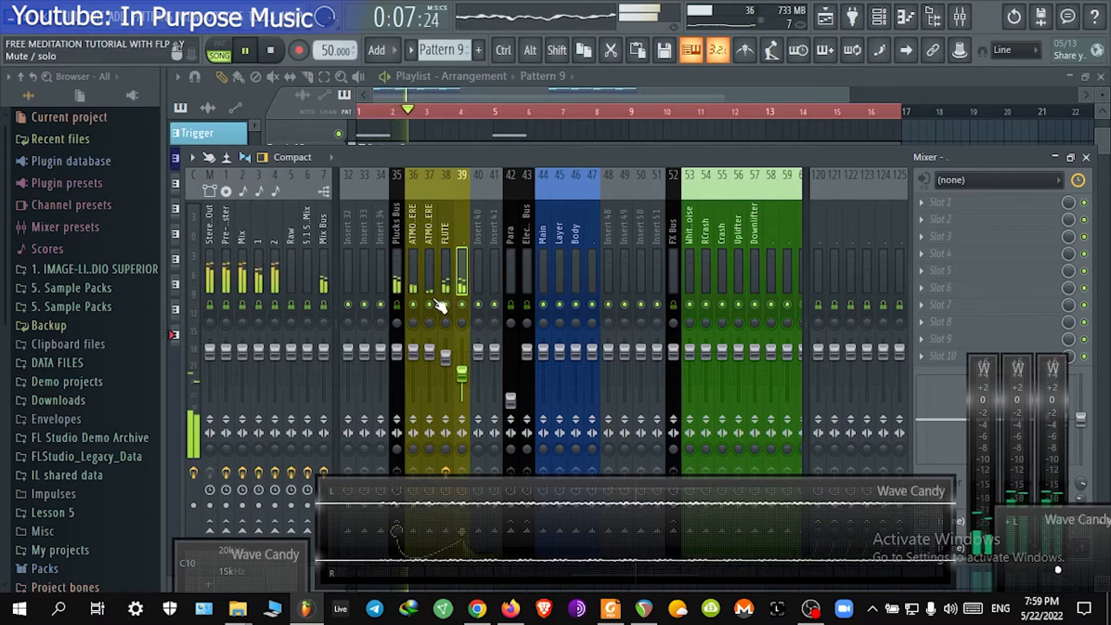
Step: Select the Full Winds Sustain channel and load Fruity Flanger into an effect slot of mixer insert 39 (FLUTE)
click(879, 17)
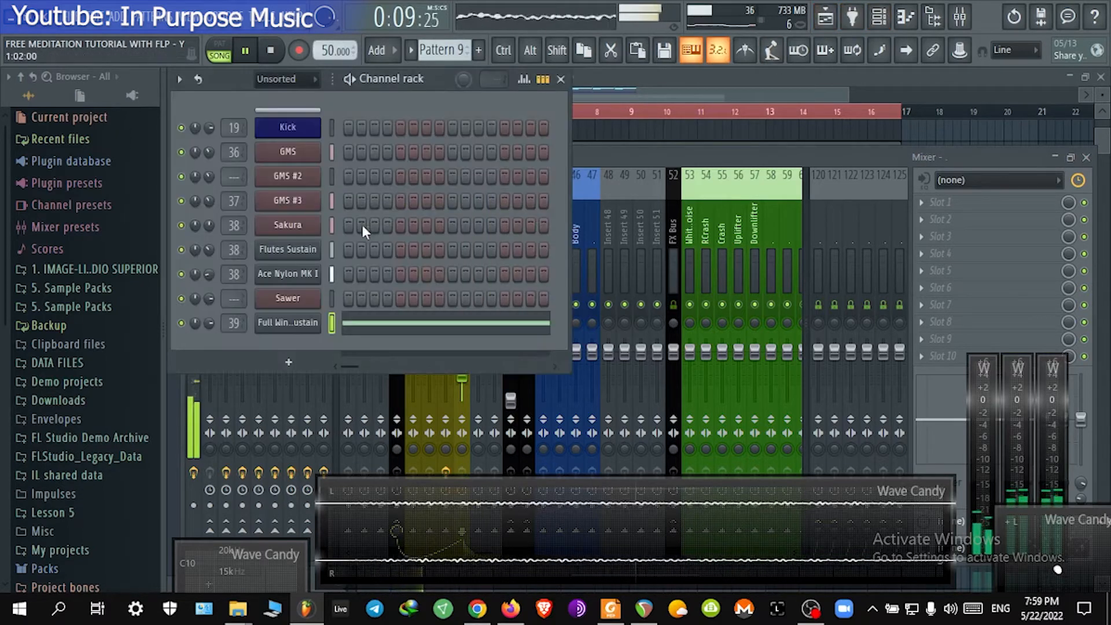
click(331, 273)
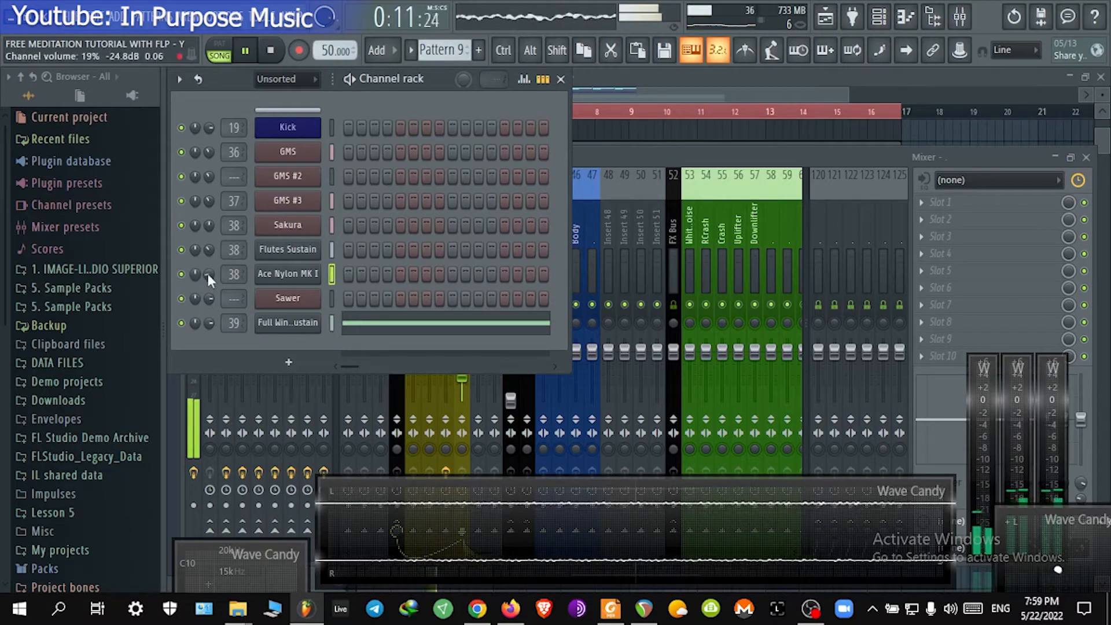
click(284, 277)
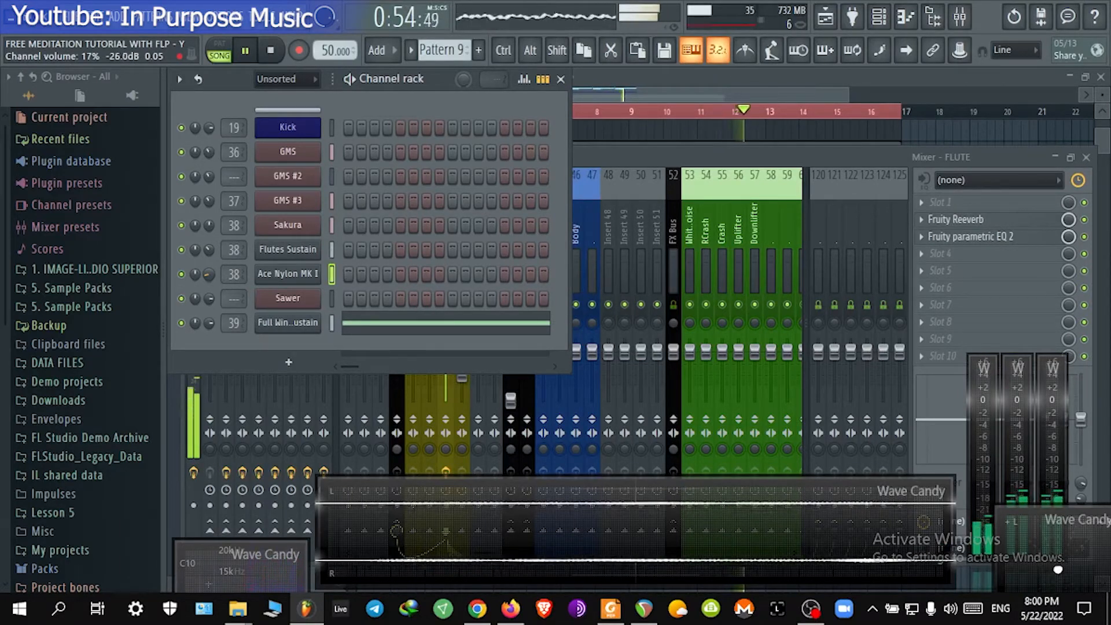
click(332, 322)
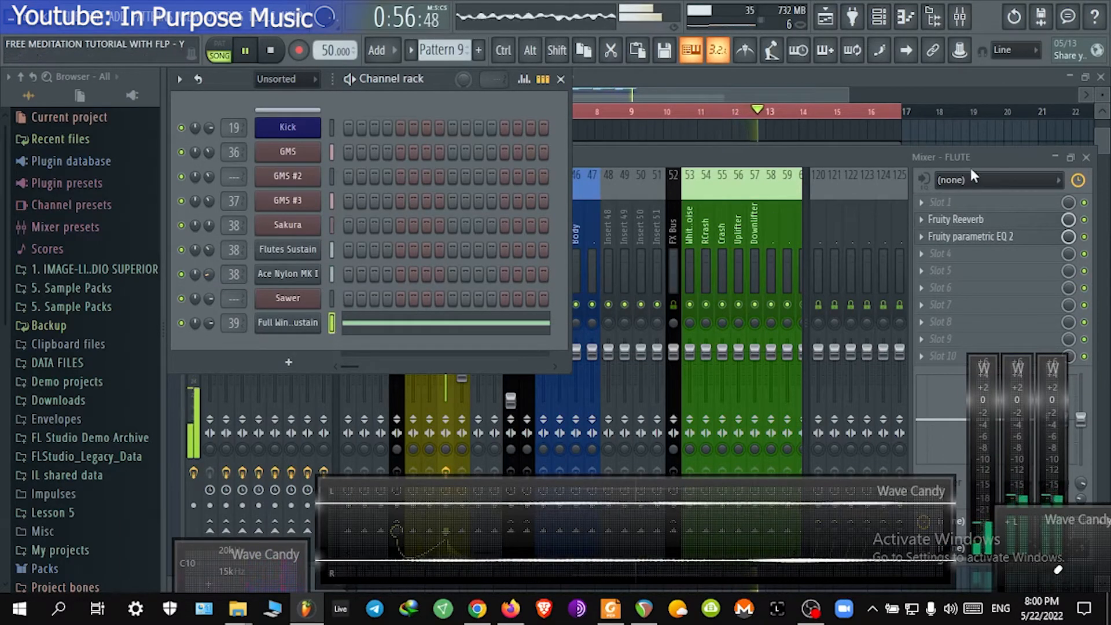
drag(658, 252, 466, 237)
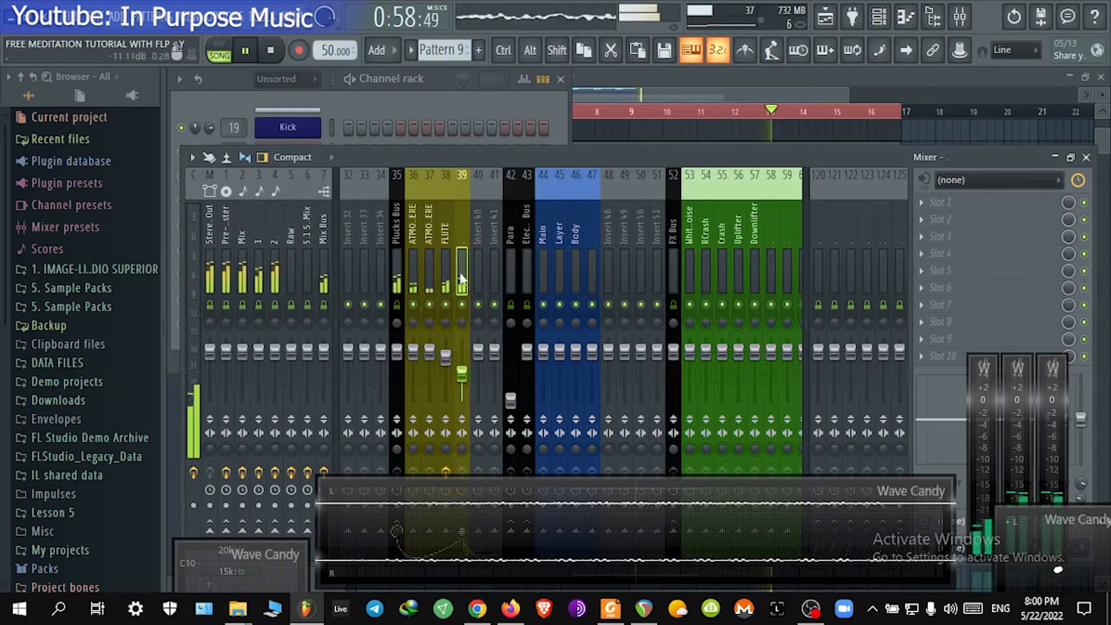
click(963, 216)
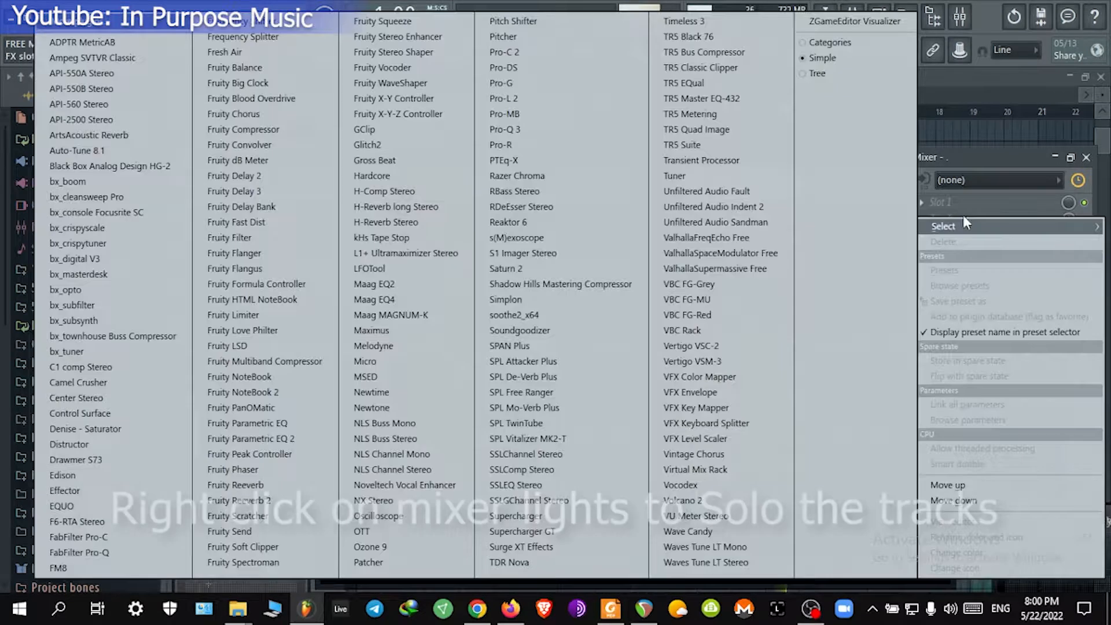
click(277, 255)
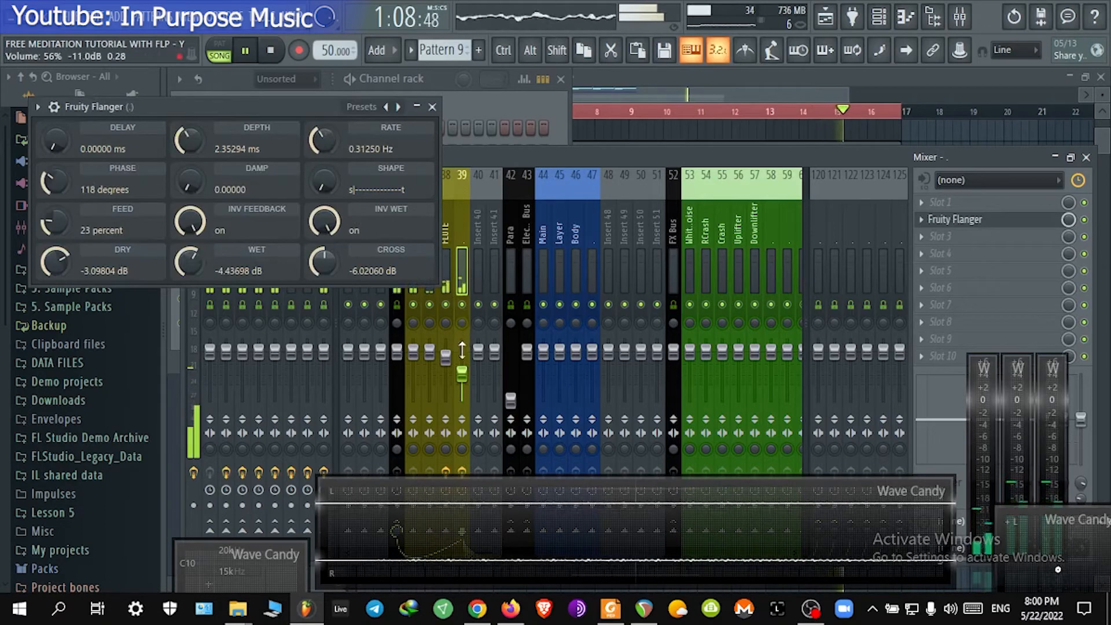
Step: Tune Fruity Flanger: wet about -3.86 dB, phase 88 degrees and depth about 8.03 ms
drag(462, 374, 462, 371)
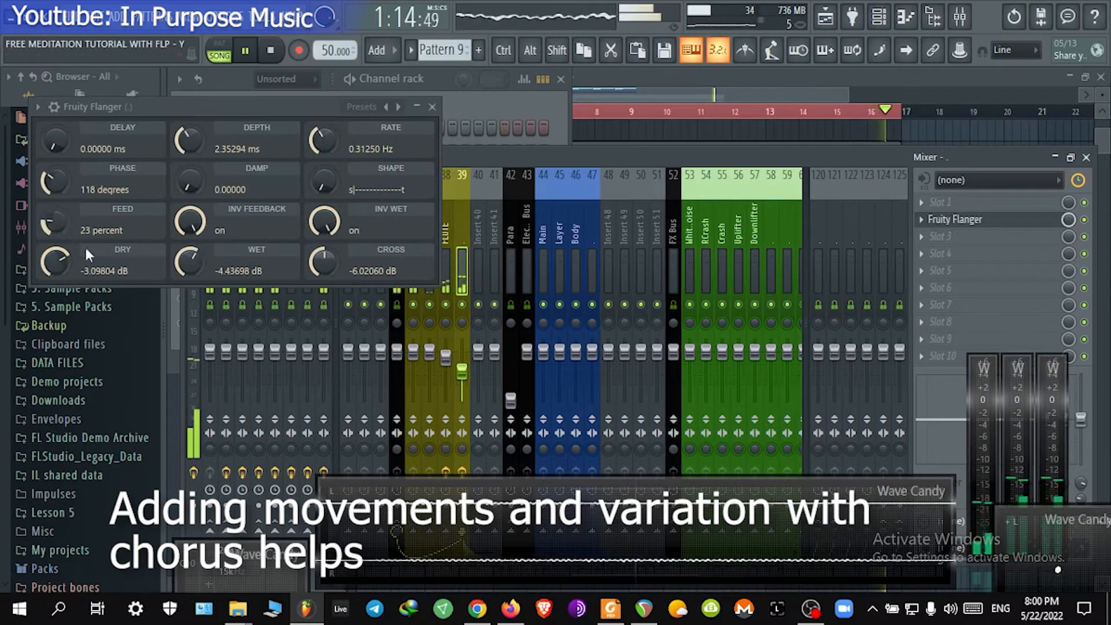
scroll(200, 272, up, 1)
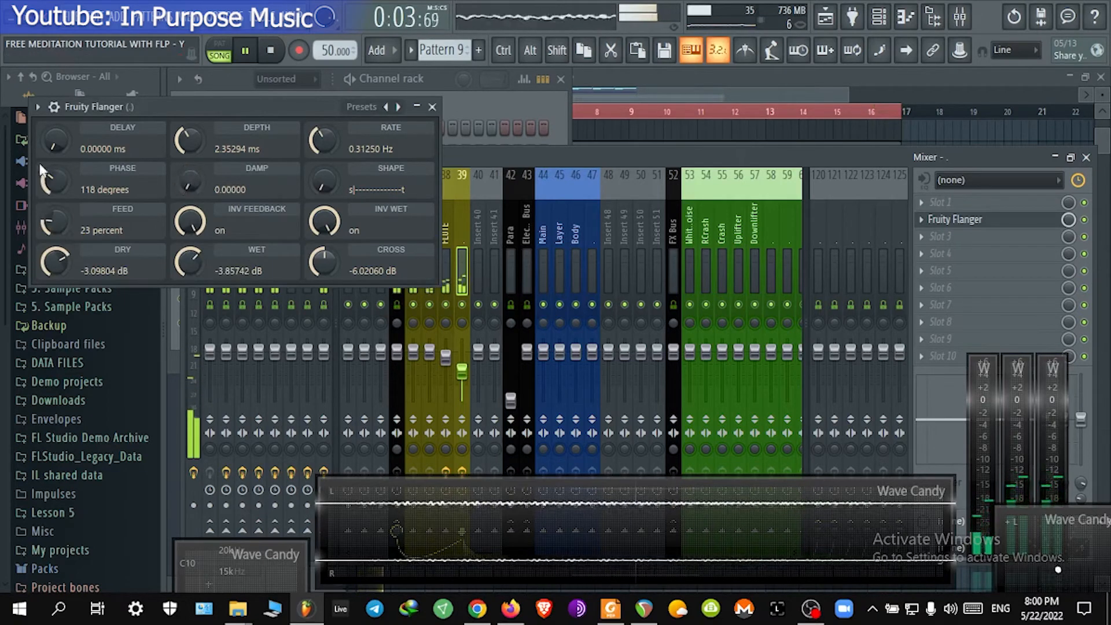
drag(41, 171, 50, 186)
drag(181, 143, 184, 96)
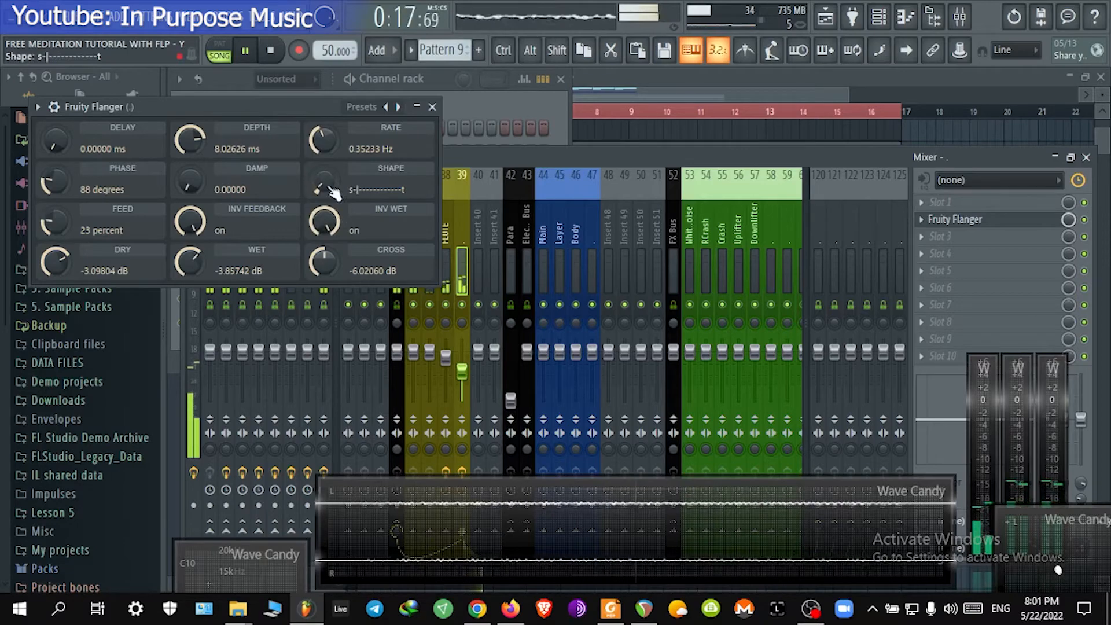
Step: Add Fruity Flangus to the next effect slot of insert 39 and close the Fruity Flanger window
click(950, 243)
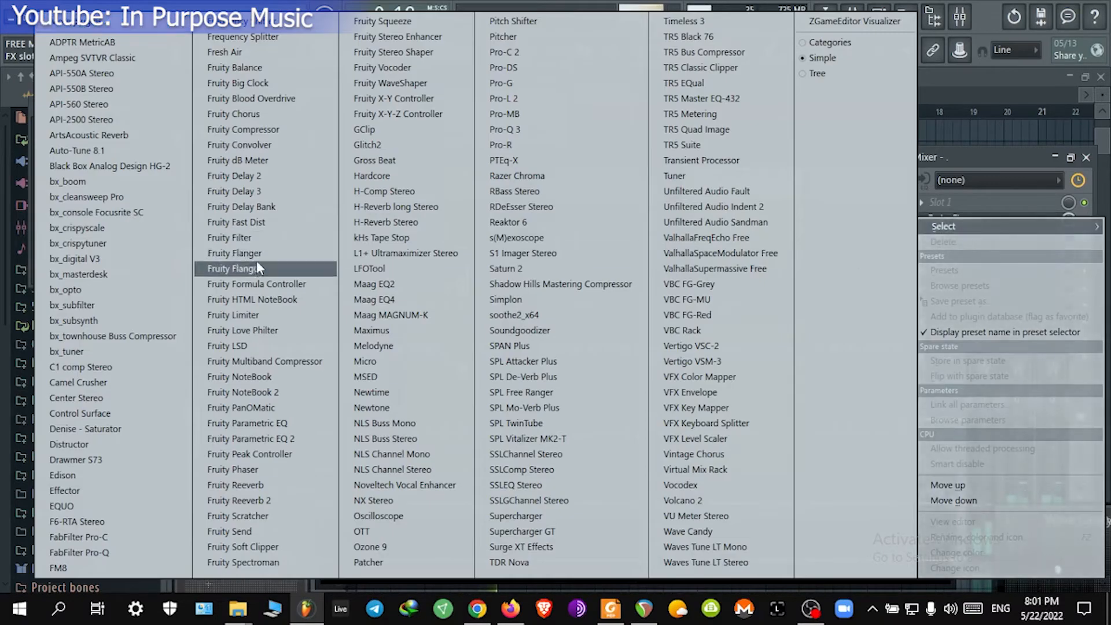
click(272, 268)
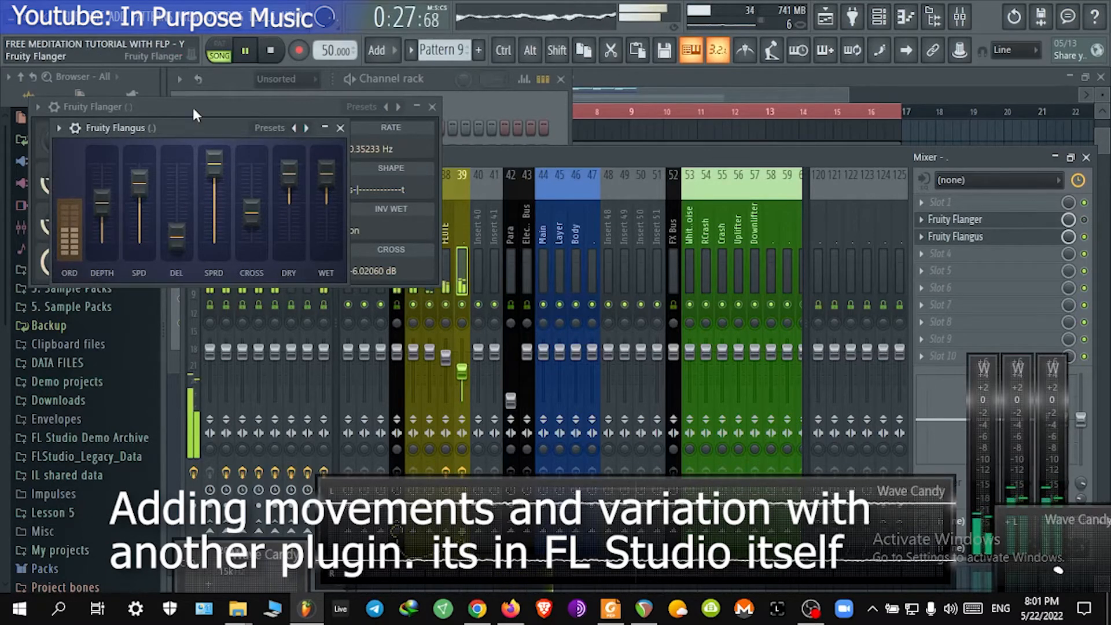
drag(186, 127, 605, 96)
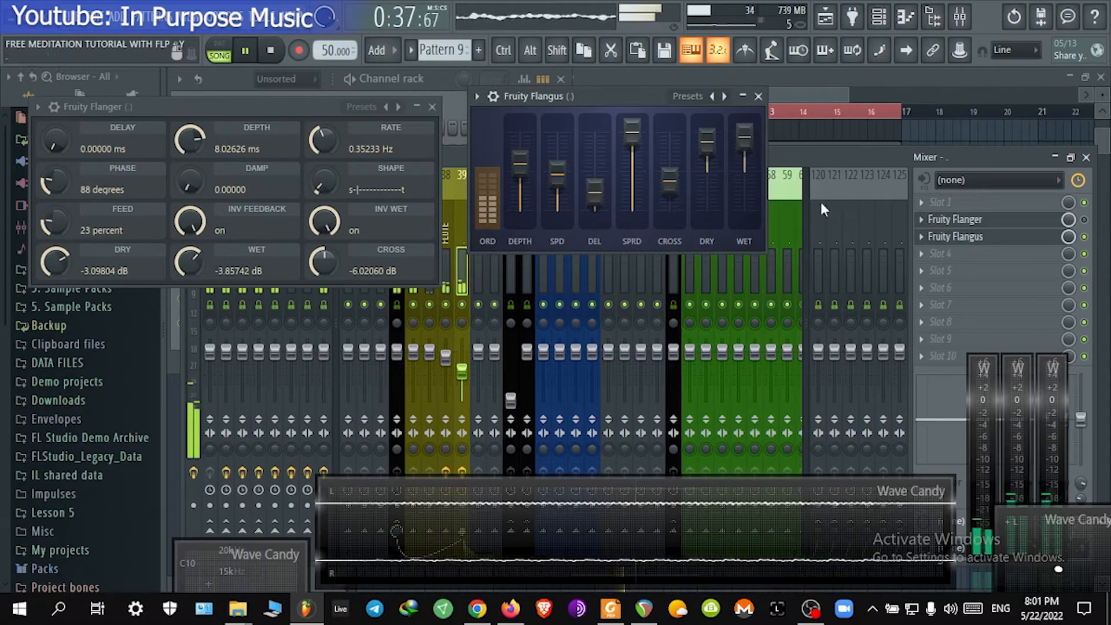
click(1016, 257)
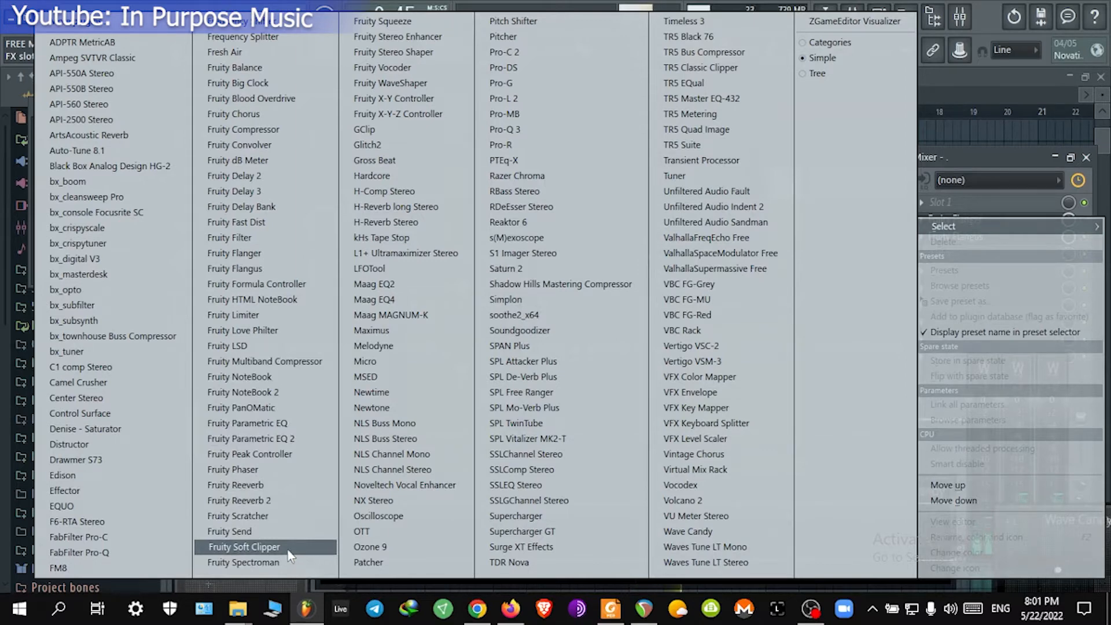
click(957, 159)
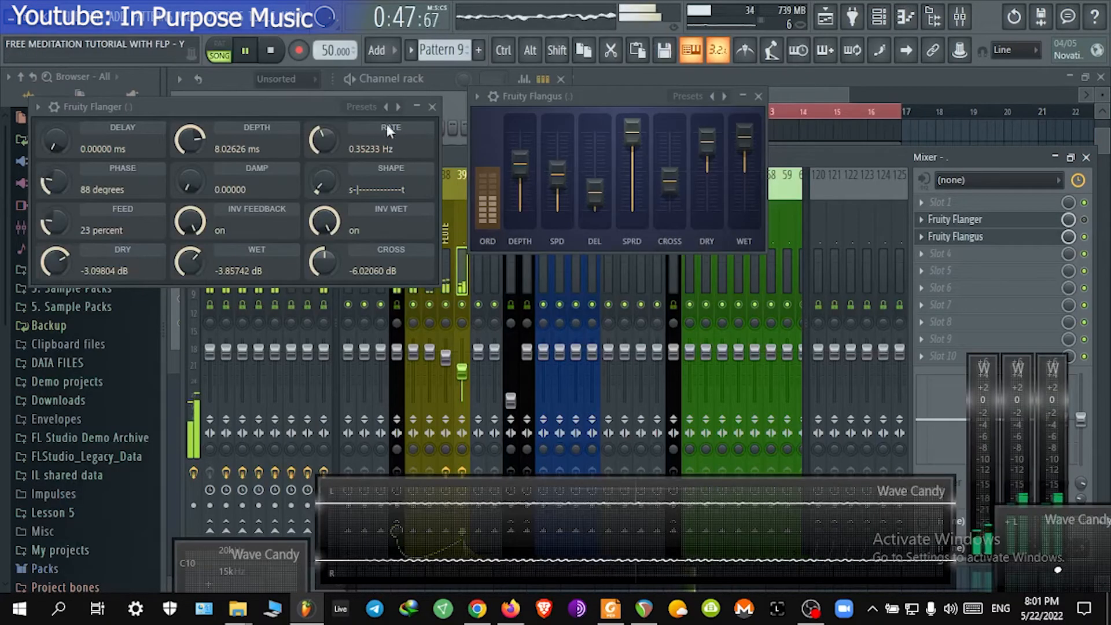
click(432, 106)
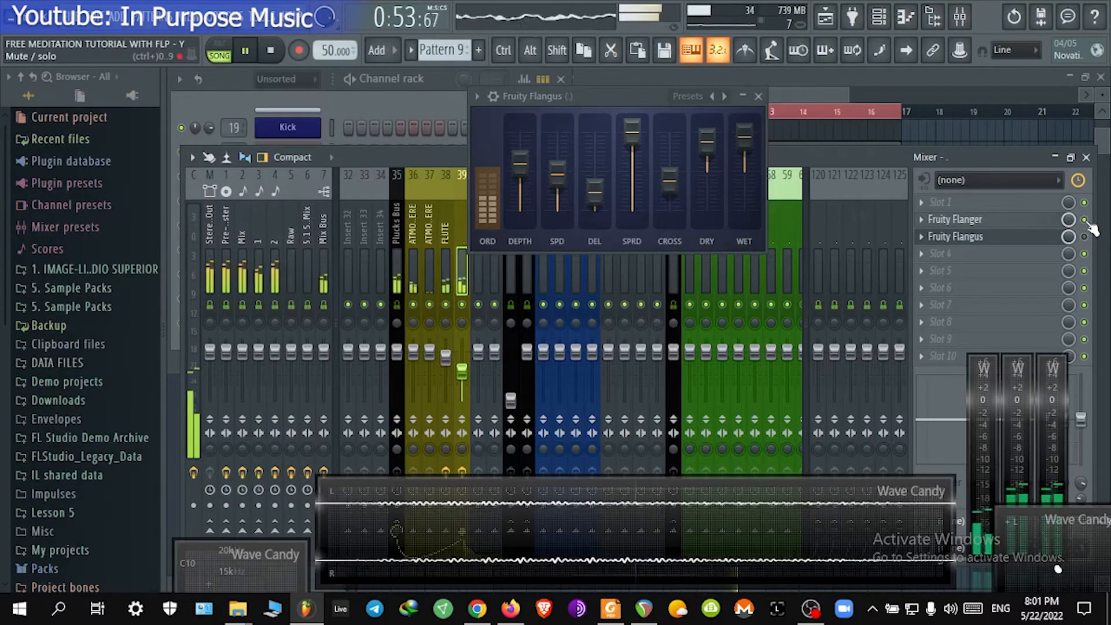
drag(582, 101, 737, 175)
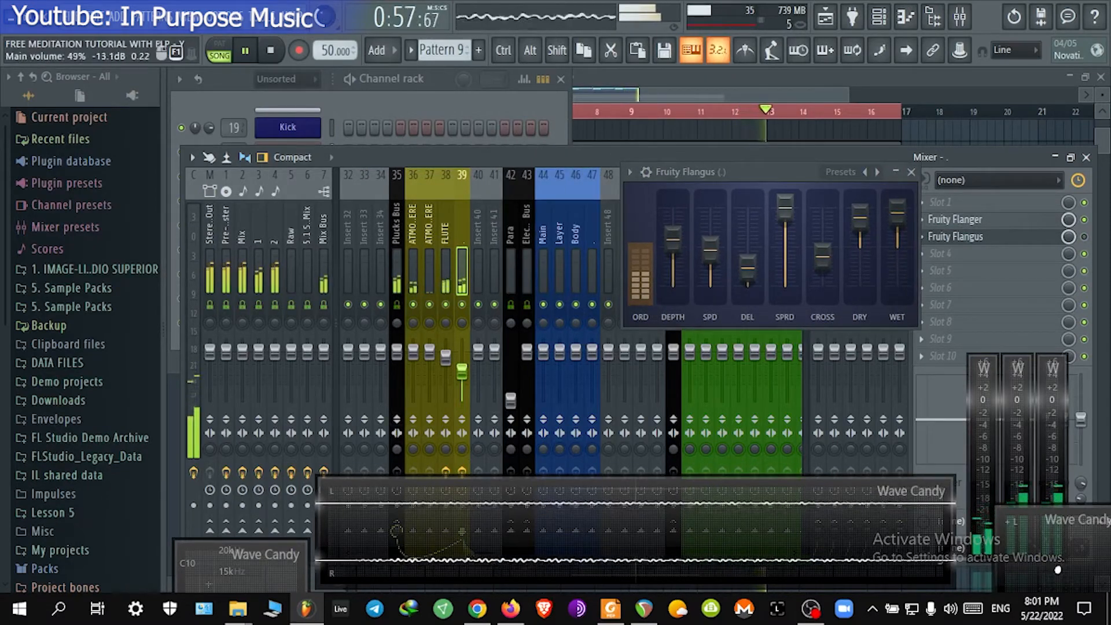
drag(725, 168, 616, 119)
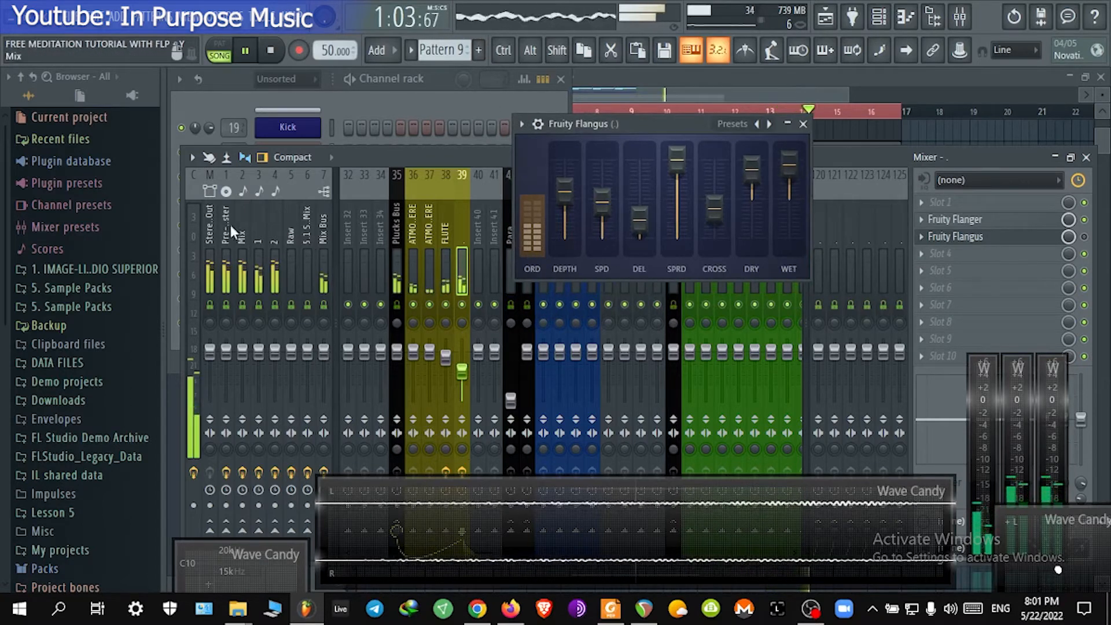
Step: Select the Mix insert and open its SPAN analyzer to inspect the spectrum
click(240, 251)
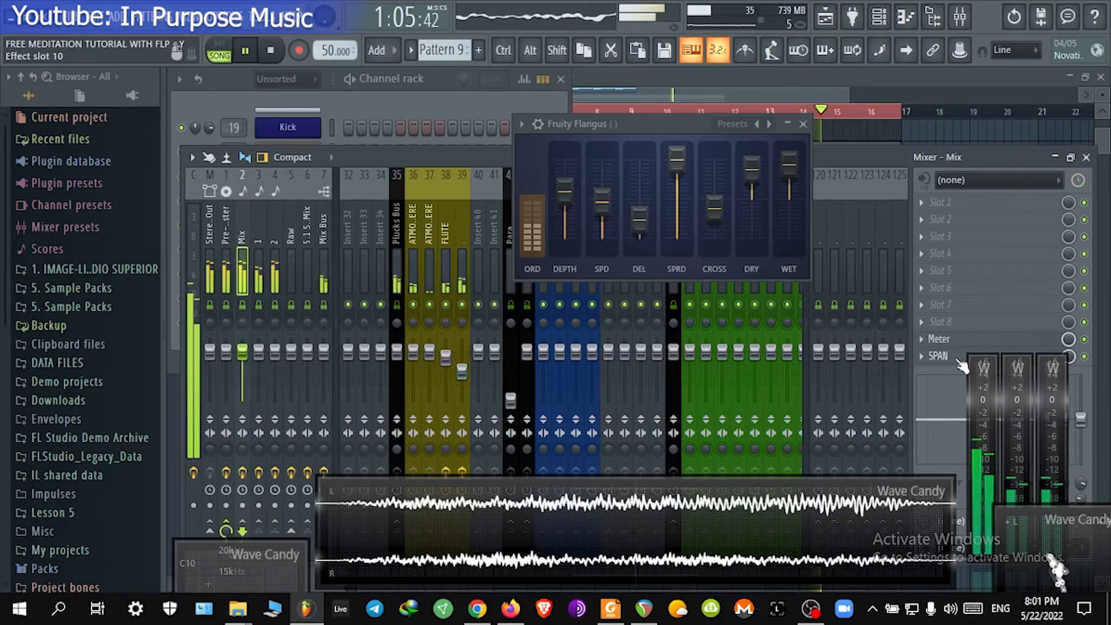
click(938, 356)
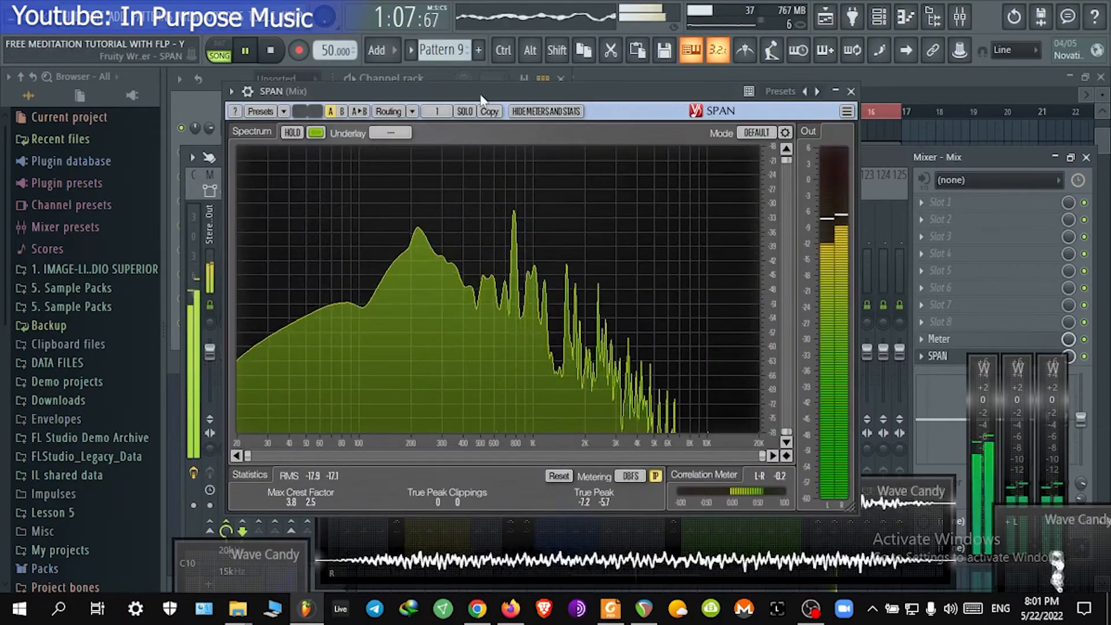
drag(482, 96, 385, 90)
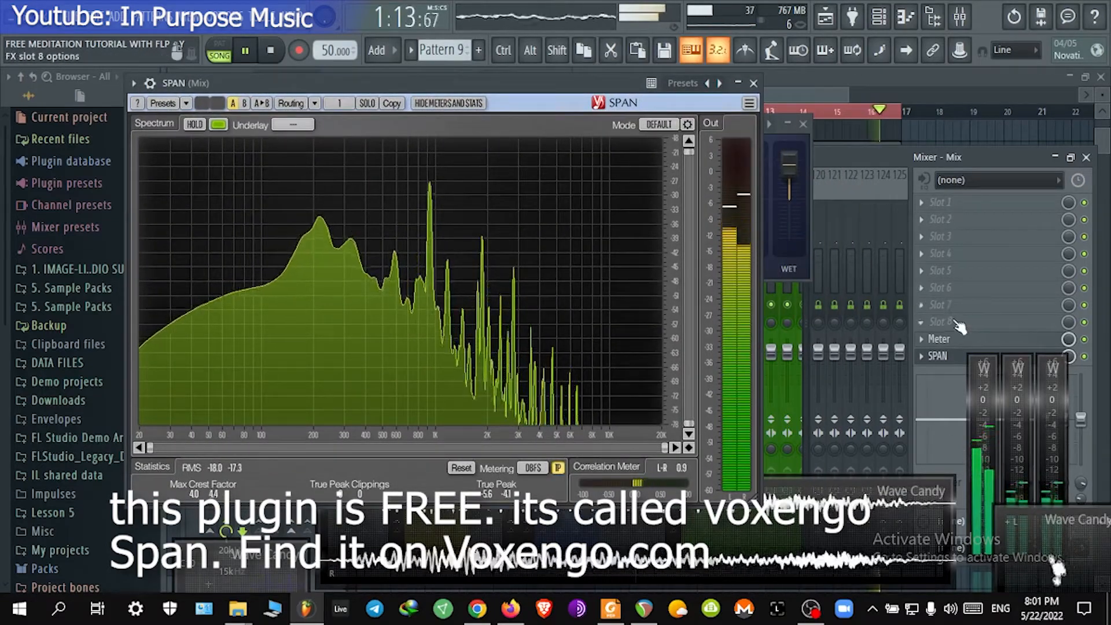
click(925, 220)
mouse_move(964, 231)
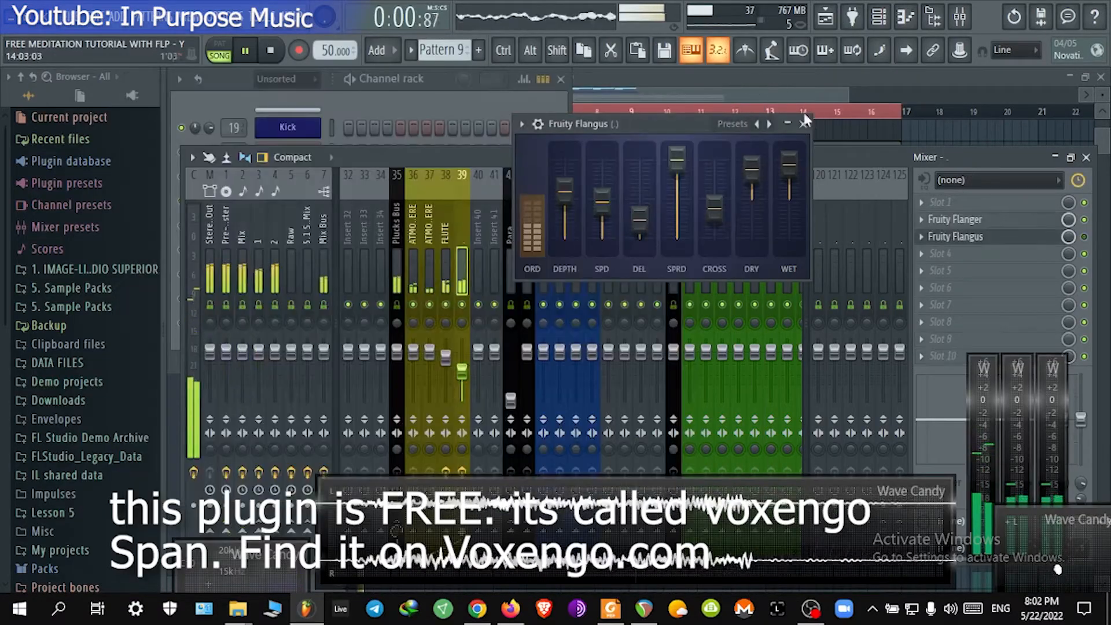
click(209, 227)
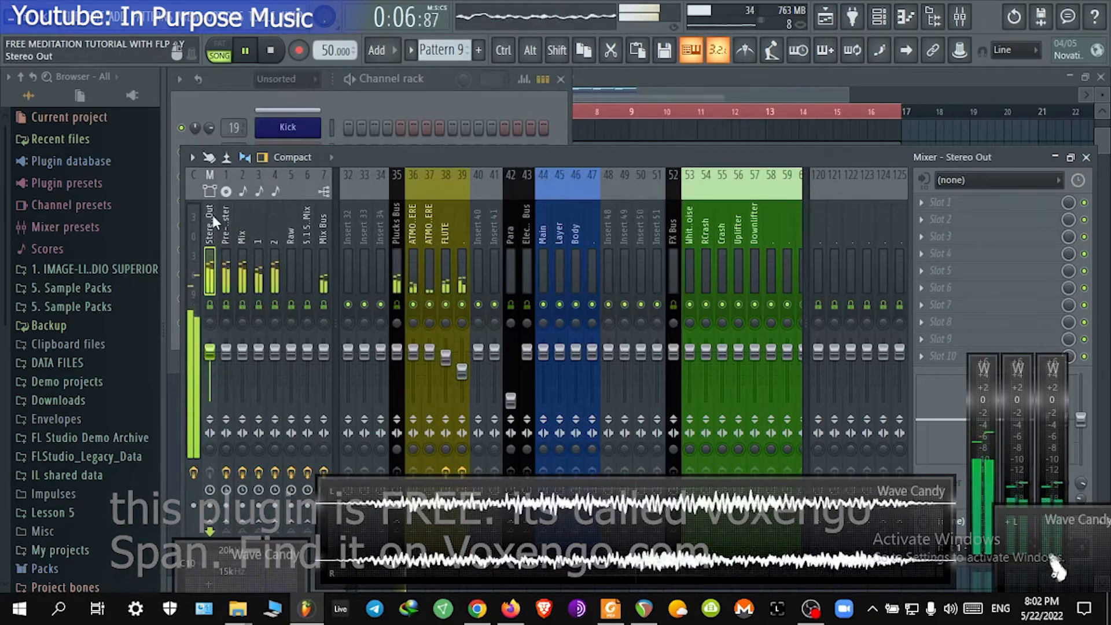
right_click(209, 220)
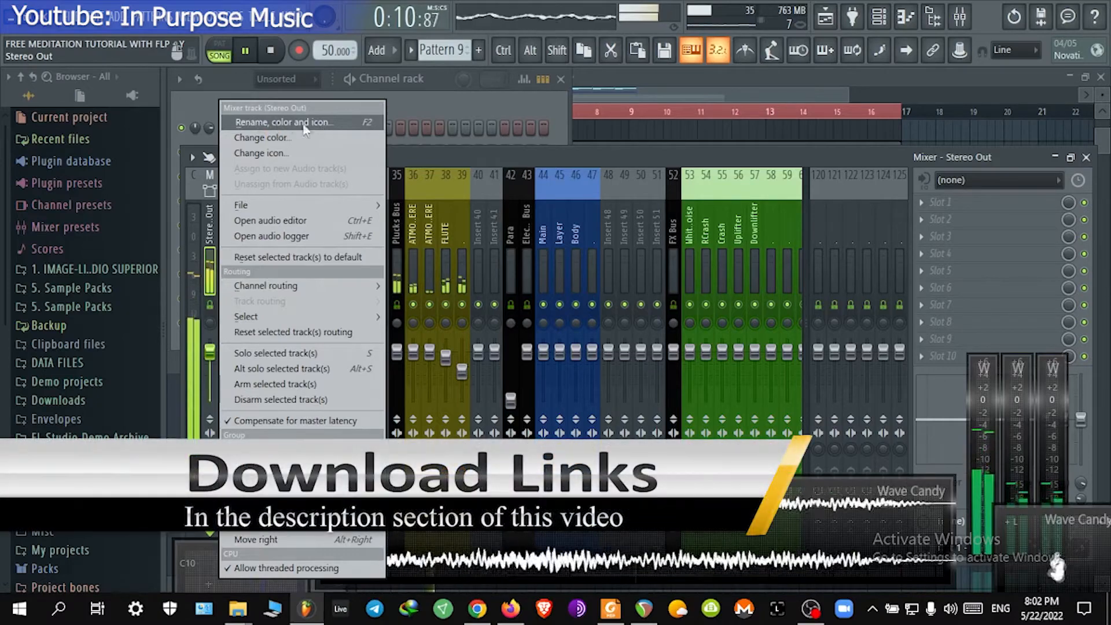
click(311, 124)
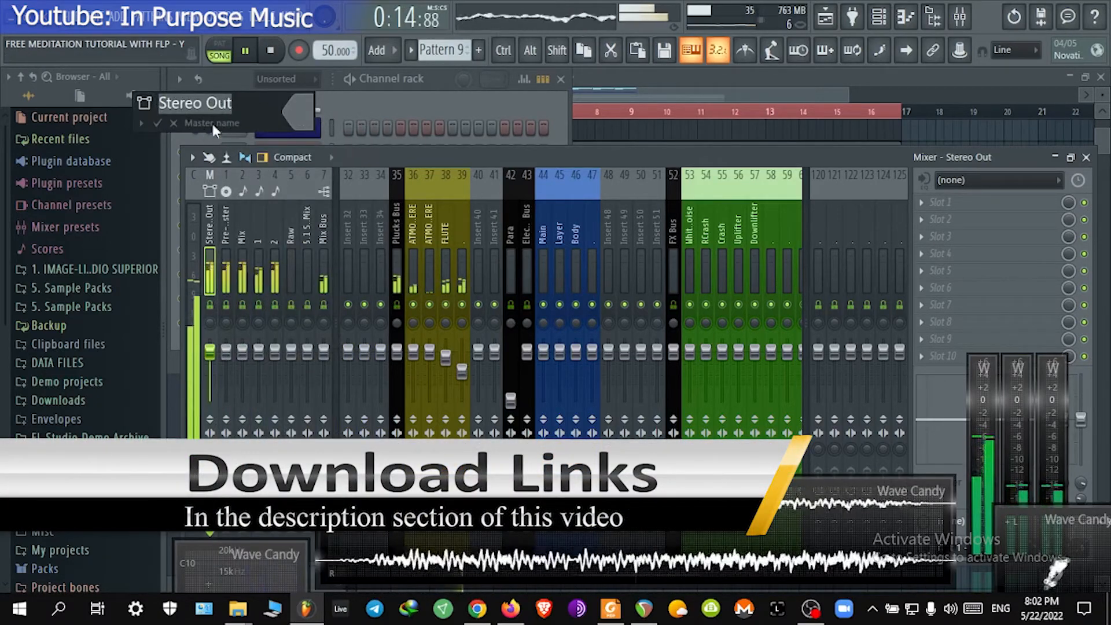
click(174, 123)
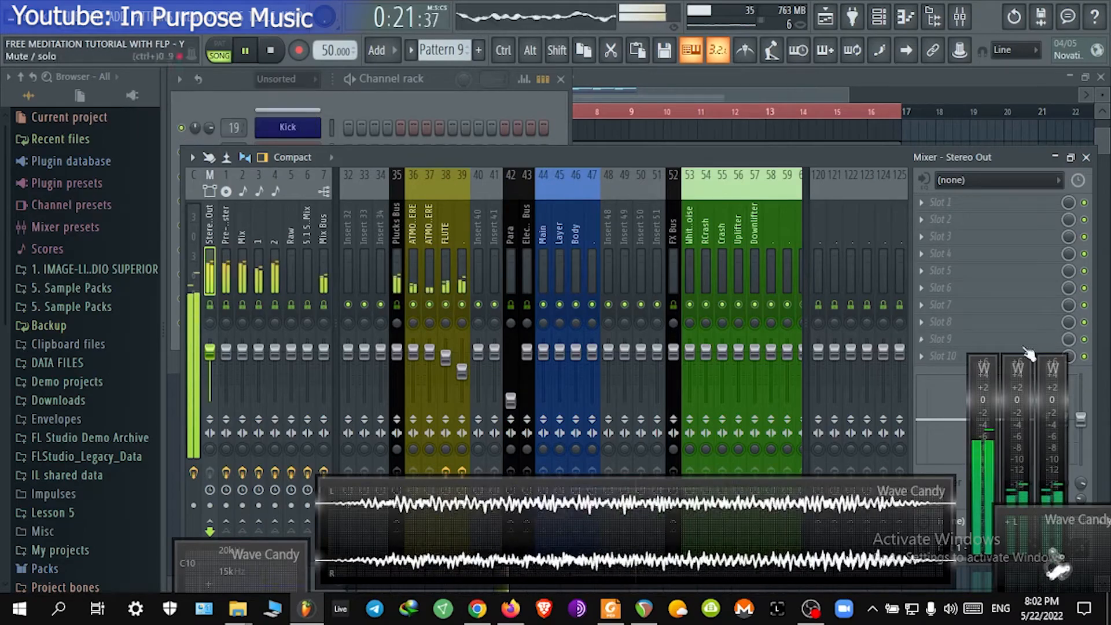
Step: Select the Mix insert and open its Meter plugin to view its settings
click(225, 242)
click(258, 248)
click(242, 245)
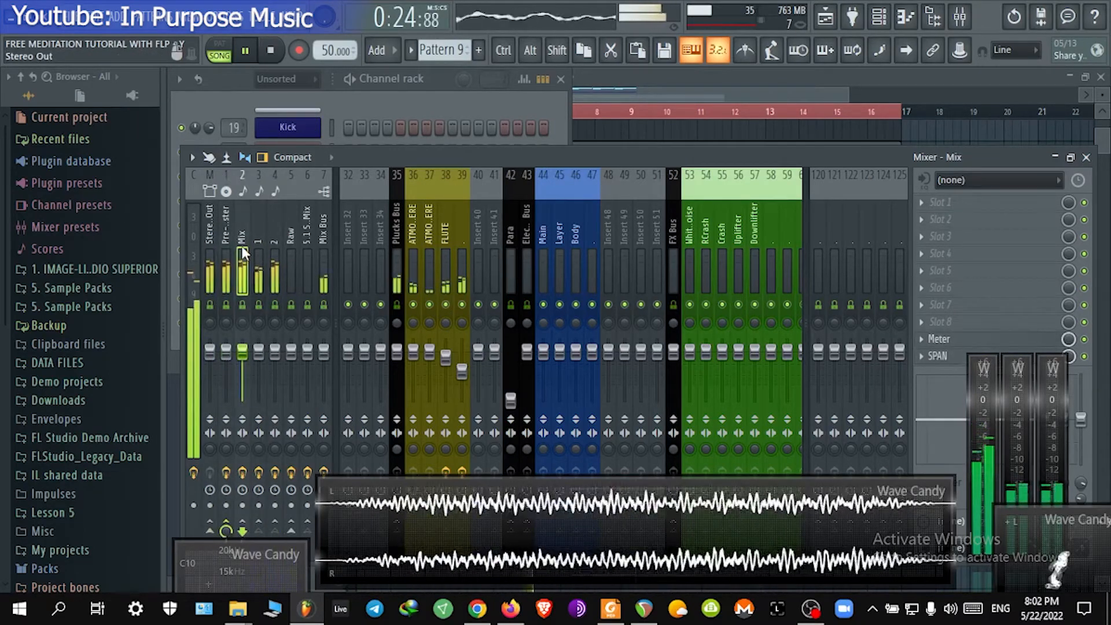
click(958, 345)
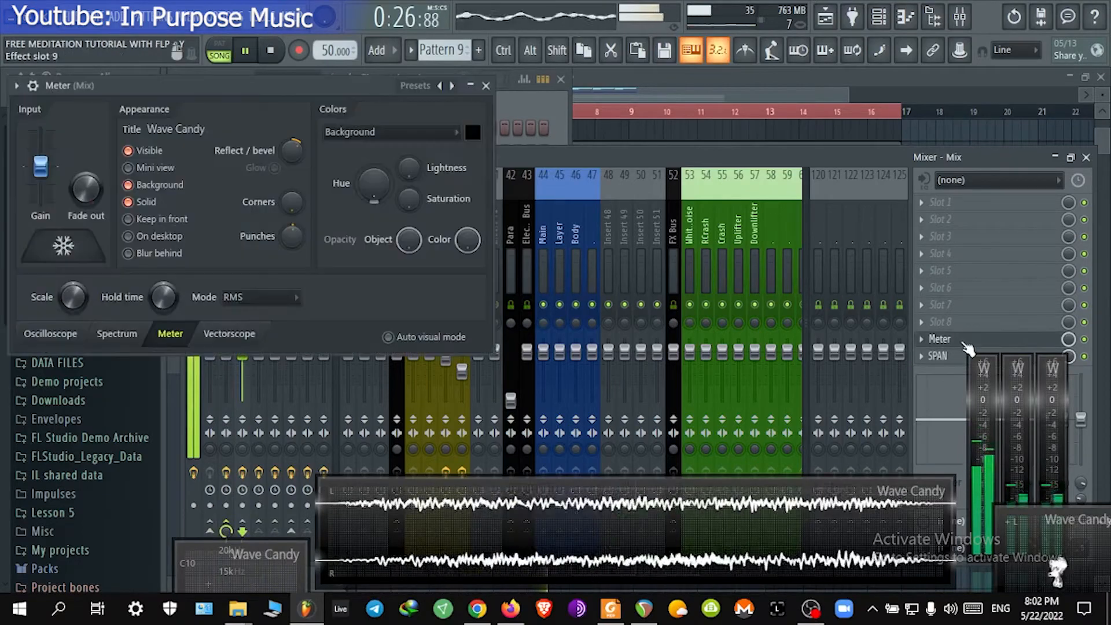
click(964, 343)
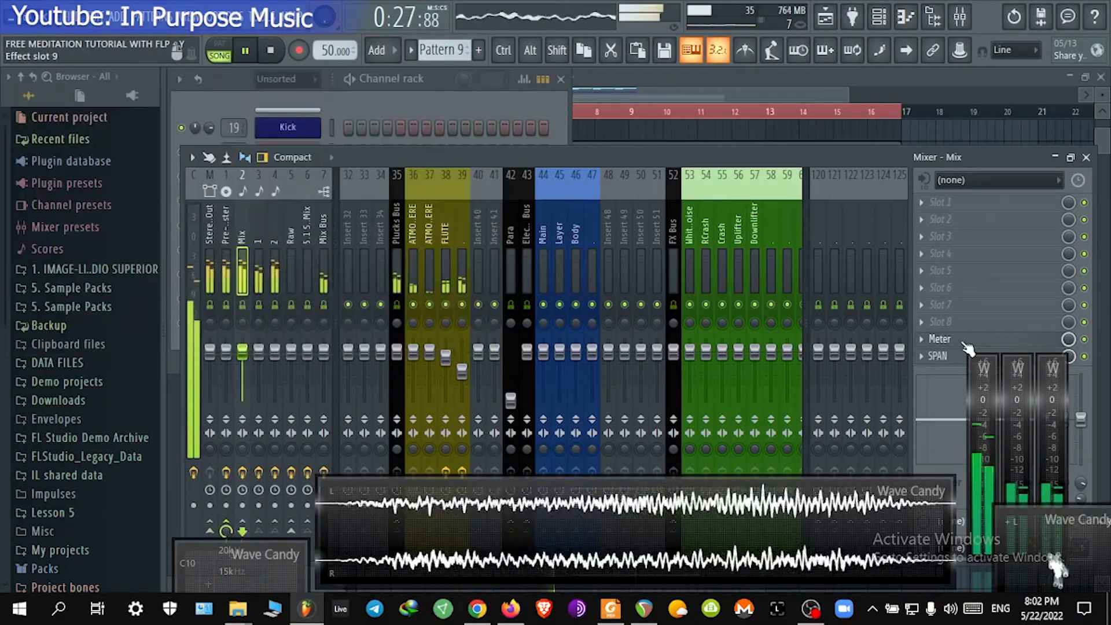
Step: Add Wave Candy to effect slot 5 of the Mix insert
click(965, 268)
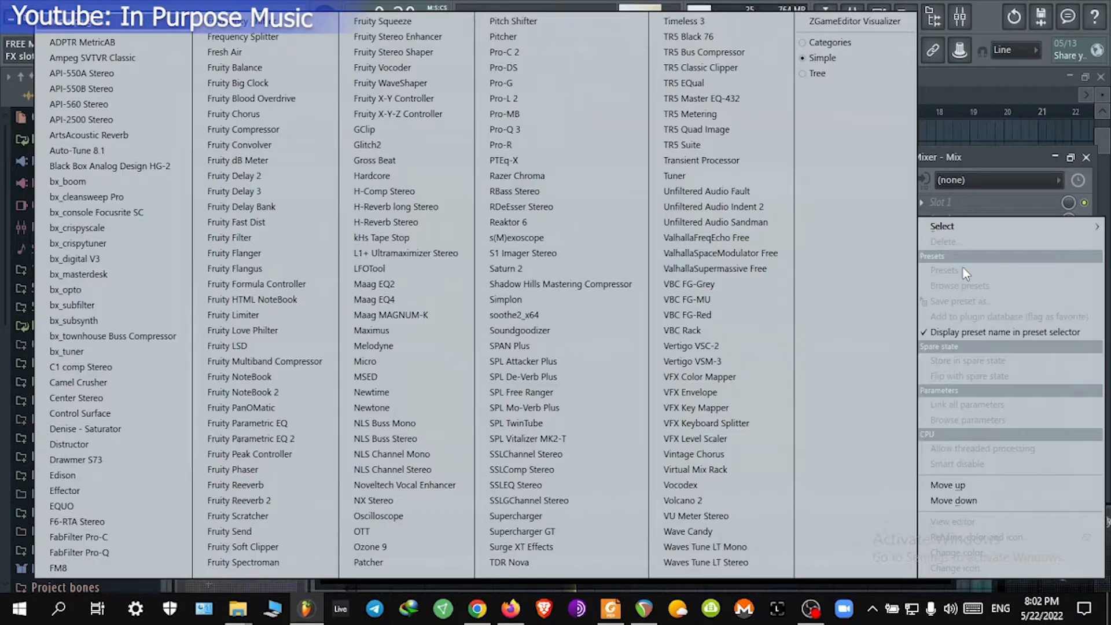
mouse_move(970, 236)
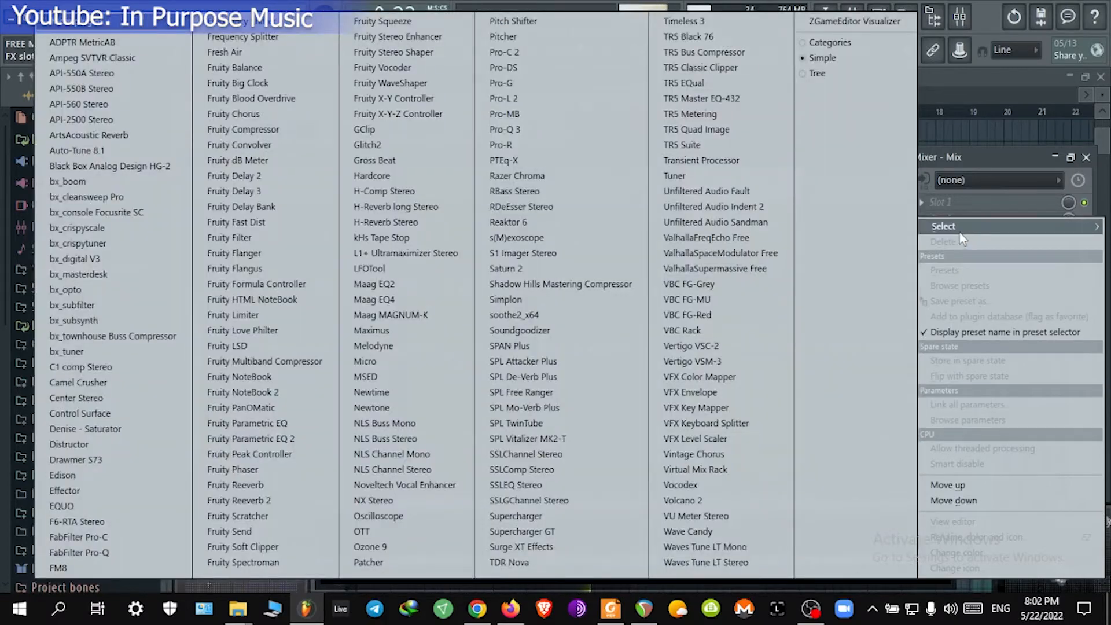
click(726, 533)
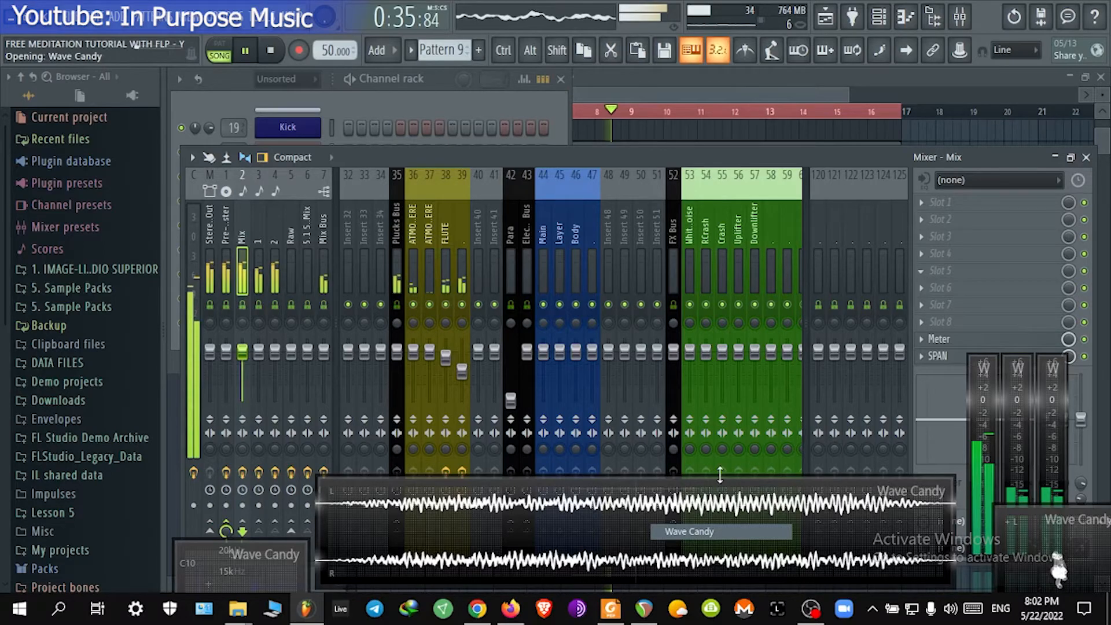
drag(615, 220, 794, 297)
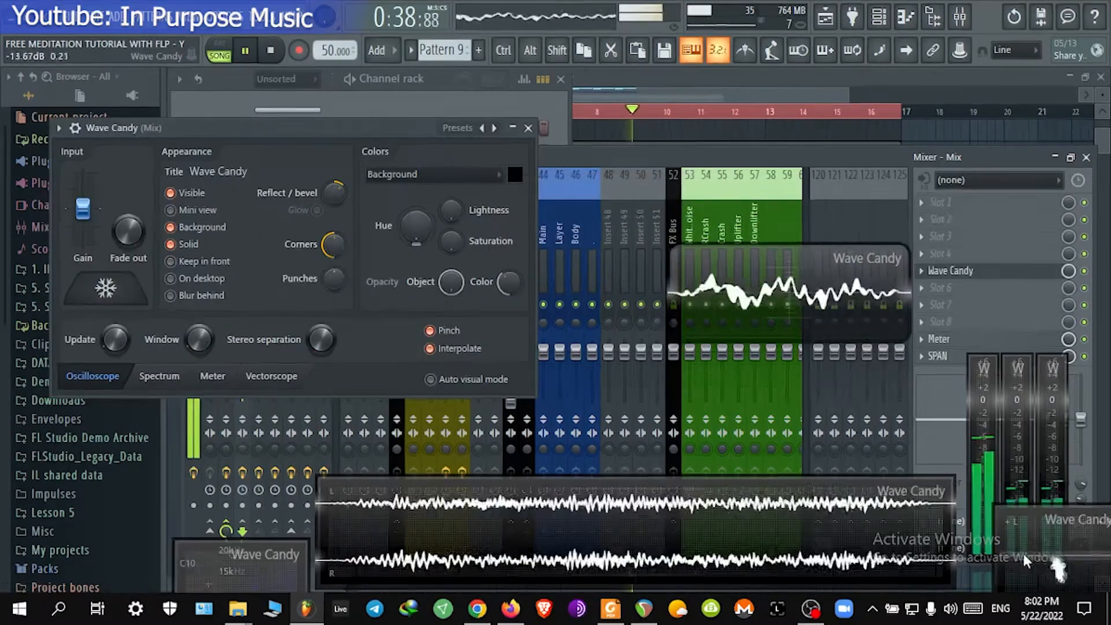
Step: Rearrange and resize the floating Wave Candy oscilloscope displays on the screen
drag(1044, 558, 982, 263)
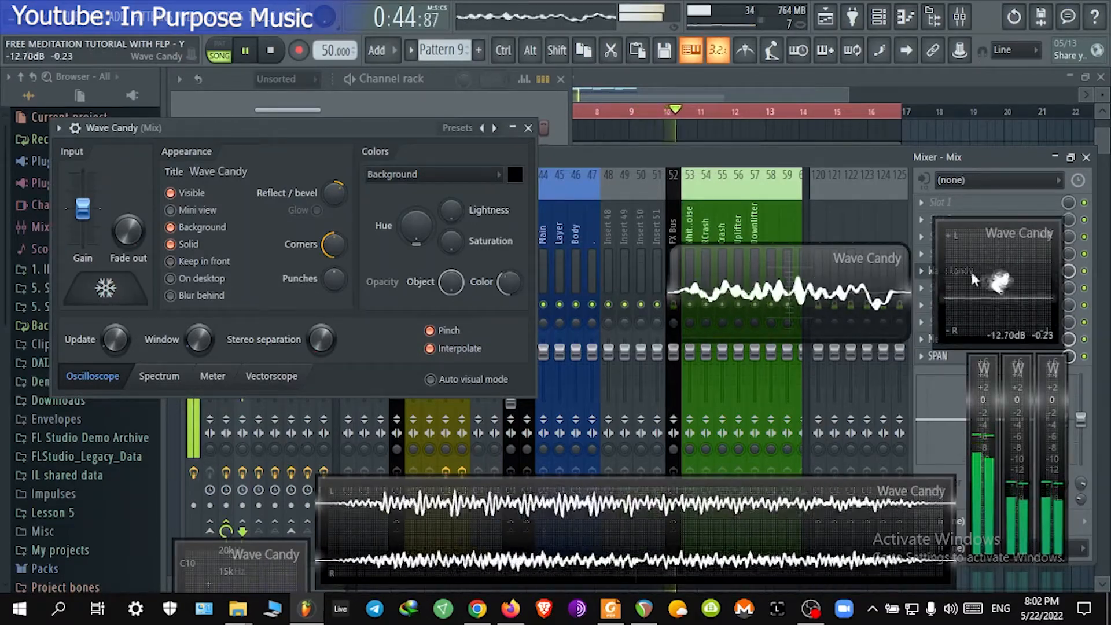
drag(804, 284, 724, 282)
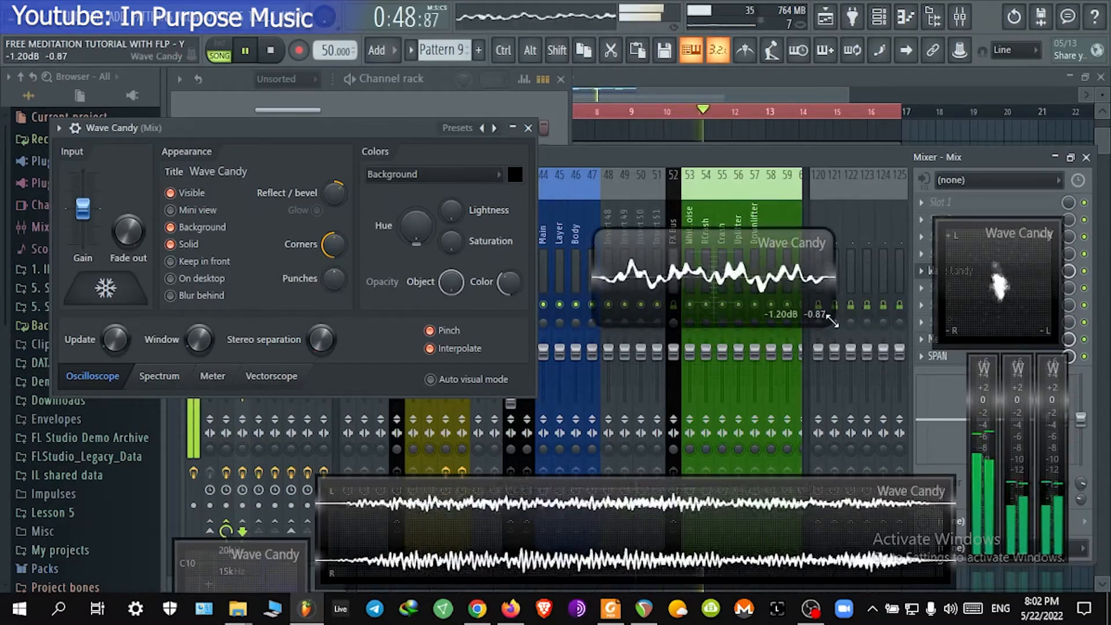
drag(835, 334, 854, 439)
drag(753, 368, 756, 308)
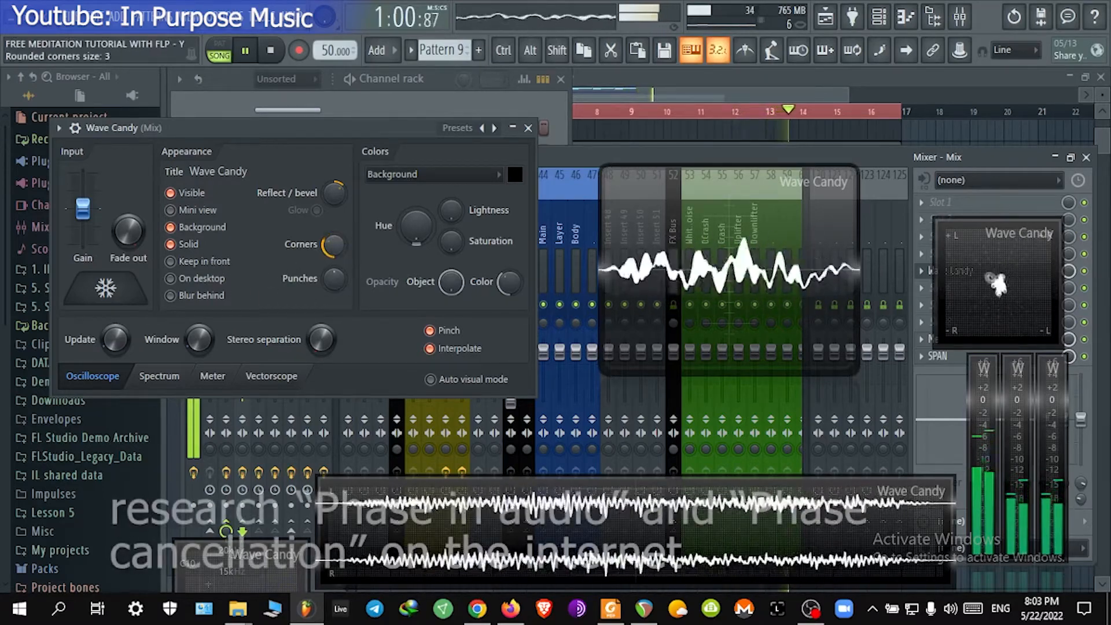
Step: Reduce Wave Candy's corner rounding and switch its display mode to Vectorscope
drag(336, 243, 336, 266)
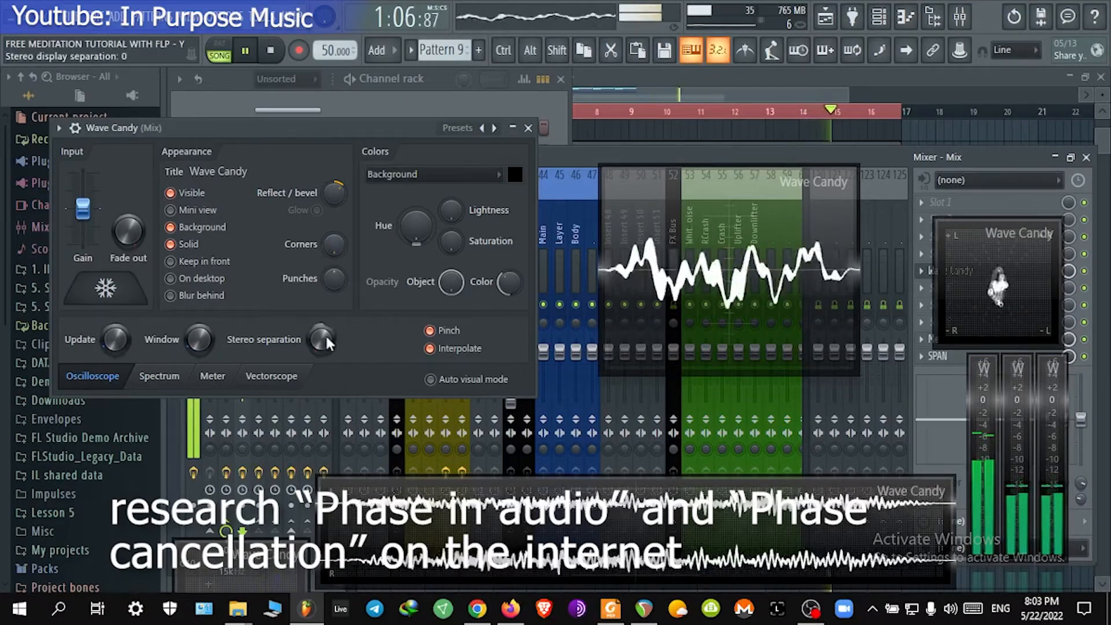
click(170, 385)
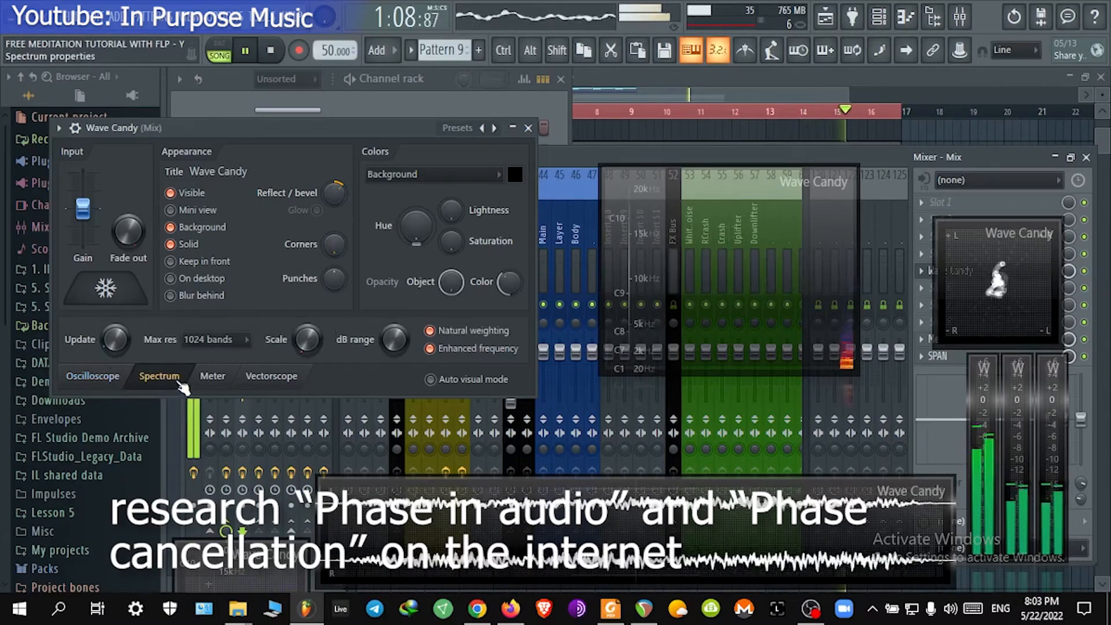
click(271, 386)
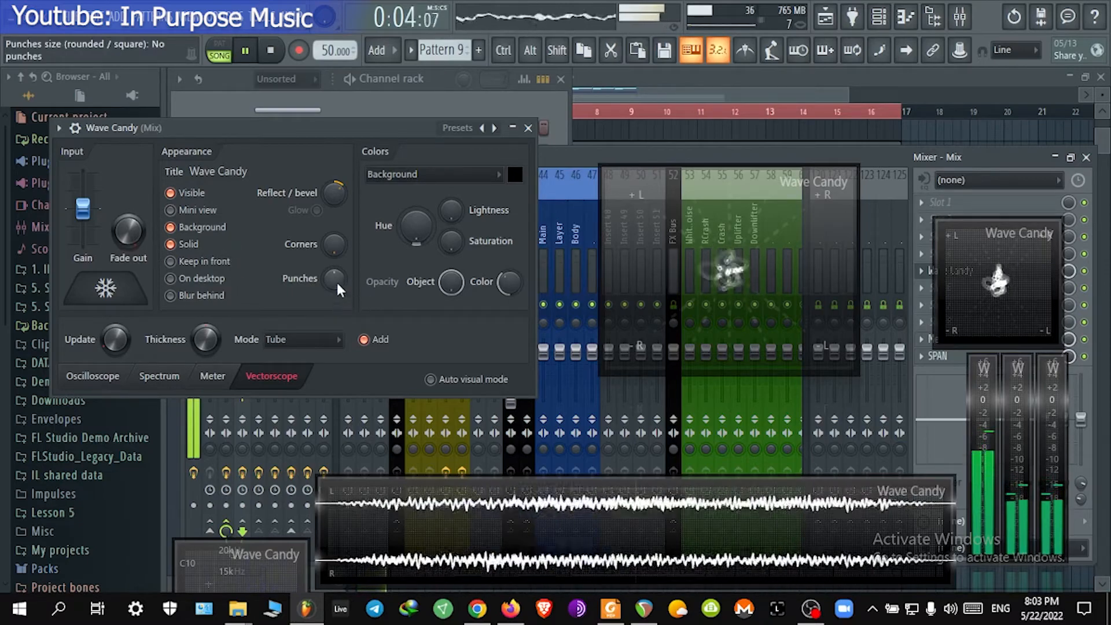
Step: Adjust the vectorscope's punches, reflect/bevel and color knobs in the Wave Candy appearance settings
drag(334, 279, 334, 272)
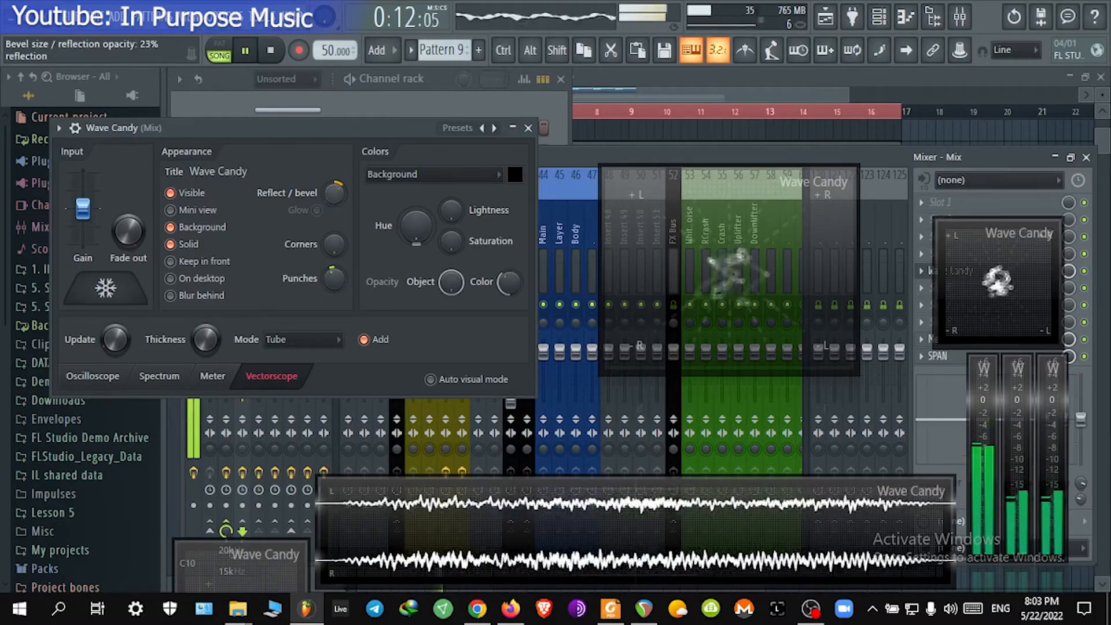
drag(334, 193, 334, 205)
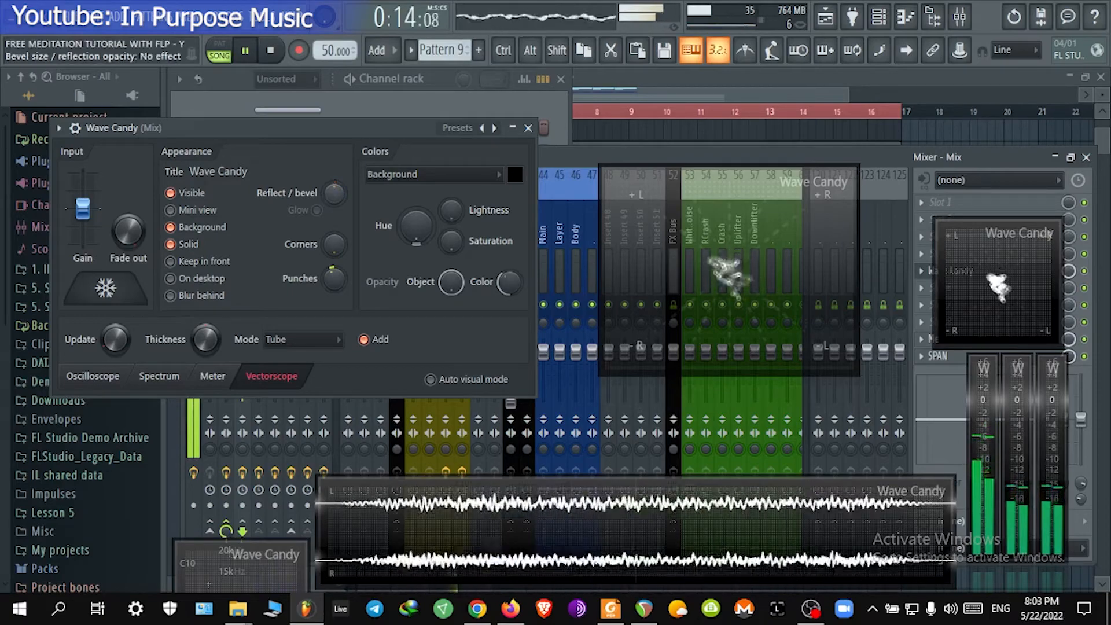
drag(510, 281, 509, 255)
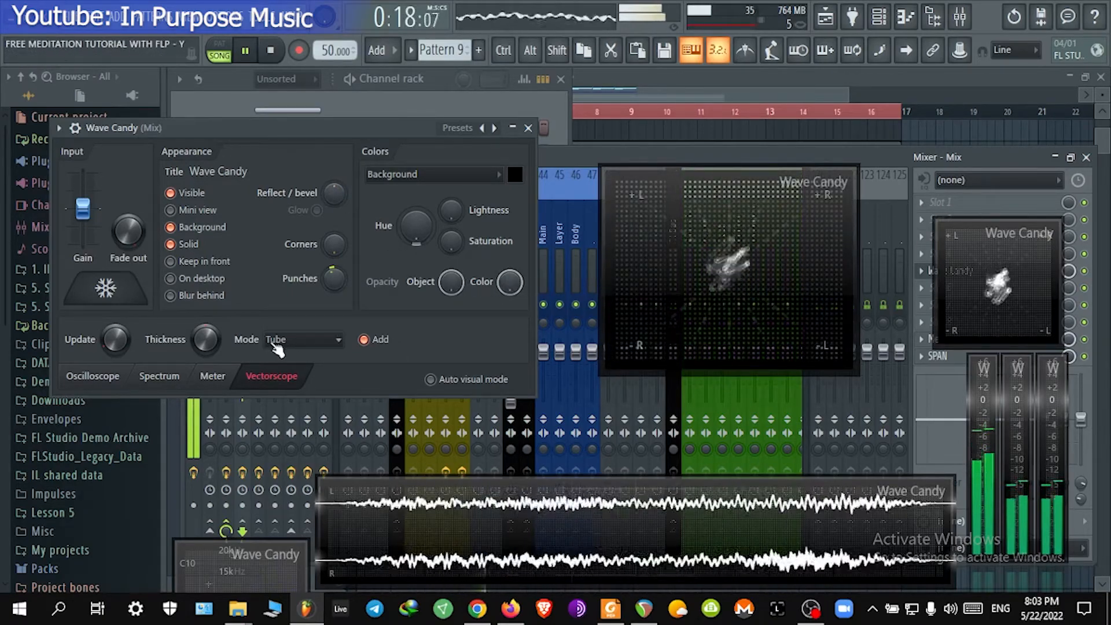
drag(334, 278, 334, 285)
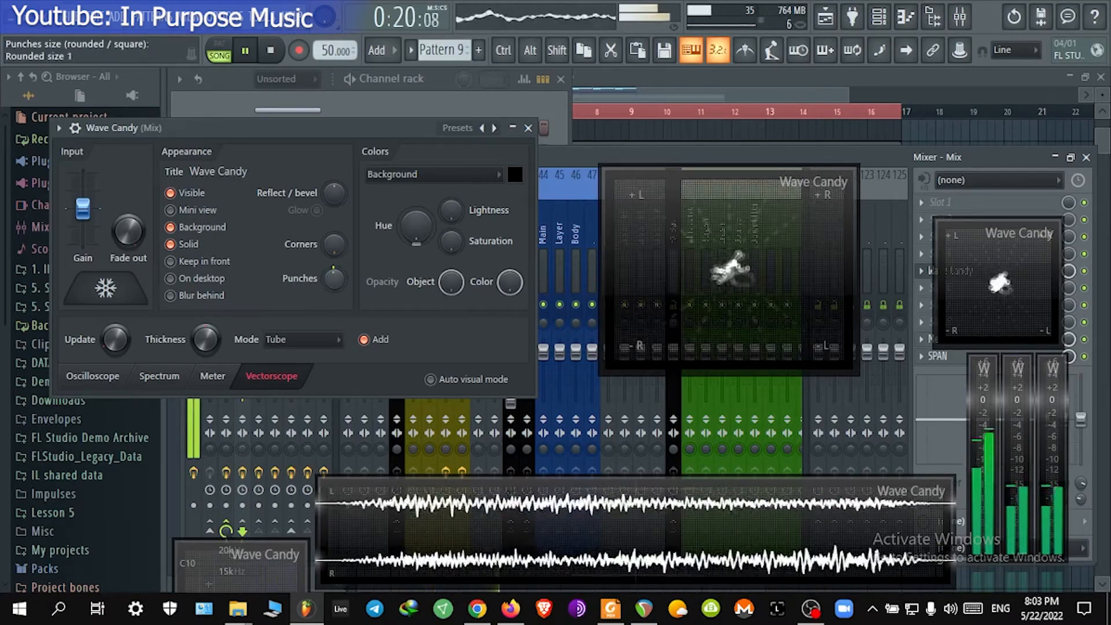
Step: Reposition the vectorscope display, check its display options, and close the Wave Candy settings window
drag(706, 312, 811, 328)
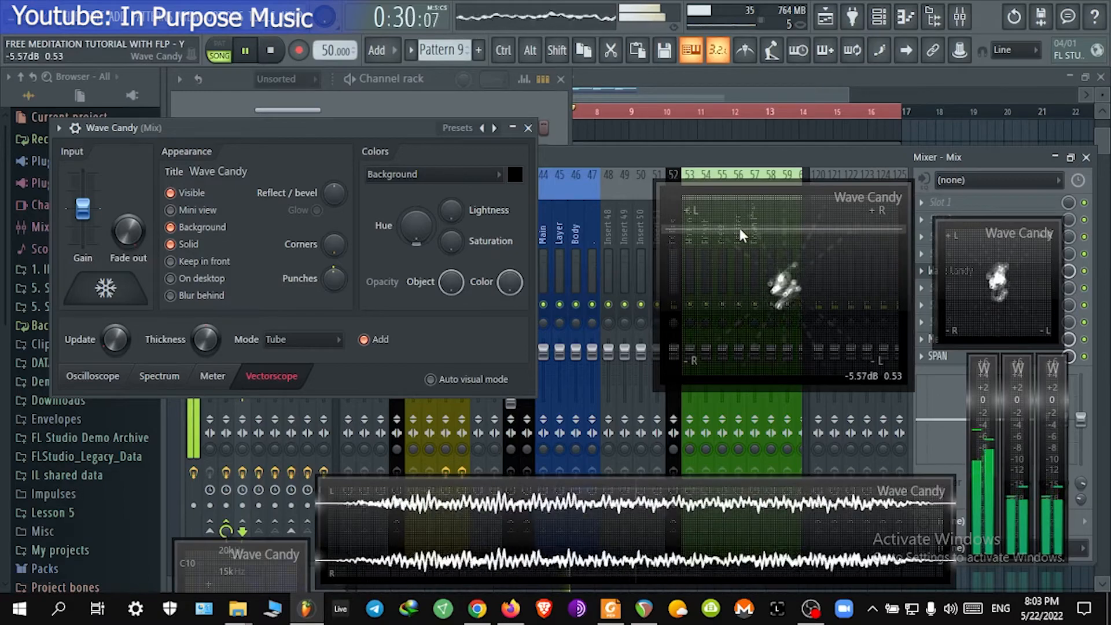
right_click(705, 231)
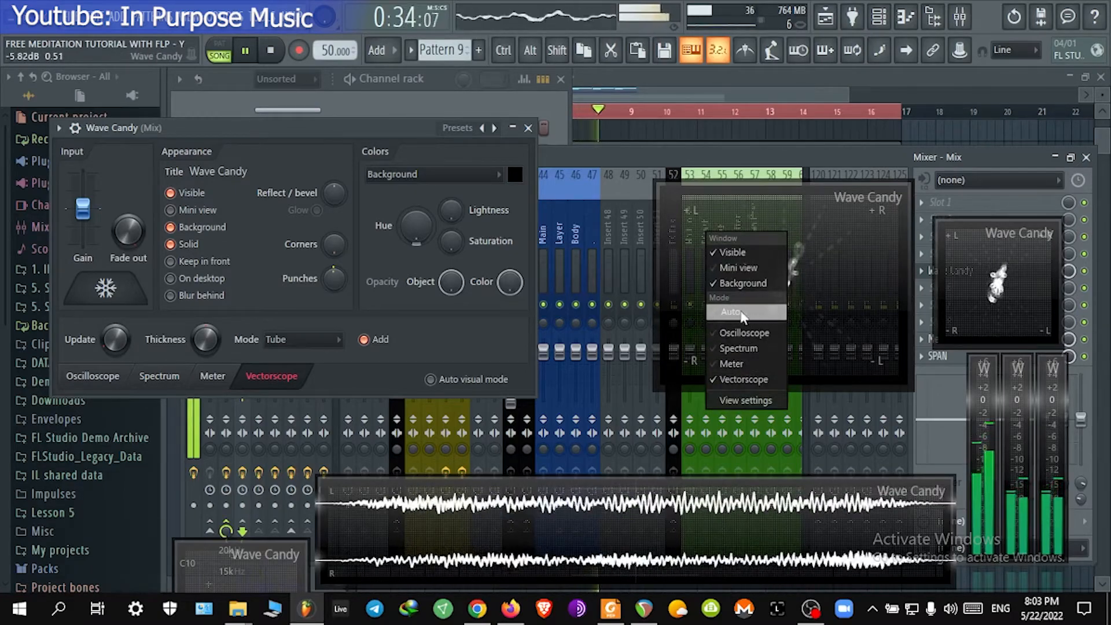
click(463, 335)
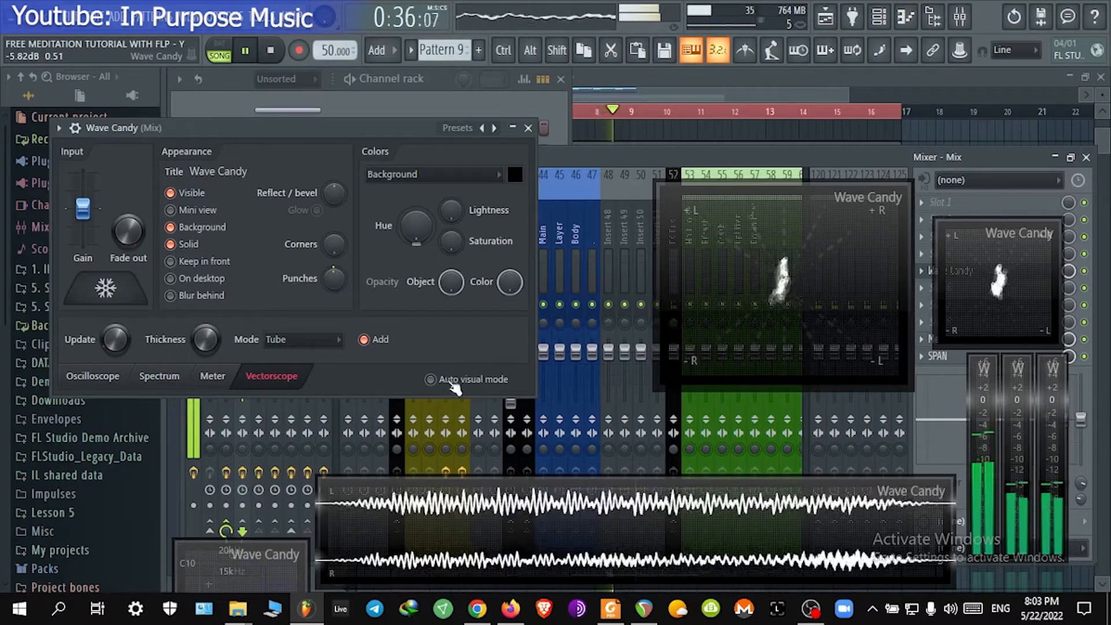
click(529, 128)
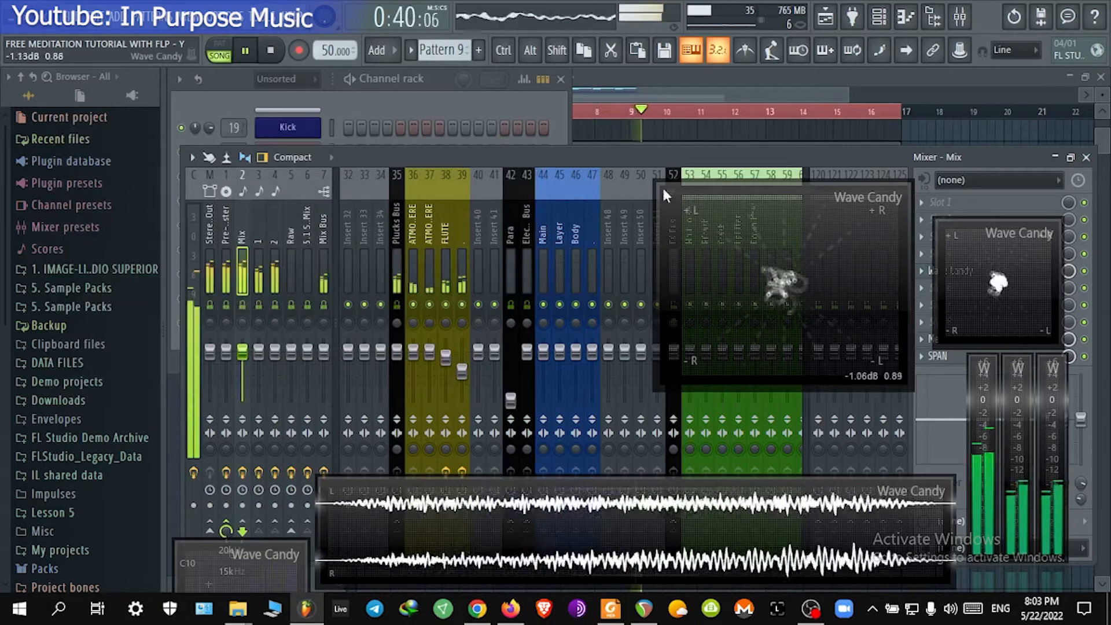
Step: Reposition the vectorscope display and move the mixer window
drag(768, 212, 725, 208)
drag(815, 280, 813, 233)
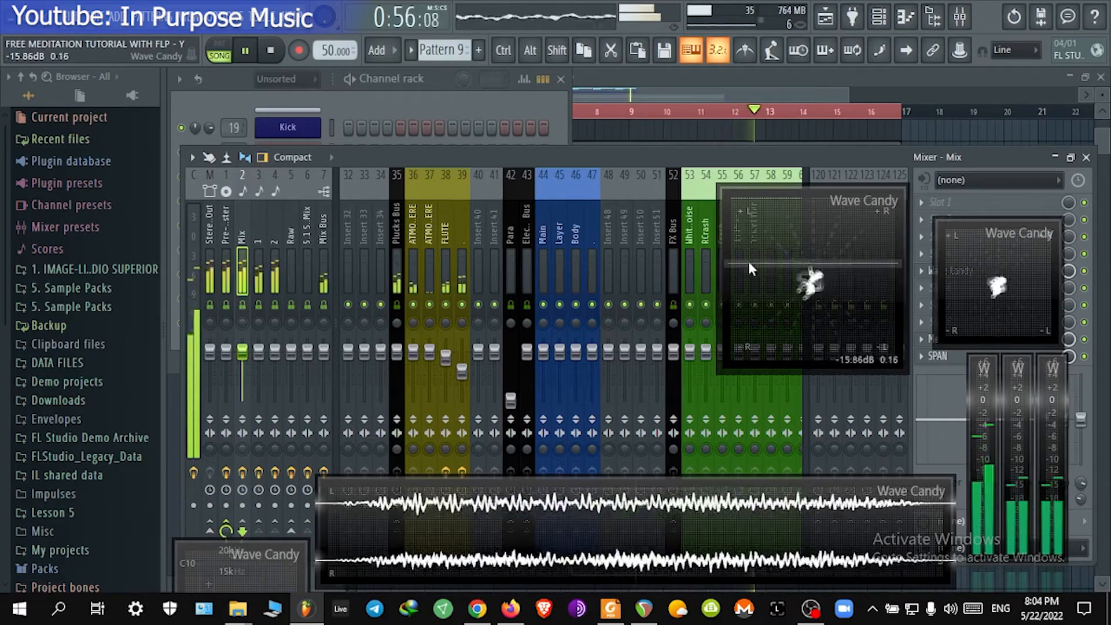
click(962, 18)
click(962, 18)
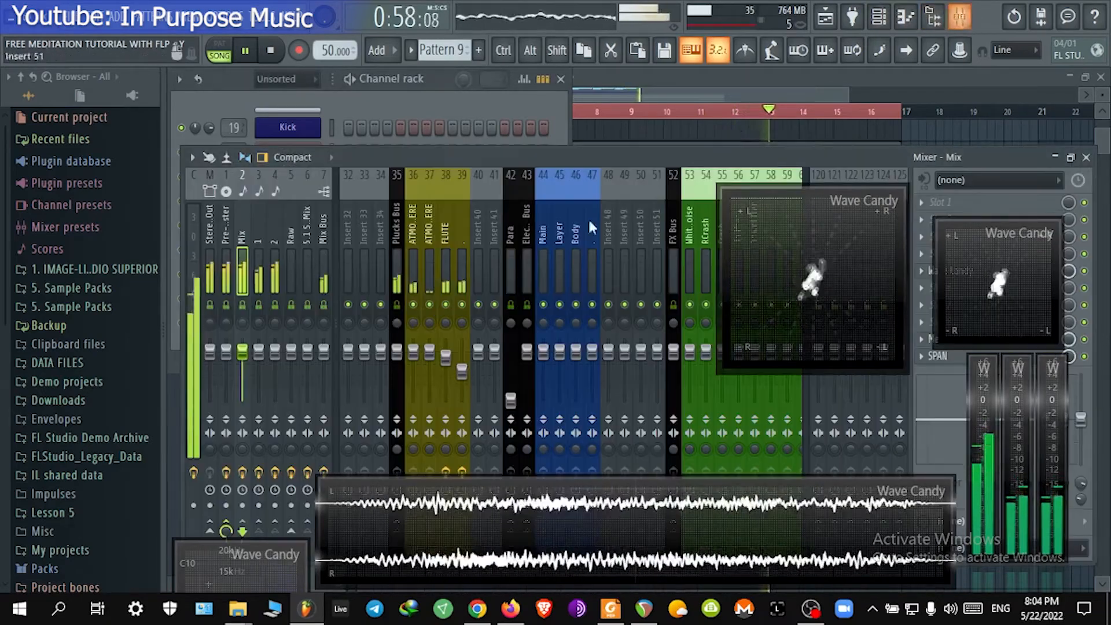
drag(450, 161, 380, 70)
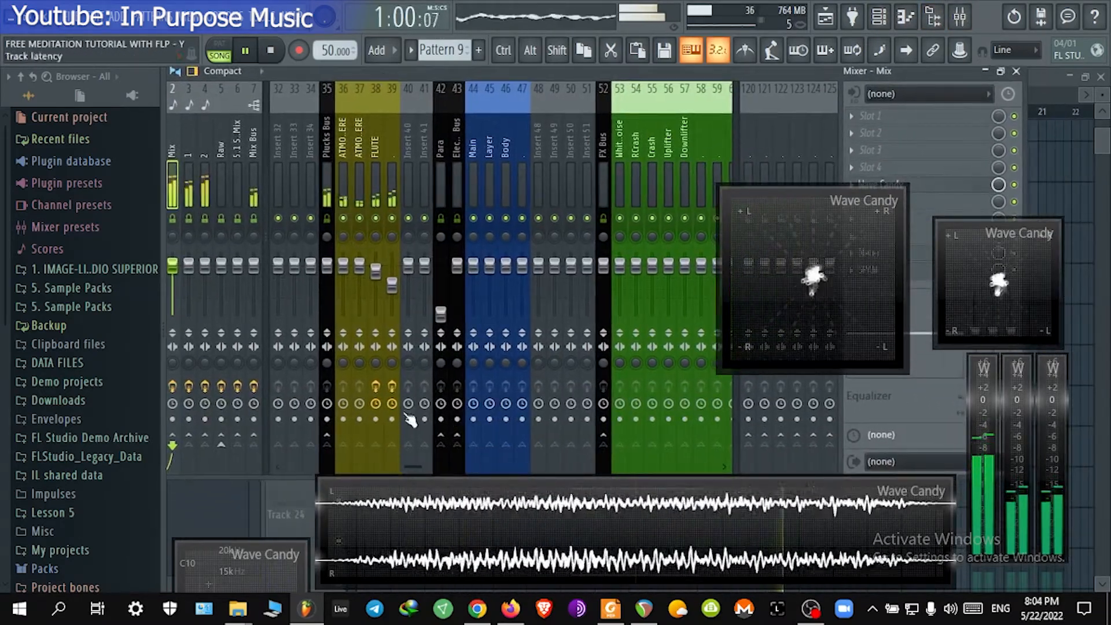
Step: Inspect the effect chains of the FLUTE insert and insert 1 while rearranging the mixer and vectorscope windows
drag(392, 363, 392, 348)
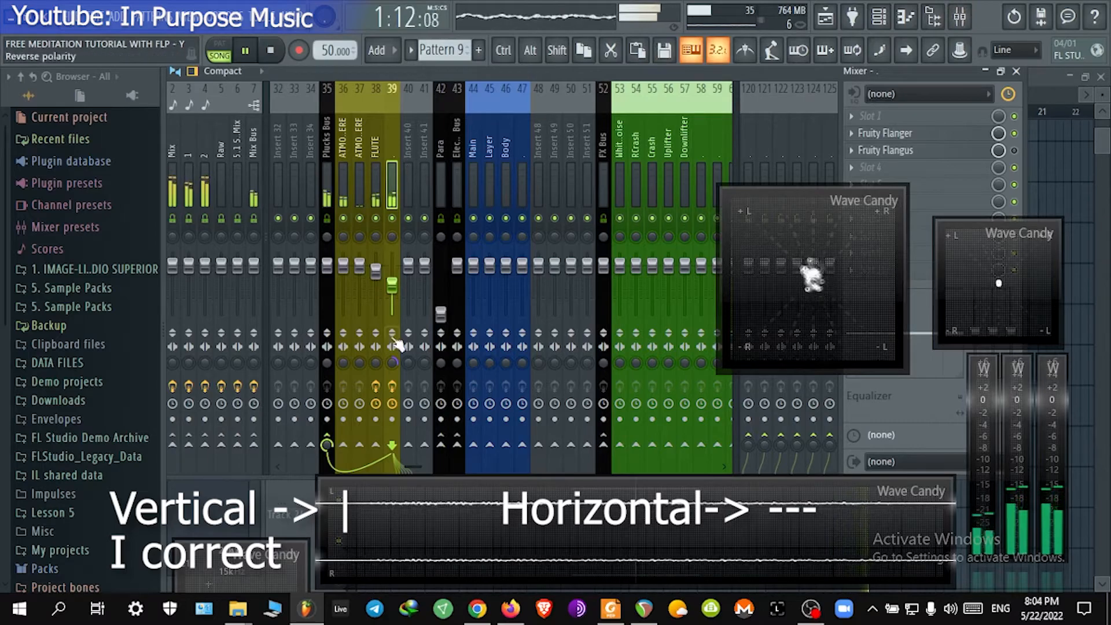
click(204, 167)
click(189, 156)
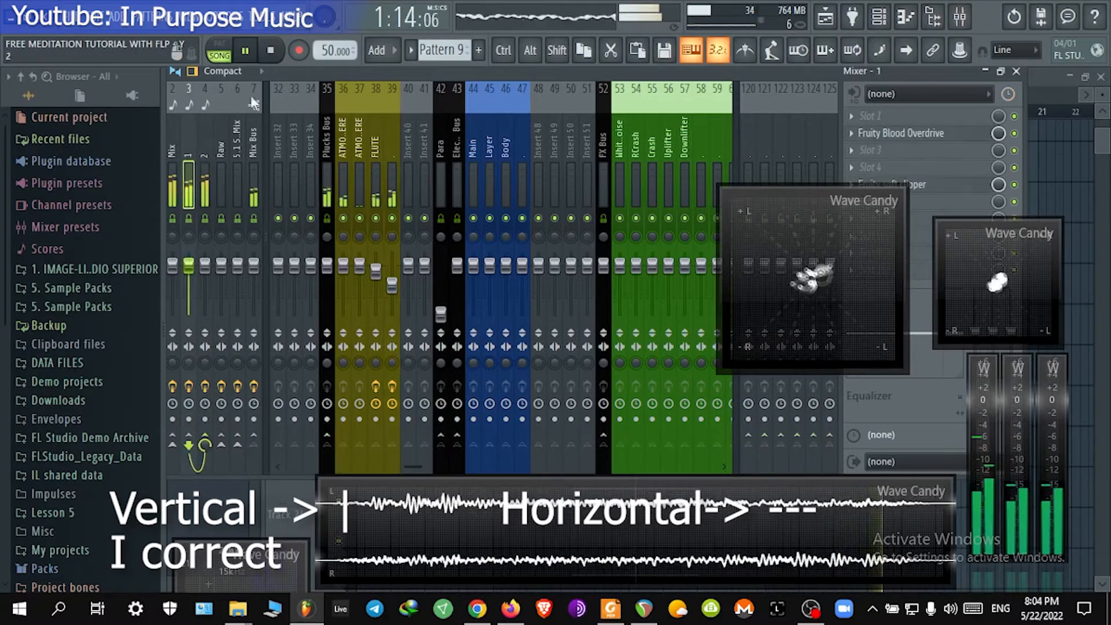
drag(326, 78, 530, 126)
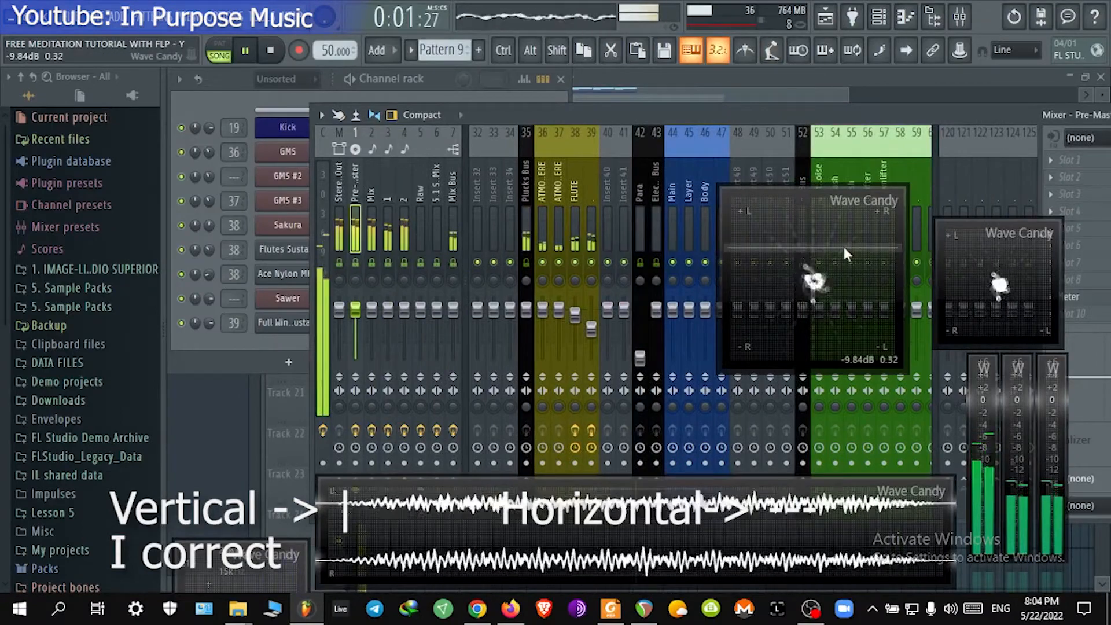
drag(846, 255, 561, 377)
drag(526, 118, 393, 86)
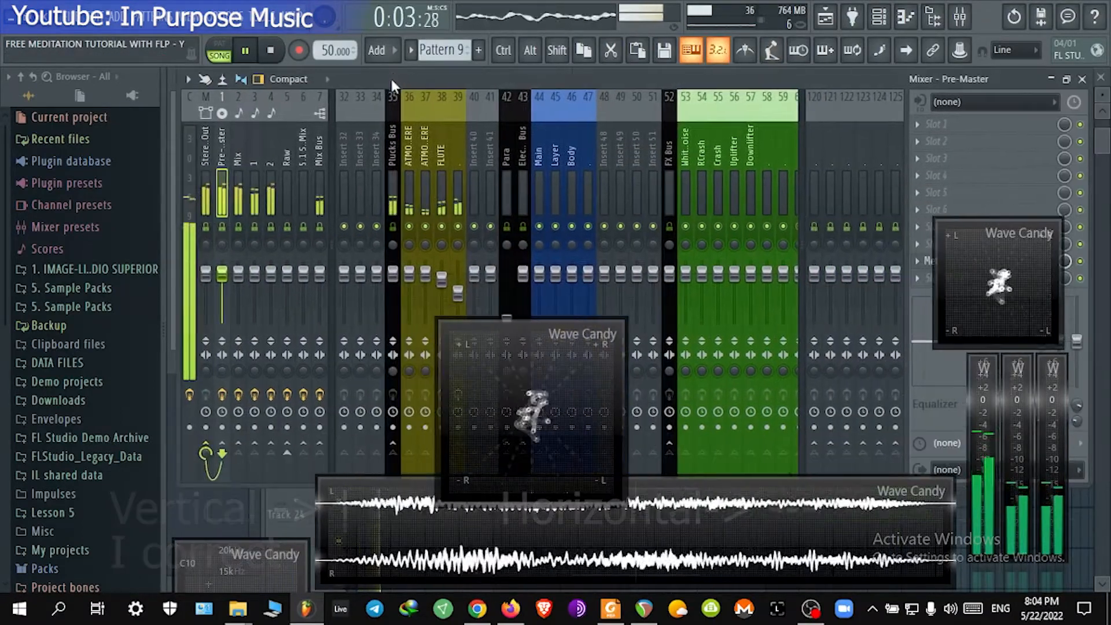
Step: Select the Mix insert and delete Wave Candy from its effect slot
click(242, 204)
drag(656, 76, 408, 76)
click(669, 191)
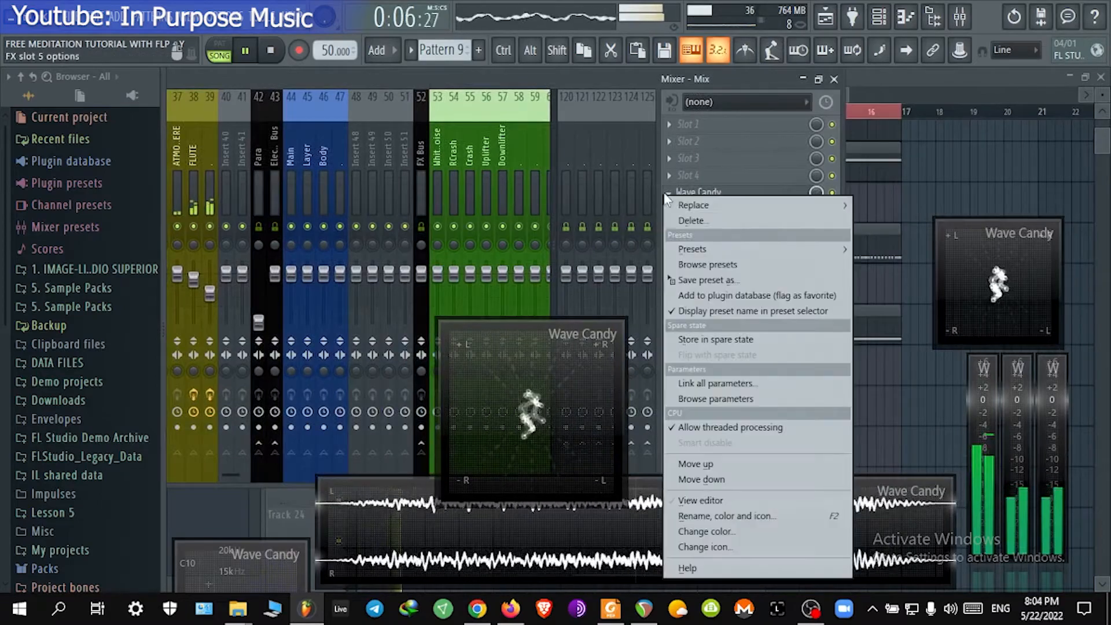
click(737, 221)
Step: Open the Mix insert's SPAN analyzer and move its window aside
drag(976, 263, 1013, 502)
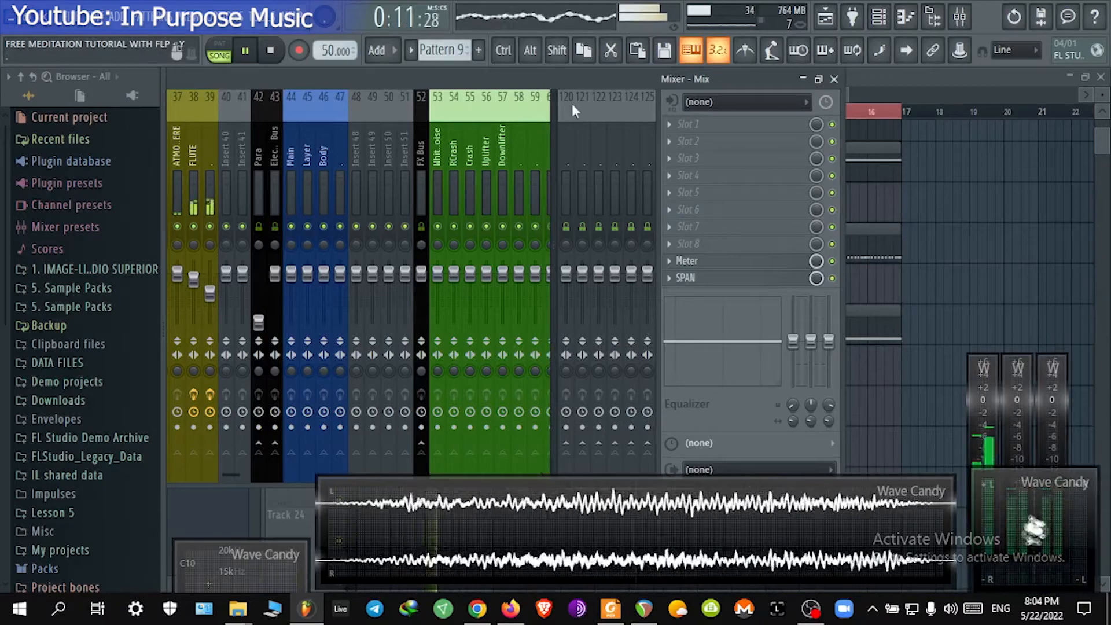
drag(613, 79, 740, 79)
click(871, 279)
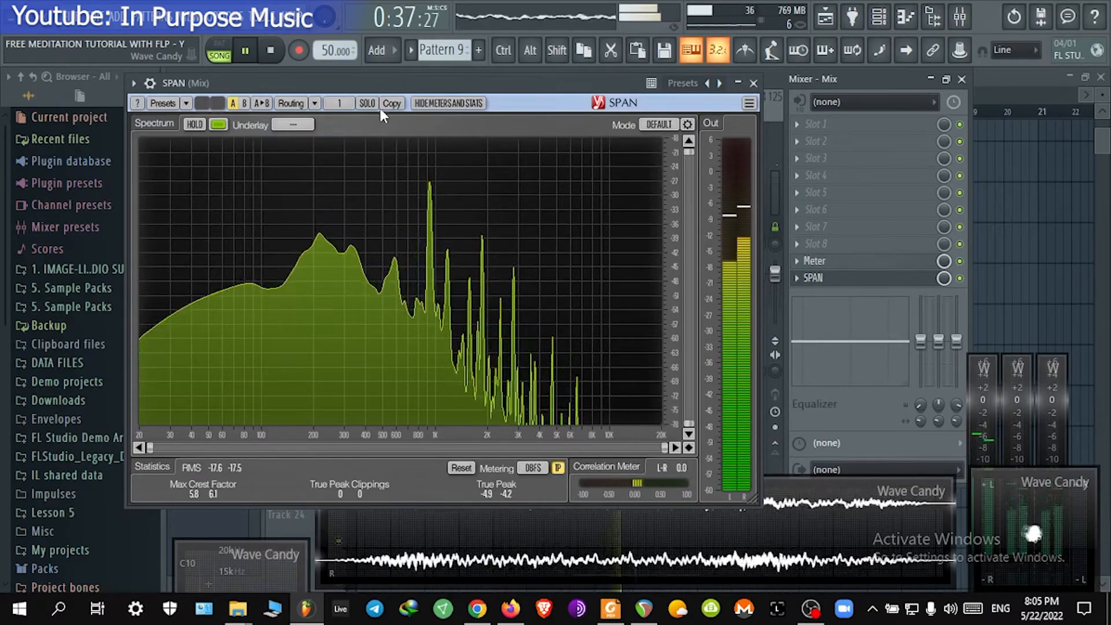
drag(418, 80, 798, 274)
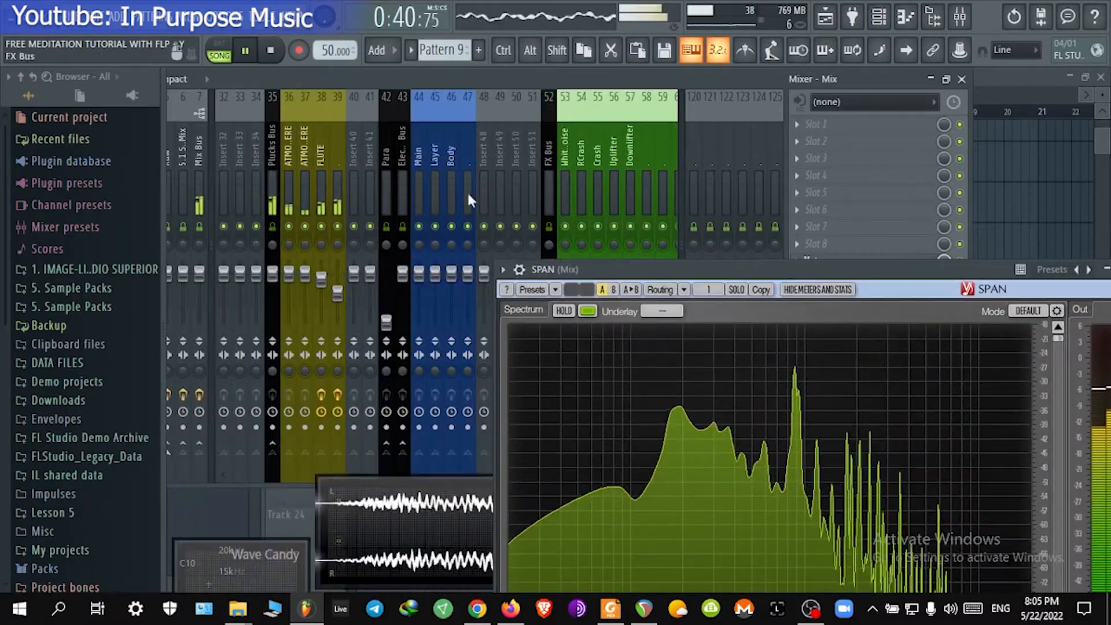
Step: Select the FLUTE insert to compare its spectrum in SPAN, then close the analyzer and the mixer
click(337, 161)
drag(345, 76, 349, 64)
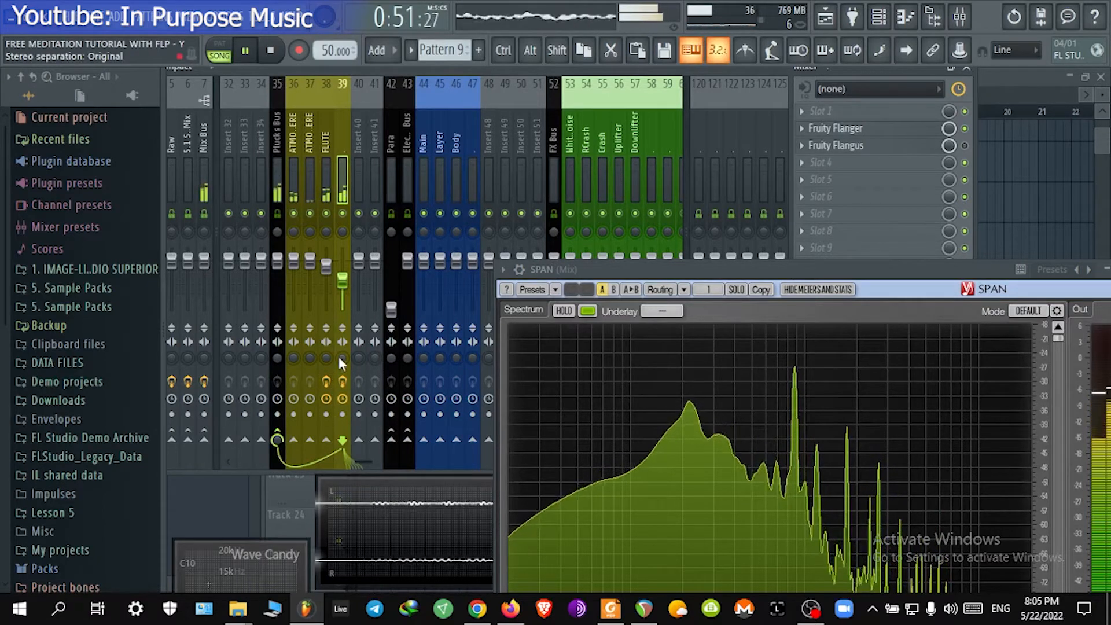
drag(340, 354, 339, 350)
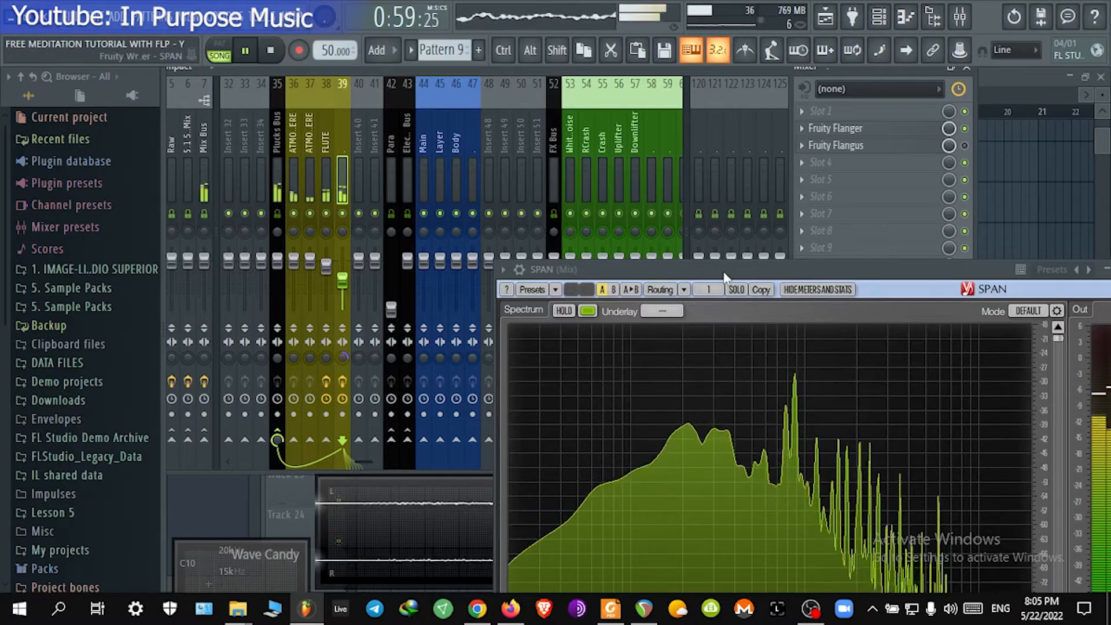
drag(724, 273, 436, 122)
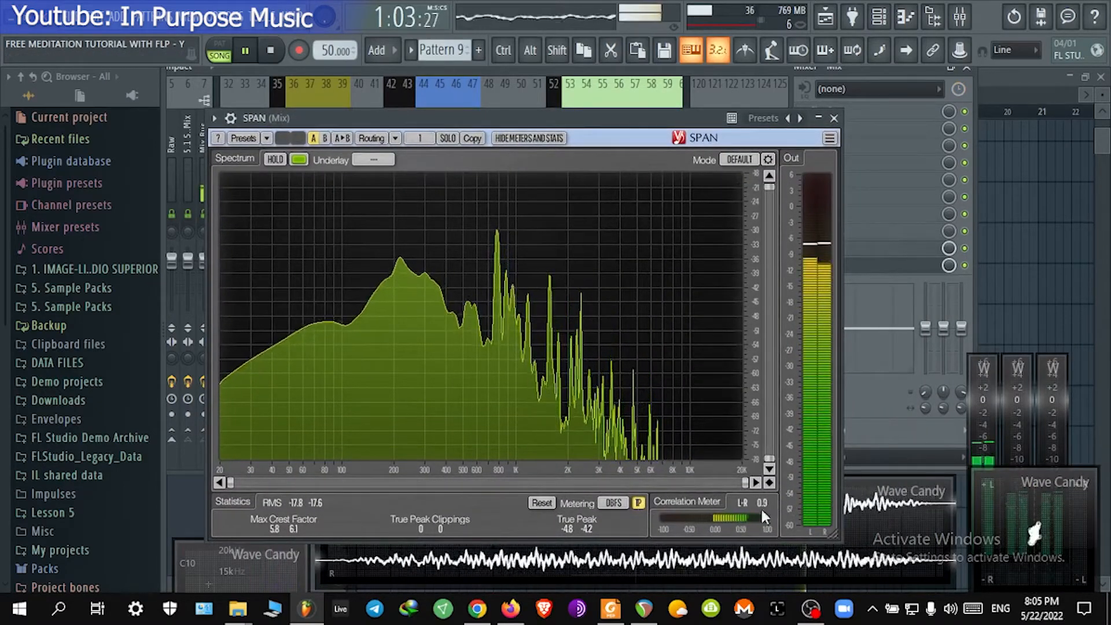
click(834, 118)
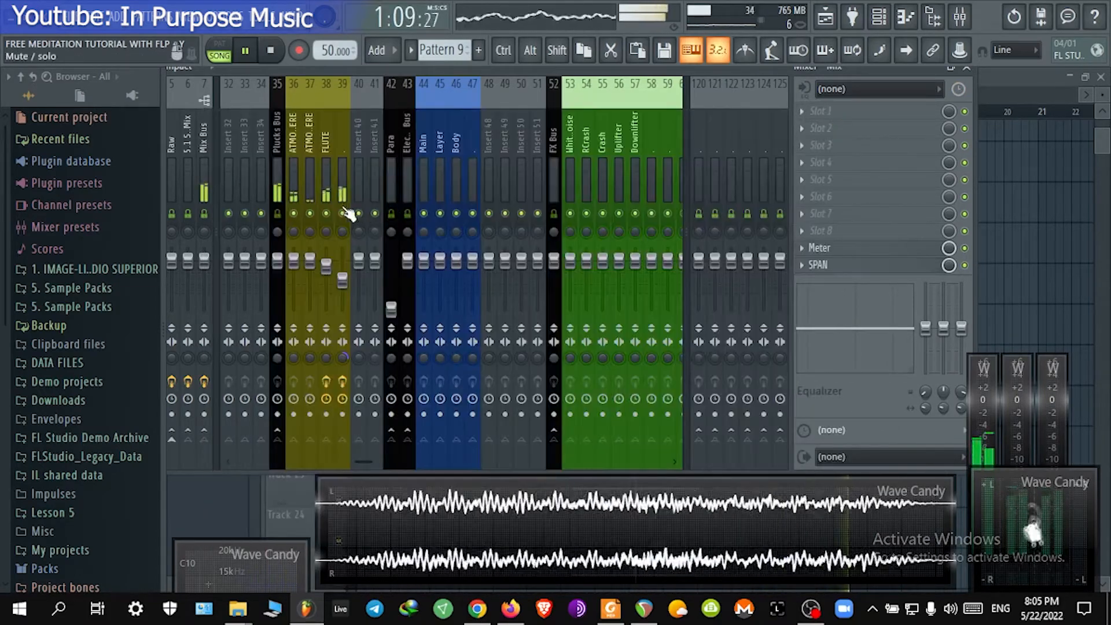
click(971, 74)
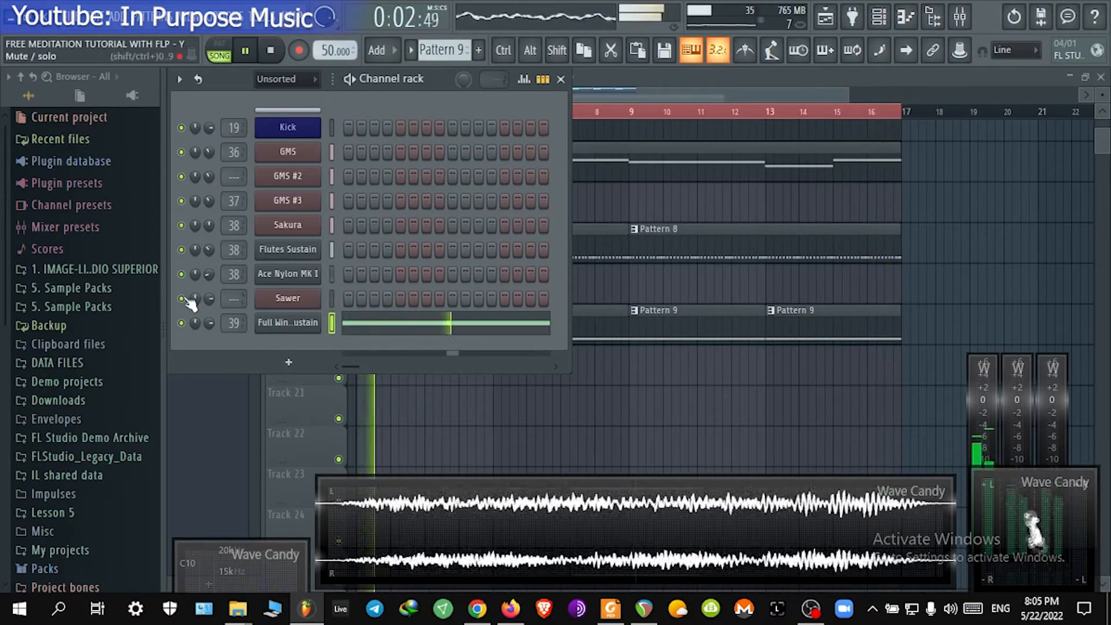
Step: Delete the Kick track from the playlist arrangement
click(631, 303)
scroll(628, 304, up, 5)
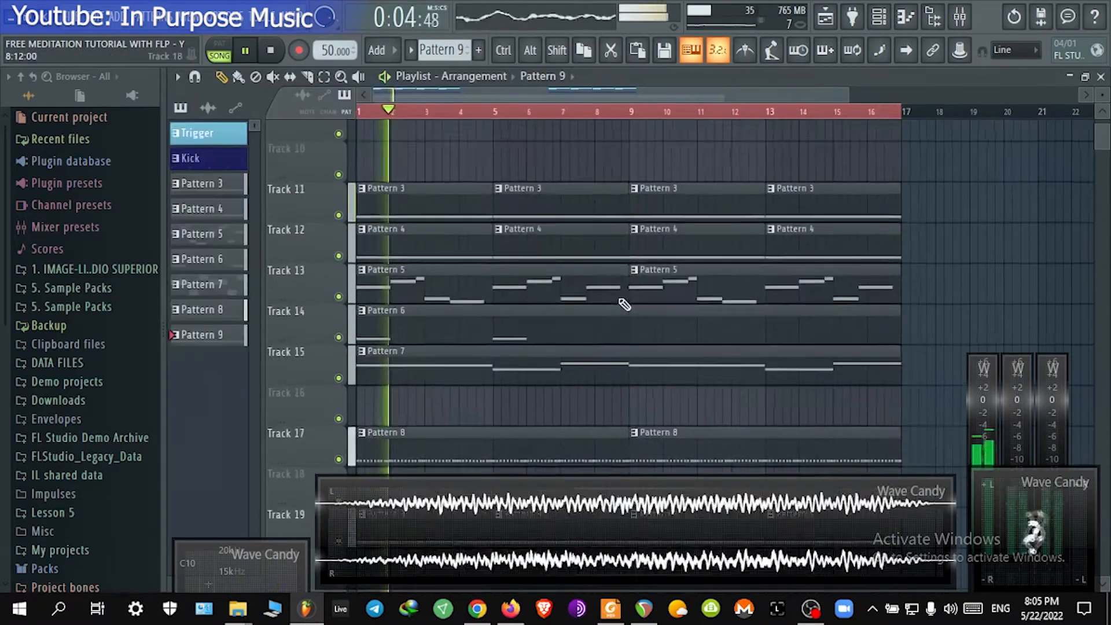
scroll(625, 304, up, 3)
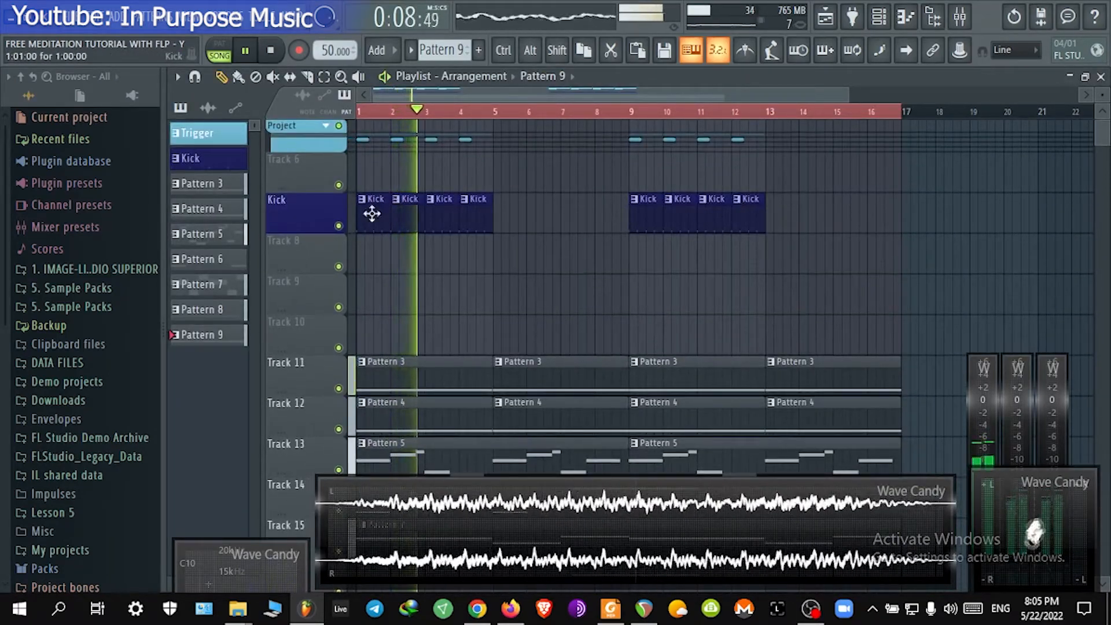
right_click(349, 159)
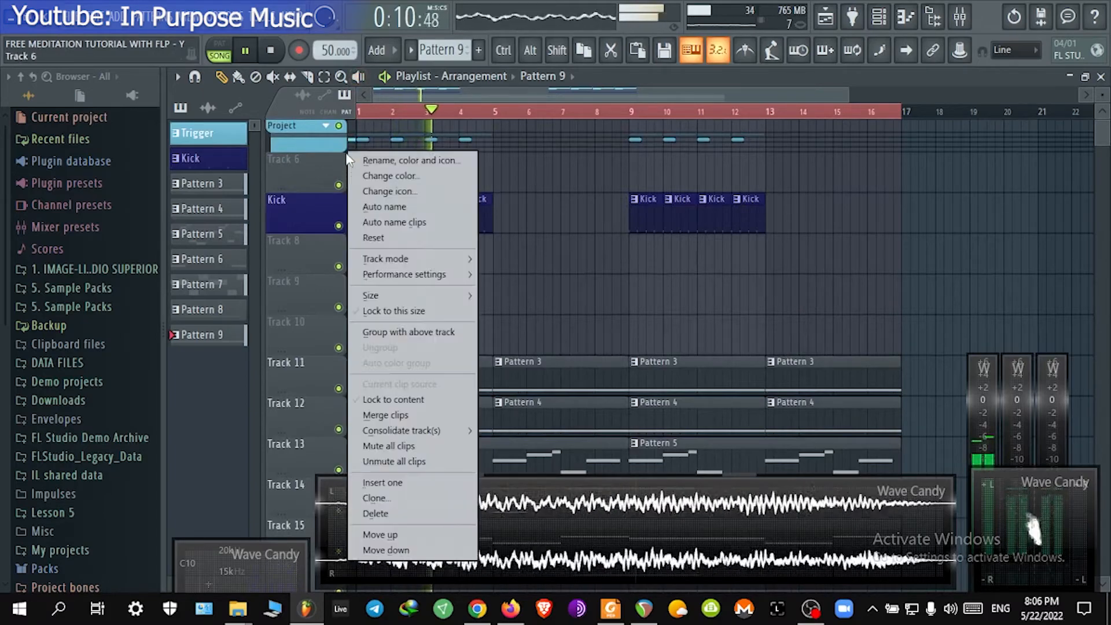
click(328, 180)
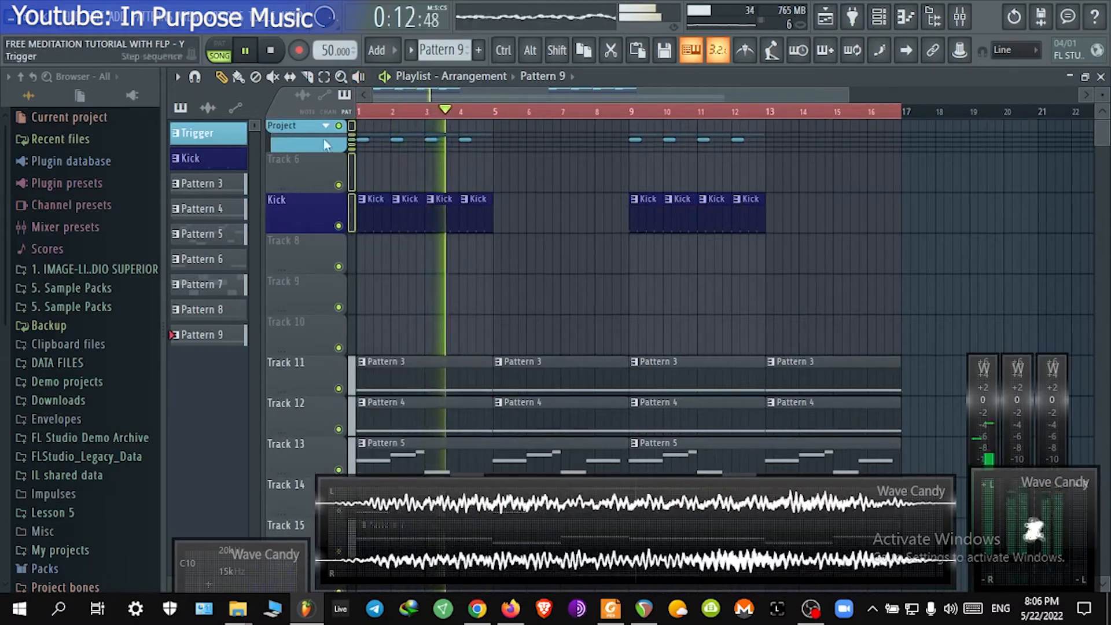
right_click(300, 204)
mouse_move(378, 304)
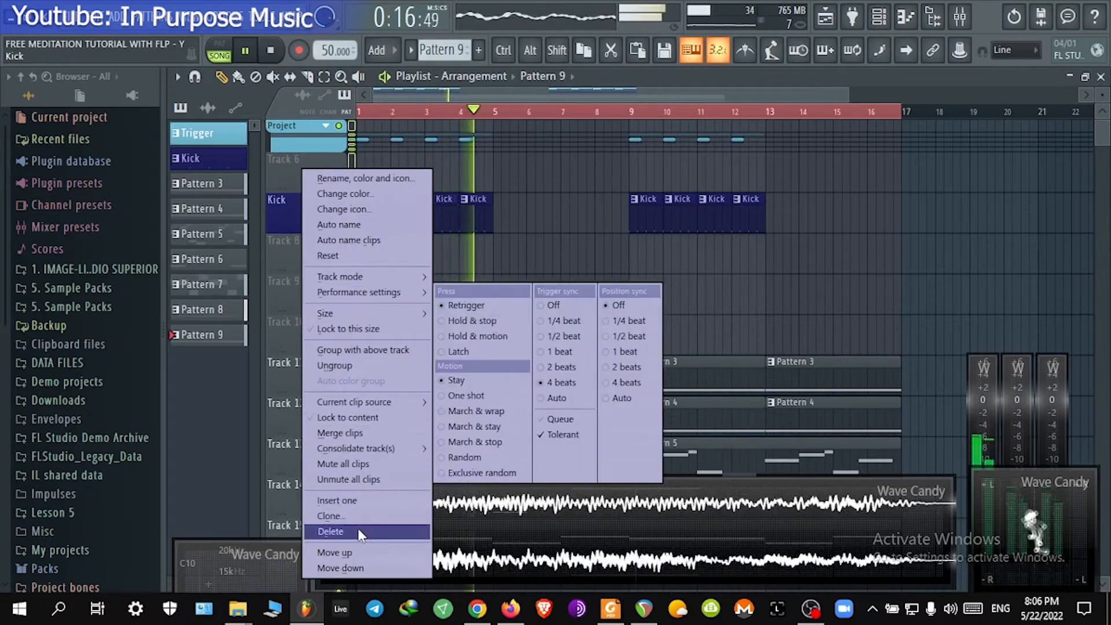
click(341, 531)
click(613, 356)
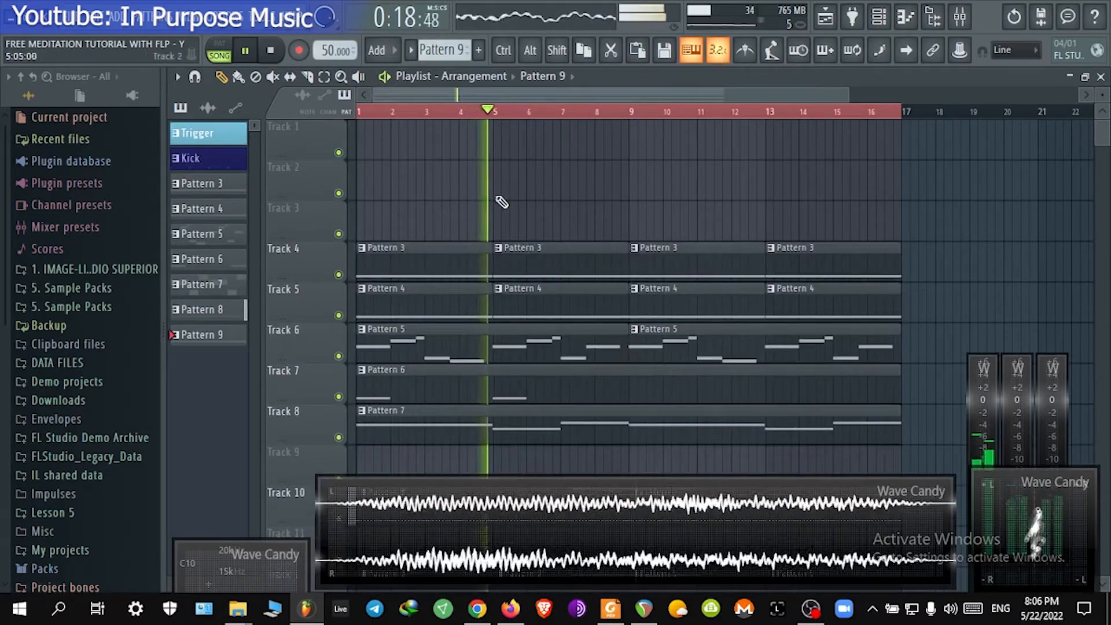
key(F9)
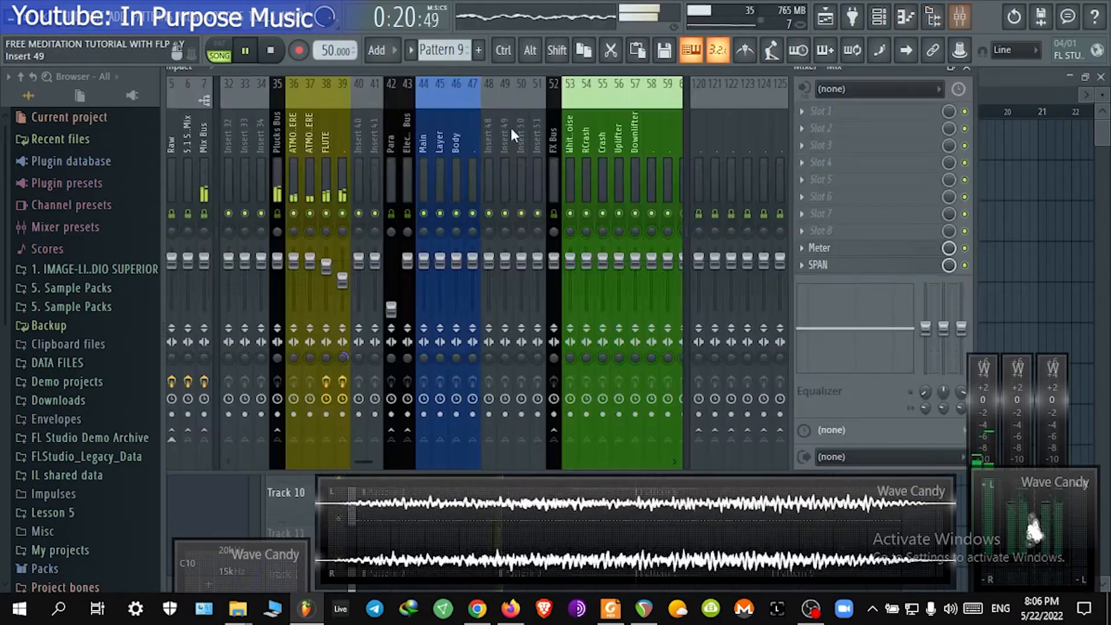
drag(875, 70, 983, 83)
click(1073, 80)
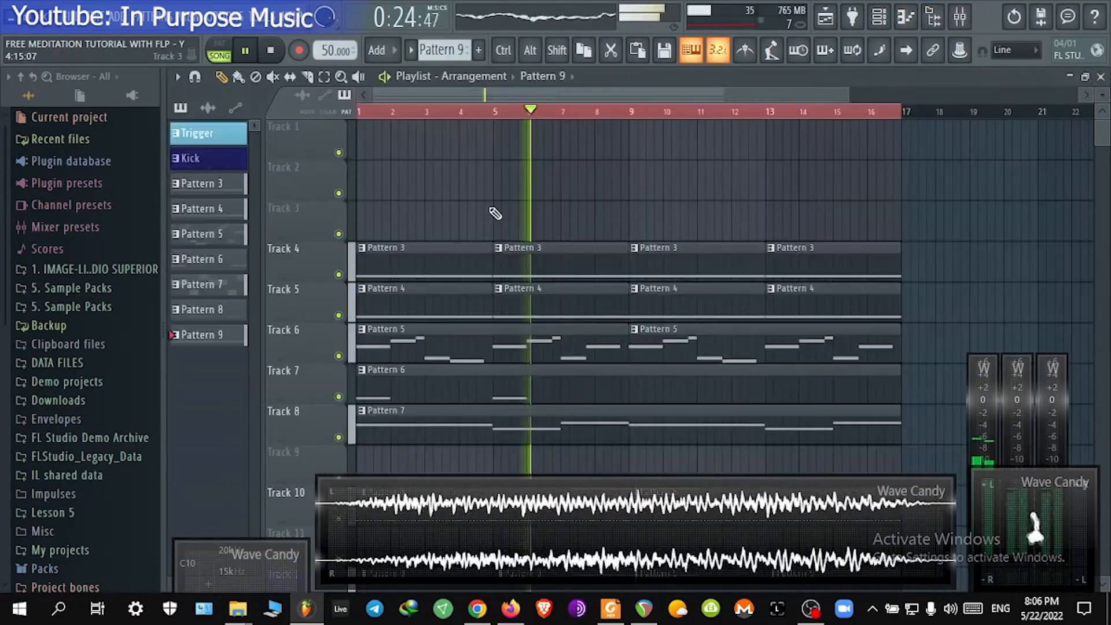
Step: Hide the browser panel to widen the playlist arrangement view
scroll(500, 208, down, 4)
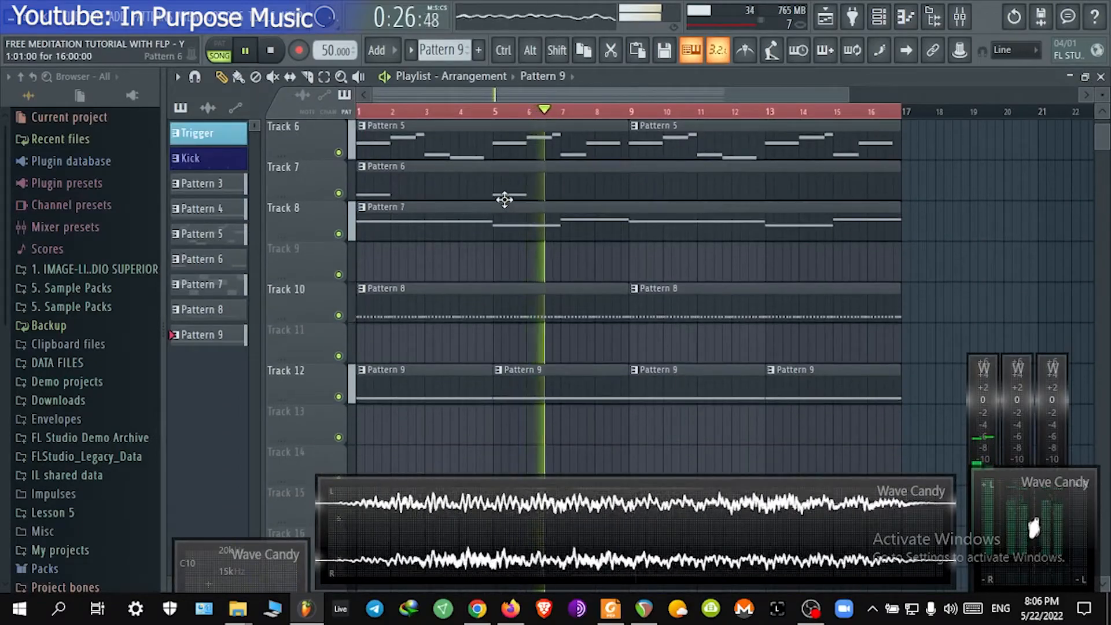
scroll(481, 204, down, 1)
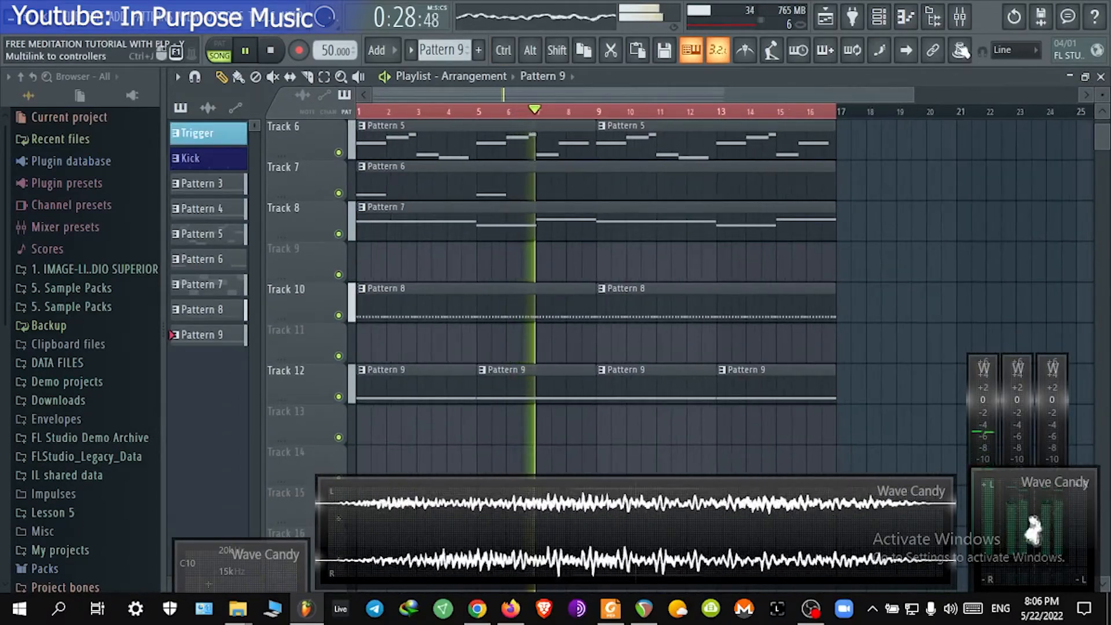
click(936, 17)
scroll(307, 264, up, 3)
drag(382, 277, 739, 314)
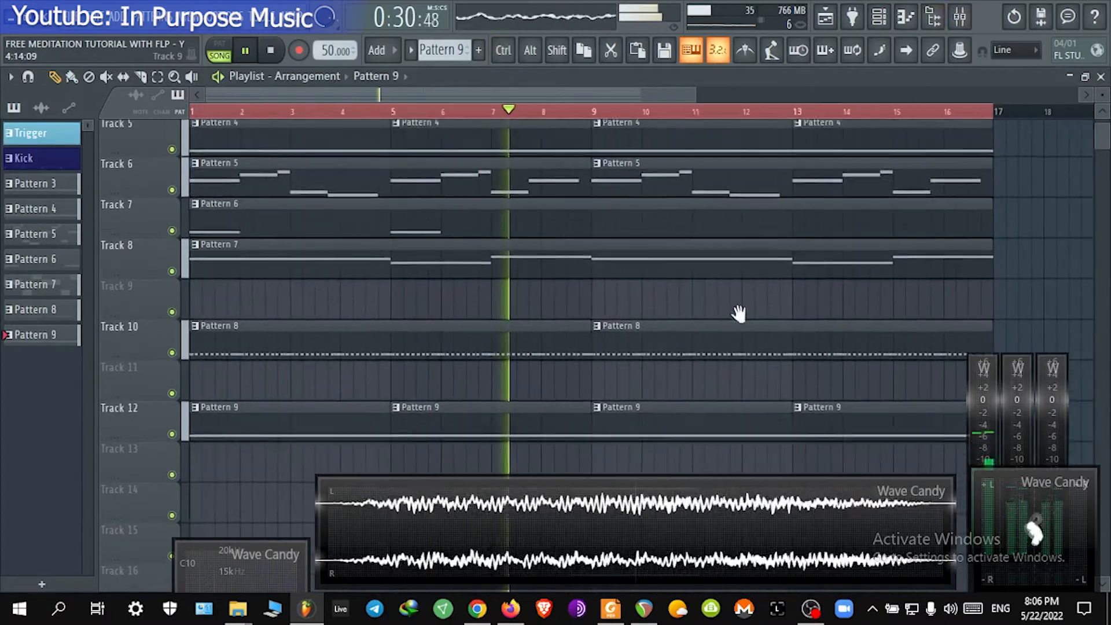
scroll(727, 315, down, 1)
Step: Insert the EQUO plugin into the ATMOSPHERE insert's second effect slot and start song playback
click(879, 18)
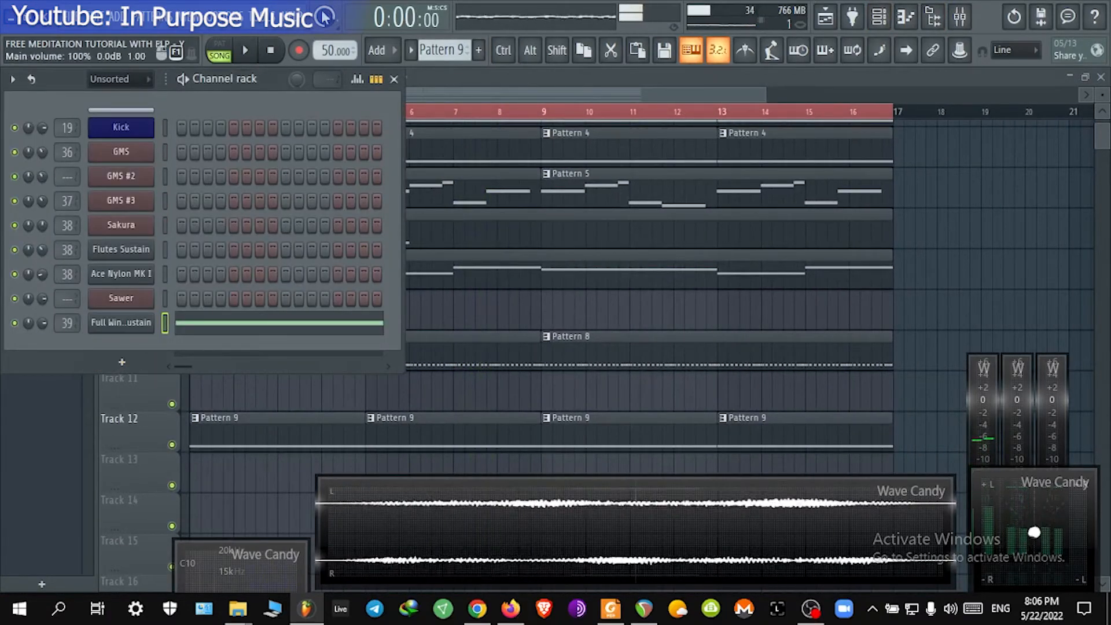
click(958, 17)
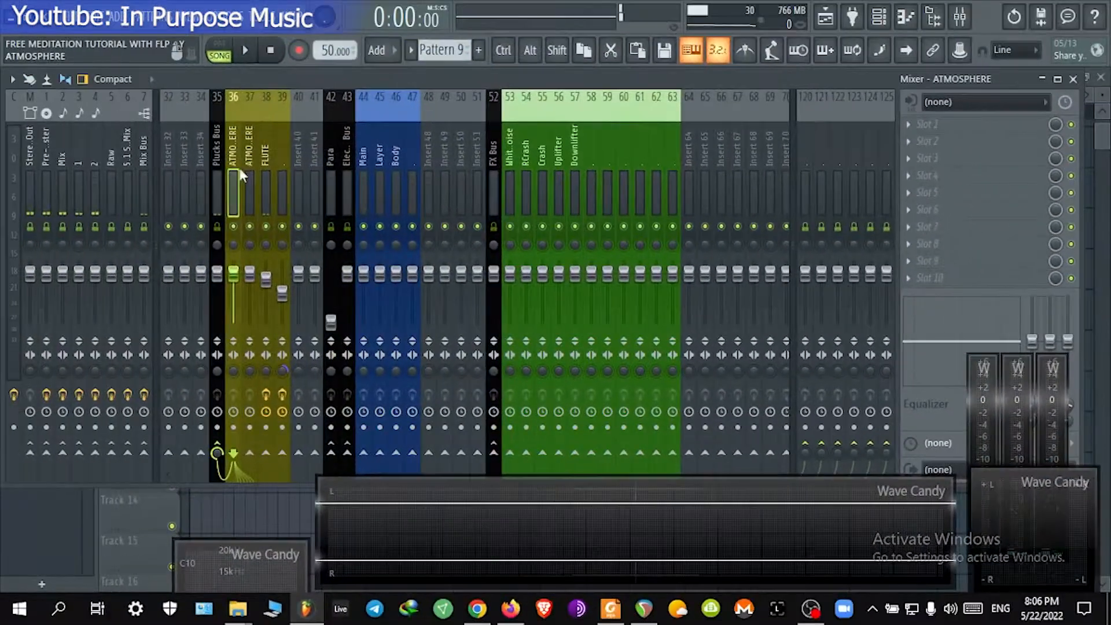
click(960, 146)
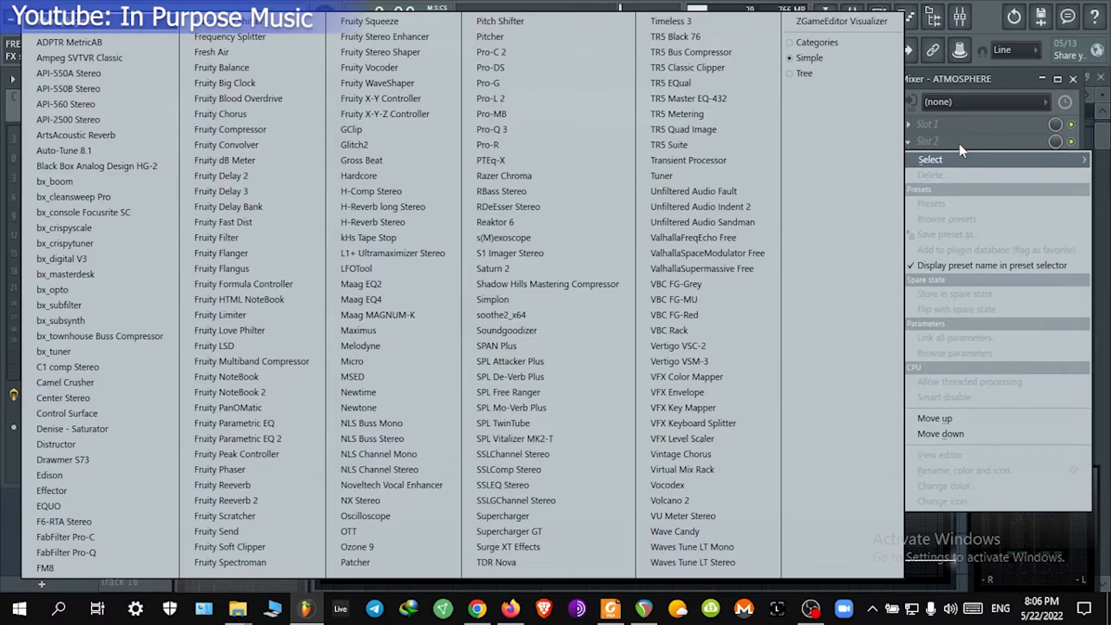
click(78, 506)
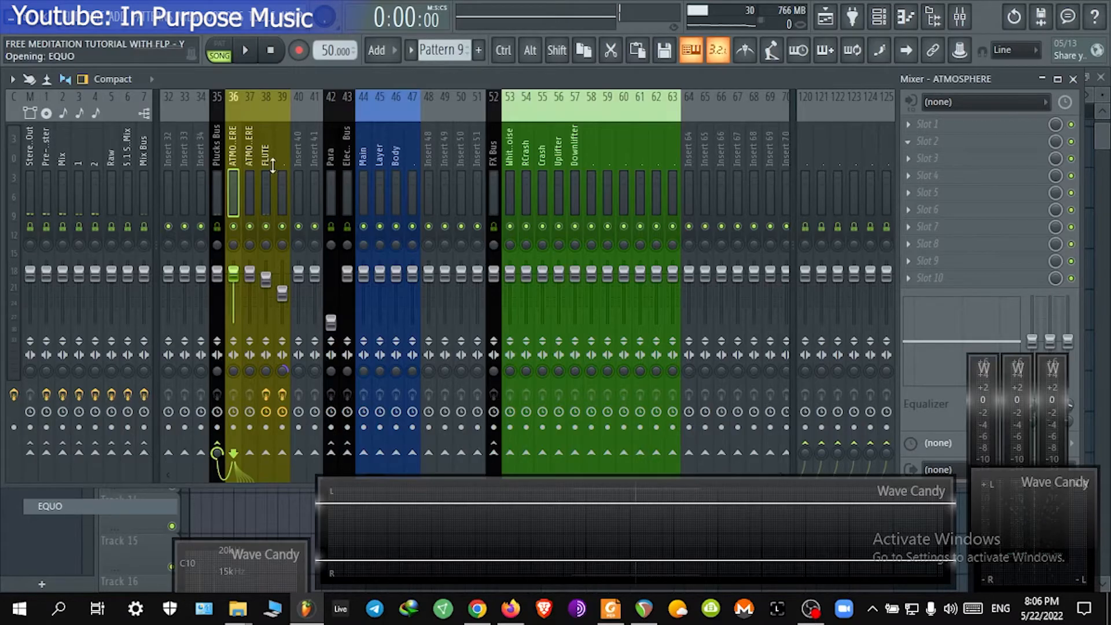
drag(269, 145, 553, 104)
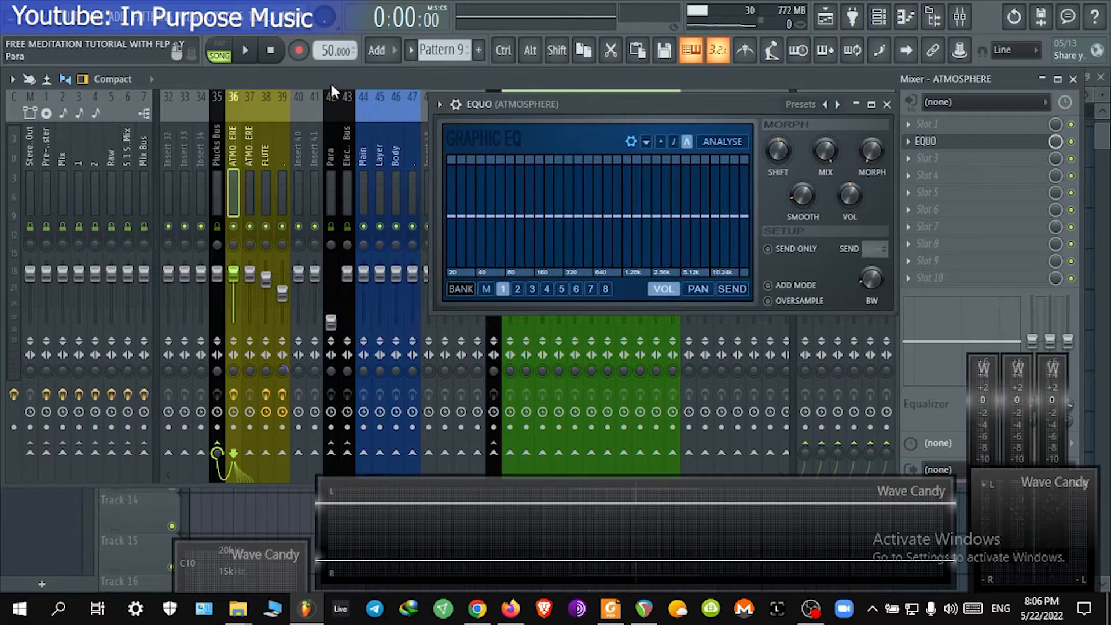
click(245, 50)
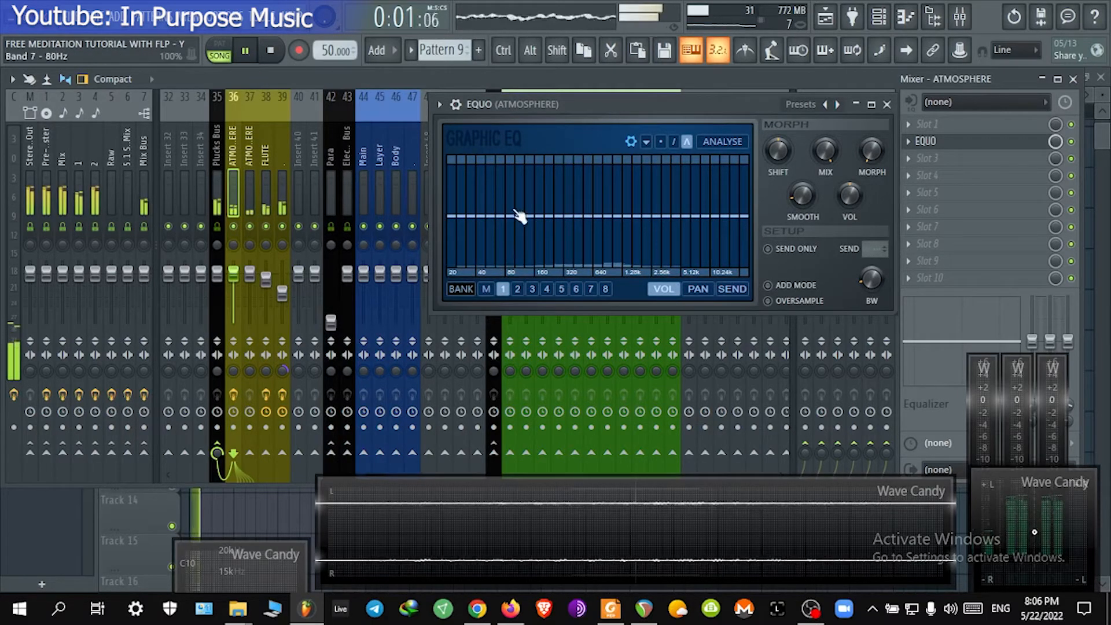
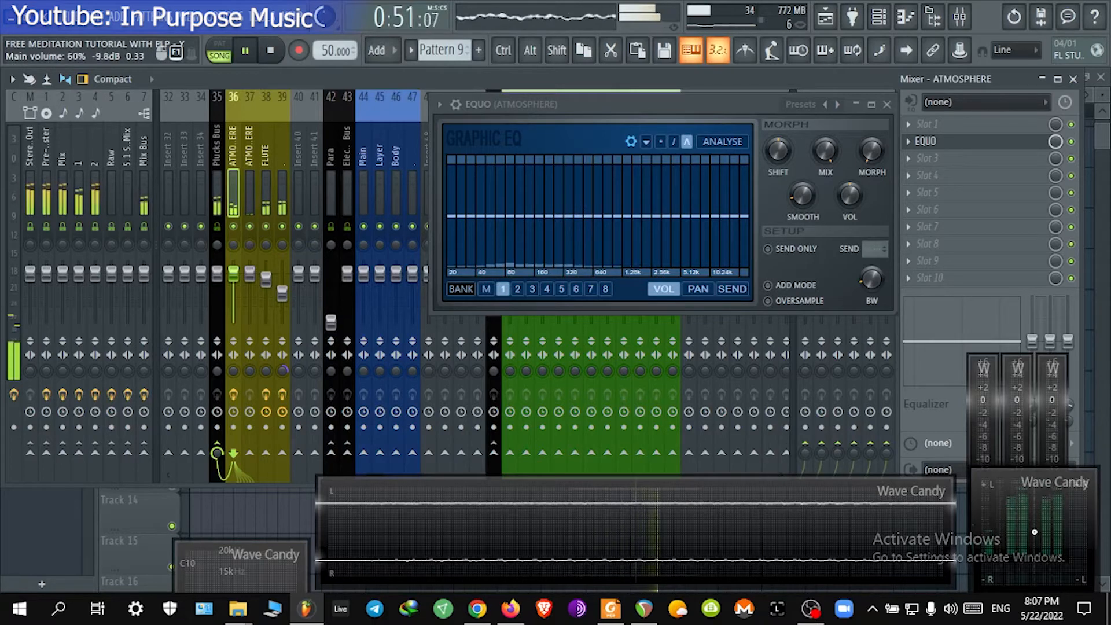
Step: Solo the ATMOSPHERE inserts and draw a low-cut curve in the ATMOSPHERE insert's EQUO graphic EQ
right_click(234, 226)
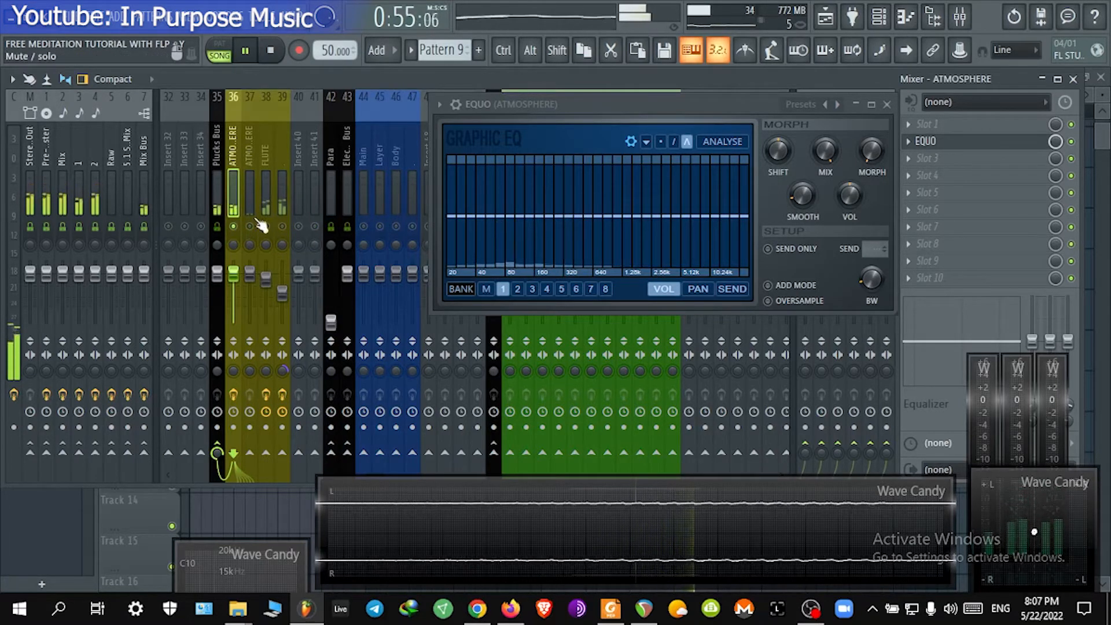
right_click(255, 226)
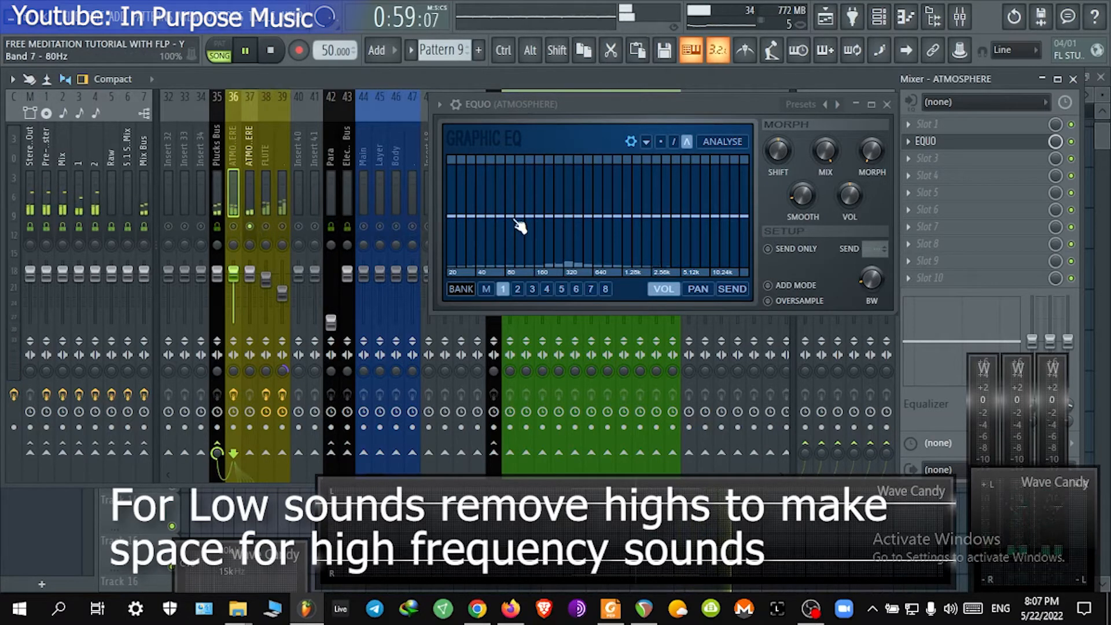
mouse_move(519, 226)
mouse_down()
mouse_move(529, 255)
mouse_move(479, 308)
mouse_up()
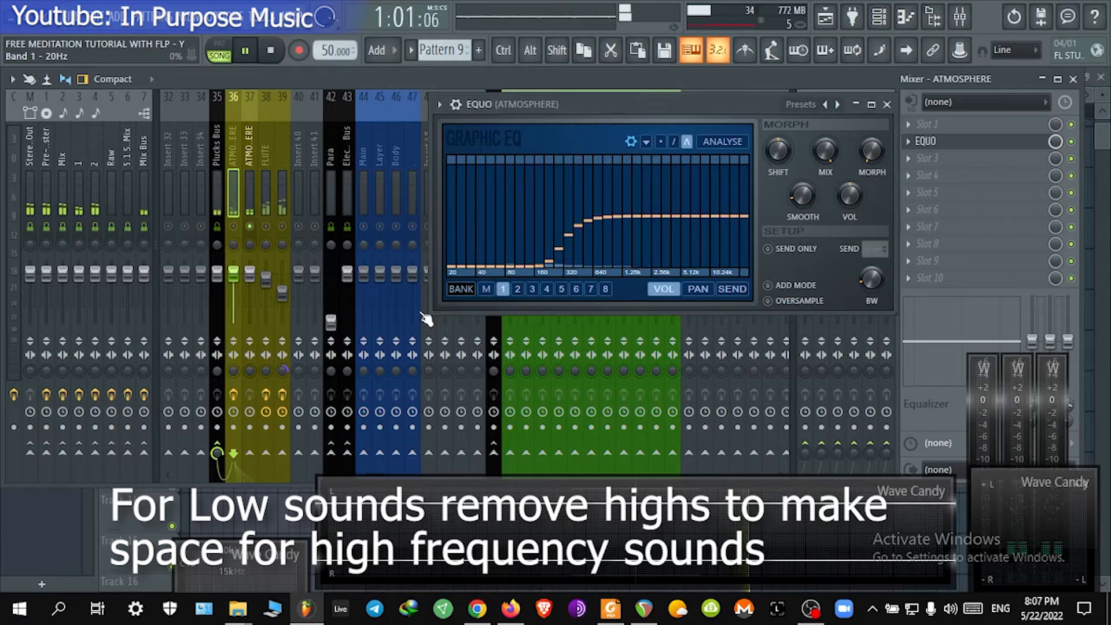
drag(536, 363, 653, 396)
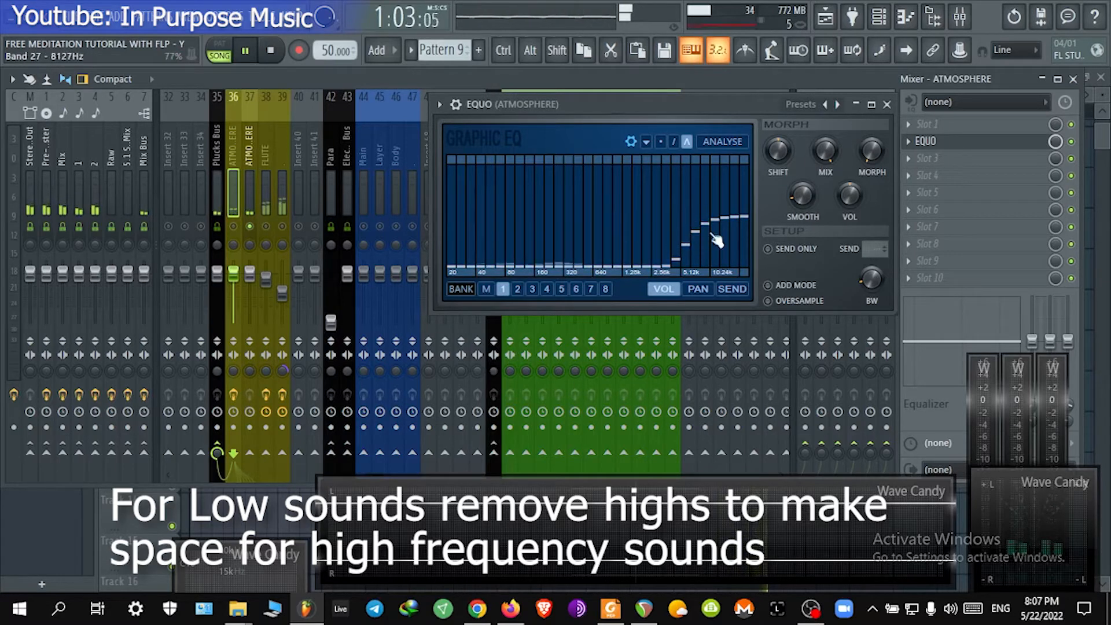
drag(747, 218, 605, 230)
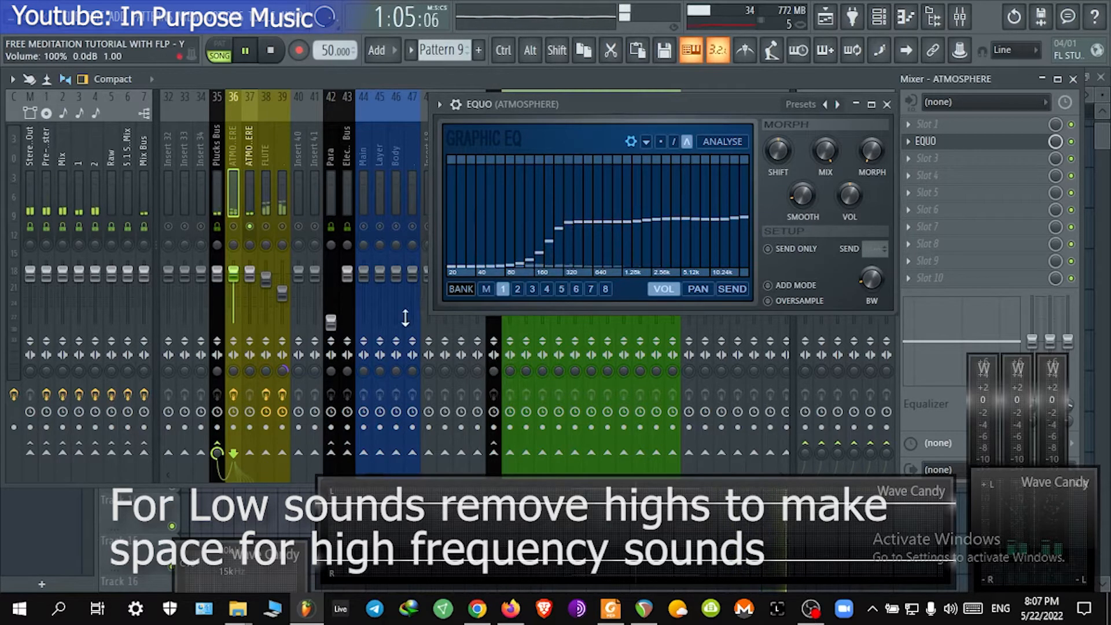
Step: Add EQUO to the second ATMOSPHERE insert's second effect slot and draw its graphic EQ curve
click(266, 183)
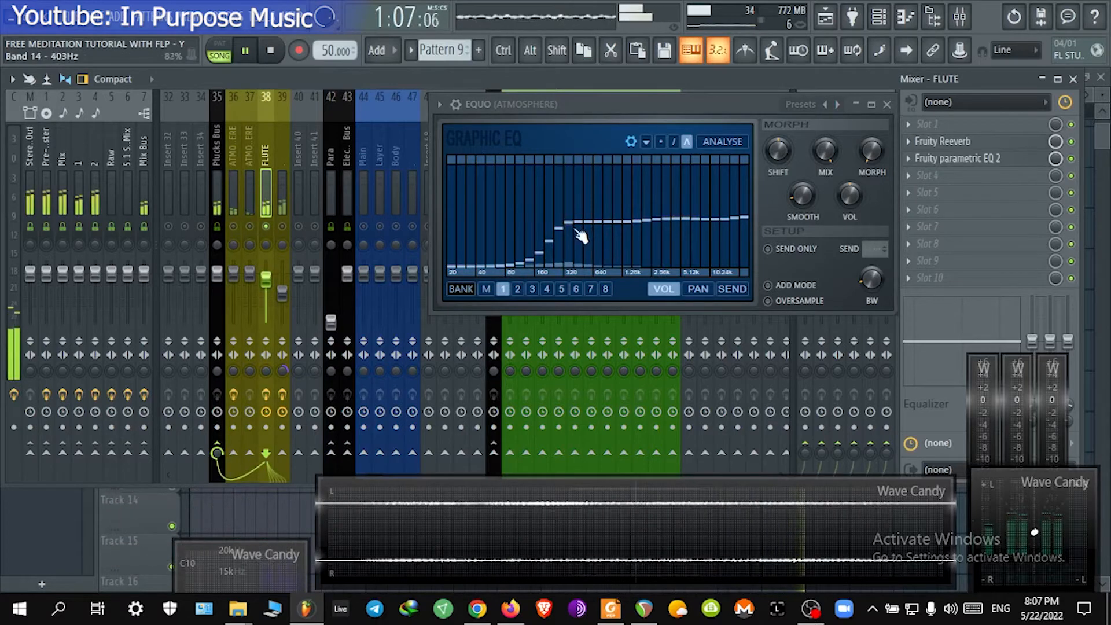
click(248, 181)
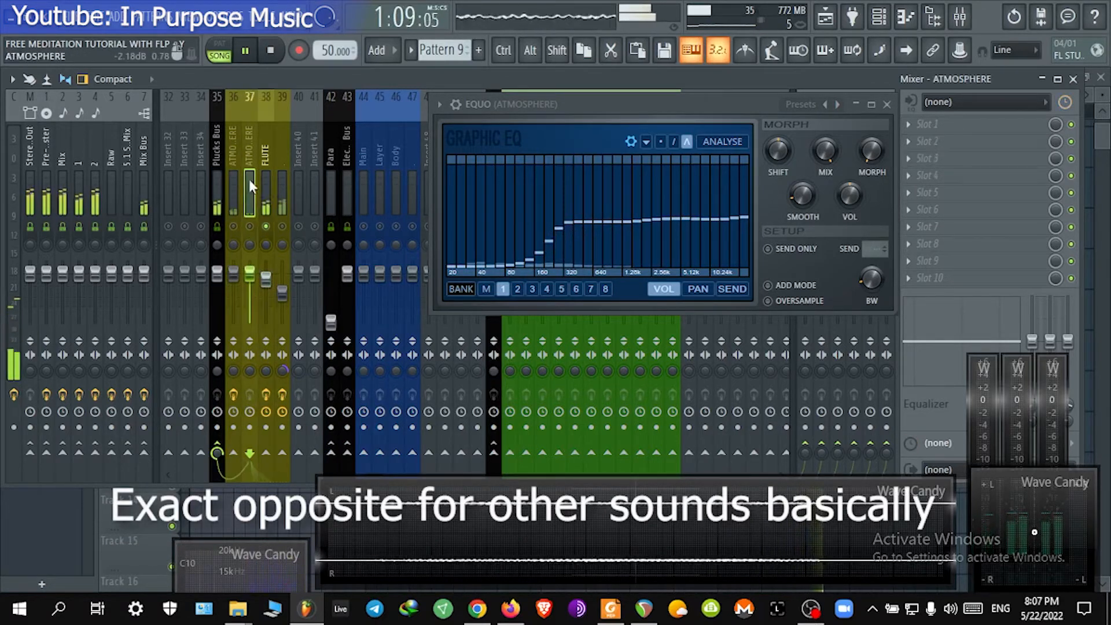
click(887, 104)
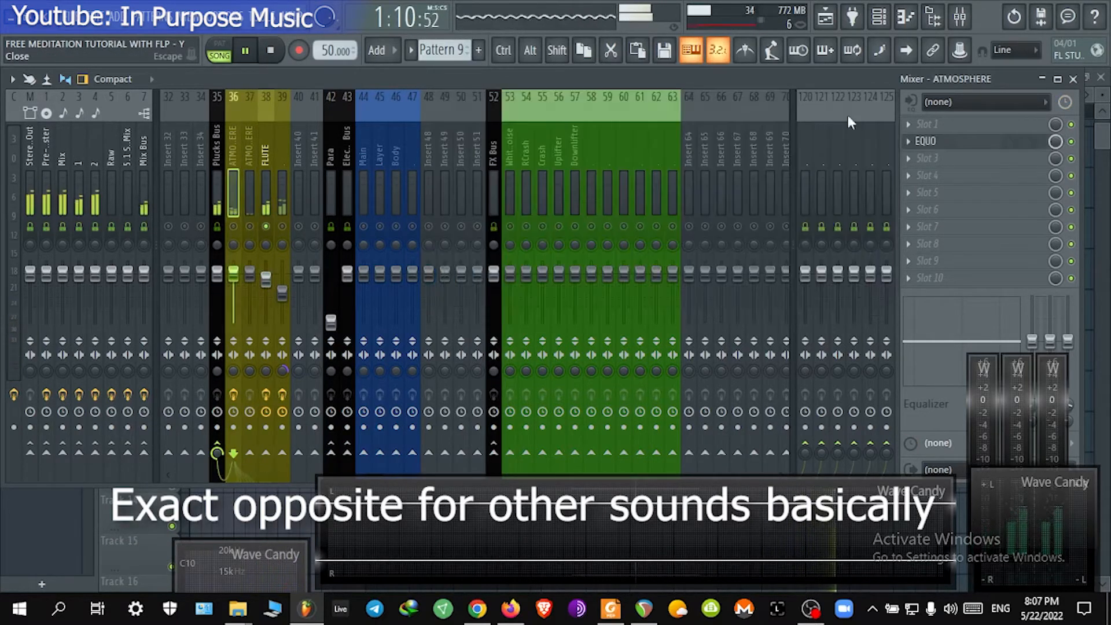
click(248, 173)
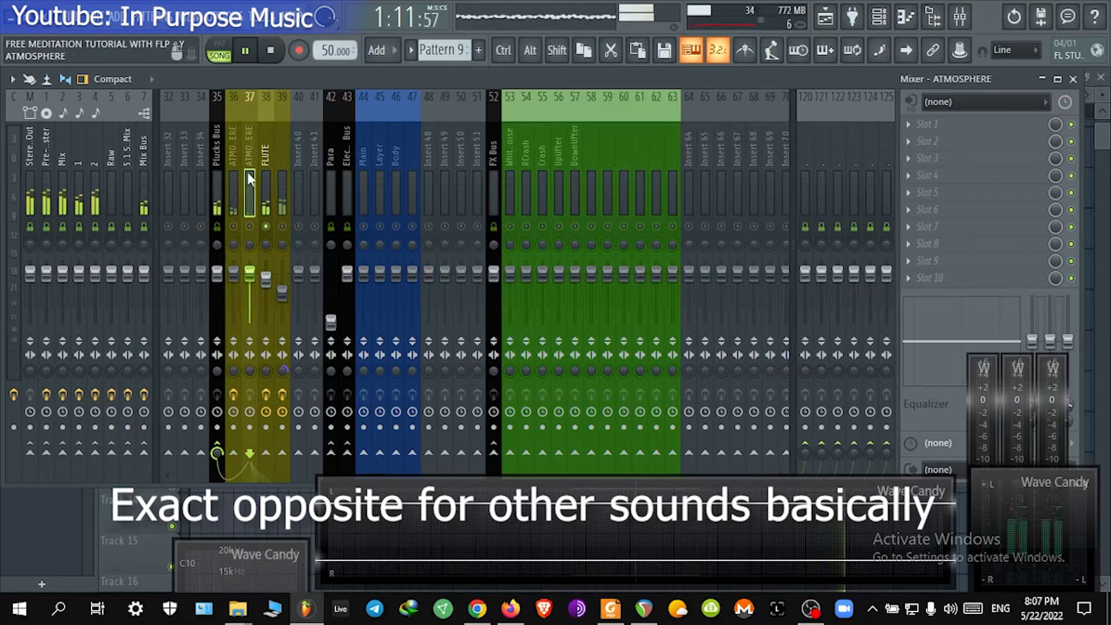
click(991, 152)
click(50, 506)
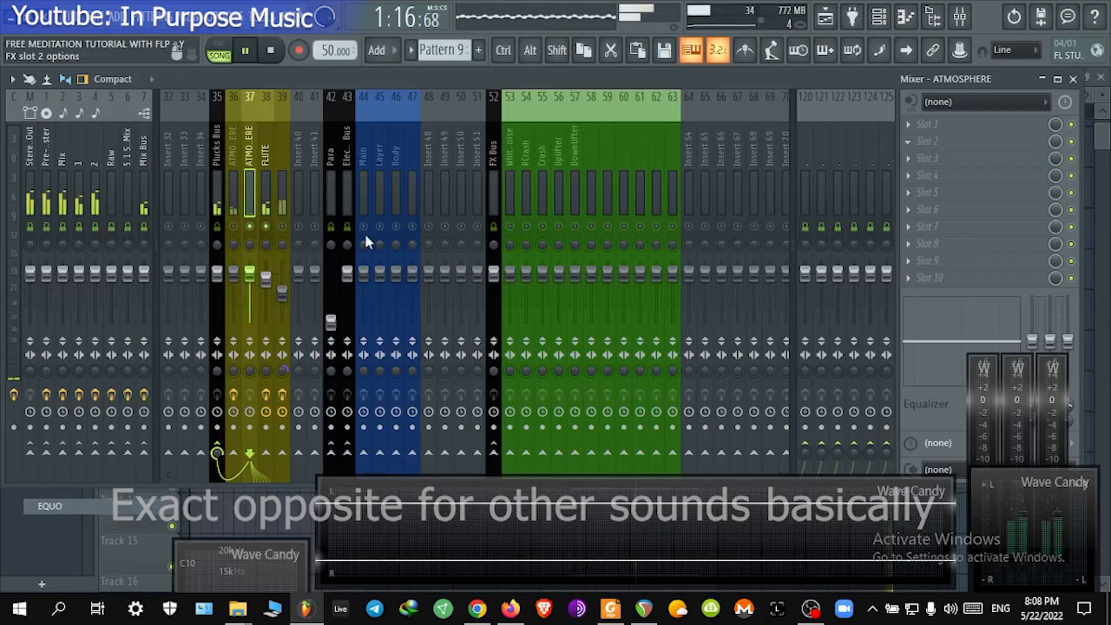
mouse_move(244, 305)
mouse_down()
mouse_move(199, 376)
mouse_move(123, 415)
mouse_up()
mouse_move(228, 313)
mouse_down()
mouse_move(300, 309)
mouse_move(282, 364)
mouse_move(358, 346)
mouse_move(400, 383)
mouse_move(386, 324)
mouse_move(397, 311)
mouse_move(91, 305)
mouse_up()
mouse_move(203, 315)
mouse_down()
mouse_move(195, 372)
mouse_move(58, 428)
mouse_up()
click(570, 192)
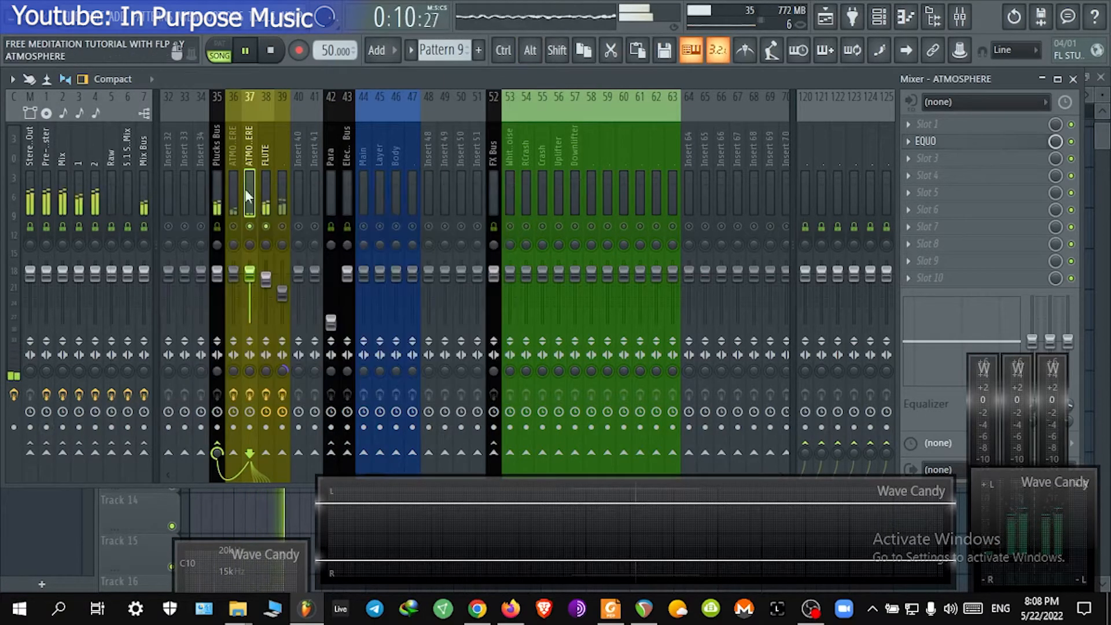
Step: Reopen the first ATMOSPHERE insert's EQUO and redraw it as a high-cut curve that lowers the upper bands
click(237, 229)
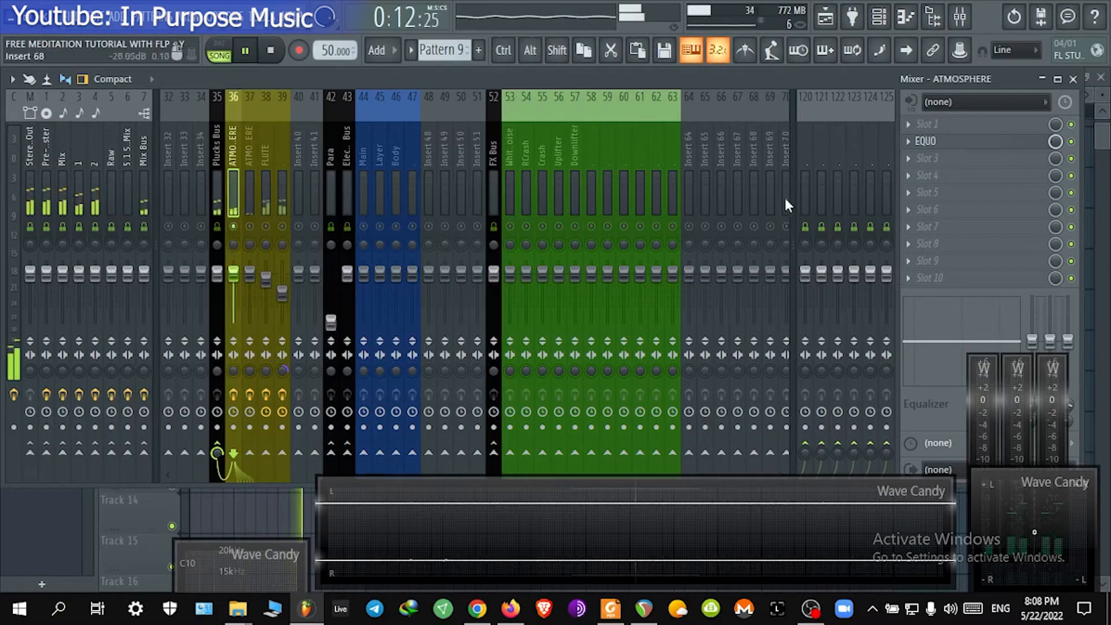
click(926, 141)
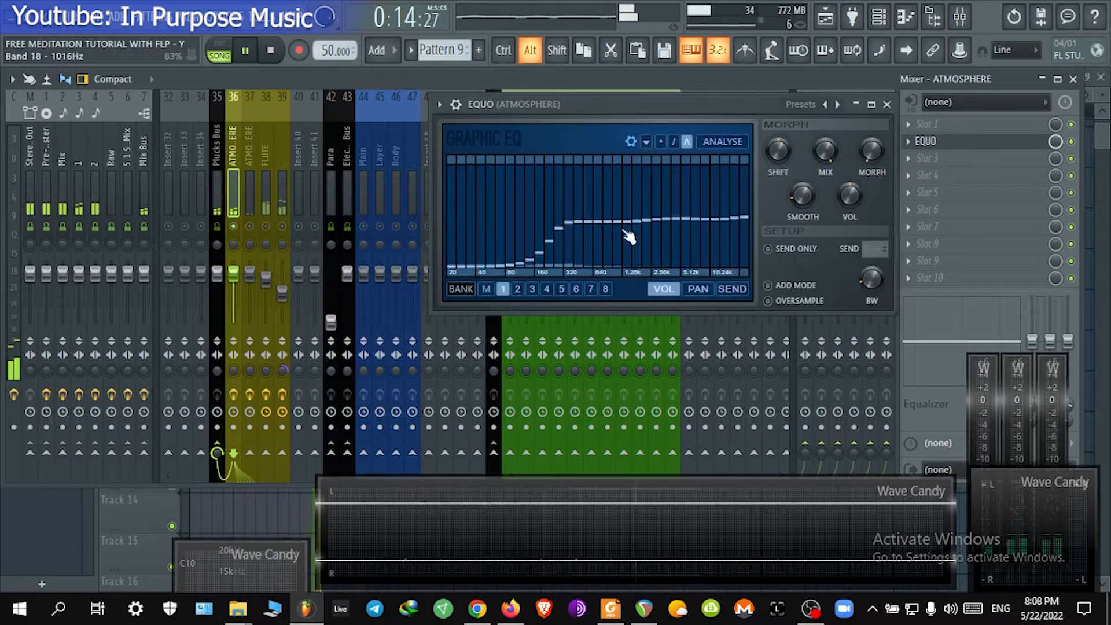
mouse_move(628, 236)
mouse_down()
mouse_move(425, 219)
mouse_move(839, 216)
mouse_up()
drag(623, 235, 817, 314)
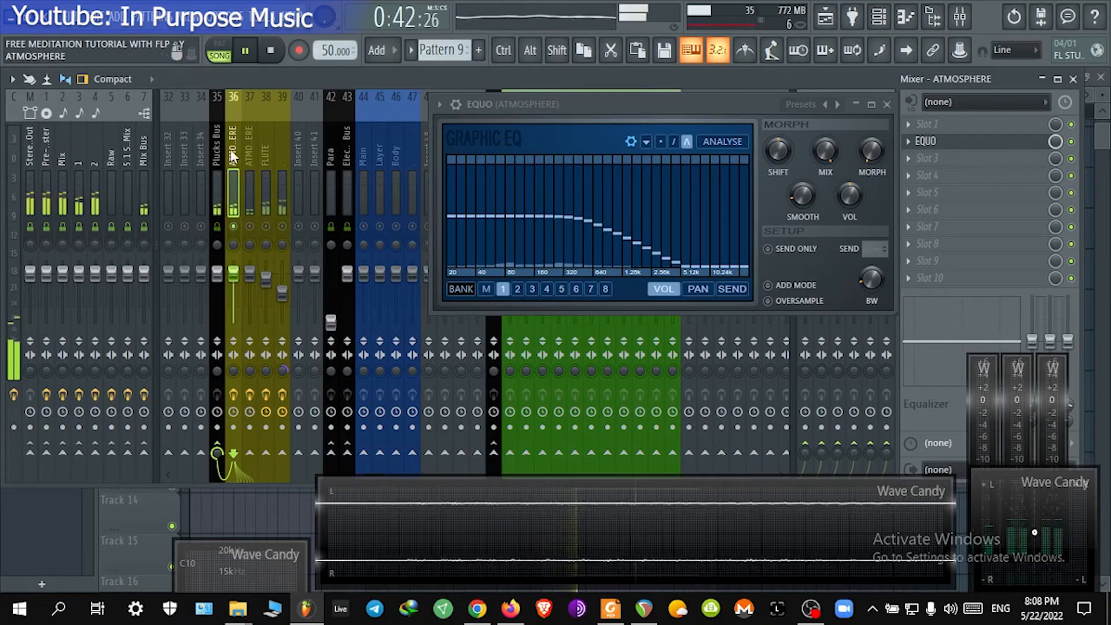
Step: Solo the FLUTE insert and open its Fruity parametric EQ 2 to review the curve
right_click(234, 226)
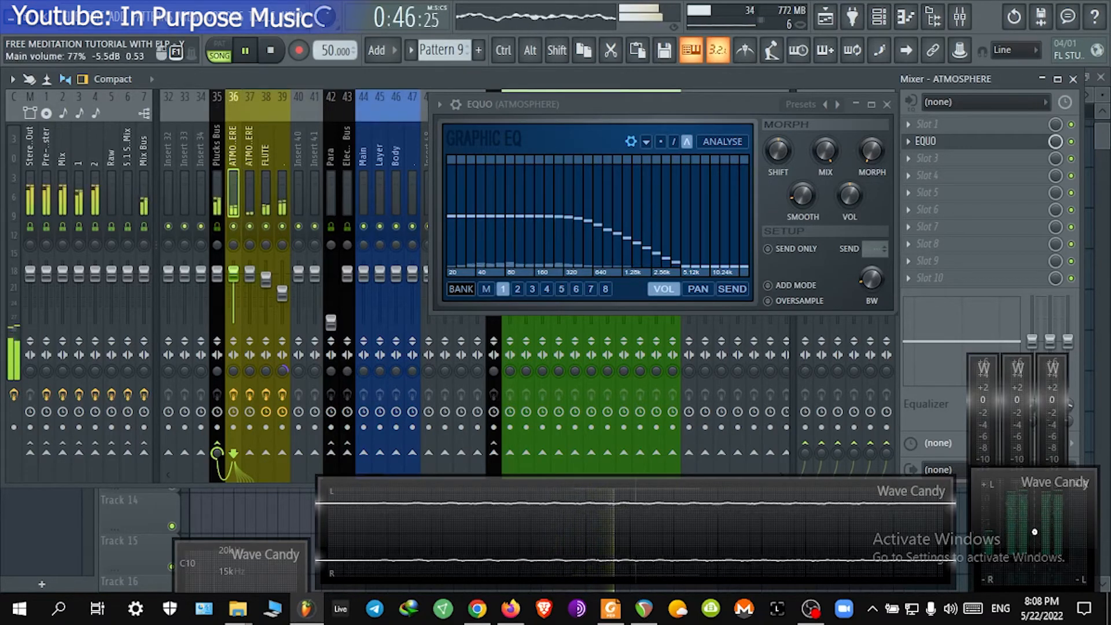
click(886, 104)
right_click(264, 226)
click(266, 178)
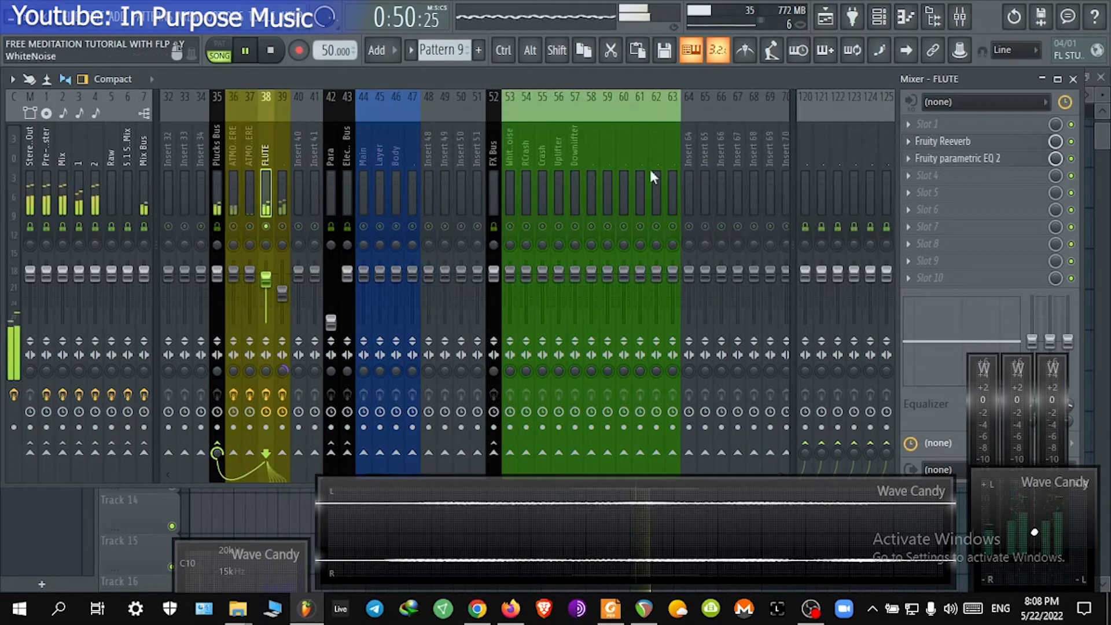
click(972, 158)
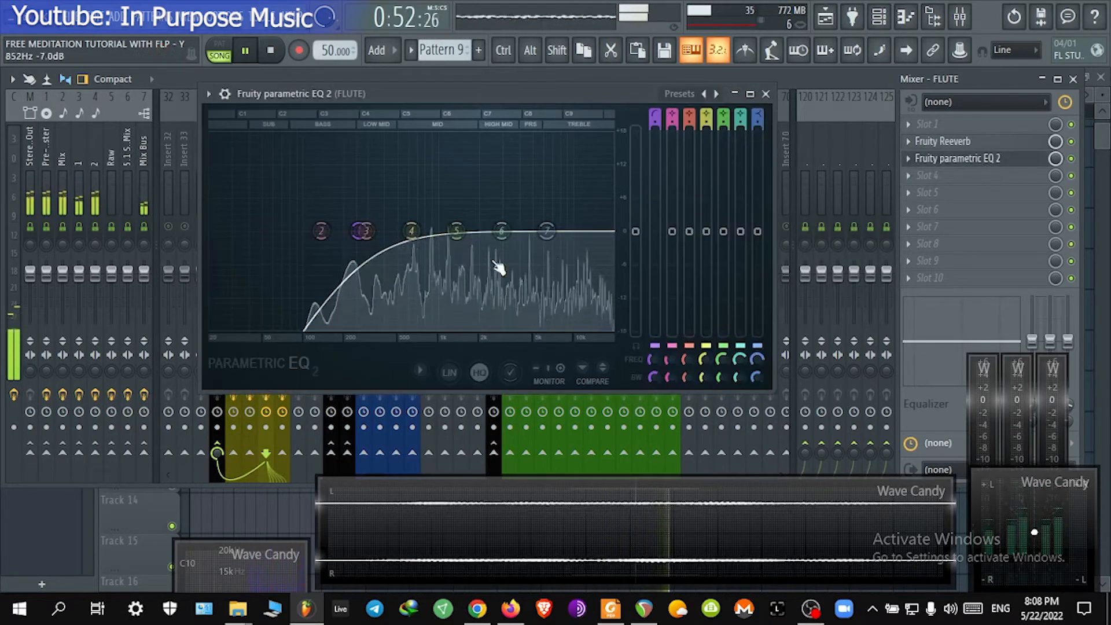
click(765, 94)
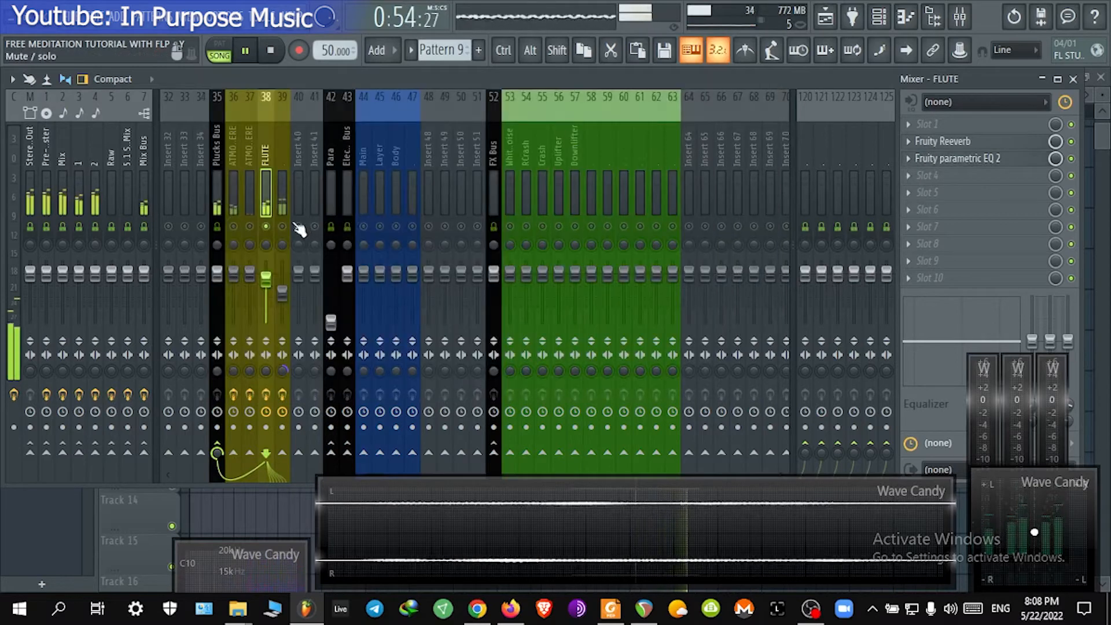
Step: Add Fruity Parametric EQ 2 to insert 39's fourth slot and pull its low band down to cut the lows
click(281, 196)
click(981, 177)
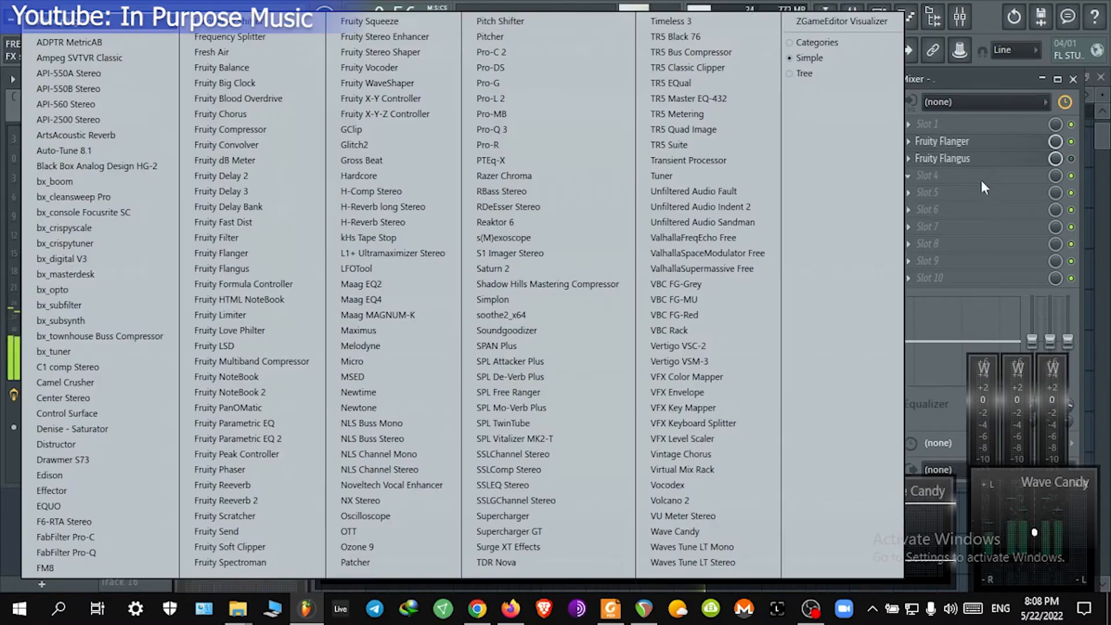
click(310, 434)
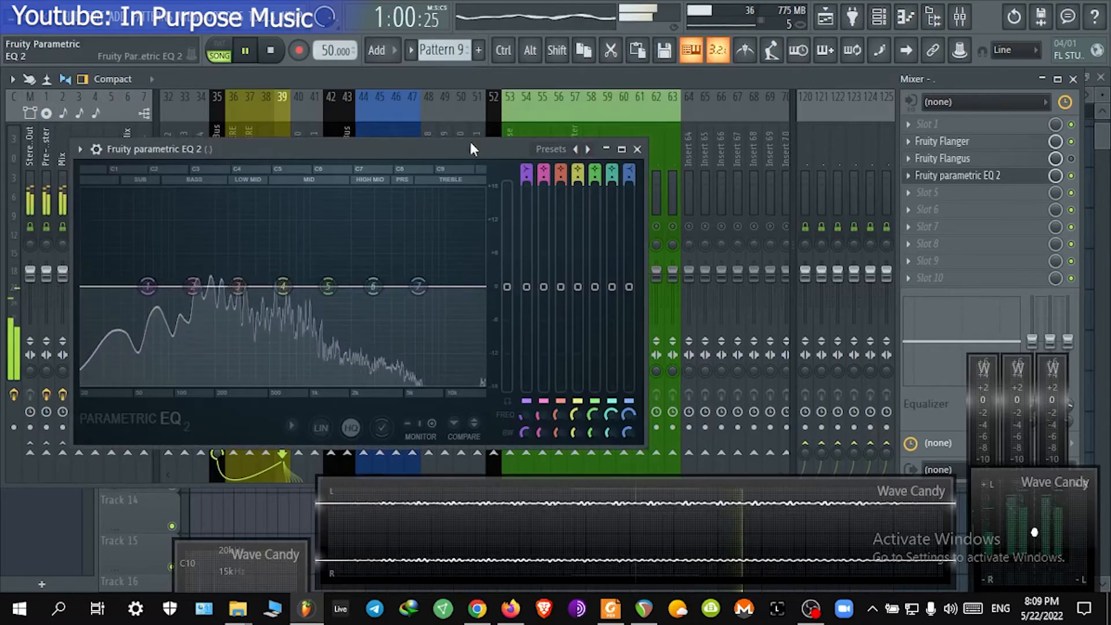
drag(470, 141, 672, 92)
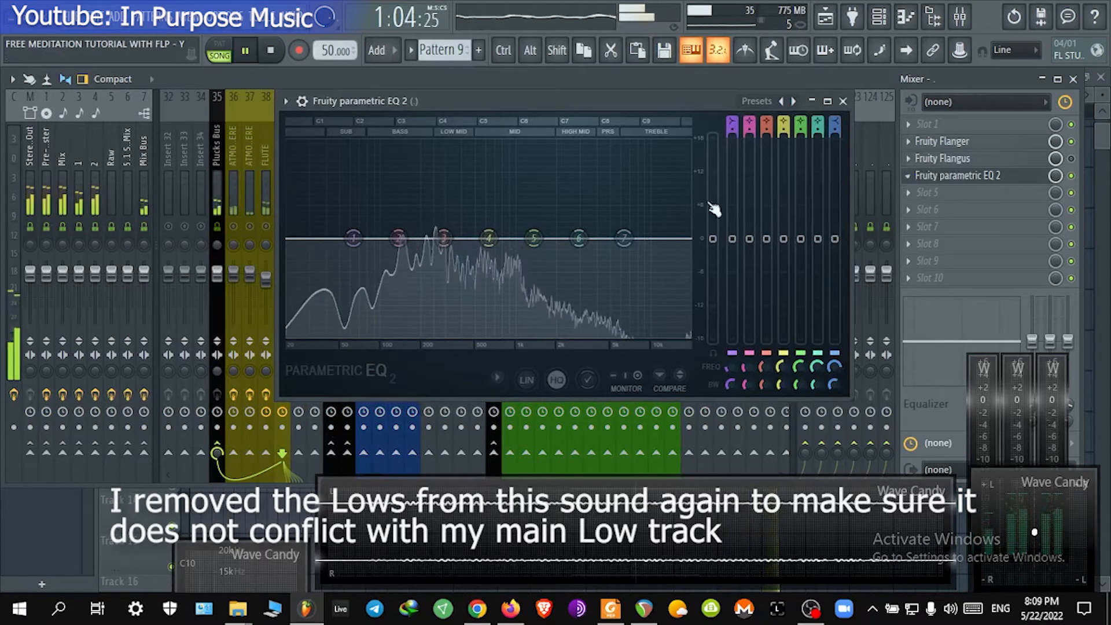
drag(342, 235, 443, 335)
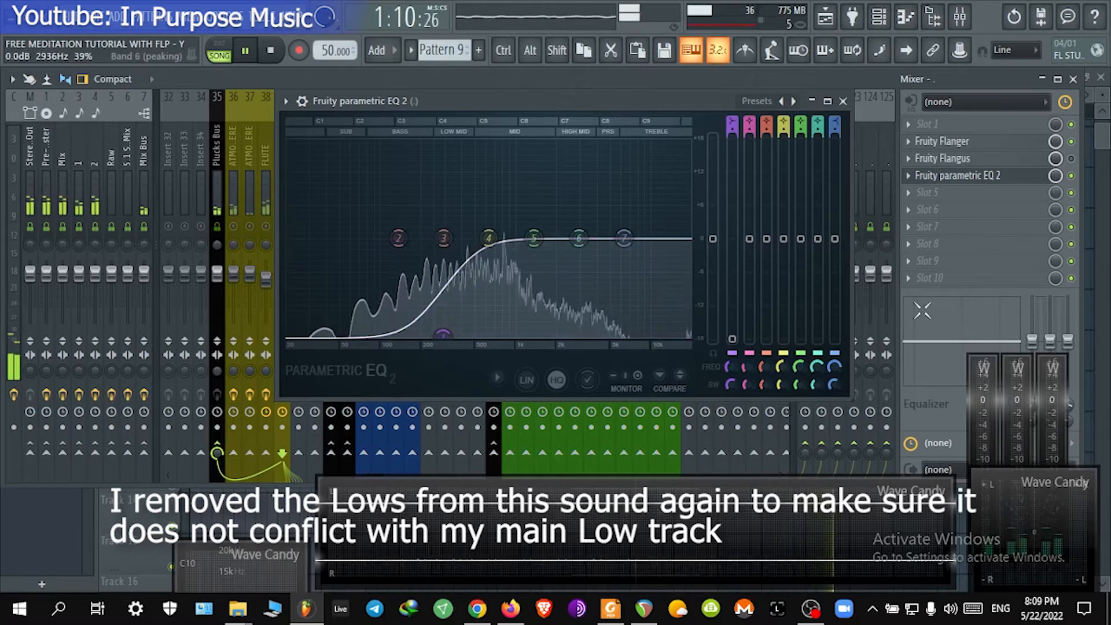
Step: Add EQUO to insert 39's fifth slot and draw a curve keeping only the middle frequencies
click(989, 177)
click(980, 195)
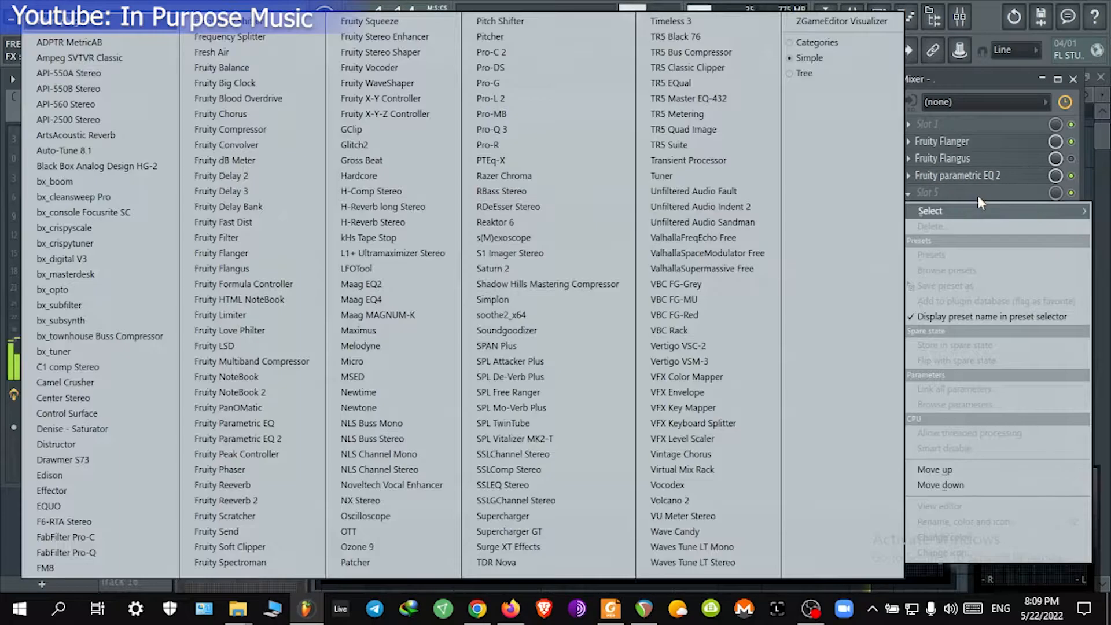
click(55, 509)
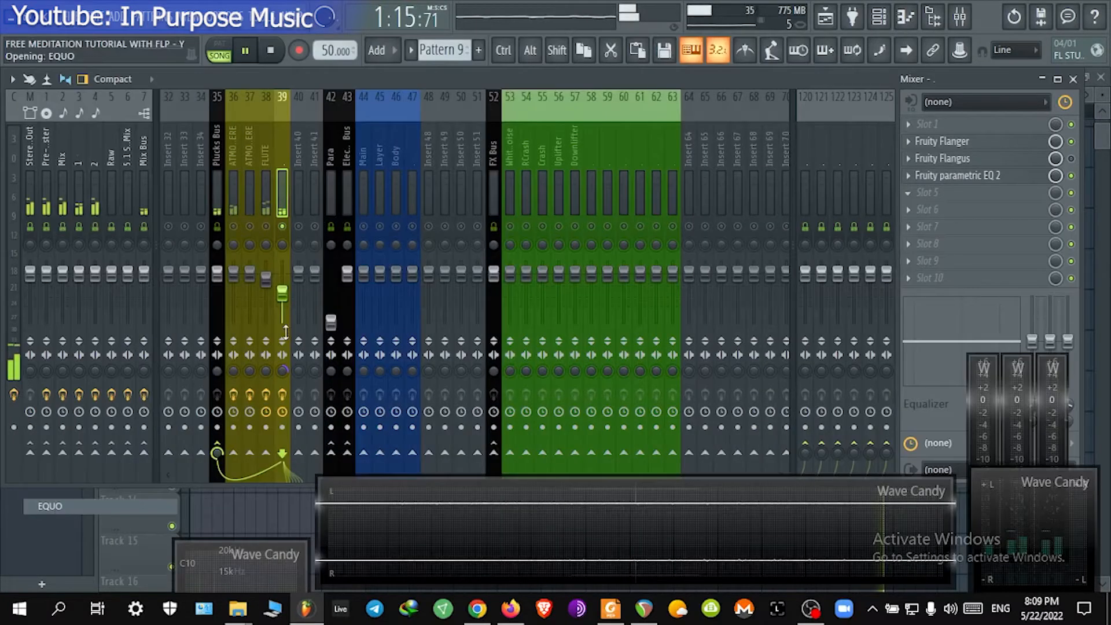
mouse_move(195, 285)
mouse_down()
mouse_move(187, 318)
mouse_move(112, 367)
mouse_up()
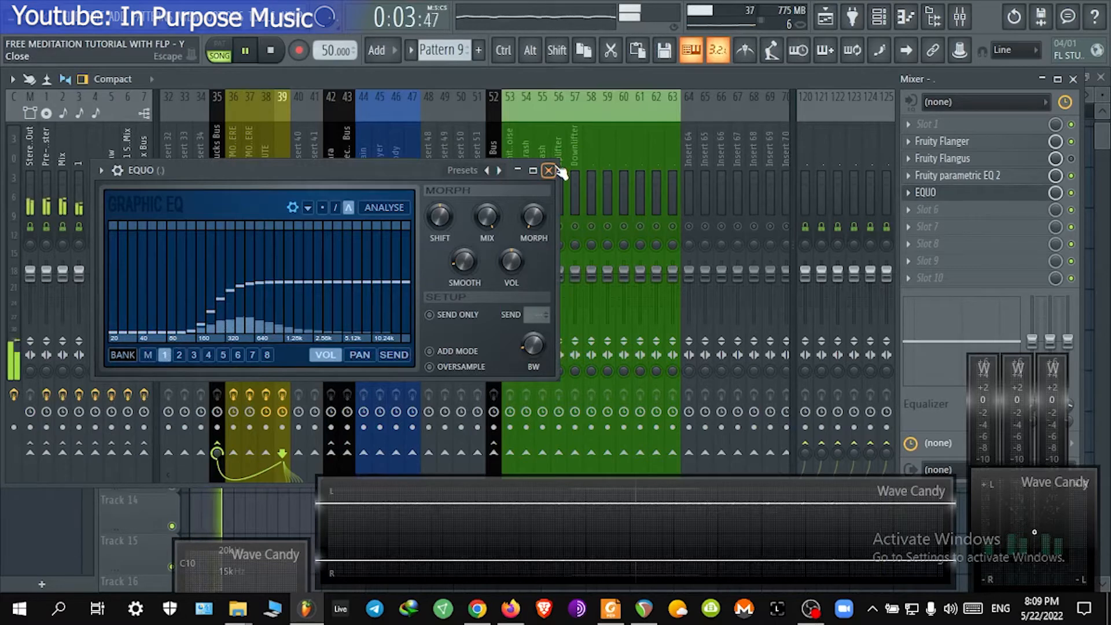
mouse_move(285, 283)
mouse_down()
mouse_move(397, 309)
mouse_move(408, 324)
mouse_up()
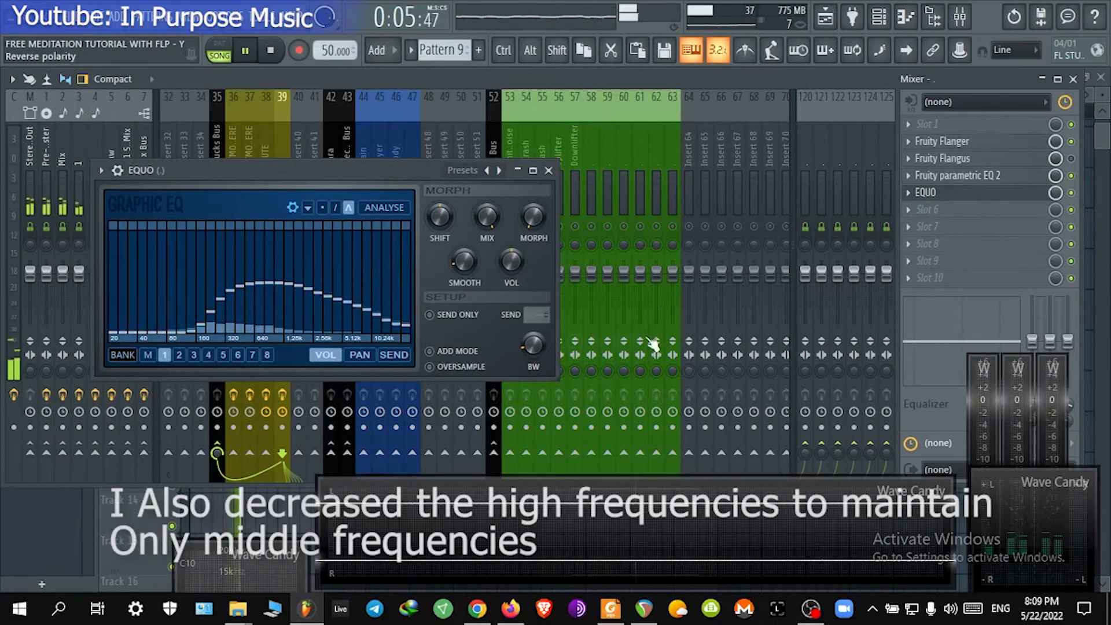
click(549, 170)
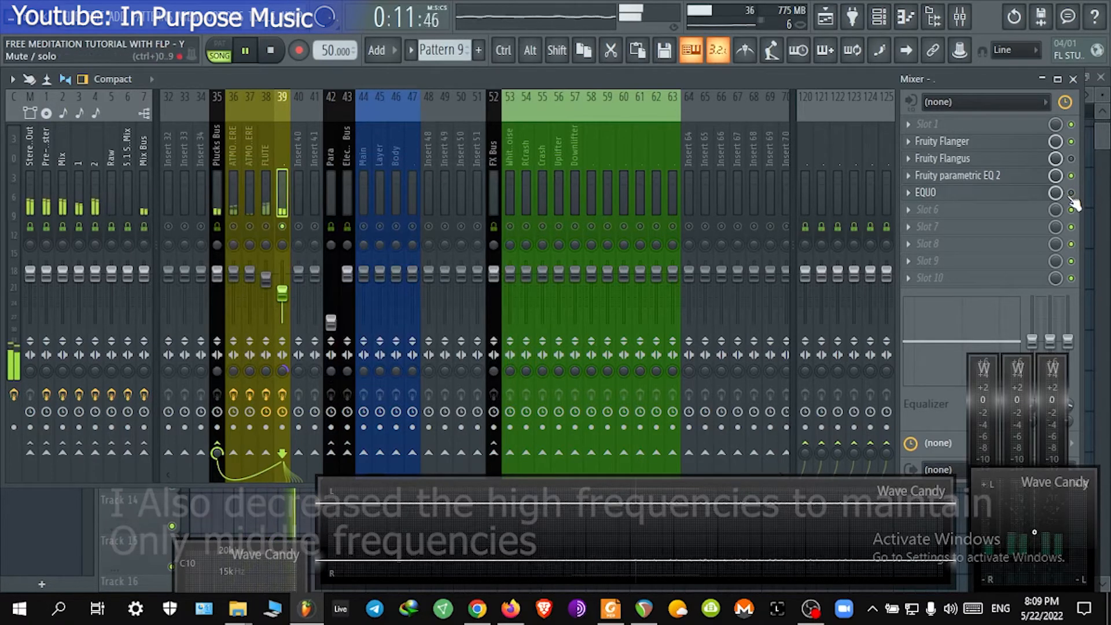
Step: Toggle solo on the FLUTE insert and close the mixer
click(265, 227)
right_click(266, 227)
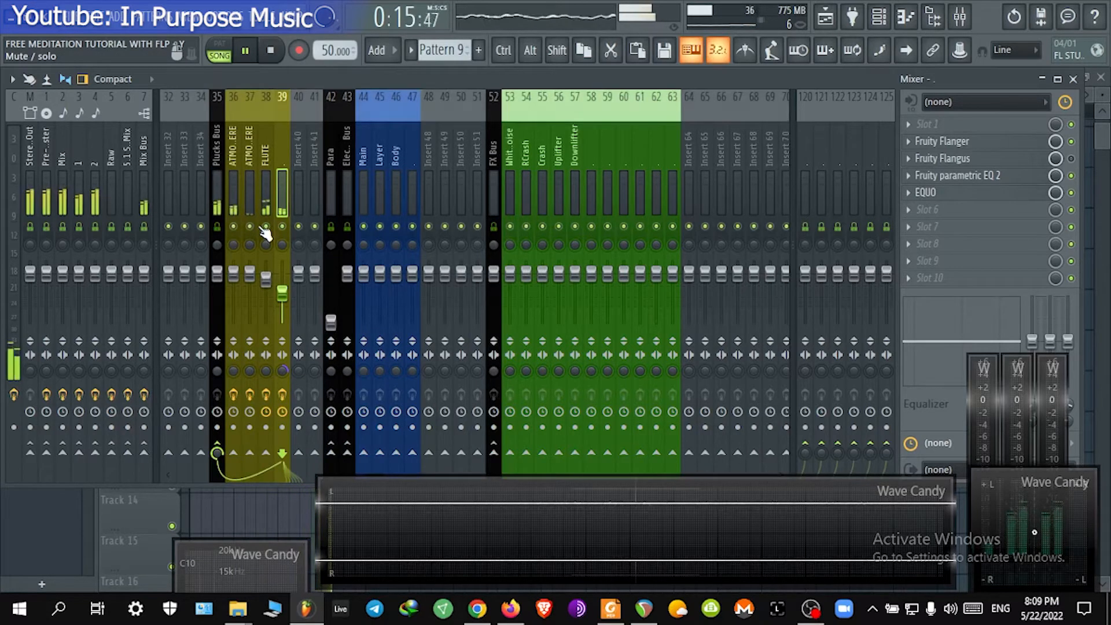
click(1073, 79)
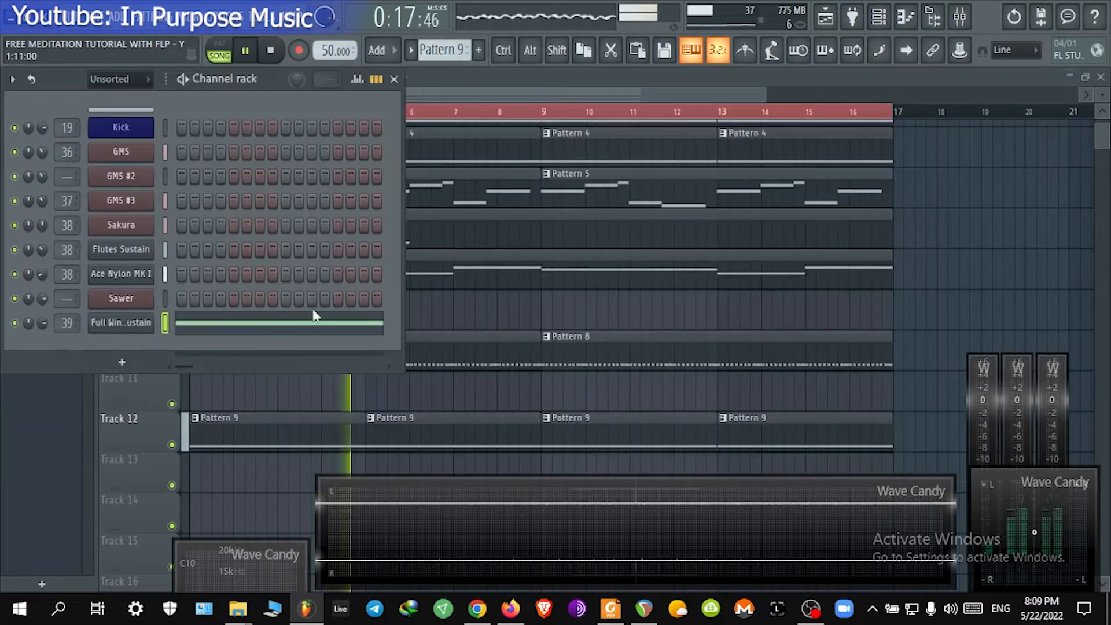
Step: Route the GMS #2 channel to mixer insert 40 and lower that insert's volume fader slightly
right_click(318, 398)
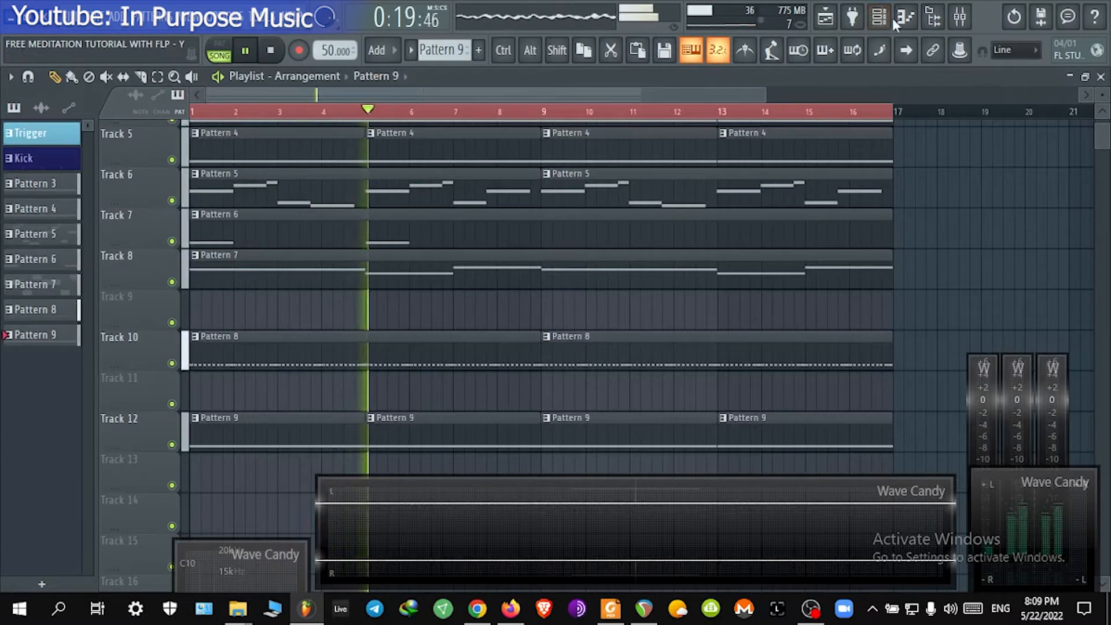
scroll(378, 305, up, 1)
click(390, 278)
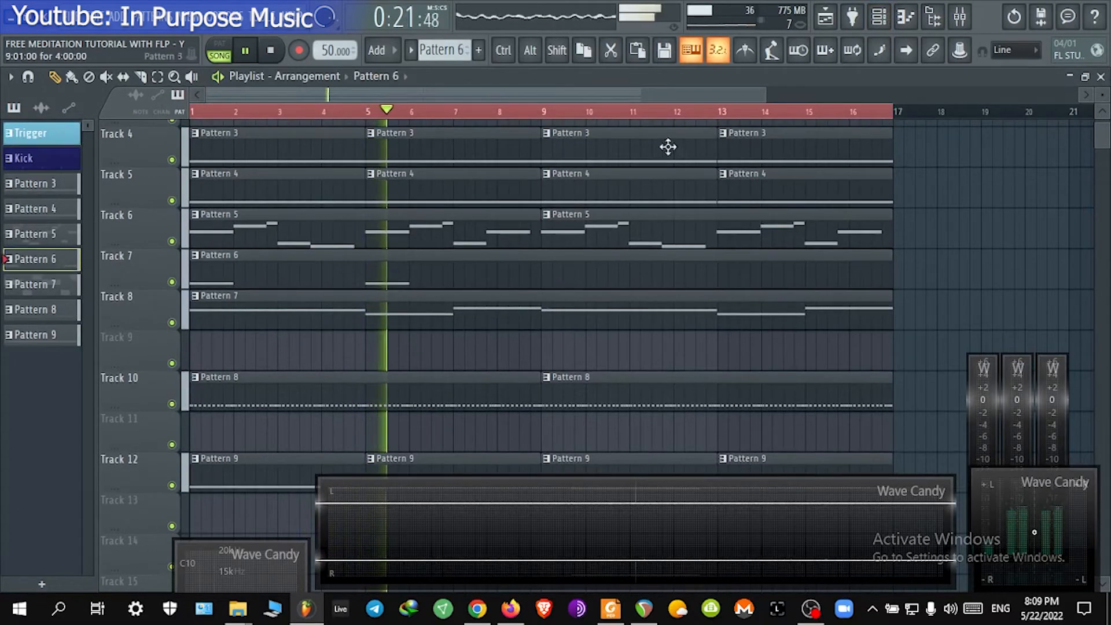
click(879, 26)
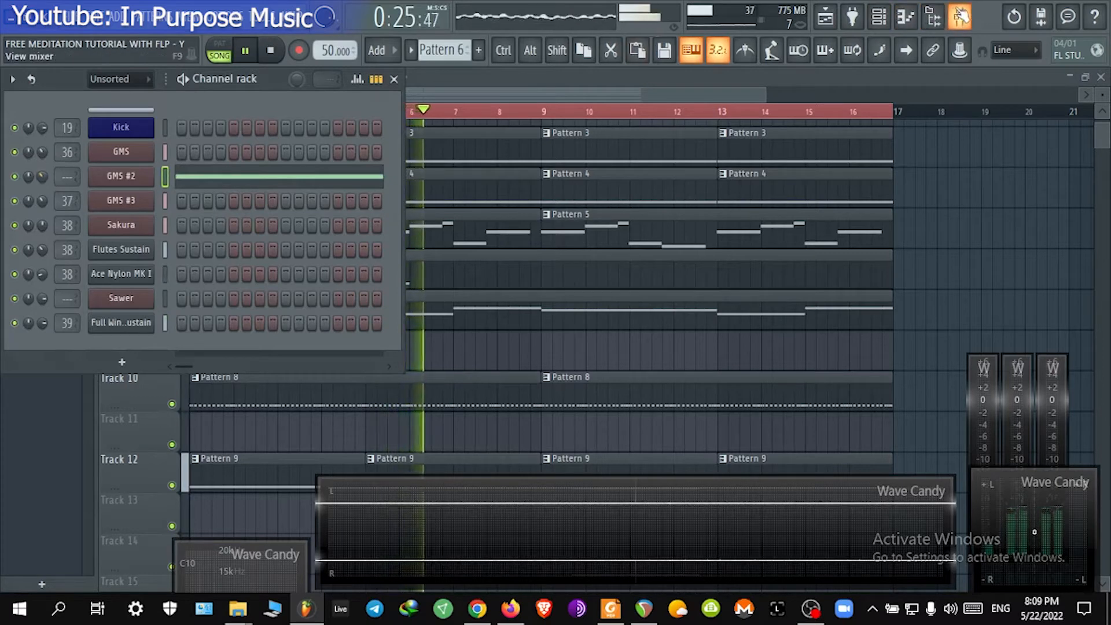
click(960, 17)
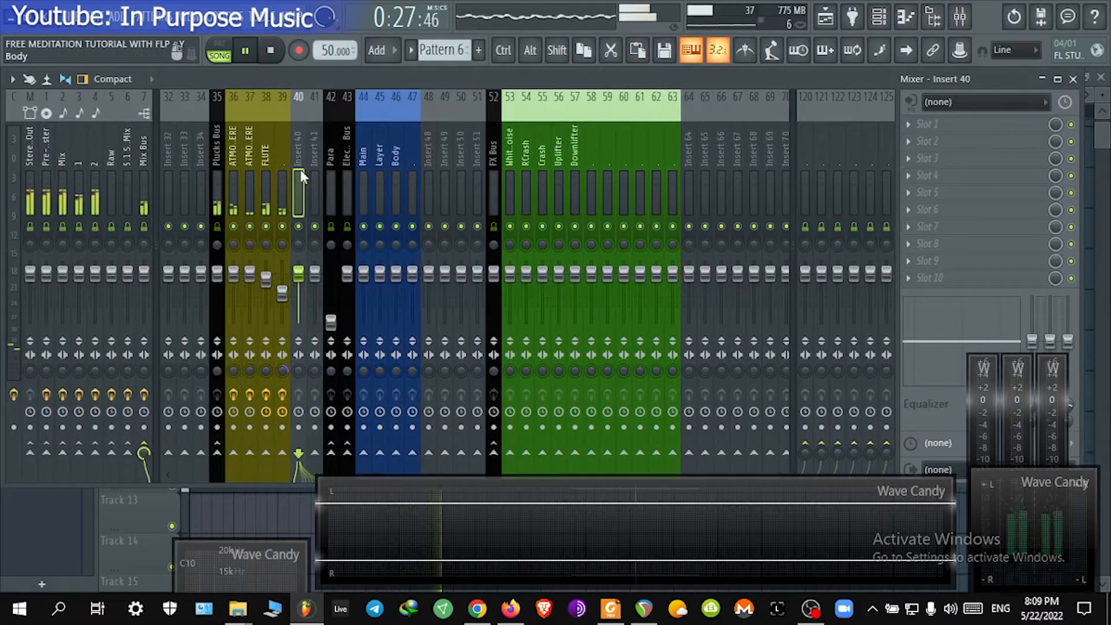
right_click(301, 169)
mouse_move(354, 275)
click(579, 276)
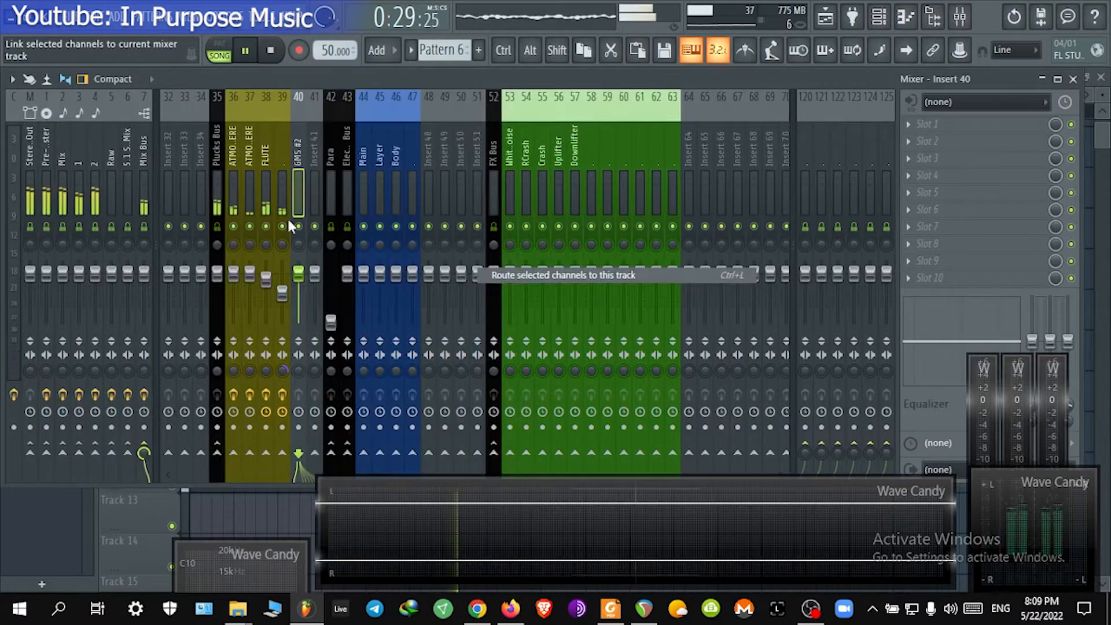
drag(297, 257, 297, 273)
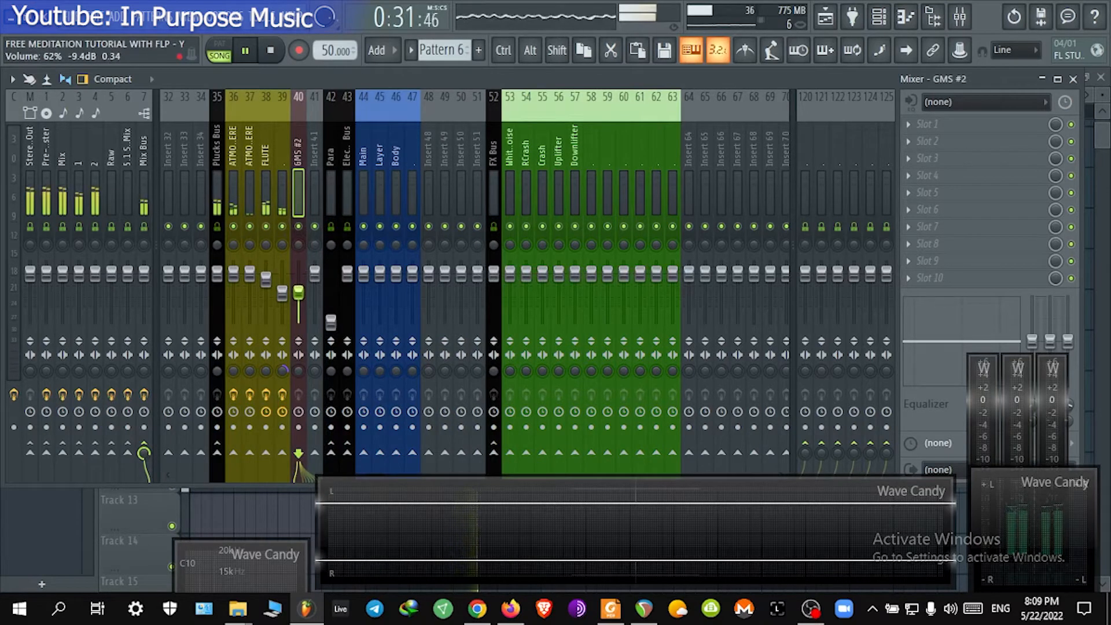
Step: Move the Pattern 6 clip on Track 7 so it starts at bar 9 and set the playhead there
click(1073, 79)
key(F6)
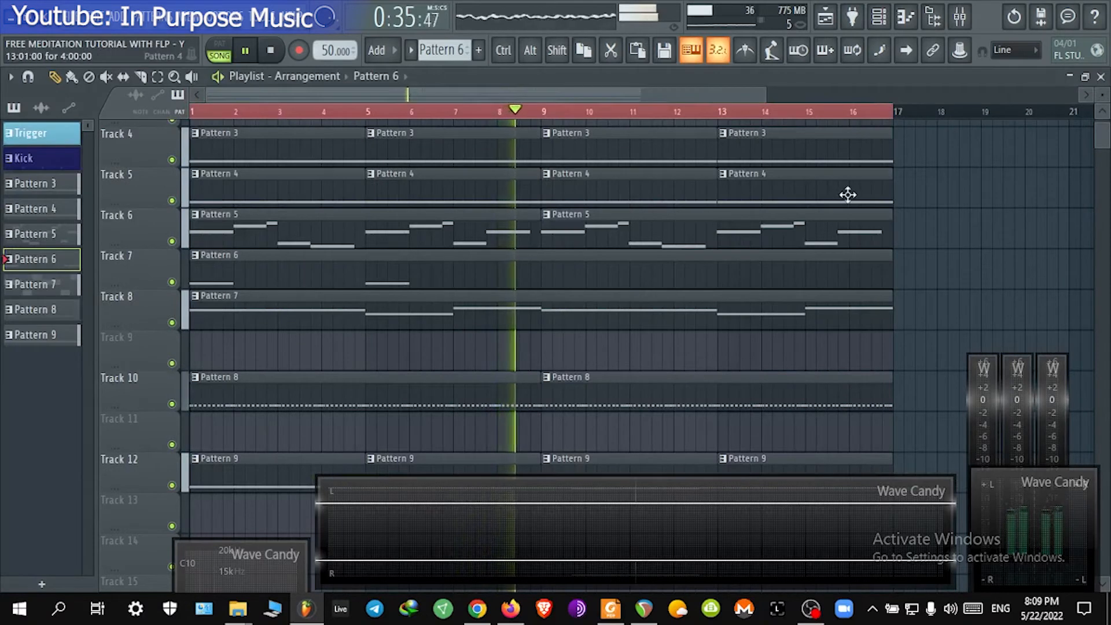
drag(892, 266, 550, 272)
click(554, 269)
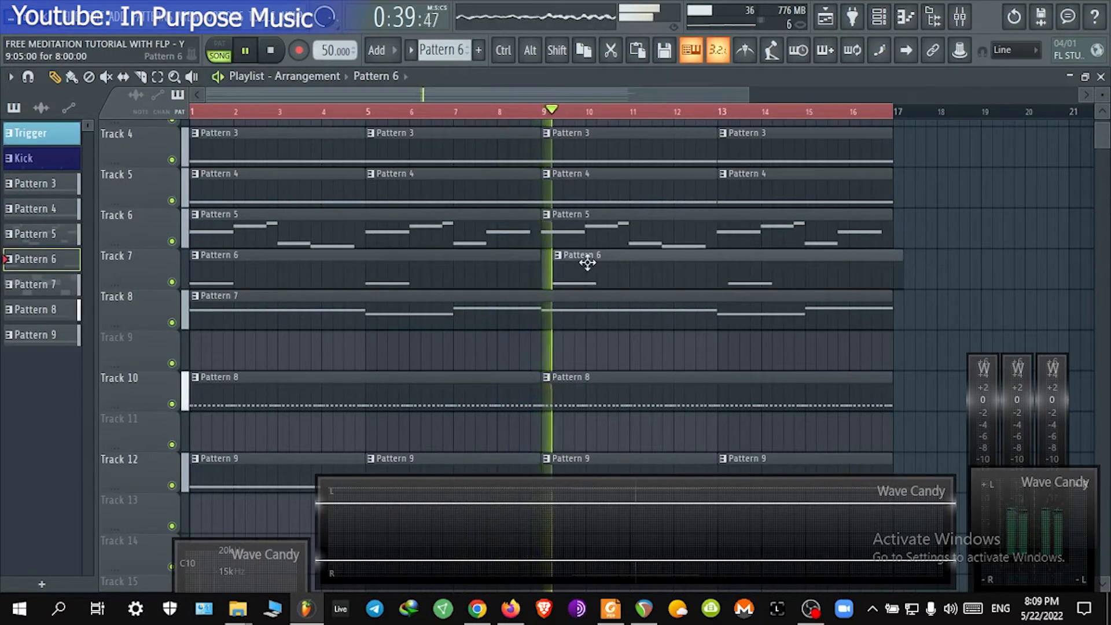
click(544, 112)
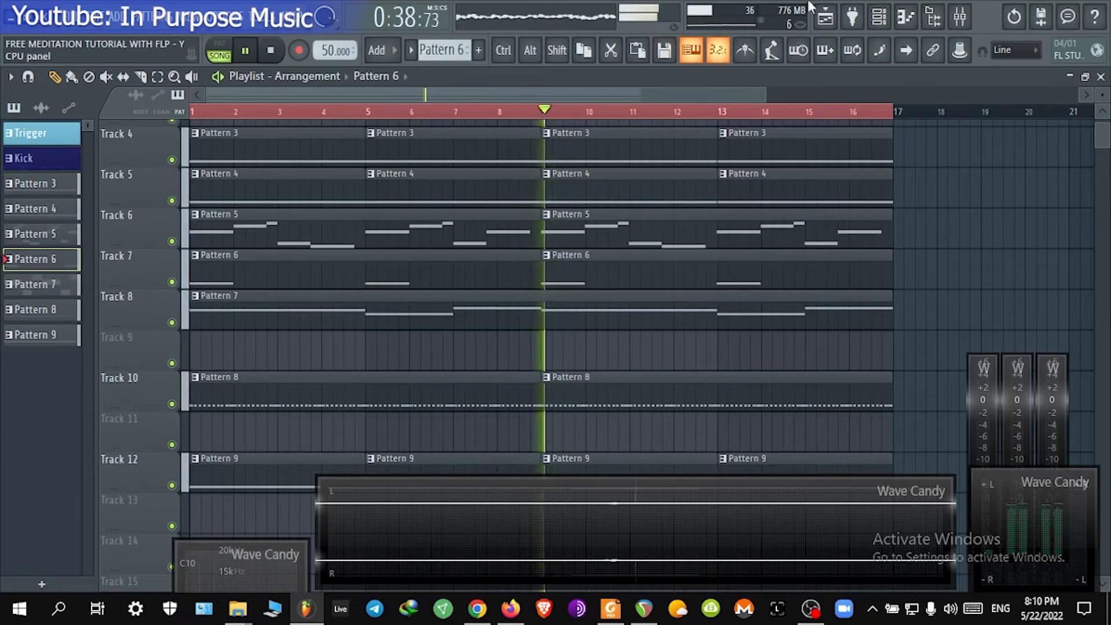
Step: Play the arrangement and fine-tune the GMS #2 insert's volume fader in the mixer
click(879, 17)
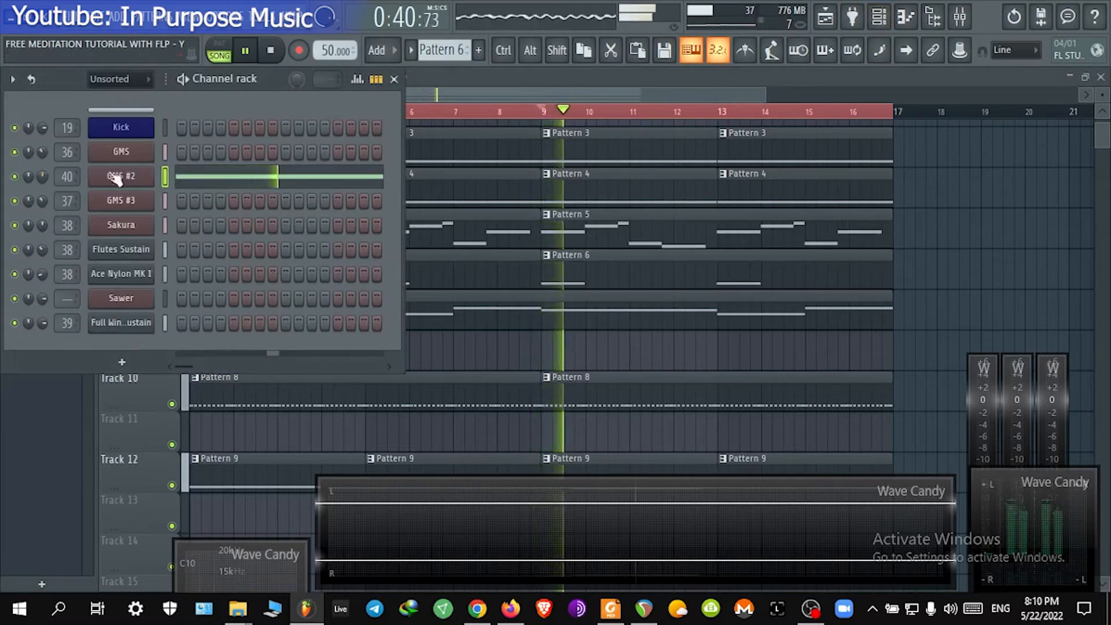
click(545, 112)
click(960, 18)
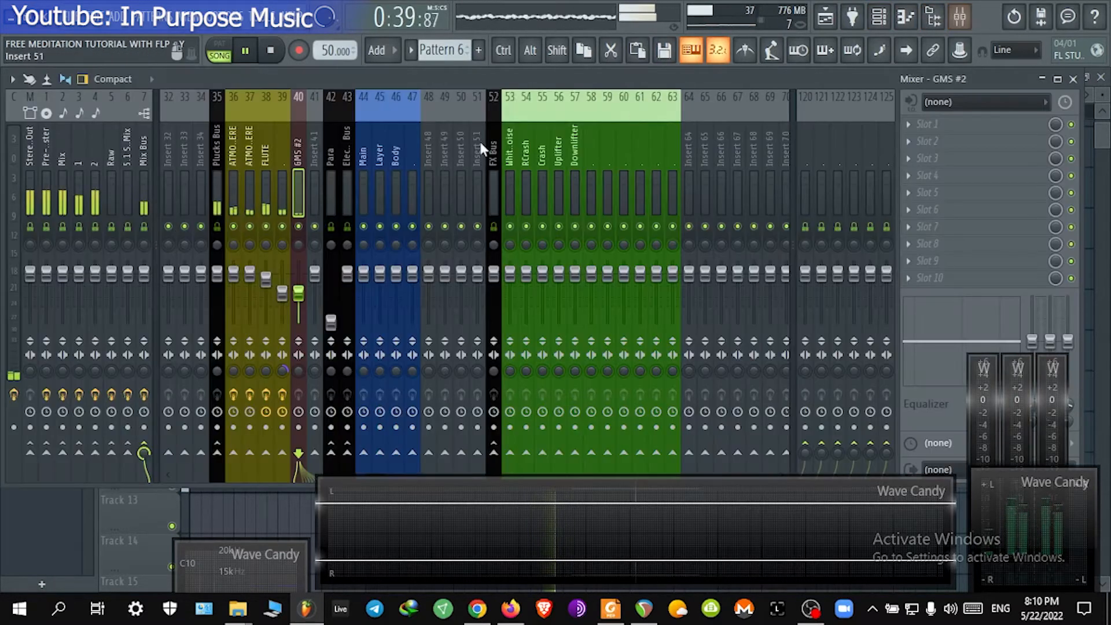
drag(308, 302, 301, 293)
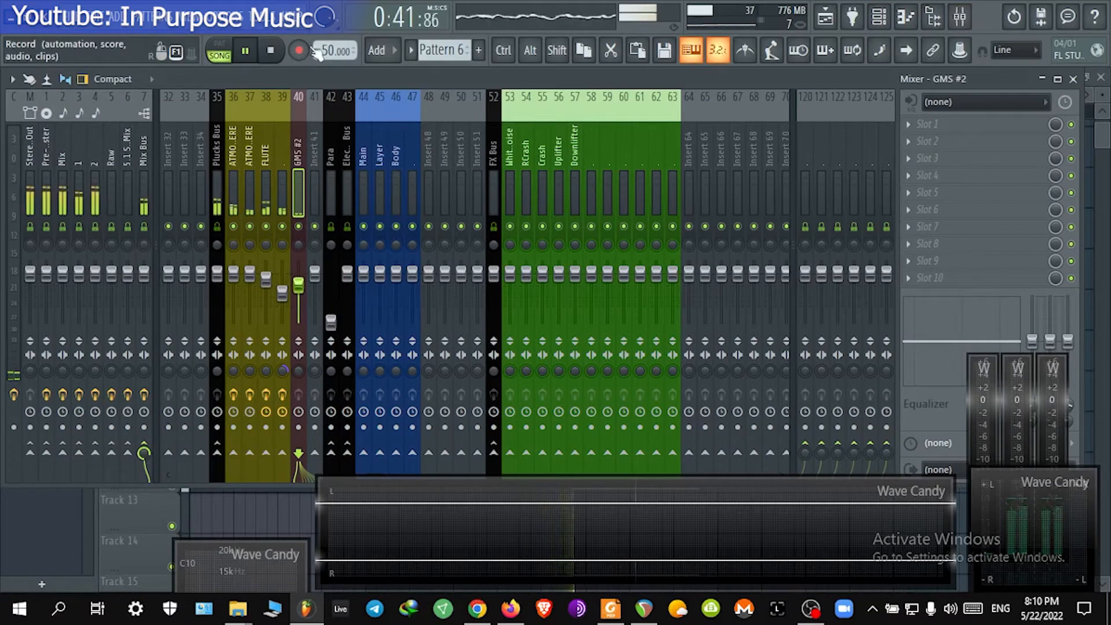
click(271, 51)
click(254, 52)
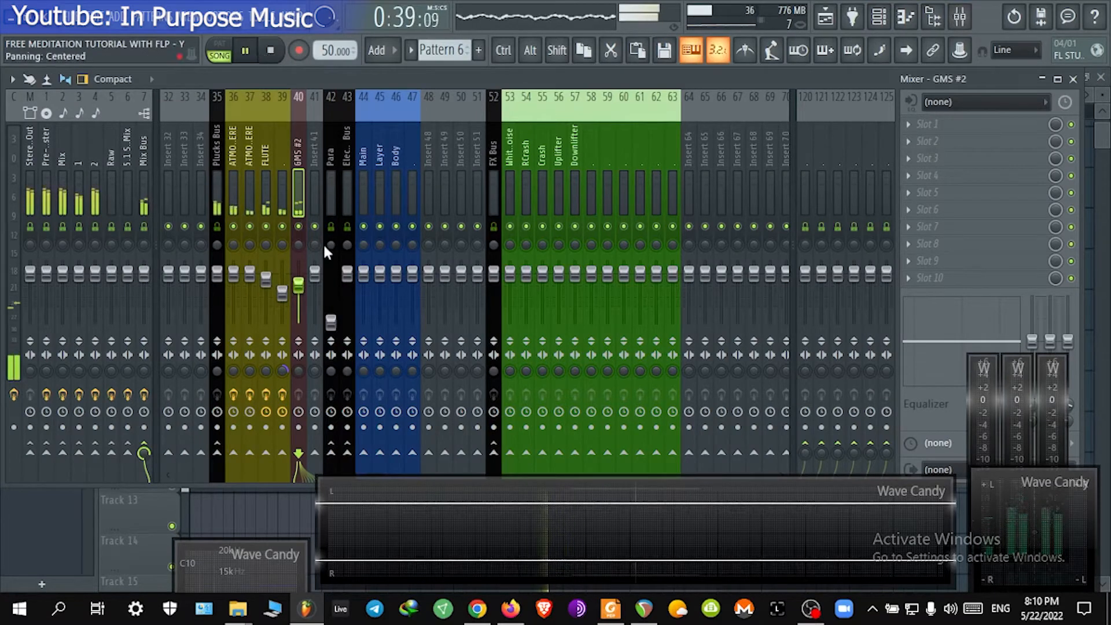
drag(283, 293, 314, 274)
click(312, 277)
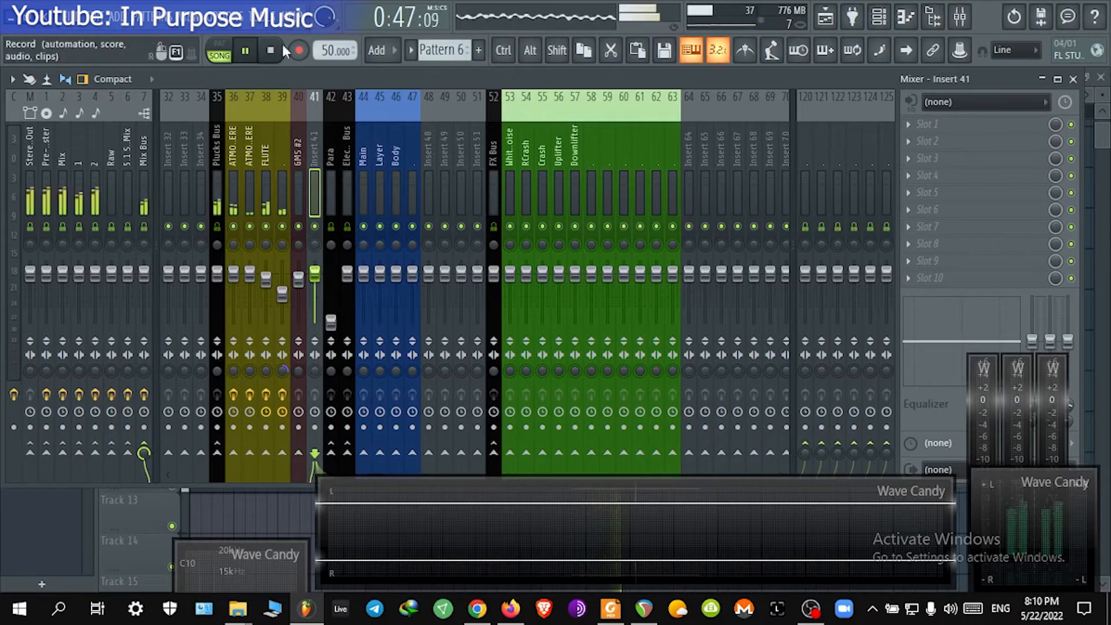
click(271, 55)
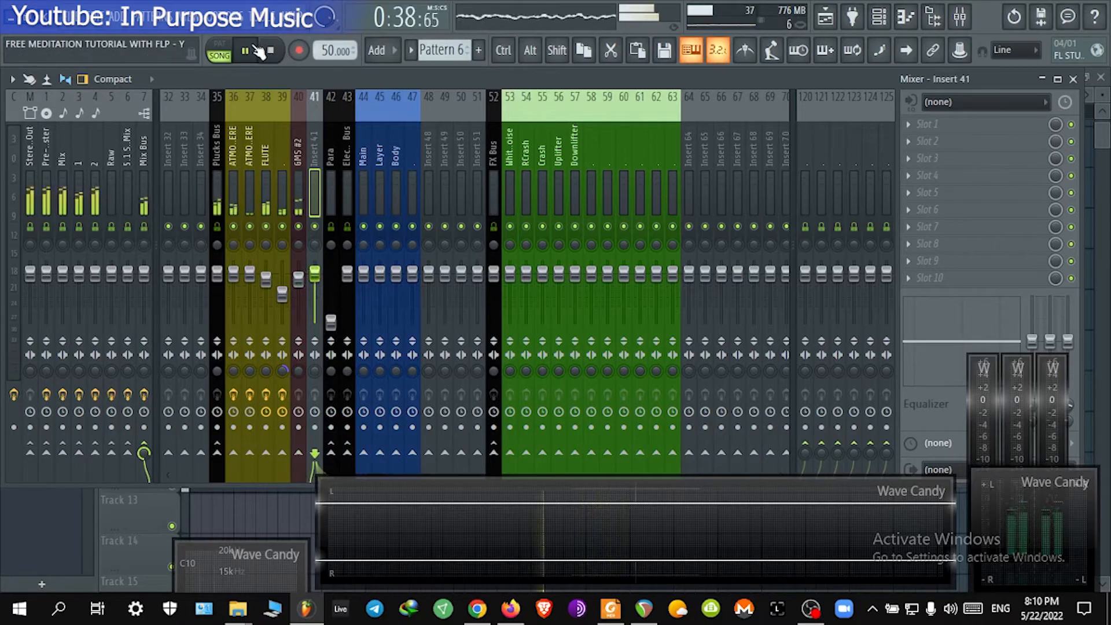
Step: Add Fruity Delay 2 to the GMS #2 insert's second slot, choose PPong feedback and set input volume to 80%
click(301, 280)
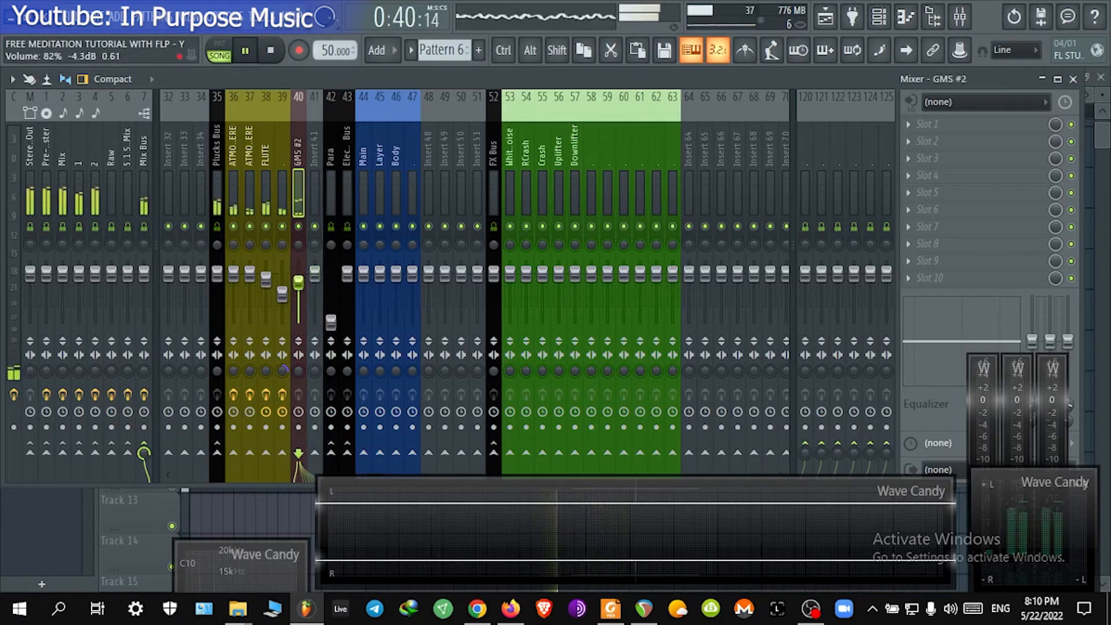
click(994, 146)
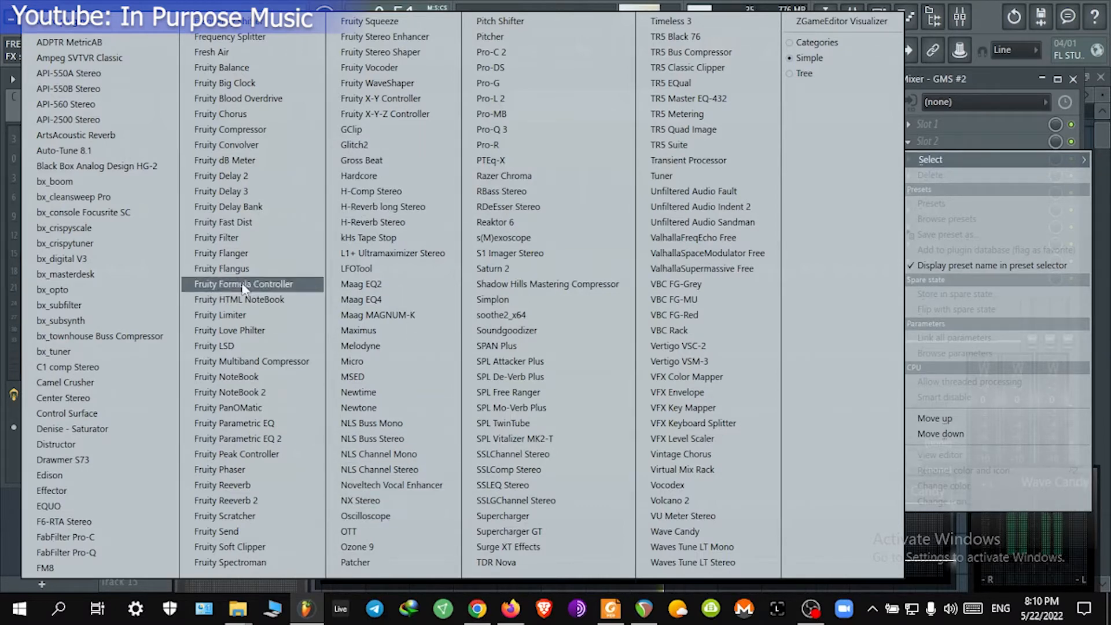
click(272, 177)
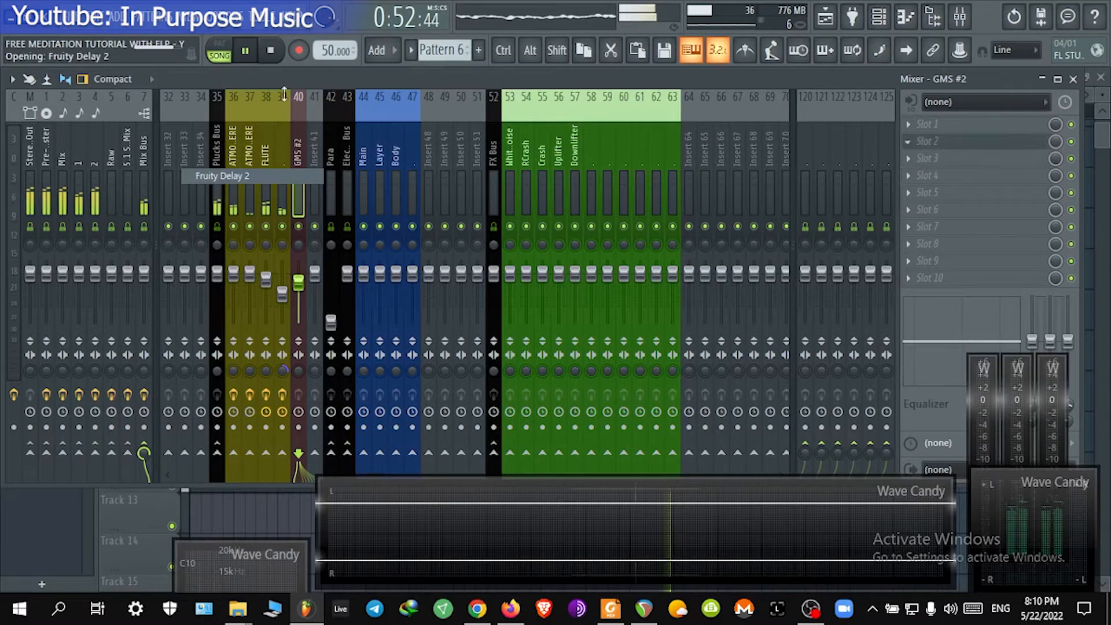
drag(256, 148, 560, 116)
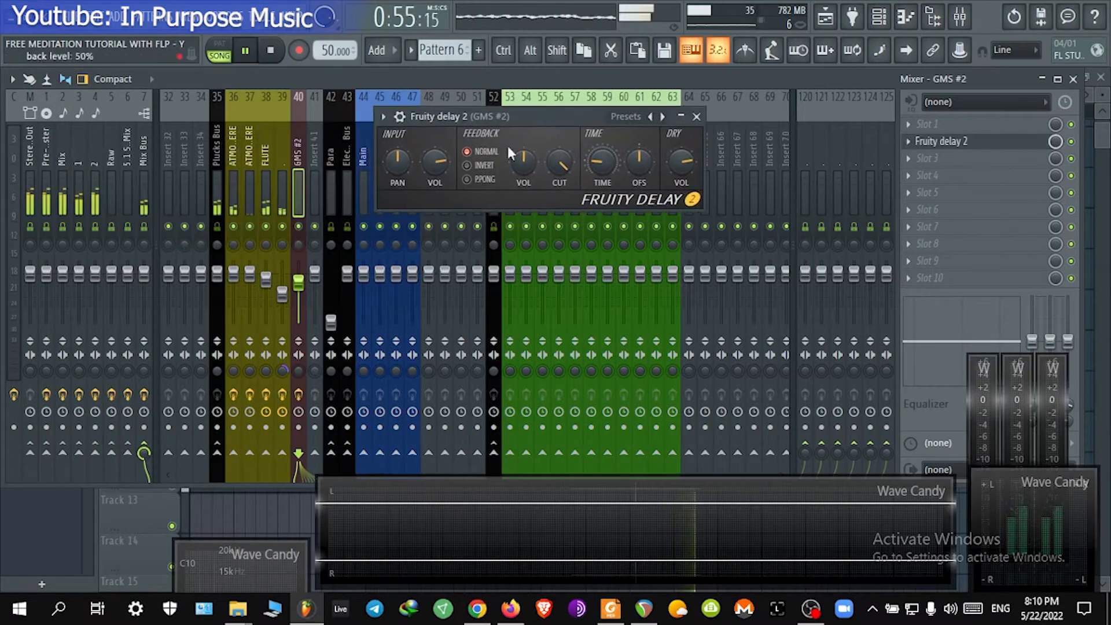
click(488, 180)
drag(389, 157, 389, 184)
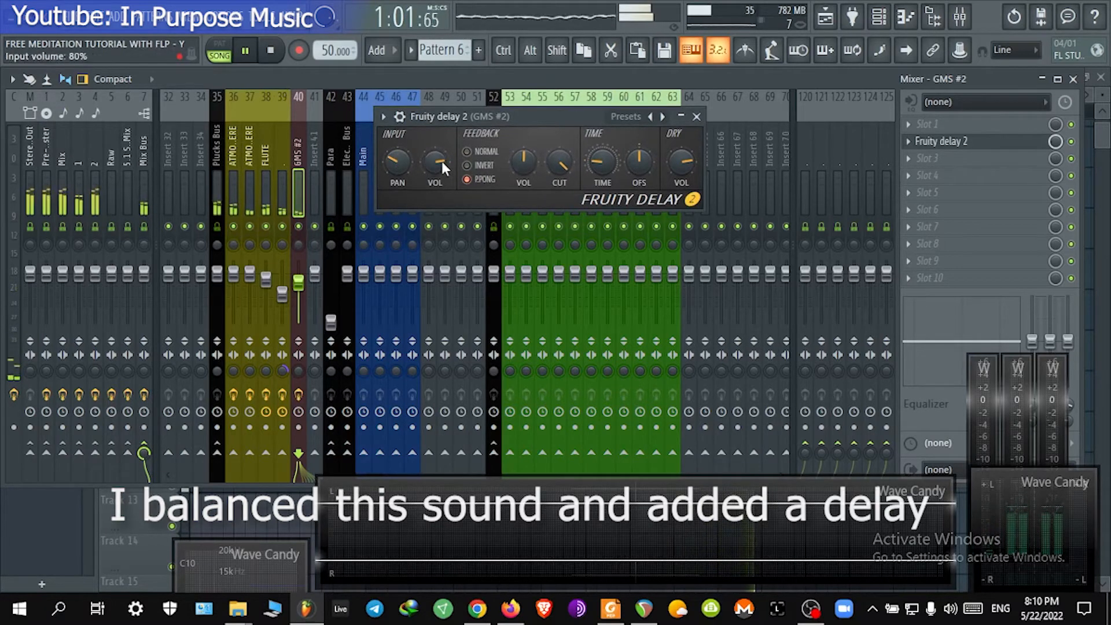
drag(442, 161, 443, 166)
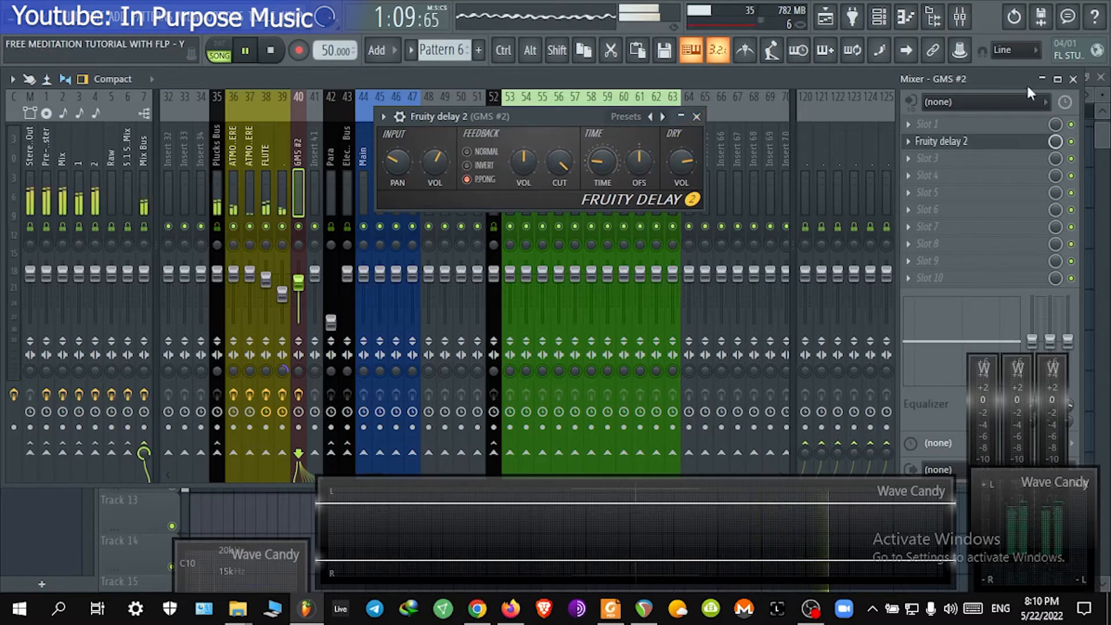
Step: Turn the delay's input panning toward the left while auditioning the arrangement
click(1073, 79)
drag(557, 116, 441, 106)
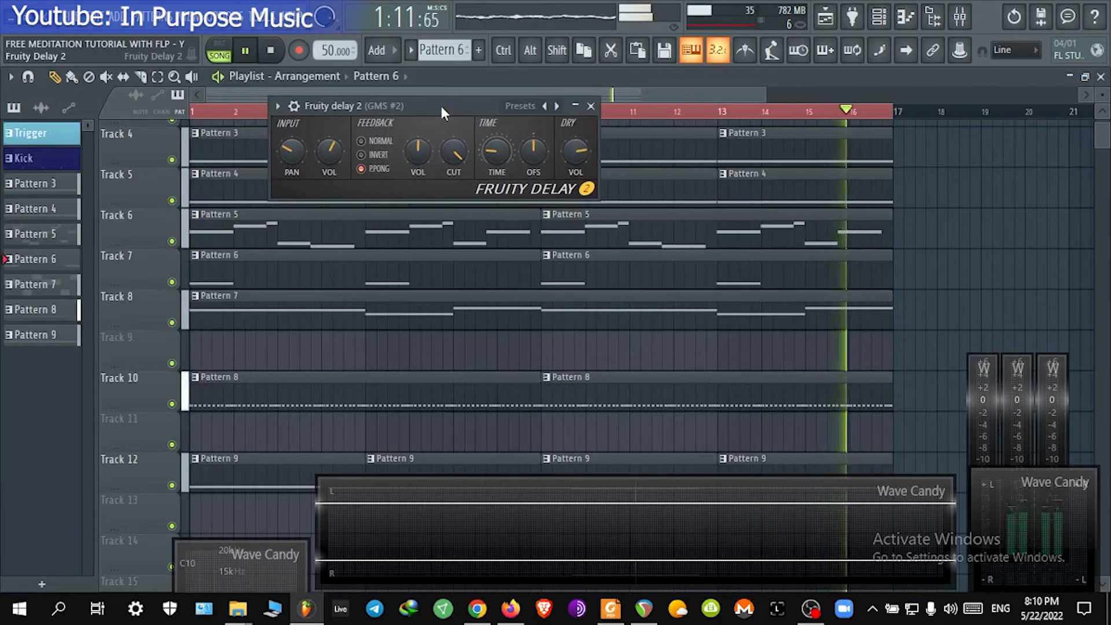
click(716, 112)
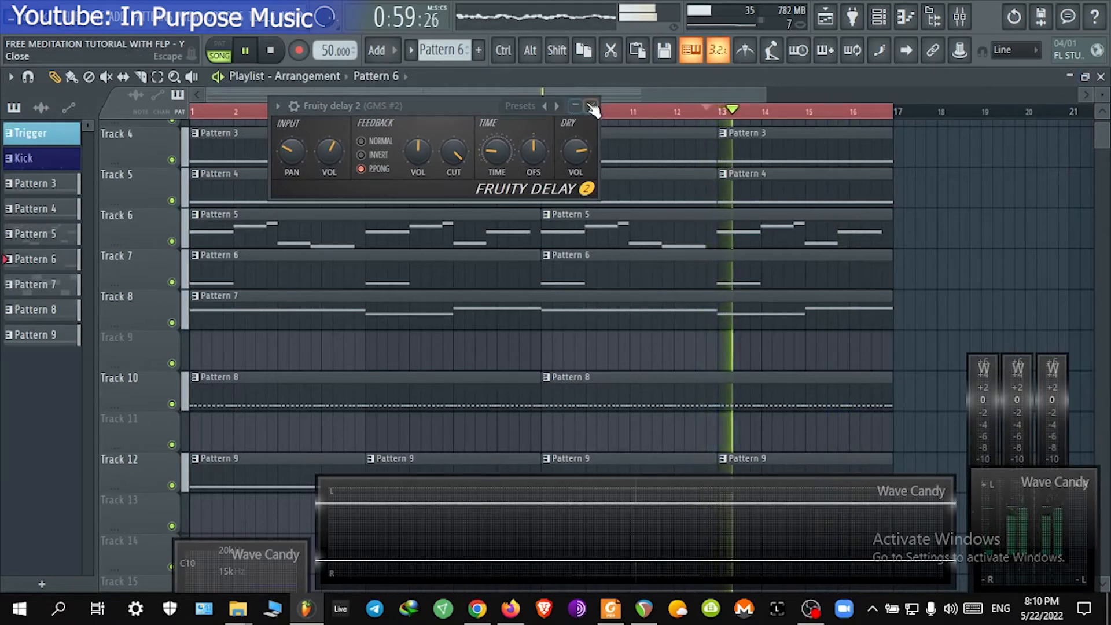
drag(293, 152, 292, 166)
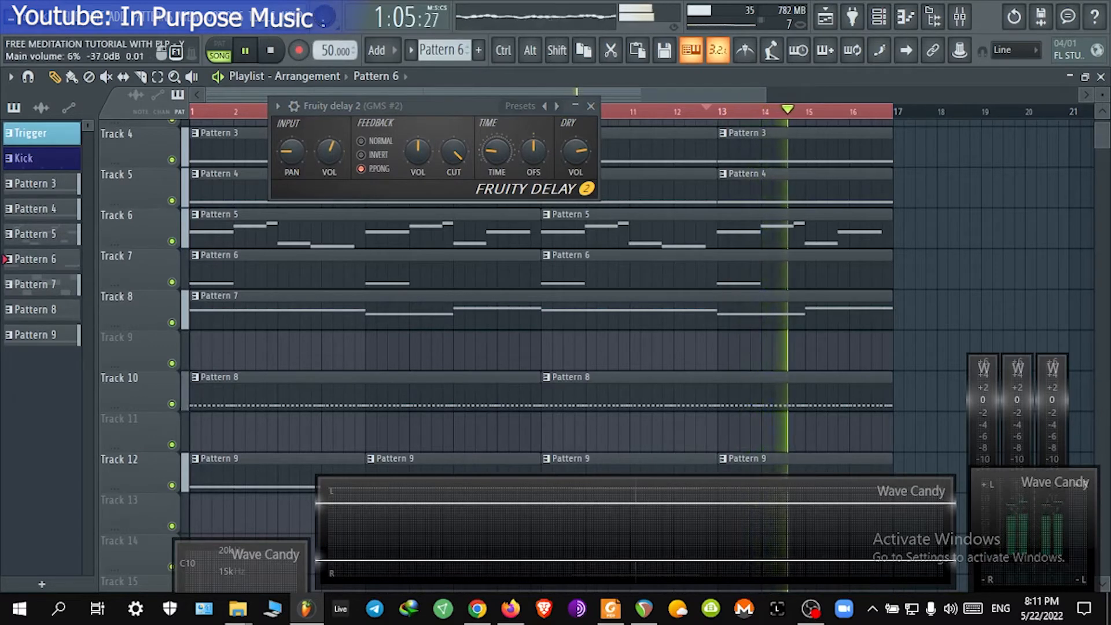
click(960, 17)
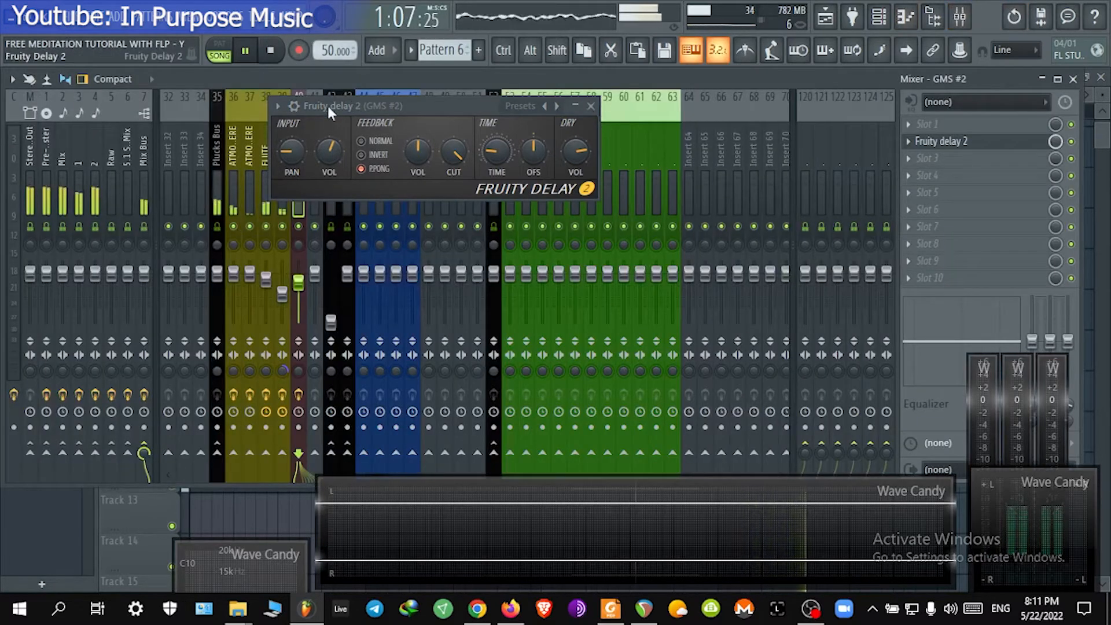
drag(327, 105, 555, 112)
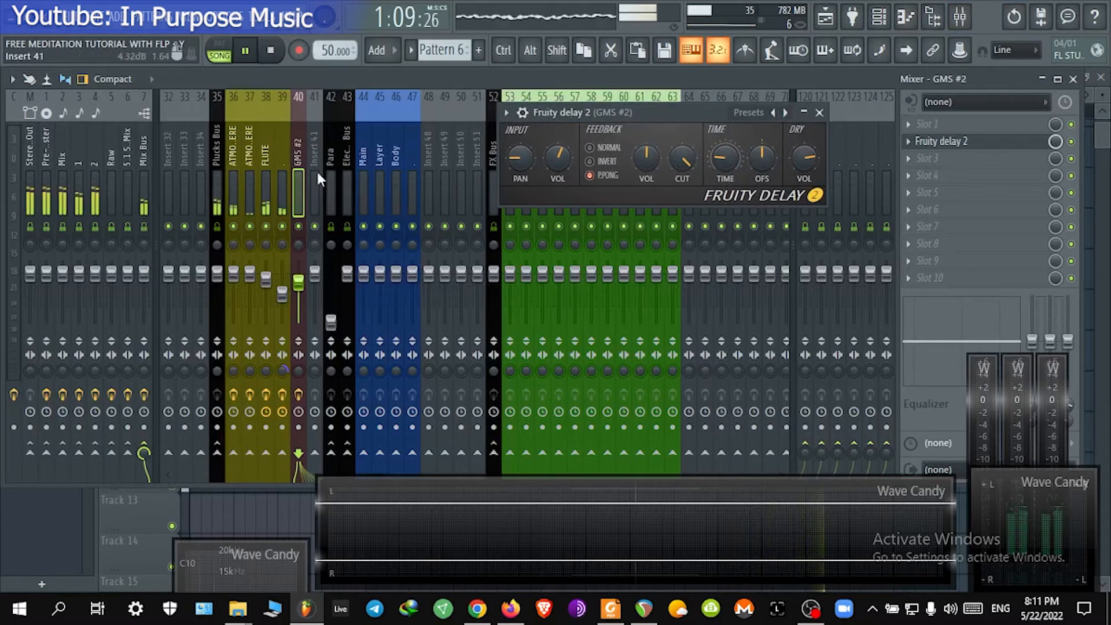
click(895, 22)
click(894, 21)
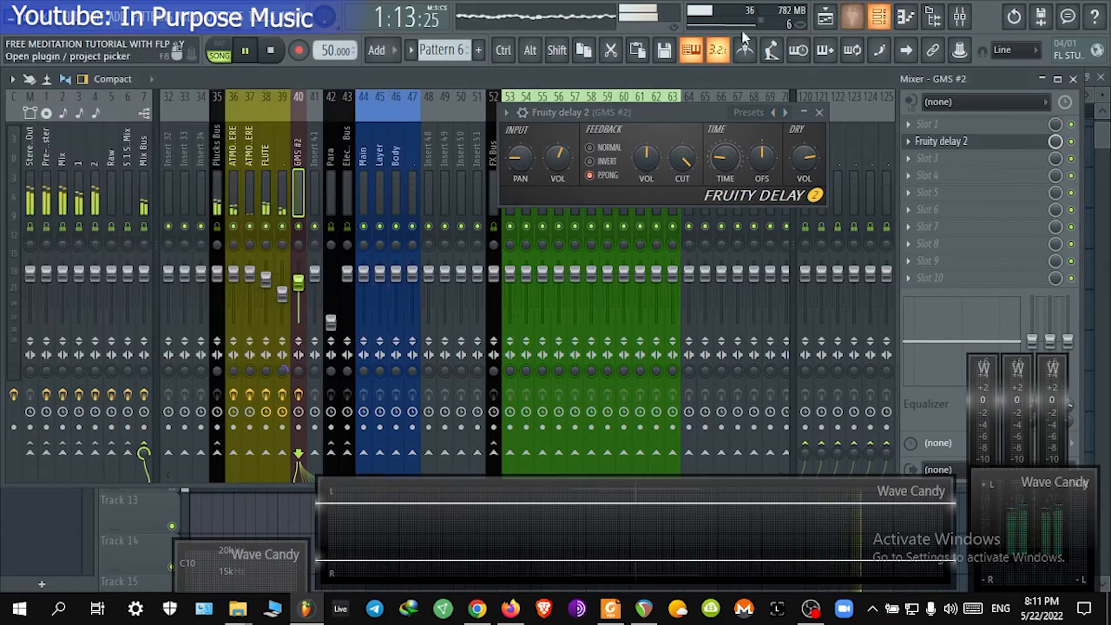
drag(581, 109, 524, 131)
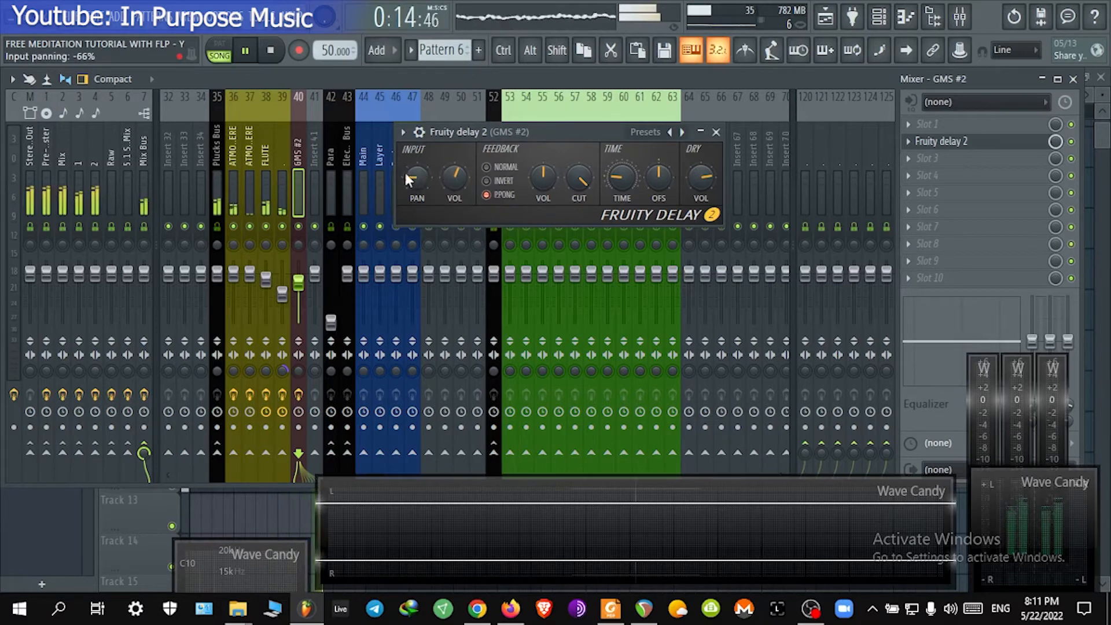
drag(415, 176, 415, 145)
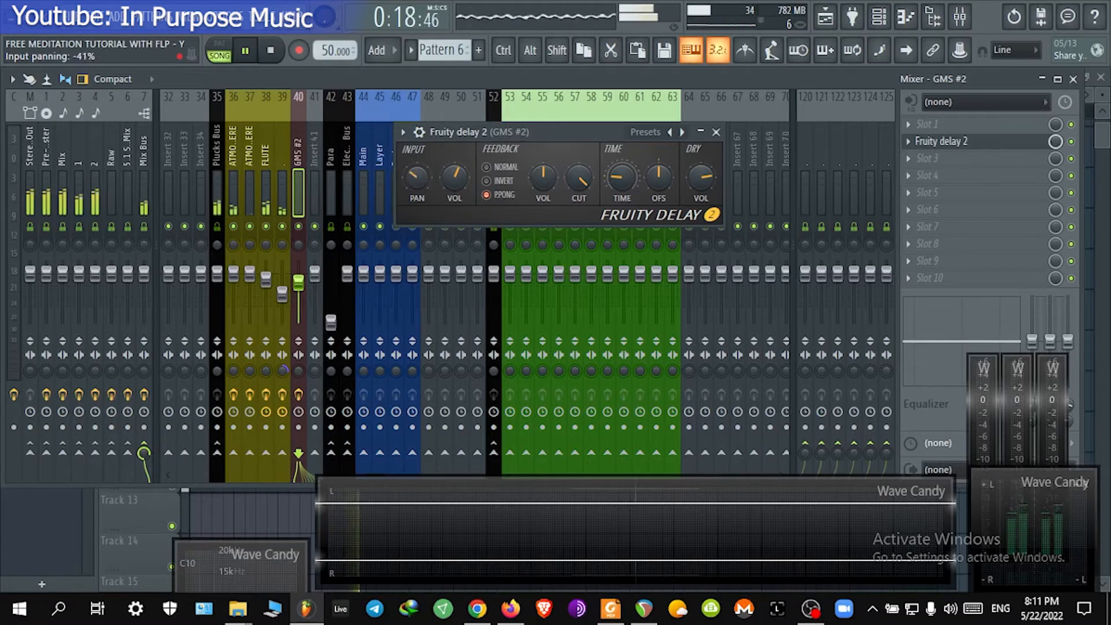
drag(417, 177, 420, 203)
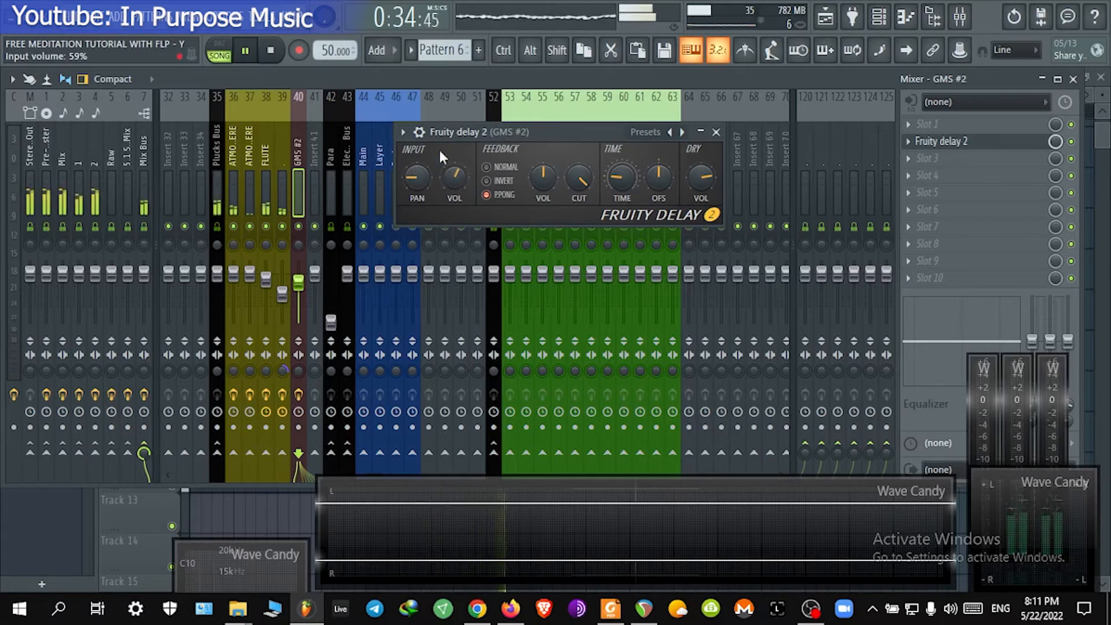
Step: Close the delay and add EQUO to the GMS #2 insert's third slot
drag(477, 129, 477, 99)
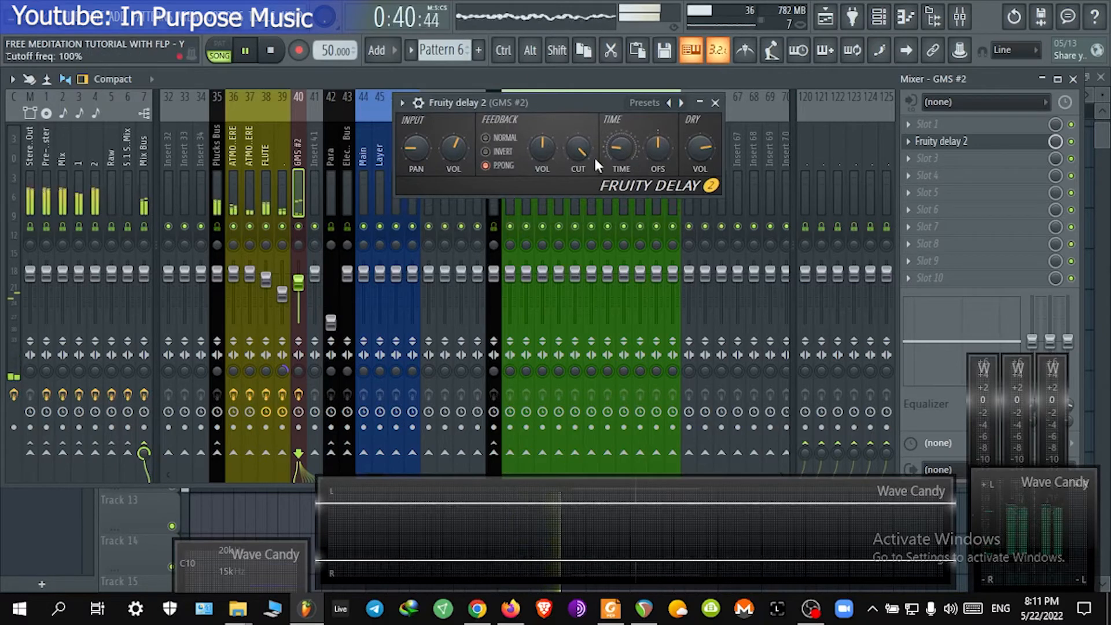
click(716, 103)
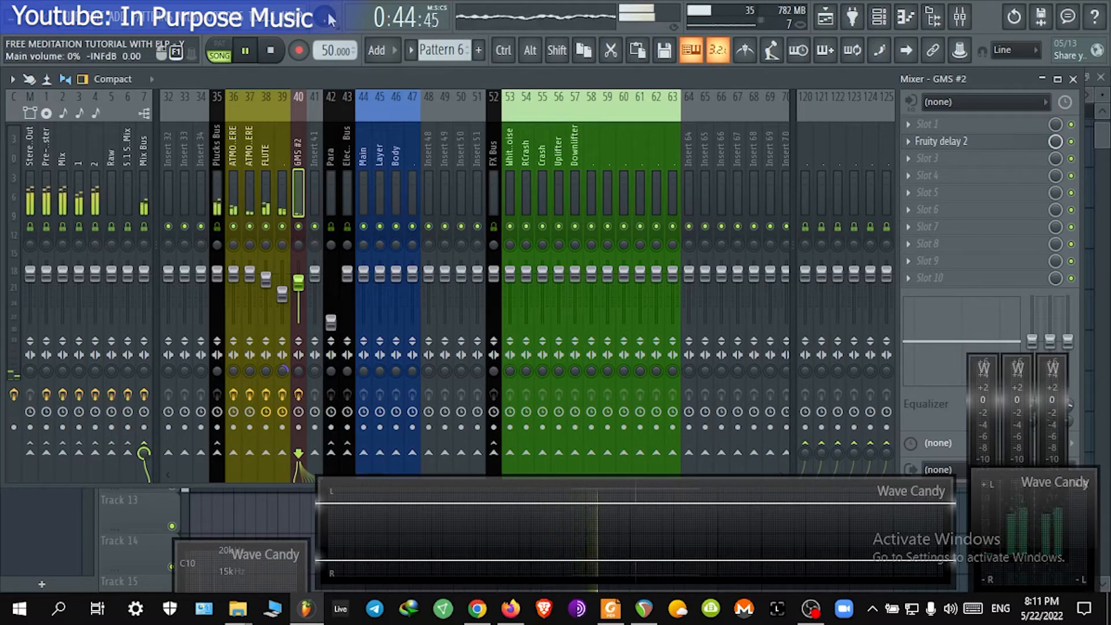
click(964, 167)
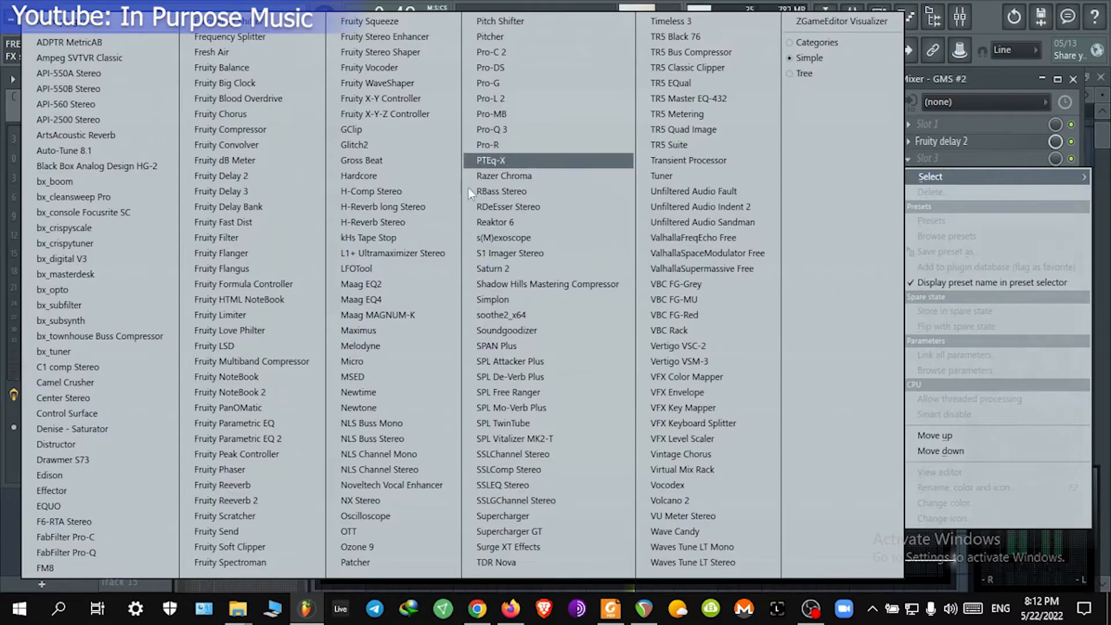
click(68, 504)
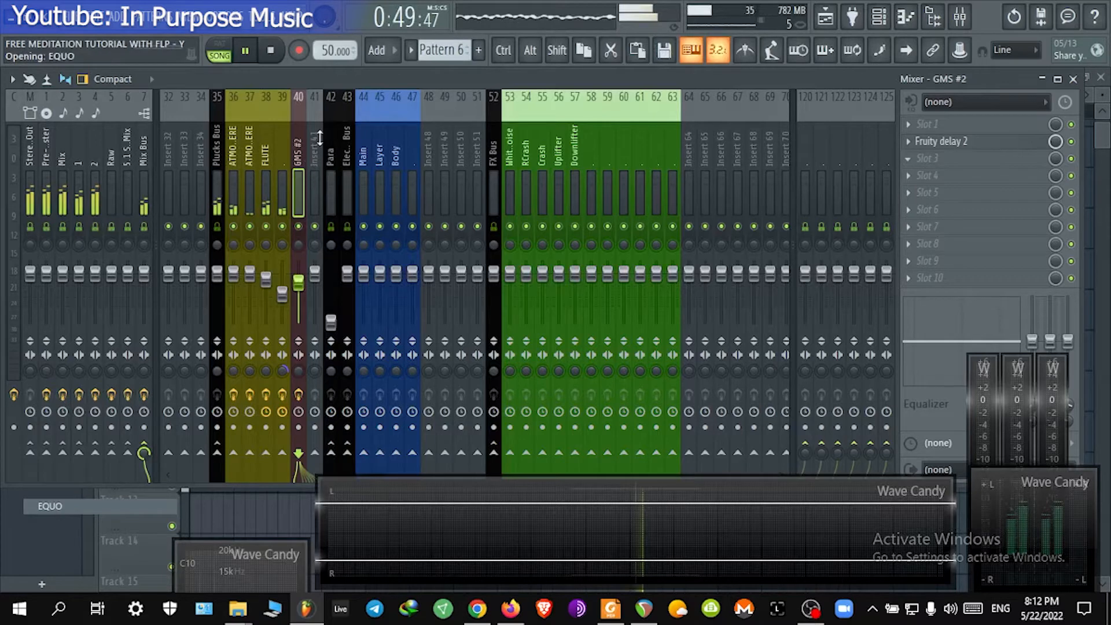
drag(300, 165, 704, 94)
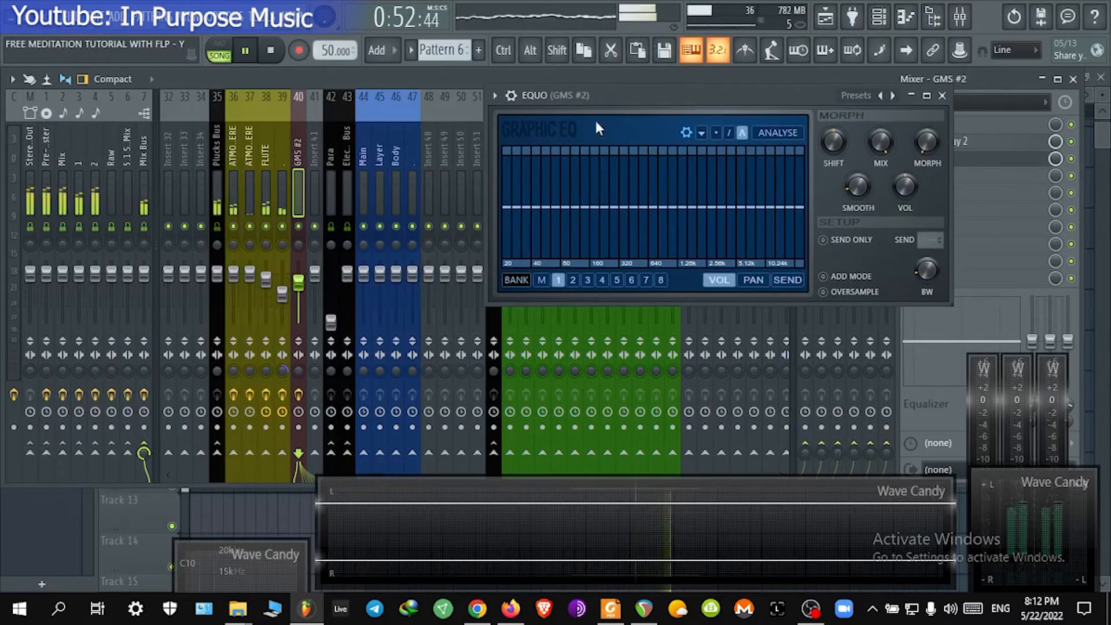
Step: Draw an EQUO curve that cuts the bands below about 320 Hz, then close the plugin
click(1074, 80)
click(218, 111)
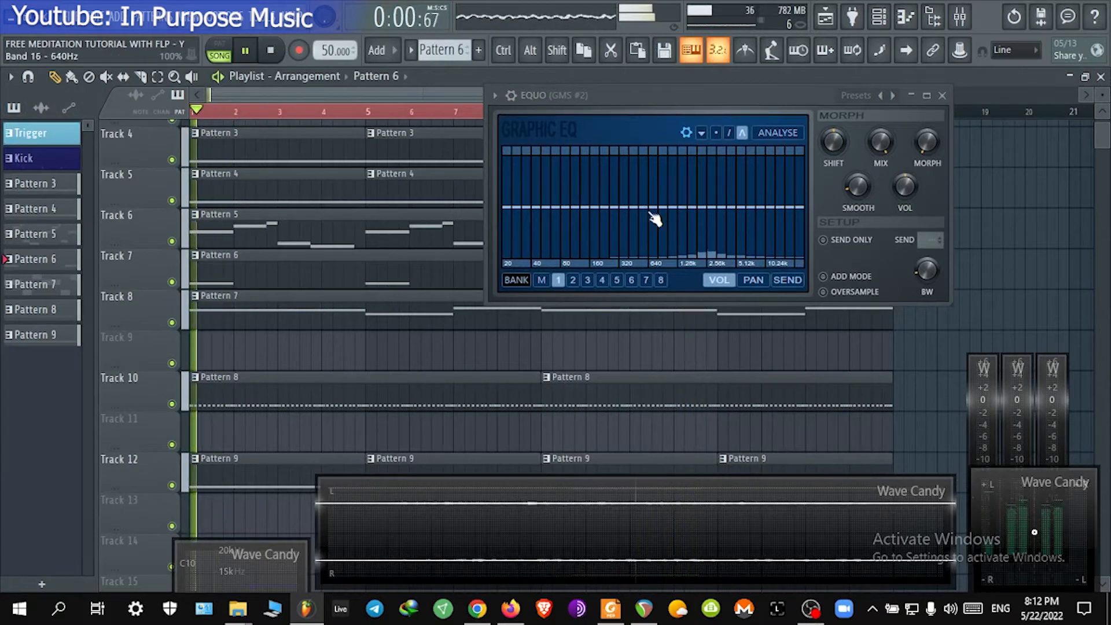
click(218, 111)
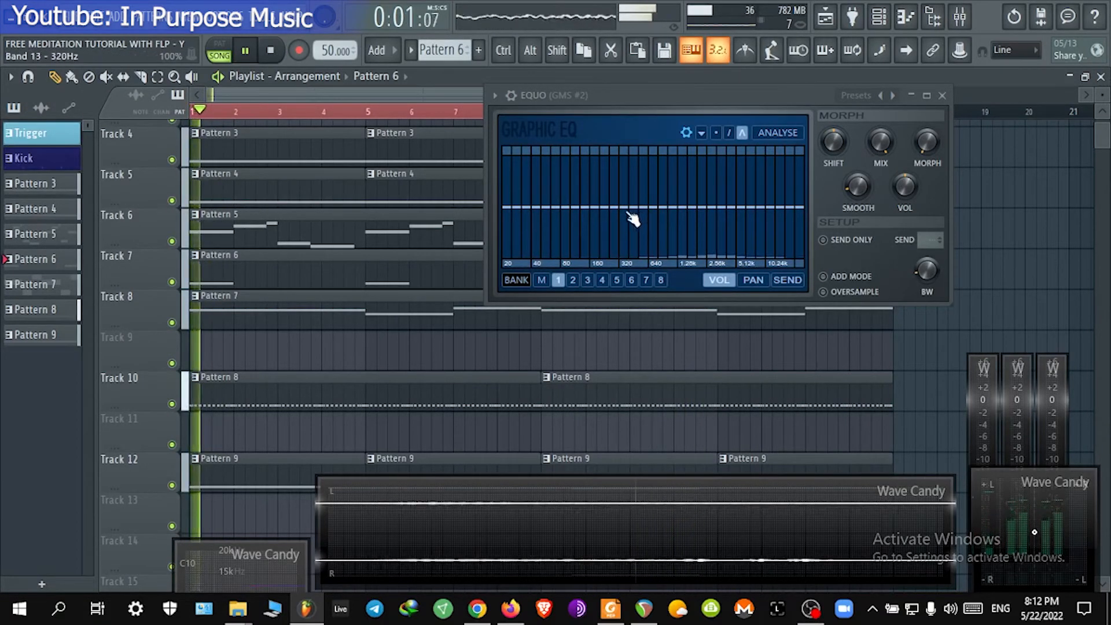
mouse_move(618, 224)
mouse_down()
mouse_move(610, 238)
mouse_move(485, 286)
mouse_move(540, 294)
mouse_move(636, 227)
mouse_move(689, 210)
mouse_up()
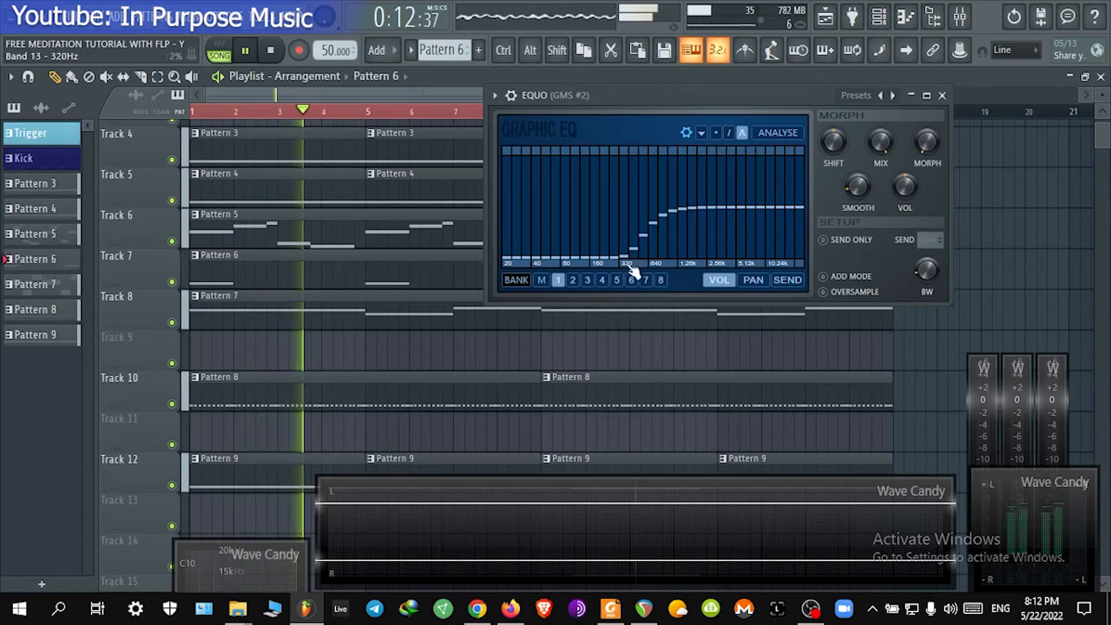
click(942, 95)
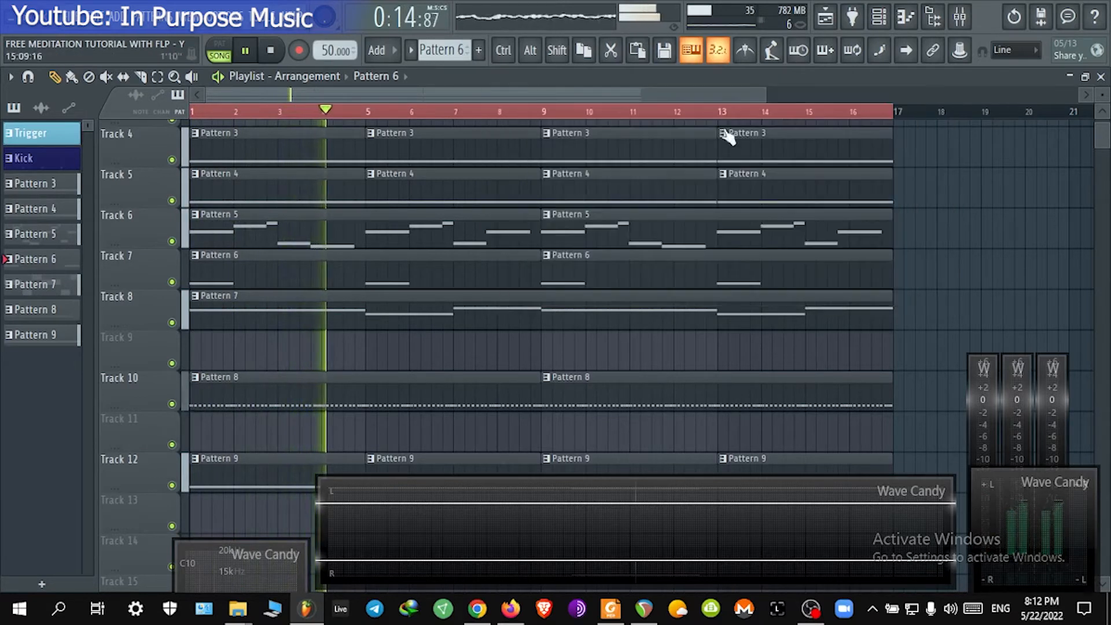
Step: Reopen the mixer to review the GMS #2 insert's effect slots
click(964, 18)
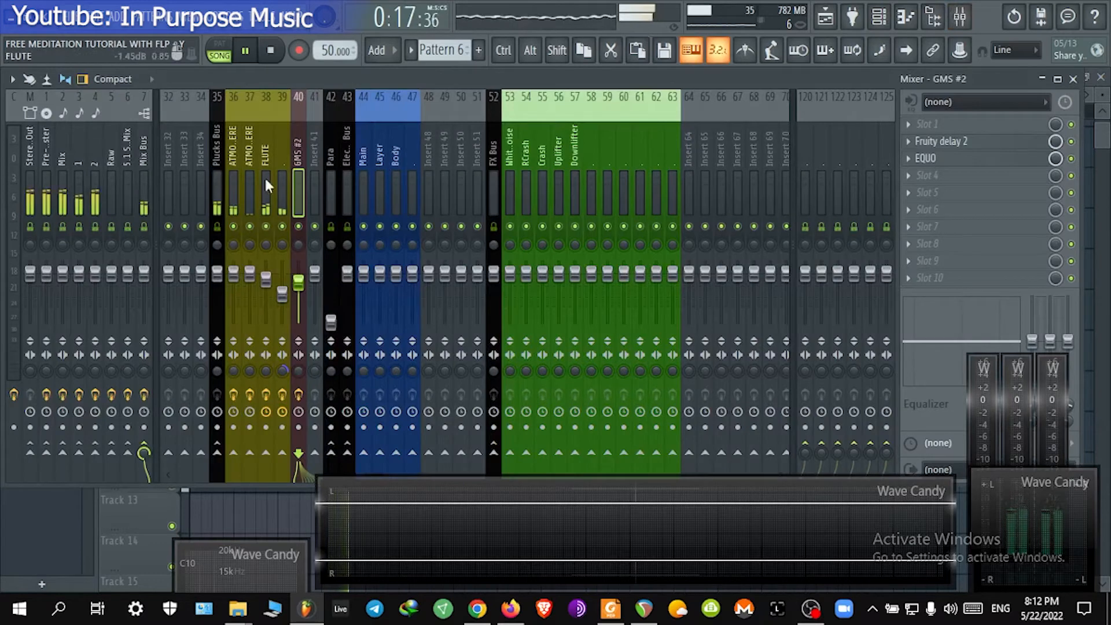
click(963, 165)
click(964, 168)
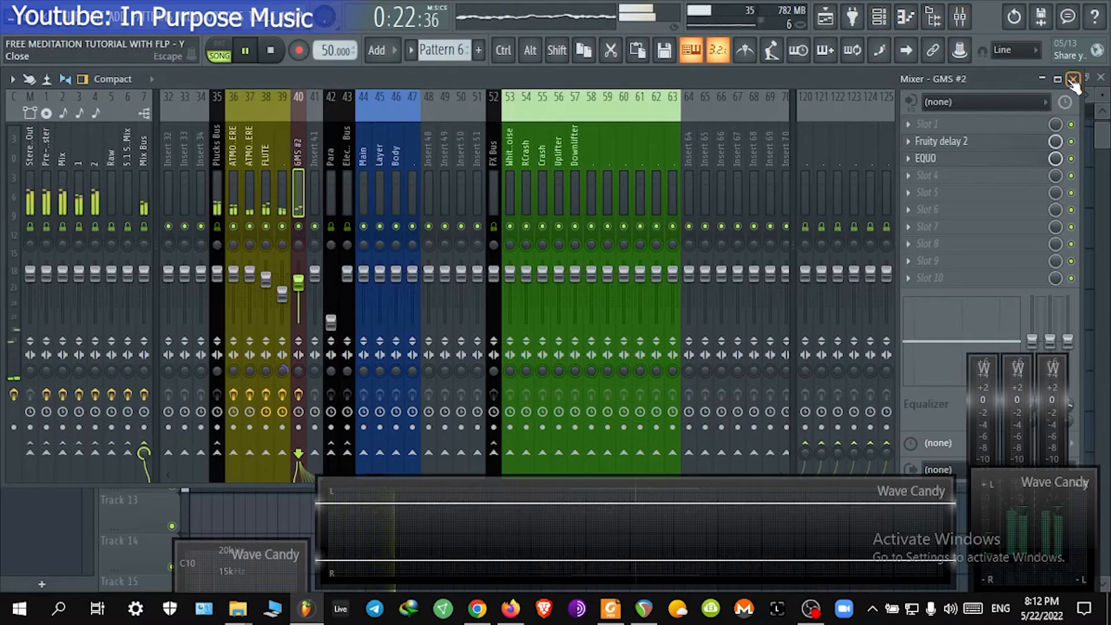
Step: Step through the Mix, 1, 2 and Pre-Master inserts to review their effect chains
click(60, 168)
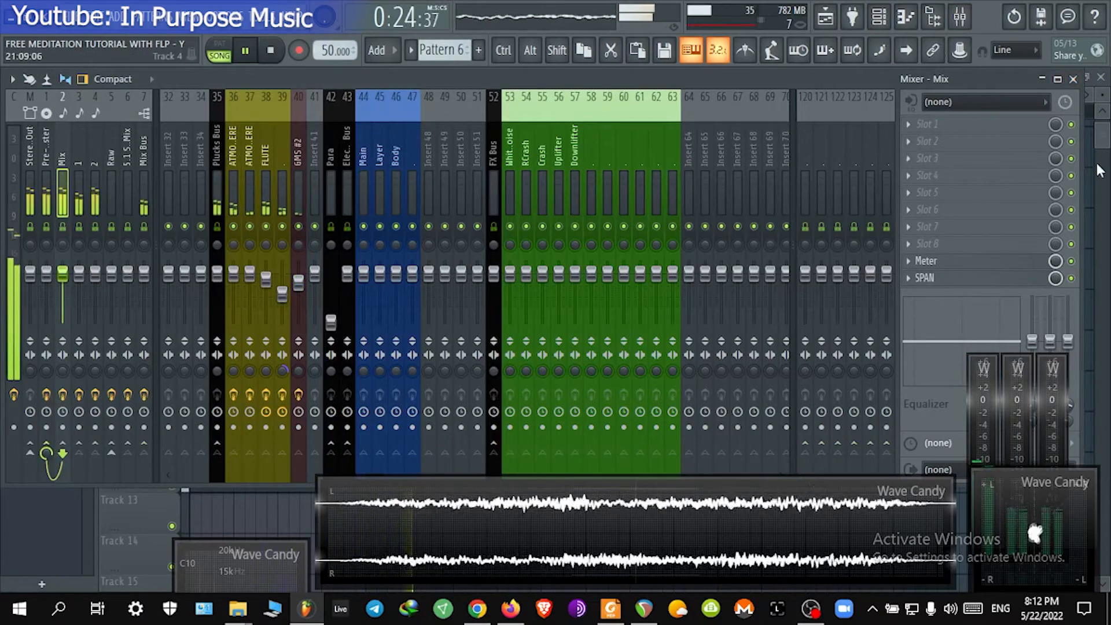
click(1075, 78)
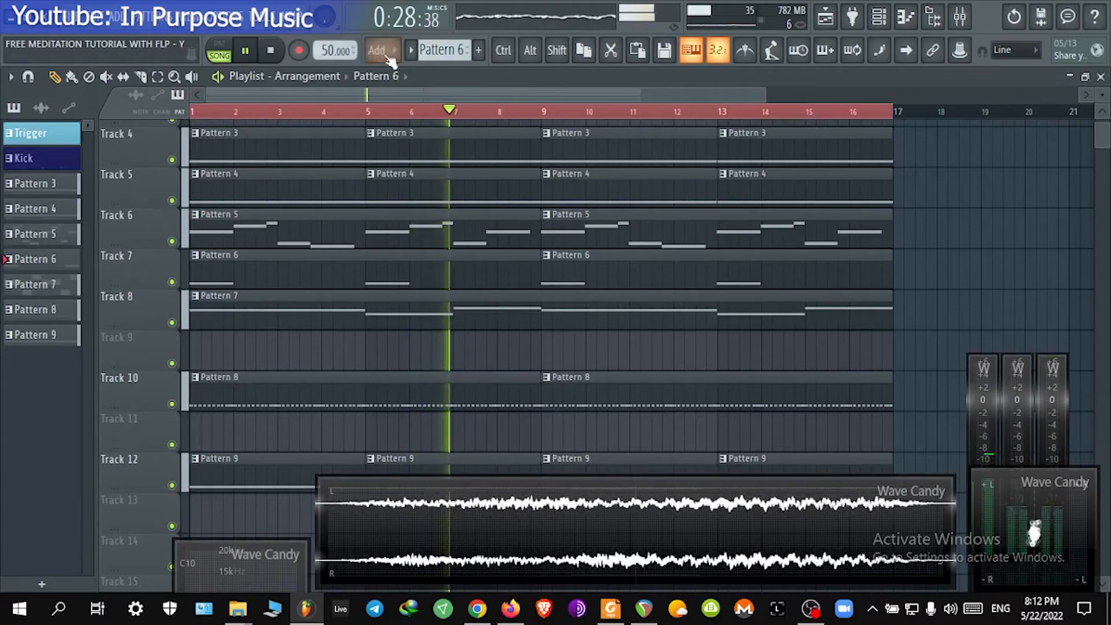
click(955, 17)
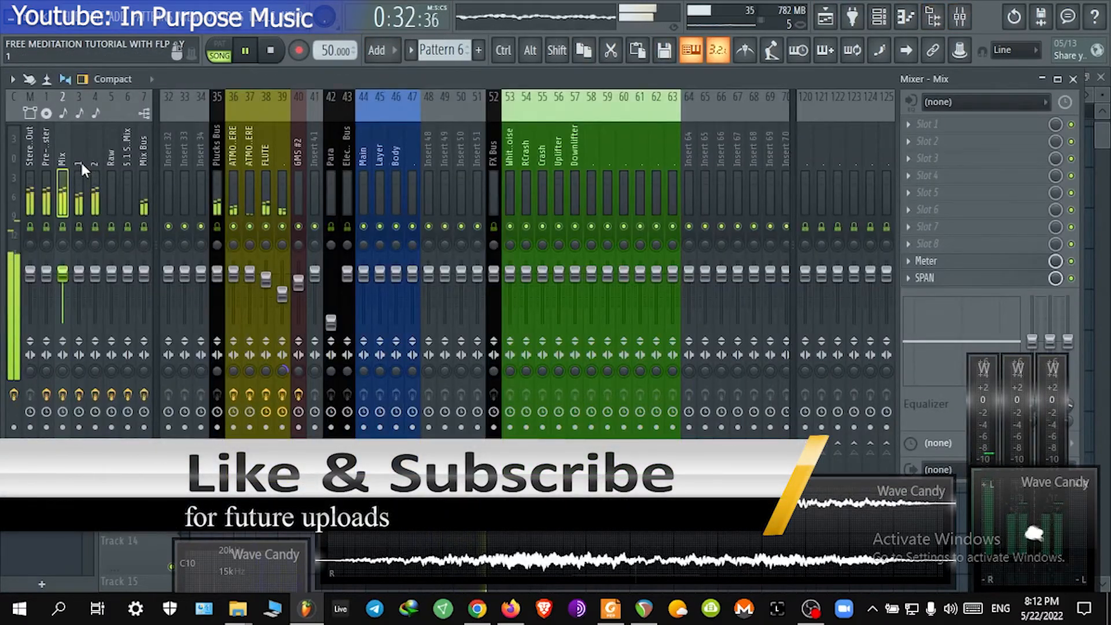
click(79, 165)
click(94, 164)
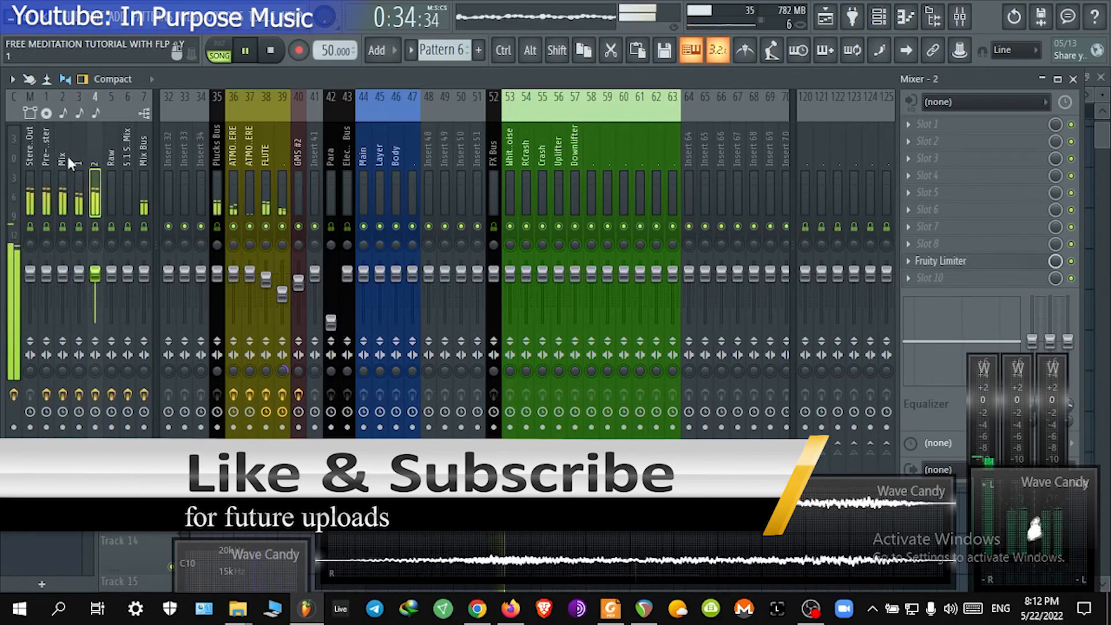
click(64, 159)
click(79, 158)
click(94, 160)
click(62, 162)
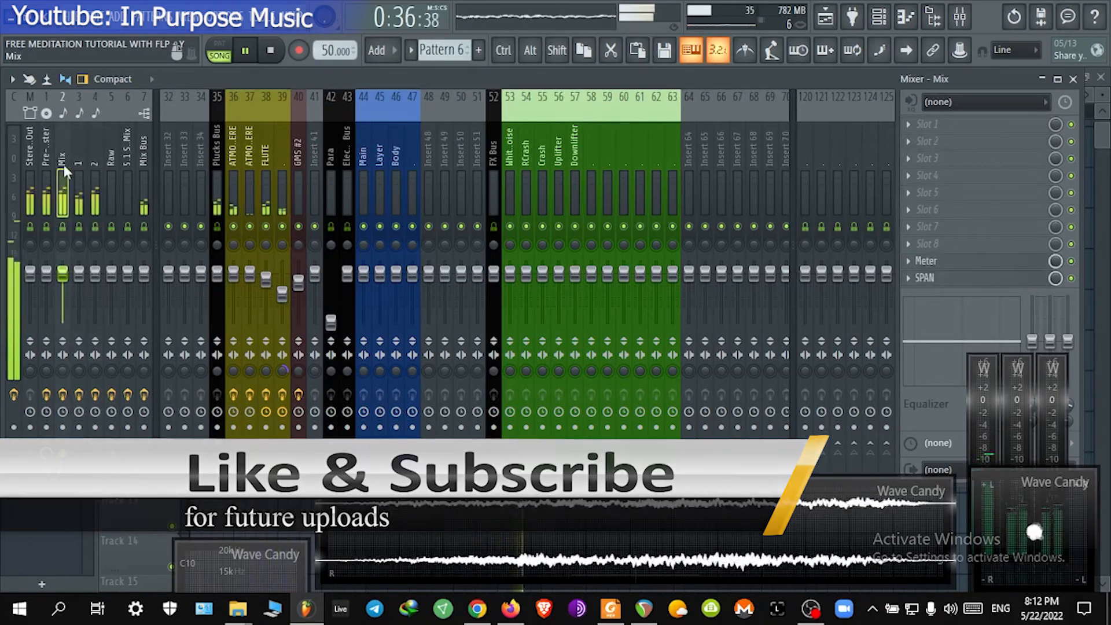
click(78, 165)
click(96, 164)
click(58, 174)
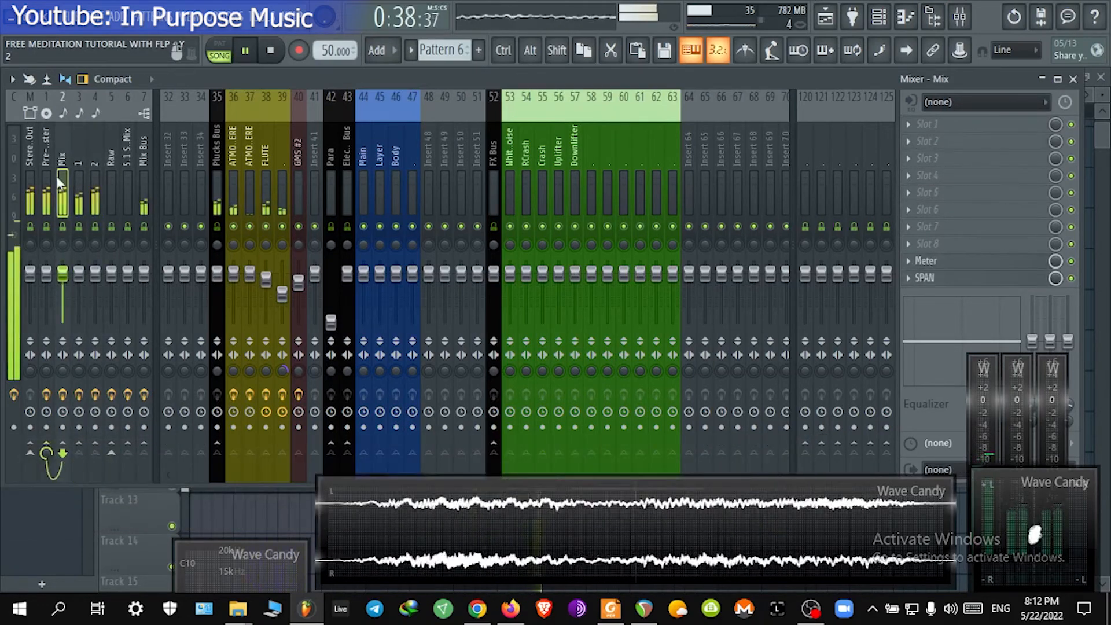
click(20, 171)
click(46, 169)
click(144, 164)
click(45, 165)
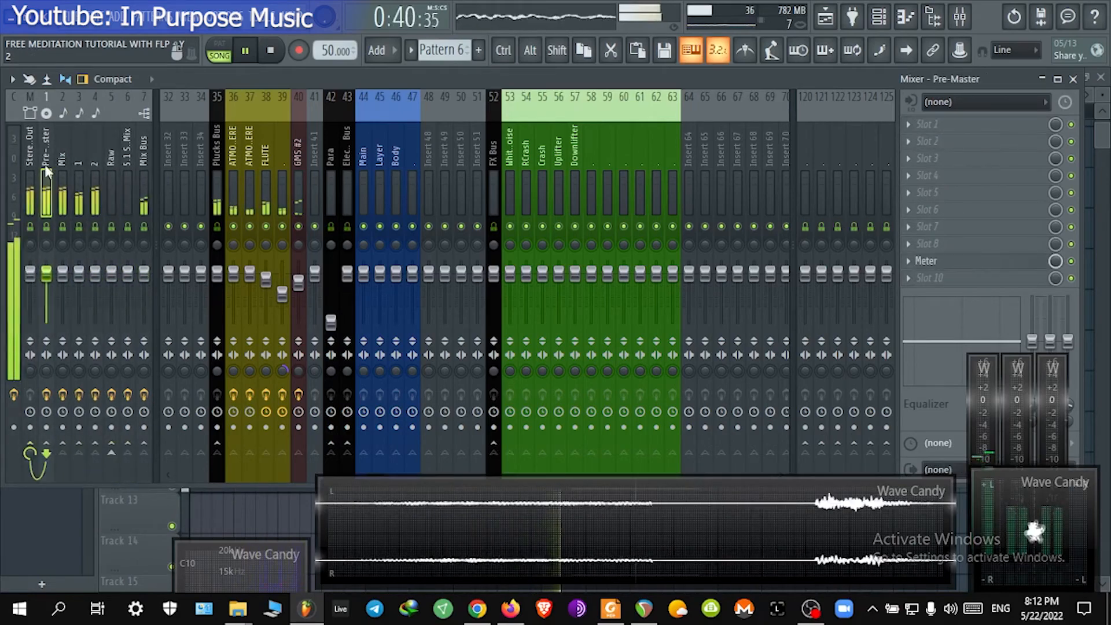
click(1074, 78)
scroll(528, 115, down, 1)
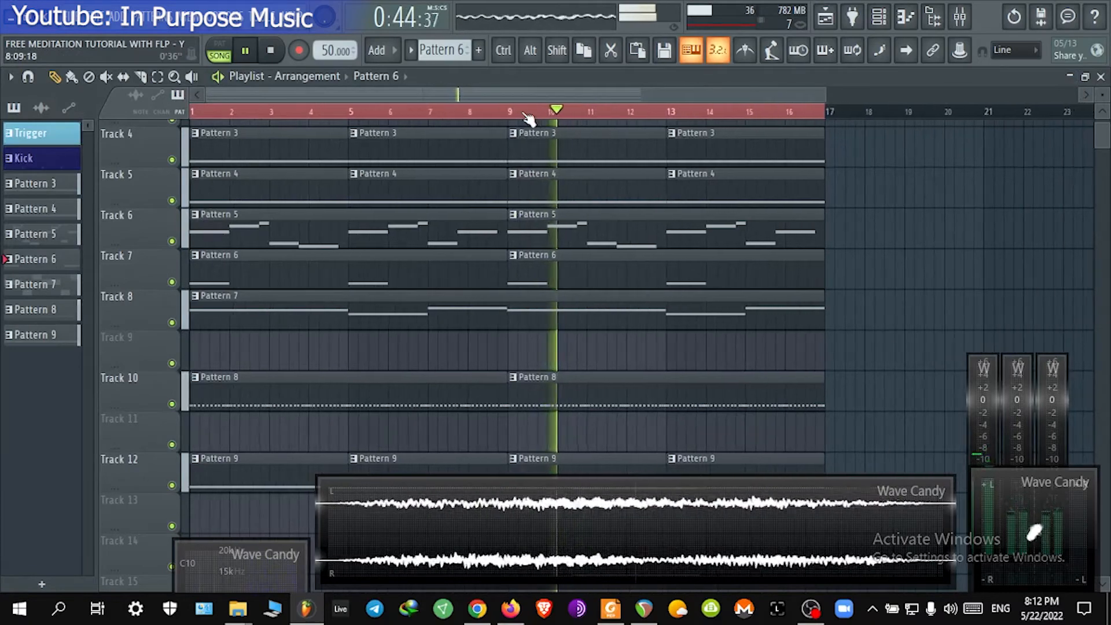
scroll(544, 103, down, 1)
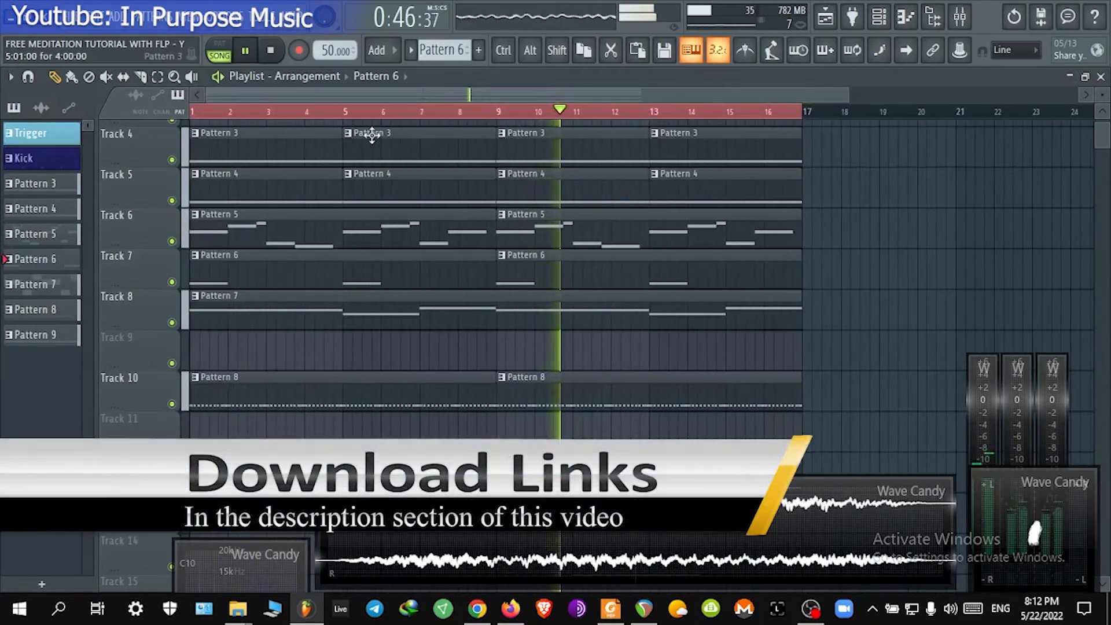
scroll(427, 178, down, 2)
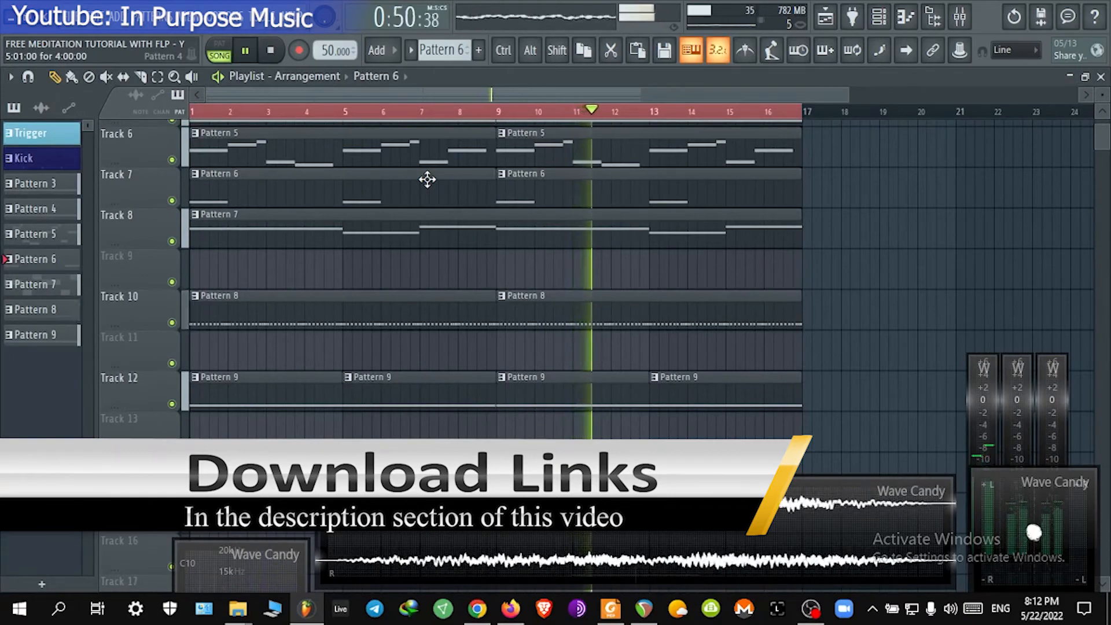
scroll(427, 178, up, 2)
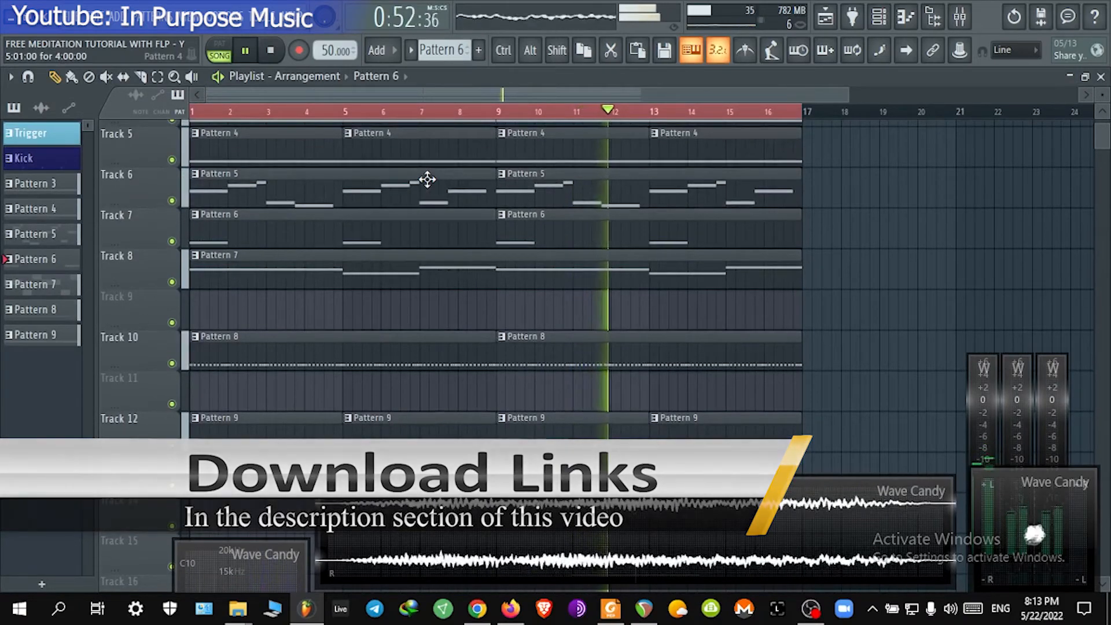
scroll(436, 157, down, 1)
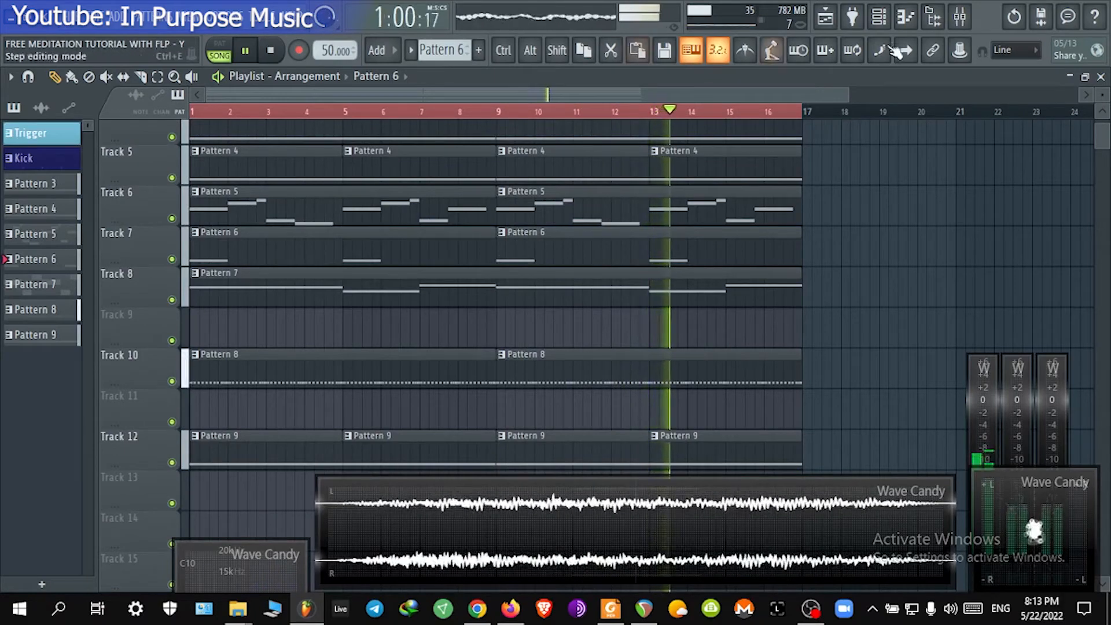
Step: Widen the mixer's effect panel and move insert 1's Fruity soft clipper further down its effect chain
click(960, 19)
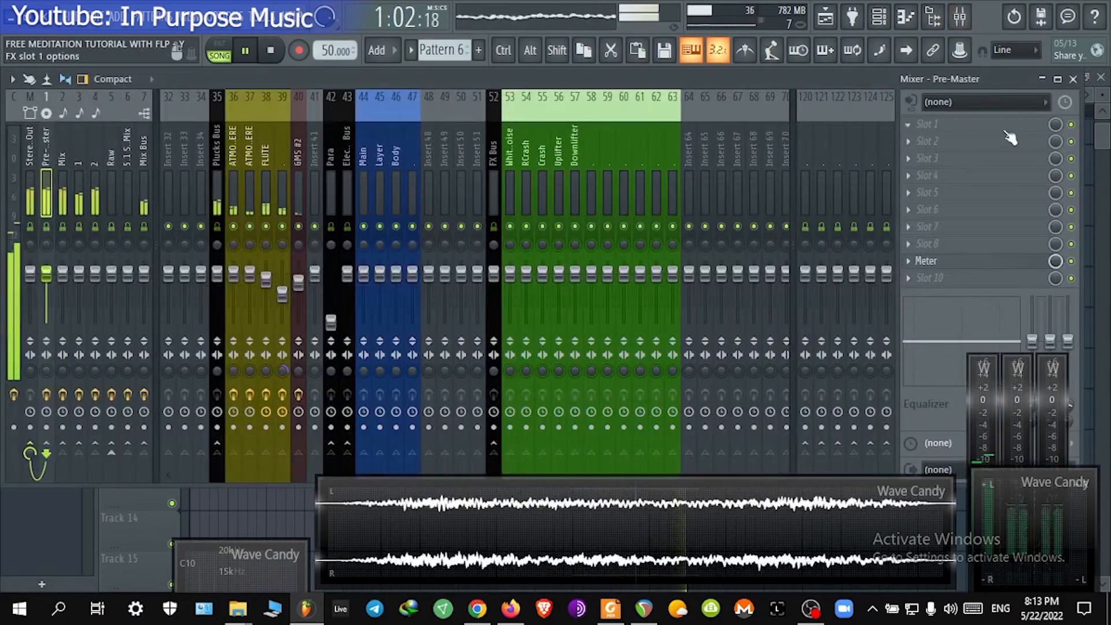
drag(1081, 103, 1108, 105)
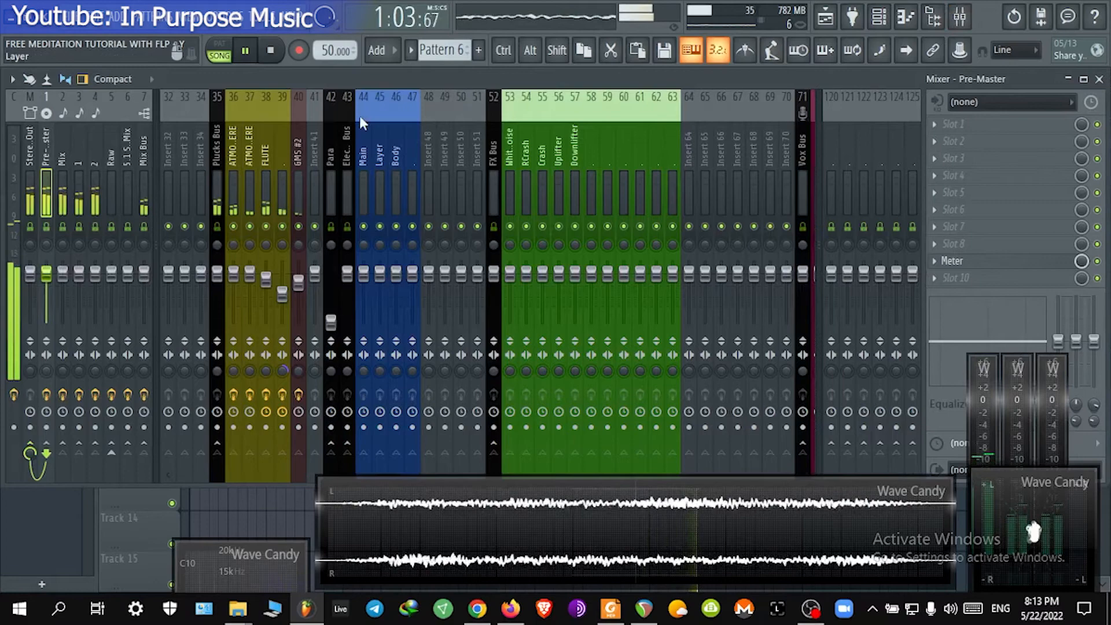
click(62, 168)
click(79, 166)
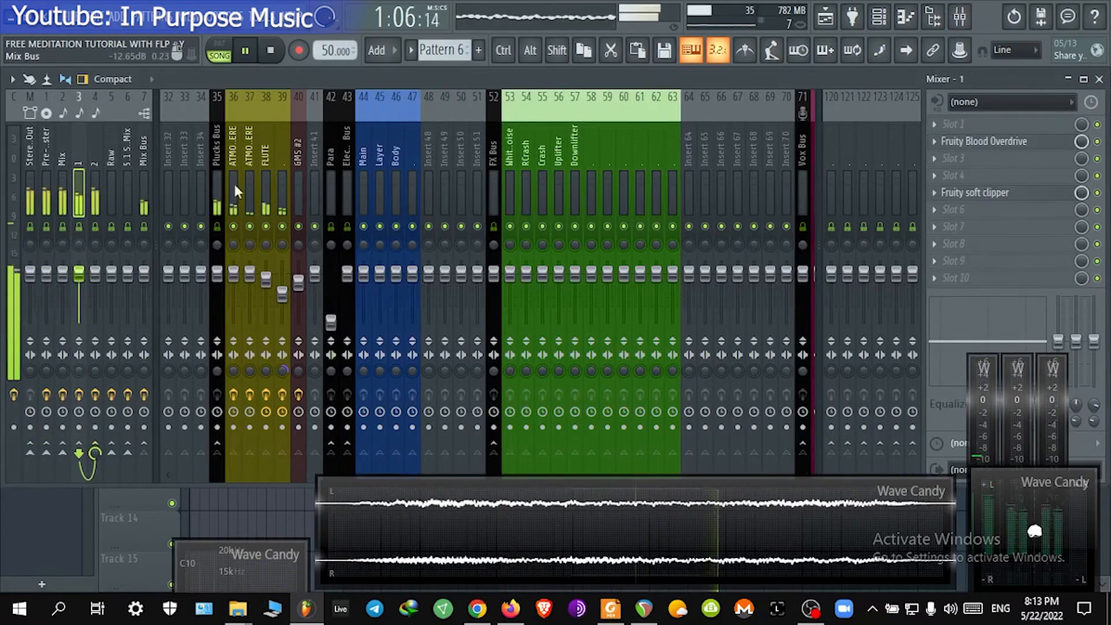
scroll(1023, 231, down, 1)
scroll(1022, 234, down, 2)
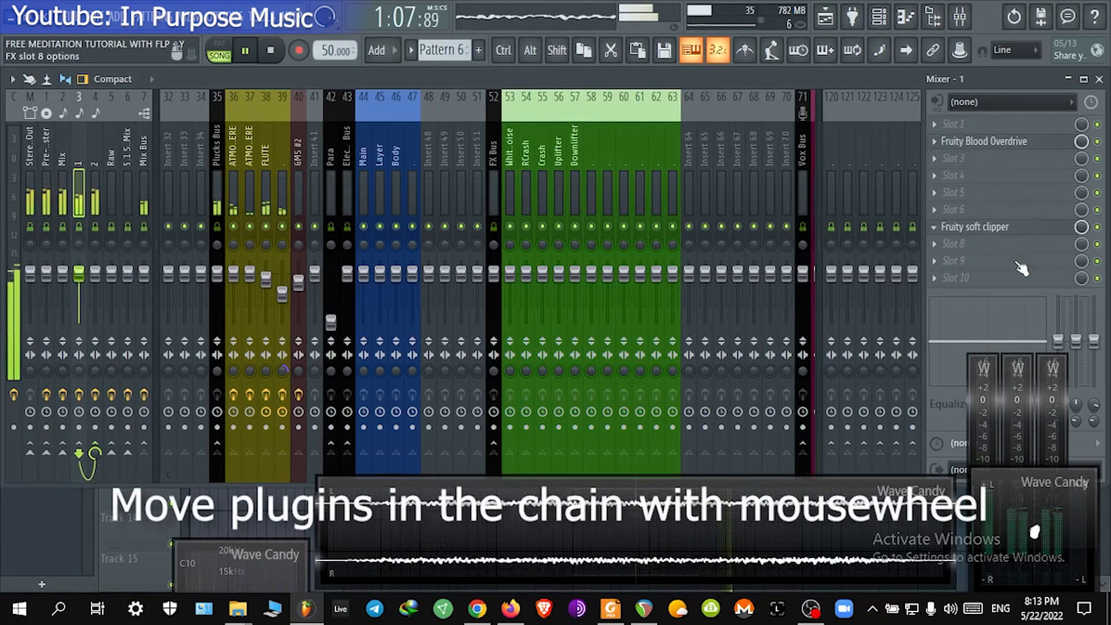
Step: Add EQUO to insert 1's sixth slot and draw a curve that gradually lowers the bands above about 1.25 kHz
click(998, 209)
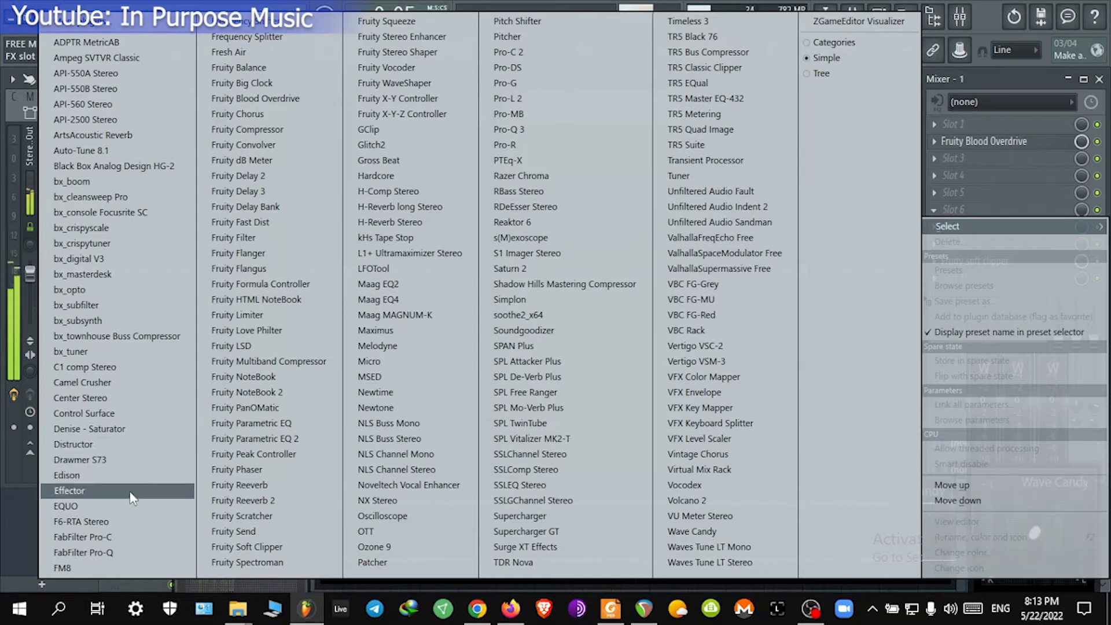
click(133, 508)
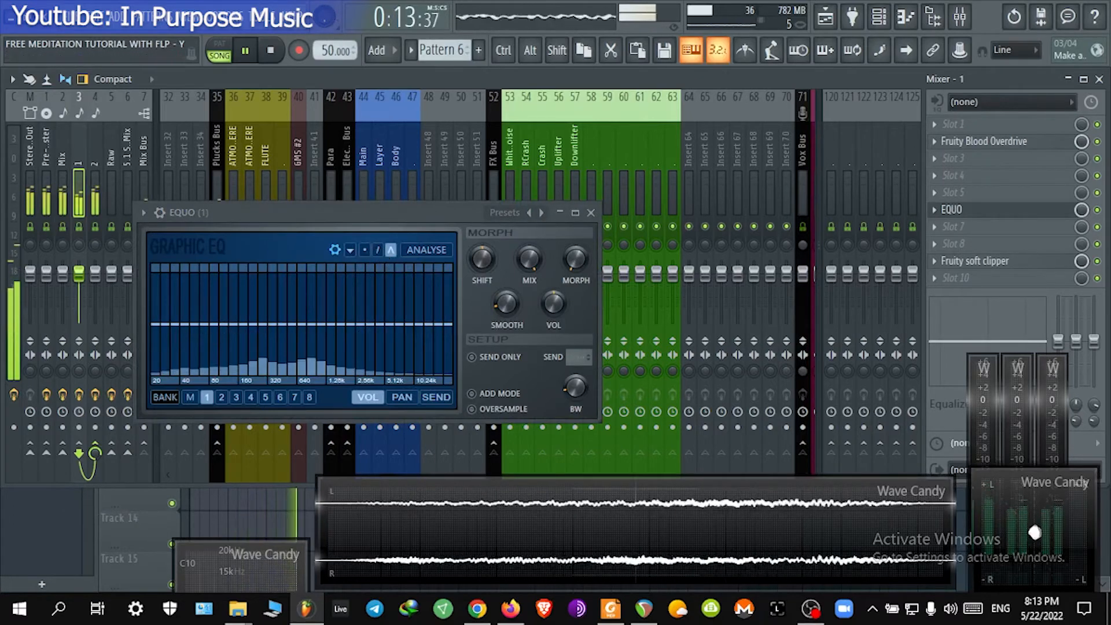
click(378, 250)
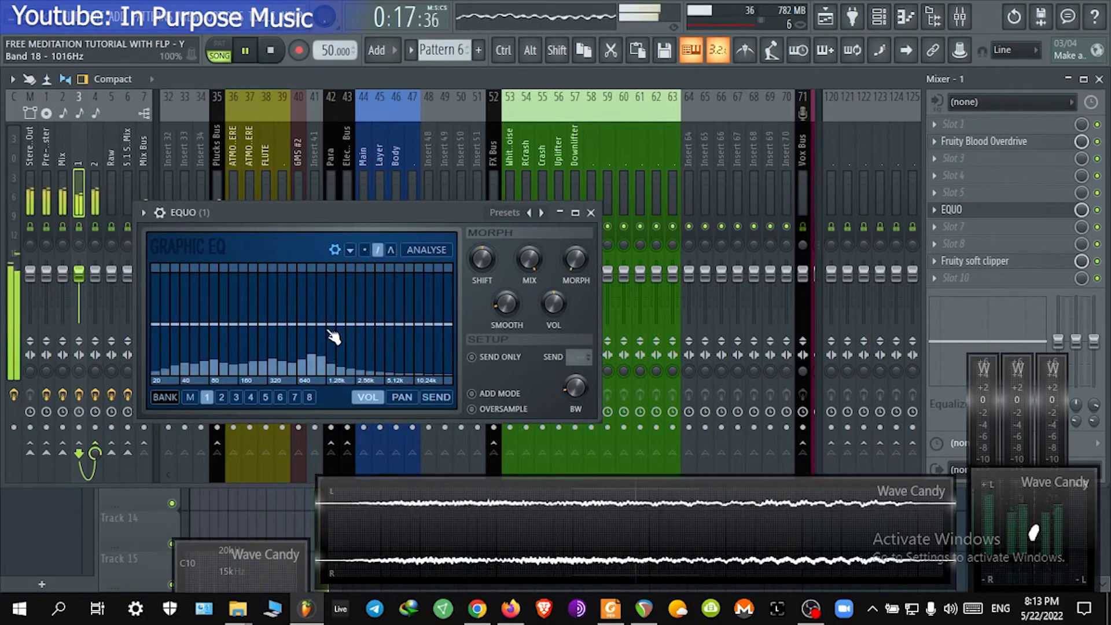
mouse_move(329, 333)
mouse_down()
mouse_move(455, 344)
mouse_move(482, 361)
mouse_up()
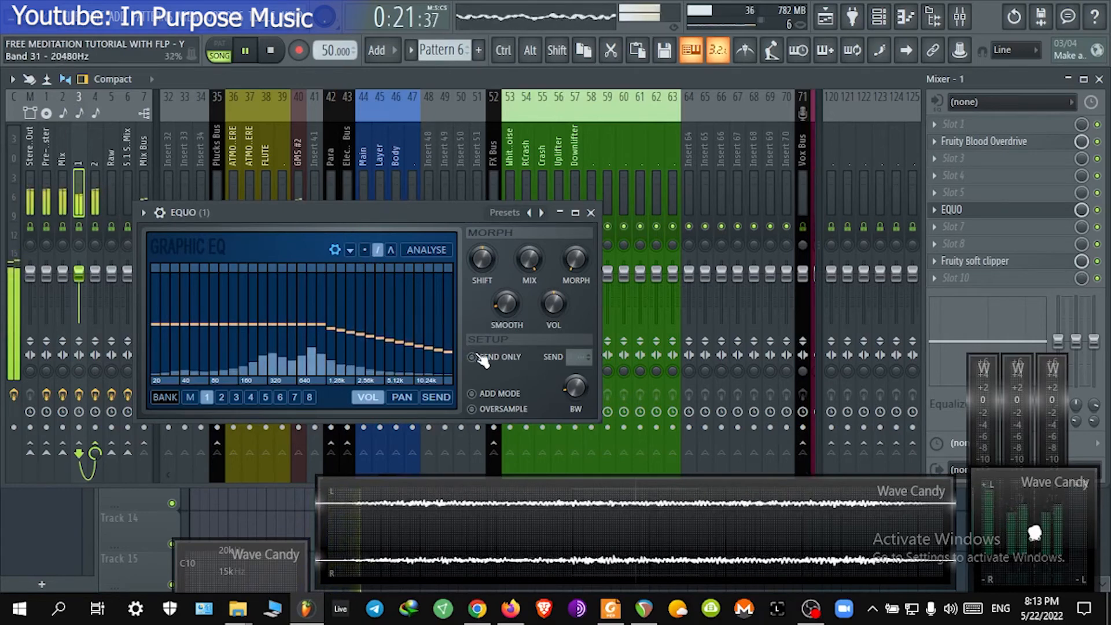
drag(331, 327, 457, 358)
drag(322, 326, 466, 363)
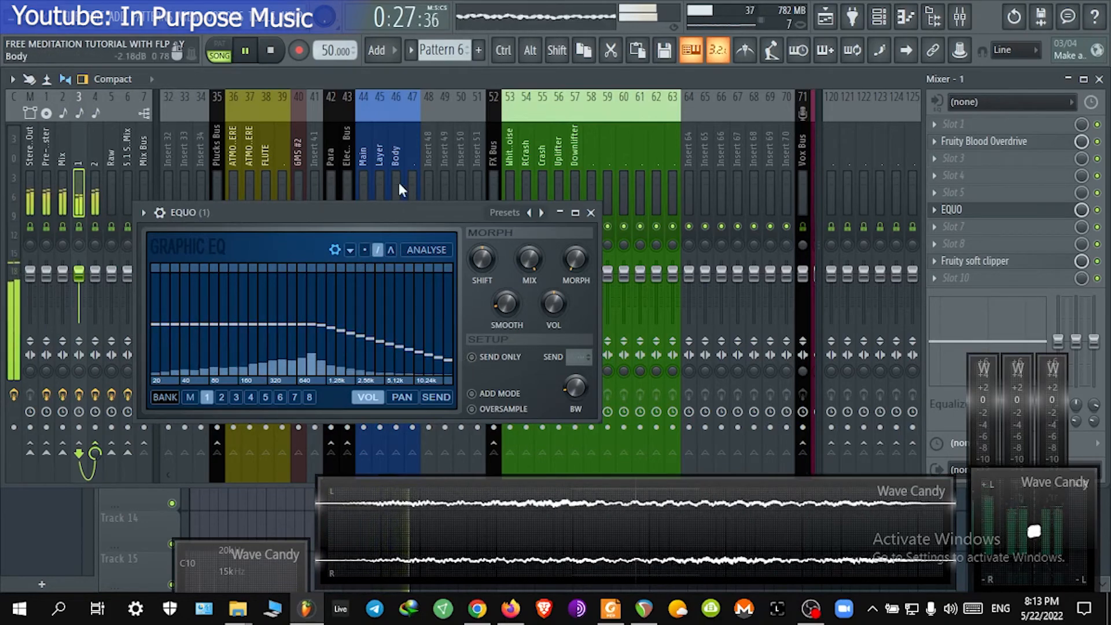
drag(451, 210, 664, 105)
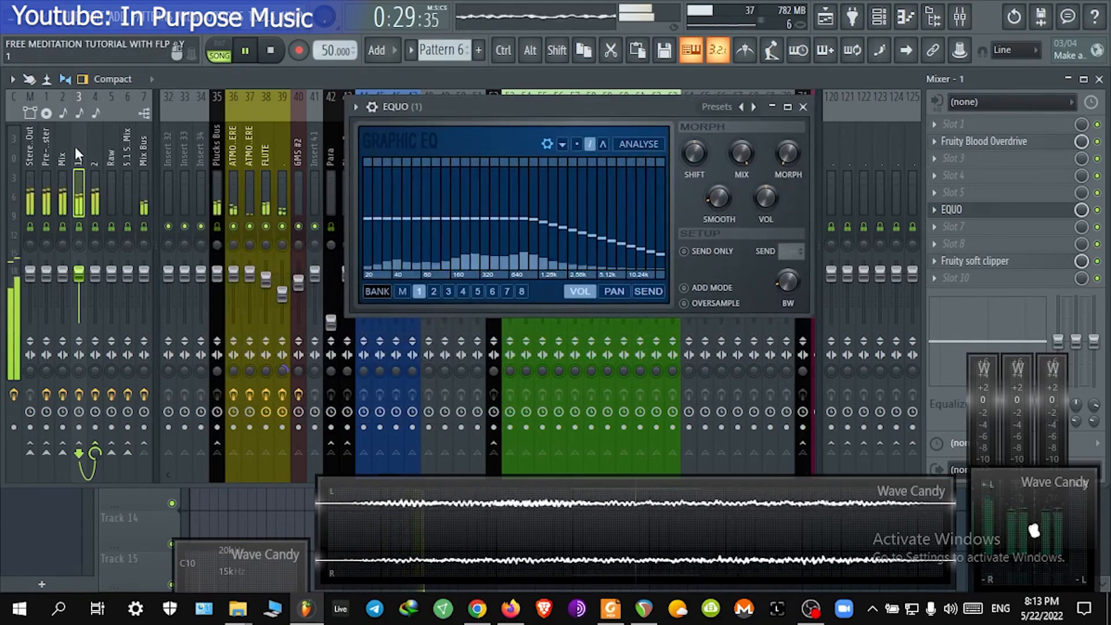
Step: Switch between the Stereo Out, Mix, 1 and 2 inserts to compare their effect chains
click(95, 162)
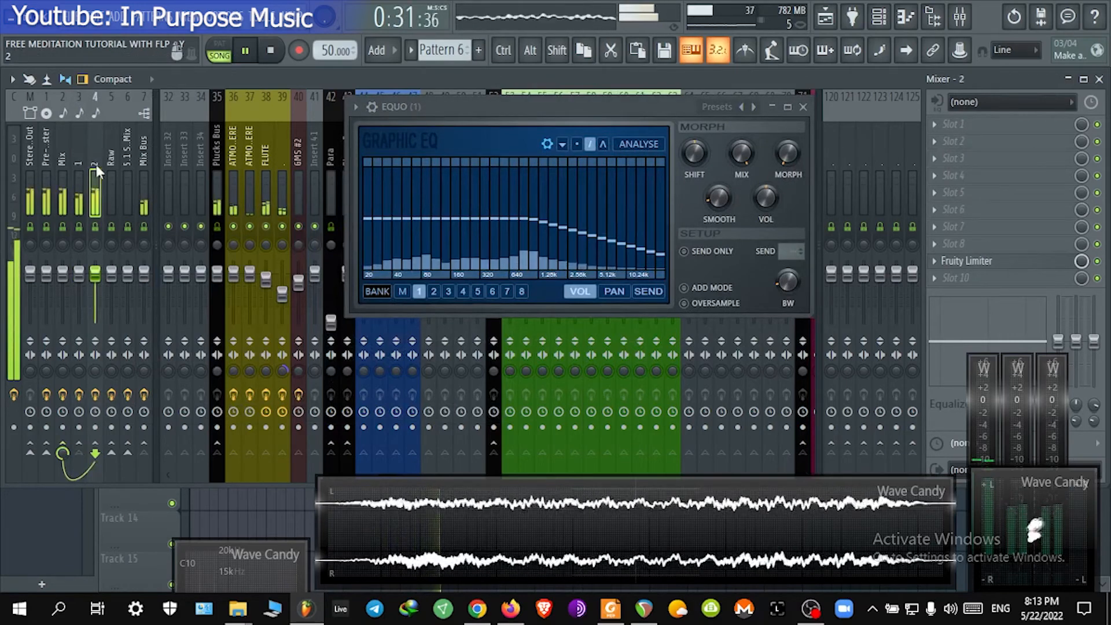
click(79, 165)
click(95, 165)
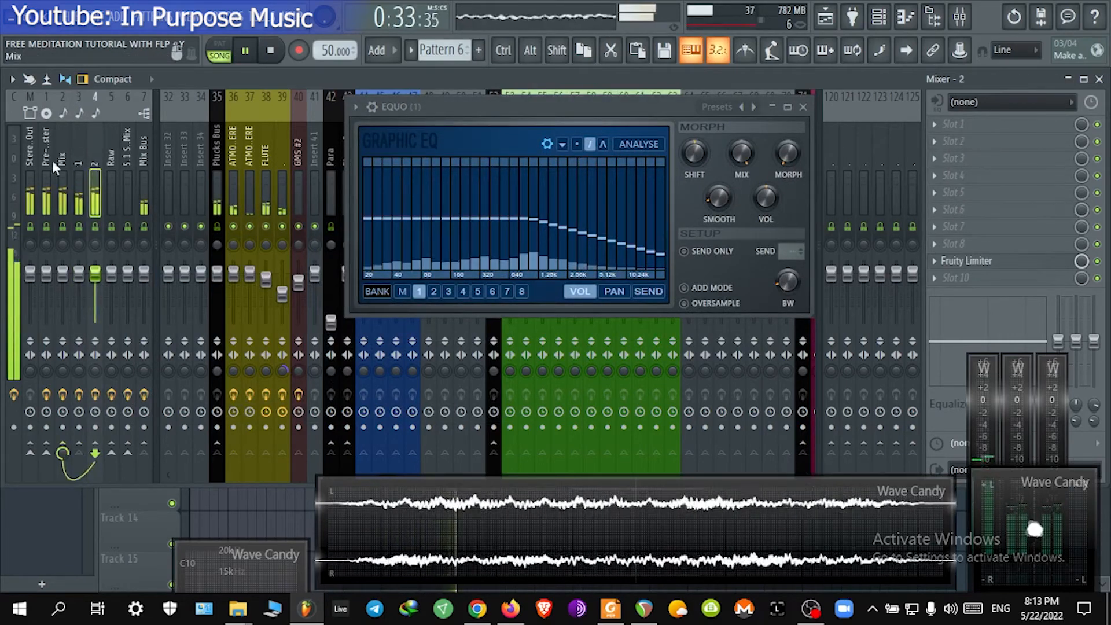
click(30, 158)
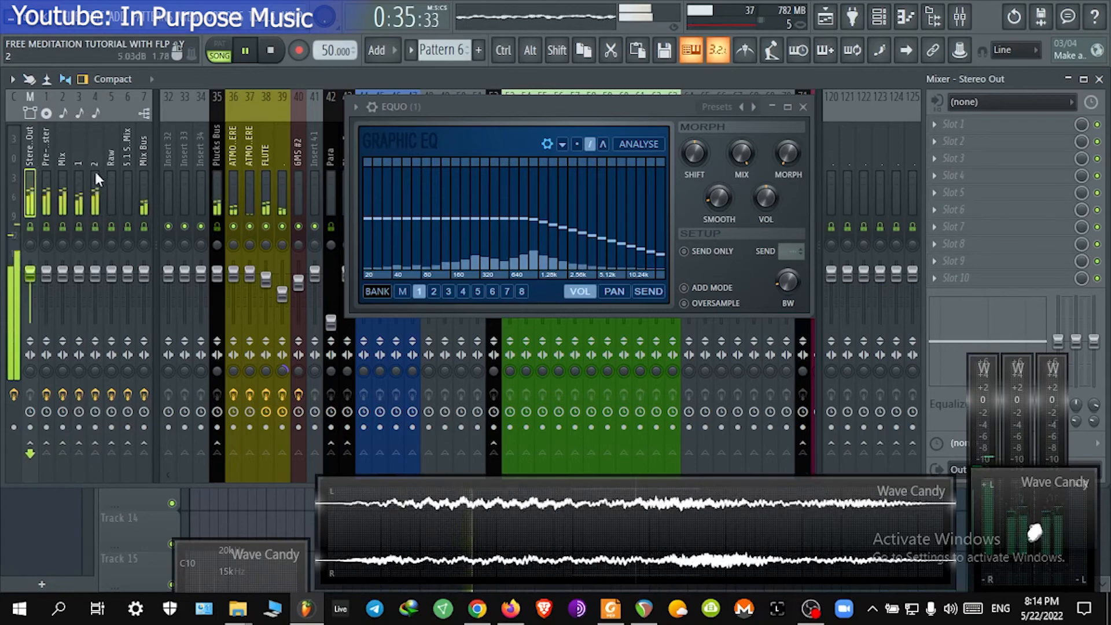
click(74, 177)
click(60, 177)
click(45, 177)
click(61, 178)
click(74, 176)
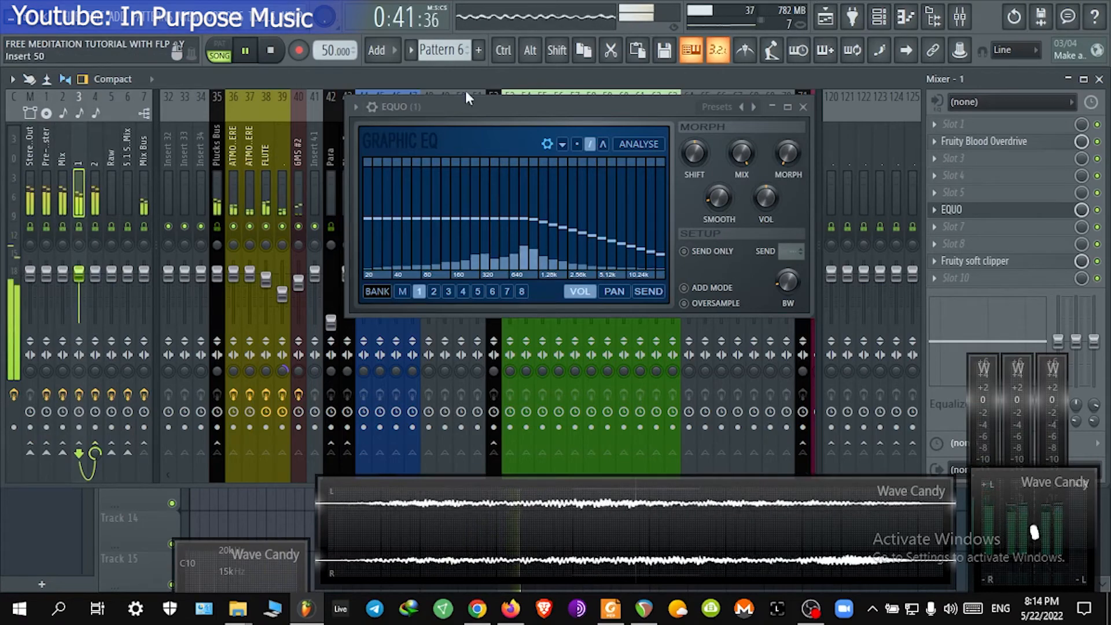
Step: Move the EQUO window aside and step through the Mix Bus, 1, 2, Stereo Out and Raw inserts
drag(466, 107, 527, 423)
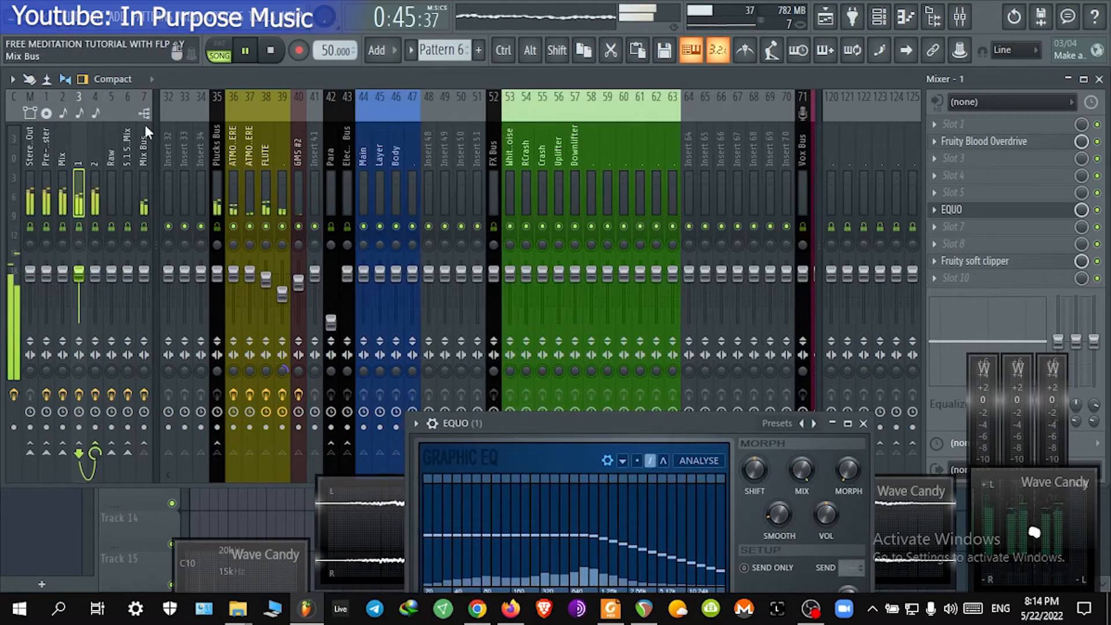
click(144, 172)
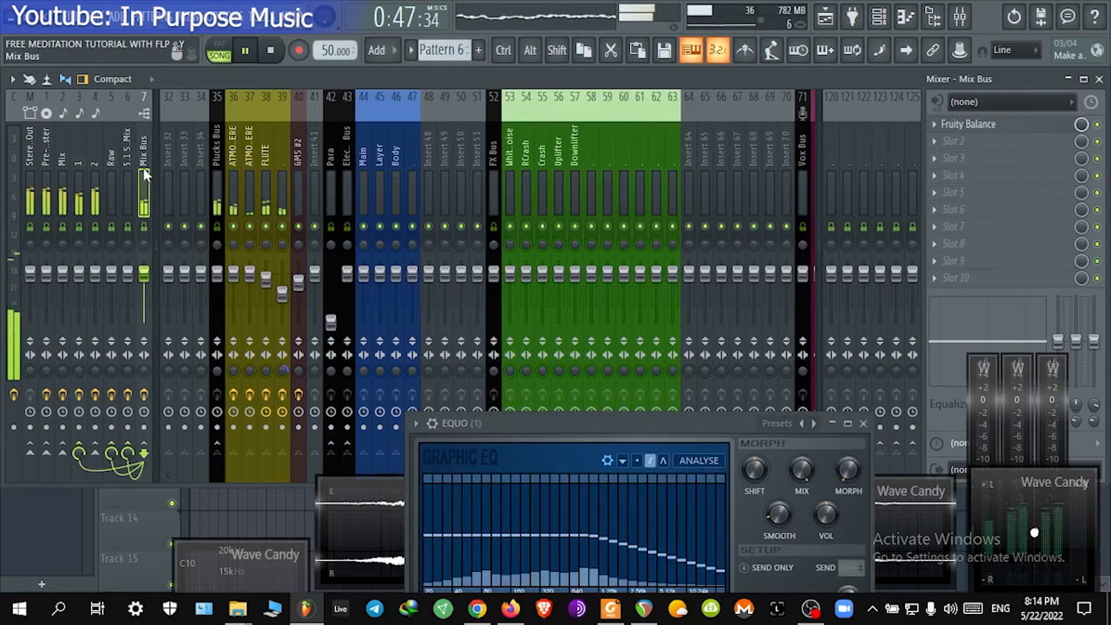
click(71, 168)
click(96, 177)
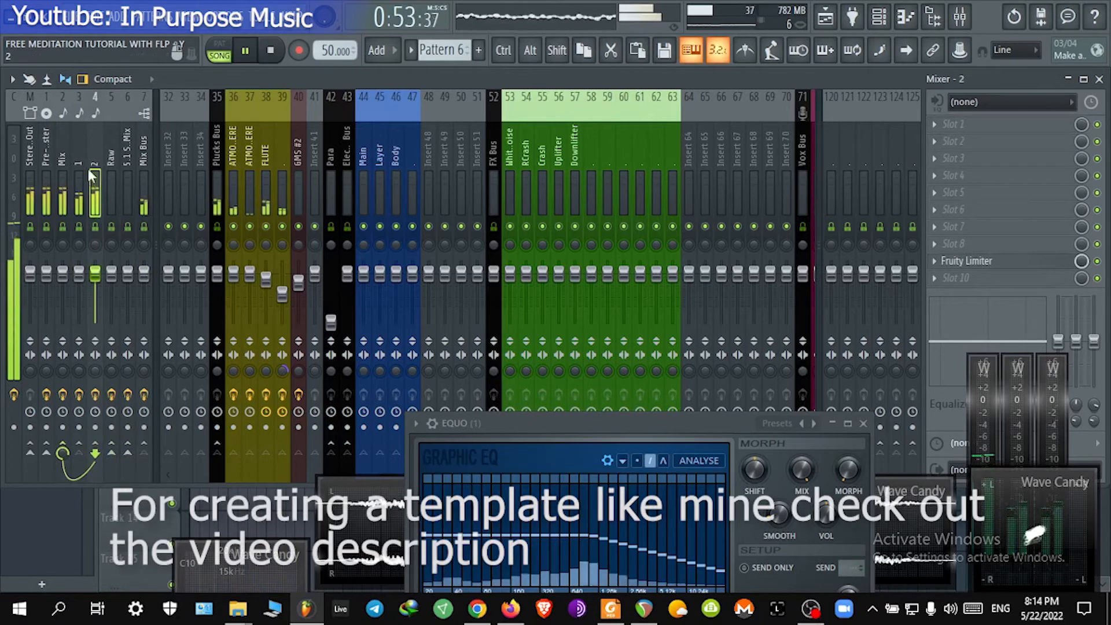
click(80, 197)
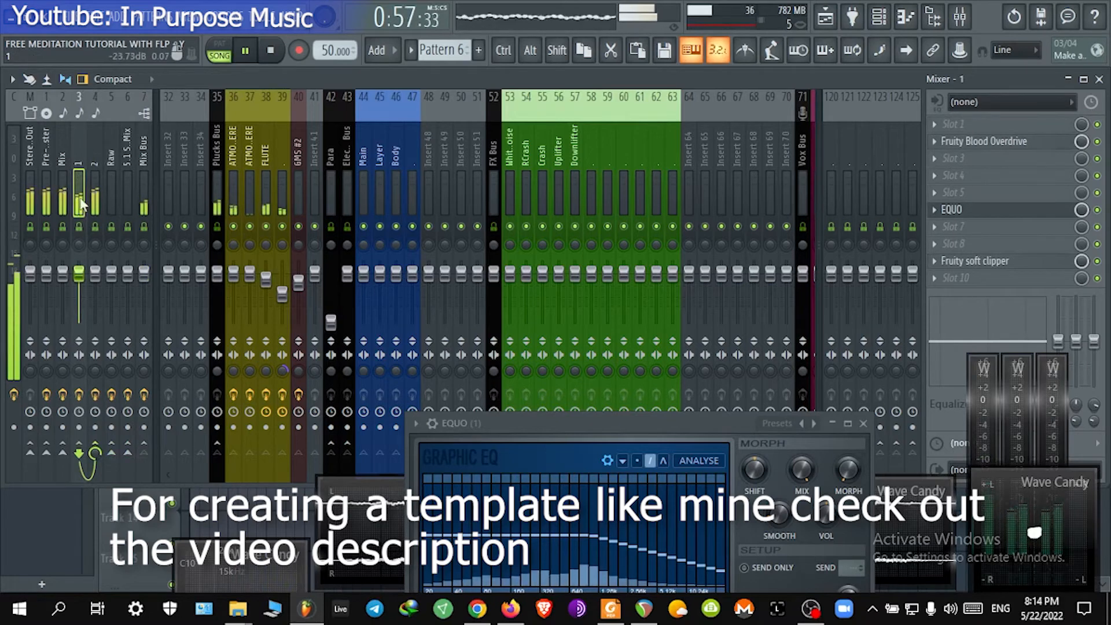
click(98, 191)
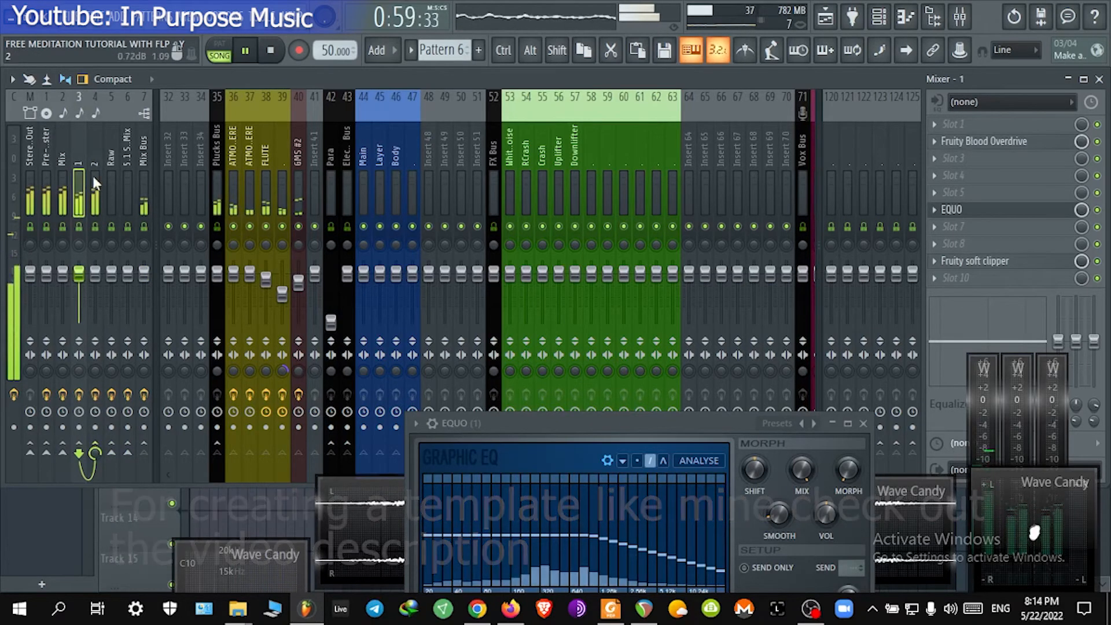
click(33, 161)
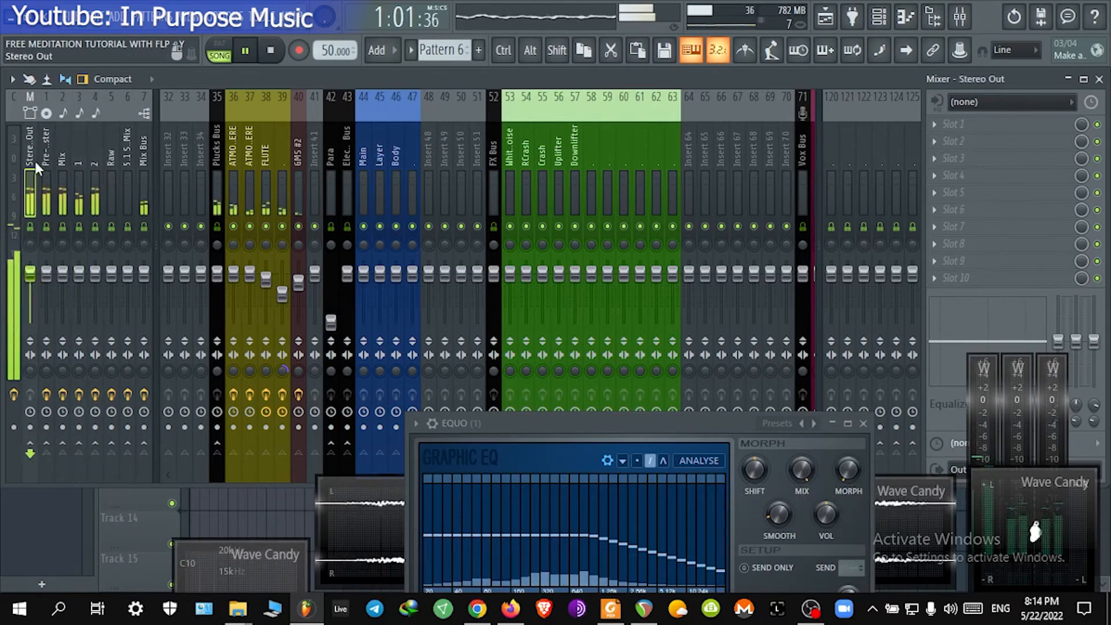
click(81, 159)
click(31, 159)
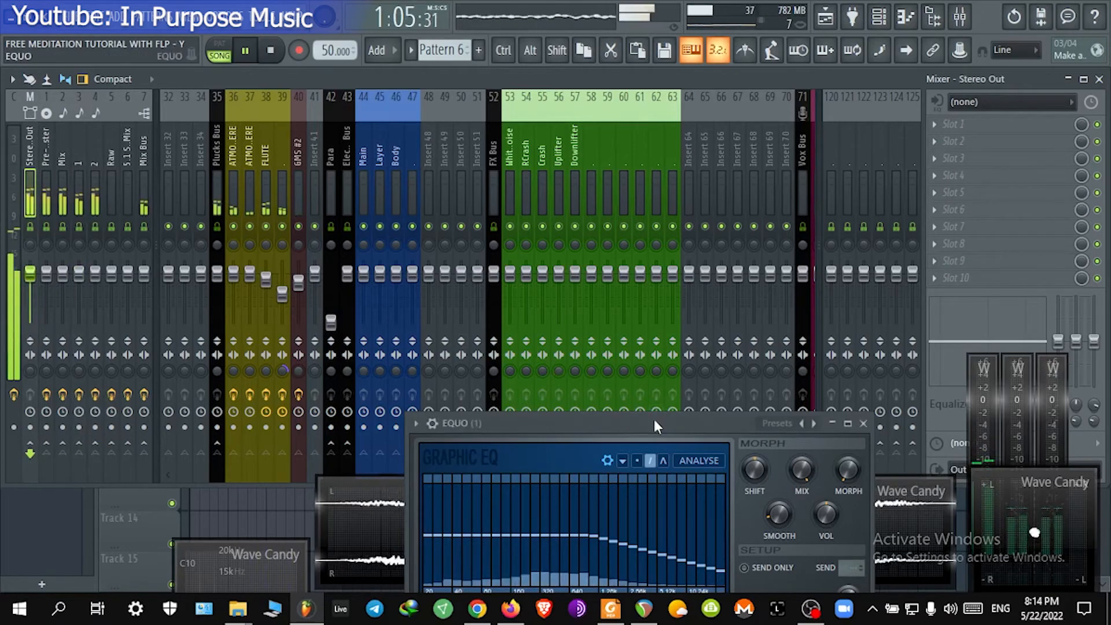
drag(652, 426, 547, 155)
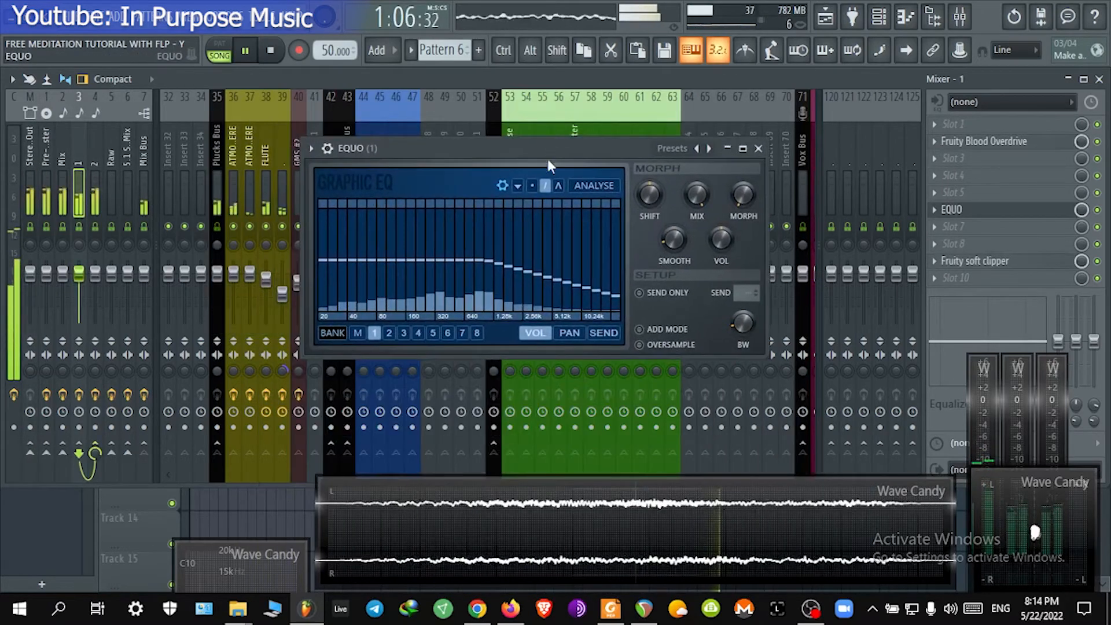
click(98, 172)
click(78, 167)
click(106, 157)
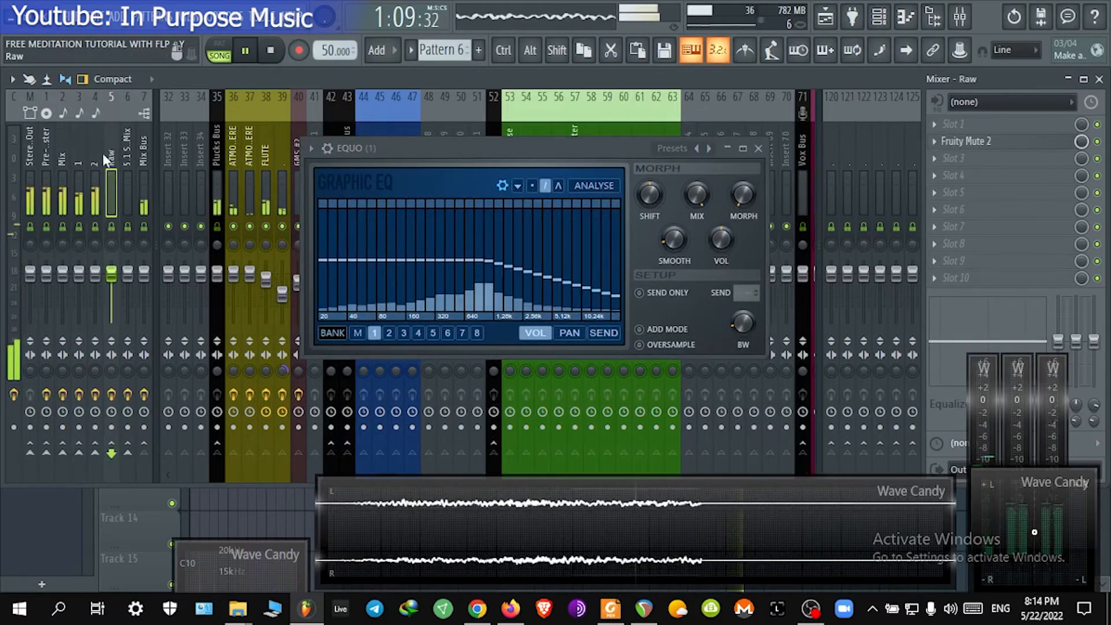
Step: Open and inspect the Fruity Blood Overdrive, EQUO and Fruity soft clipper windows on insert 1
click(97, 158)
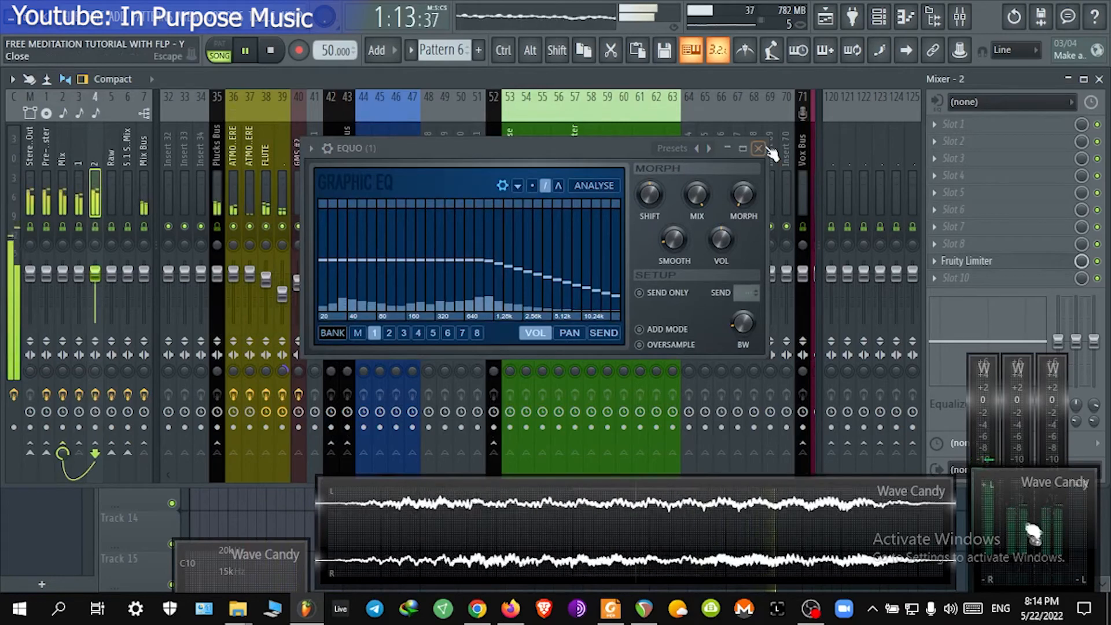
click(761, 148)
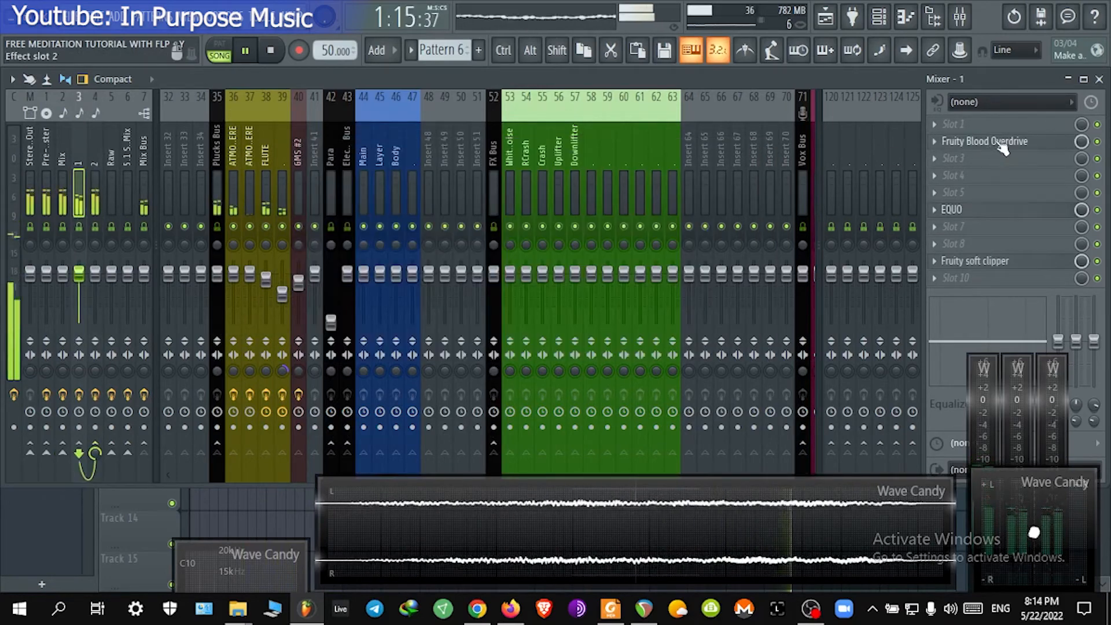
click(1004, 145)
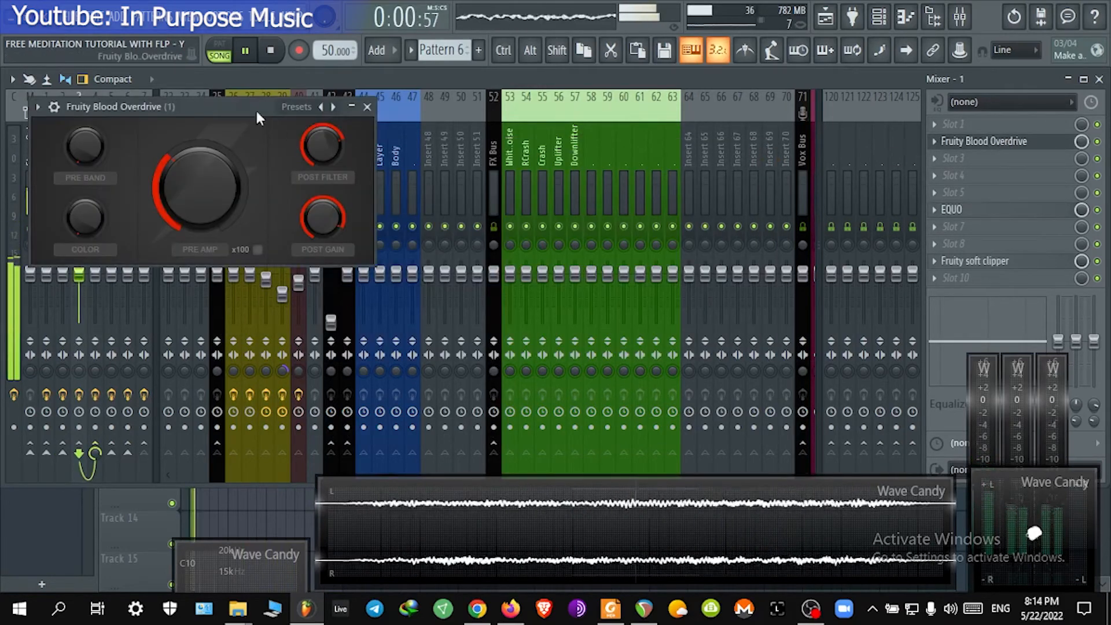
drag(255, 109, 548, 83)
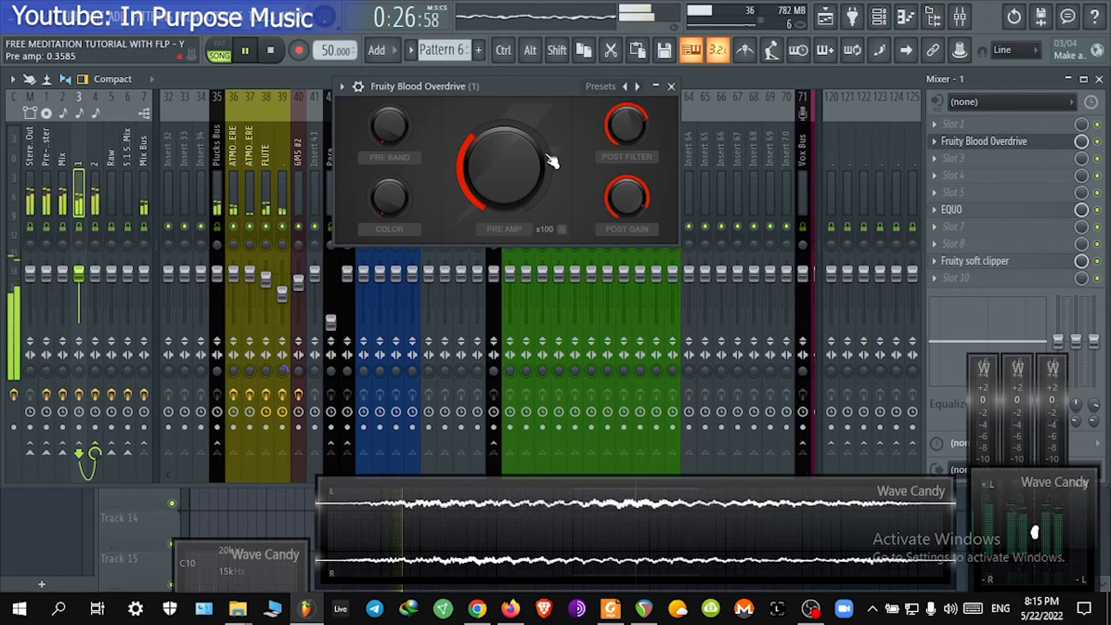
click(671, 87)
click(987, 212)
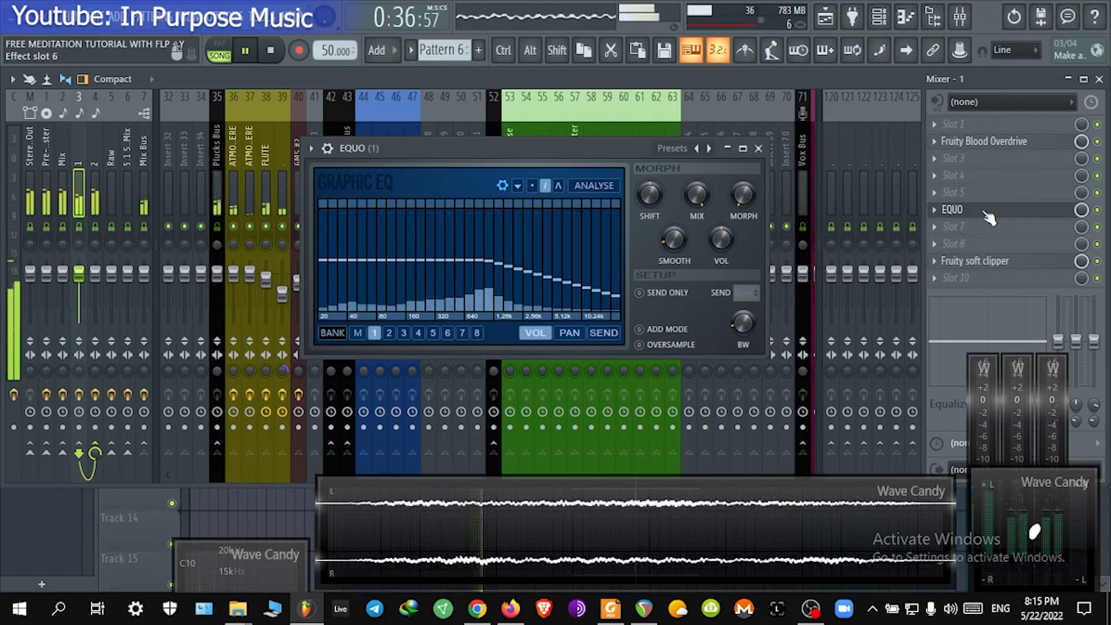
click(985, 213)
click(1017, 262)
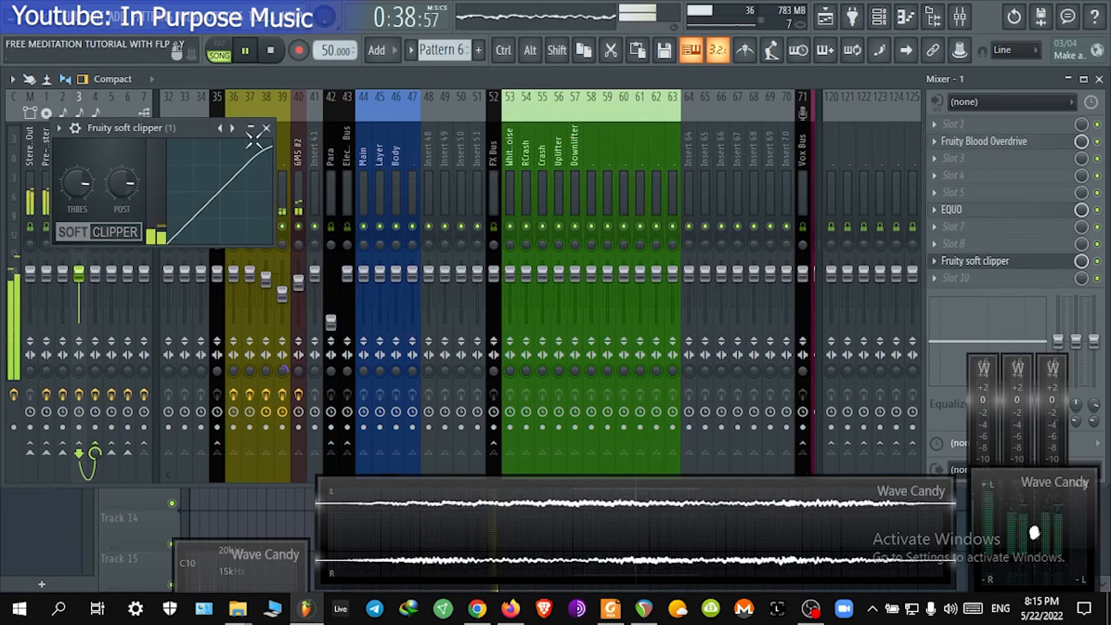
drag(148, 124, 517, 113)
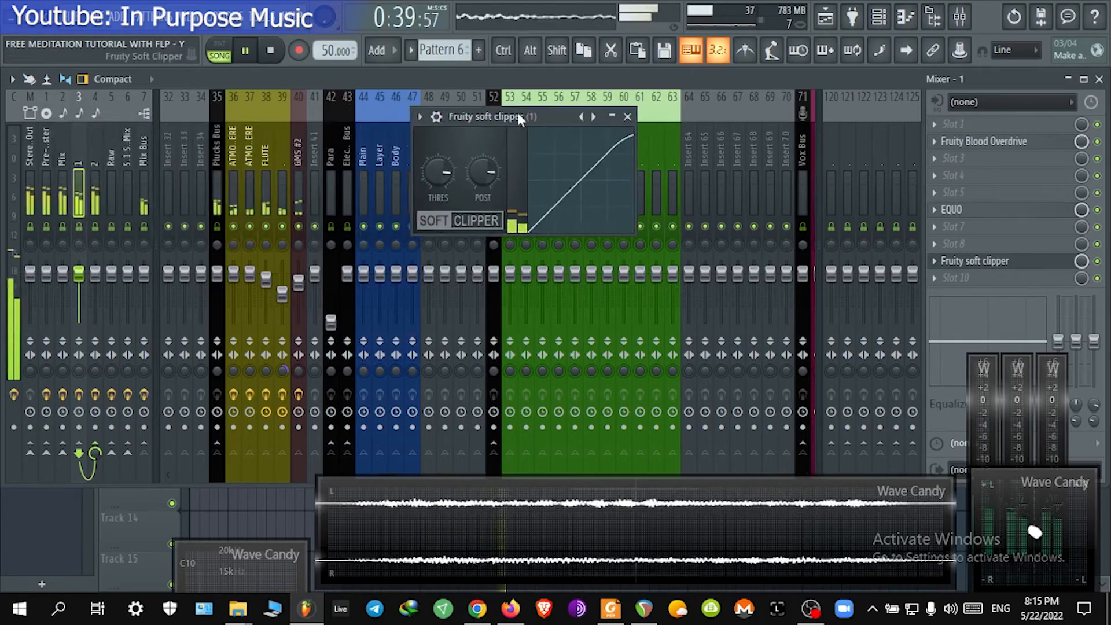
click(635, 117)
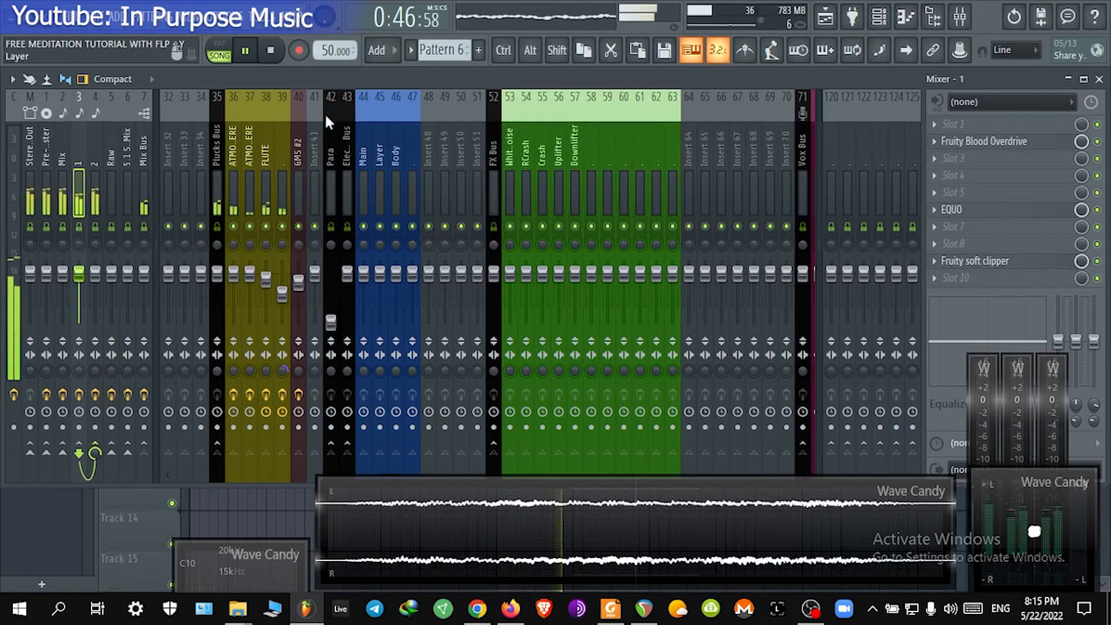
Step: Try raising the gain on insert 2's Fruity Limiter, then reset the gain knob and close the limiter
click(97, 161)
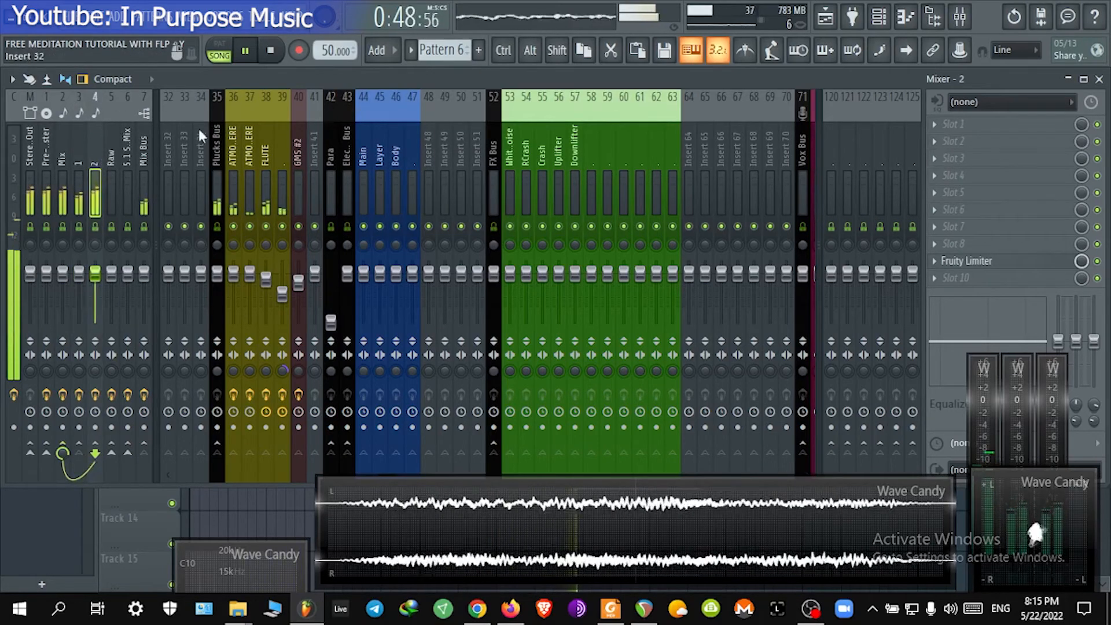
click(1019, 262)
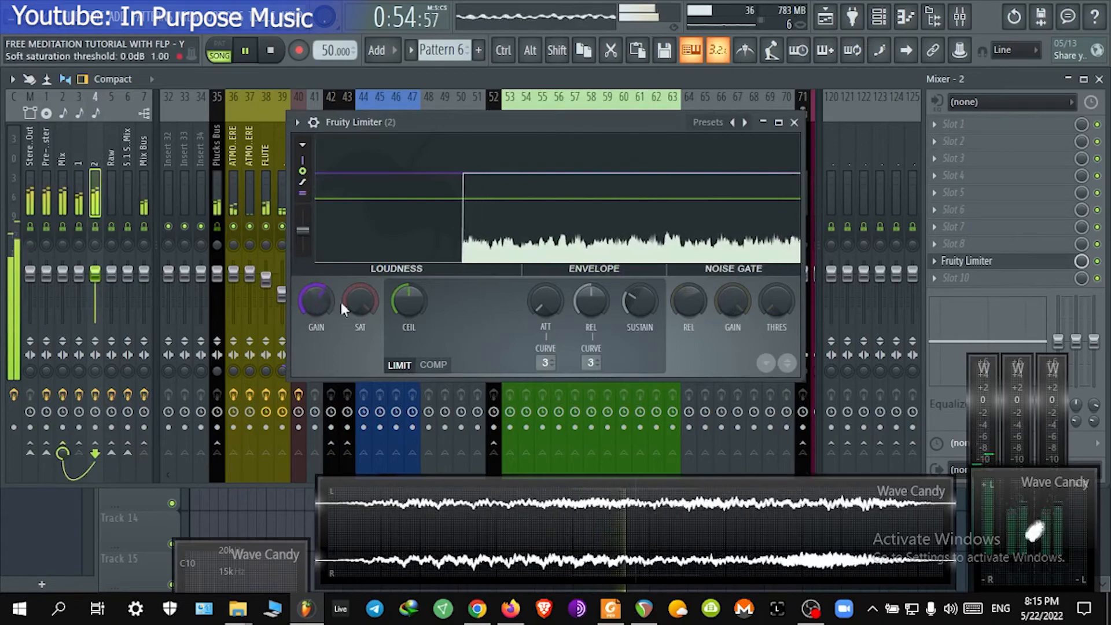
scroll(308, 296, up, 3)
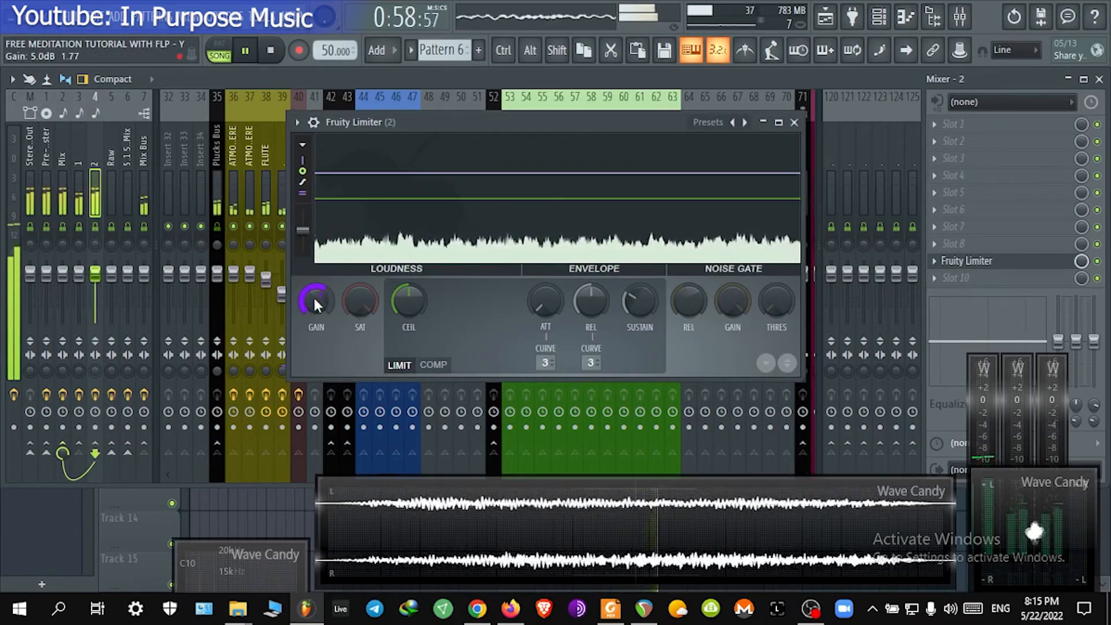
right_click(314, 296)
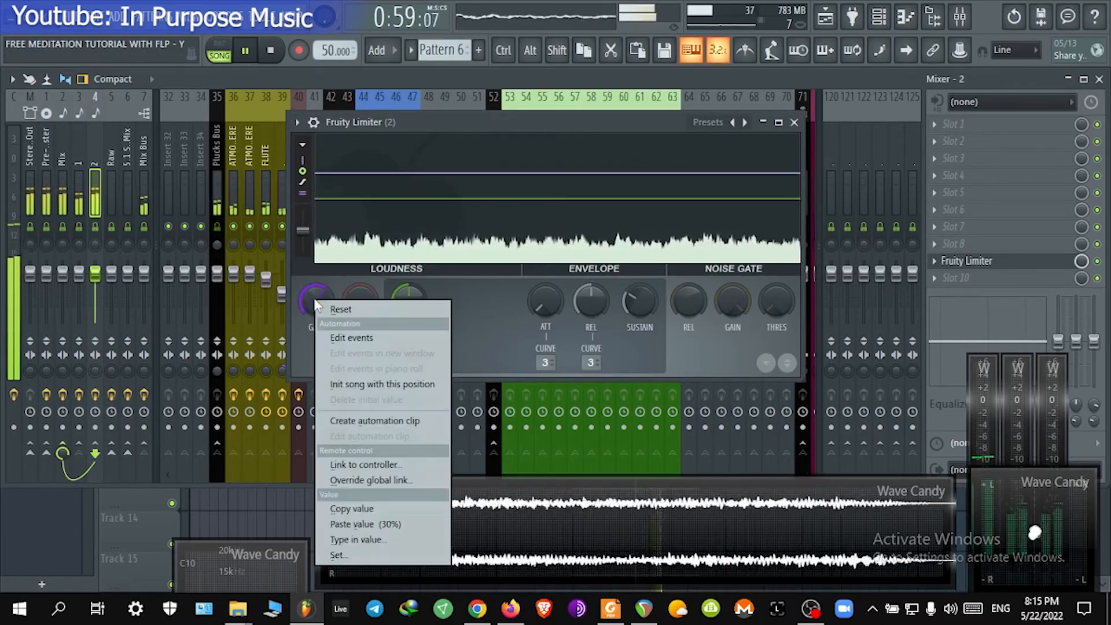
click(405, 309)
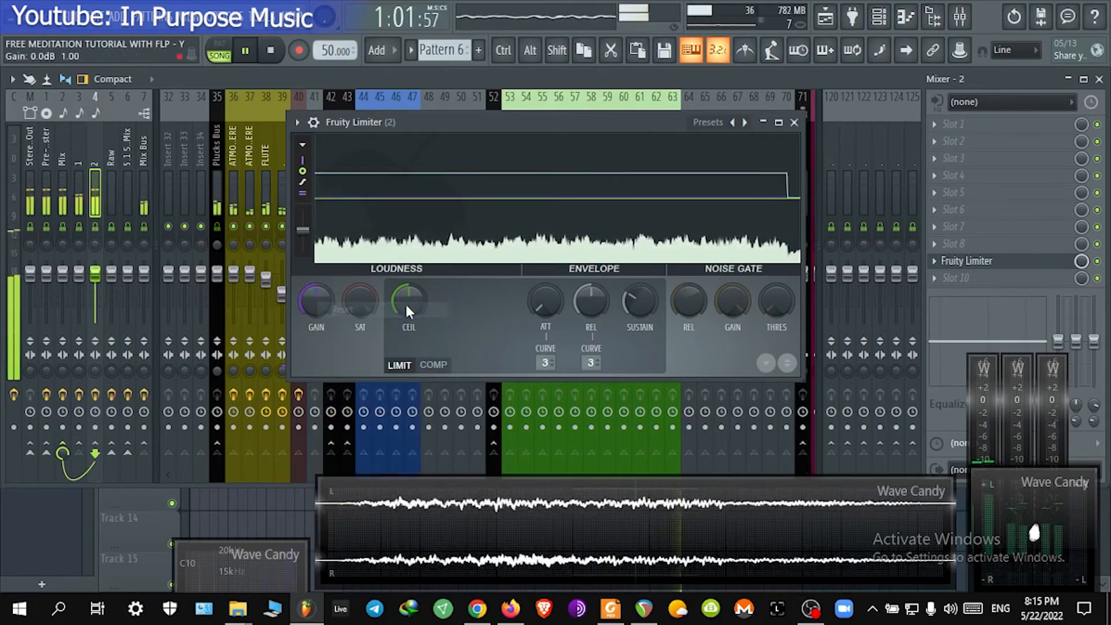
click(798, 122)
Step: Set insert 1's Fruity soft clipper post gain to 80% while viewing it beside insert 2's Fruity Limiter
click(79, 191)
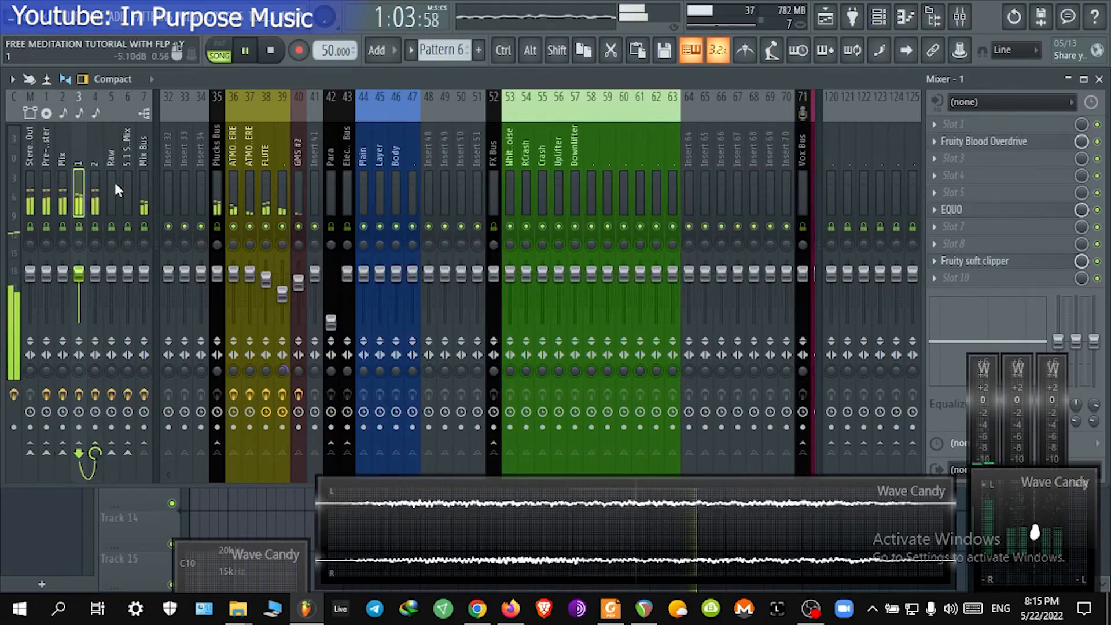
click(999, 262)
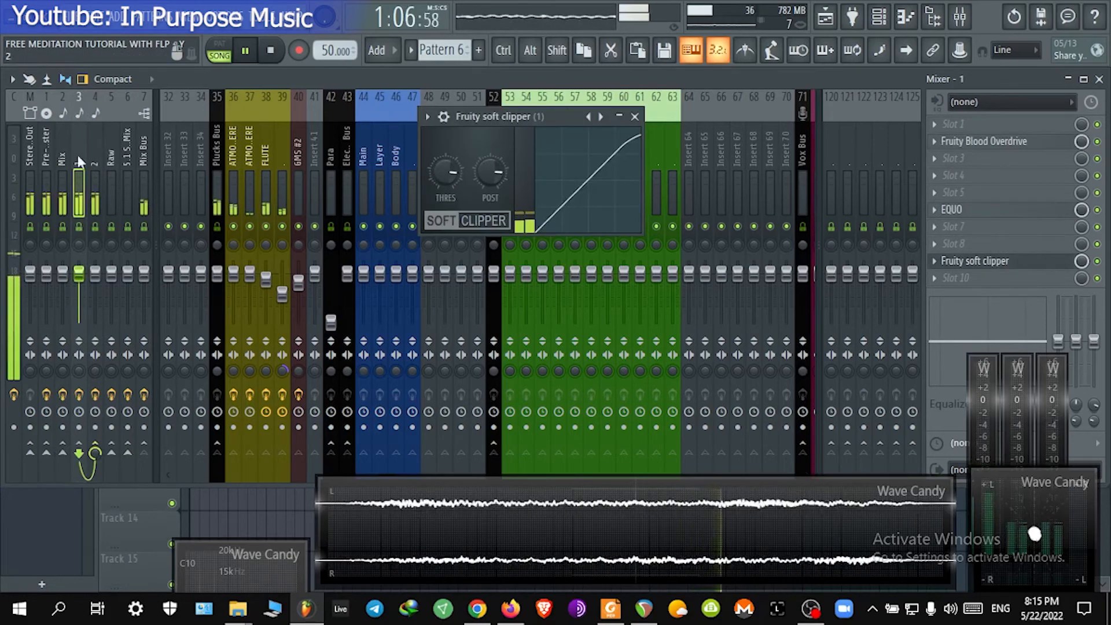
drag(504, 116, 227, 217)
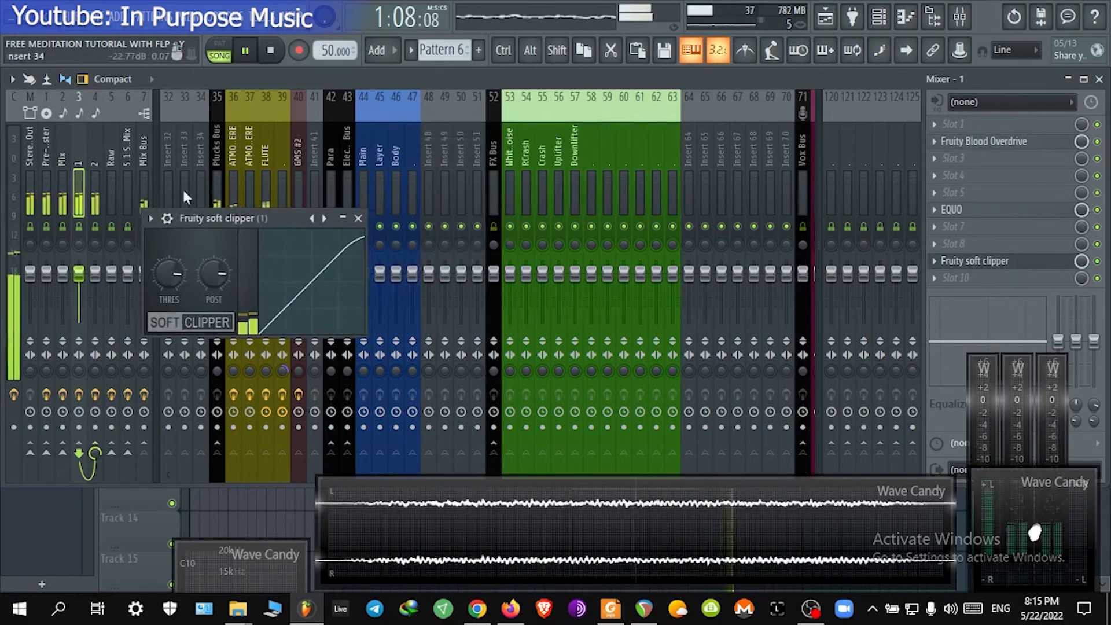
click(91, 143)
click(984, 262)
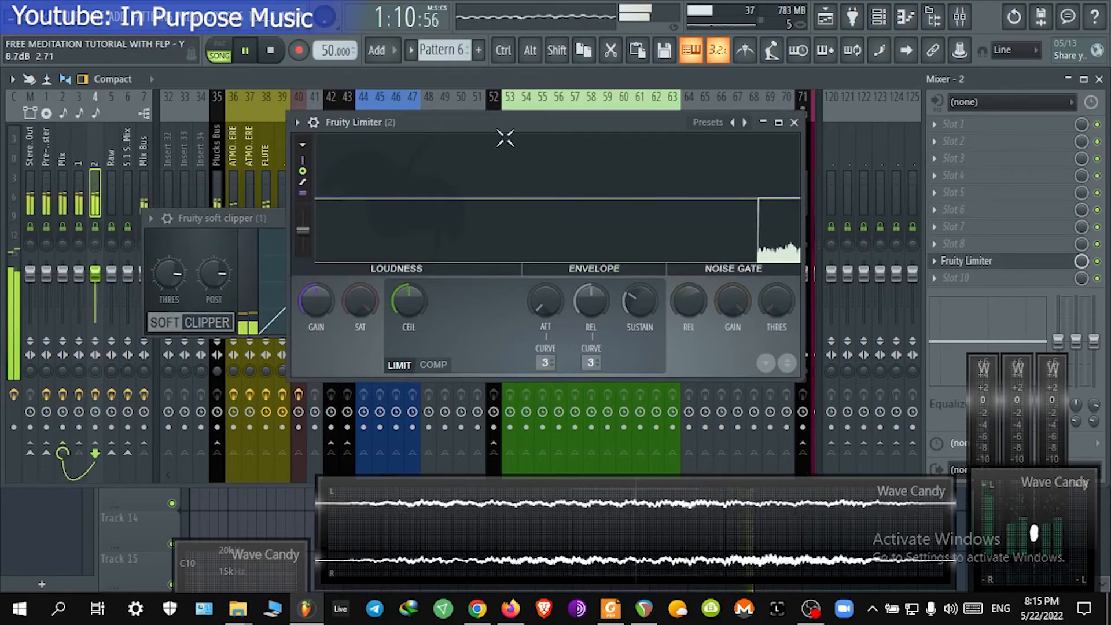
drag(505, 137, 653, 134)
drag(268, 218, 338, 117)
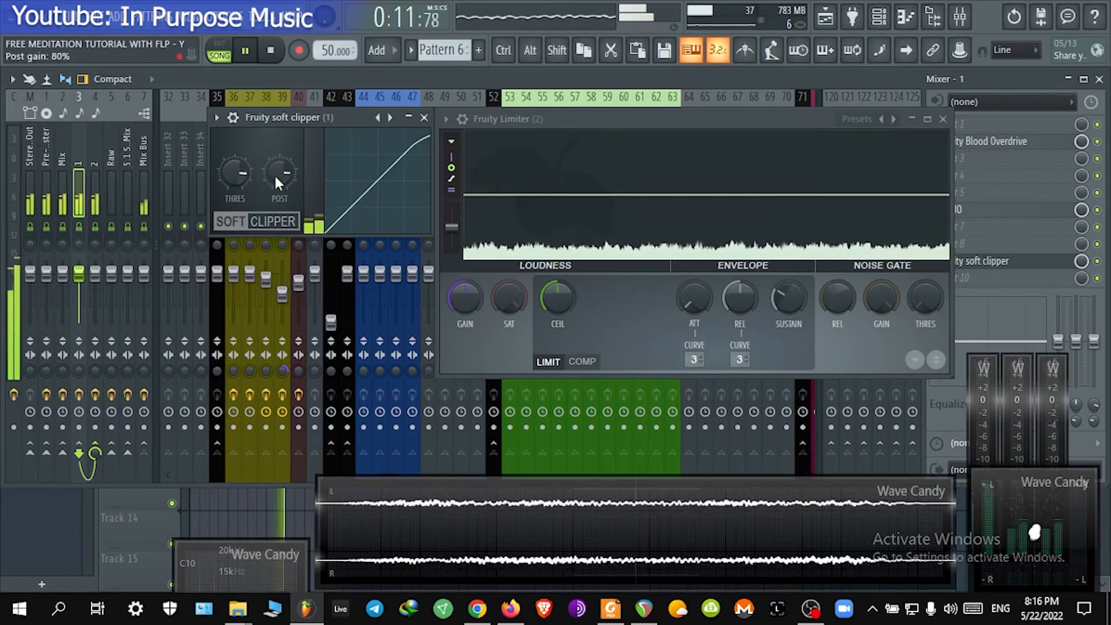
drag(278, 173, 278, 156)
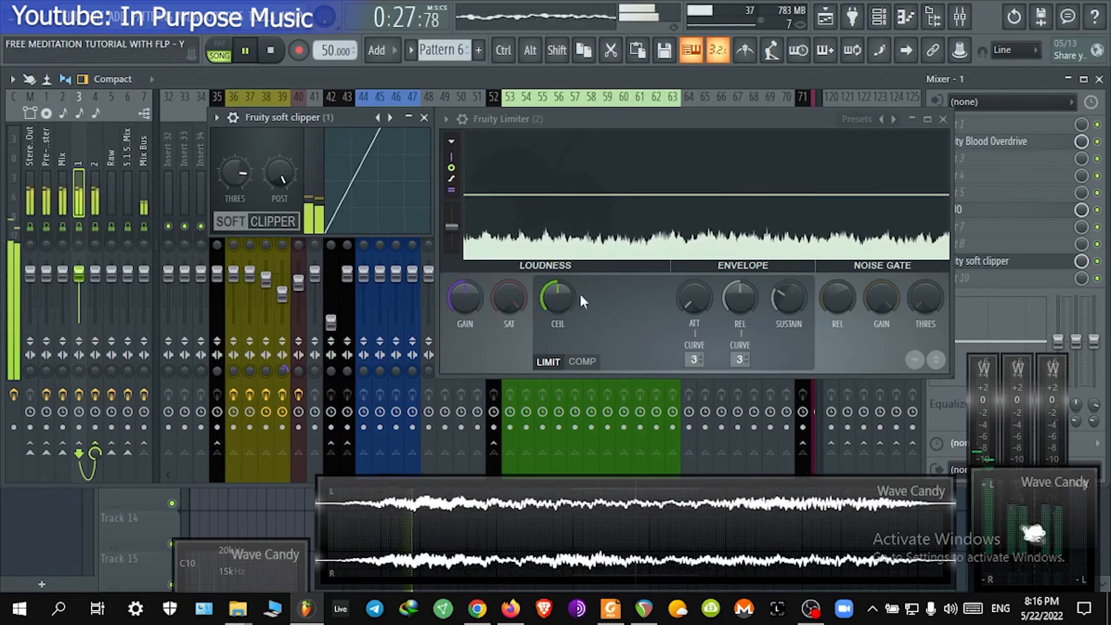
Step: Close the limiter and load GClip into the tenth effect slot of insert 1
click(468, 297)
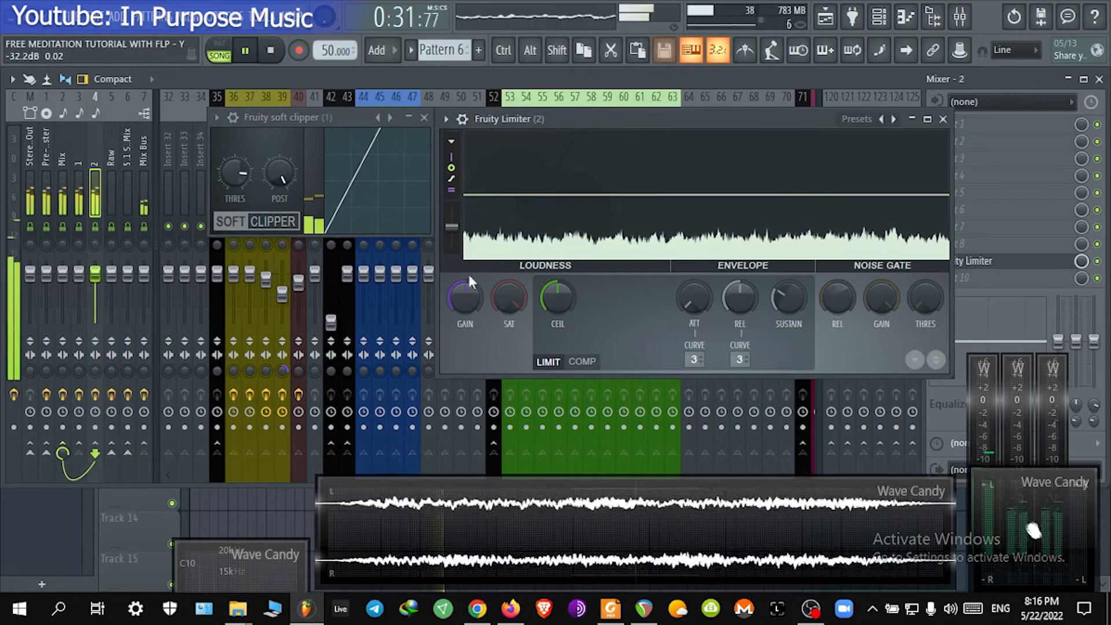
click(944, 119)
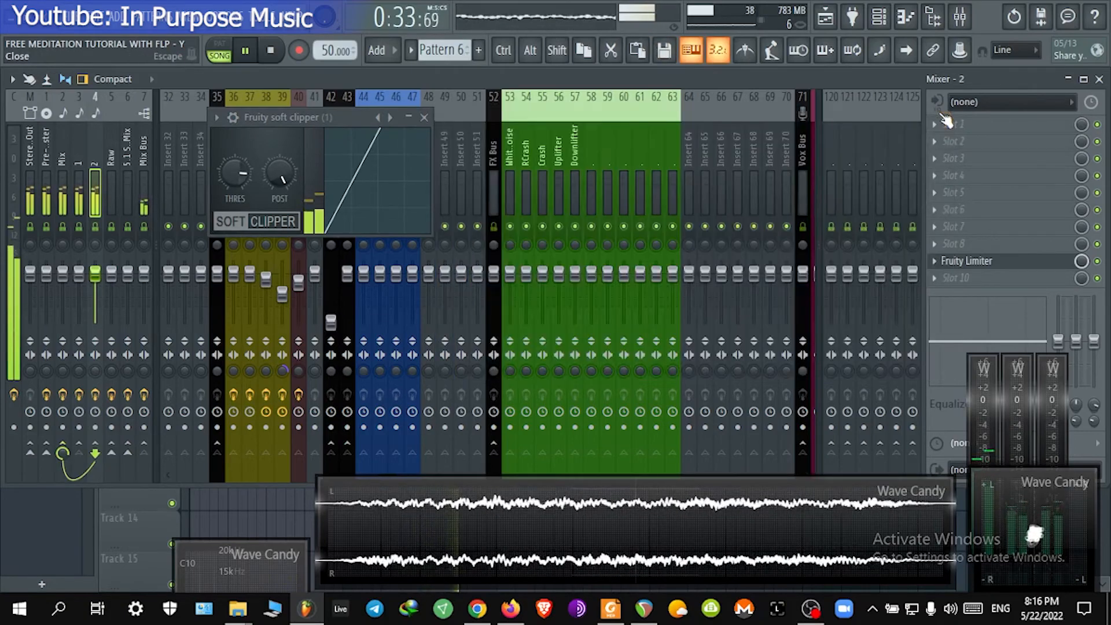
click(1000, 284)
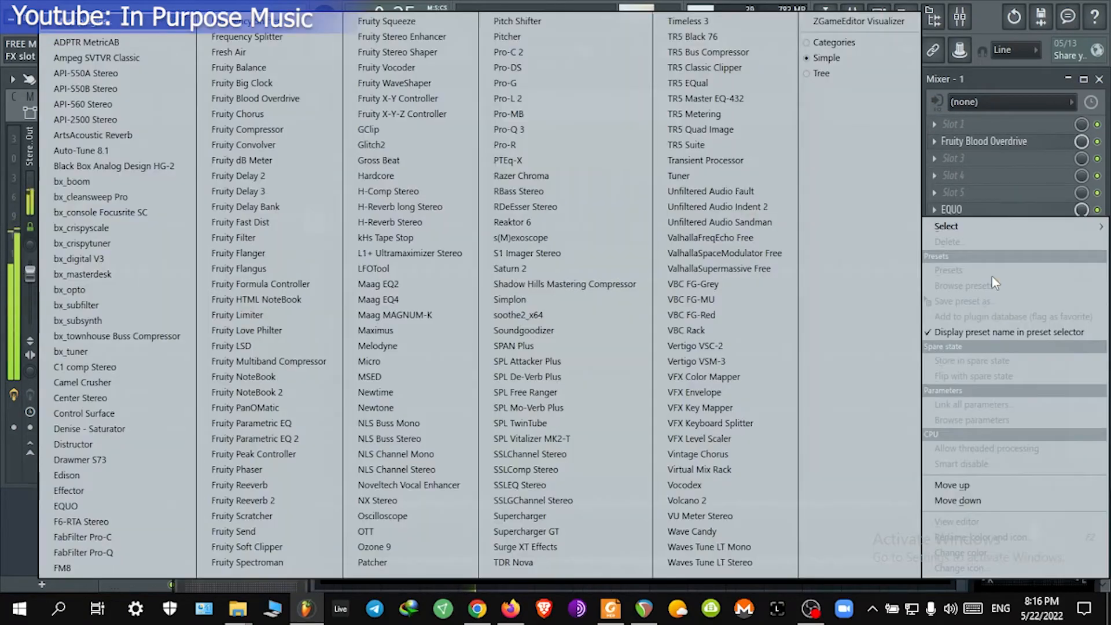
mouse_move(964, 226)
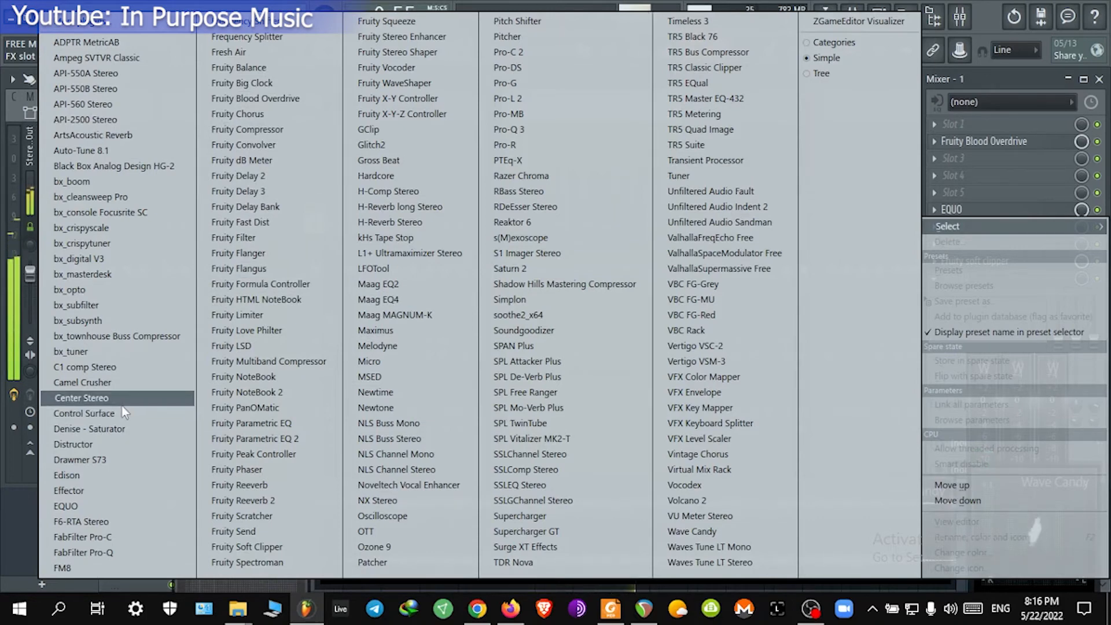
click(391, 130)
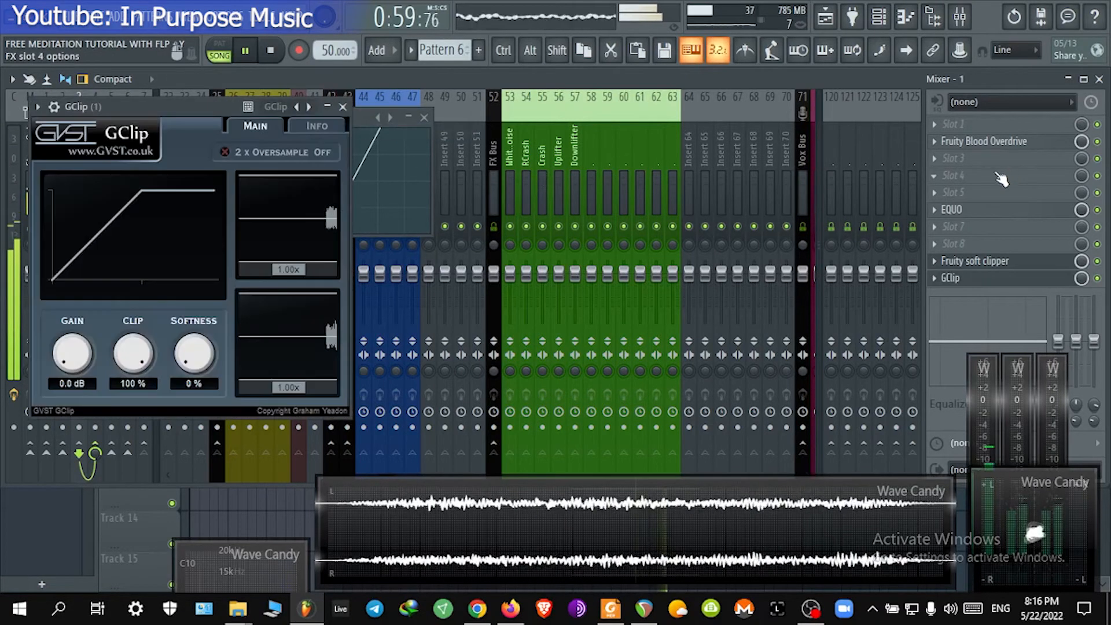
drag(177, 74, 588, 114)
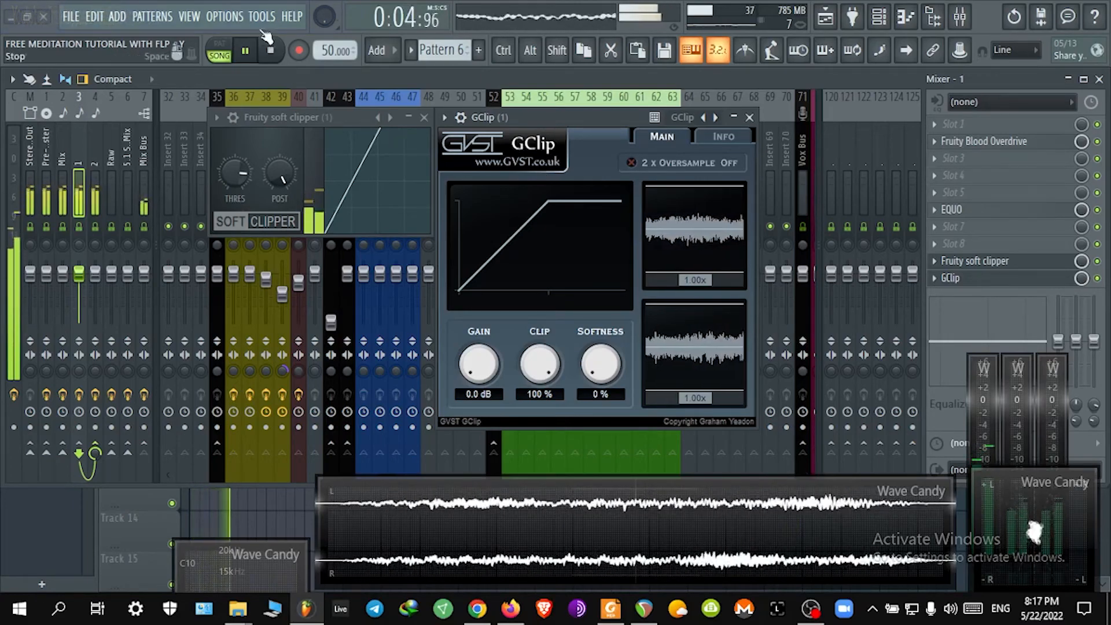
click(292, 18)
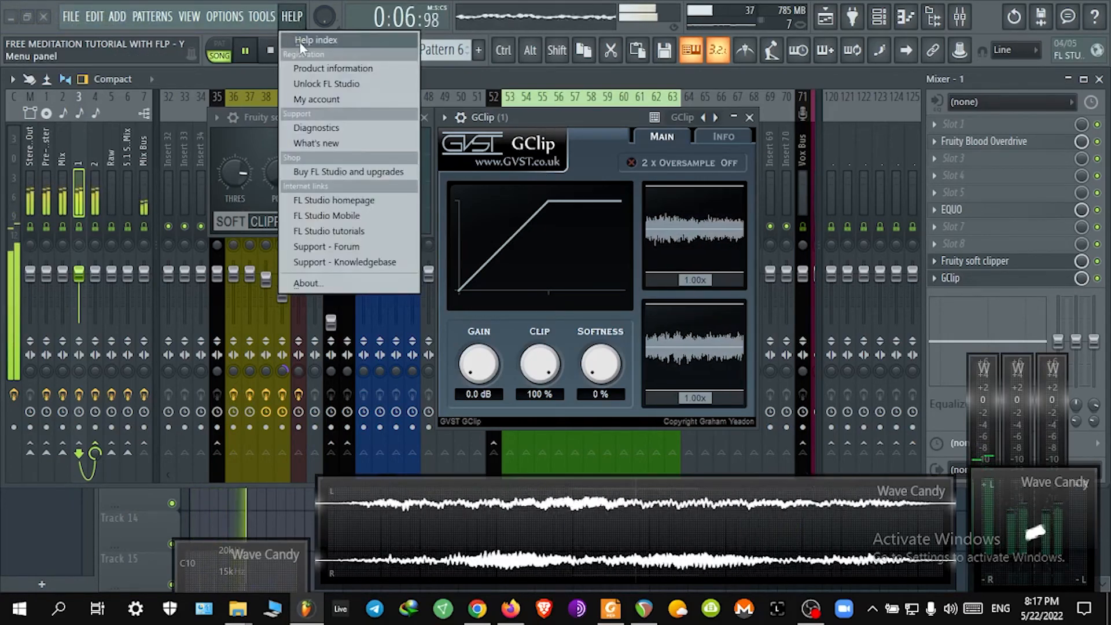
click(292, 18)
click(293, 19)
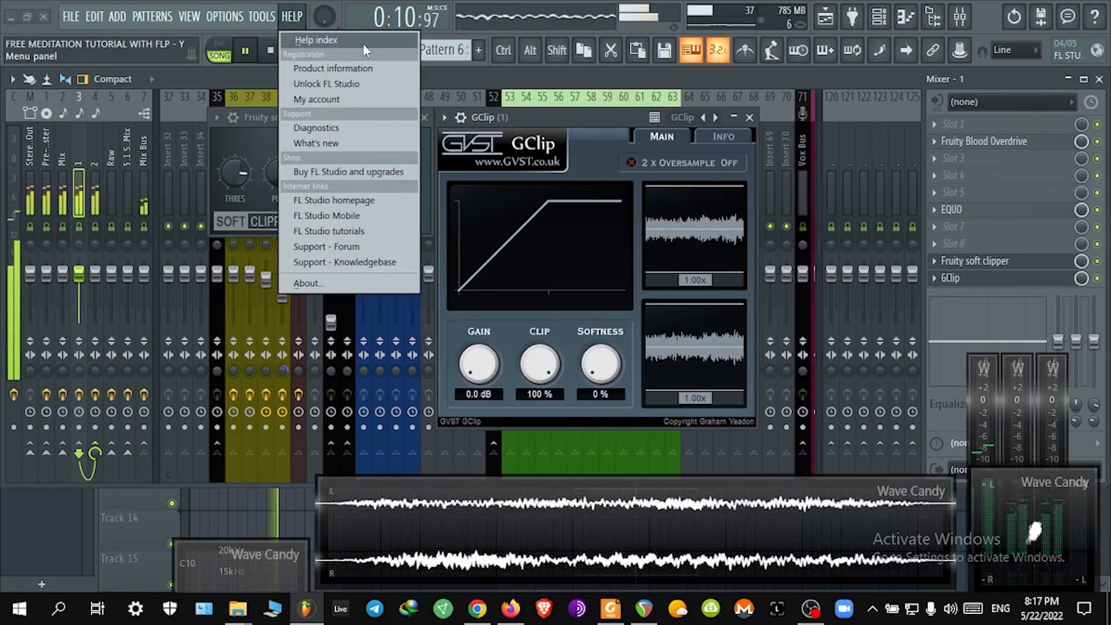
mouse_move(253, 17)
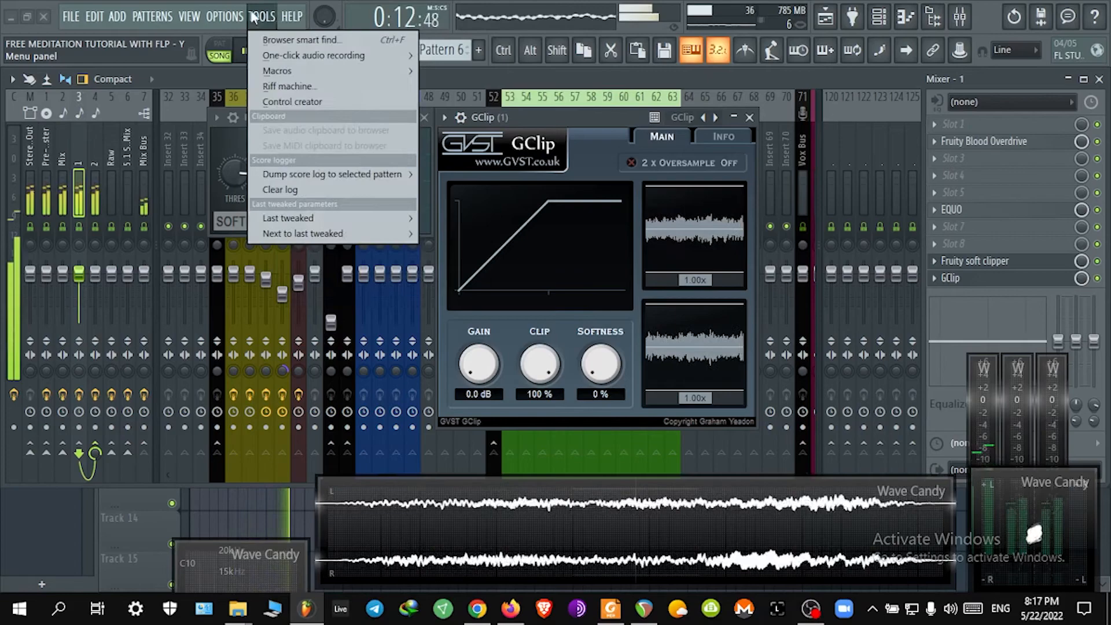
click(292, 18)
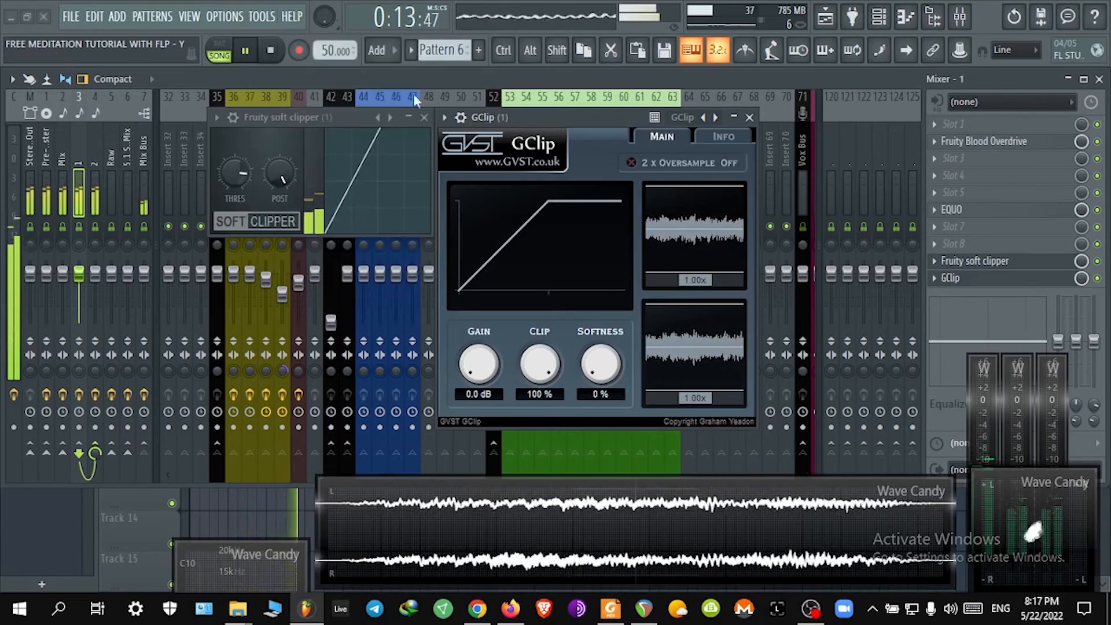
Step: Turn on GClip's 2x oversampling and raise its gain to 9.3 dB, closing the soft clipper window
click(679, 164)
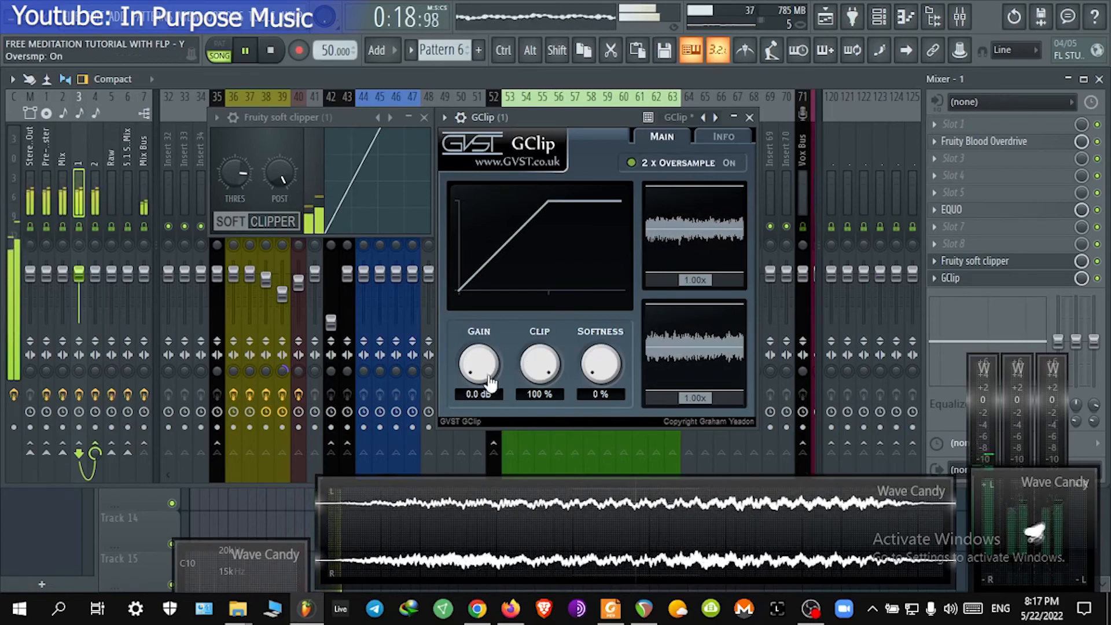
drag(486, 383, 491, 317)
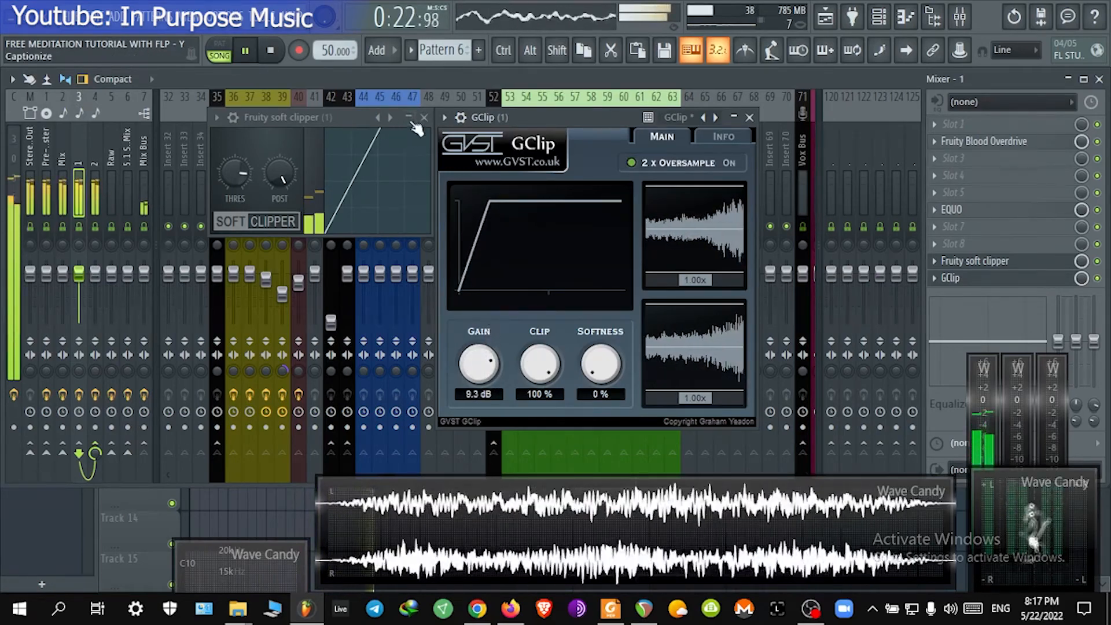
click(426, 120)
drag(484, 118, 434, 116)
Step: Reopen insert 2's Fruity Limiter and place it beside the GClip window for comparison
click(93, 167)
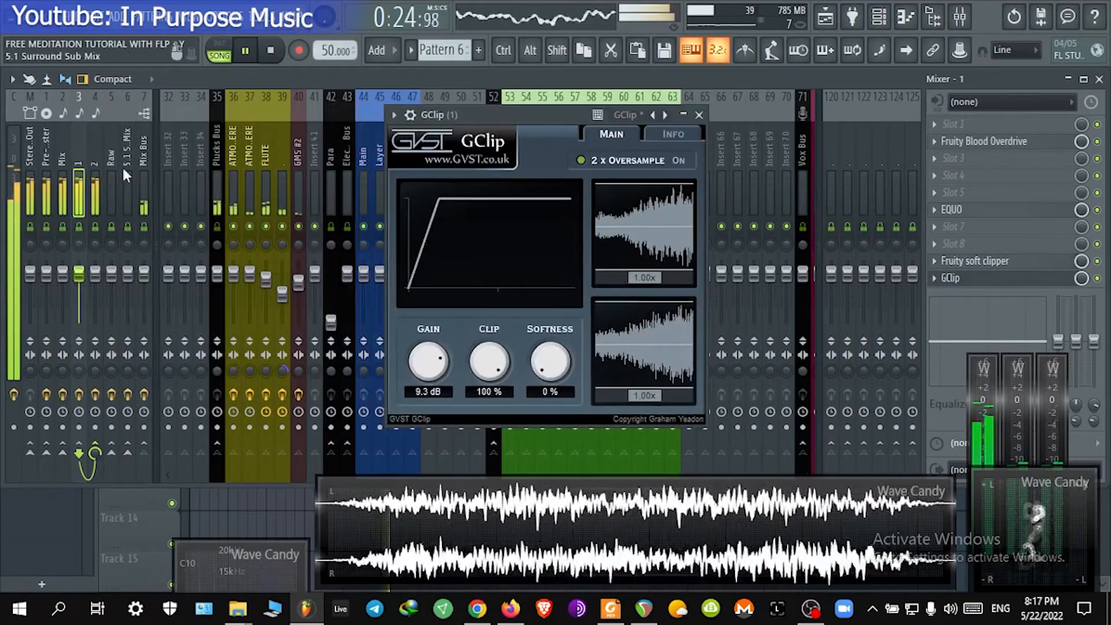
click(967, 261)
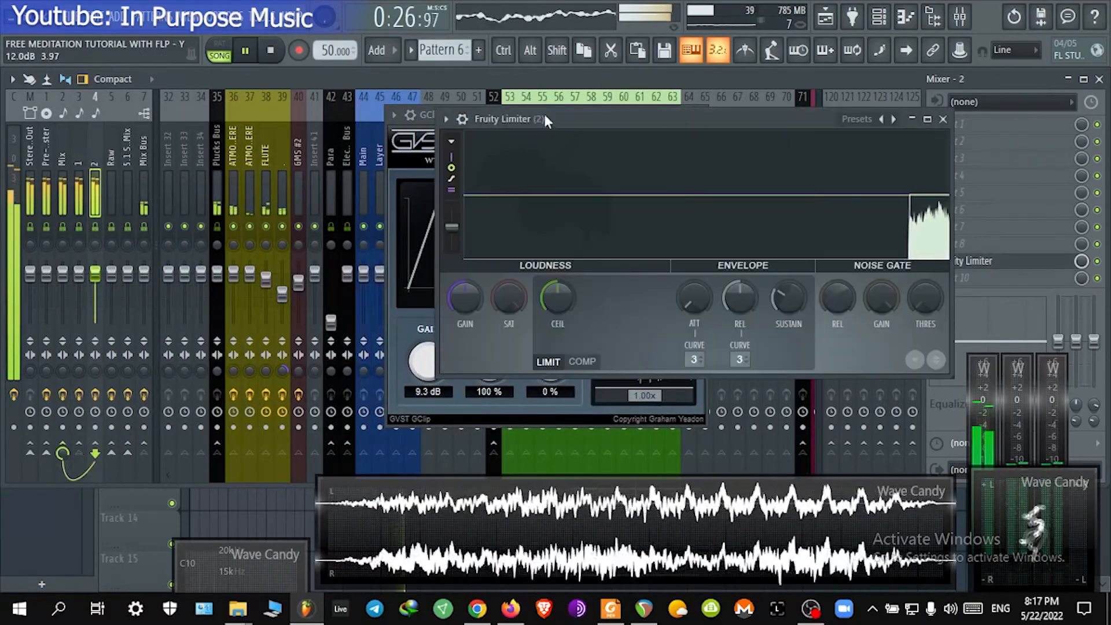
drag(543, 113, 682, 131)
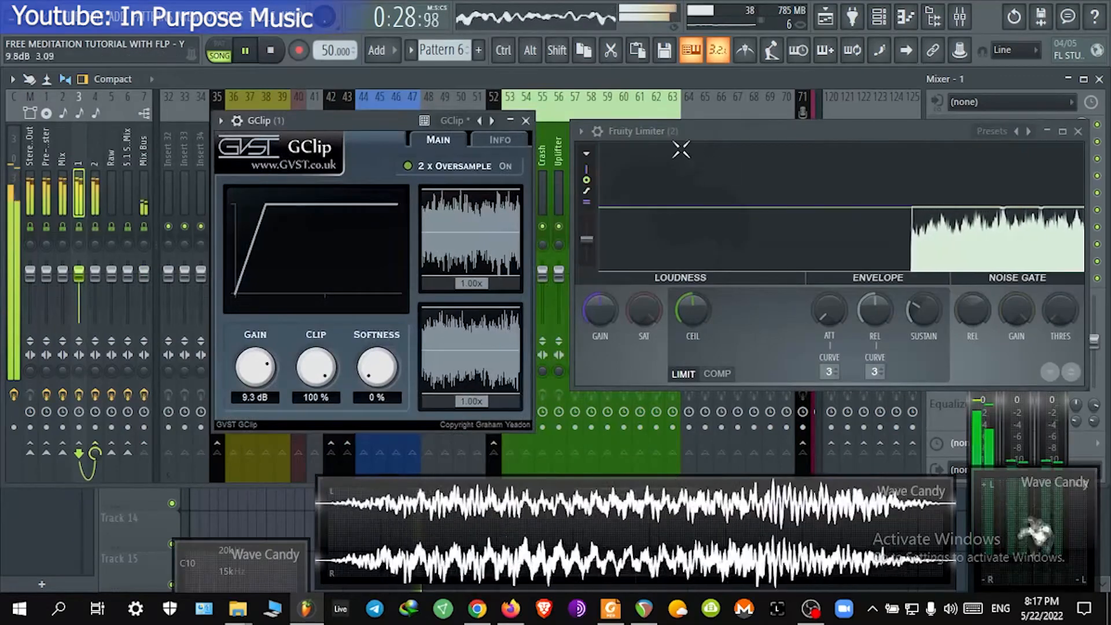
drag(655, 132, 620, 124)
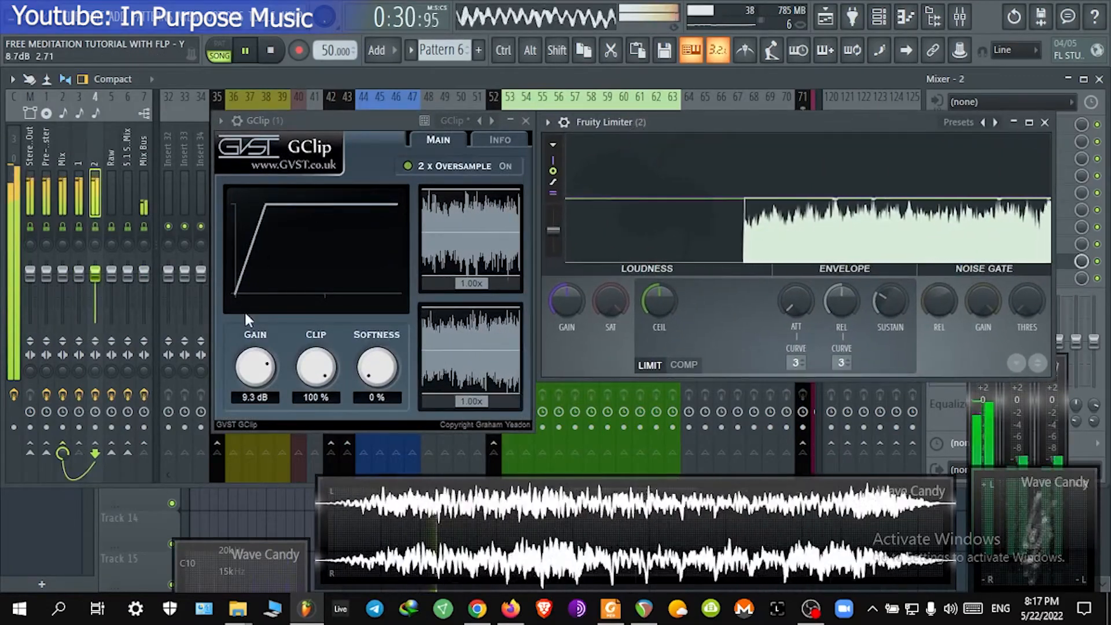
Step: Experiment with GClip's gain and clip knobs, ending at 8.9 dB gain and 84% clip
click(263, 369)
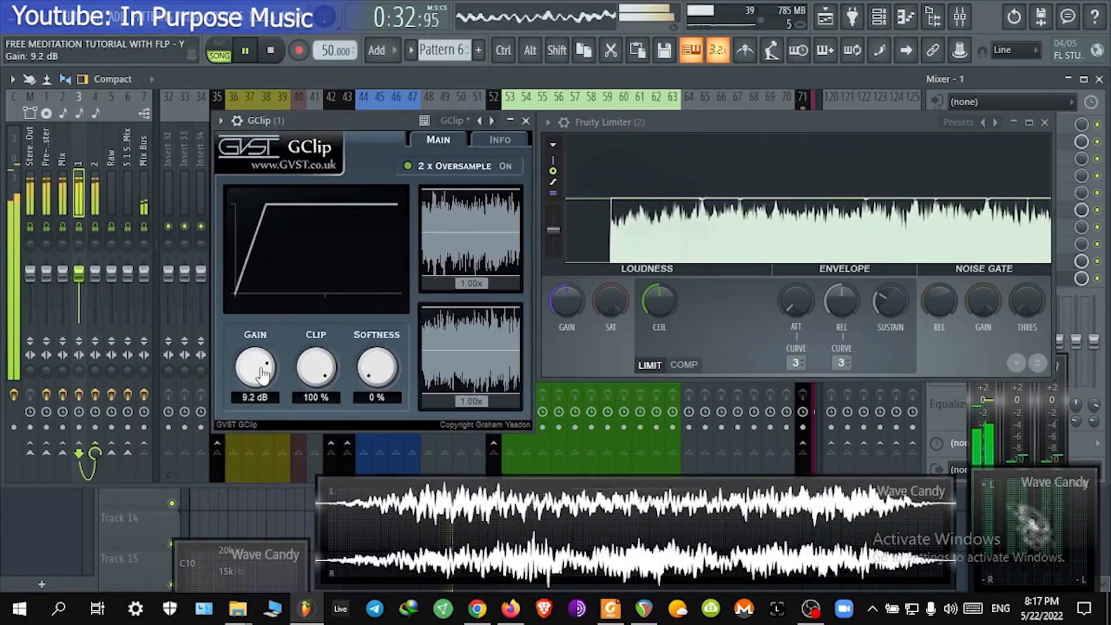
drag(261, 370, 262, 373)
drag(316, 368, 316, 346)
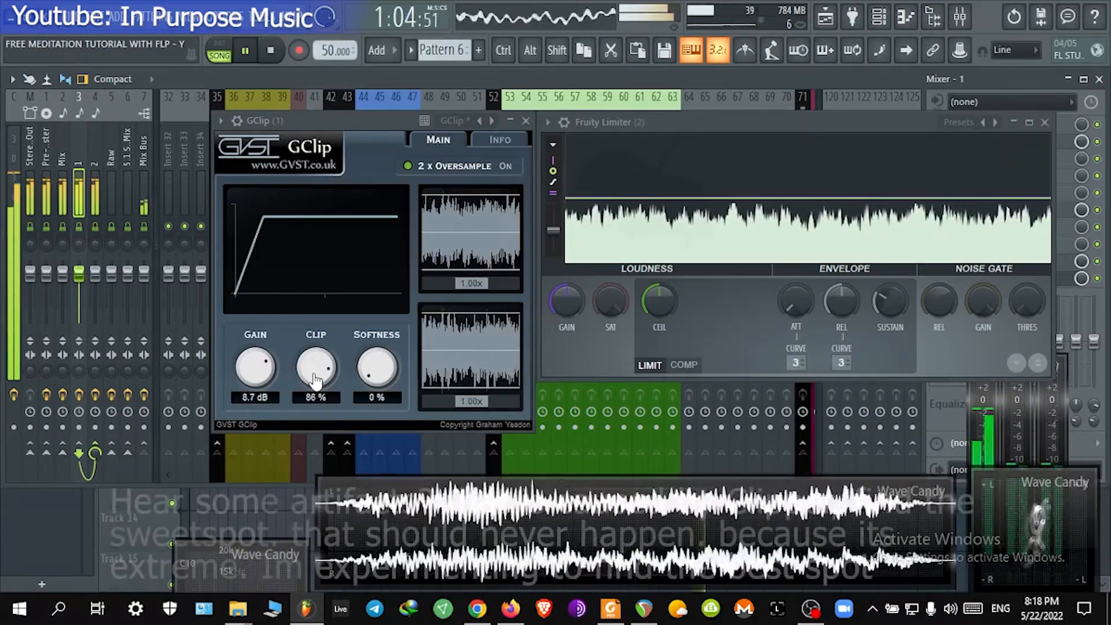
drag(315, 368, 311, 392)
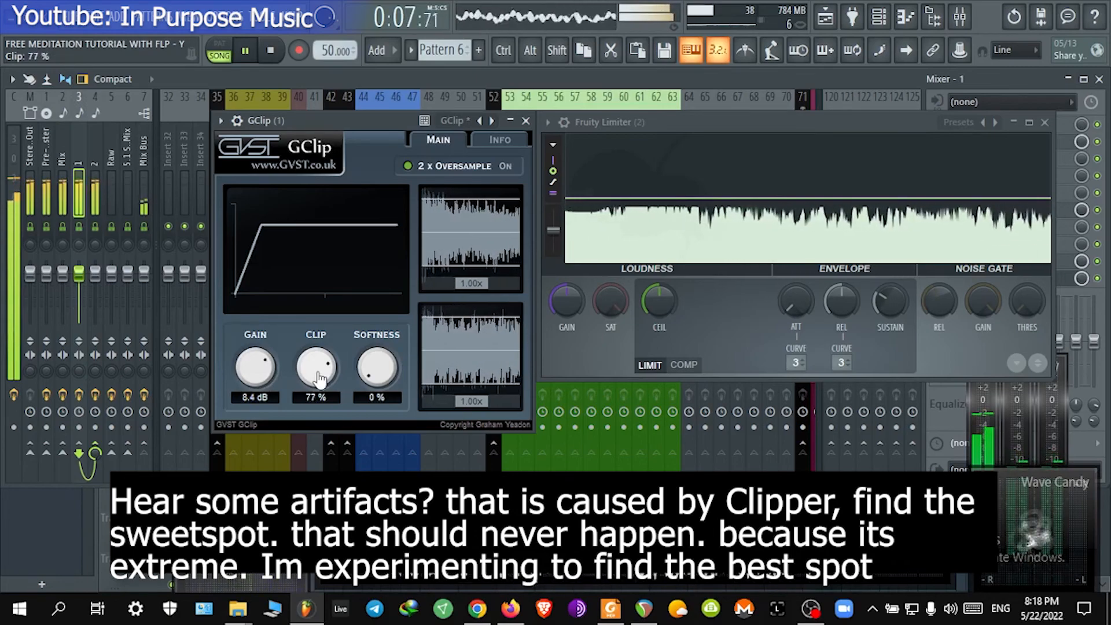
scroll(320, 380, down, 1)
scroll(320, 379, up, 5)
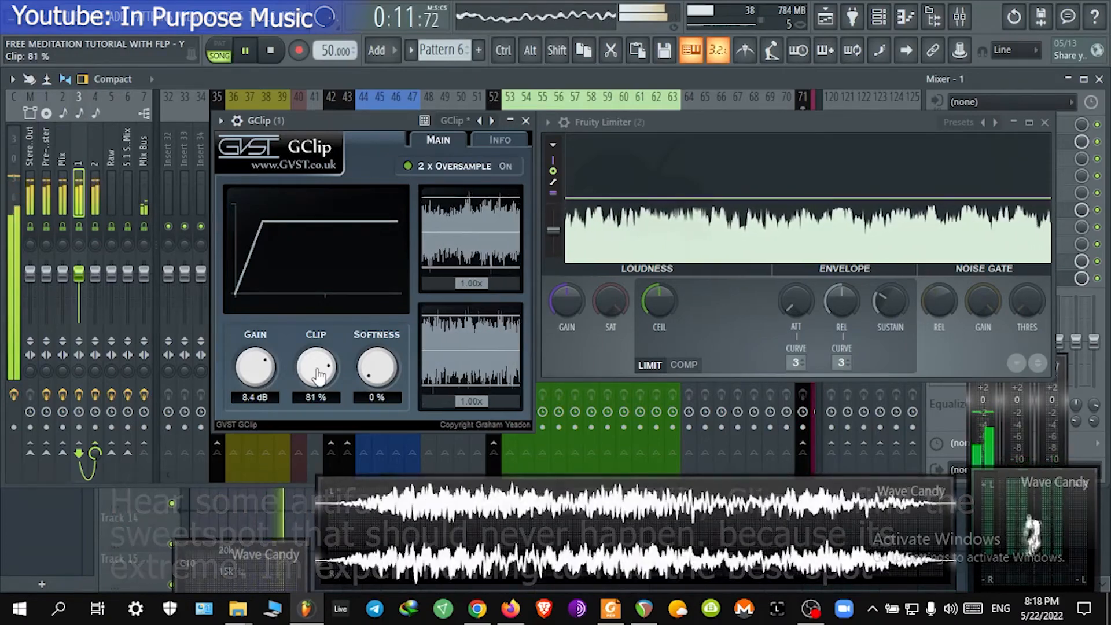
scroll(318, 376, down, 4)
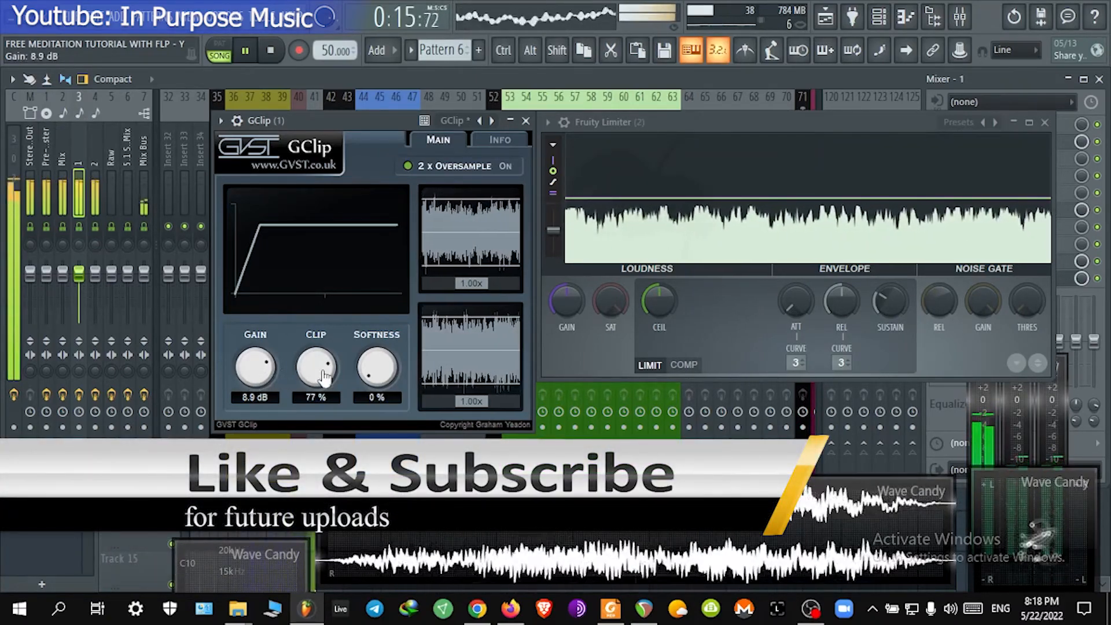
scroll(318, 370, up, 12)
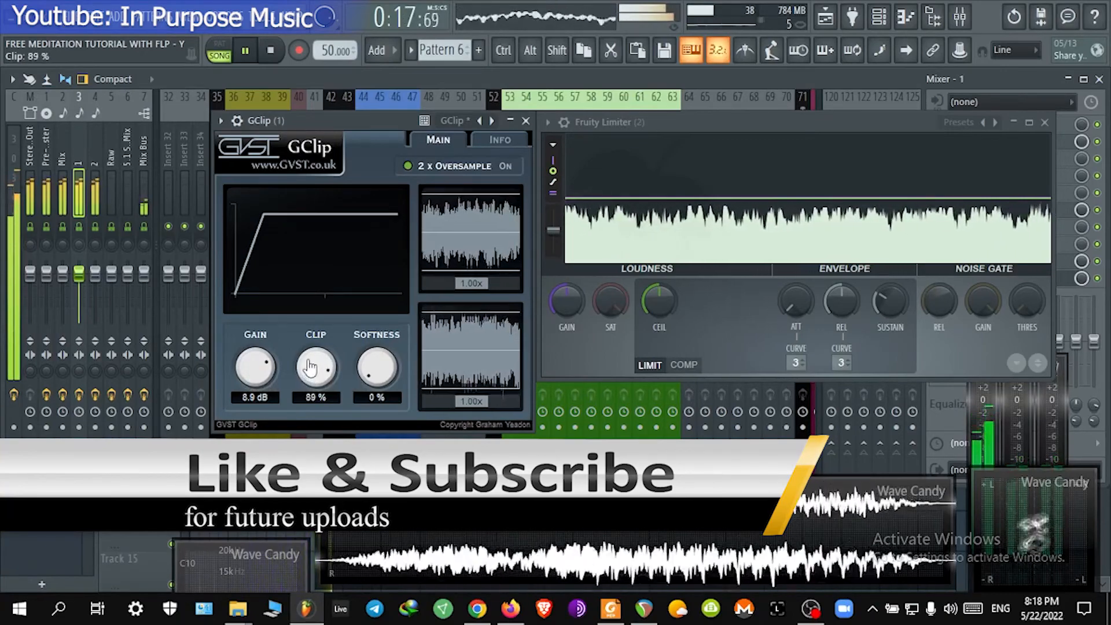
scroll(311, 367, down, 5)
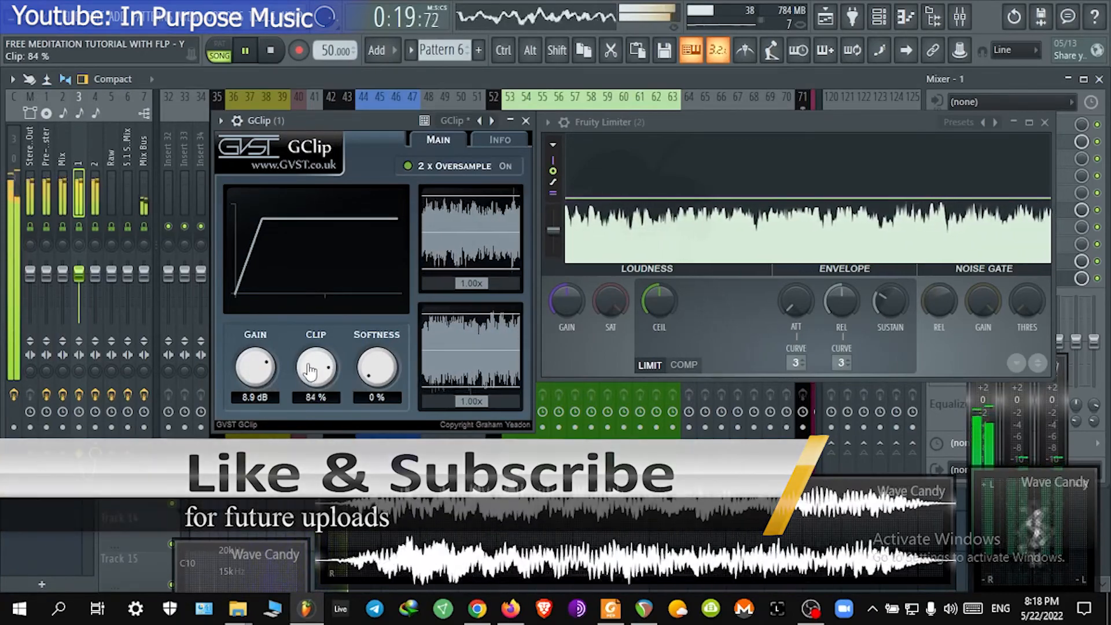
Step: Set GClip's softness to 55%, its gain to 10.2 dB and its clip to 90%
drag(382, 378, 380, 328)
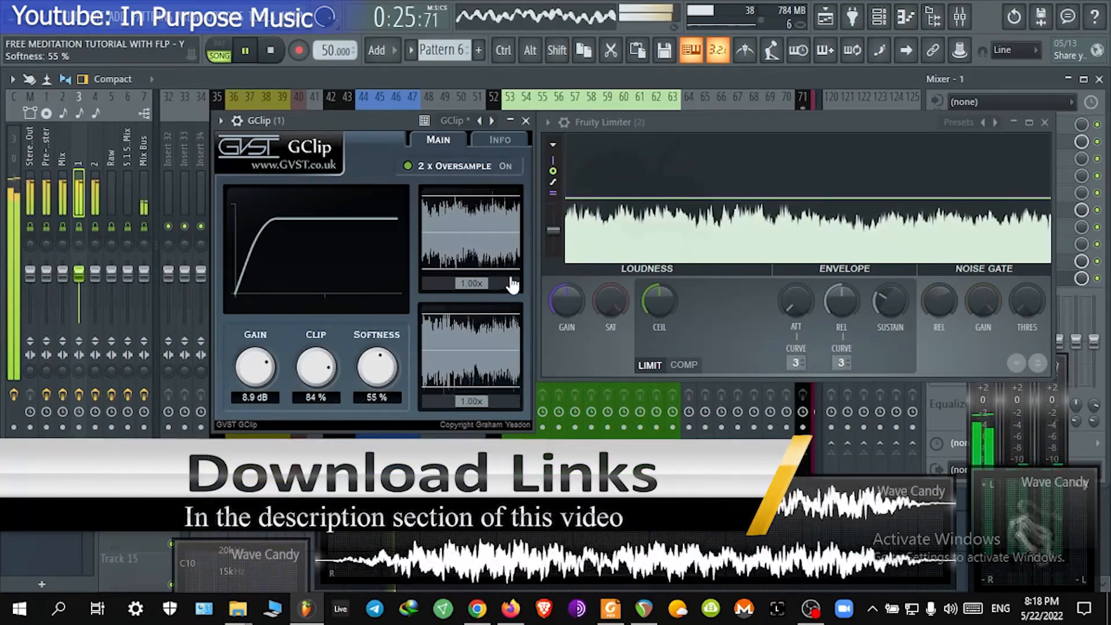
drag(264, 360, 253, 380)
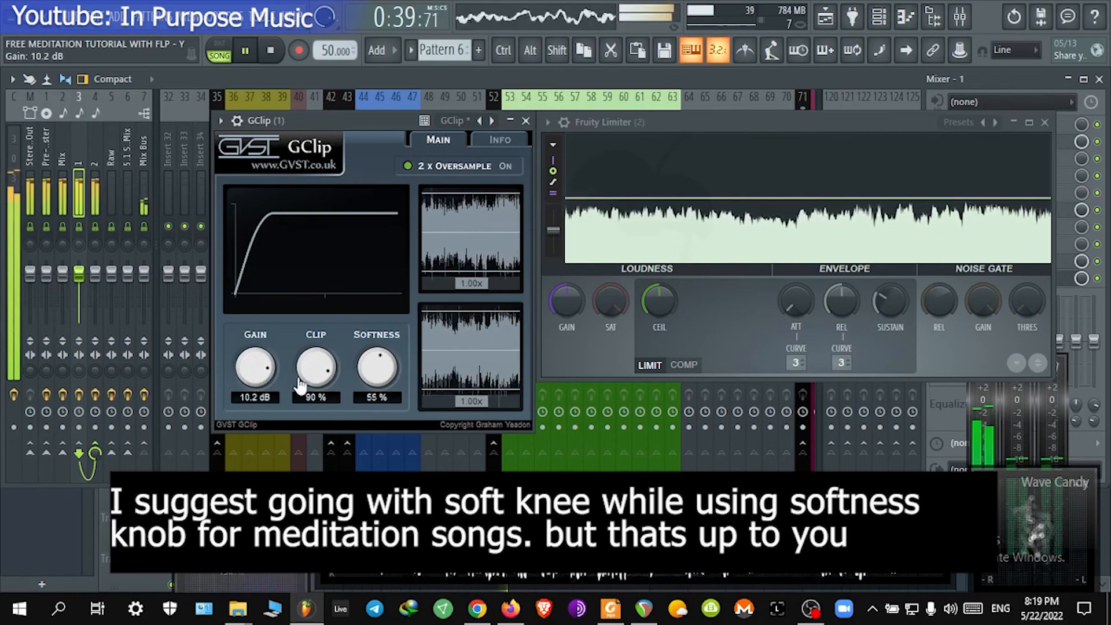
scroll(318, 379, up, 1)
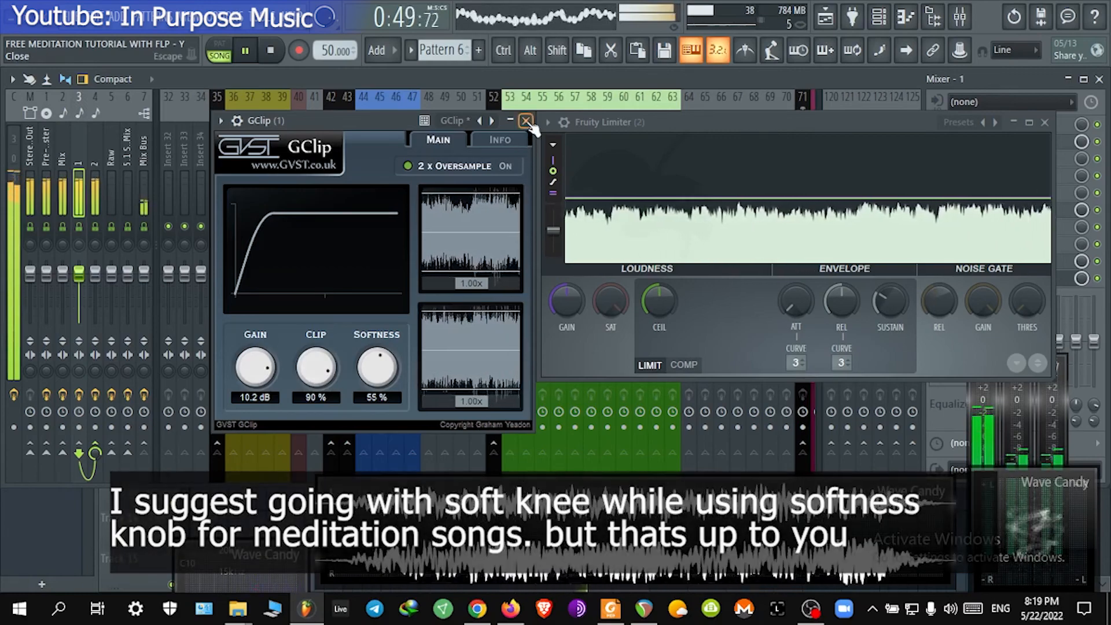
Step: Close the GClip and Fruity Limiter windows, briefly checking the playlist arrangement before returning to the mixer
click(526, 121)
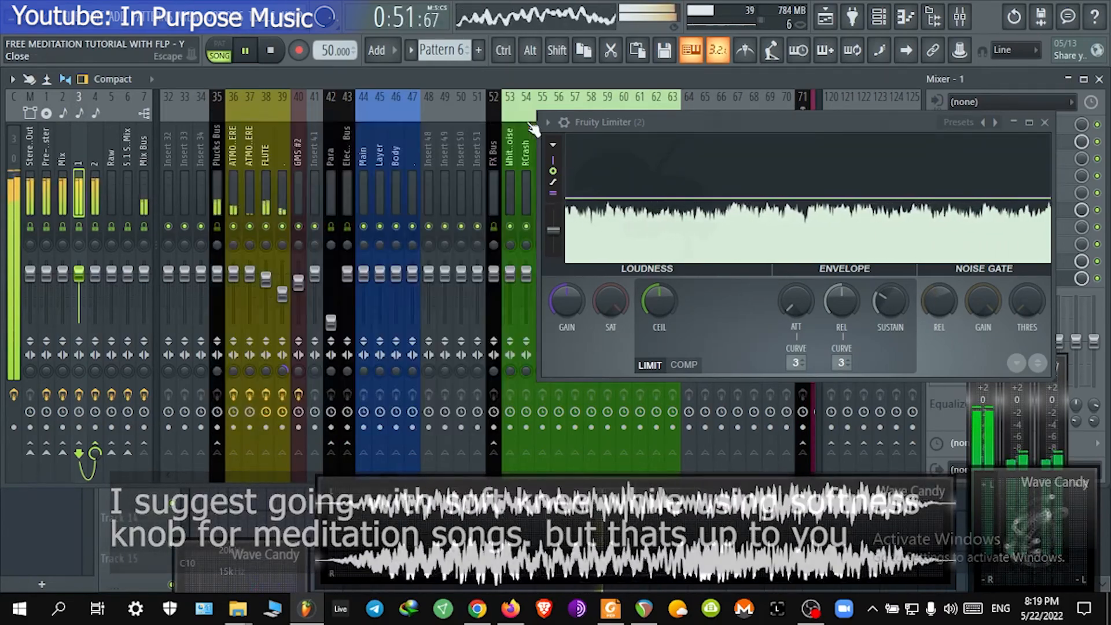
click(1044, 122)
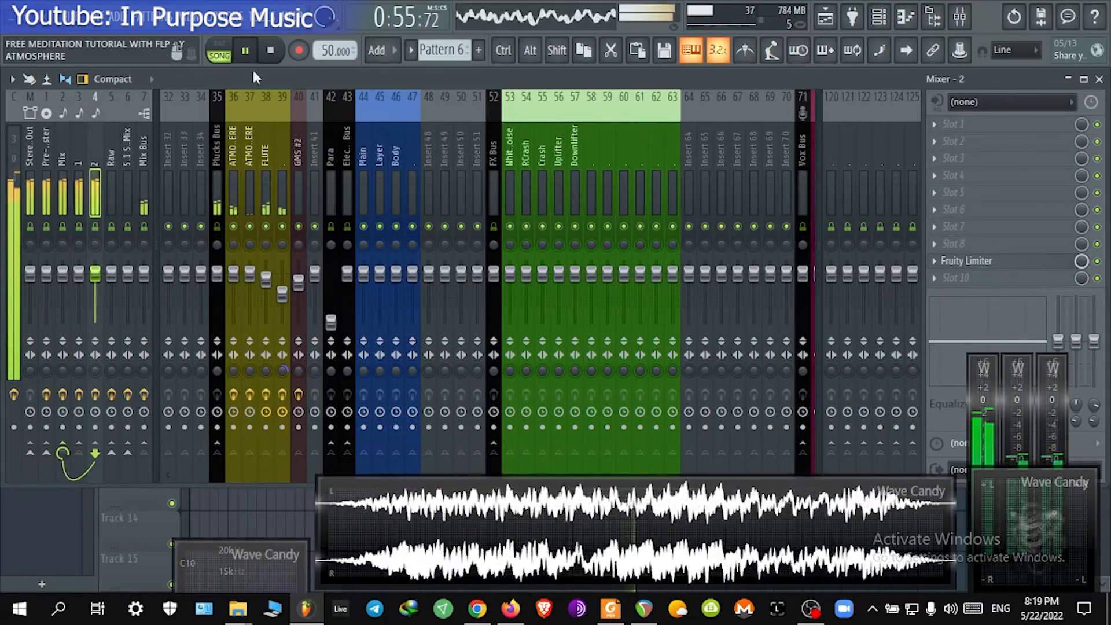
click(1101, 79)
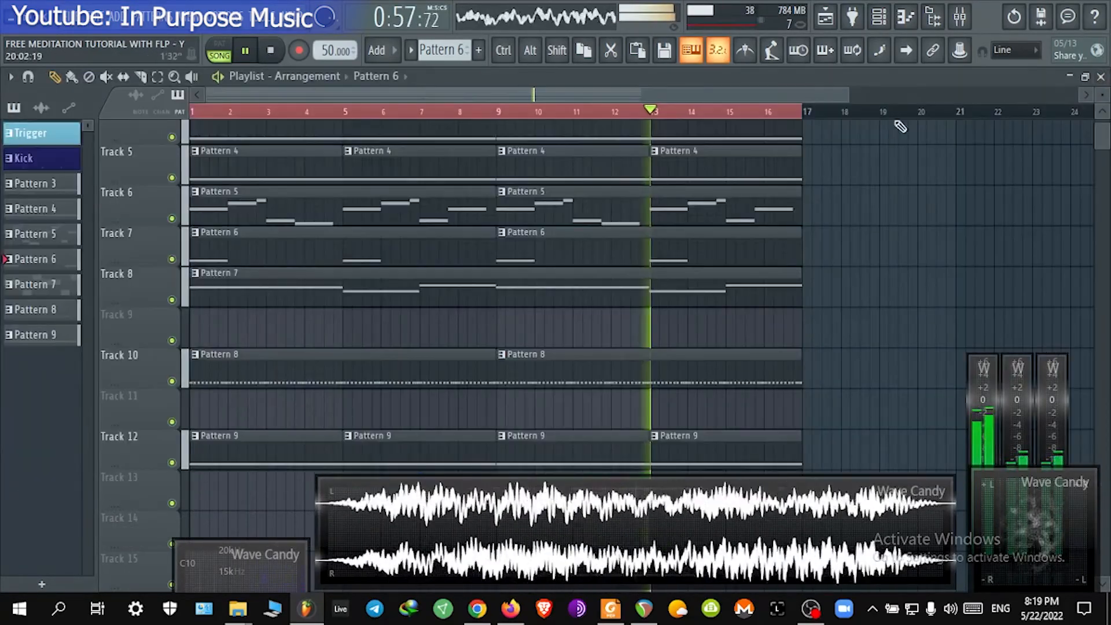
scroll(349, 218, up, 1)
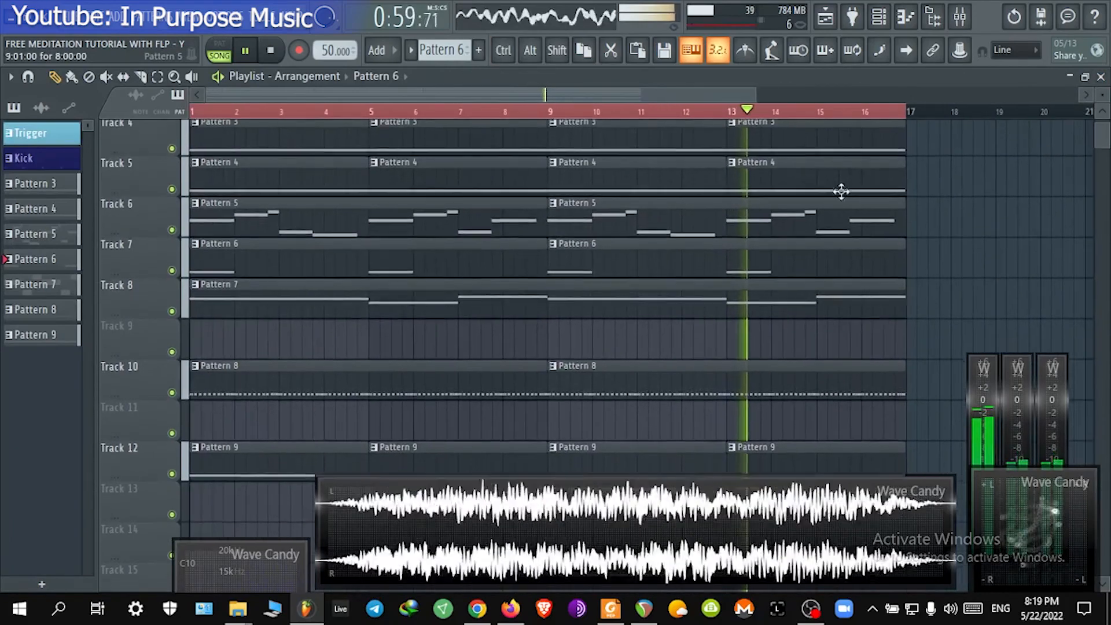
click(960, 17)
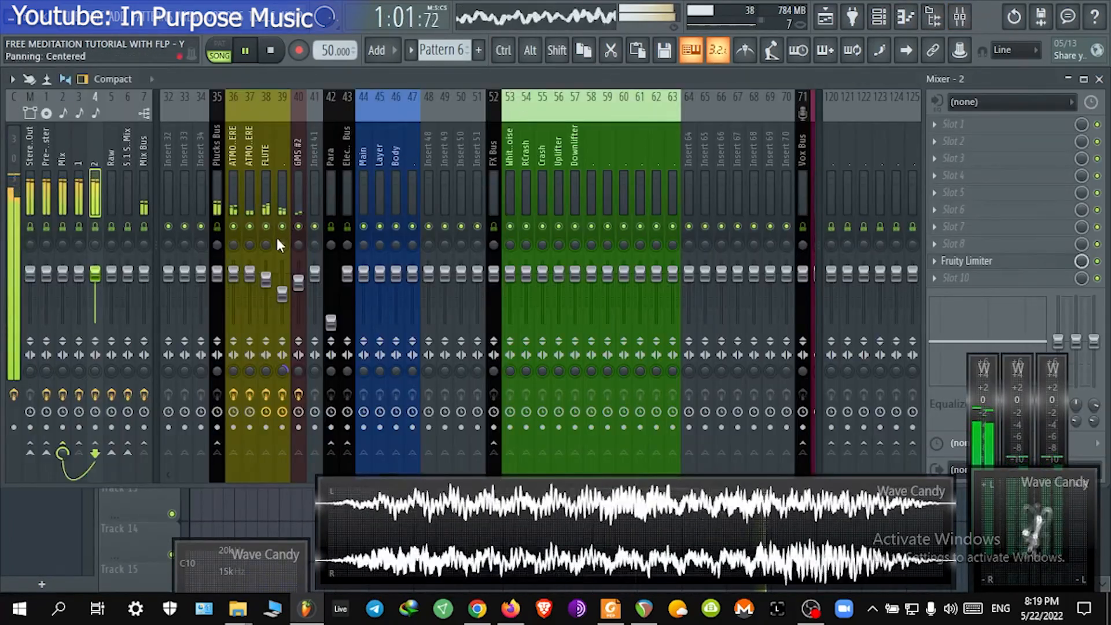
Step: Lower the GMS #2 insert's volume fader to 66% and briefly open and close its EQUO plugin
click(298, 282)
drag(298, 282, 298, 289)
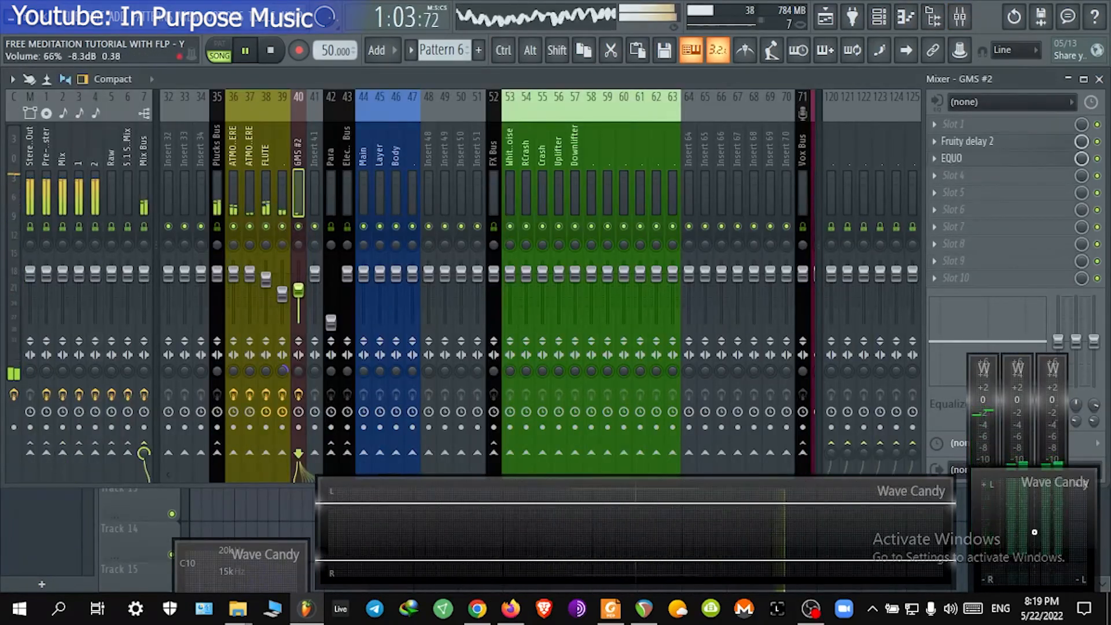
click(1028, 162)
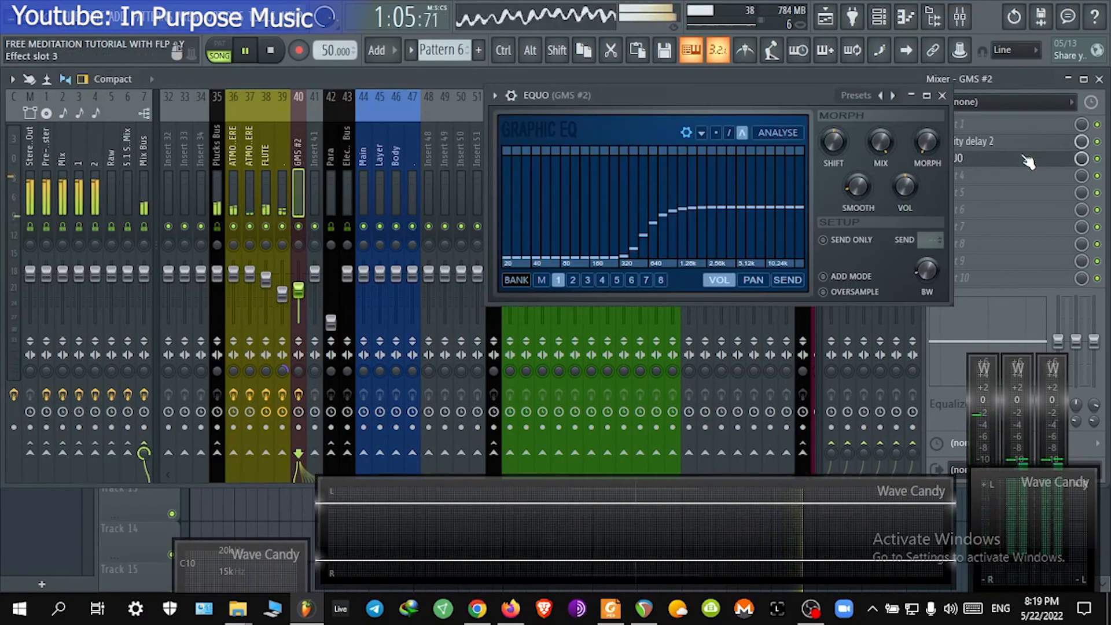
click(1028, 162)
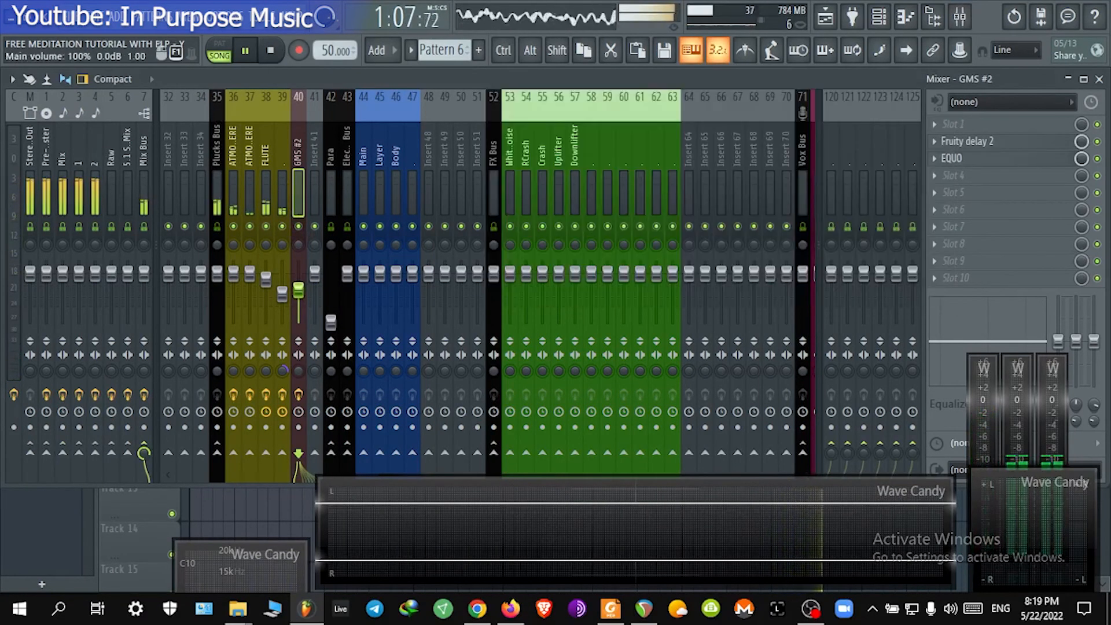